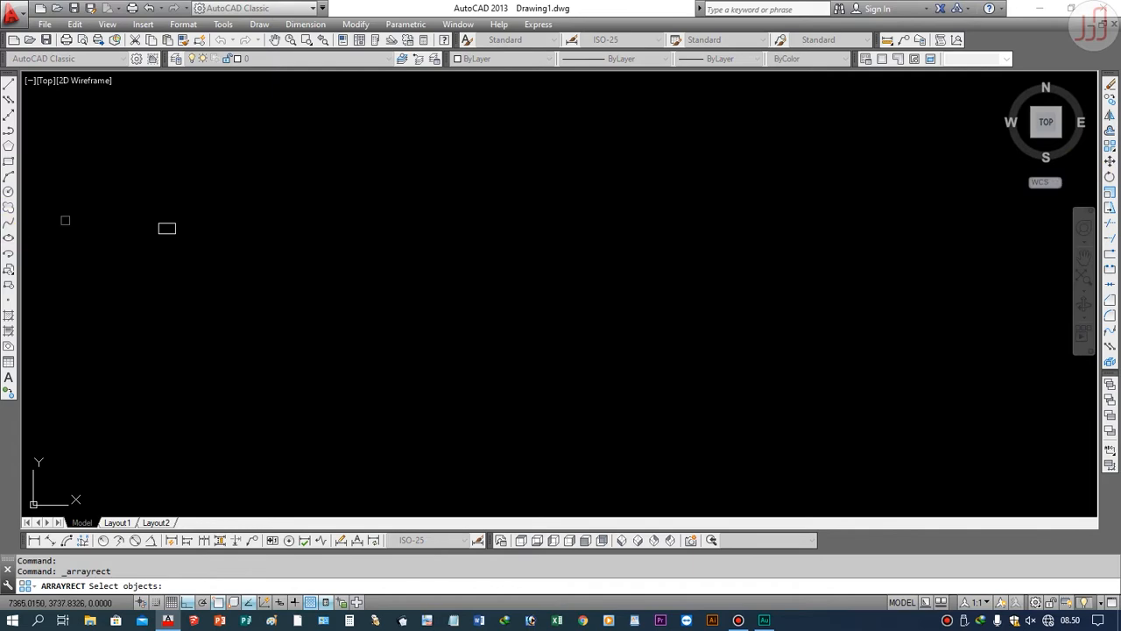
{"action": "left_click_drag", "start_coordinate": [1110, 145], "coordinate": [1080, 154]}
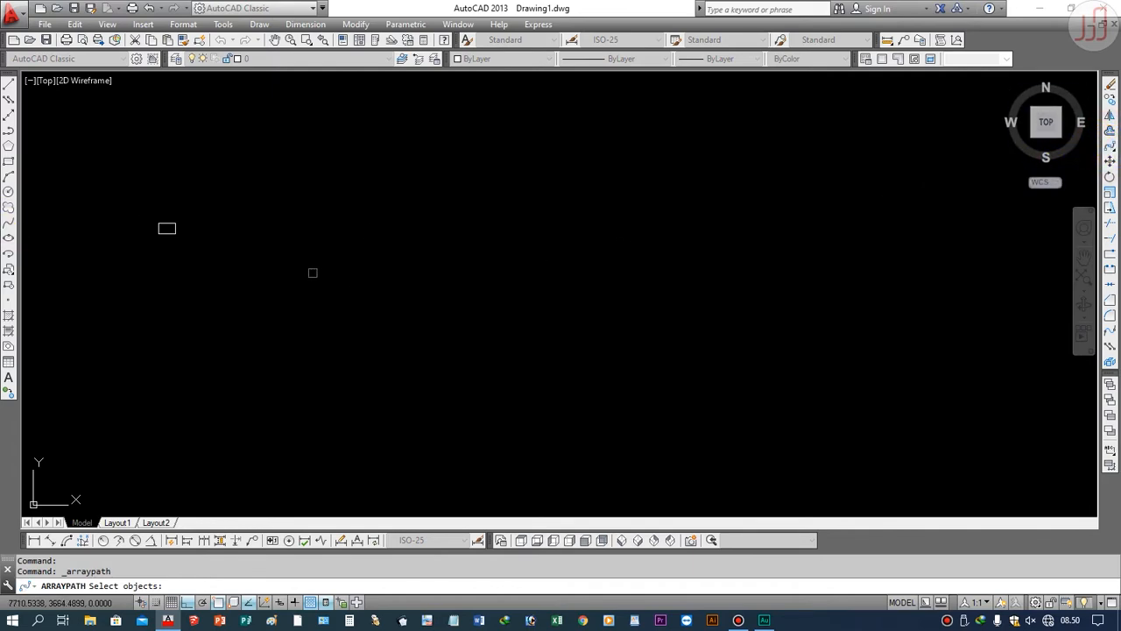
{"action": "left_click", "coordinate": [166, 229]}
{"action": "key", "text": "Return"}
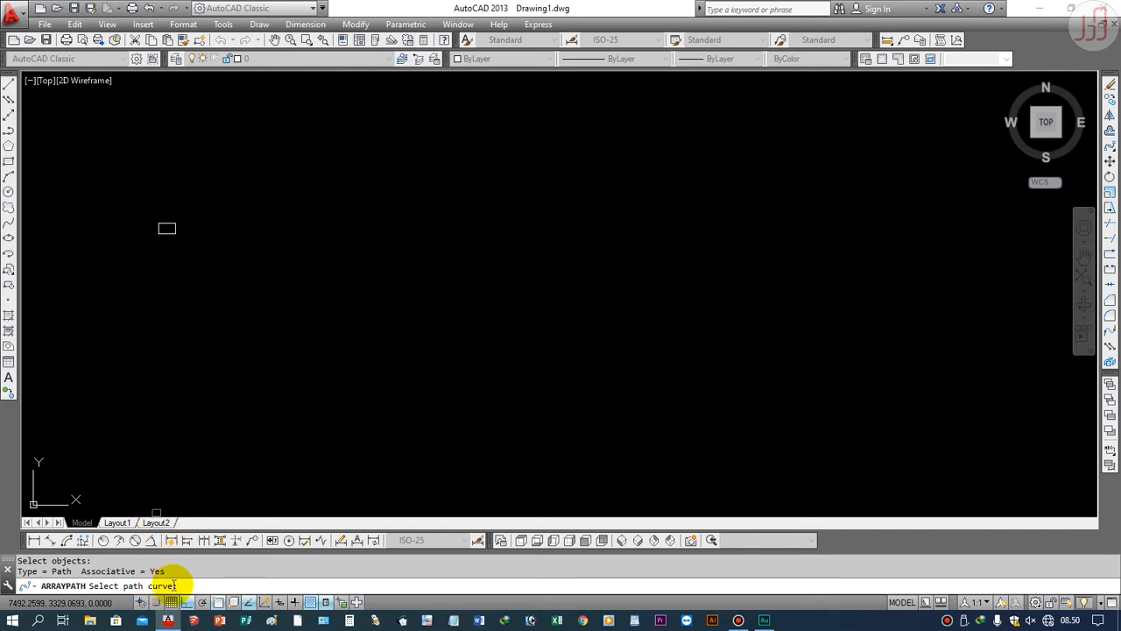
{"action": "key", "text": "Escape"}
{"action": "key", "text": "Escape"}
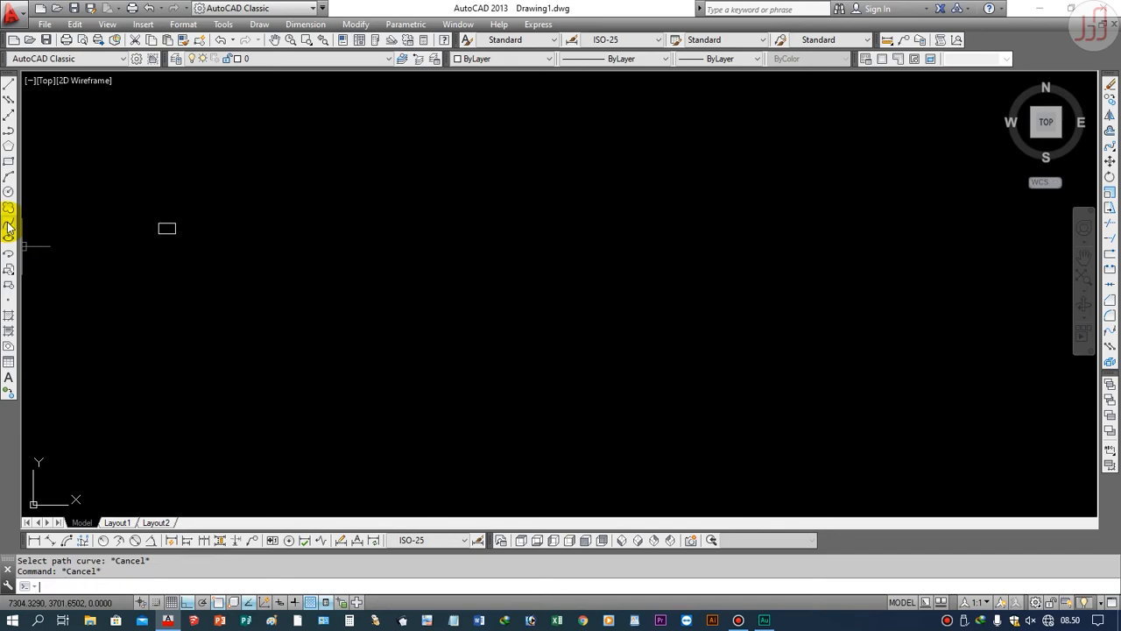
Step: Draw a wavy fit-point spline with Ortho off, starting at the small rectangle's lower edge midpoint and looping back to that point
{"action": "left_click", "coordinate": [8, 226]}
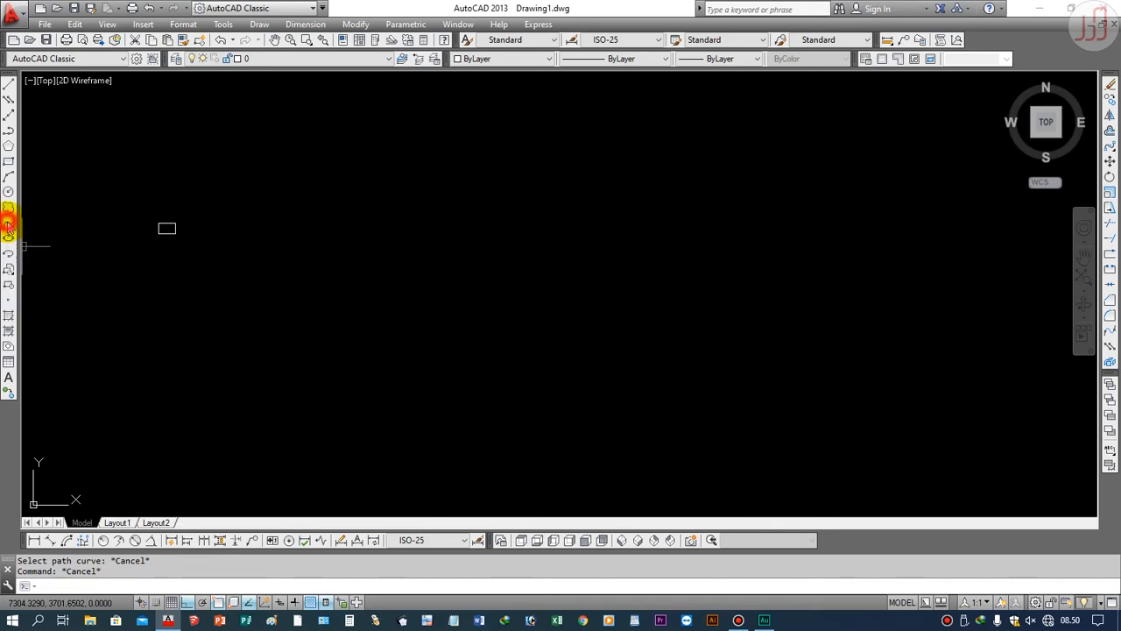
{"action": "left_click", "coordinate": [166, 233]}
{"action": "left_click", "coordinate": [186, 602]}
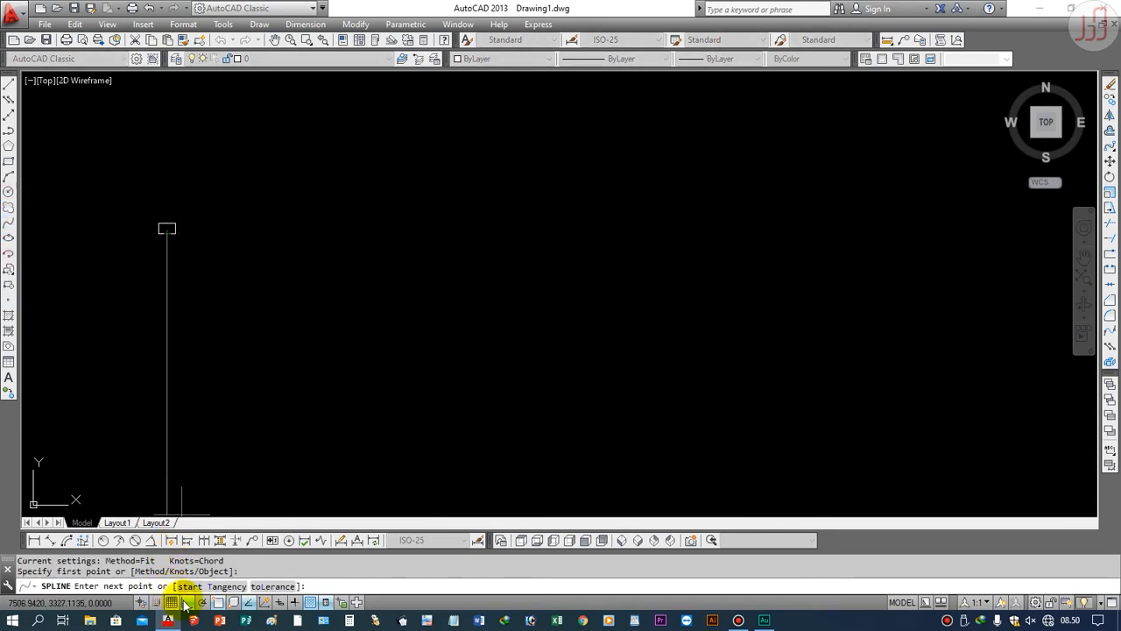
{"action": "left_click", "coordinate": [279, 336]}
{"action": "left_click", "coordinate": [464, 268]}
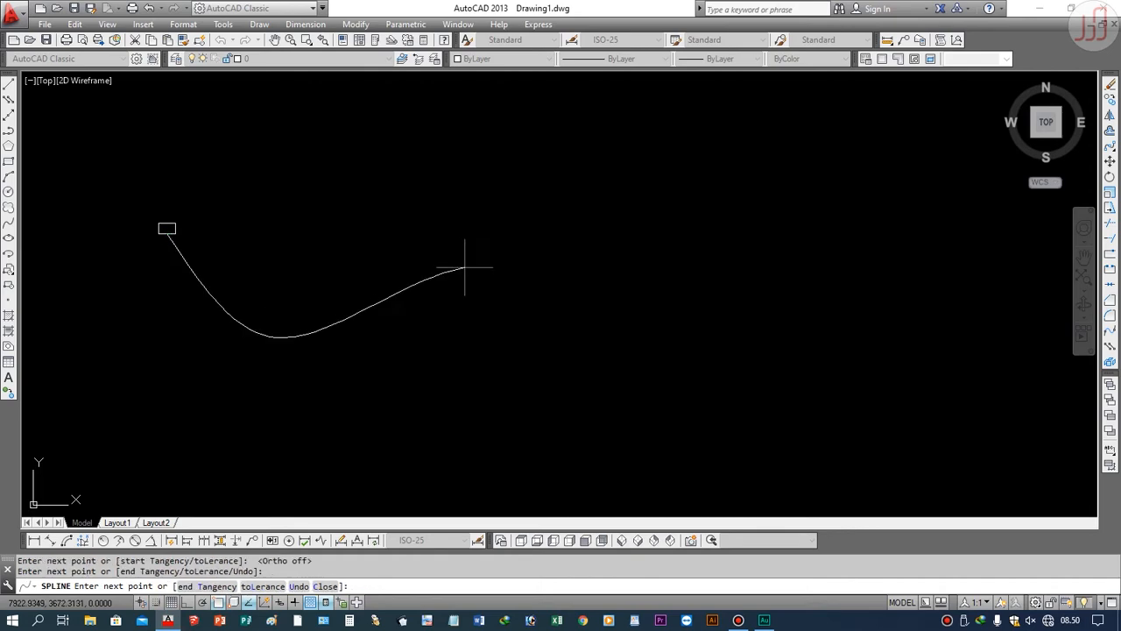
{"action": "left_click", "coordinate": [756, 377]}
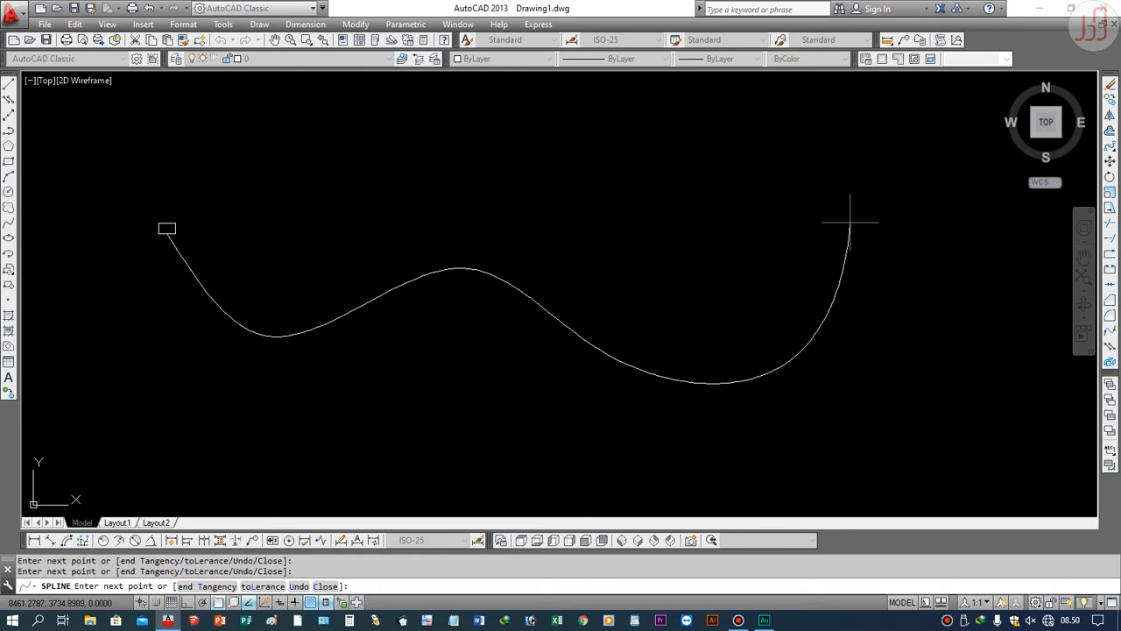
{"action": "scroll", "coordinate": [663, 241], "scroll_direction": "down", "scroll_amount": 8}
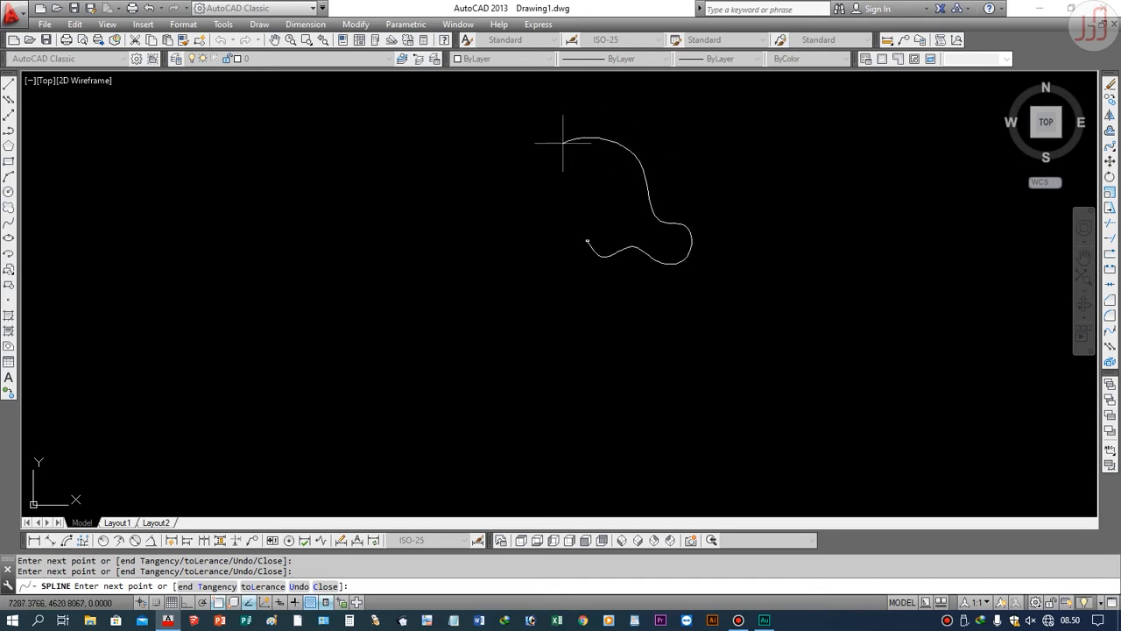
{"action": "scroll", "coordinate": [561, 238], "scroll_direction": "up", "scroll_amount": 10}
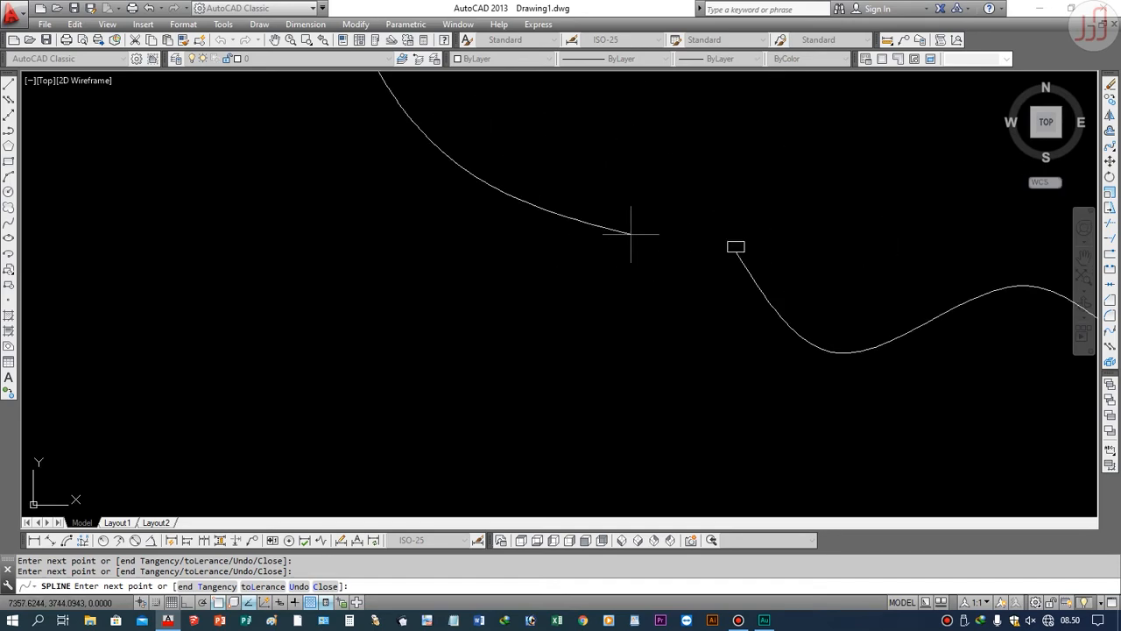
{"action": "scroll", "coordinate": [670, 237], "scroll_direction": "up", "scroll_amount": 4}
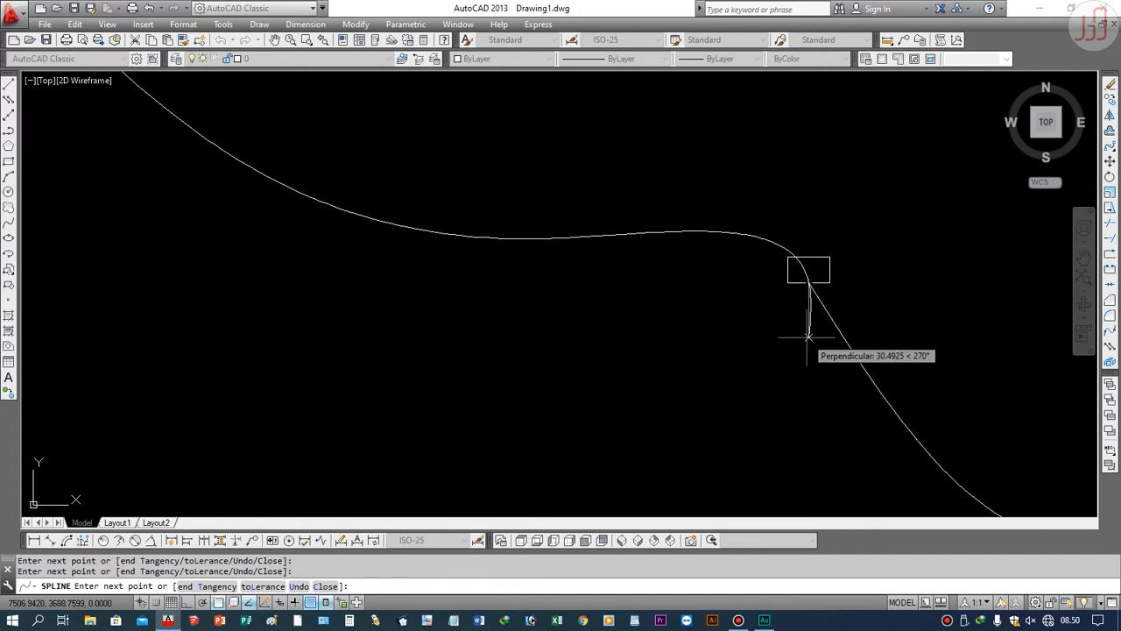
{"action": "key", "text": "Return"}
{"action": "key", "text": "Return"}
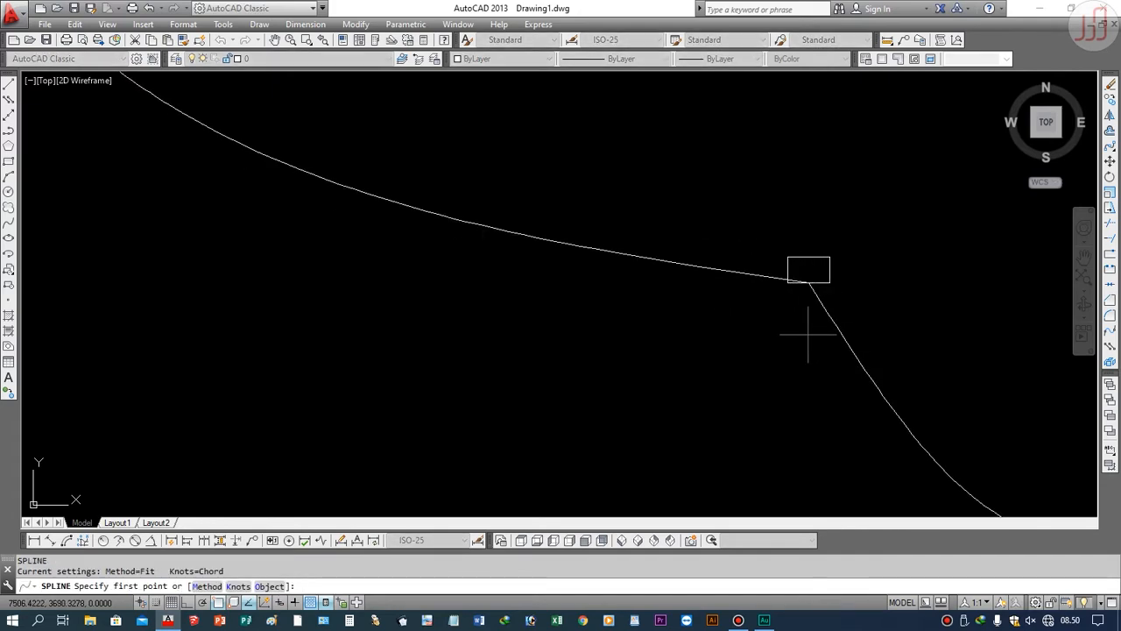
{"action": "key", "text": "Escape"}
Step: Stretch the spline's shared start and end point down and left, away from the small rectangle
{"action": "left_click", "coordinate": [839, 324]}
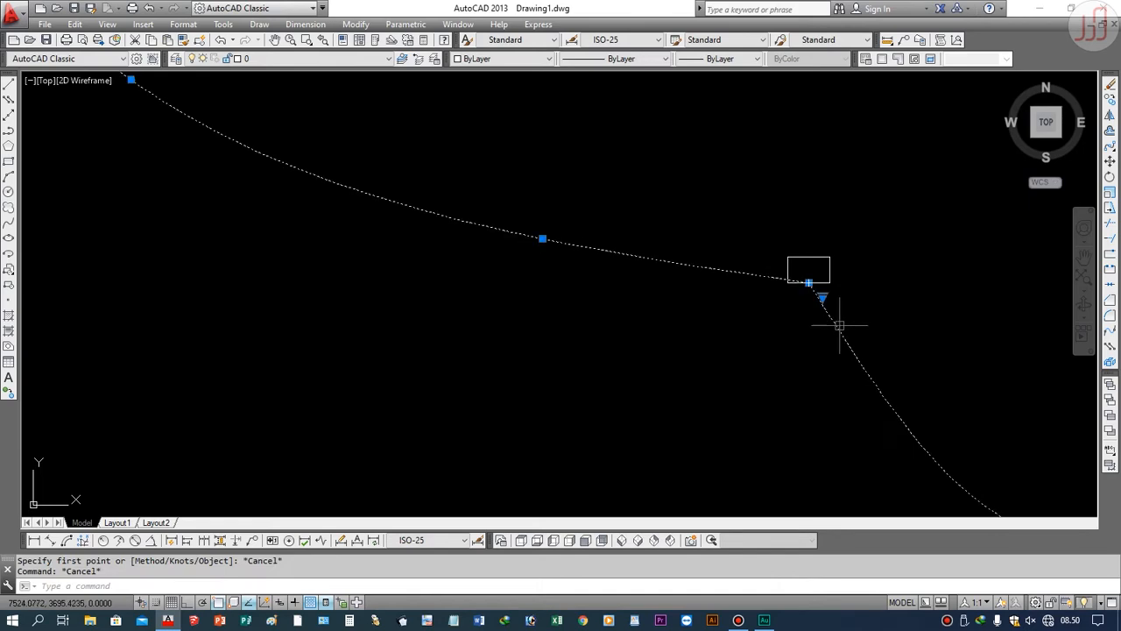
{"action": "left_click", "coordinate": [809, 283]}
{"action": "left_click", "coordinate": [753, 342]}
{"action": "key", "text": "Escape"}
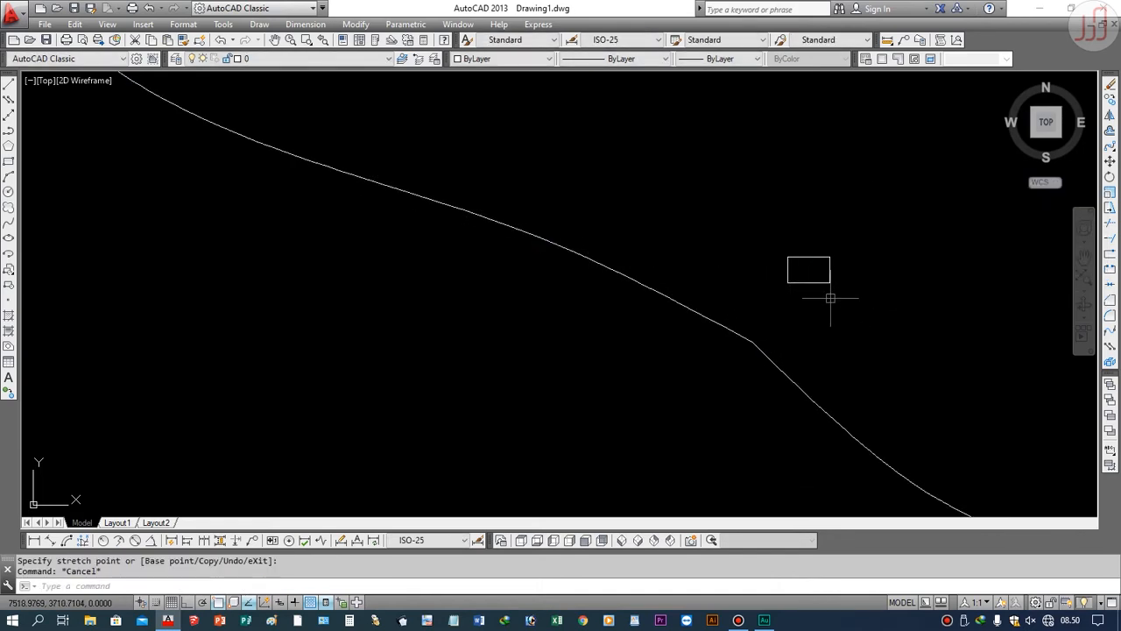
Step: Delete the small rectangle beside the spline
{"action": "left_click", "coordinate": [831, 298]}
{"action": "left_click", "coordinate": [778, 256]}
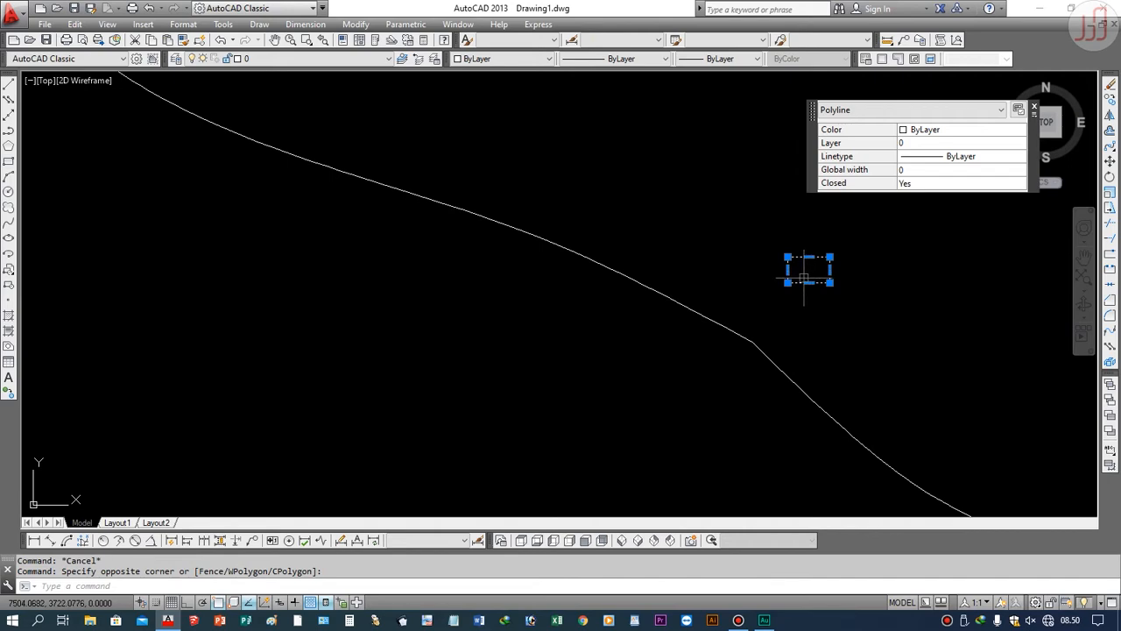
{"action": "key", "text": "Delete"}
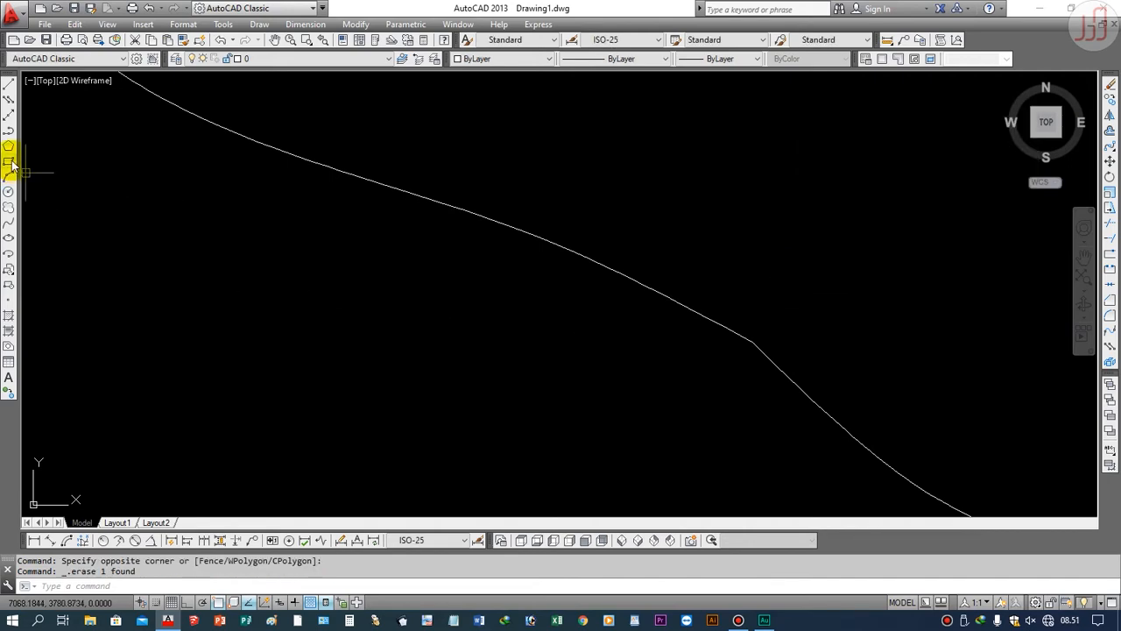
Step: Draw a small, nearly square rectangle around the corner where the spline's start and end meet
{"action": "left_click", "coordinate": [10, 163]}
{"action": "left_click", "coordinate": [686, 306]}
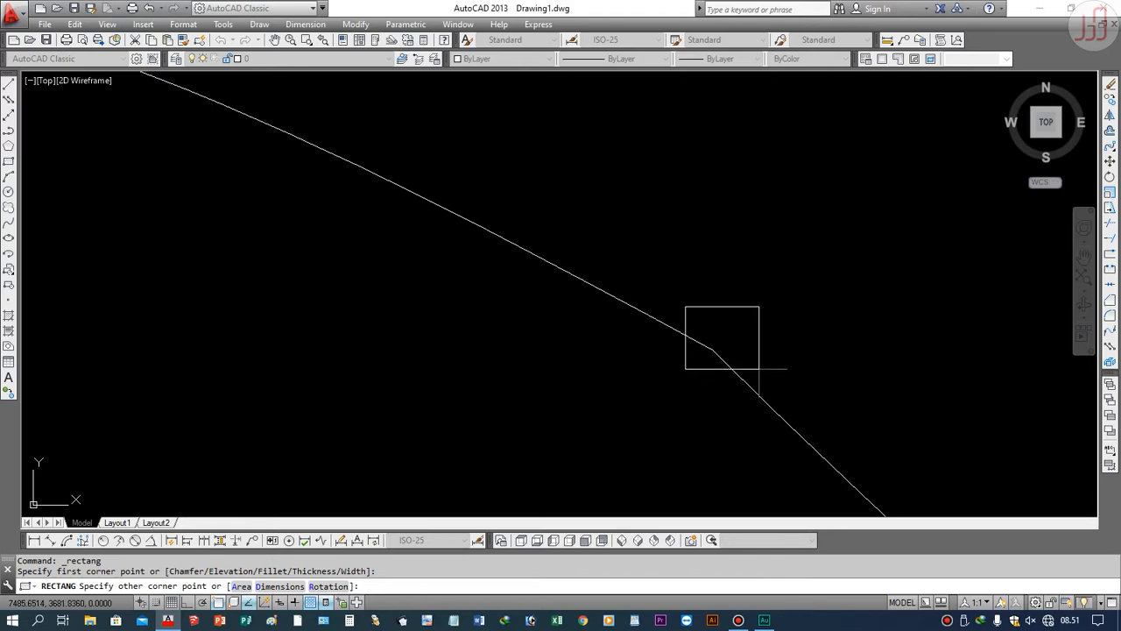
{"action": "left_click", "coordinate": [763, 380]}
{"action": "scroll", "coordinate": [535, 304], "scroll_direction": "down", "scroll_amount": 6}
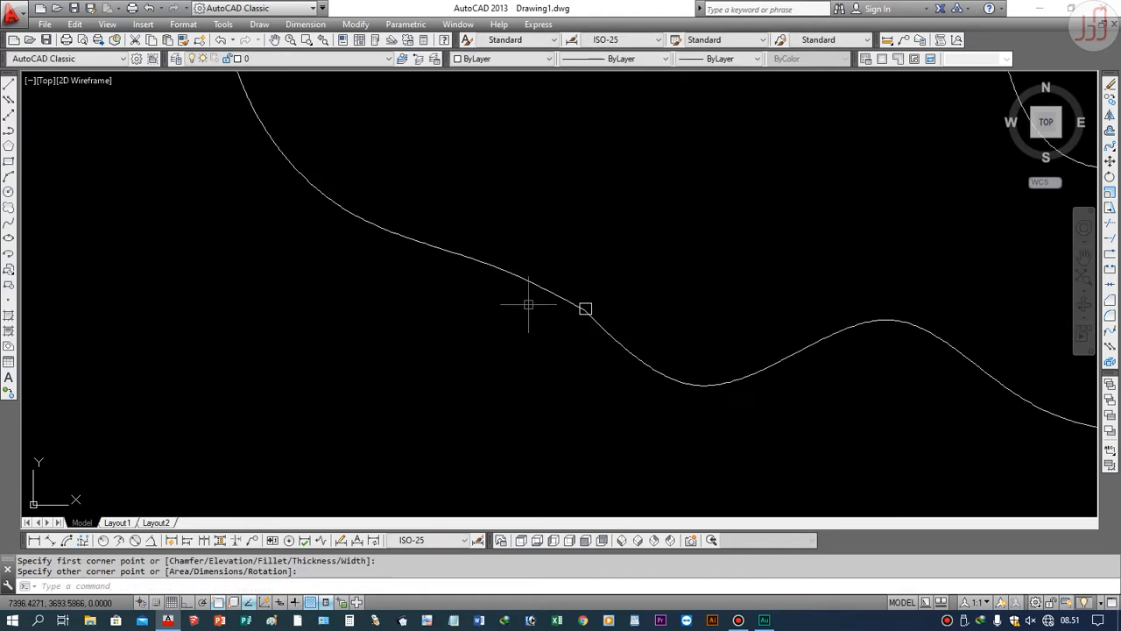
Step: Move the new rectangle slightly down and left so that it is roughly centred on the spline's corner point
{"action": "scroll", "coordinate": [528, 305], "scroll_direction": "down", "scroll_amount": 4}
{"action": "scroll", "coordinate": [555, 305], "scroll_direction": "up", "scroll_amount": 10}
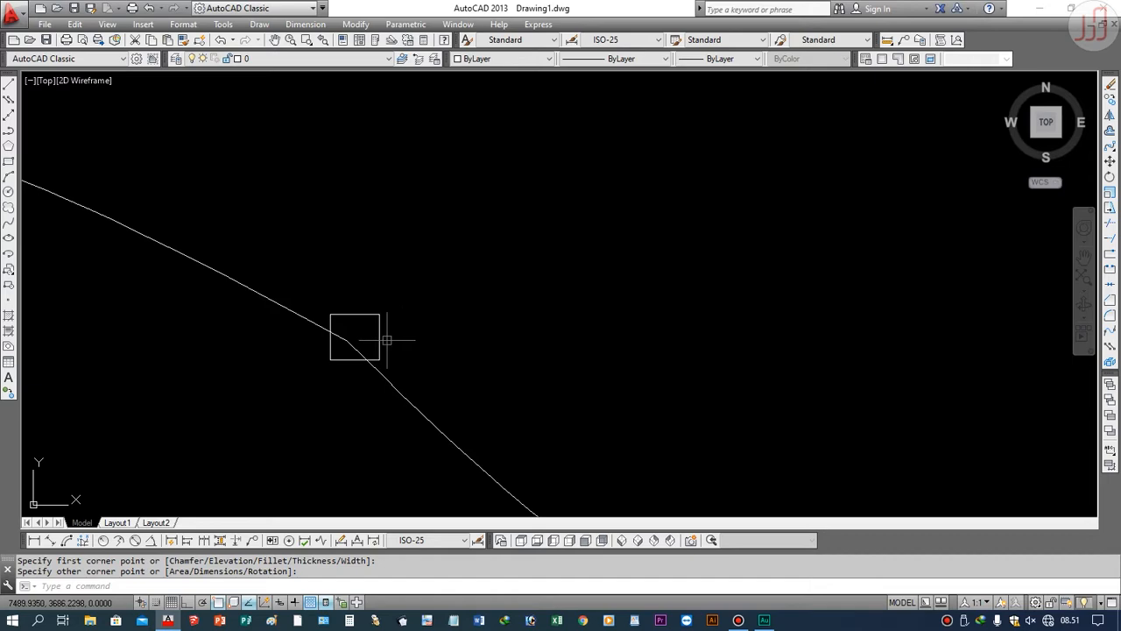
{"action": "type", "text": "M"}
{"action": "key", "text": "Return"}
{"action": "left_click", "coordinate": [376, 342]}
{"action": "key", "text": "Return"}
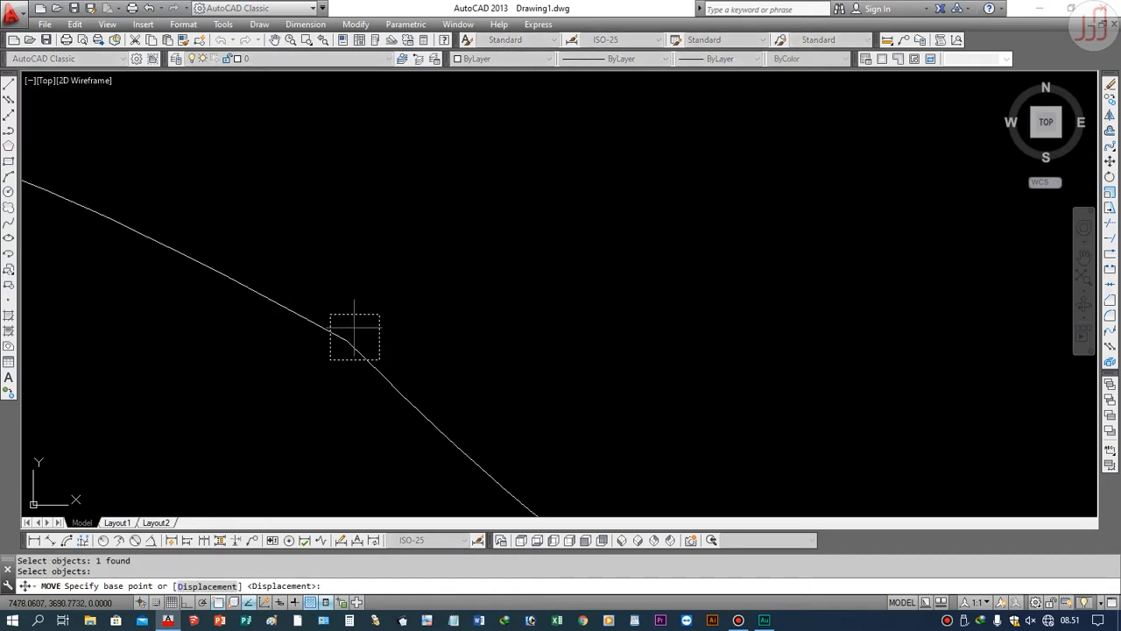
{"action": "scroll", "coordinate": [357, 313], "scroll_direction": "up", "scroll_amount": 2}
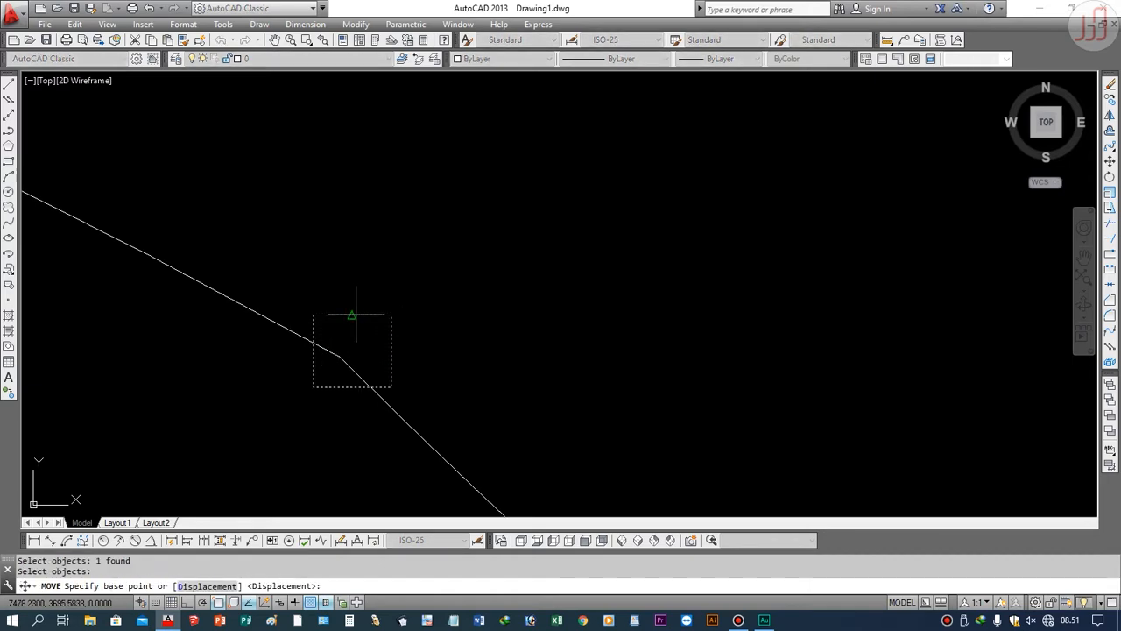
{"action": "left_click", "coordinate": [580, 229]}
{"action": "key", "text": "Escape"}
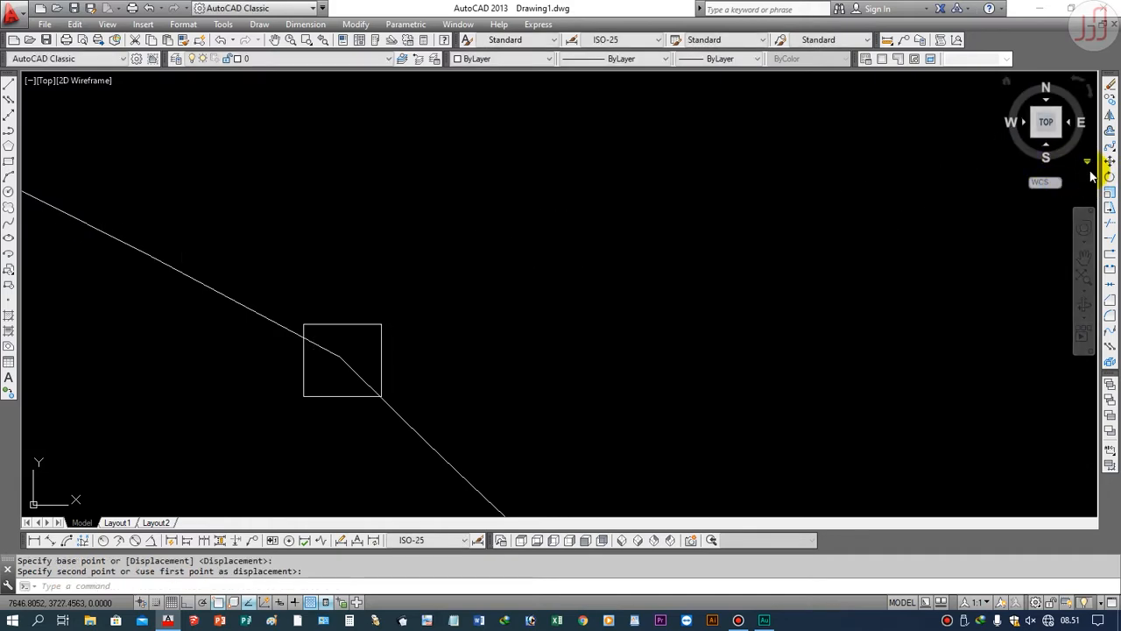
{"action": "scroll", "coordinate": [465, 266], "scroll_direction": "down", "scroll_amount": 10}
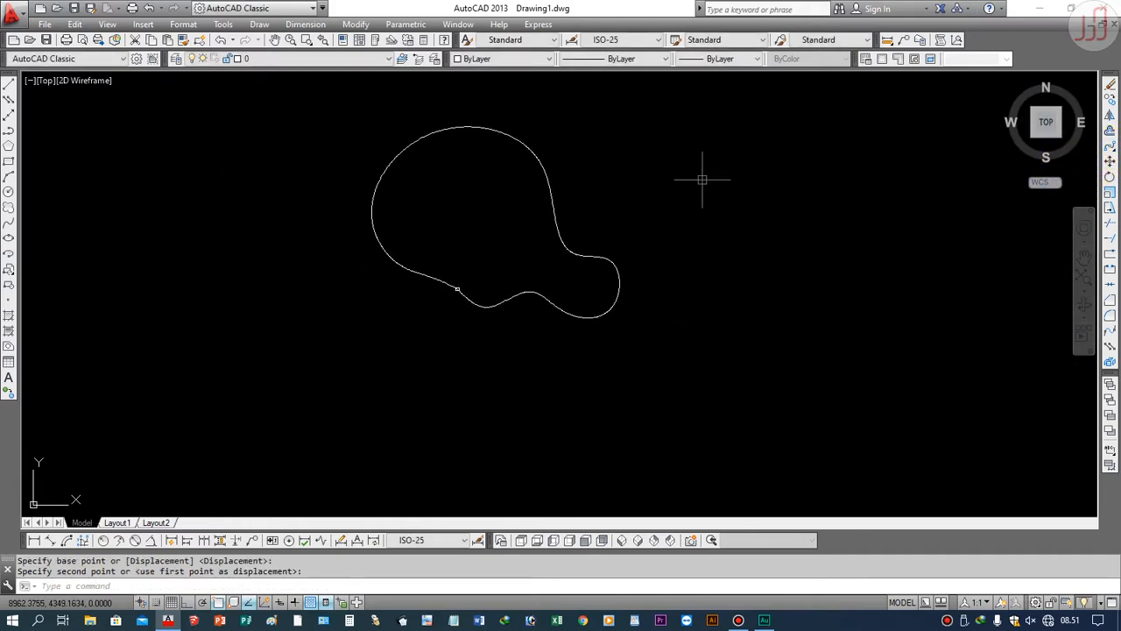
{"action": "scroll", "coordinate": [476, 289], "scroll_direction": "up", "scroll_amount": 8}
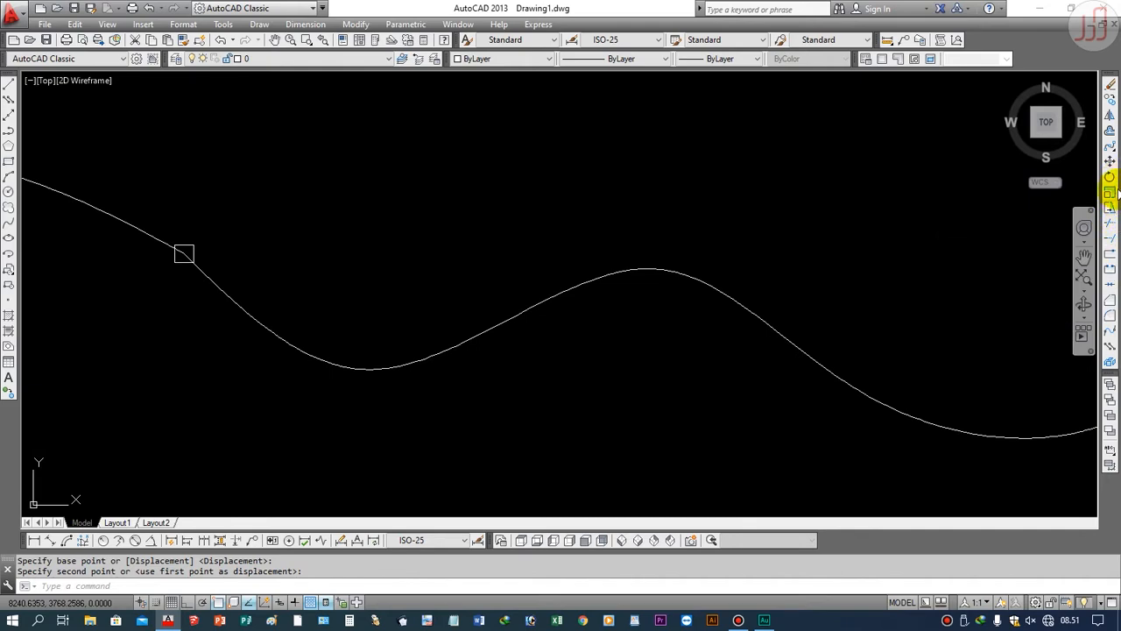
{"action": "left_click", "coordinate": [1110, 196]}
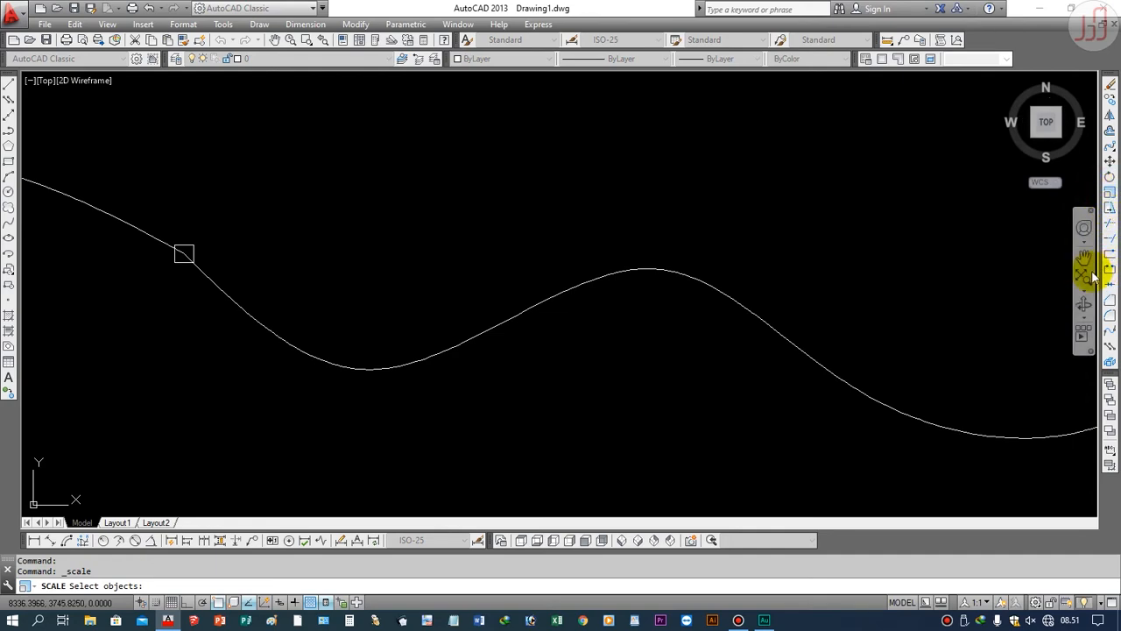
{"action": "left_click", "coordinate": [1035, 246]}
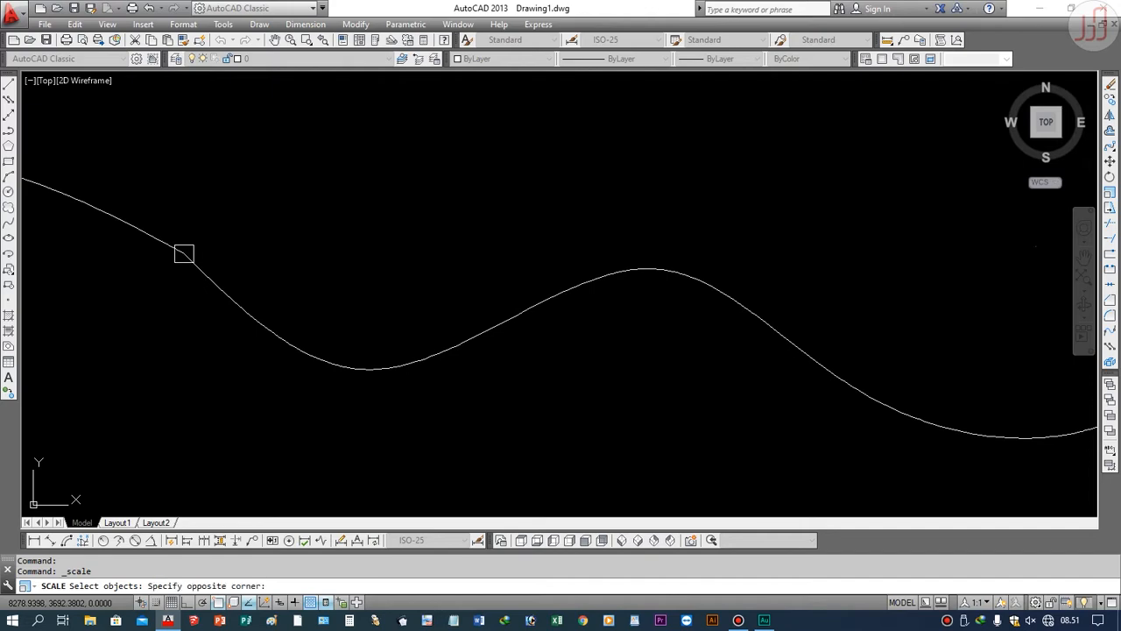
{"action": "left_click", "coordinate": [986, 241]}
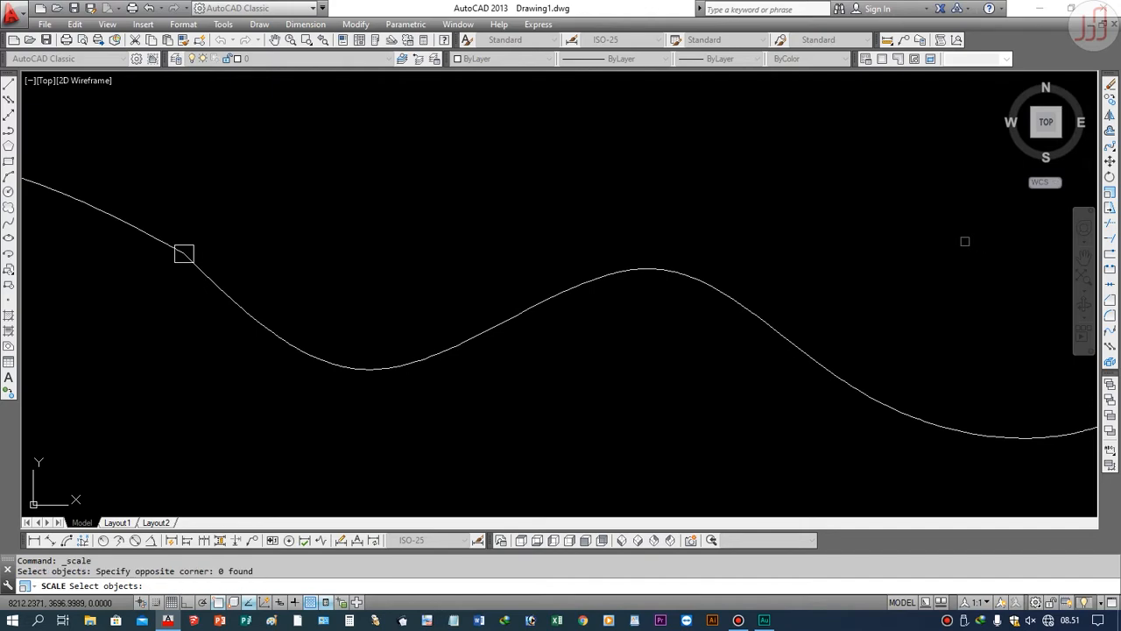
{"action": "key", "text": "Return"}
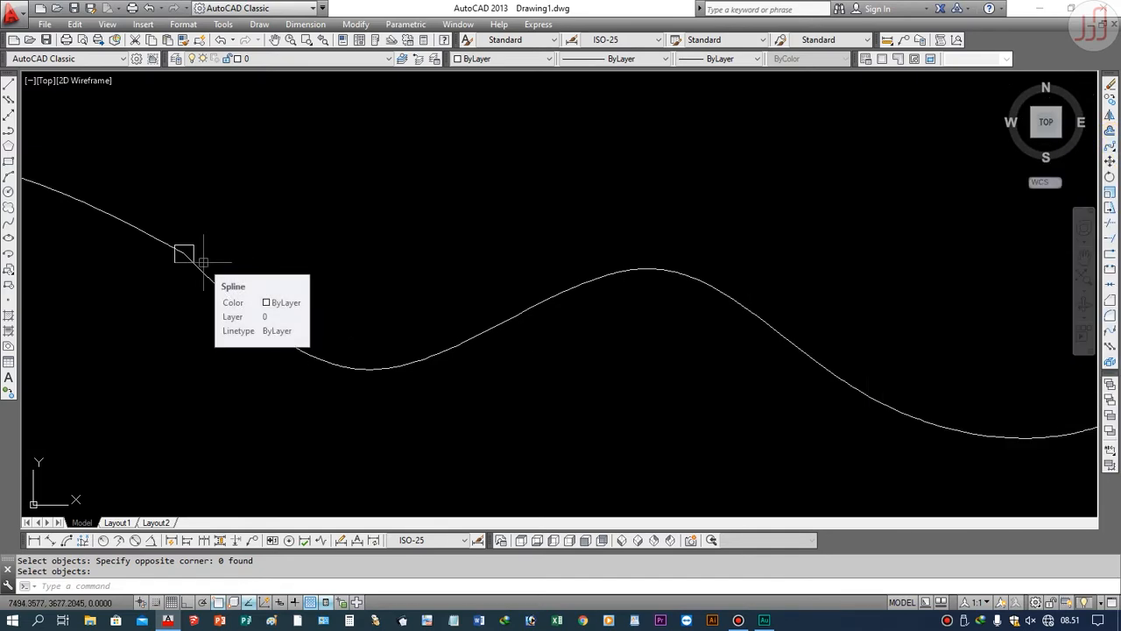
{"action": "type", "text": "n"}
{"action": "key", "text": "Return"}
{"action": "scroll", "coordinate": [197, 254], "scroll_direction": "up", "scroll_amount": 3}
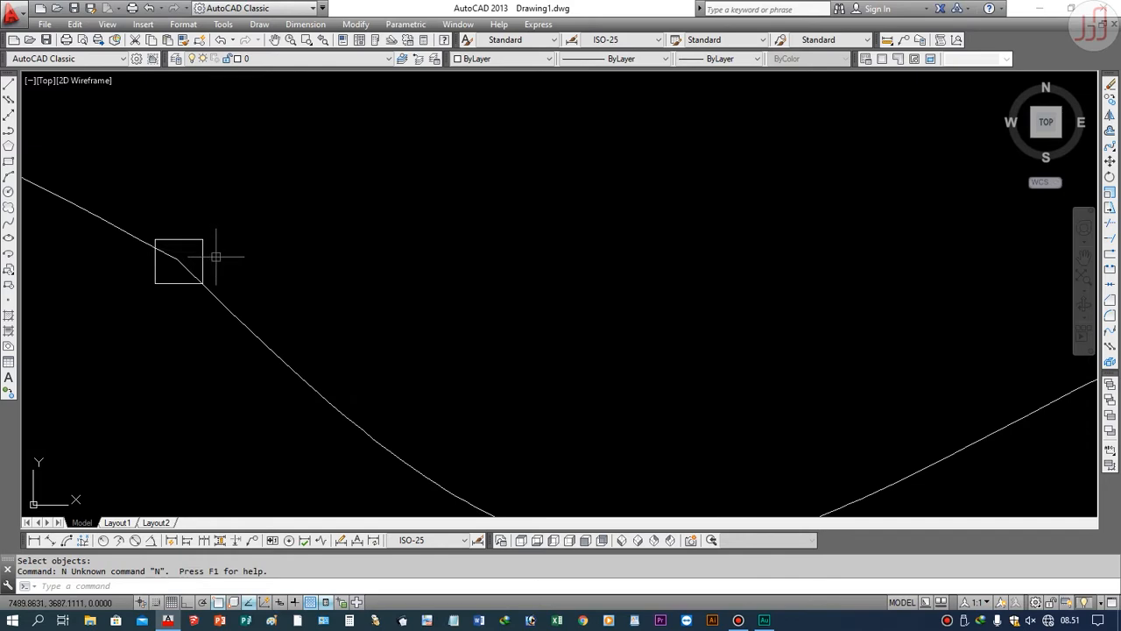
{"action": "type", "text": "m"}
{"action": "key", "text": "Return"}
{"action": "left_click", "coordinate": [201, 254]}
{"action": "key", "text": "Return"}
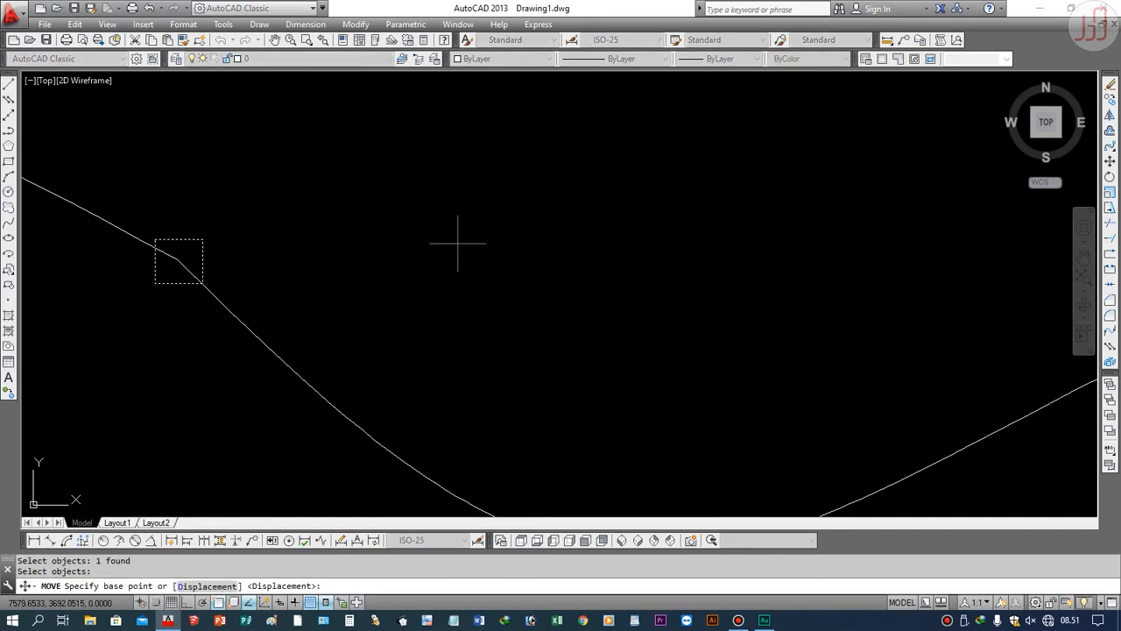
{"action": "left_click", "coordinate": [458, 242]}
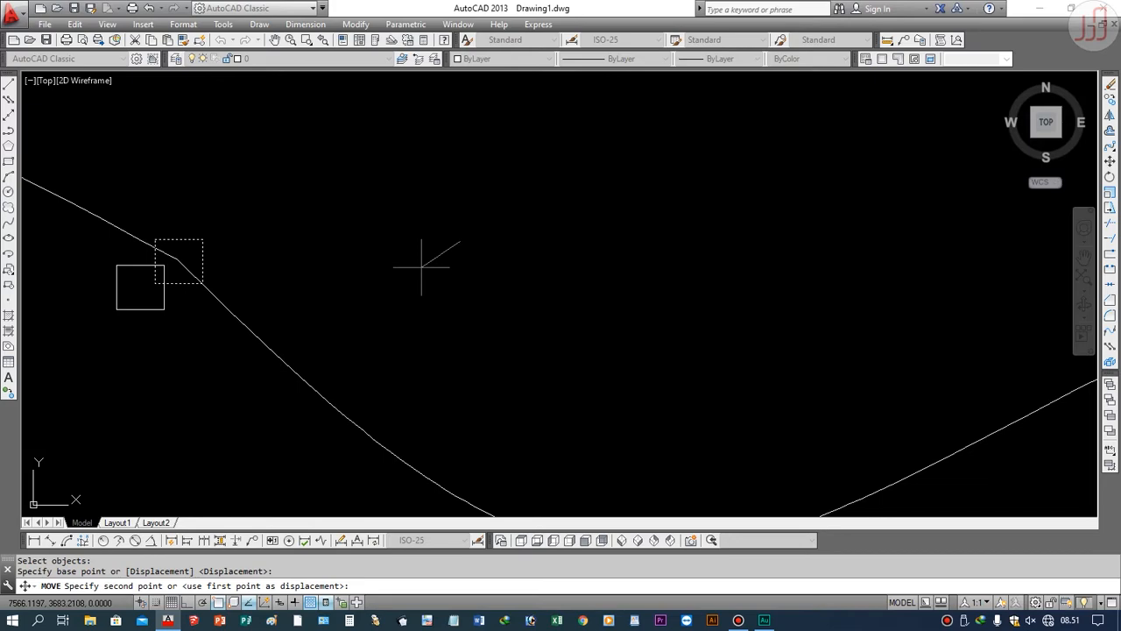
{"action": "key", "text": "Escape"}
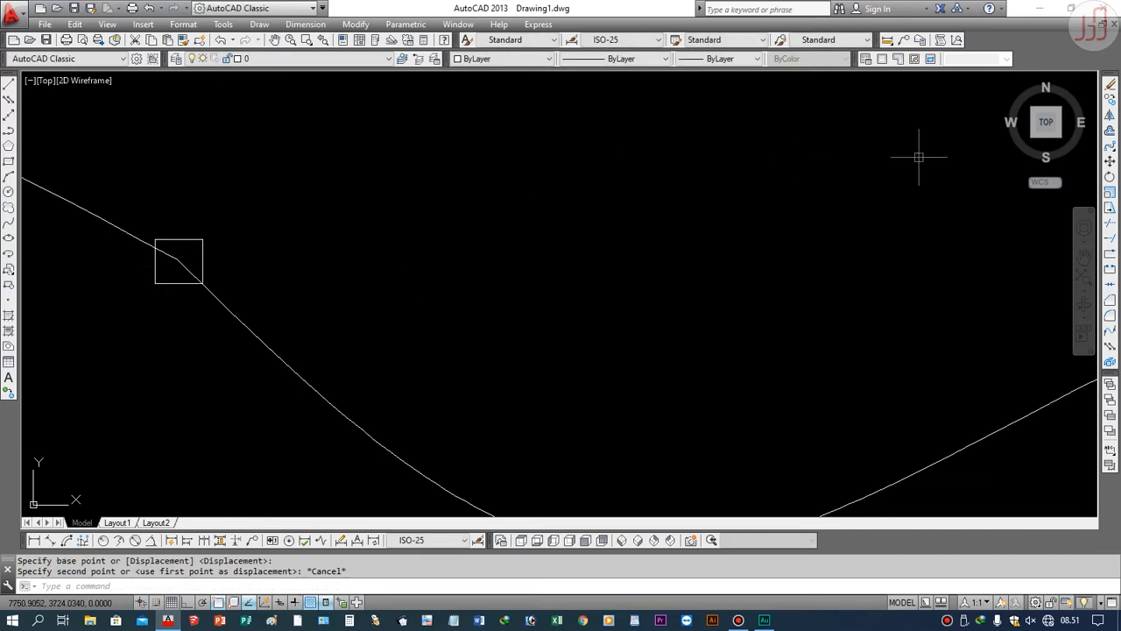
Step: Create a path array of the small rectangle, using the closed freeform spline as the path curve
{"action": "left_click", "coordinate": [1111, 148]}
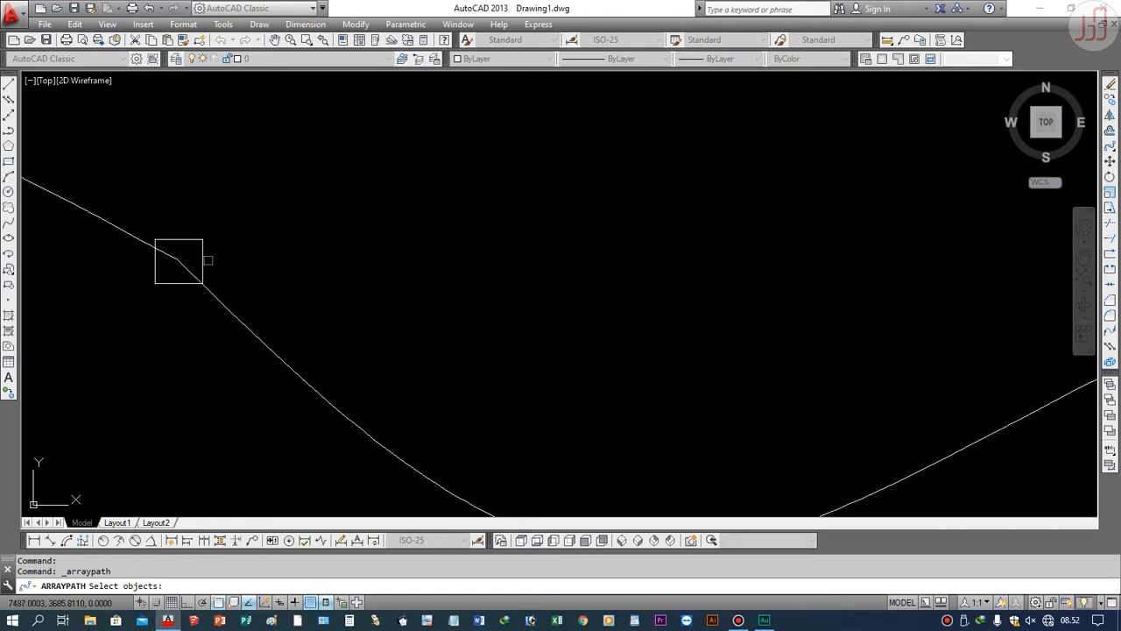
{"action": "left_click", "coordinate": [202, 258]}
{"action": "key", "text": "Return"}
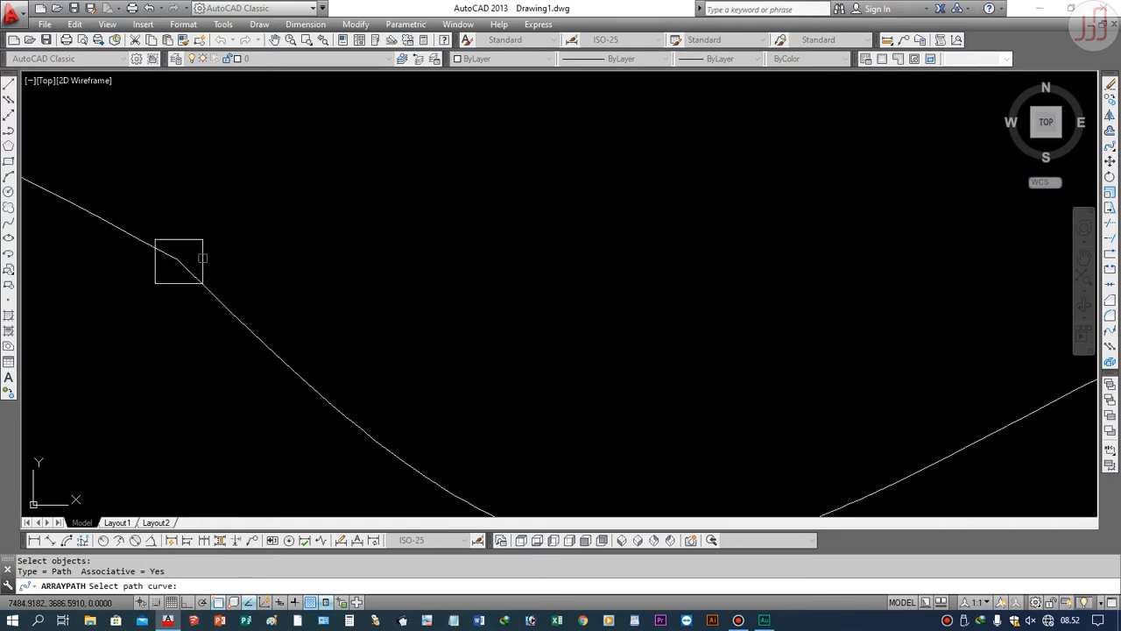
{"action": "left_click", "coordinate": [261, 328]}
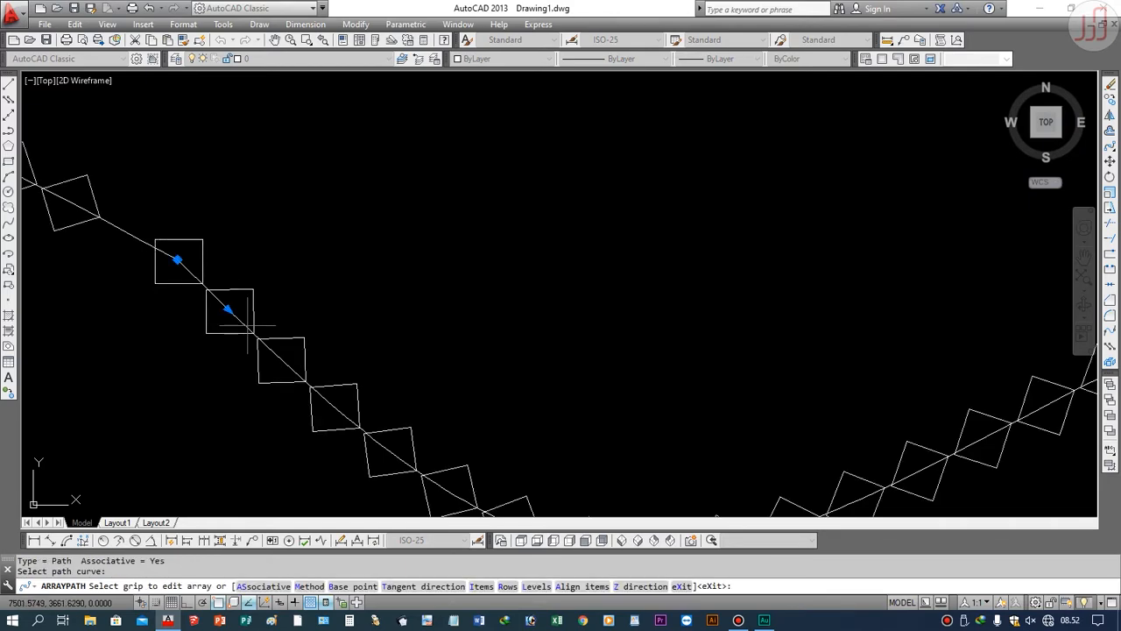
{"action": "scroll", "coordinate": [278, 264], "scroll_direction": "down", "scroll_amount": 8}
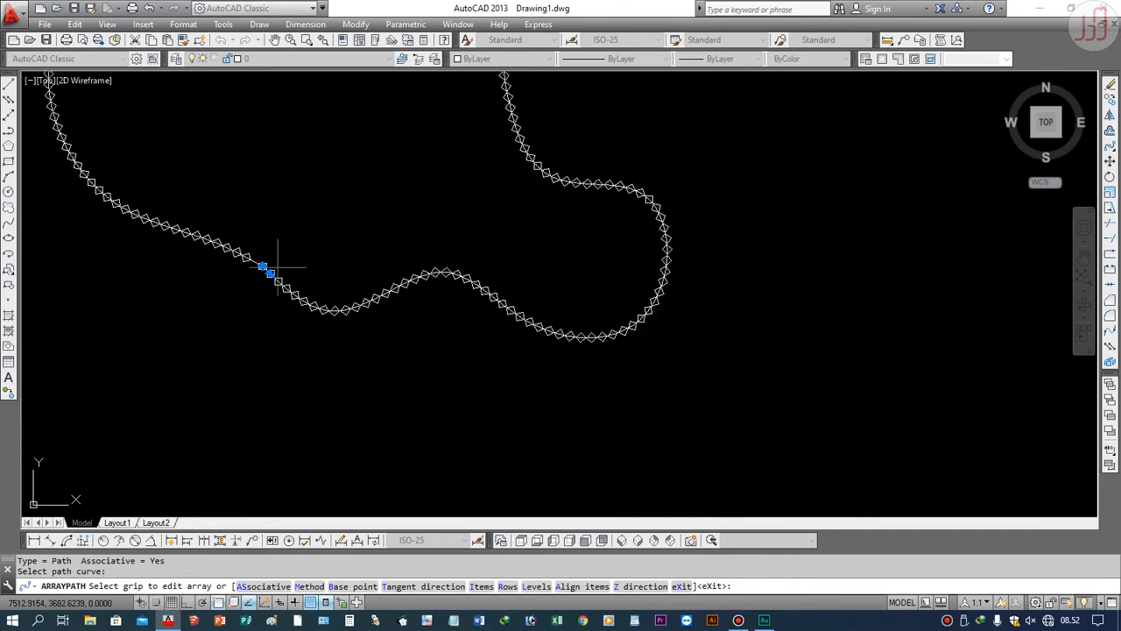
{"action": "scroll", "coordinate": [278, 265], "scroll_direction": "up", "scroll_amount": 2}
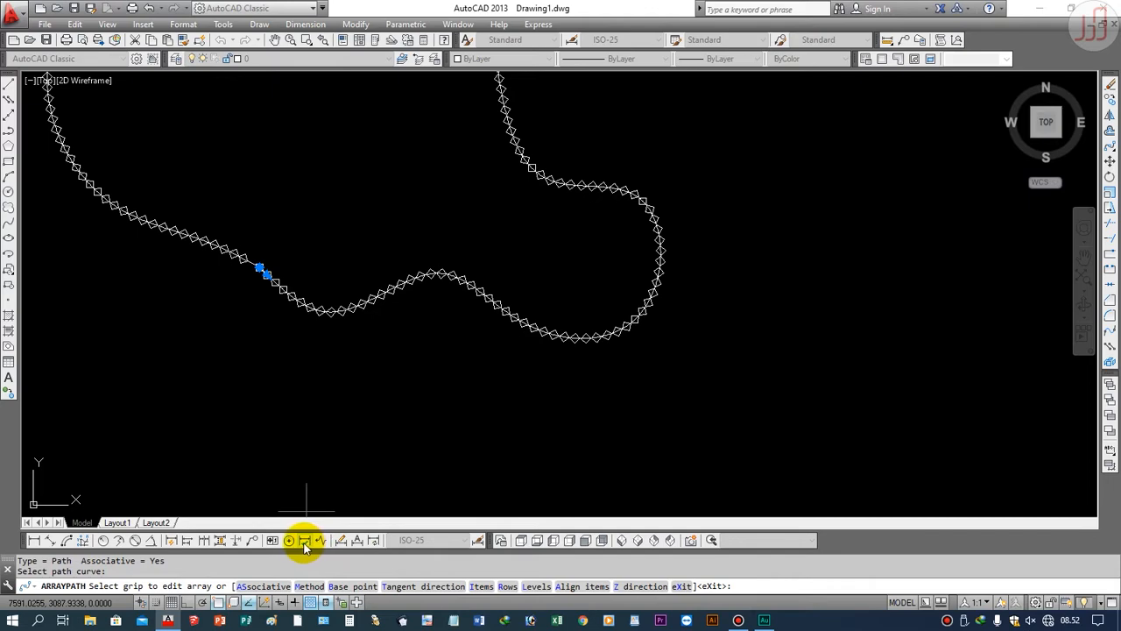
Step: Set the distance between the path array's items to 80 with the item spacing grip on the second rectangle
{"action": "scroll", "coordinate": [237, 292], "scroll_direction": "up", "scroll_amount": 5}
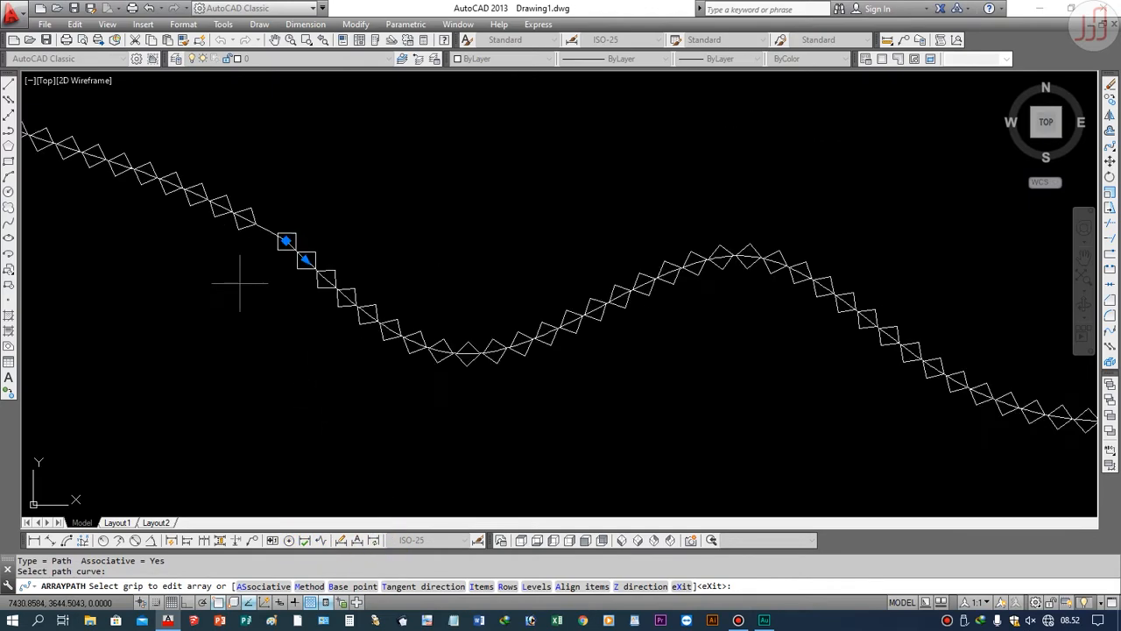
{"action": "scroll", "coordinate": [297, 244], "scroll_direction": "up", "scroll_amount": 4}
{"action": "scroll", "coordinate": [484, 318], "scroll_direction": "down", "scroll_amount": 4}
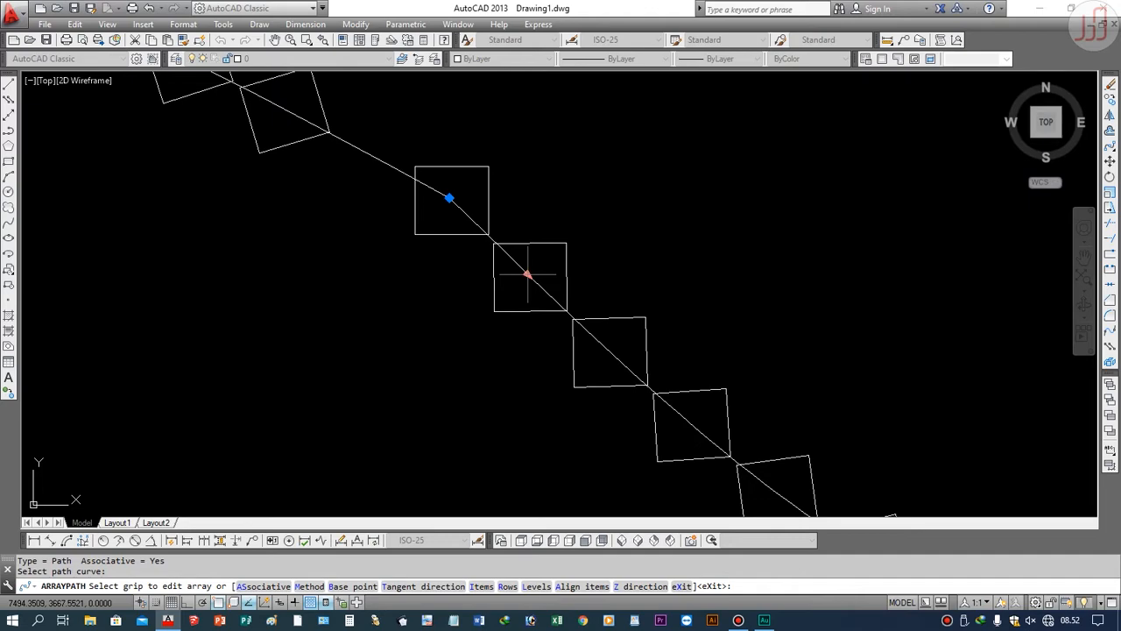
{"action": "left_click", "coordinate": [527, 274]}
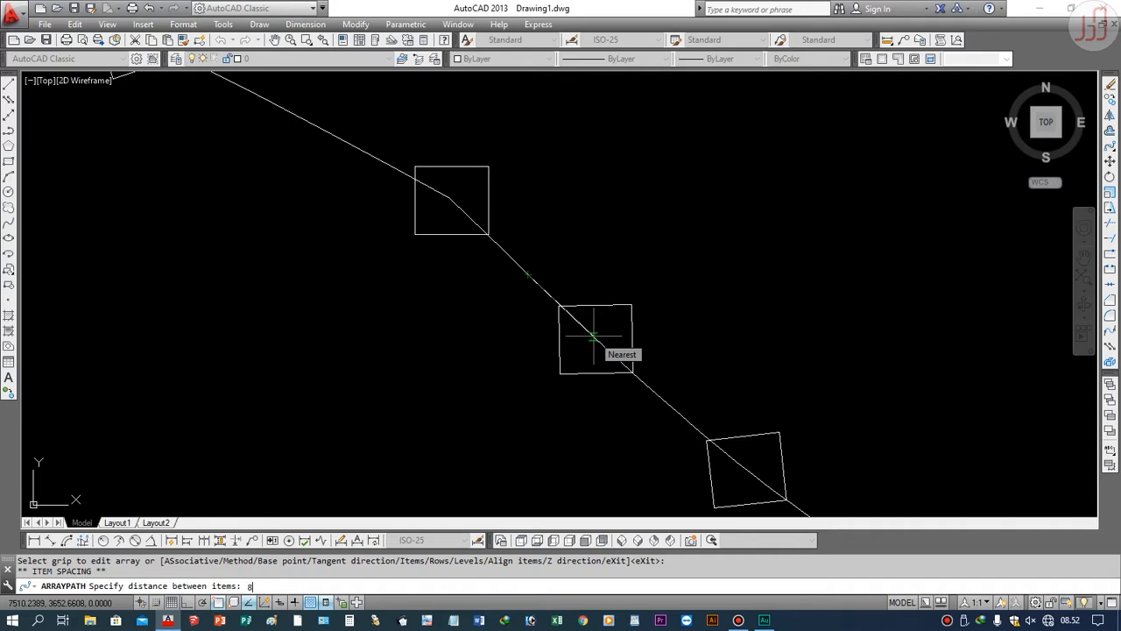
{"action": "key", "text": "Return"}
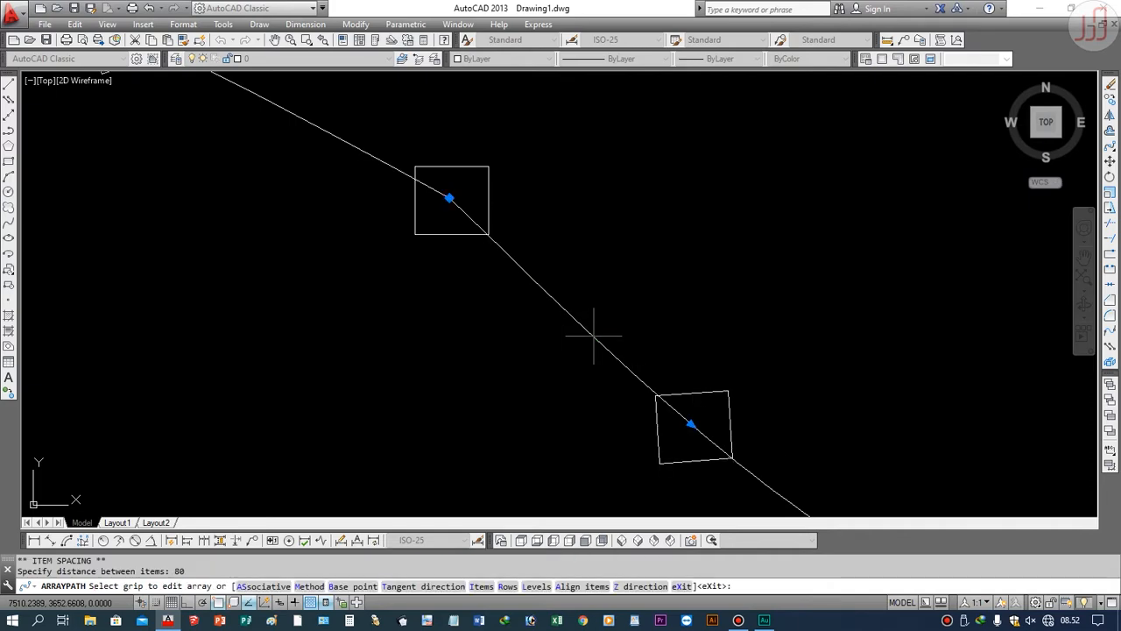
{"action": "scroll", "coordinate": [254, 317], "scroll_direction": "down", "scroll_amount": 10}
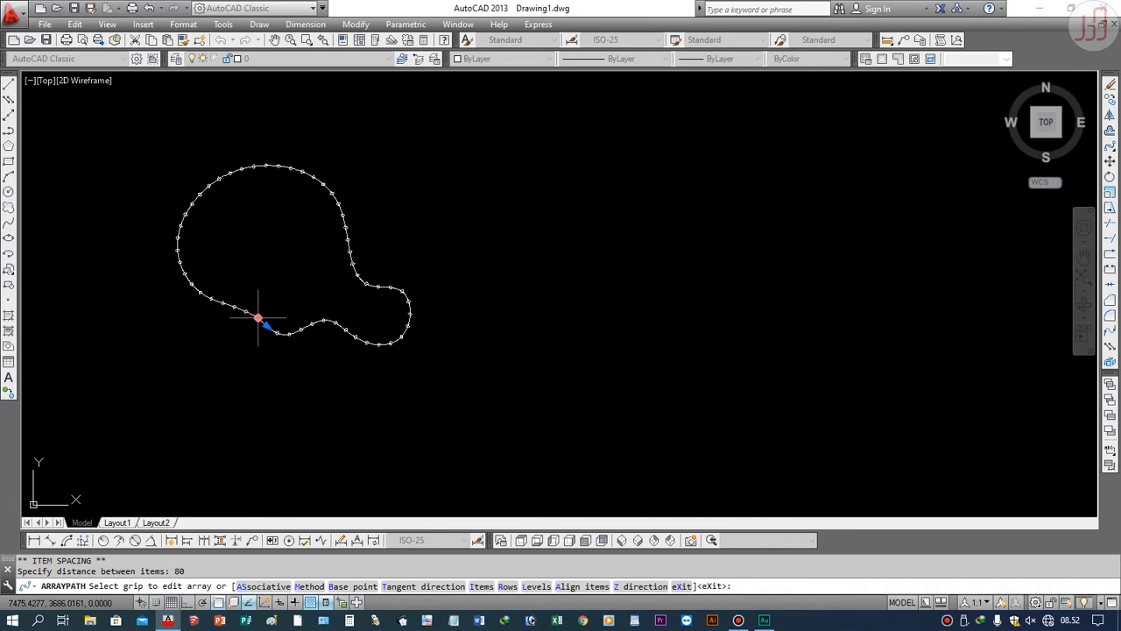
{"action": "scroll", "coordinate": [258, 317], "scroll_direction": "up", "scroll_amount": 6}
{"action": "scroll", "coordinate": [388, 409], "scroll_direction": "down", "scroll_amount": 5}
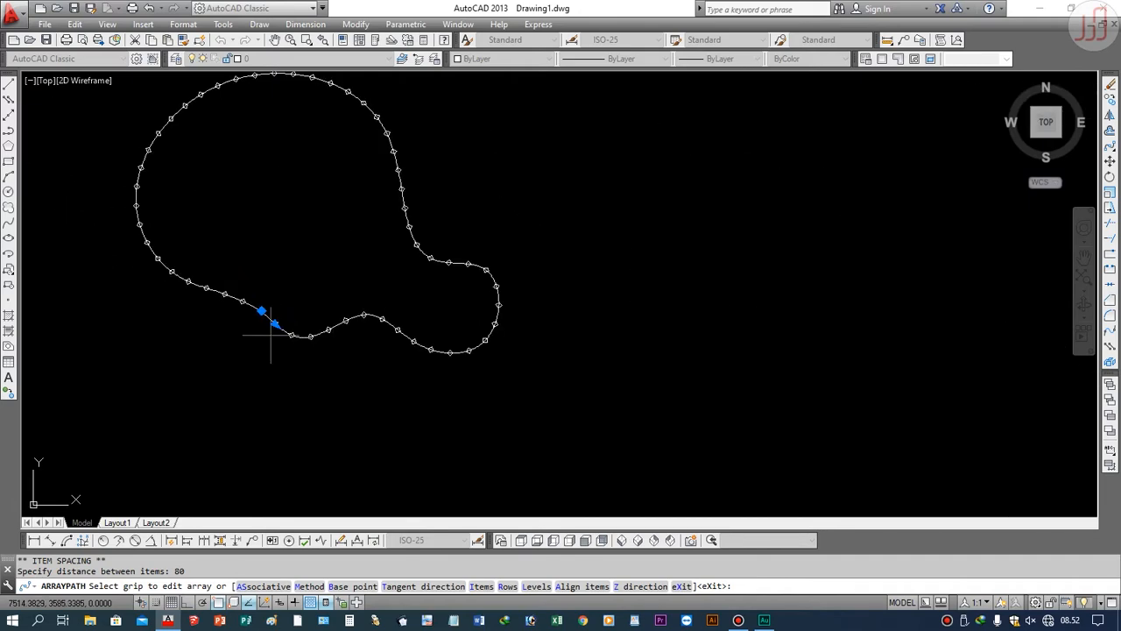
Step: Set the path array's item spacing to 200 with the spacing grip and finish the array
{"action": "scroll", "coordinate": [271, 334], "scroll_direction": "up", "scroll_amount": 6}
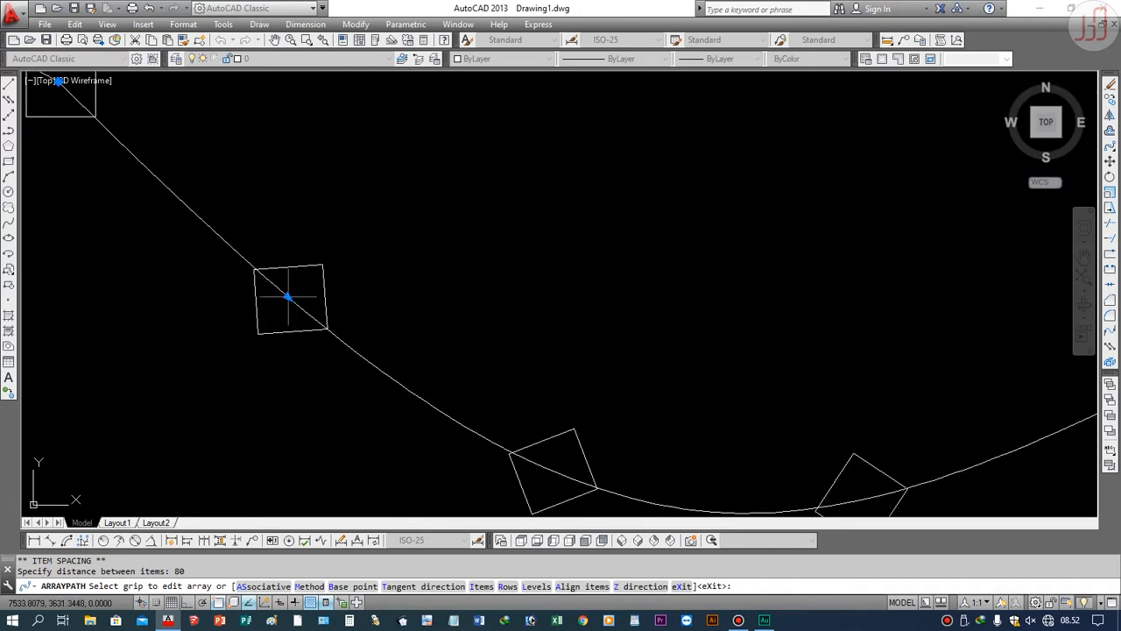
{"action": "left_click", "coordinate": [288, 297]}
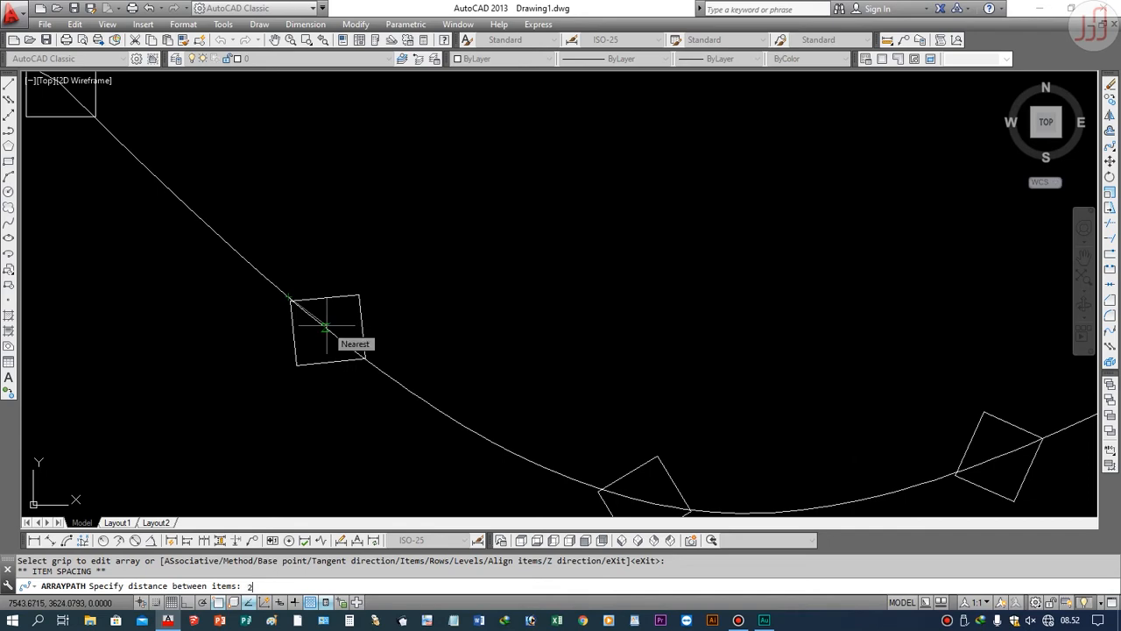
{"action": "type", "text": "200"}
{"action": "key", "text": "Return"}
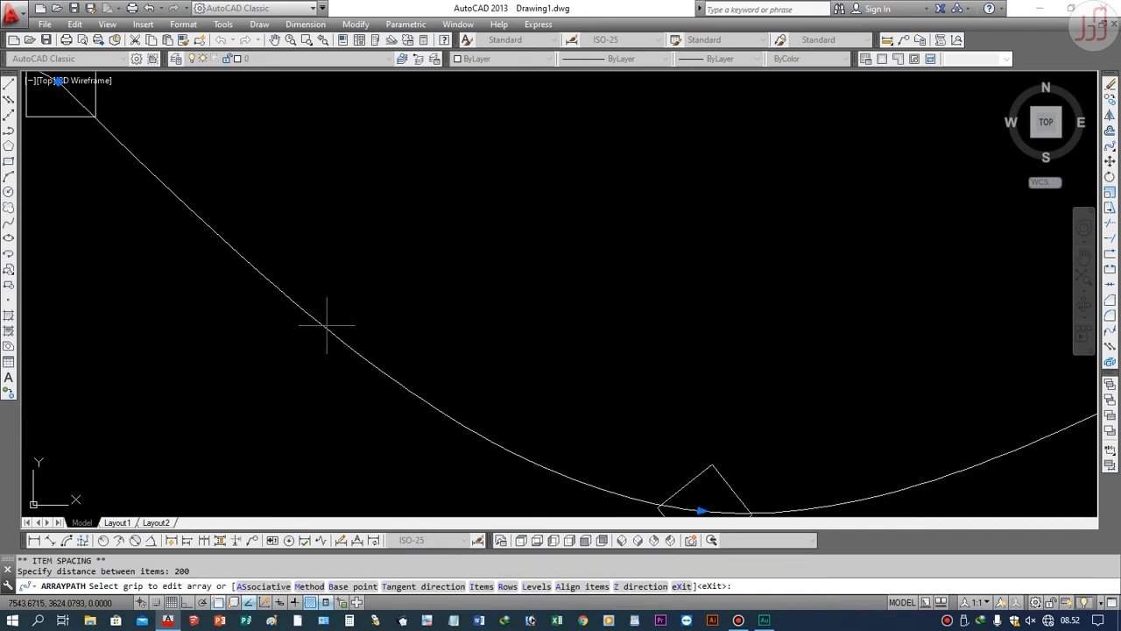
{"action": "scroll", "coordinate": [327, 325], "scroll_direction": "down", "scroll_amount": 6}
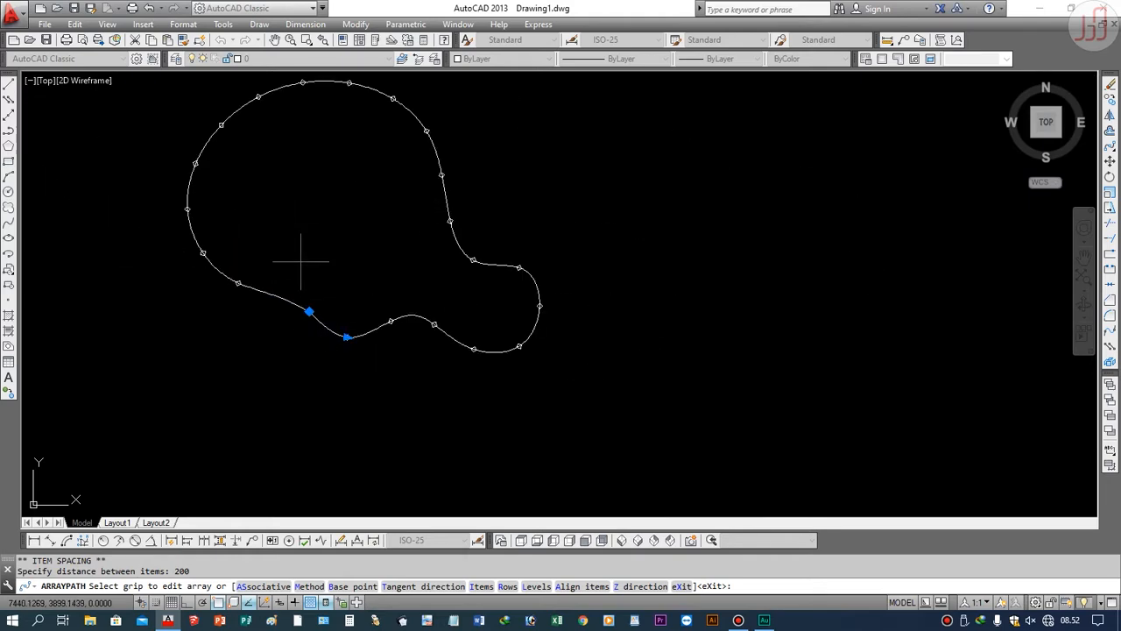
{"action": "key", "text": "Escape"}
Step: Examine the rectangles along the spline and the path array's method, item and spacing properties, then deselect the array
{"action": "scroll", "coordinate": [208, 219], "scroll_direction": "up", "scroll_amount": 3}
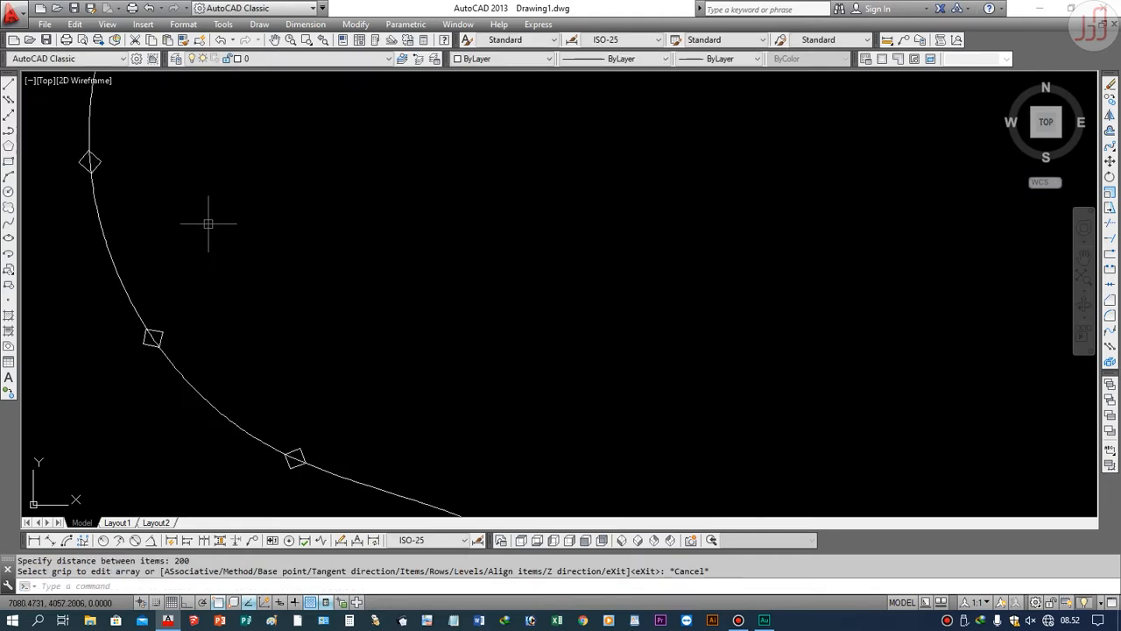
{"action": "scroll", "coordinate": [187, 306], "scroll_direction": "down", "scroll_amount": 1}
{"action": "scroll", "coordinate": [230, 350], "scroll_direction": "up", "scroll_amount": 4}
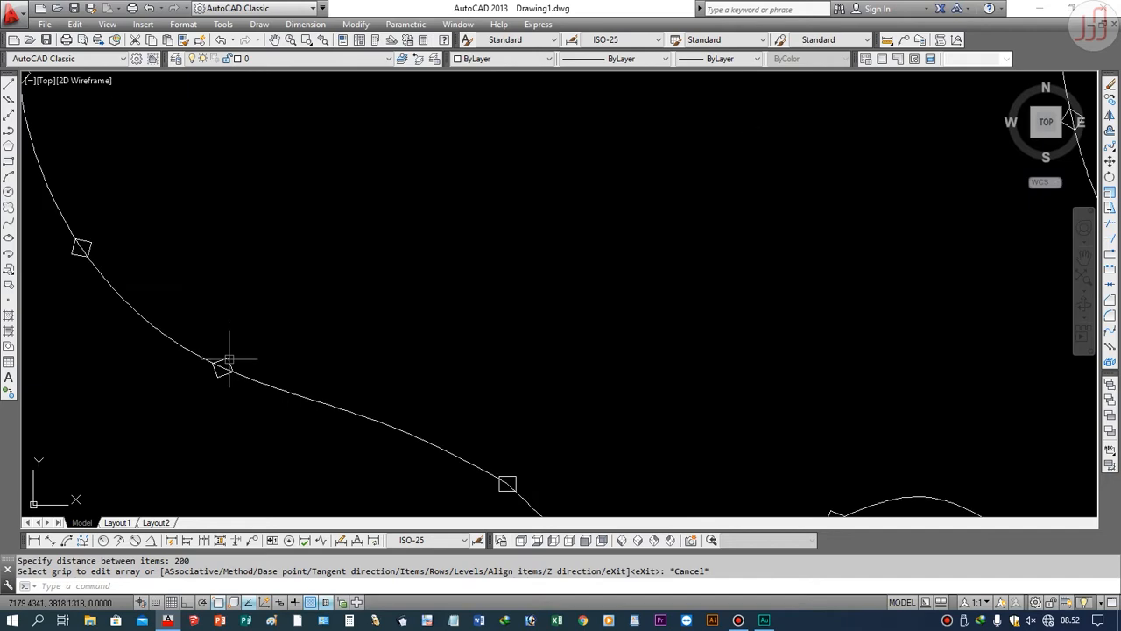
{"action": "left_click", "coordinate": [228, 359]}
{"action": "scroll", "coordinate": [225, 312], "scroll_direction": "down", "scroll_amount": 4}
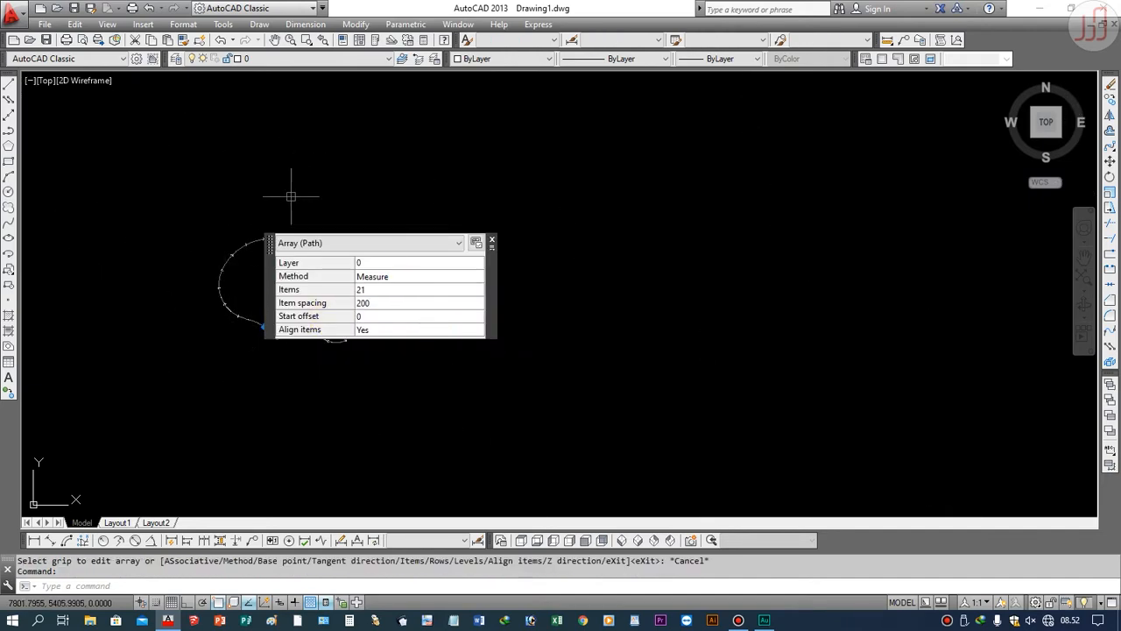
{"action": "scroll", "coordinate": [251, 250], "scroll_direction": "up", "scroll_amount": 5}
{"action": "scroll", "coordinate": [242, 251], "scroll_direction": "down", "scroll_amount": 7}
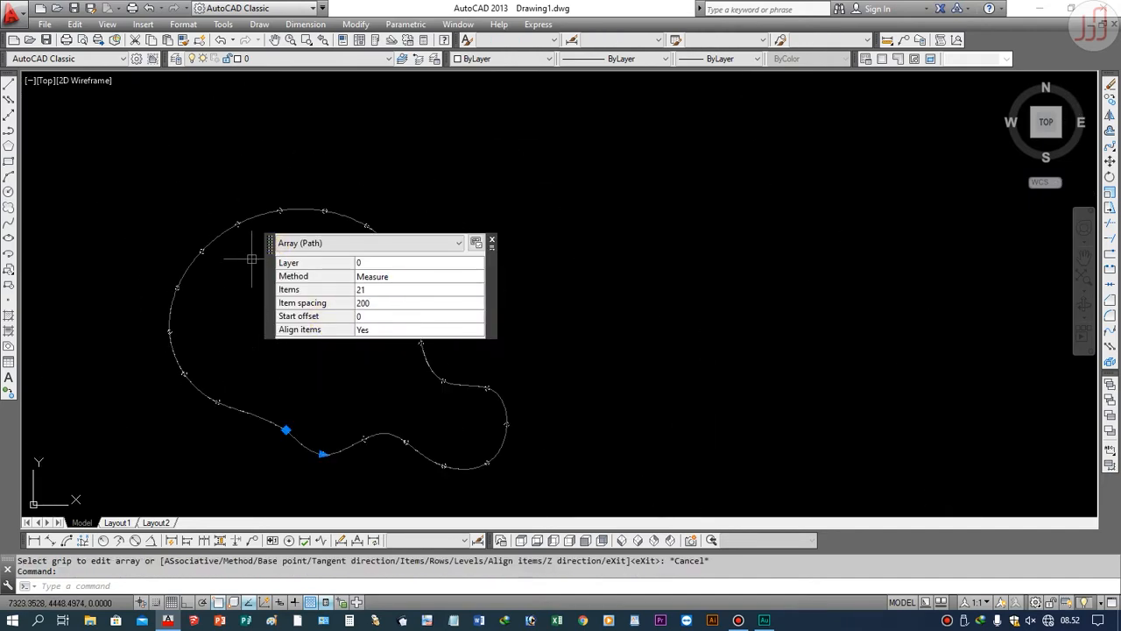
{"action": "left_click", "coordinate": [498, 240]}
{"action": "key", "text": "Escape"}
{"action": "key", "text": "Escape"}
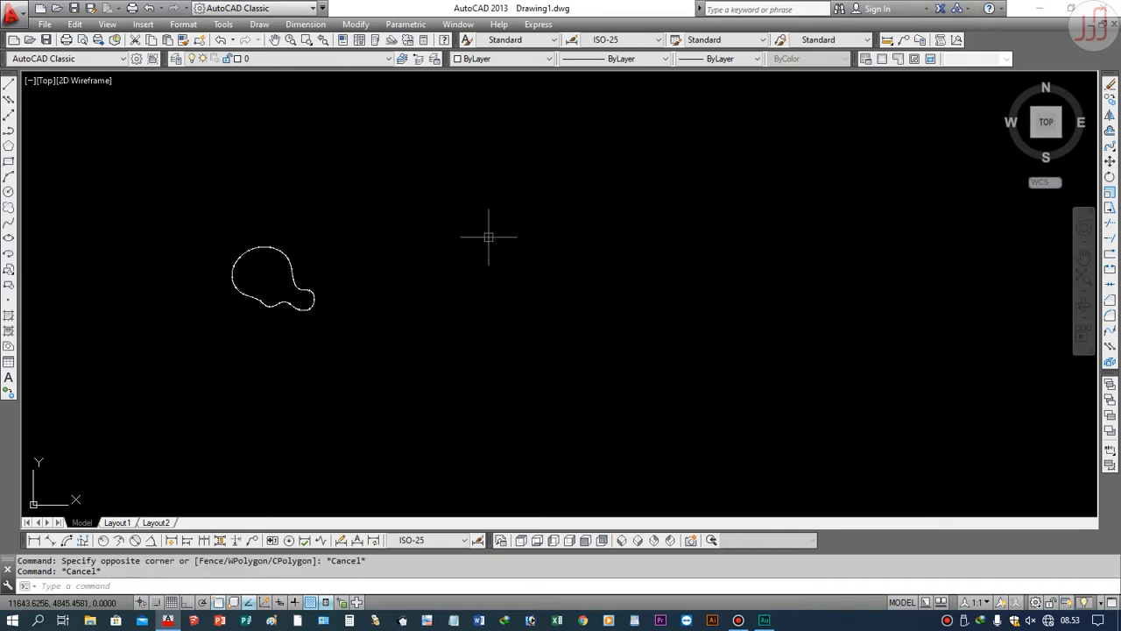
Step: Draw a large closed, rounded freeform spline through eight points in the empty area east of the arrayed shape
{"action": "scroll", "coordinate": [285, 284], "scroll_direction": "up", "scroll_amount": 7}
{"action": "scroll", "coordinate": [288, 288], "scroll_direction": "down", "scroll_amount": 3}
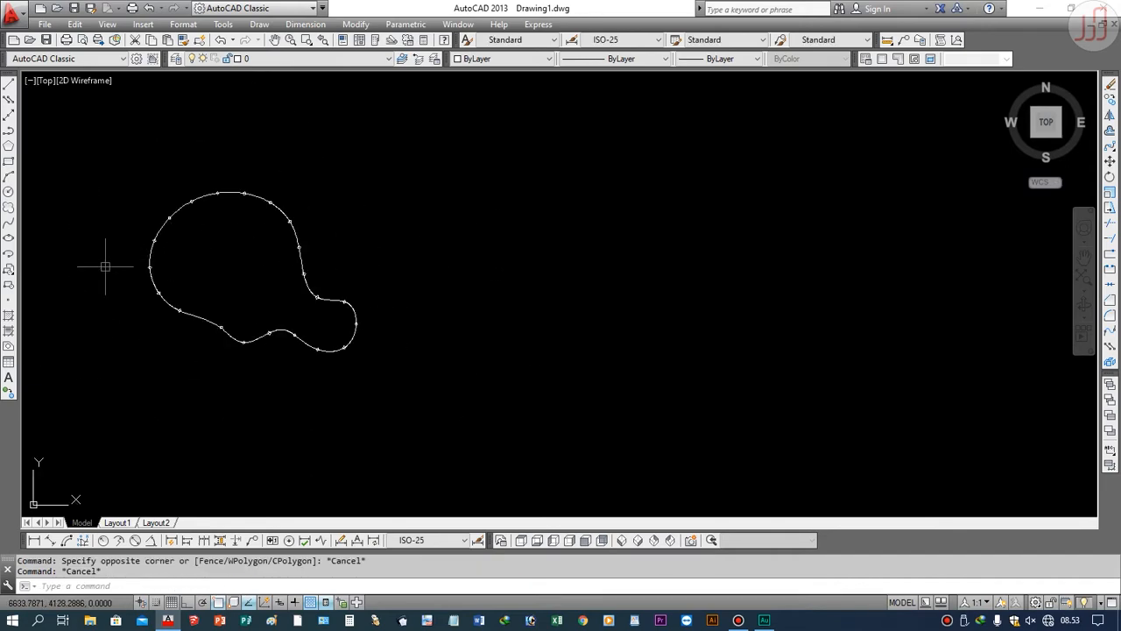
{"action": "left_click", "coordinate": [9, 226]}
{"action": "left_click", "coordinate": [424, 256]}
{"action": "left_click", "coordinate": [498, 179]}
{"action": "left_click", "coordinate": [601, 220]}
{"action": "left_click", "coordinate": [690, 325]}
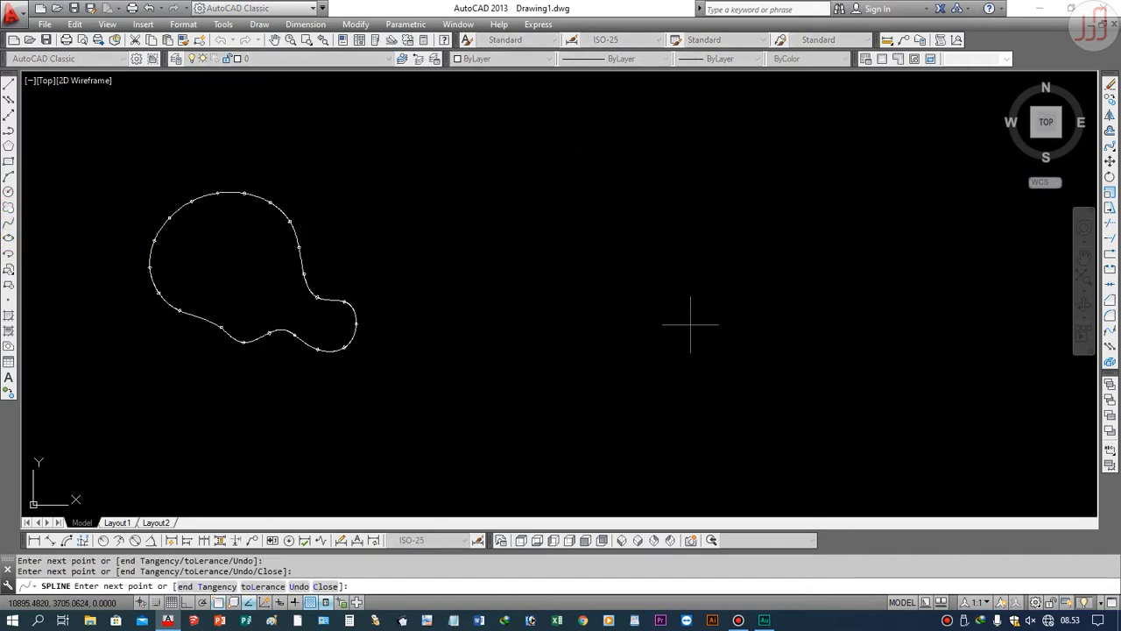
{"action": "left_click", "coordinate": [700, 380]}
{"action": "left_click", "coordinate": [629, 469]}
{"action": "left_click", "coordinate": [487, 461]}
{"action": "left_click", "coordinate": [408, 393]}
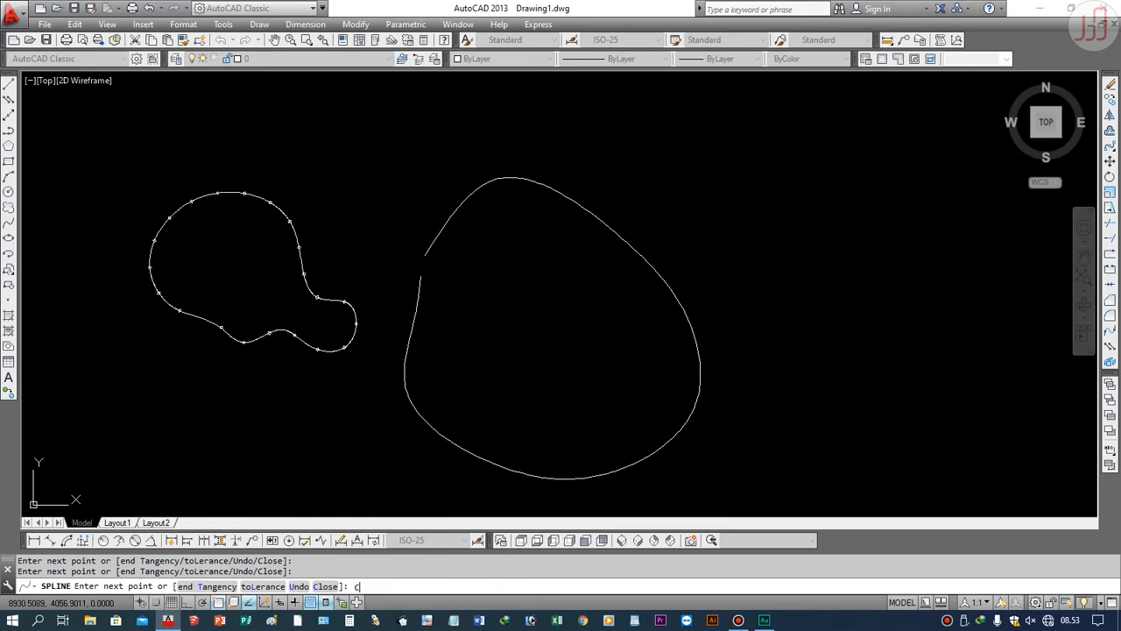
{"action": "key", "text": "Return"}
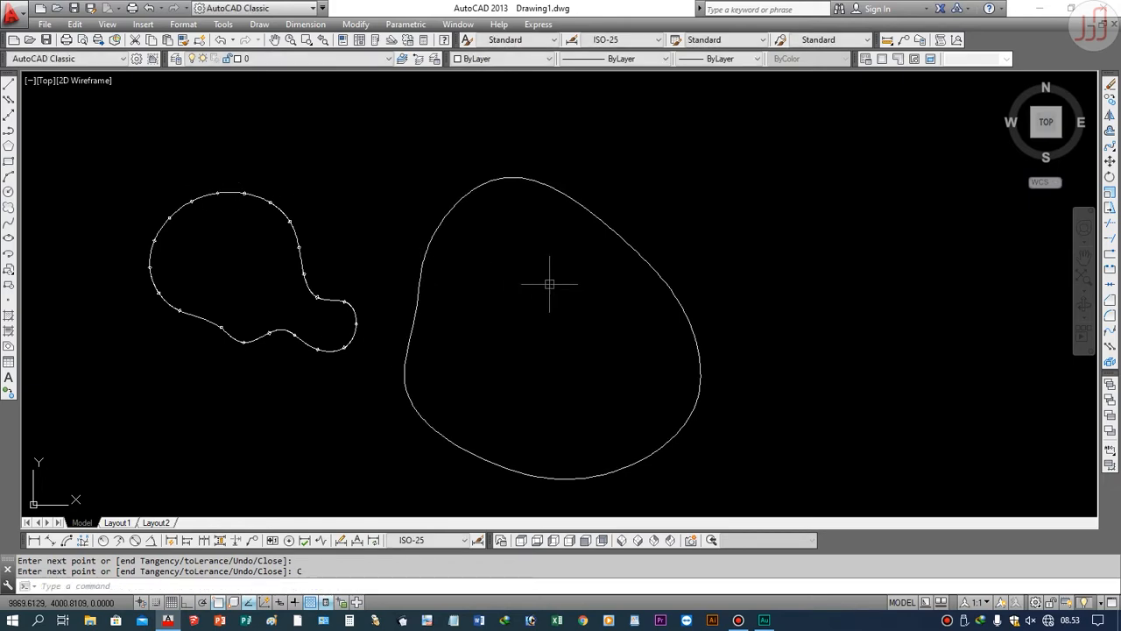
Step: Draw a small rectangle just outside the upper west side of the new closed spline
{"action": "left_click", "coordinate": [9, 161]}
{"action": "scroll", "coordinate": [369, 266], "scroll_direction": "up", "scroll_amount": 2}
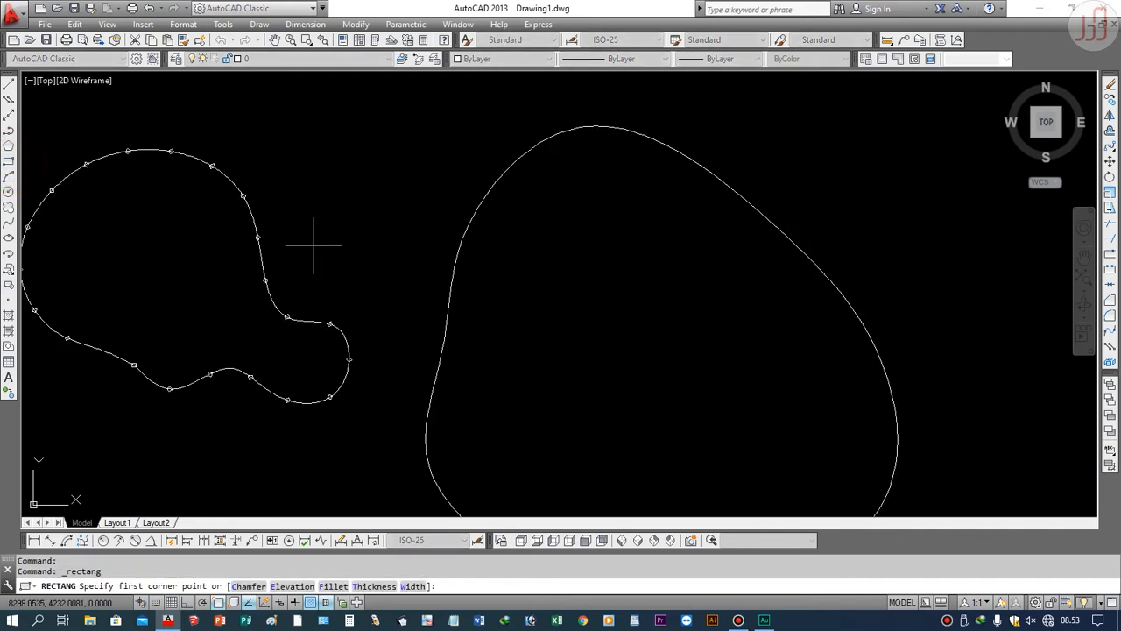
{"action": "scroll", "coordinate": [446, 241], "scroll_direction": "up", "scroll_amount": 5}
{"action": "left_click", "coordinate": [443, 243]}
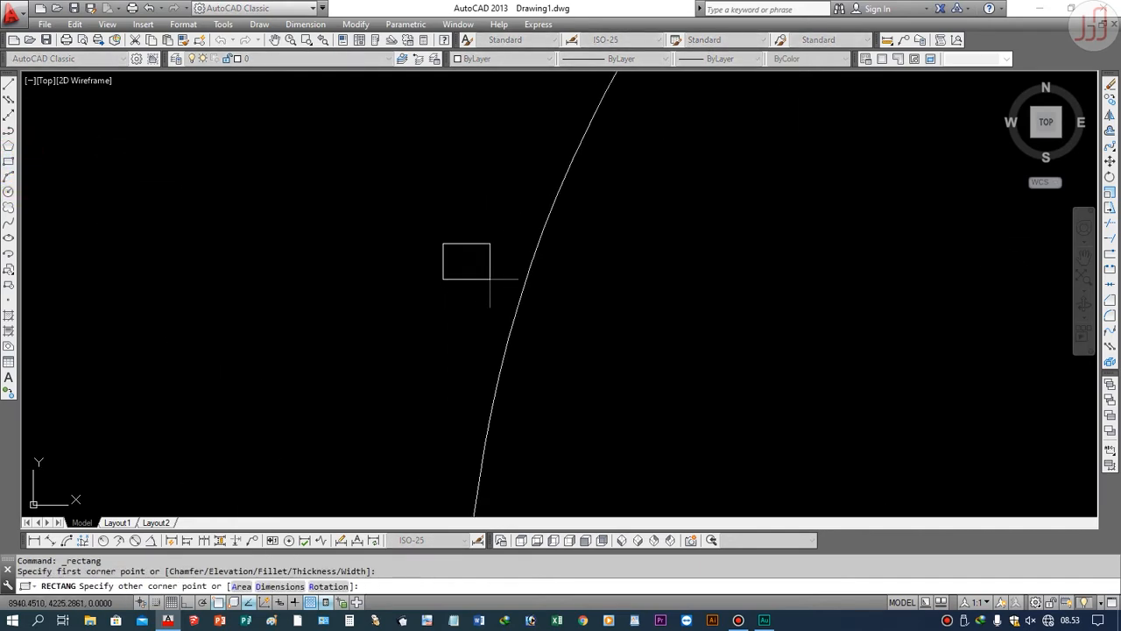
{"action": "left_click", "coordinate": [489, 279]}
{"action": "scroll", "coordinate": [494, 261], "scroll_direction": "up", "scroll_amount": 4}
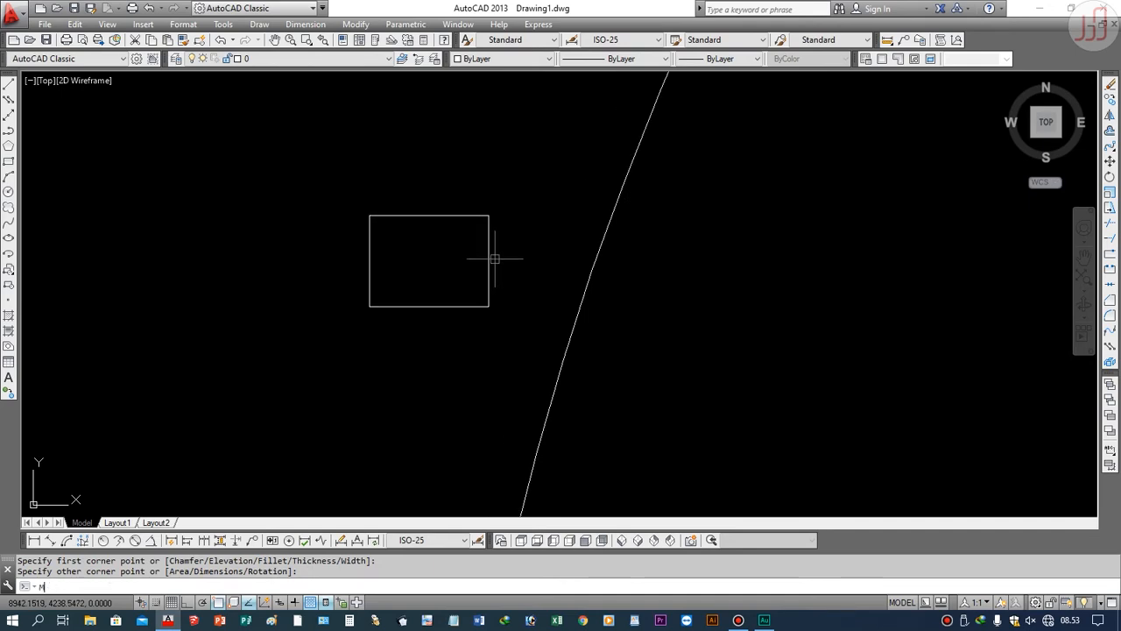
Step: Move the small rectangle by its lower-right corner so that this corner lies on the new spline
{"action": "type", "text": "M"}
{"action": "key", "text": "Return"}
{"action": "left_click", "coordinate": [495, 259]}
{"action": "left_click", "coordinate": [463, 284]}
{"action": "key", "text": "Return"}
{"action": "left_click", "coordinate": [487, 306]}
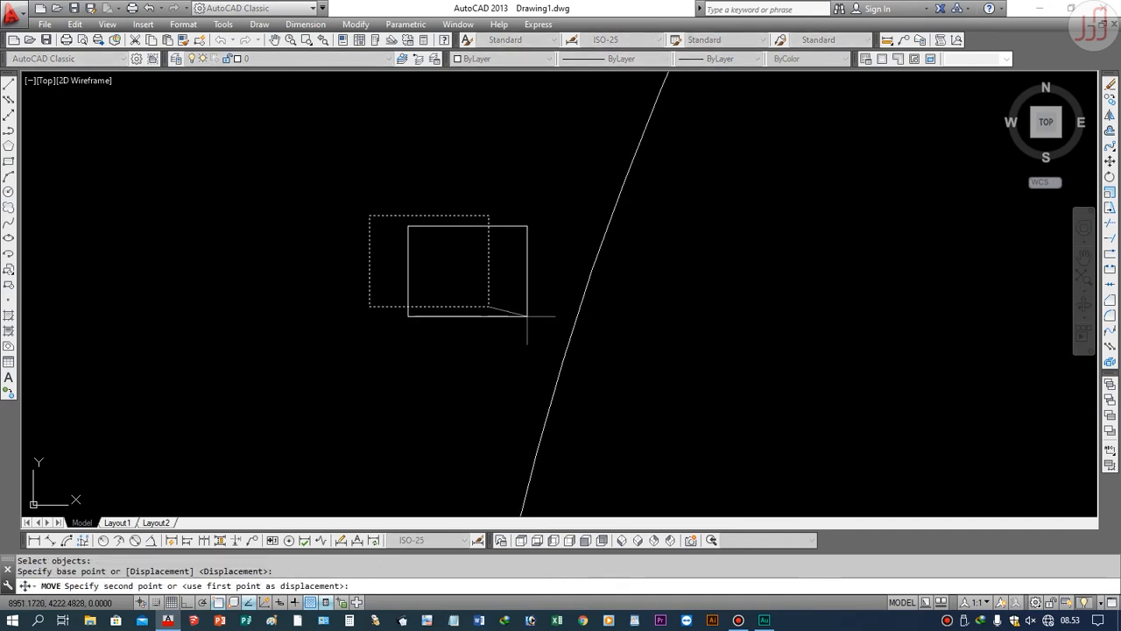
{"action": "left_click", "coordinate": [566, 348]}
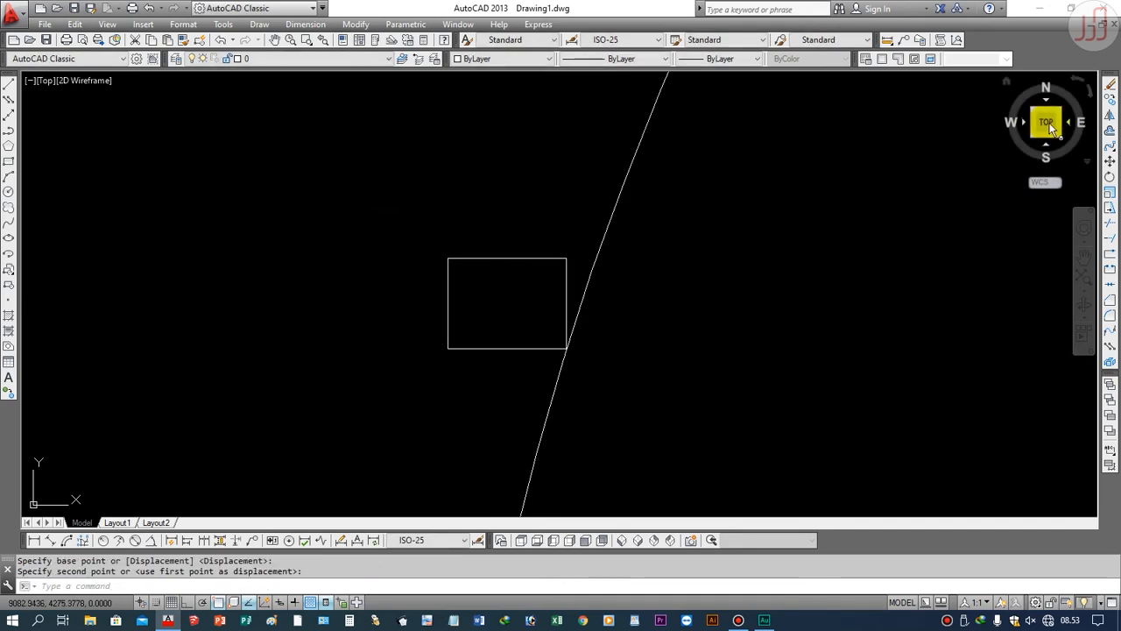
{"action": "left_click", "coordinate": [1110, 177]}
{"action": "left_click", "coordinate": [566, 278]}
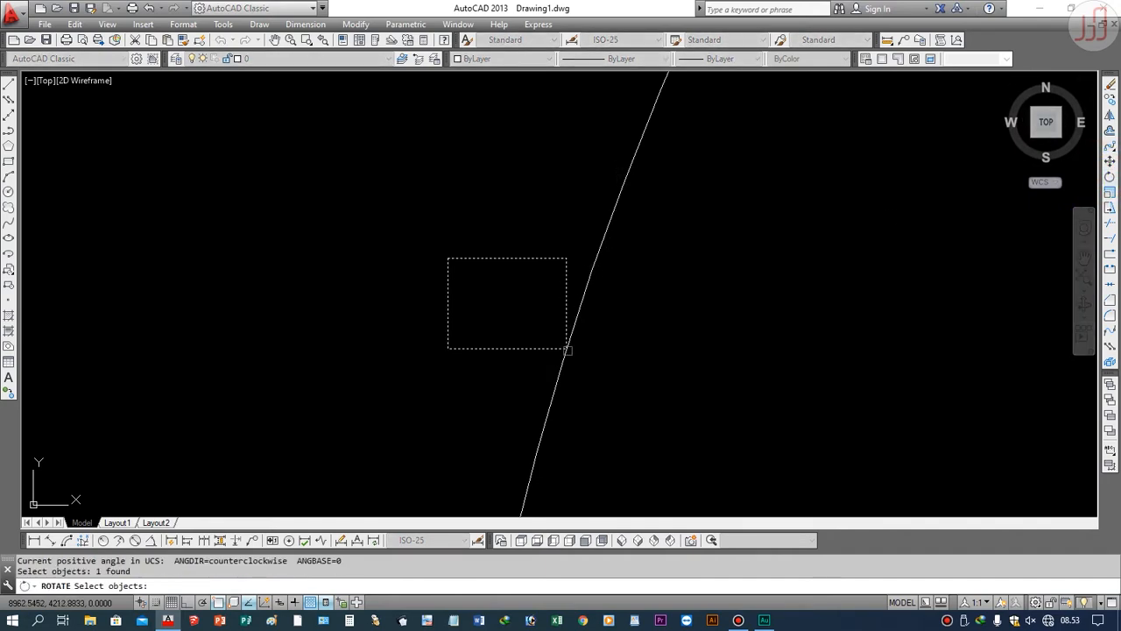
{"action": "key", "text": "Escape"}
{"action": "key", "text": "Escape"}
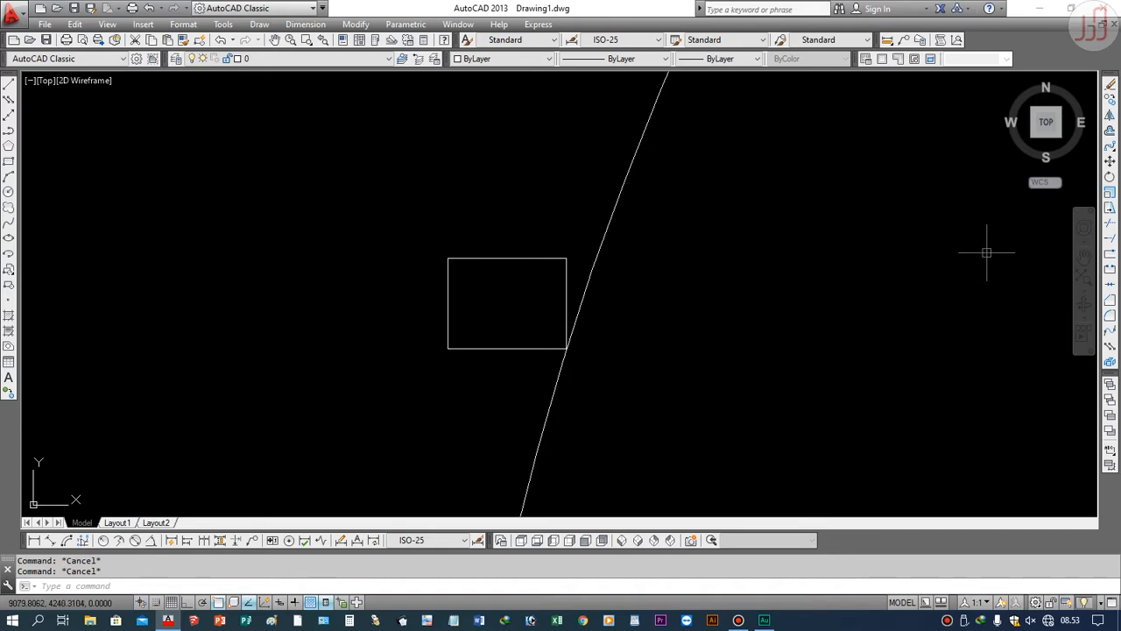
Step: Try to rotate the small rectangle about its lower-right corner by a reference angle towards the spline, and undo the rotation
{"action": "left_click", "coordinate": [1110, 178]}
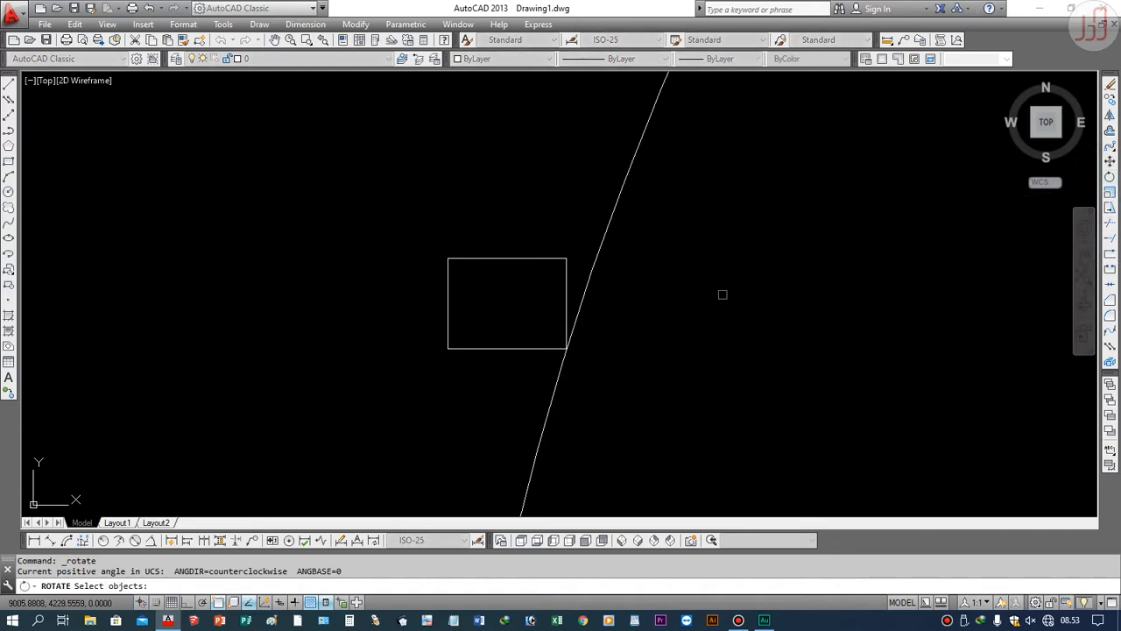
{"action": "left_click", "coordinate": [550, 257]}
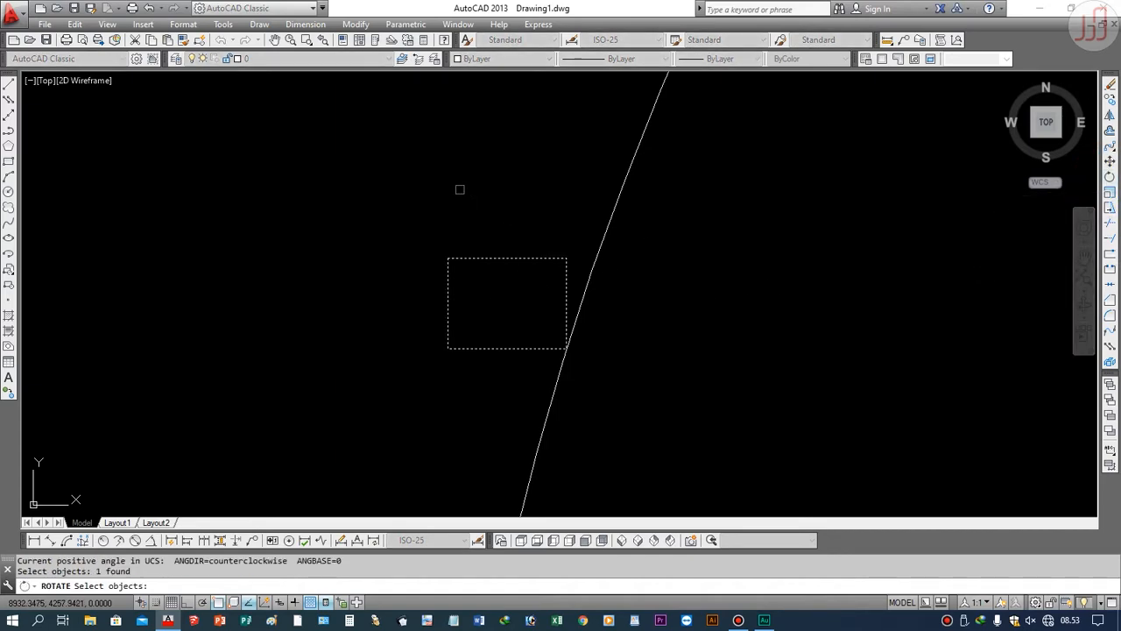
{"action": "key", "text": "Return"}
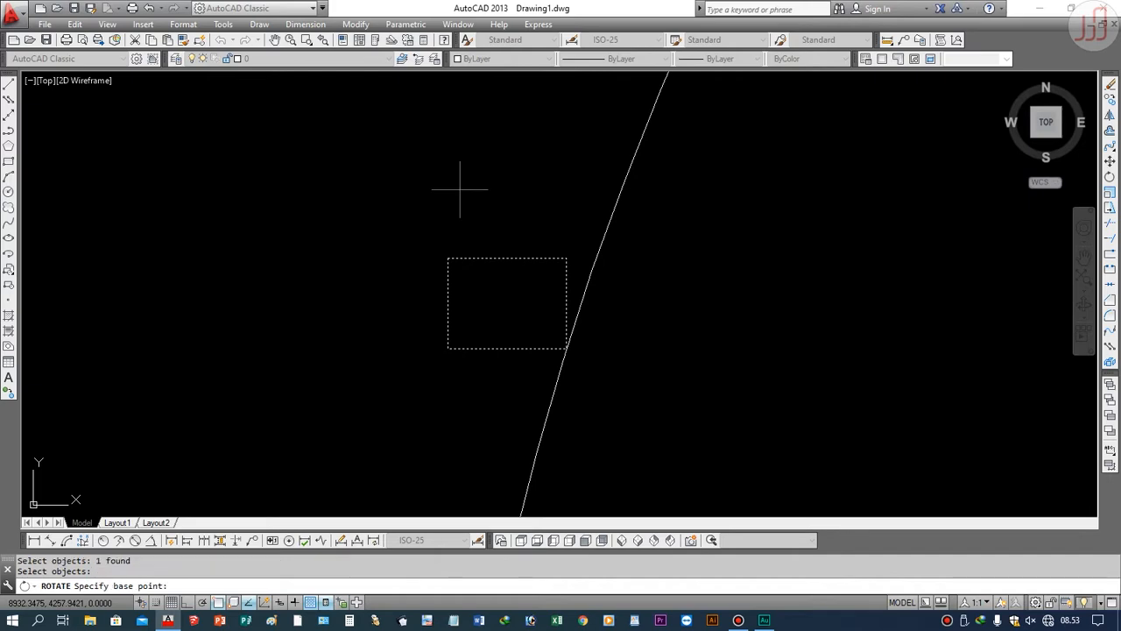
{"action": "left_click", "coordinate": [566, 348]}
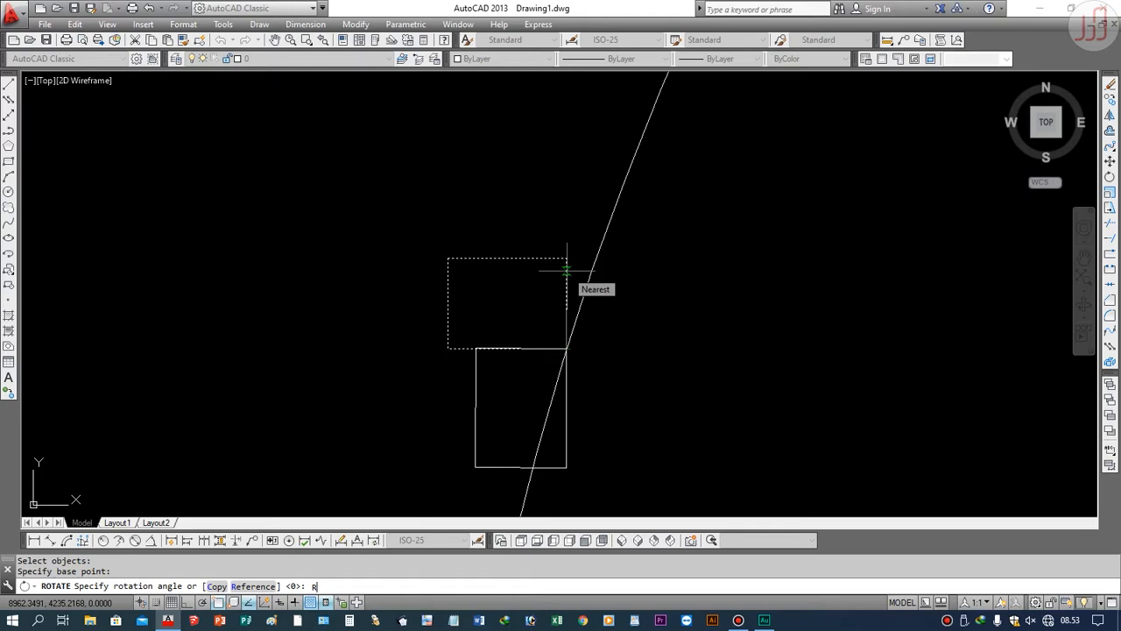
{"action": "key", "text": "Return"}
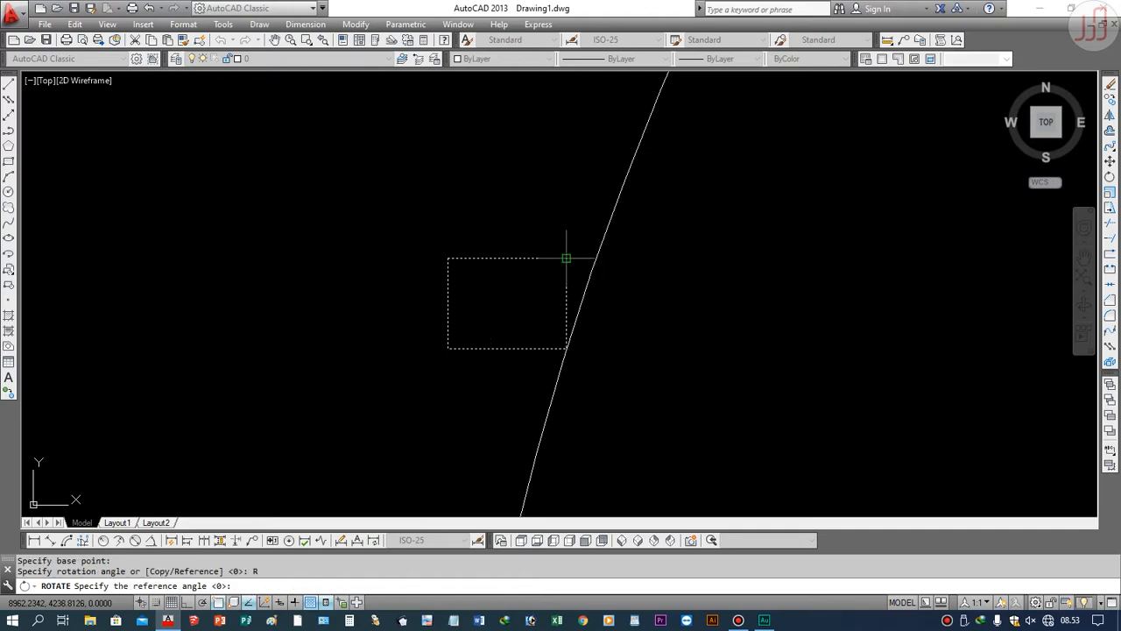
{"action": "left_click", "coordinate": [566, 259]}
{"action": "left_click", "coordinate": [594, 263]}
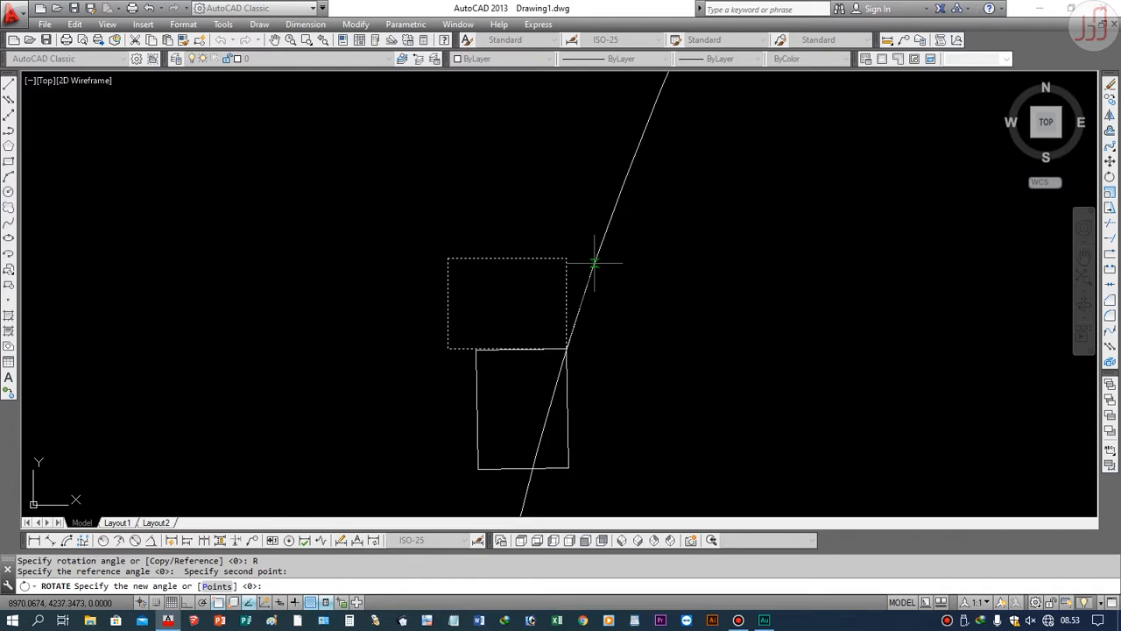
{"action": "left_click", "coordinate": [594, 263]}
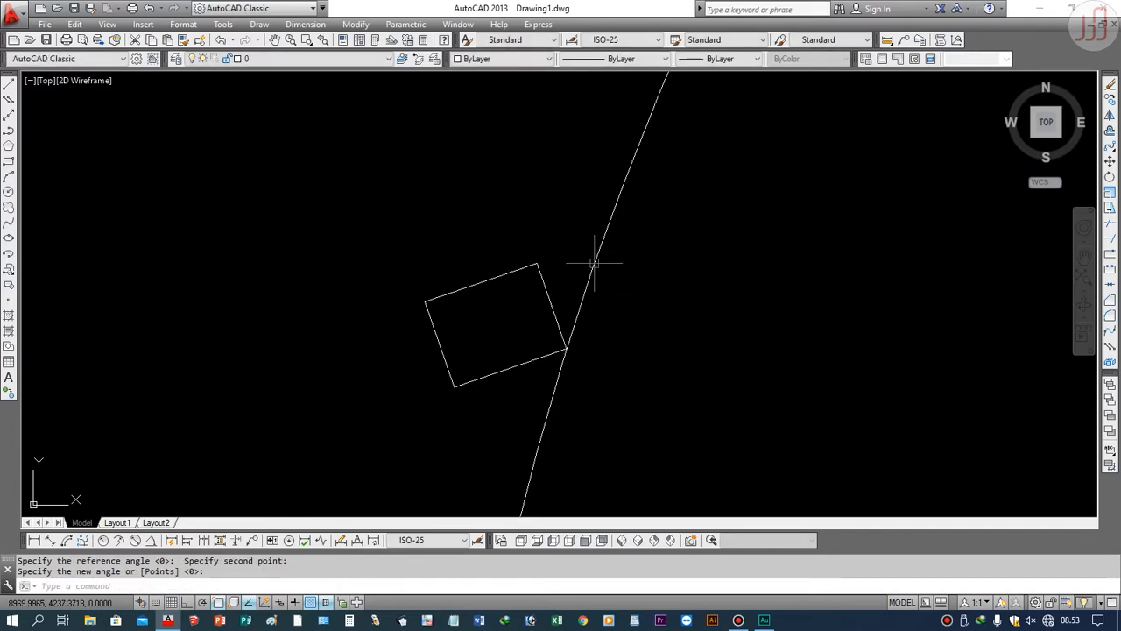
{"action": "left_click", "coordinate": [222, 41]}
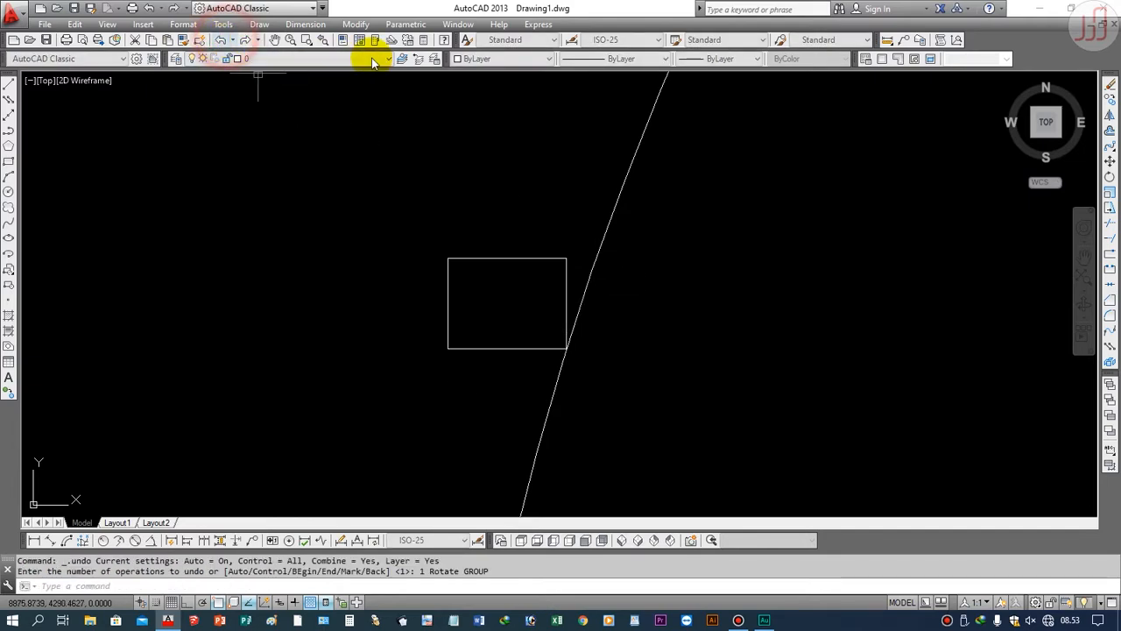
Step: Rotate the small rectangle about its lower-right corner, using its east edge as the reference angle, to align that edge with the spline
{"action": "left_click", "coordinate": [1110, 176]}
{"action": "left_click", "coordinate": [566, 279]}
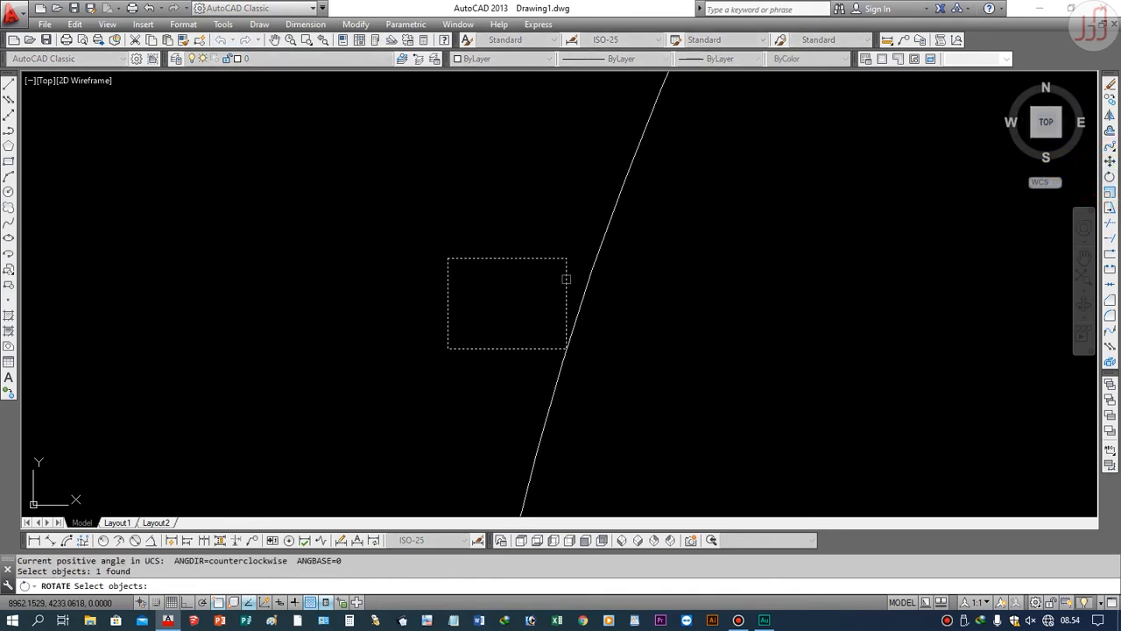
{"action": "key", "text": "Return"}
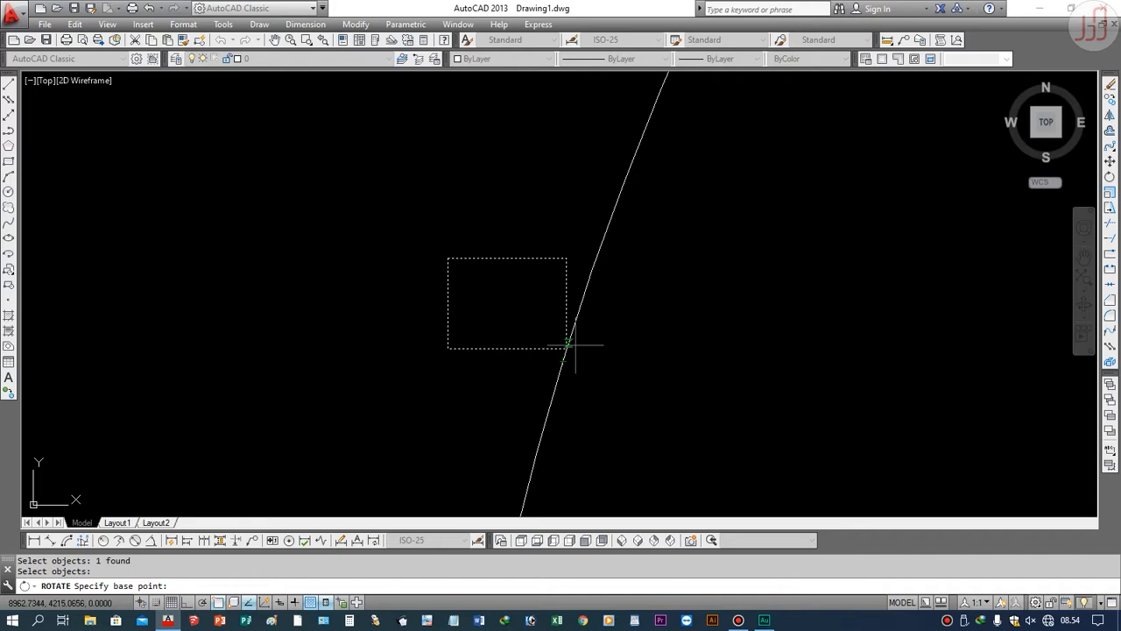
{"action": "left_click", "coordinate": [566, 349]}
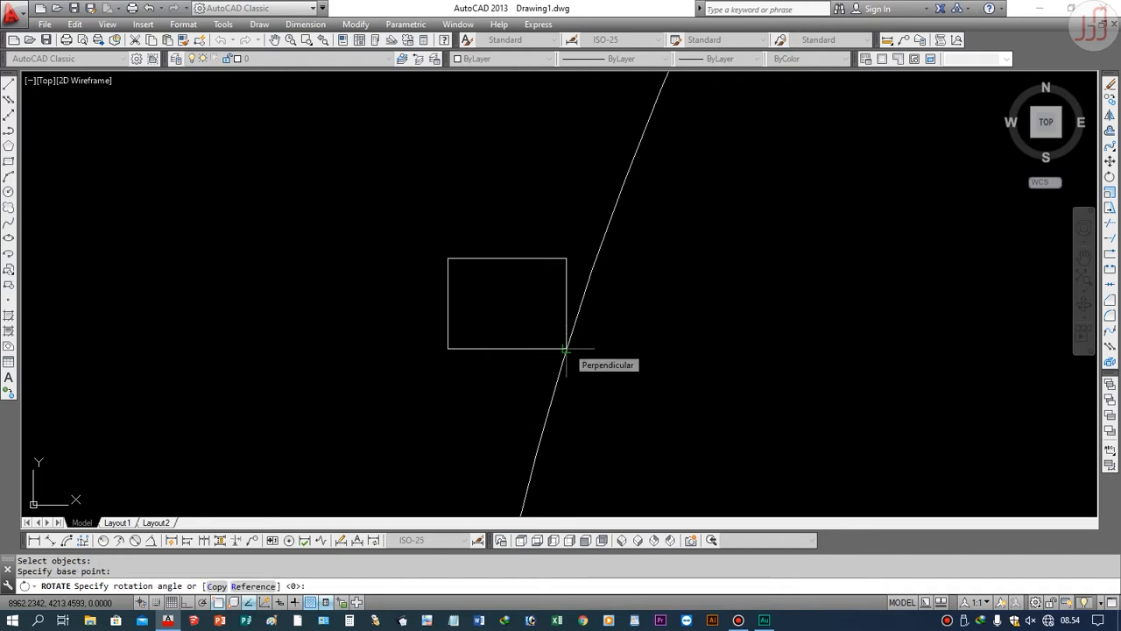
{"action": "type", "text": "R"}
{"action": "key", "text": "Return"}
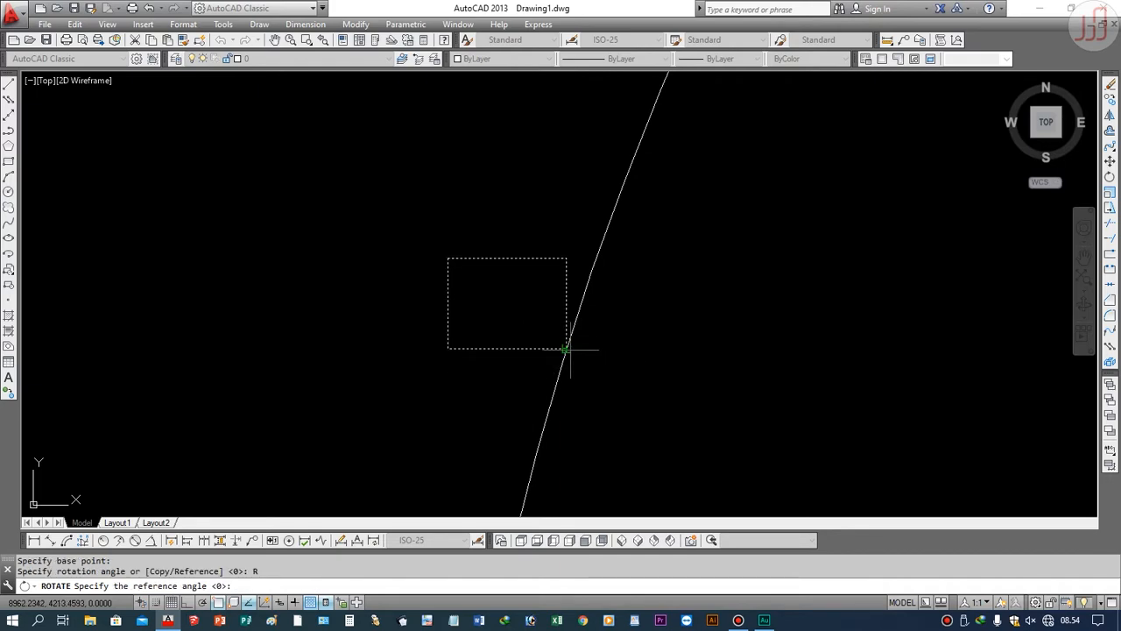
{"action": "scroll", "coordinate": [574, 348], "scroll_direction": "up", "scroll_amount": 3}
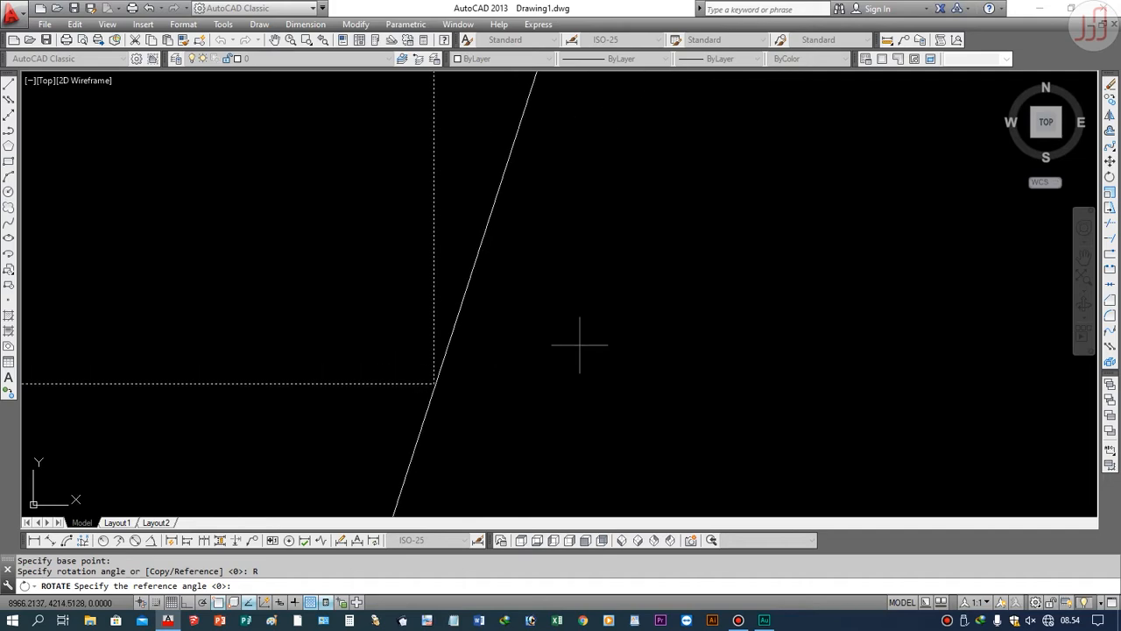
{"action": "left_click", "coordinate": [434, 382]}
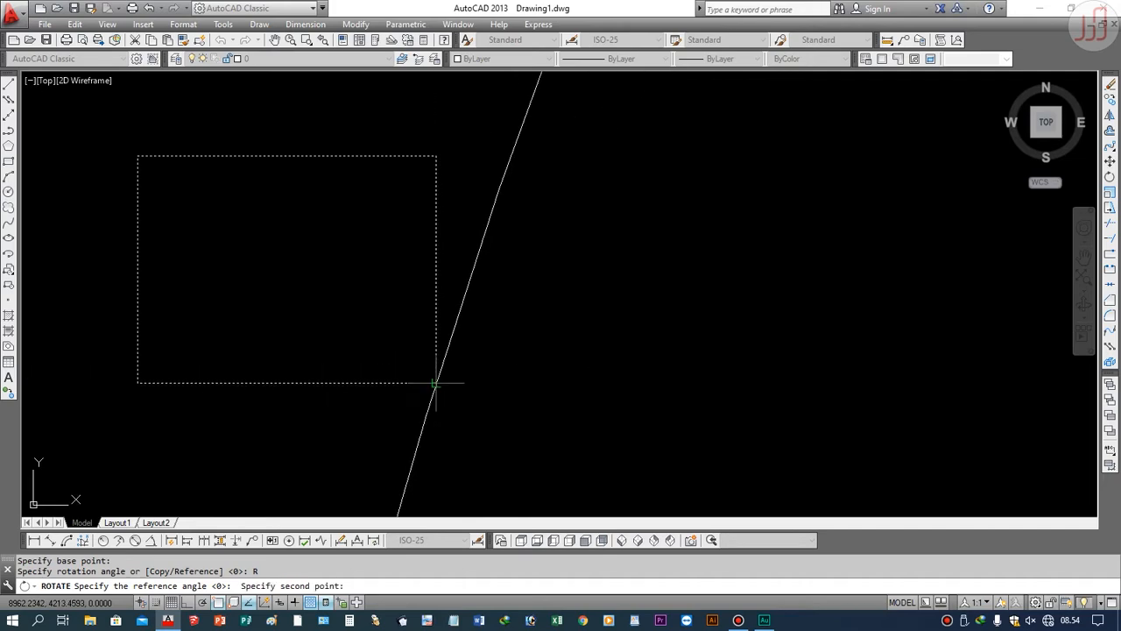
{"action": "left_click", "coordinate": [437, 283]}
{"action": "left_click", "coordinate": [465, 283]}
Step: Create a path array of the small rotated rectangle along the large closed spline
{"action": "scroll", "coordinate": [543, 368], "scroll_direction": "down", "scroll_amount": 6}
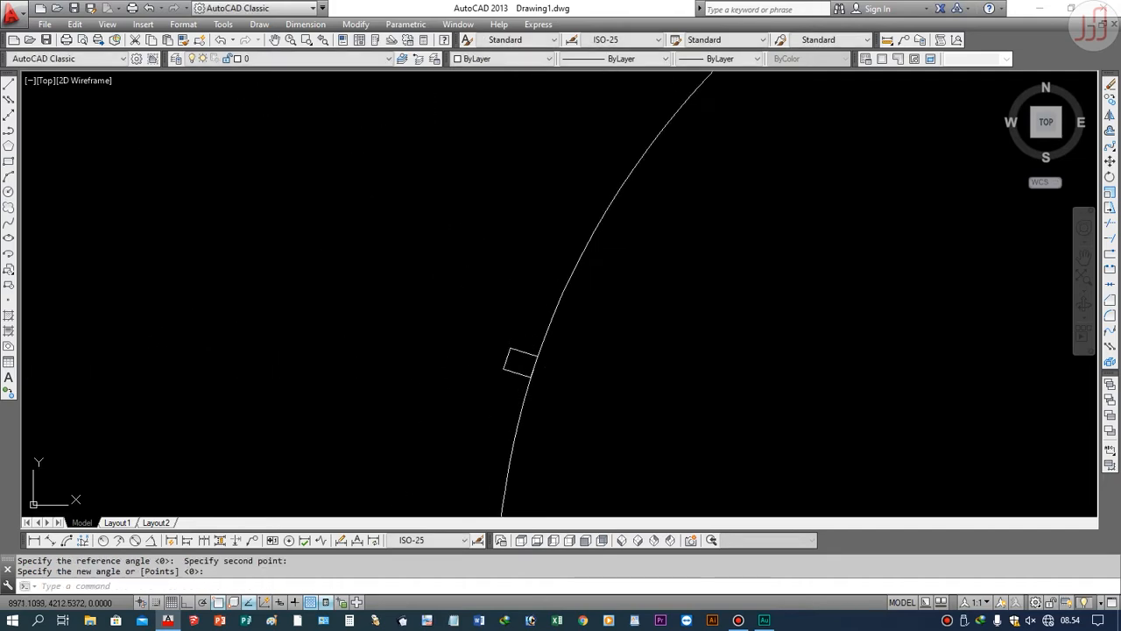
{"action": "scroll", "coordinate": [587, 378], "scroll_direction": "up", "scroll_amount": 3}
{"action": "scroll", "coordinate": [240, 350], "scroll_direction": "down", "scroll_amount": 10}
{"action": "scroll", "coordinate": [316, 338], "scroll_direction": "up", "scroll_amount": 3}
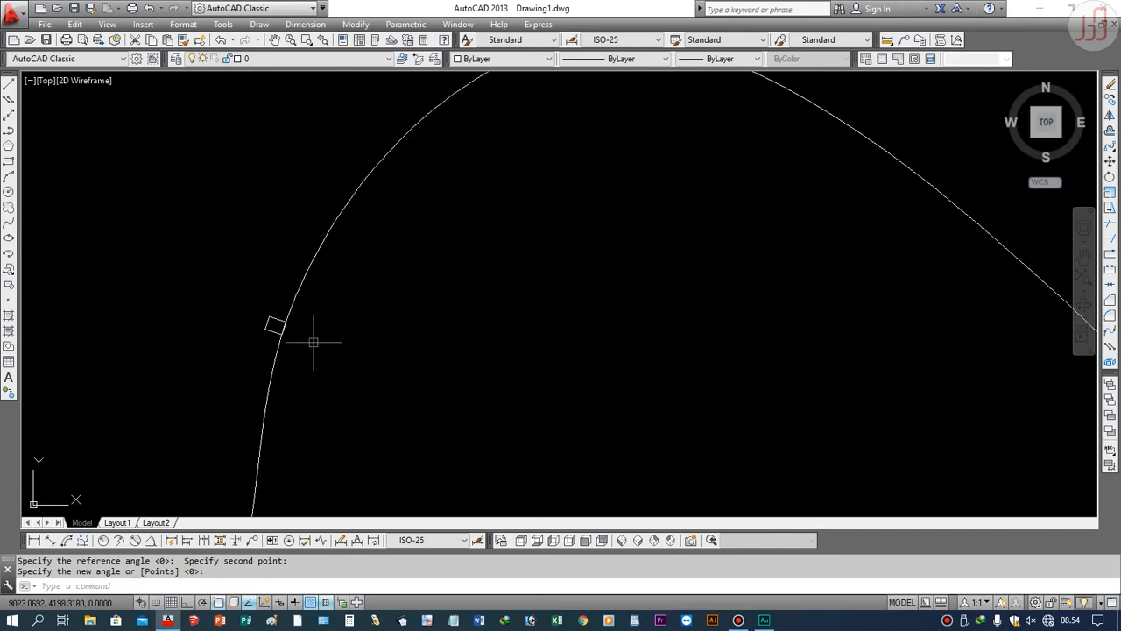
{"action": "scroll", "coordinate": [255, 331], "scroll_direction": "up", "scroll_amount": 4}
{"action": "scroll", "coordinate": [562, 264], "scroll_direction": "down", "scroll_amount": 4}
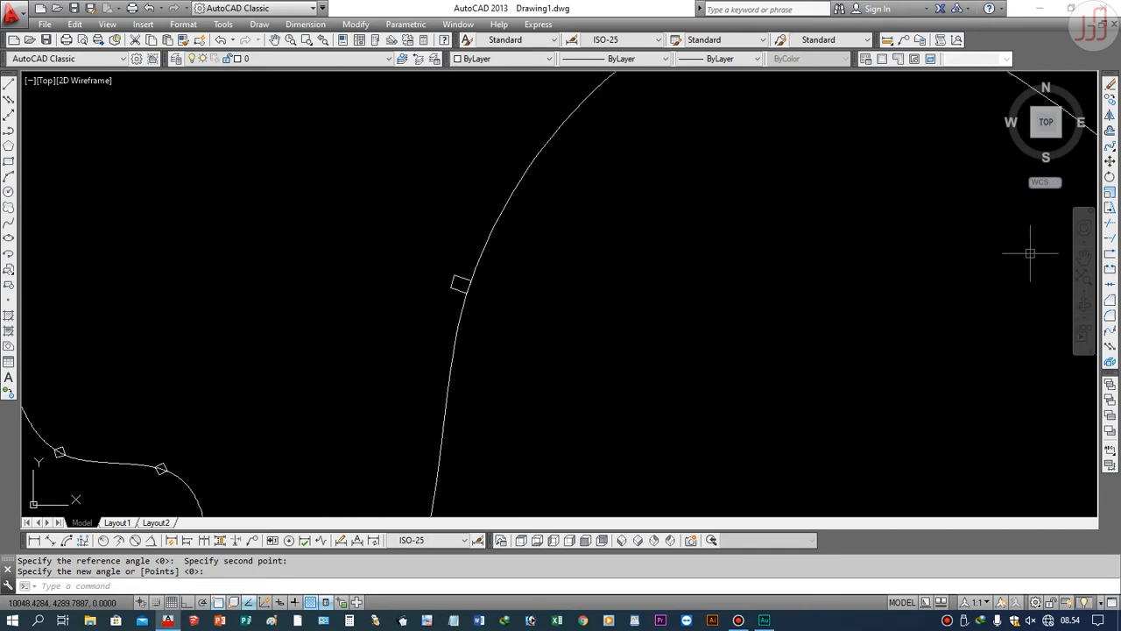
{"action": "scroll", "coordinate": [610, 265], "scroll_direction": "down", "scroll_amount": 4}
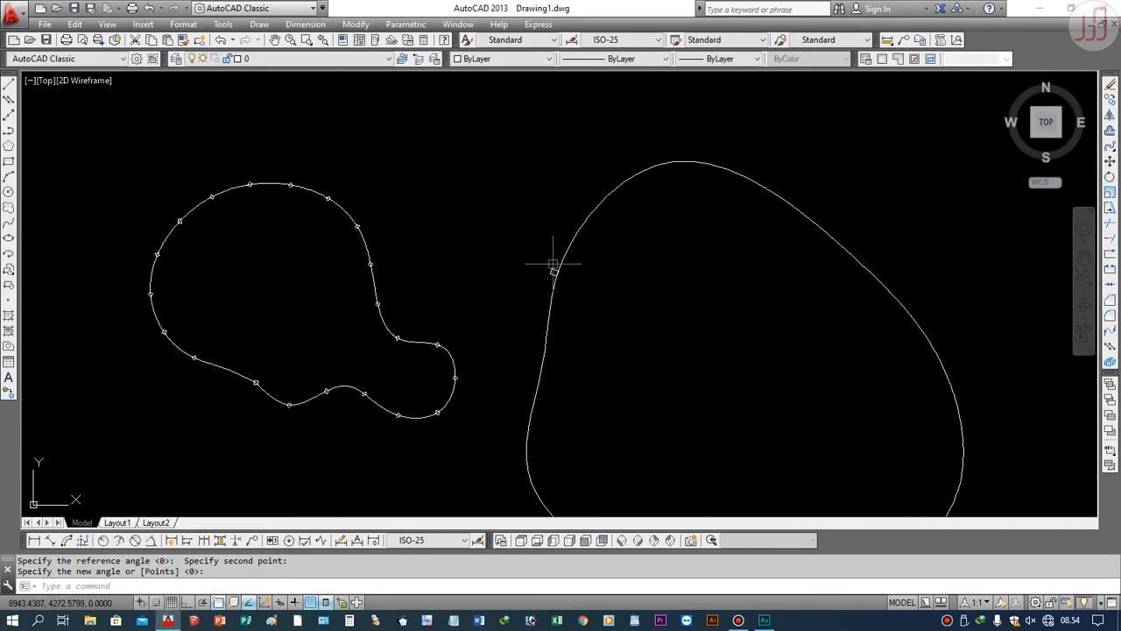
{"action": "left_click", "coordinate": [1110, 153]}
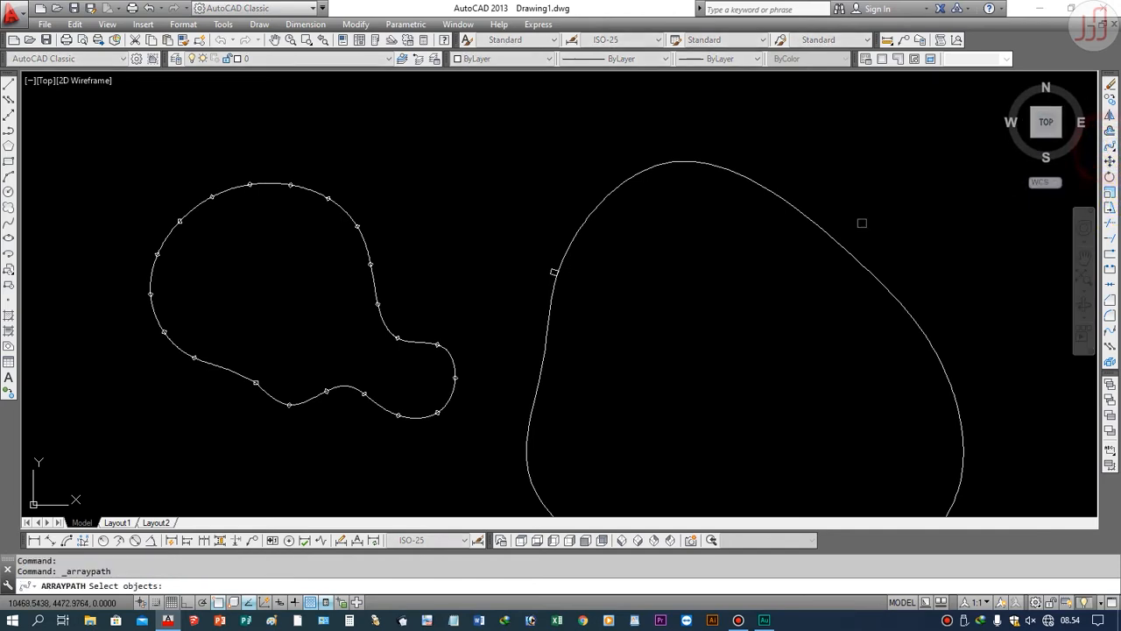
{"action": "left_click", "coordinate": [551, 273]}
{"action": "key", "text": "Return"}
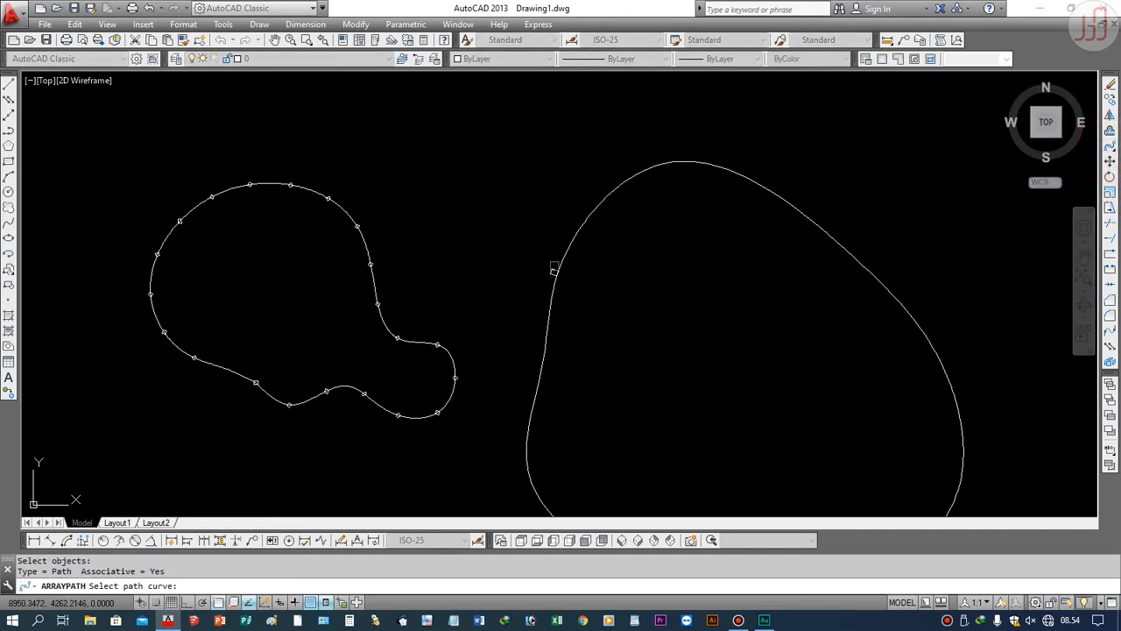
{"action": "left_click", "coordinate": [617, 189]}
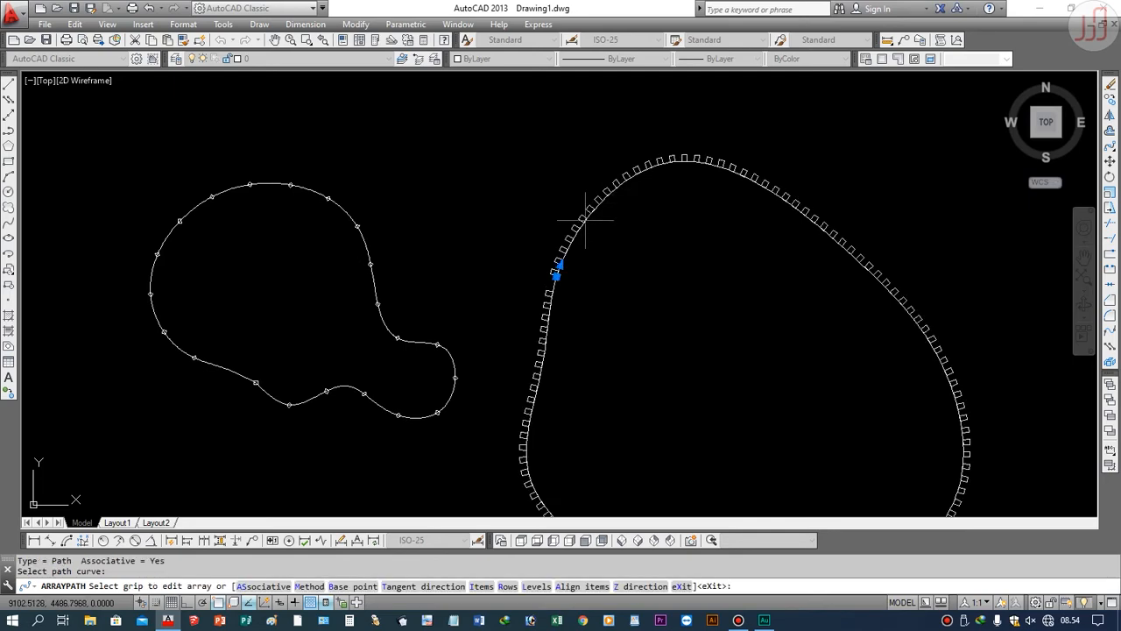
Step: Set the path array's item spacing to 250 with the spacing grip, inspect the rectangles around the spline, and end the command
{"action": "scroll", "coordinate": [548, 252], "scroll_direction": "up", "scroll_amount": 5}
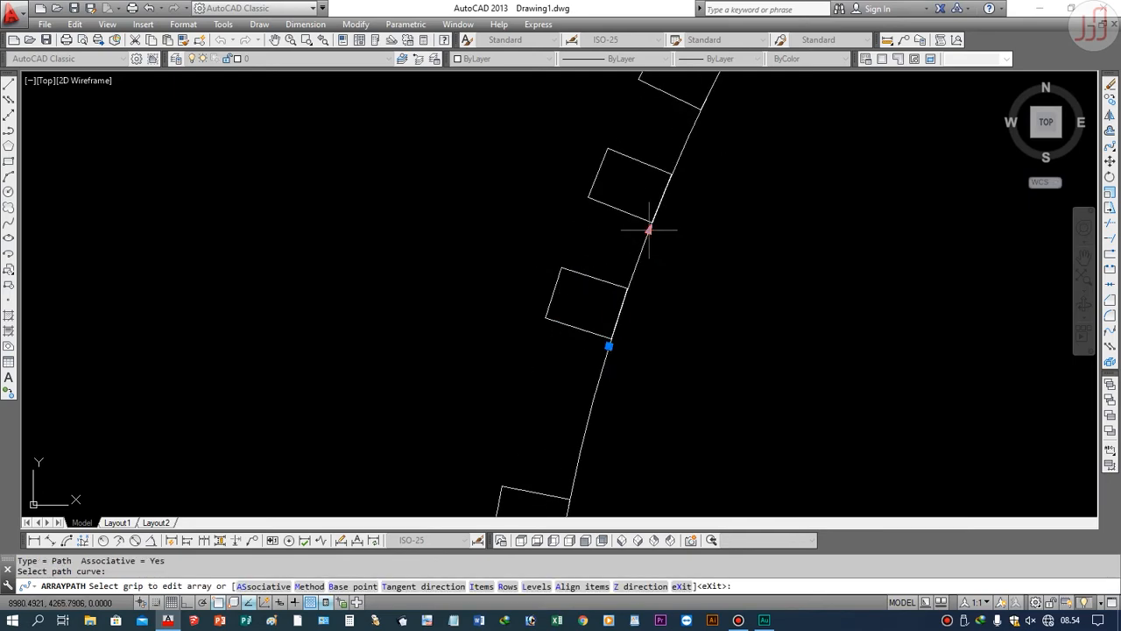
{"action": "left_click", "coordinate": [649, 230]}
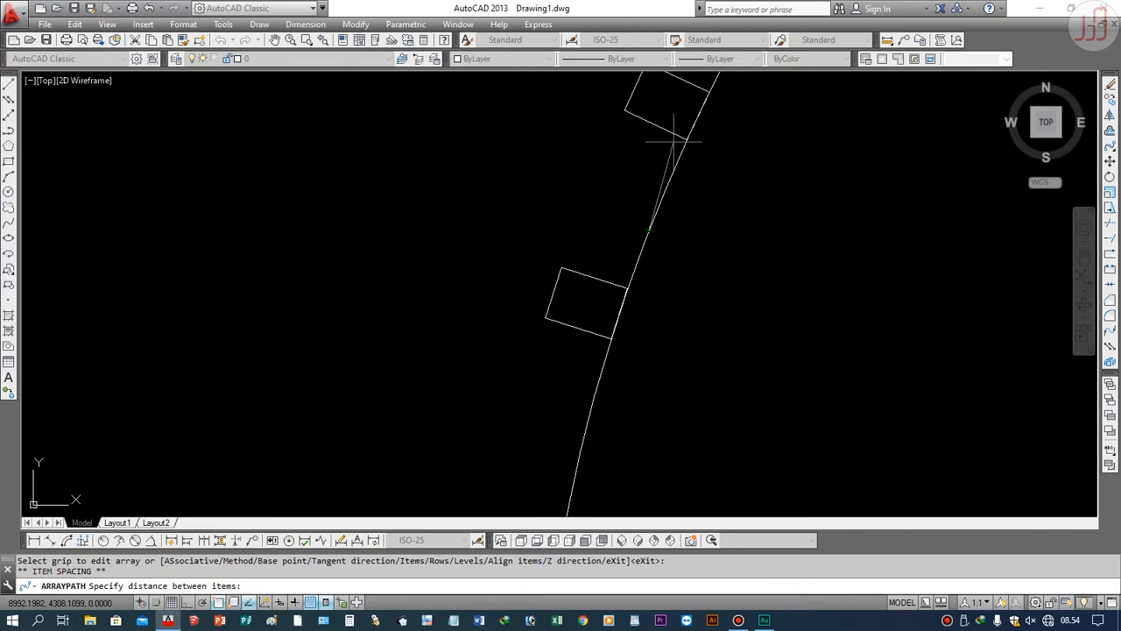
{"action": "type", "text": "250"}
{"action": "key", "text": "Return"}
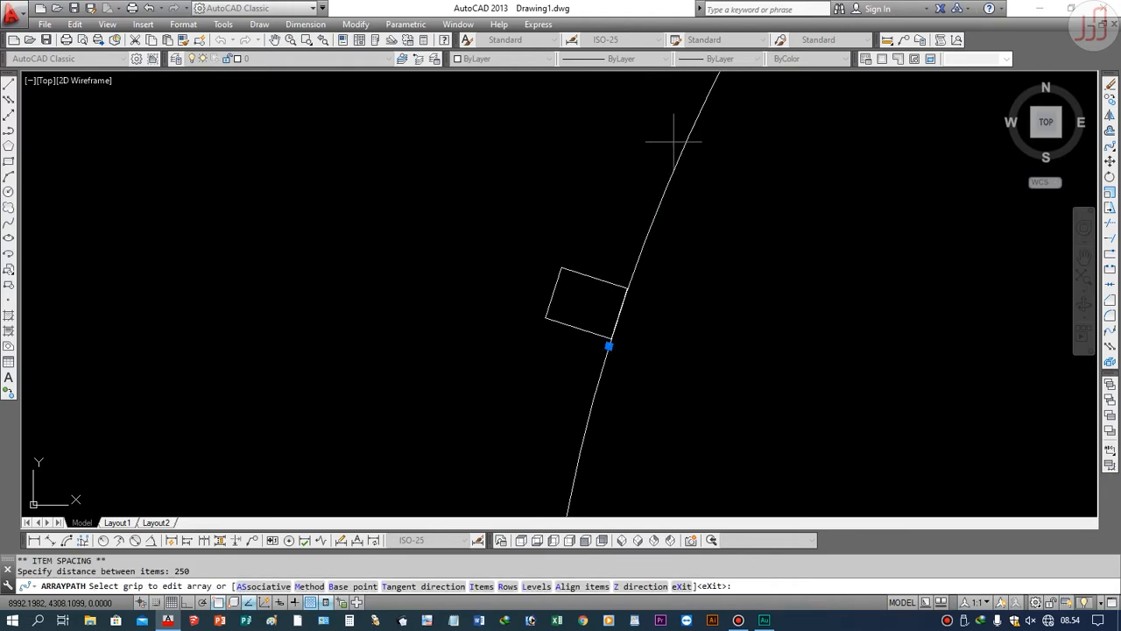
{"action": "scroll", "coordinate": [603, 313], "scroll_direction": "down", "scroll_amount": 5}
{"action": "scroll", "coordinate": [646, 230], "scroll_direction": "up", "scroll_amount": 8}
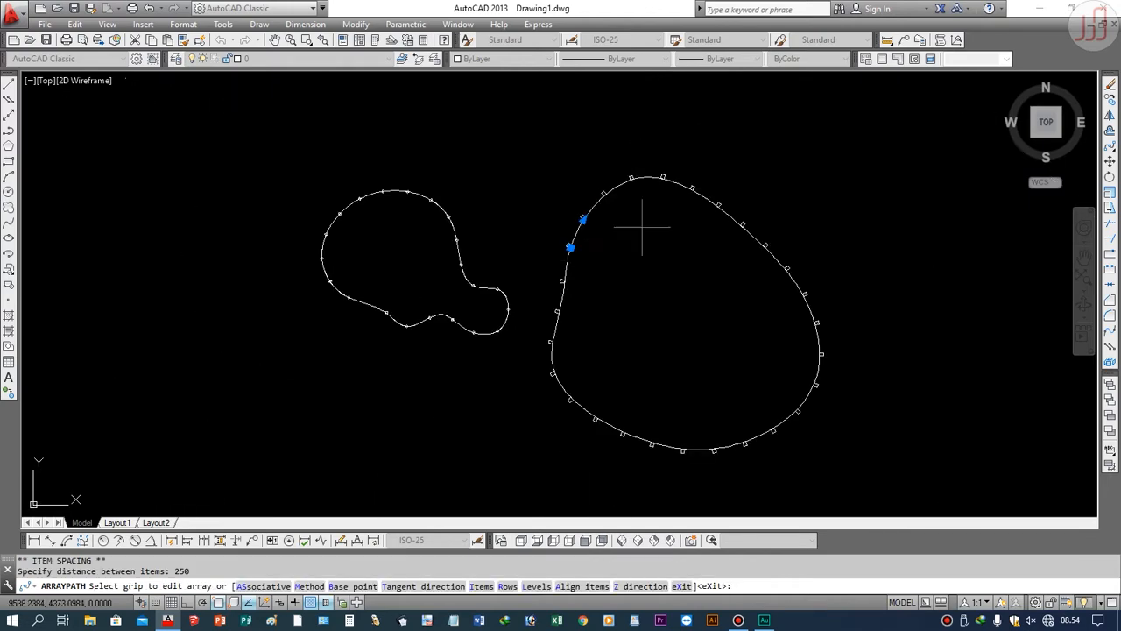
{"action": "scroll", "coordinate": [779, 173], "scroll_direction": "down", "scroll_amount": 2}
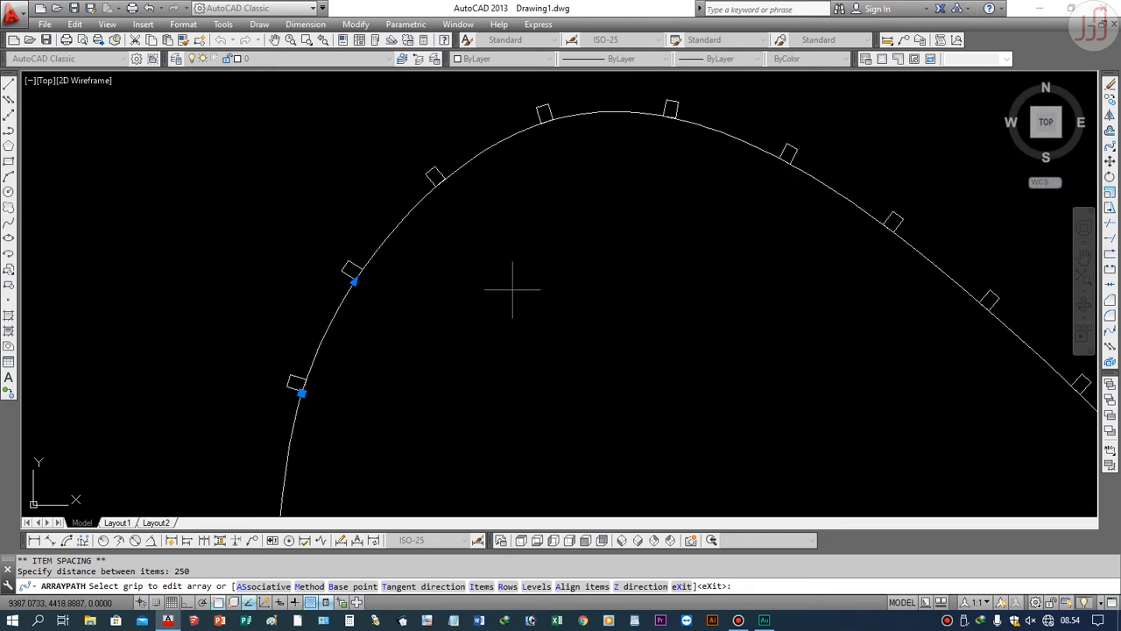
{"action": "scroll", "coordinate": [338, 385], "scroll_direction": "up", "scroll_amount": 3}
{"action": "scroll", "coordinate": [211, 310], "scroll_direction": "down", "scroll_amount": 6}
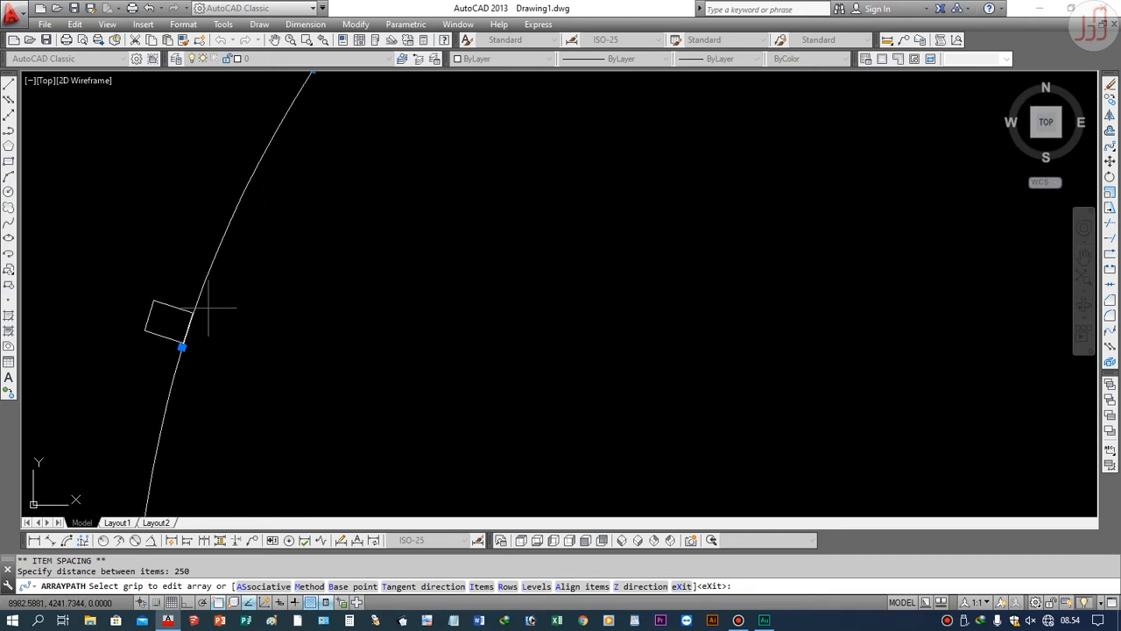
{"action": "scroll", "coordinate": [538, 251], "scroll_direction": "down", "scroll_amount": 3}
{"action": "scroll", "coordinate": [430, 376], "scroll_direction": "up", "scroll_amount": 8}
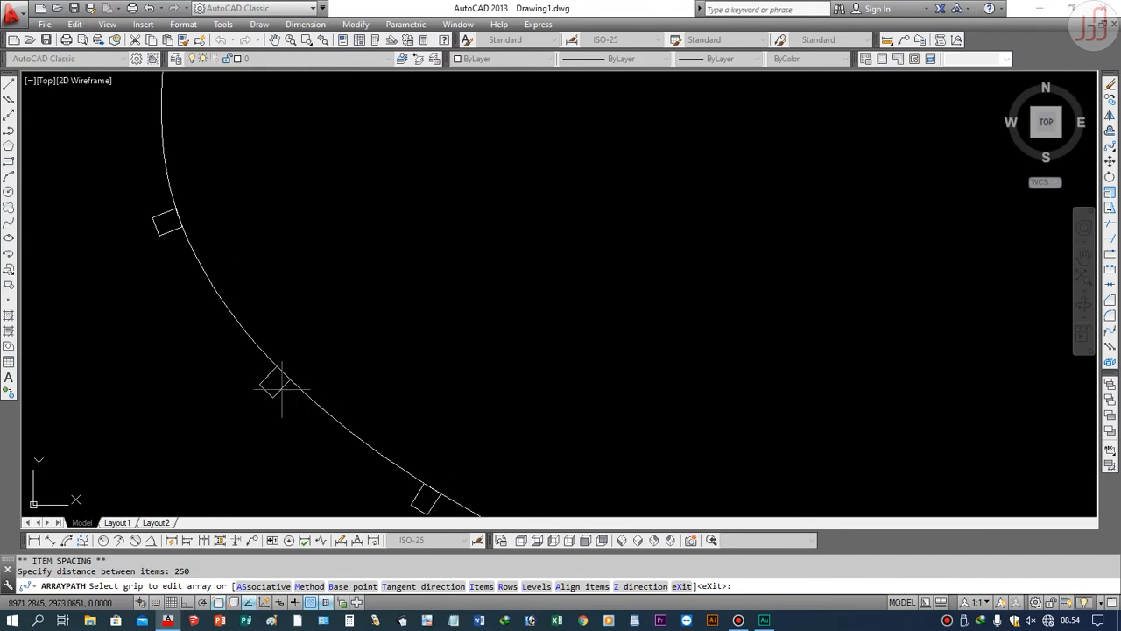
{"action": "key", "text": "Escape"}
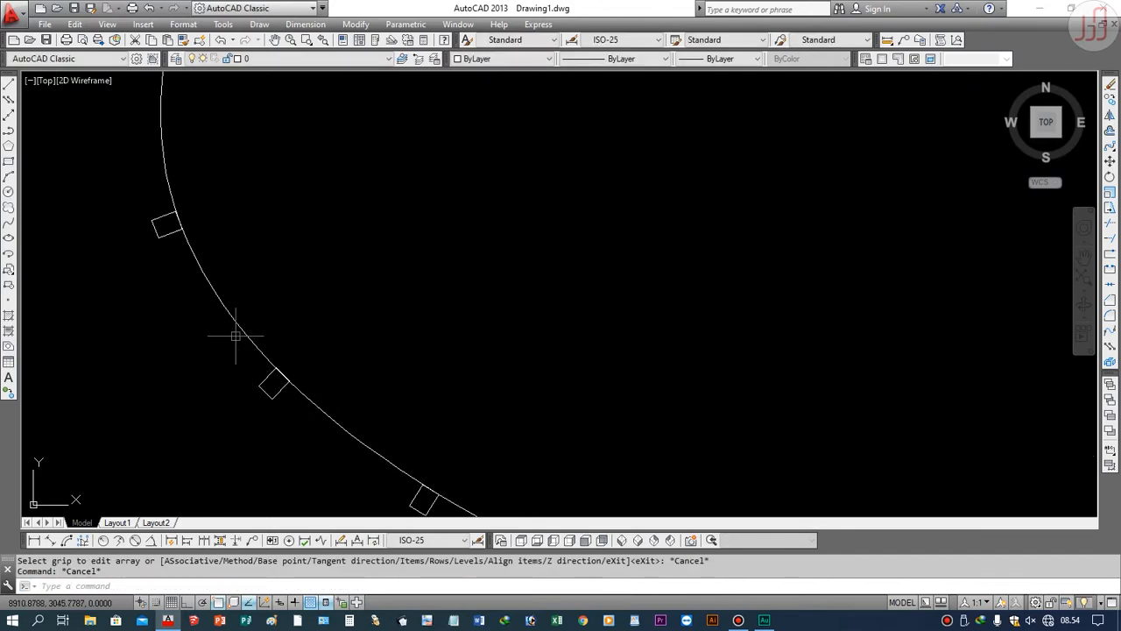
Step: Offset the large spline outward by the length of a rectangle's side so the copy runs along the rectangles' outer edges
{"action": "type", "text": "o"}
{"action": "key", "text": "Return"}
{"action": "scroll", "coordinate": [279, 355], "scroll_direction": "up", "scroll_amount": 5}
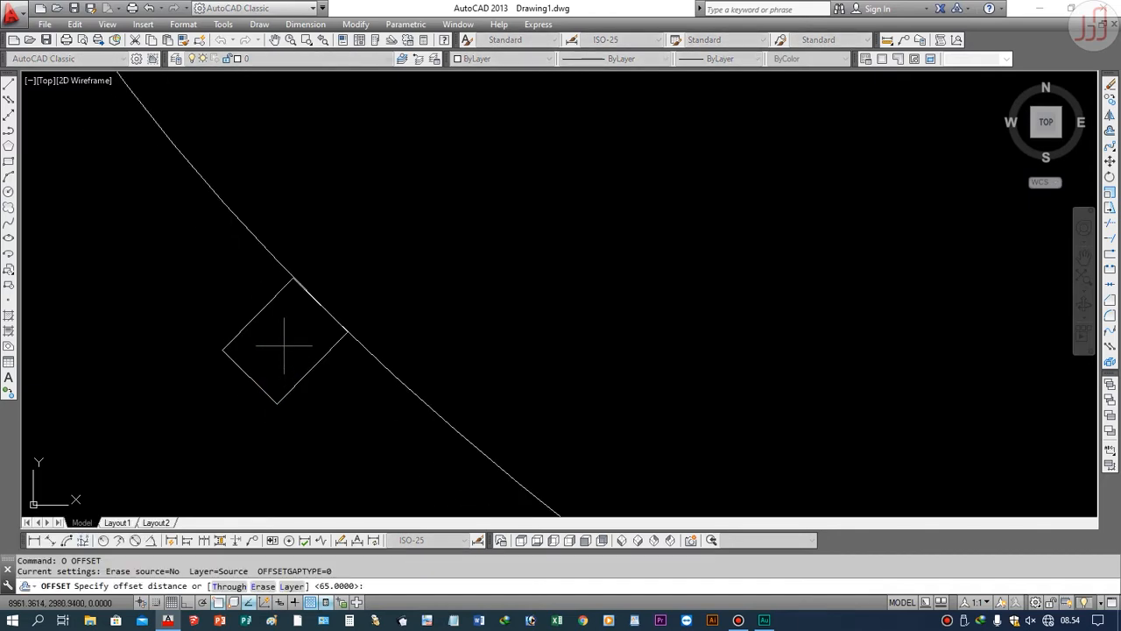
{"action": "left_click", "coordinate": [226, 335]}
{"action": "left_click", "coordinate": [260, 239]}
{"action": "left_click", "coordinate": [137, 324]}
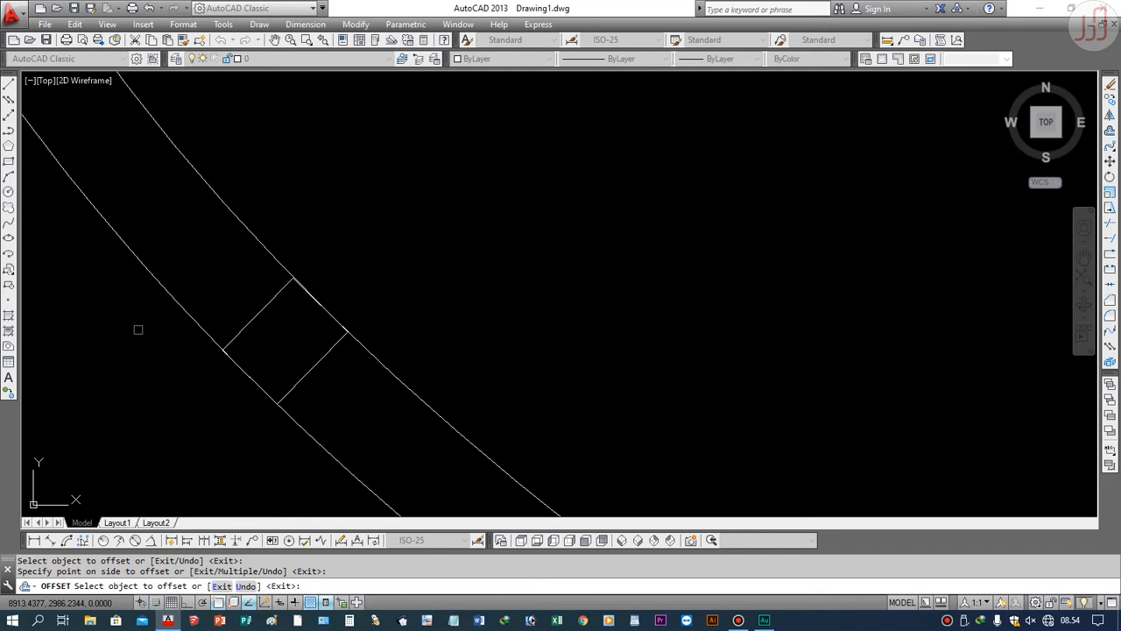
{"action": "scroll", "coordinate": [175, 337], "scroll_direction": "down", "scroll_amount": 3}
{"action": "right_click", "coordinate": [400, 294]}
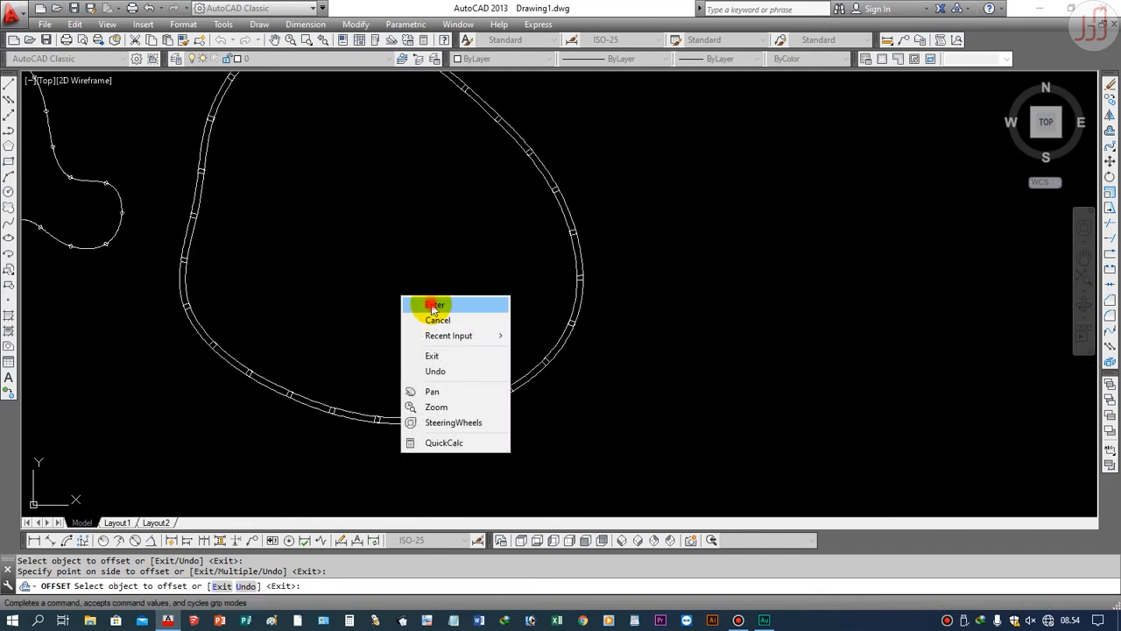
{"action": "left_click", "coordinate": [408, 303]}
{"action": "scroll", "coordinate": [691, 430], "scroll_direction": "down", "scroll_amount": 5}
{"action": "scroll", "coordinate": [569, 386], "scroll_direction": "up", "scroll_amount": 5}
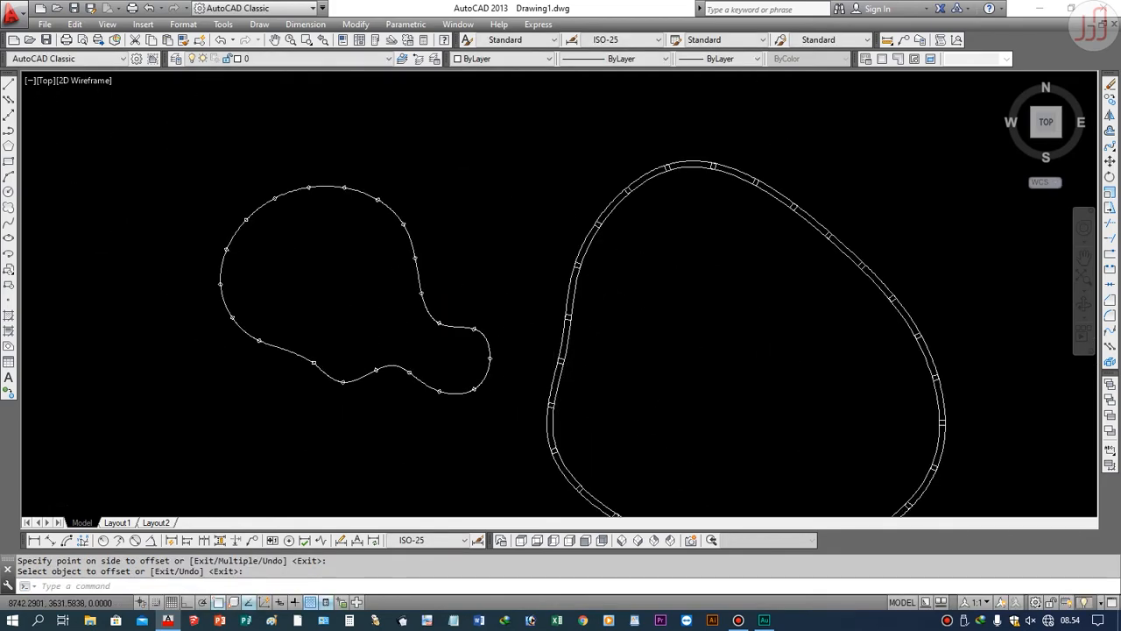
{"action": "scroll", "coordinate": [568, 388], "scroll_direction": "down", "scroll_amount": 3}
{"action": "scroll", "coordinate": [539, 380], "scroll_direction": "up", "scroll_amount": 3}
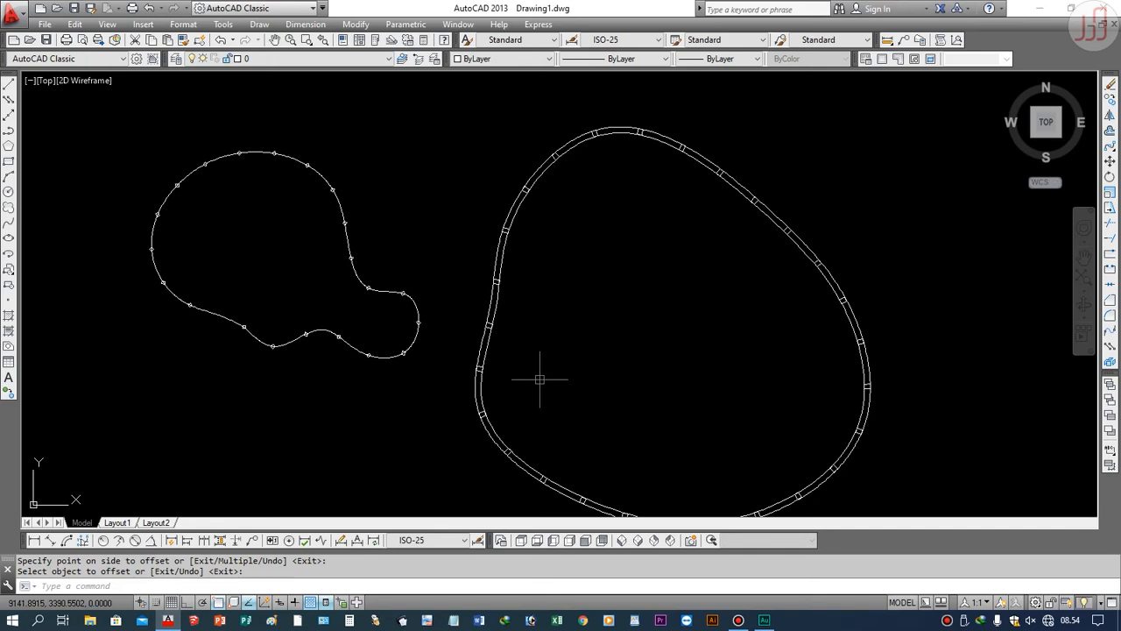
{"action": "scroll", "coordinate": [512, 354], "scroll_direction": "down", "scroll_amount": 3}
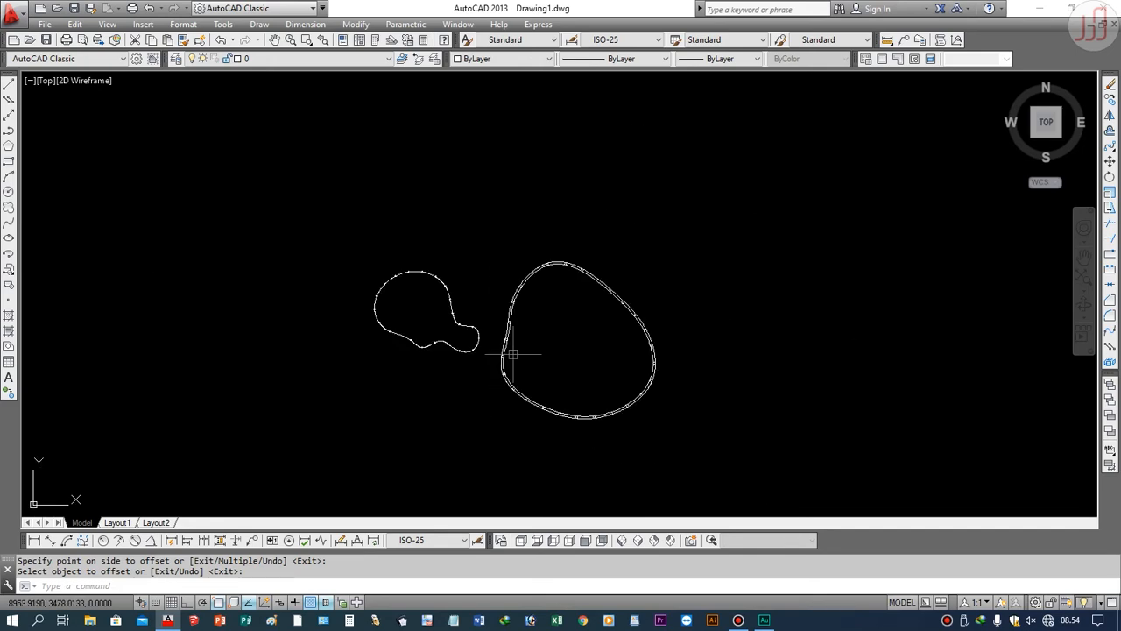
Step: Examine the small spline and the large offset splines with their arrayed rectangles
{"action": "scroll", "coordinate": [646, 409], "scroll_direction": "up", "scroll_amount": 4}
{"action": "scroll", "coordinate": [545, 378], "scroll_direction": "down", "scroll_amount": 2}
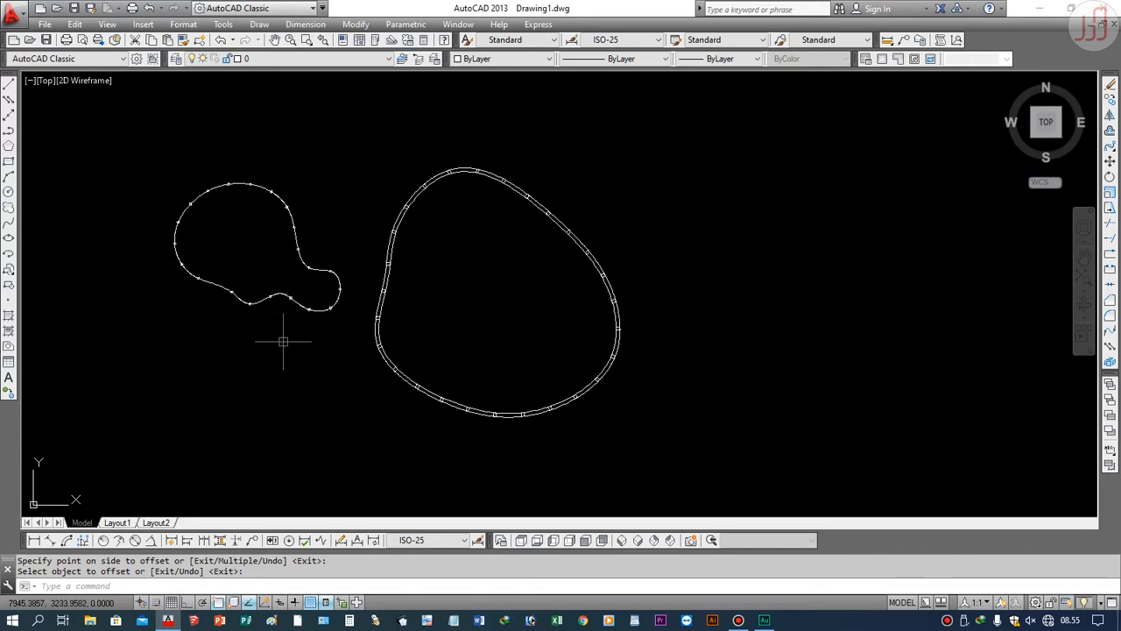
{"action": "scroll", "coordinate": [463, 308], "scroll_direction": "down", "scroll_amount": 1}
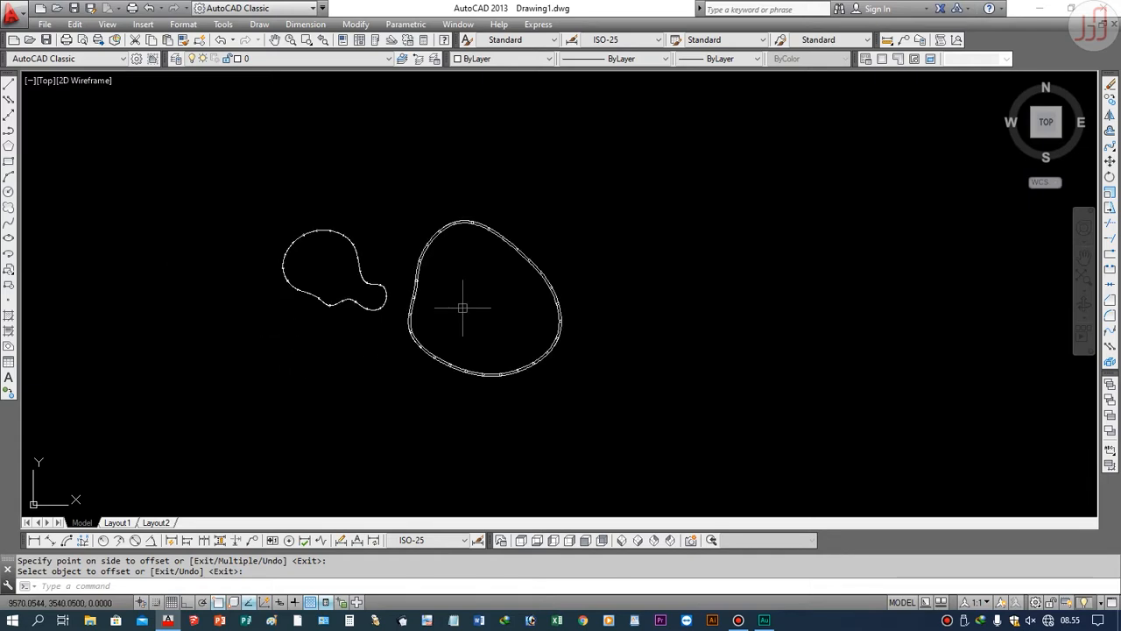
{"action": "scroll", "coordinate": [574, 370], "scroll_direction": "up", "scroll_amount": 2}
{"action": "scroll", "coordinate": [574, 371], "scroll_direction": "down", "scroll_amount": 2}
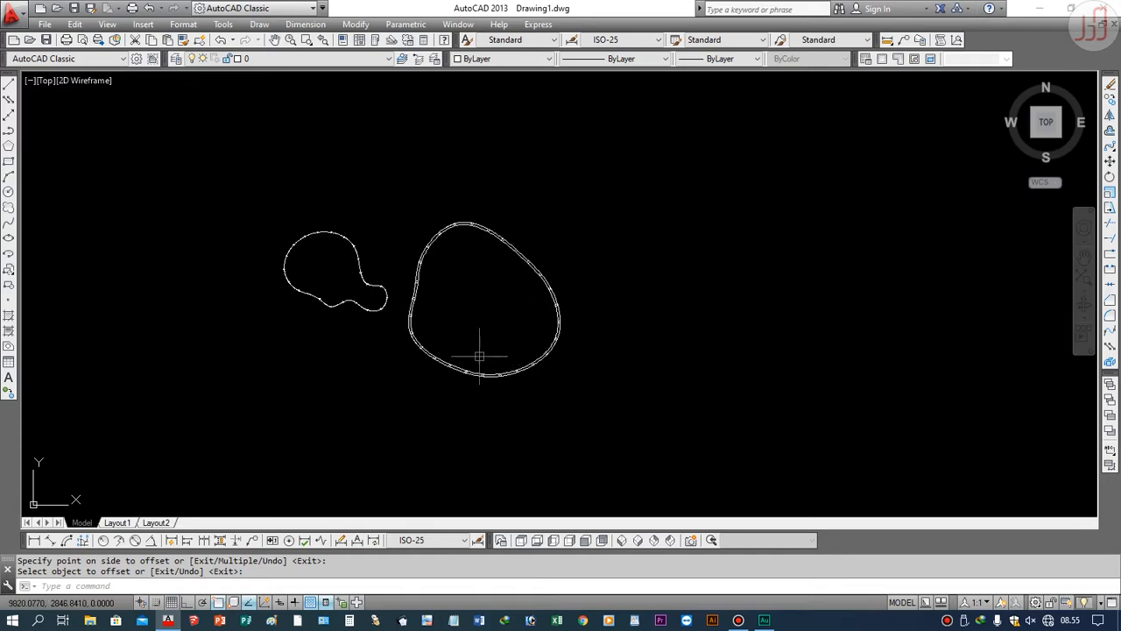
{"action": "scroll", "coordinate": [441, 318], "scroll_direction": "up", "scroll_amount": 4}
{"action": "scroll", "coordinate": [307, 324], "scroll_direction": "down", "scroll_amount": 2}
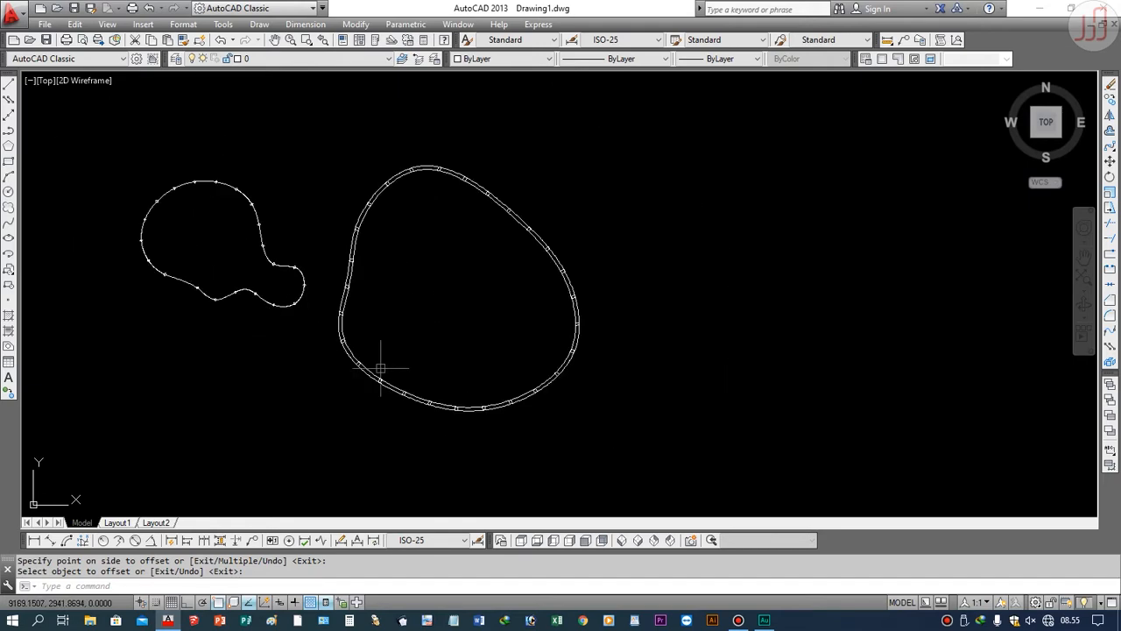
{"action": "left_click", "coordinate": [1110, 147]}
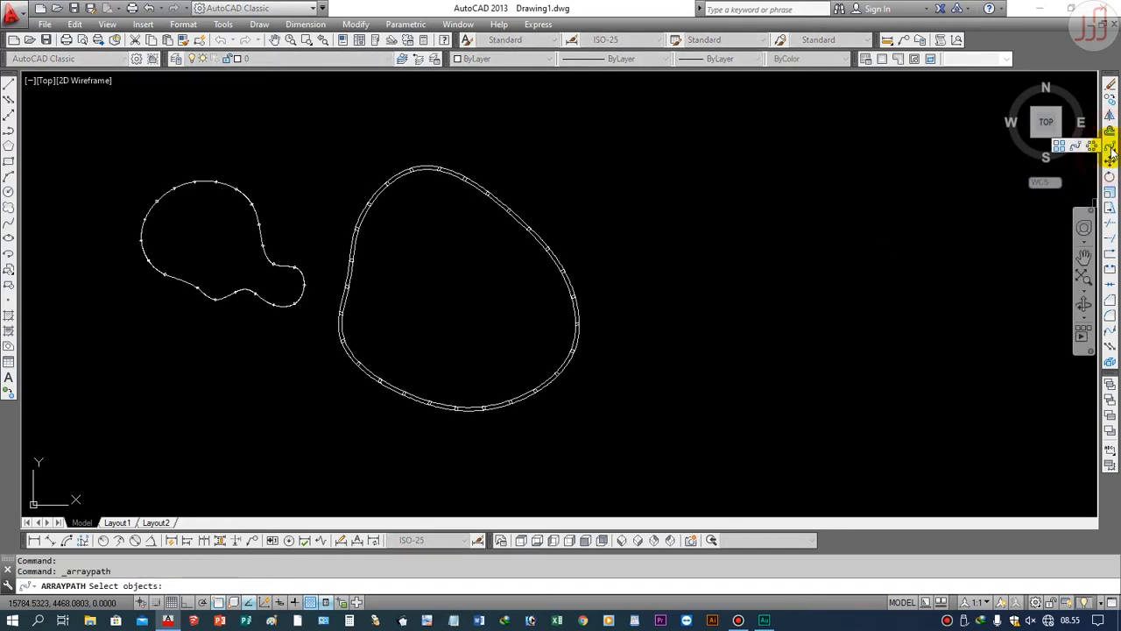
{"action": "left_click", "coordinate": [1110, 147]}
{"action": "left_click", "coordinate": [1090, 146]}
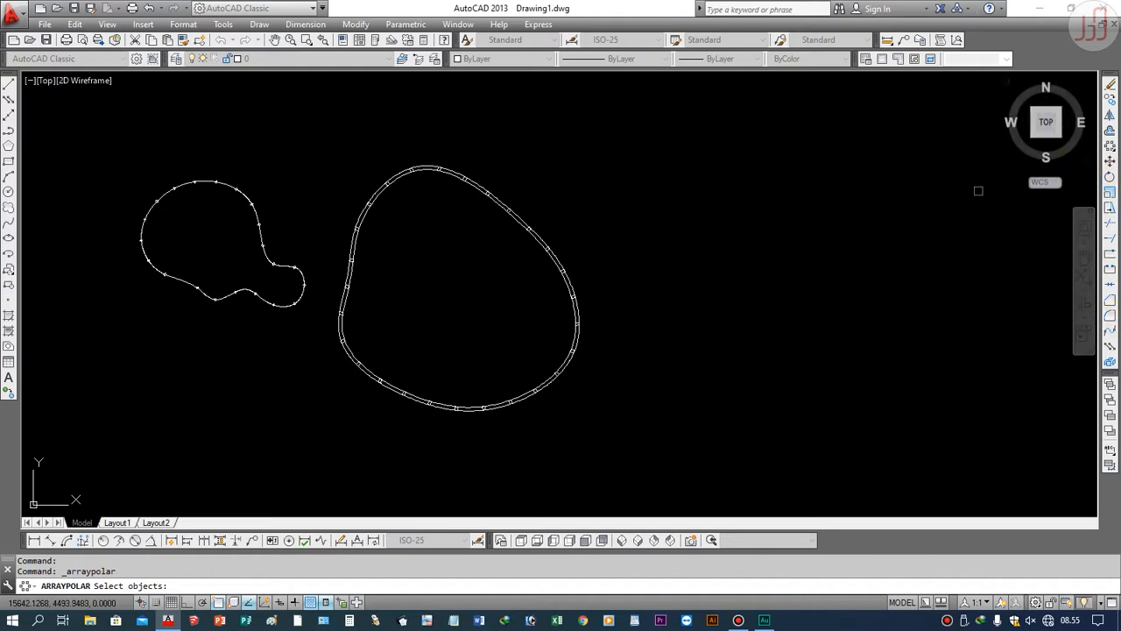
{"action": "key", "text": "Escape"}
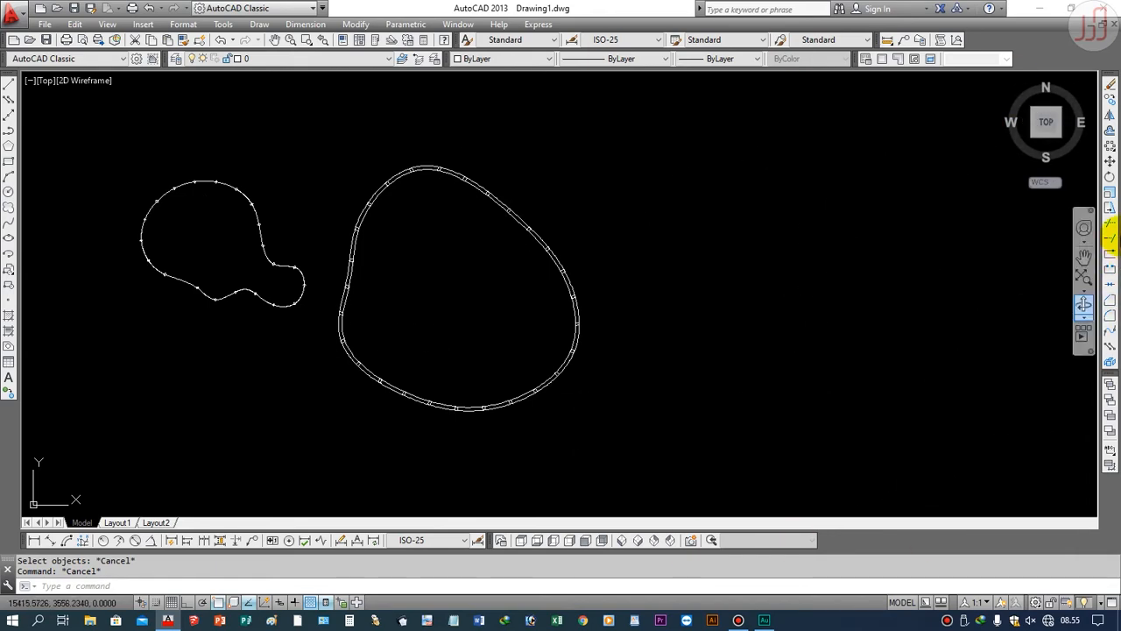
{"action": "left_click", "coordinate": [1111, 160]}
{"action": "key", "text": "Escape"}
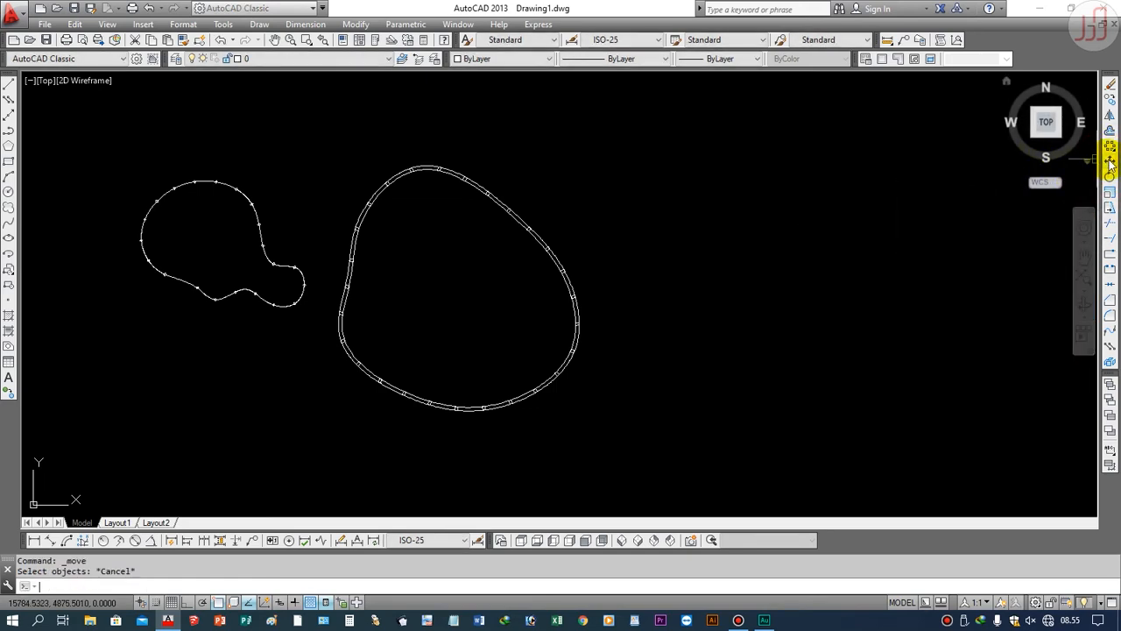
{"action": "left_click", "coordinate": [1111, 161]}
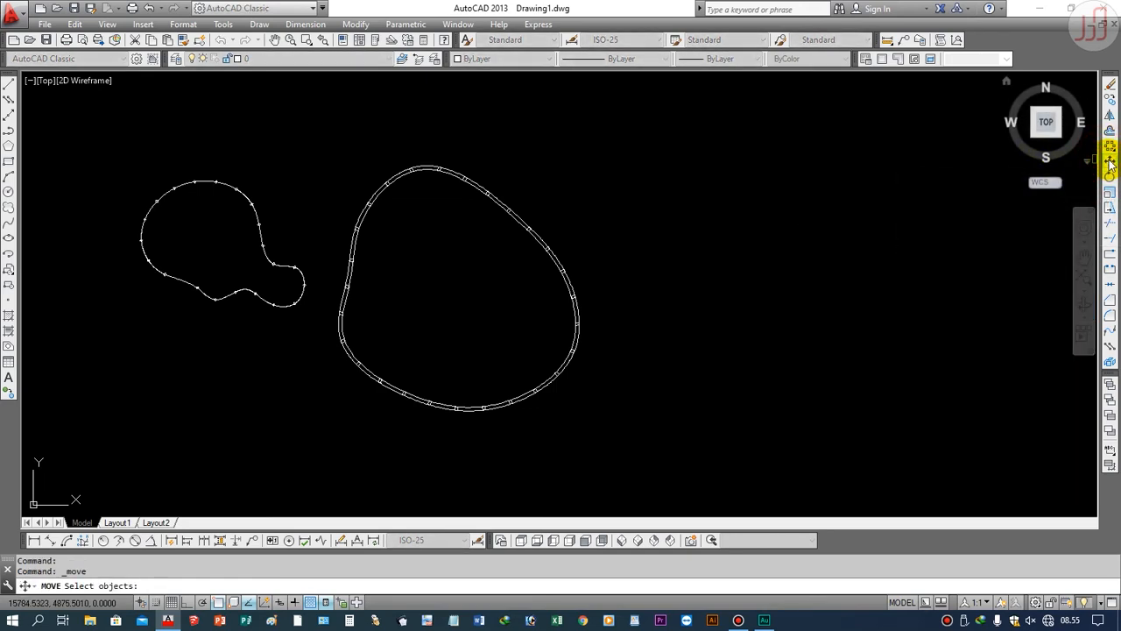
{"action": "key", "text": "Escape"}
Step: Move the two large splines together with their rectangle array up and to the right, away from the small spline
{"action": "left_click", "coordinate": [1111, 160]}
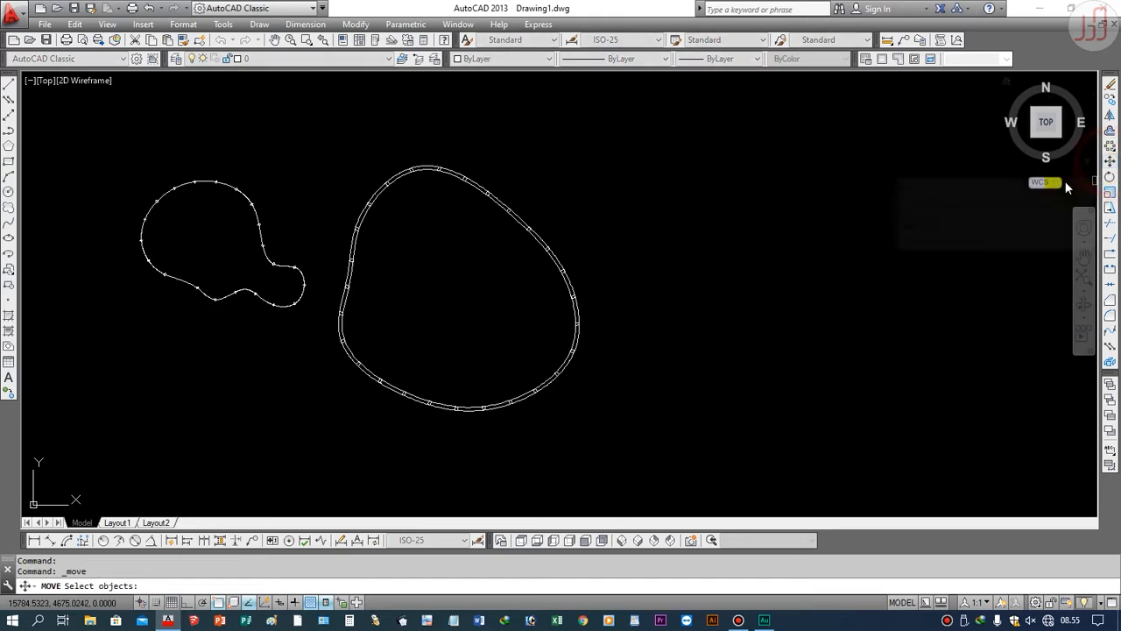
{"action": "left_click", "coordinate": [611, 420]}
{"action": "left_click", "coordinate": [391, 343]}
{"action": "type", "text": "M"}
{"action": "key", "text": "Return"}
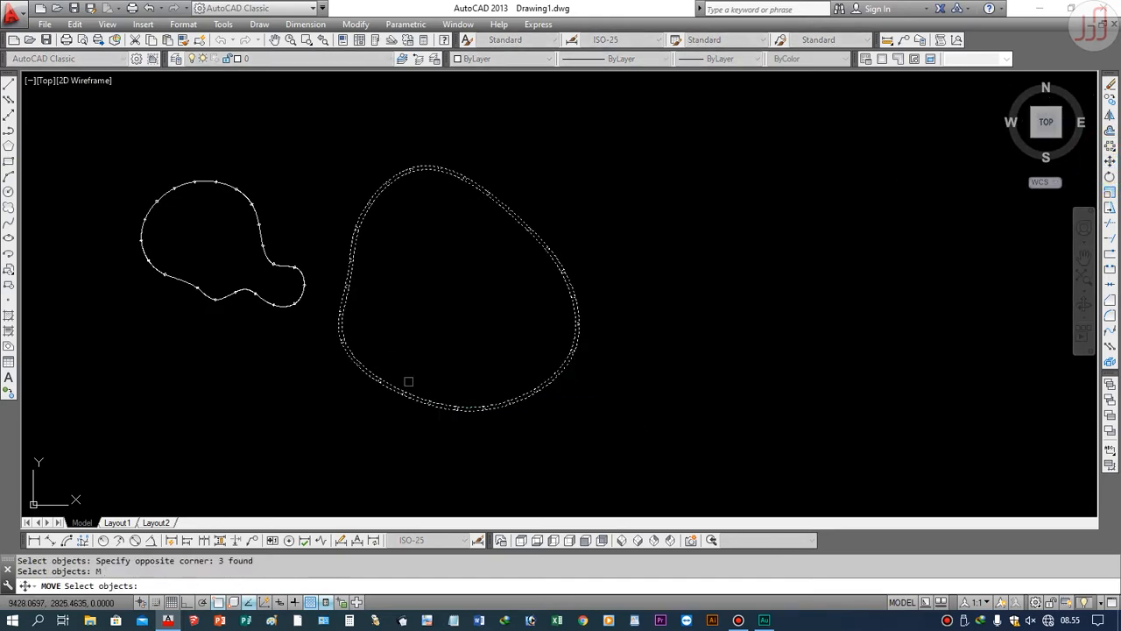
{"action": "key", "text": "Return"}
{"action": "key", "text": "Return"}
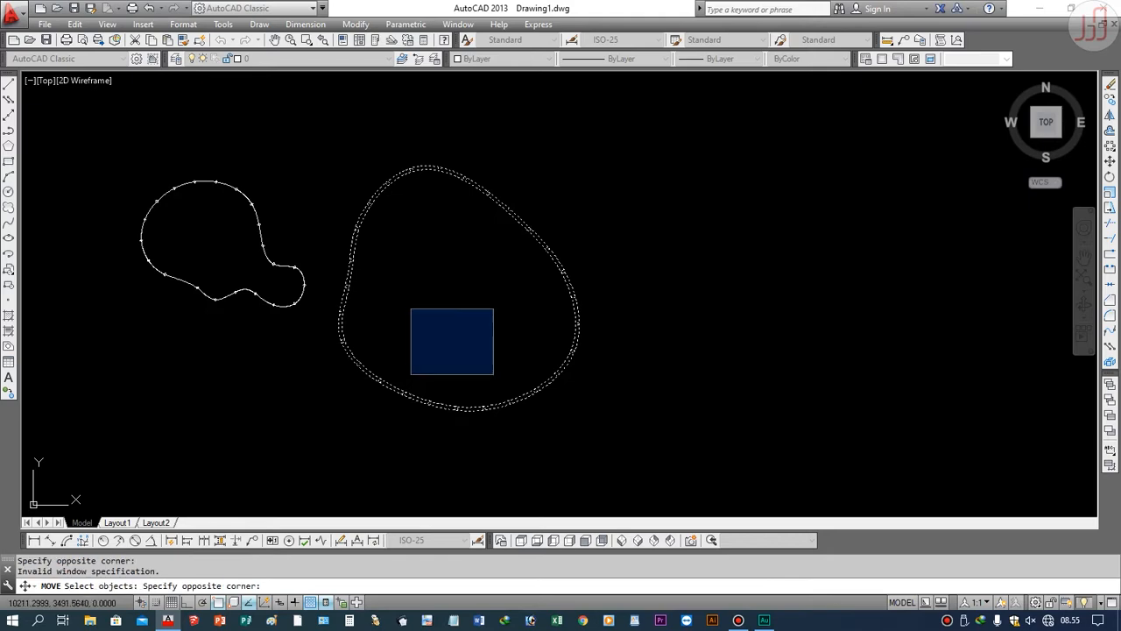
{"action": "left_click", "coordinate": [389, 291]}
{"action": "key", "text": "Return"}
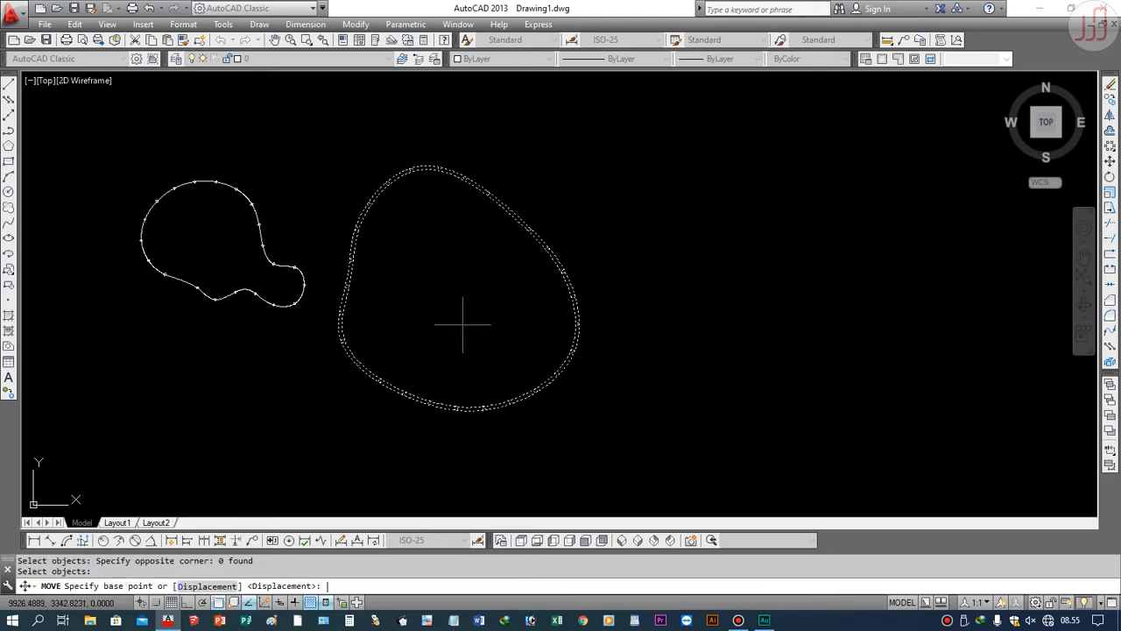
{"action": "left_click", "coordinate": [446, 328]}
{"action": "left_click", "coordinate": [716, 256]}
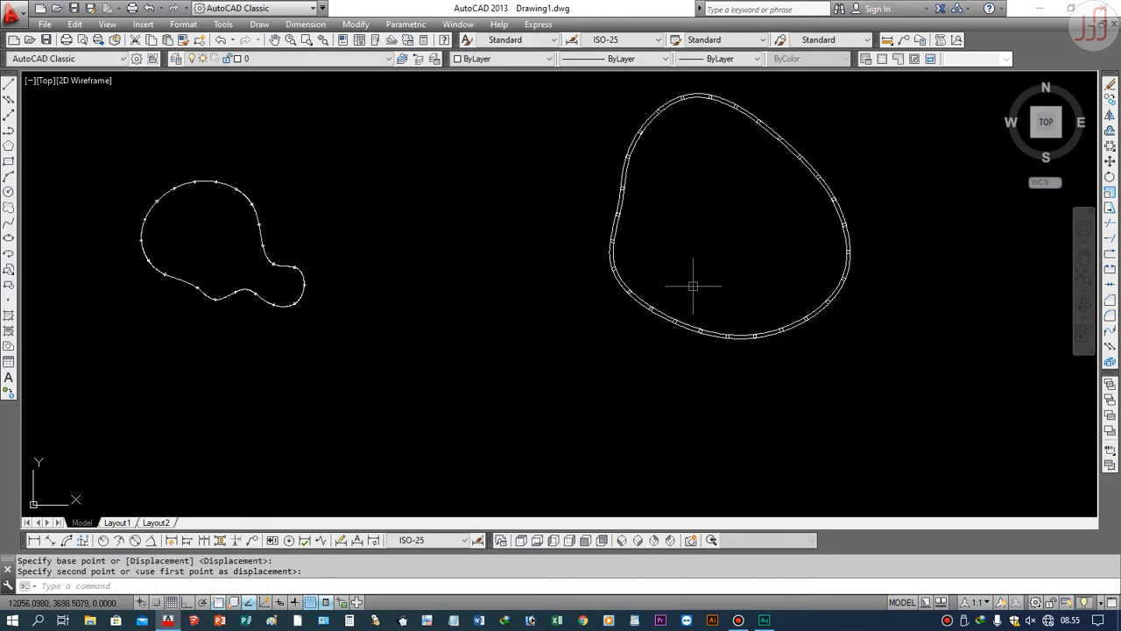
{"action": "right_click", "coordinate": [323, 394]}
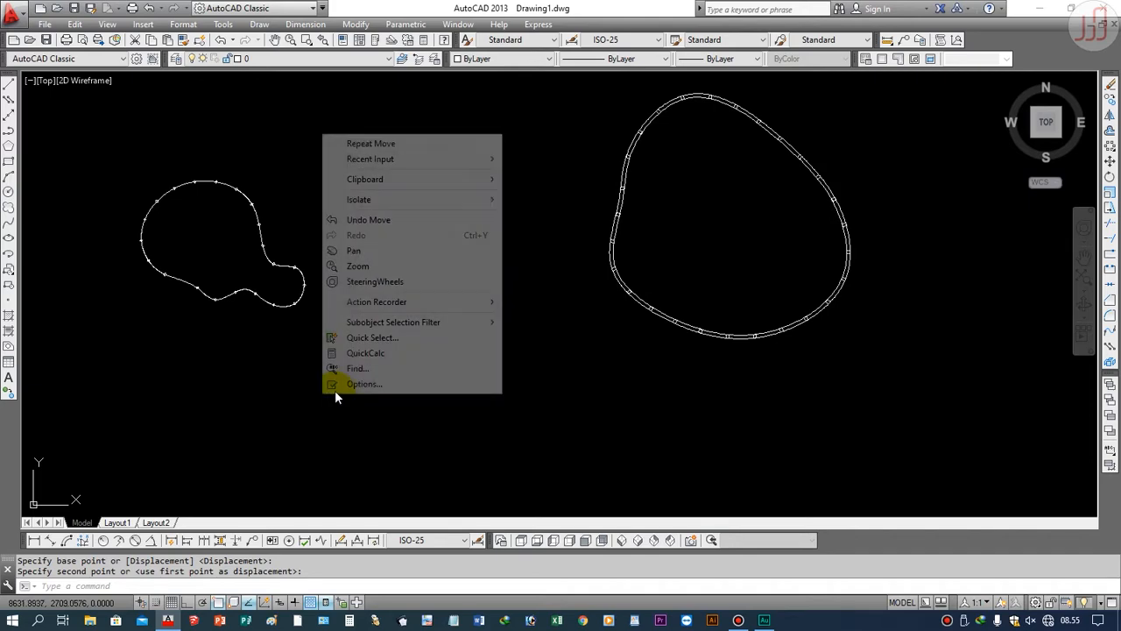
{"action": "left_click", "coordinate": [381, 145]}
{"action": "key", "text": "Return"}
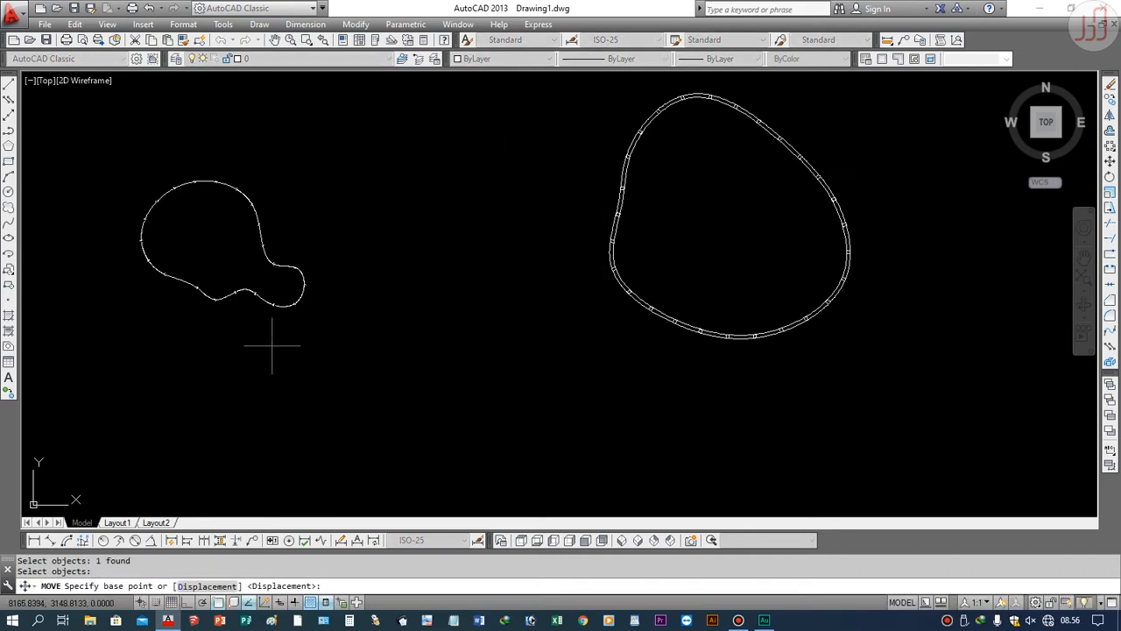
{"action": "left_click", "coordinate": [262, 375]}
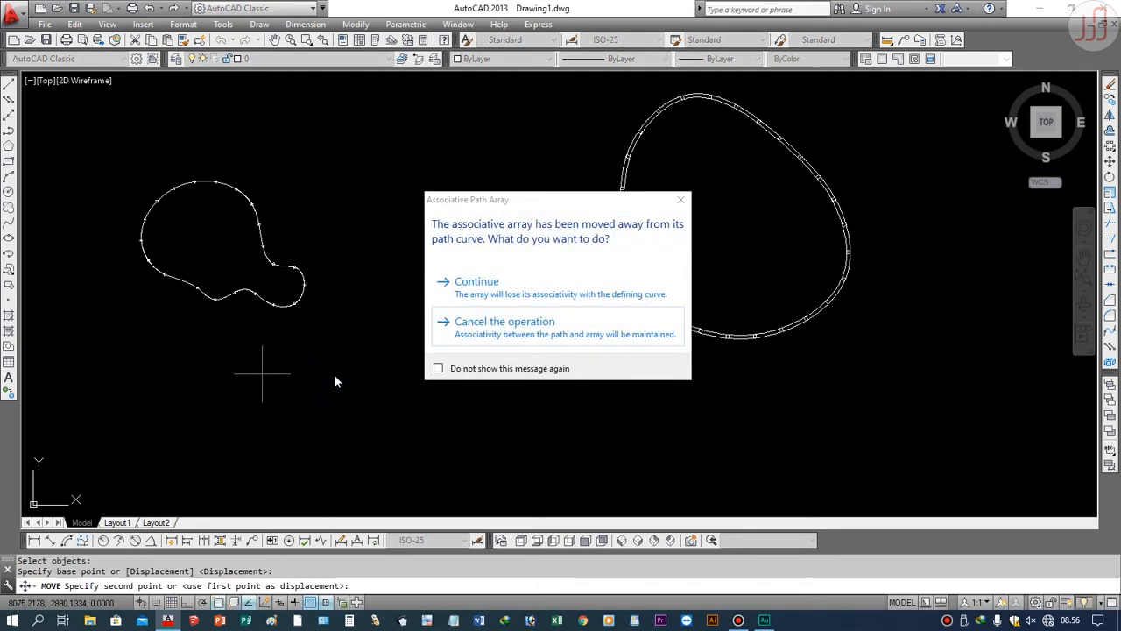
{"action": "key", "text": "Escape"}
Step: Move the small spline together with its rectangle array to the right, just beside the large splines
{"action": "type", "text": "M"}
{"action": "key", "text": "Return"}
{"action": "left_click", "coordinate": [323, 347]}
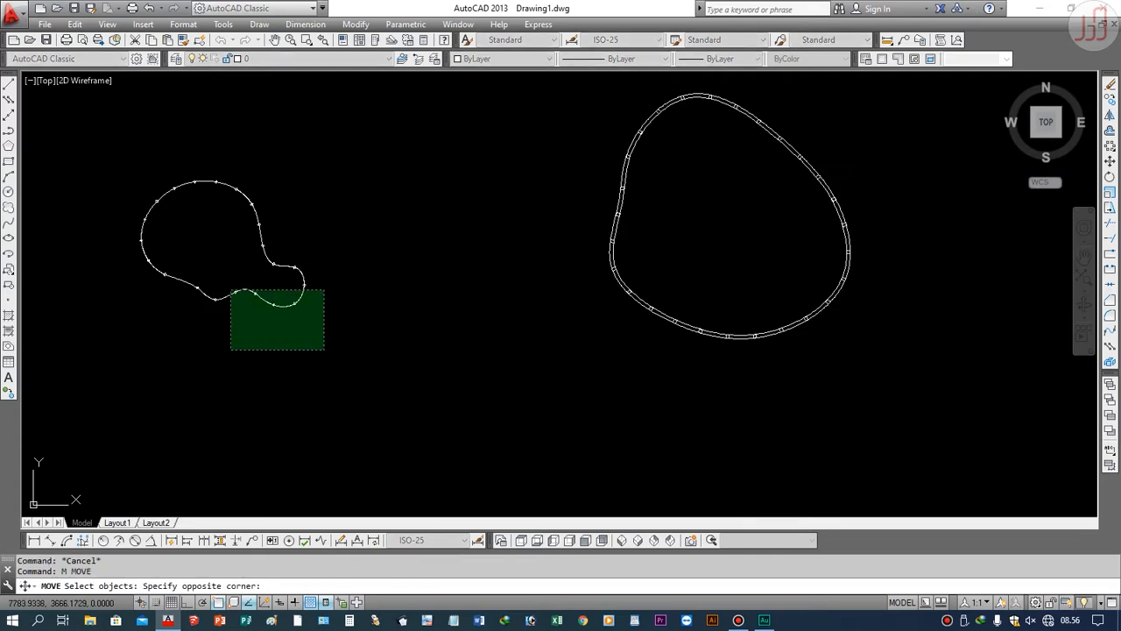
{"action": "left_click", "coordinate": [230, 290]}
{"action": "key", "text": "Return"}
{"action": "left_click", "coordinate": [229, 388]}
{"action": "left_click", "coordinate": [429, 369]}
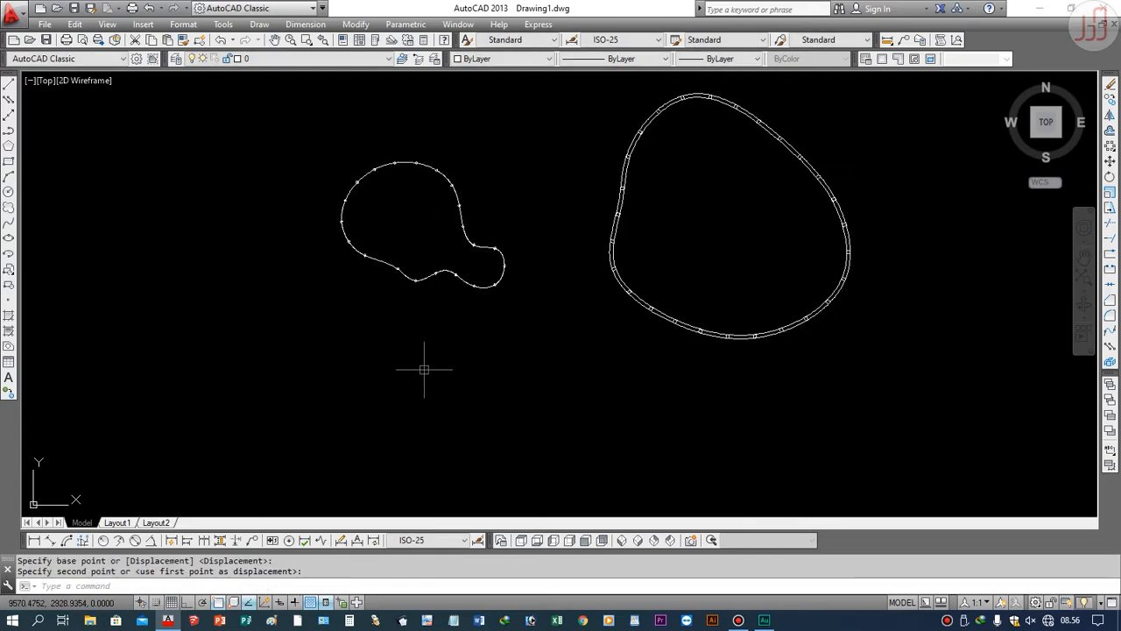
Step: Move the small spline and its array back to the left, away from the large splines
{"action": "key", "text": "Return"}
{"action": "left_click", "coordinate": [424, 369]}
{"action": "left_click", "coordinate": [356, 213]}
{"action": "key", "text": "Return"}
{"action": "left_click", "coordinate": [449, 339]}
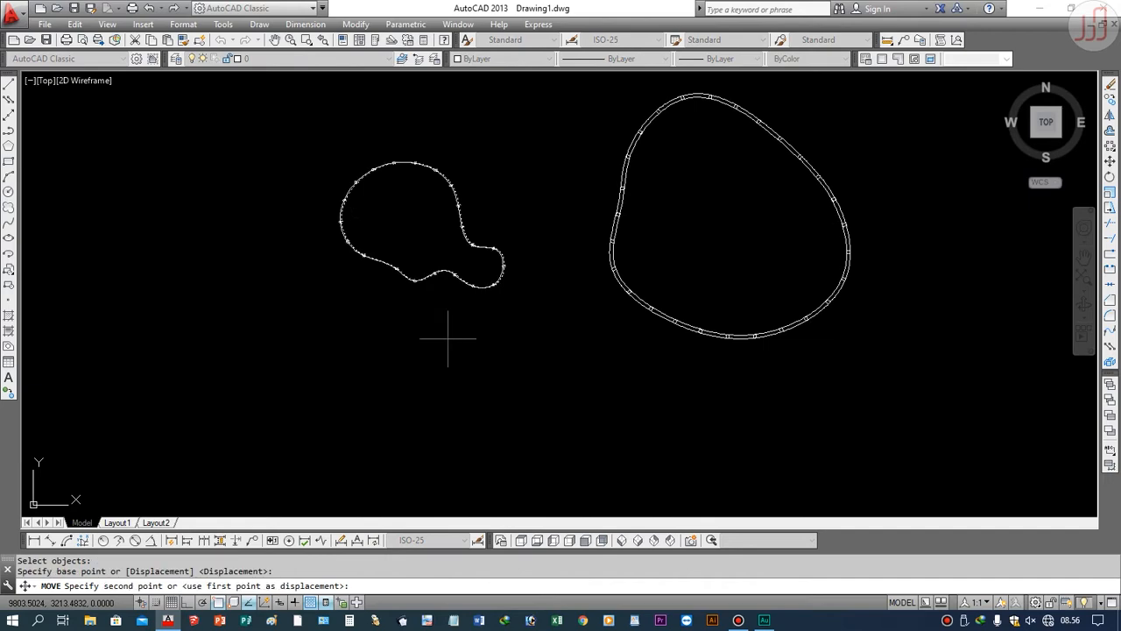
{"action": "left_click", "coordinate": [282, 352]}
Step: Move the small spline and its array to the right so they lie over the large splines' left part
{"action": "key", "text": "Return"}
{"action": "left_click", "coordinate": [289, 348]}
{"action": "left_click", "coordinate": [245, 273]}
{"action": "key", "text": "Return"}
{"action": "left_click", "coordinate": [263, 366]}
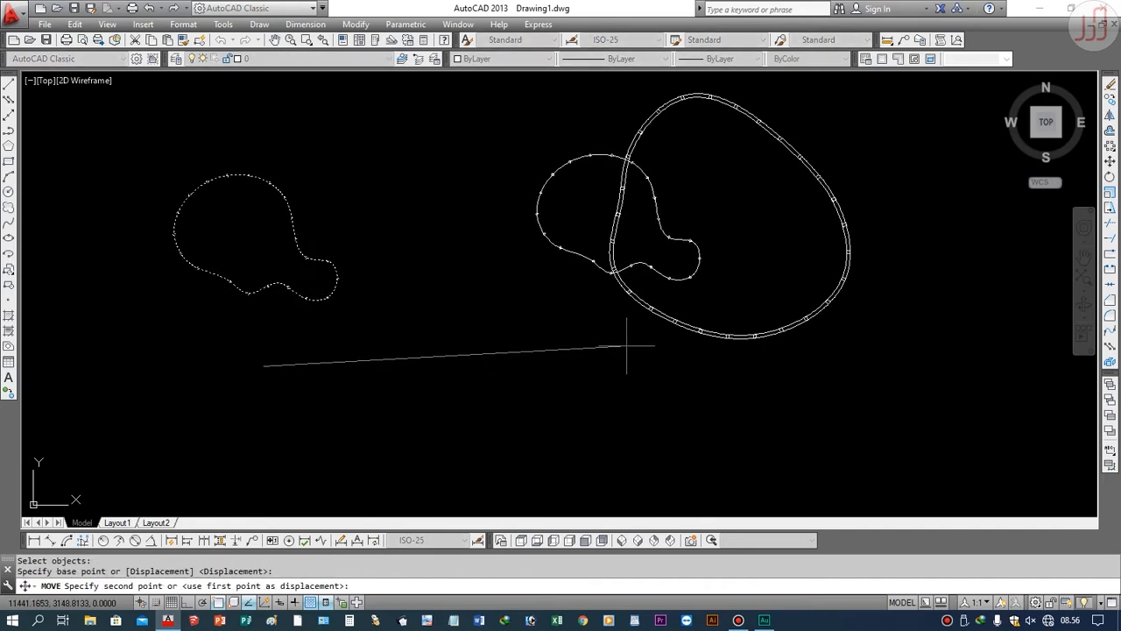
{"action": "left_click", "coordinate": [707, 344]}
Step: Move the small spline and its array out of the large splines to the empty area on their left
{"action": "key", "text": "Return"}
{"action": "left_click", "coordinate": [734, 288]}
{"action": "left_click", "coordinate": [695, 241]}
{"action": "key", "text": "Return"}
{"action": "left_click", "coordinate": [715, 288]}
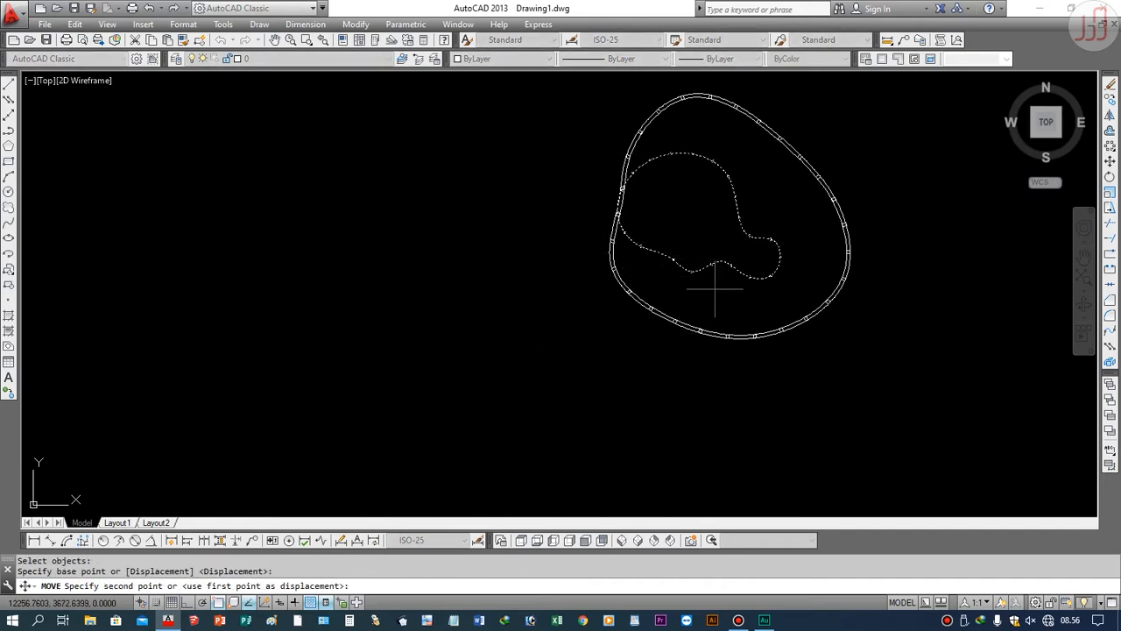
{"action": "left_click", "coordinate": [474, 321]}
Step: Set up a two-color gradient with index color 141 as color 1, white as color 2, and the inverted curved pattern
{"action": "key", "text": "Return"}
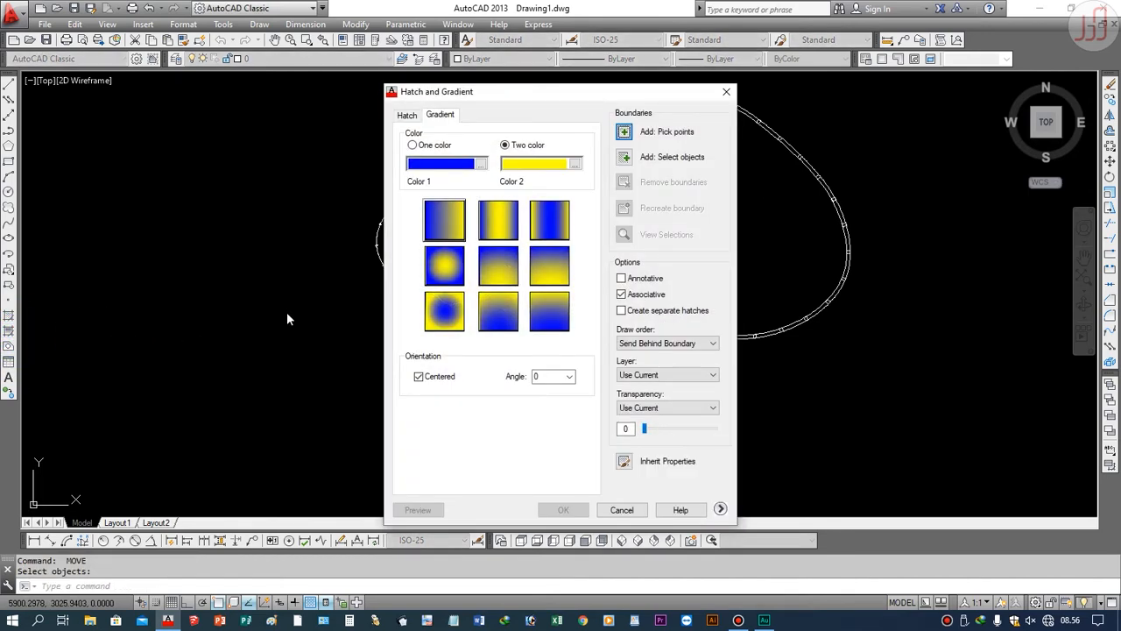
{"action": "left_click", "coordinate": [575, 164]}
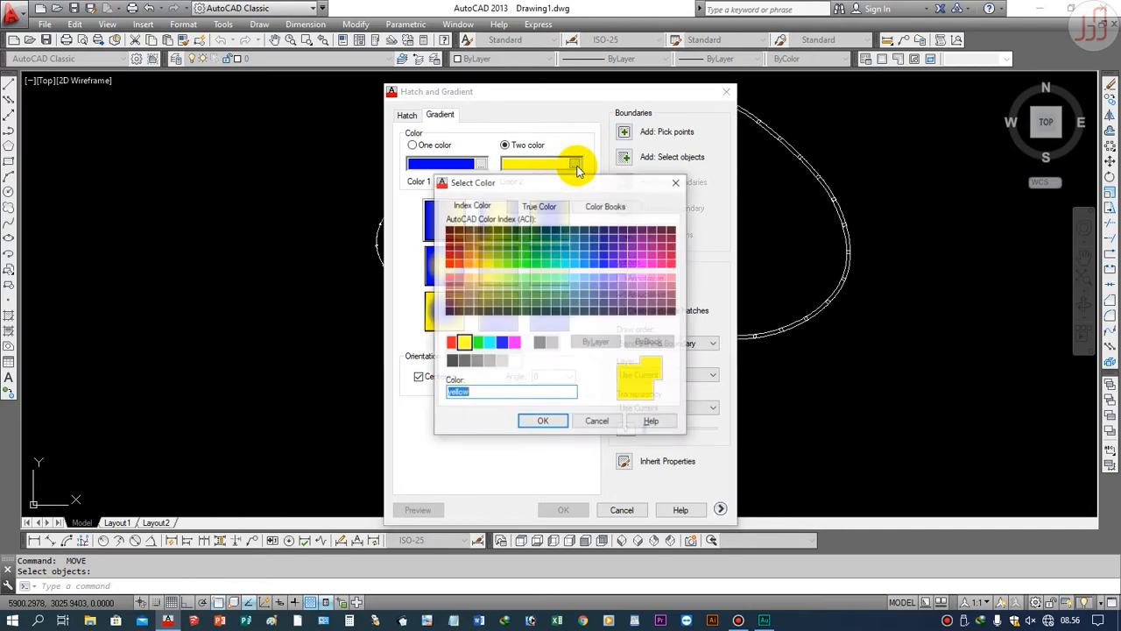
{"action": "left_click", "coordinate": [526, 342]}
{"action": "left_click", "coordinate": [534, 422]}
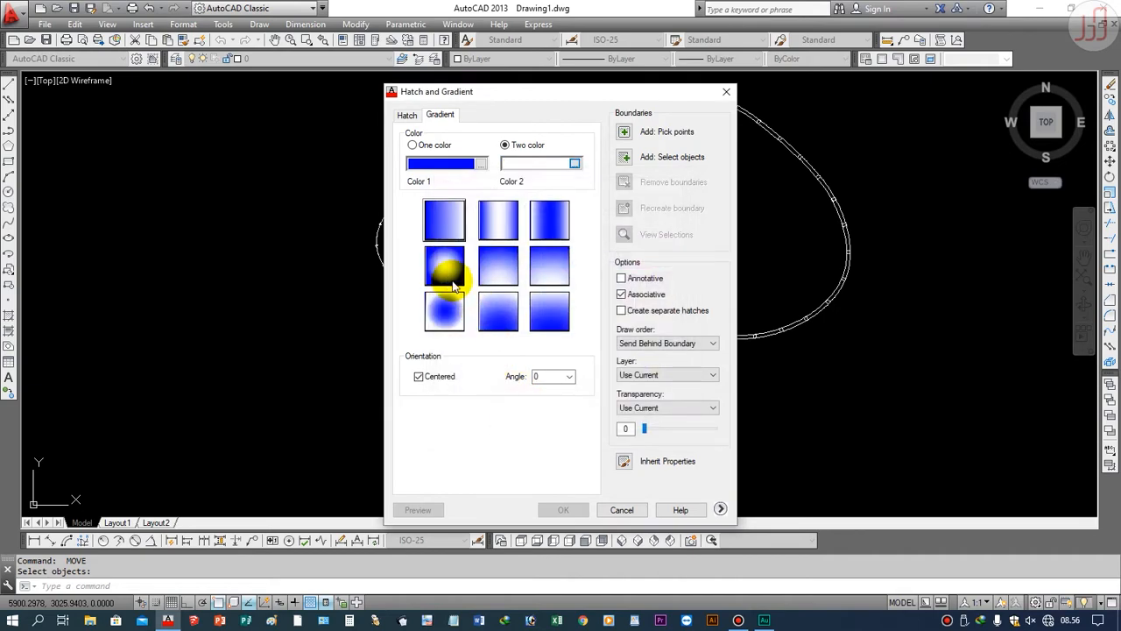
{"action": "left_click", "coordinate": [447, 279]}
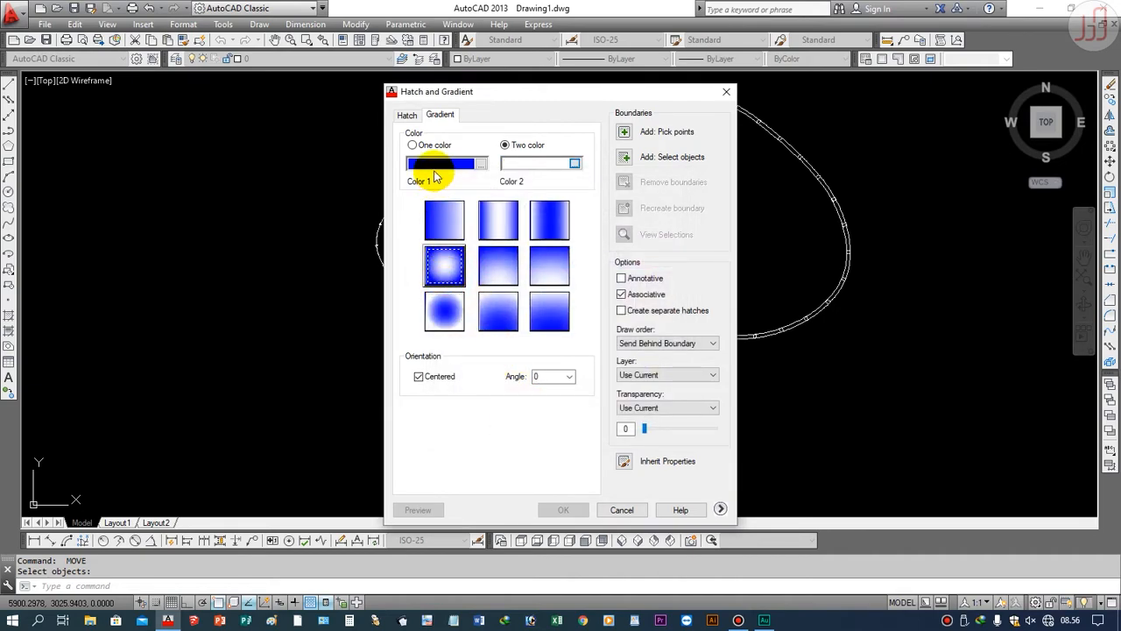
{"action": "left_click", "coordinate": [481, 163]}
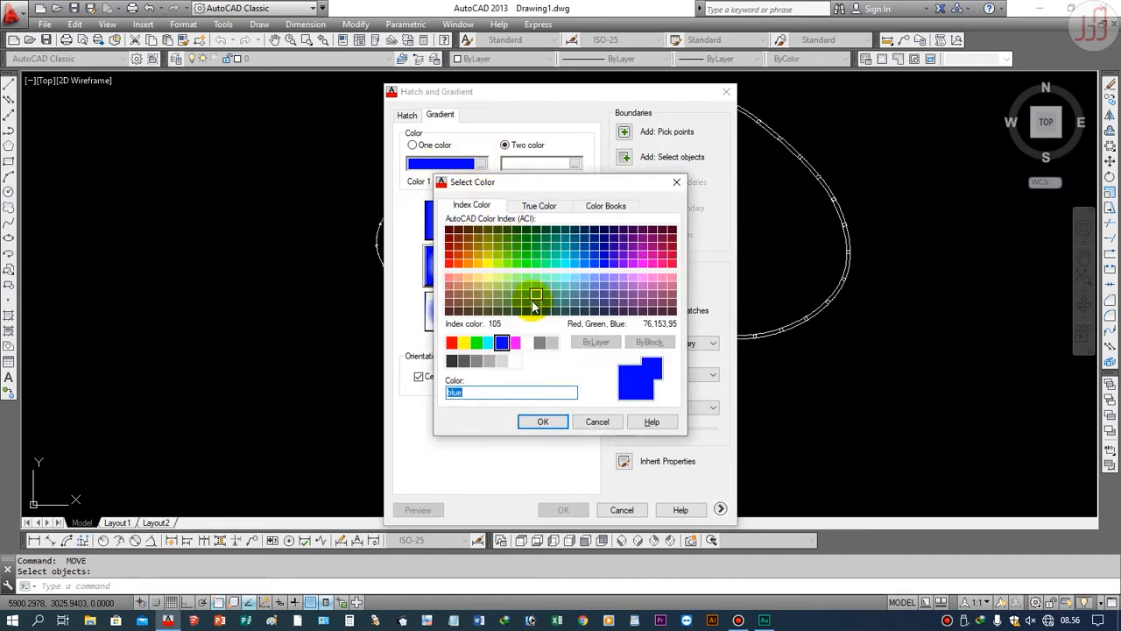
{"action": "left_click", "coordinate": [577, 277]}
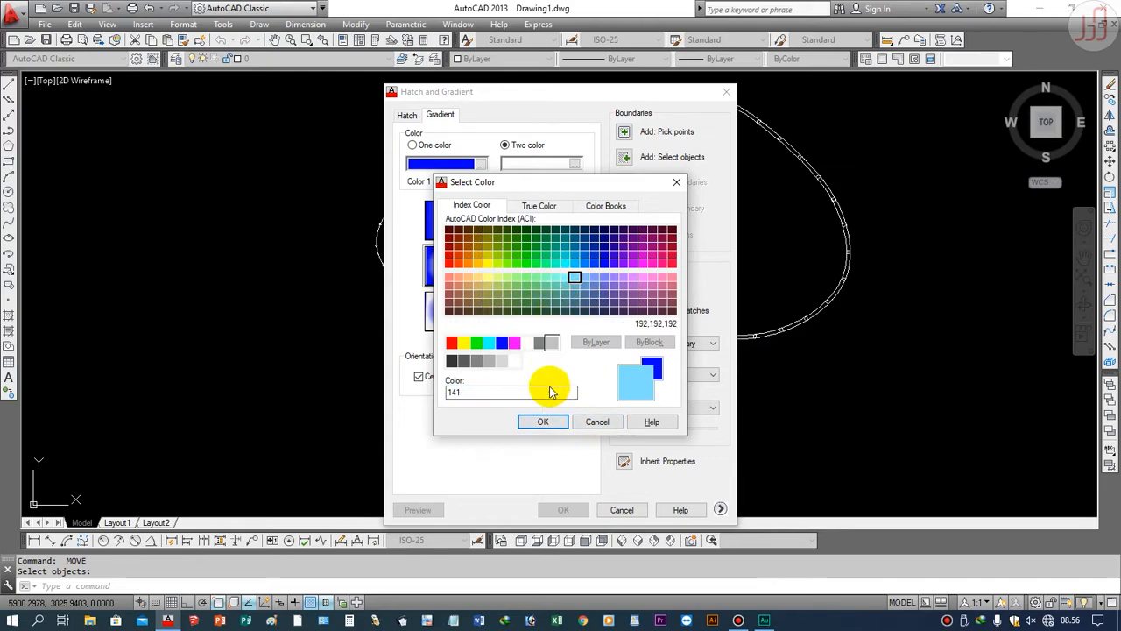
{"action": "left_click", "coordinate": [543, 421]}
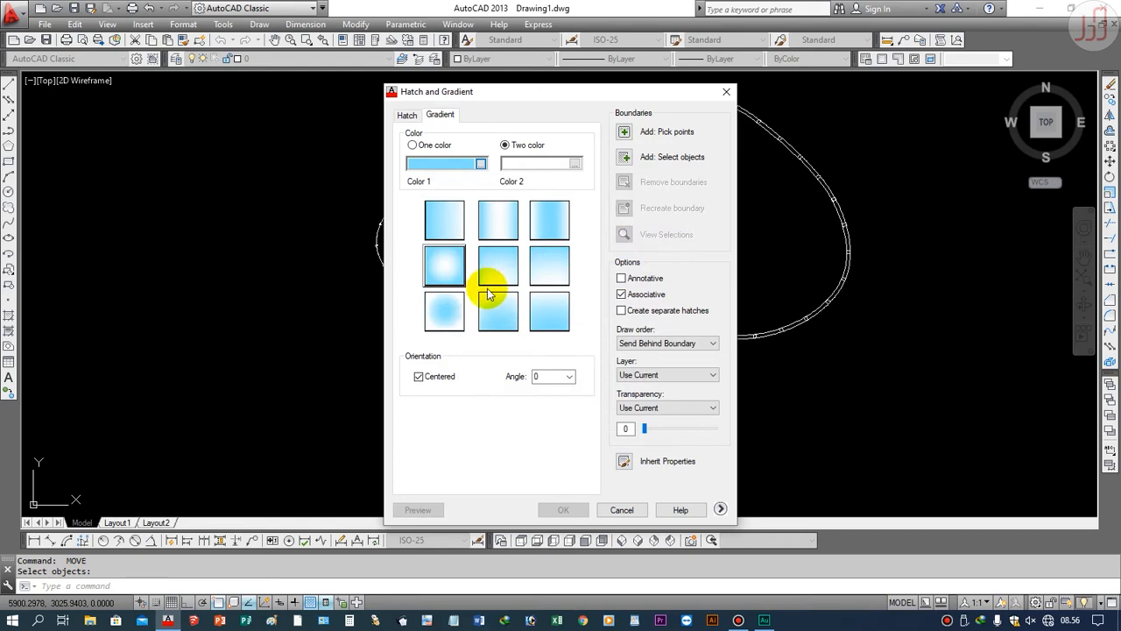
{"action": "left_click", "coordinate": [548, 315]}
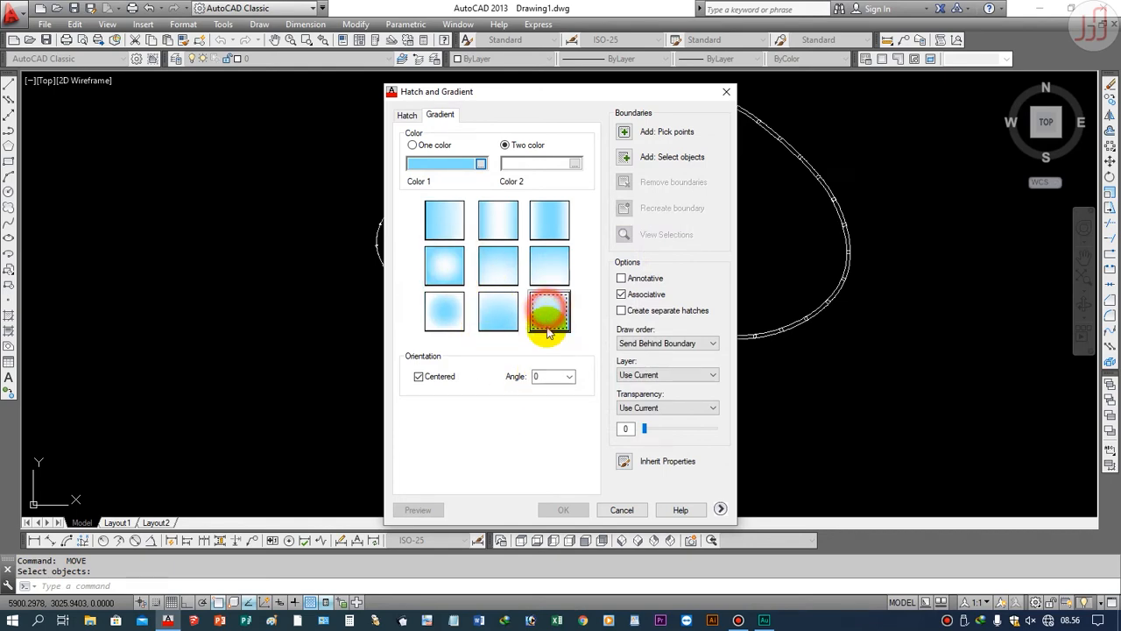
Step: Fill the area inside the large inner spline with the gradient by picking an internal point
{"action": "left_click", "coordinate": [625, 133]}
{"action": "left_click", "coordinate": [683, 199]}
{"action": "key", "text": "Return"}
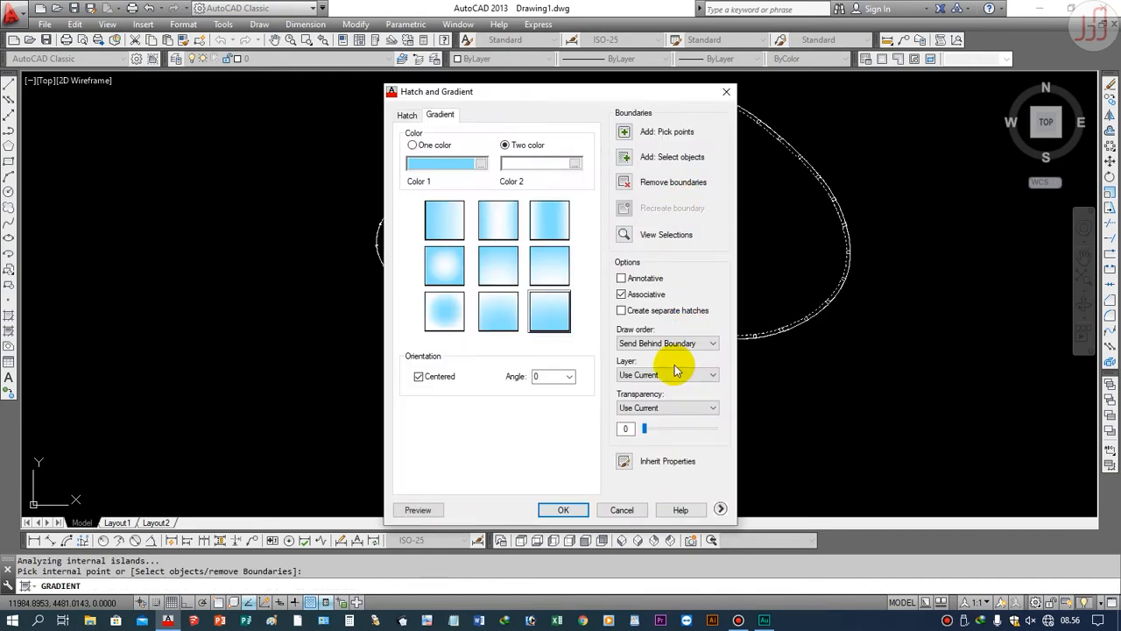
{"action": "left_click", "coordinate": [562, 511]}
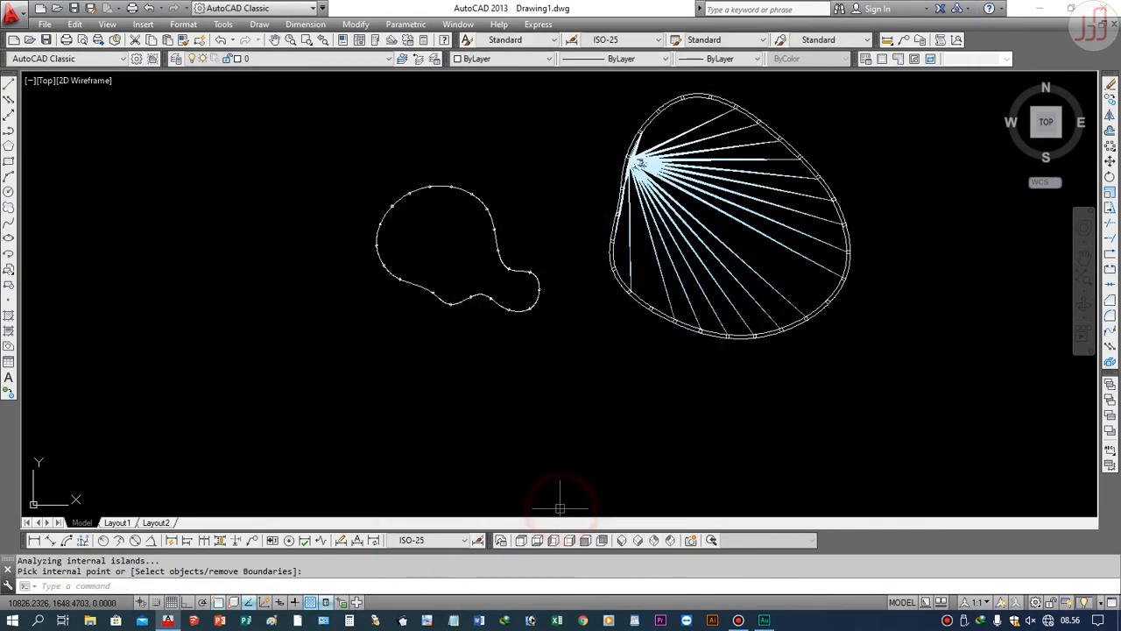
Step: Examine the gradient fill inside the large spline up close and as a whole
{"action": "scroll", "coordinate": [760, 178], "scroll_direction": "up", "scroll_amount": 7}
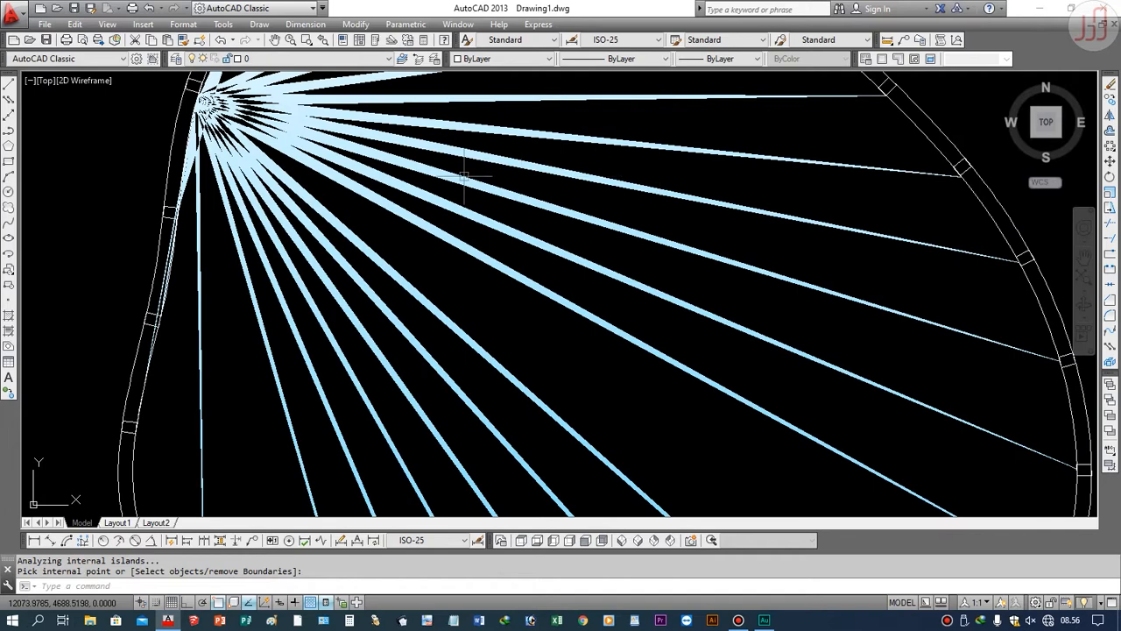
{"action": "scroll", "coordinate": [330, 167], "scroll_direction": "down", "scroll_amount": 5}
{"action": "scroll", "coordinate": [428, 274], "scroll_direction": "down", "scroll_amount": 2}
{"action": "scroll", "coordinate": [445, 266], "scroll_direction": "up", "scroll_amount": 2}
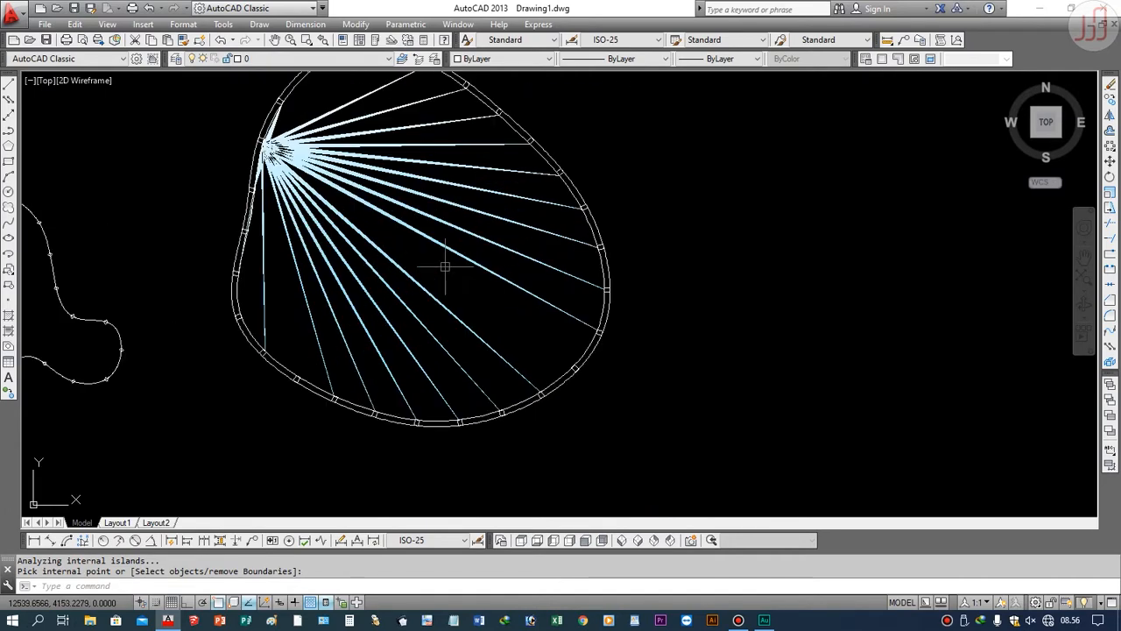
{"action": "scroll", "coordinate": [487, 315], "scroll_direction": "up", "scroll_amount": 3}
{"action": "scroll", "coordinate": [490, 313], "scroll_direction": "down", "scroll_amount": 3}
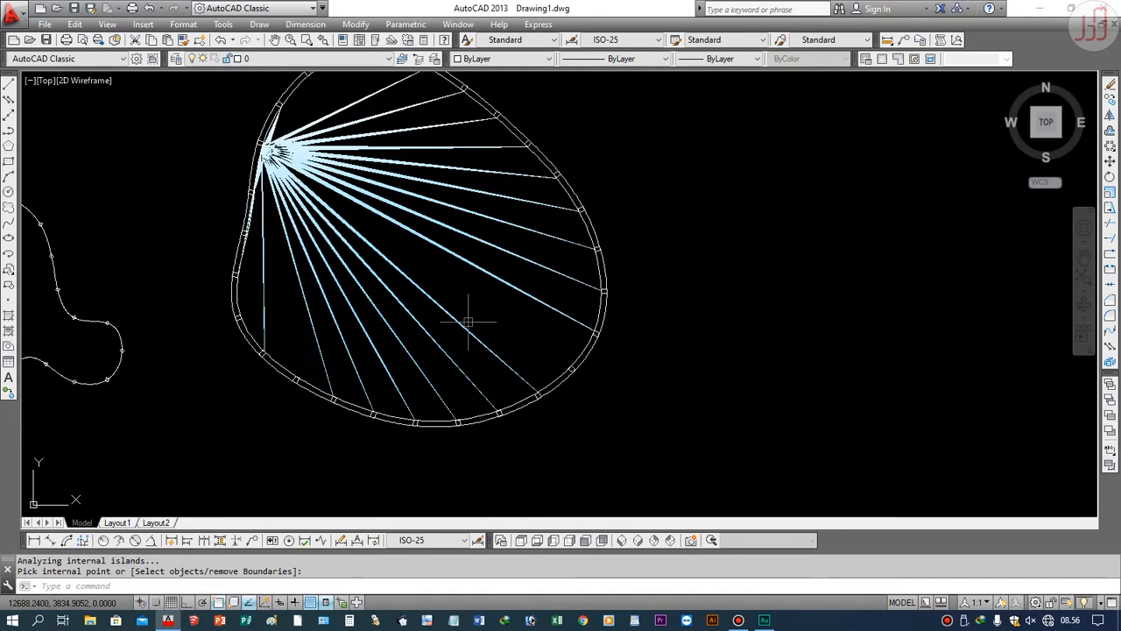
Step: Delete the gradient fill inside the large inner spline
{"action": "left_click", "coordinate": [502, 304]}
{"action": "left_click", "coordinate": [459, 238]}
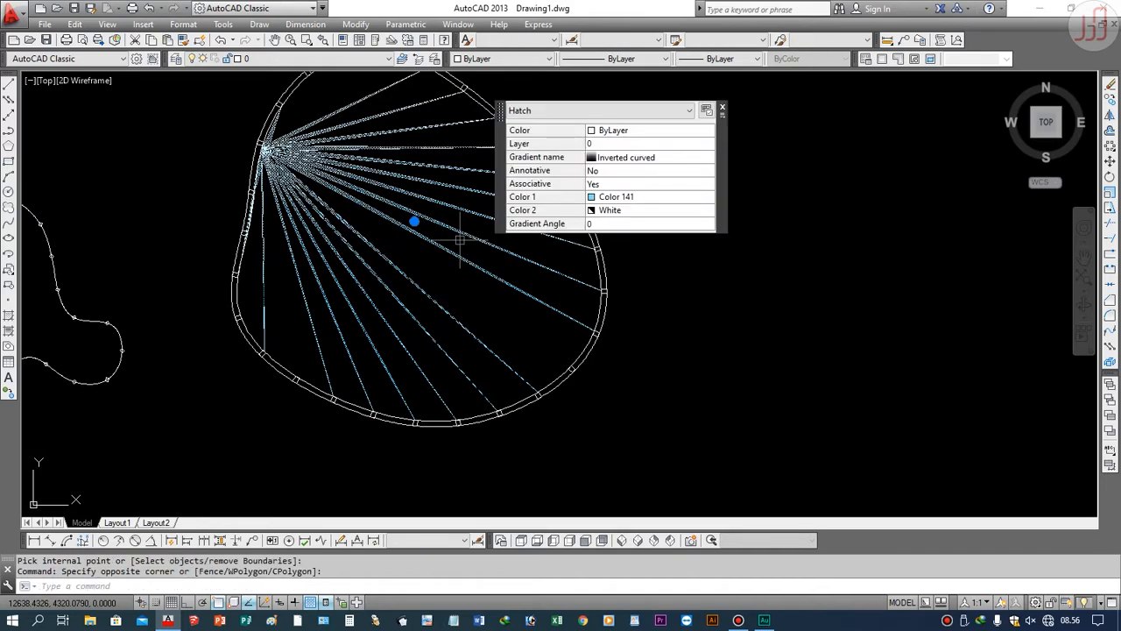
{"action": "left_click", "coordinate": [722, 105]}
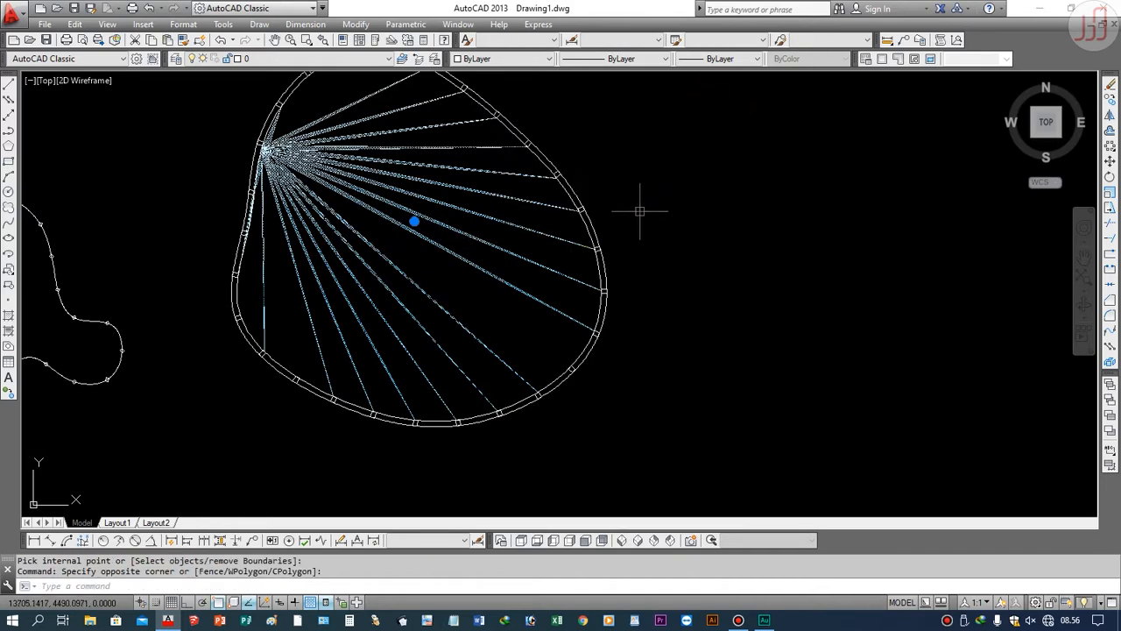
{"action": "key", "text": "Delete"}
Step: Copy the large inner spline without its array to the empty area on the right of the large shape
{"action": "scroll", "coordinate": [376, 388], "scroll_direction": "up", "scroll_amount": 2}
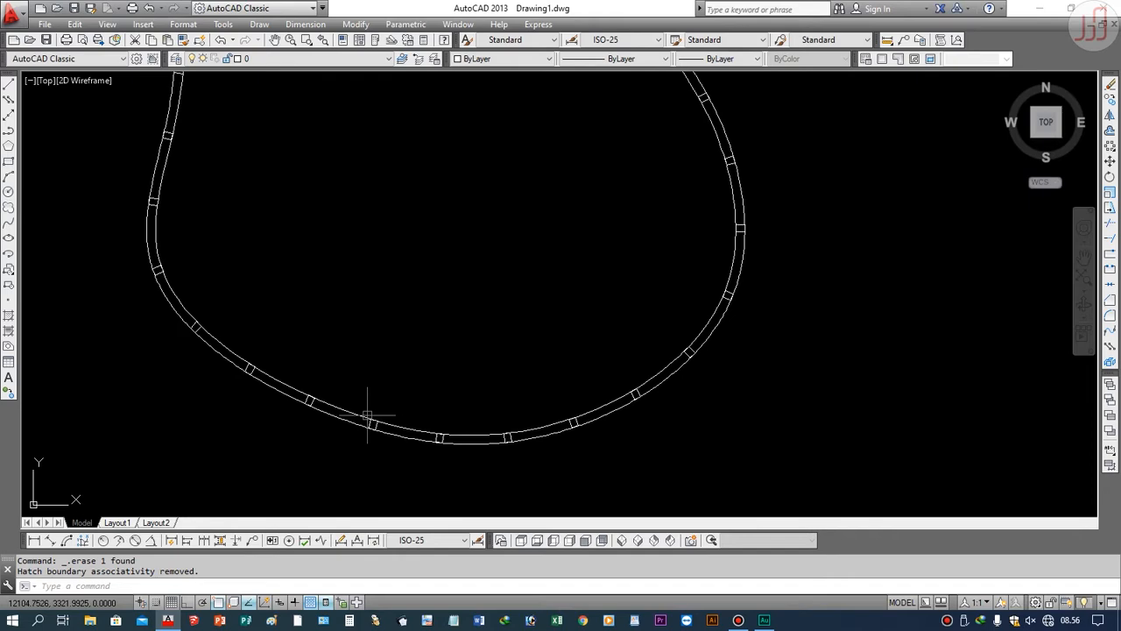
{"action": "type", "text": "co"}
{"action": "key", "text": "Return"}
{"action": "left_click", "coordinate": [365, 415]}
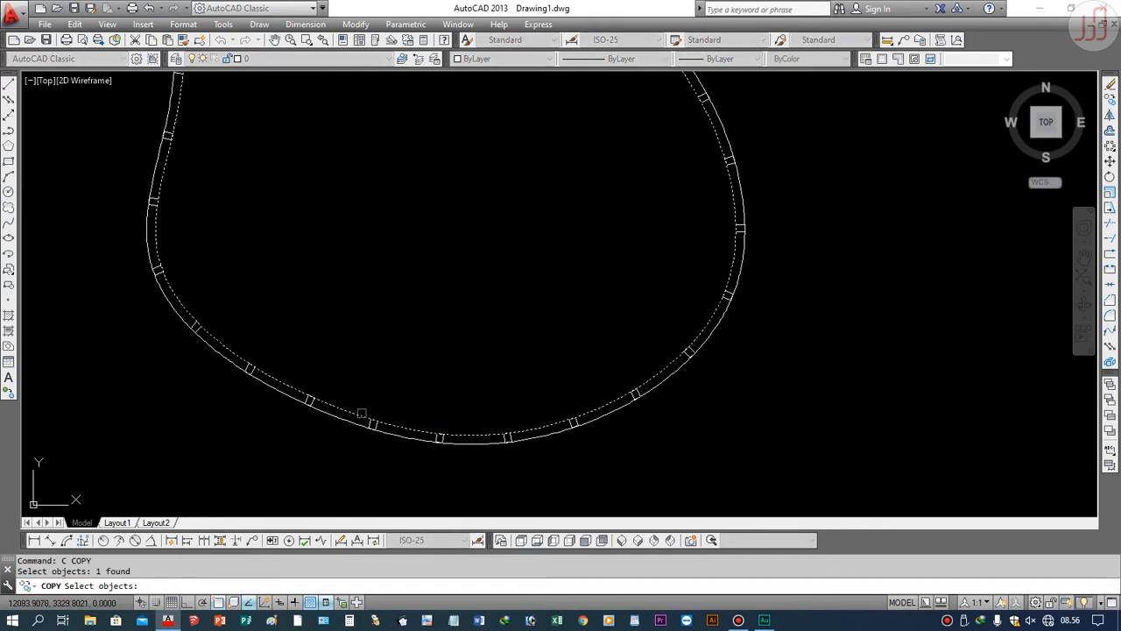
{"action": "key", "text": "Return"}
{"action": "left_click", "coordinate": [391, 379]}
{"action": "scroll", "coordinate": [451, 340], "scroll_direction": "down", "scroll_amount": 6}
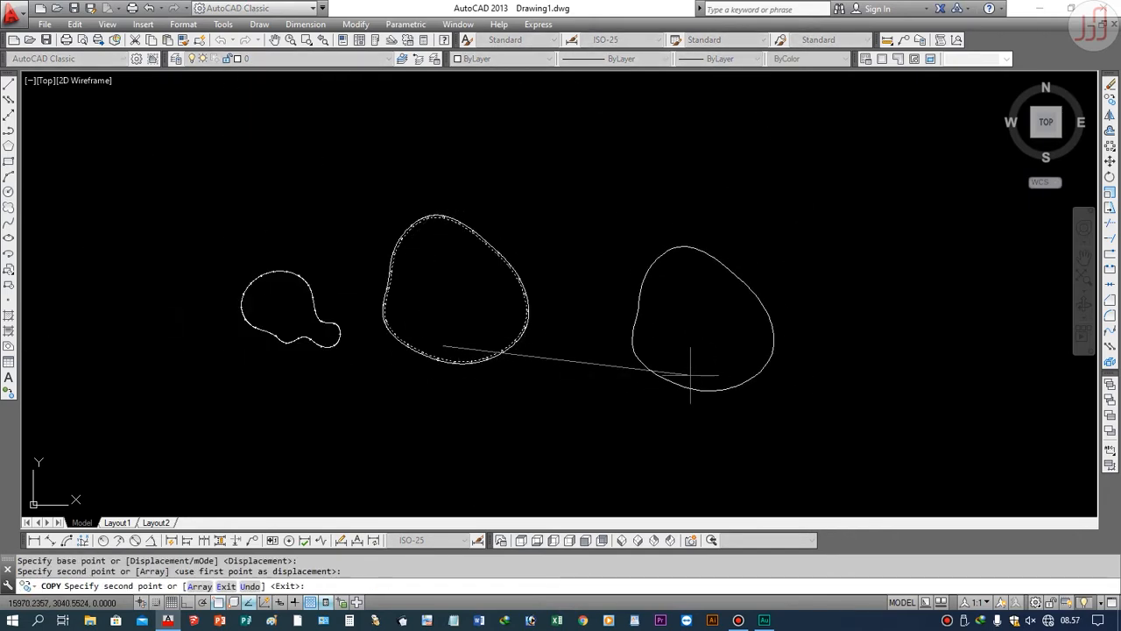
{"action": "key", "text": "Return"}
{"action": "key", "text": "Return"}
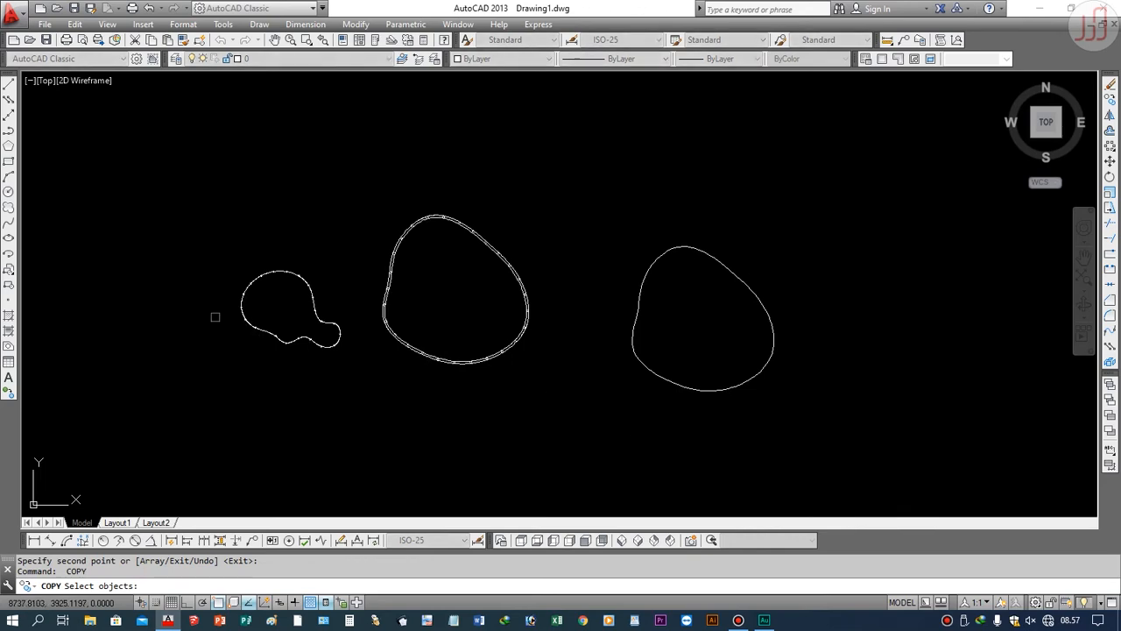
Step: Fill the copied spline with the two-color inverted curved gradient of color 141 and white by picking an internal point
{"action": "left_click", "coordinate": [8, 330]}
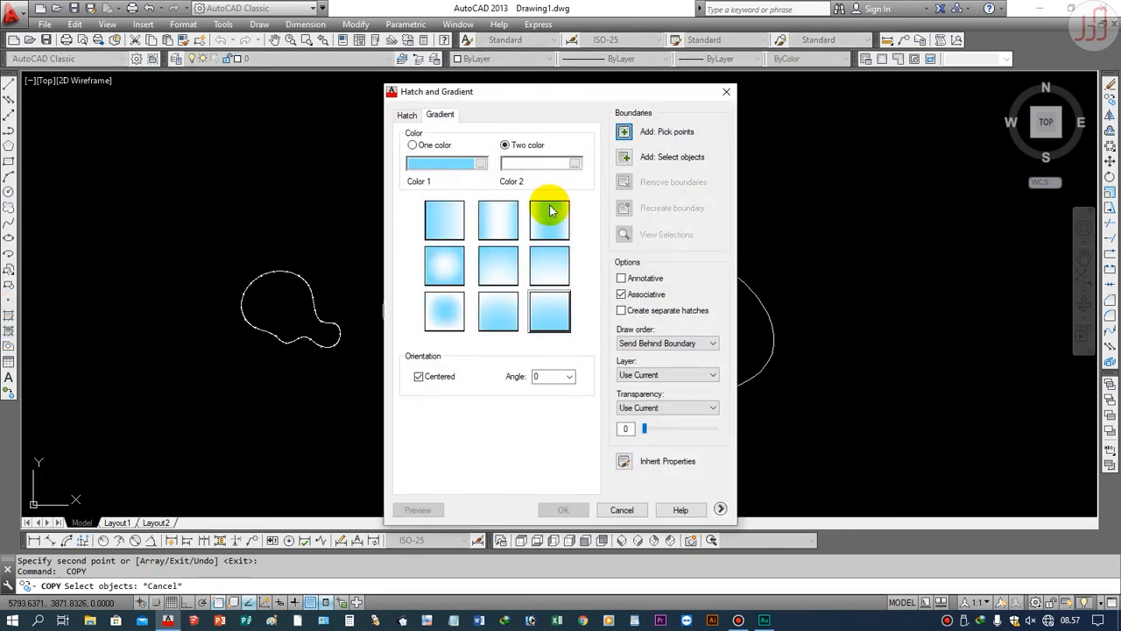
{"action": "left_click", "coordinate": [623, 131]}
{"action": "left_click", "coordinate": [701, 345]}
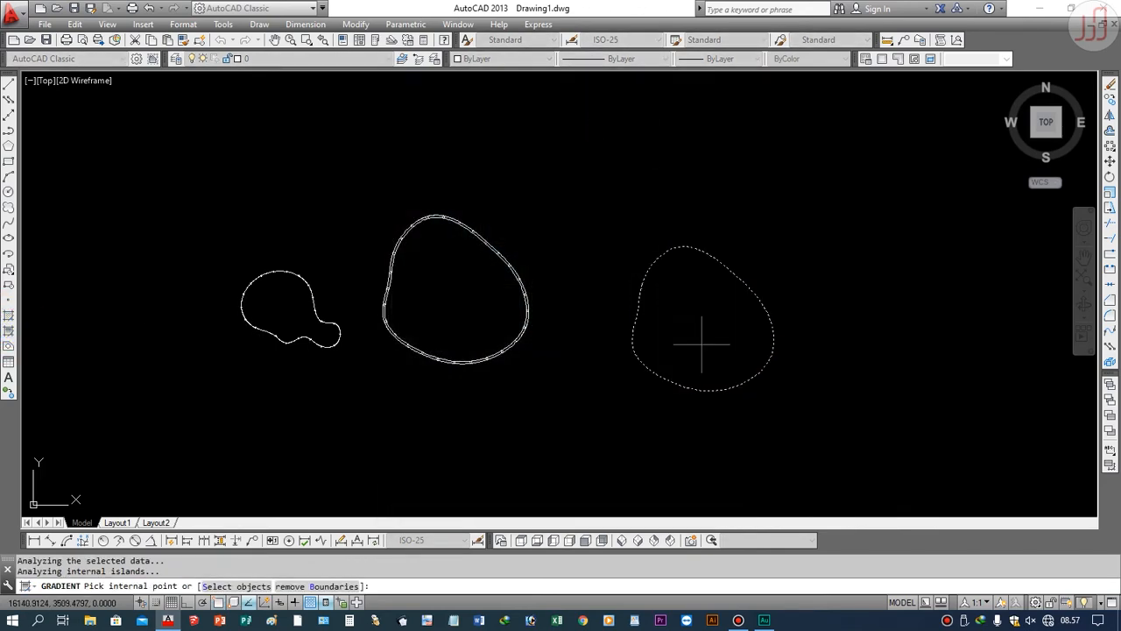
{"action": "key", "text": "Return"}
{"action": "key", "text": "Return"}
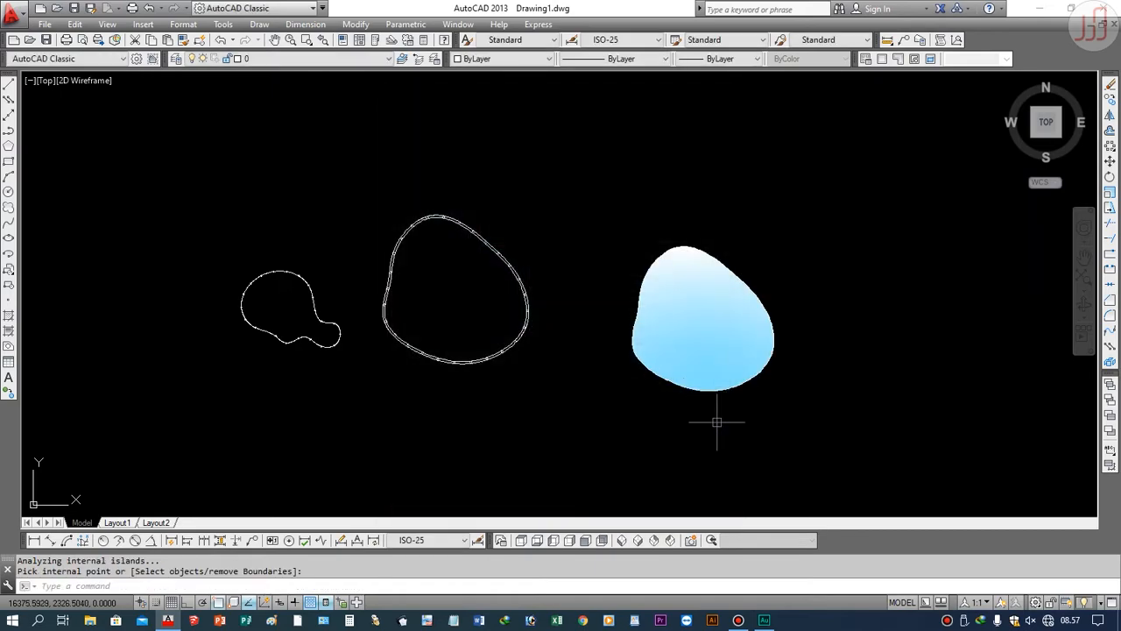
{"action": "key", "text": "Return"}
{"action": "left_click", "coordinate": [746, 416]}
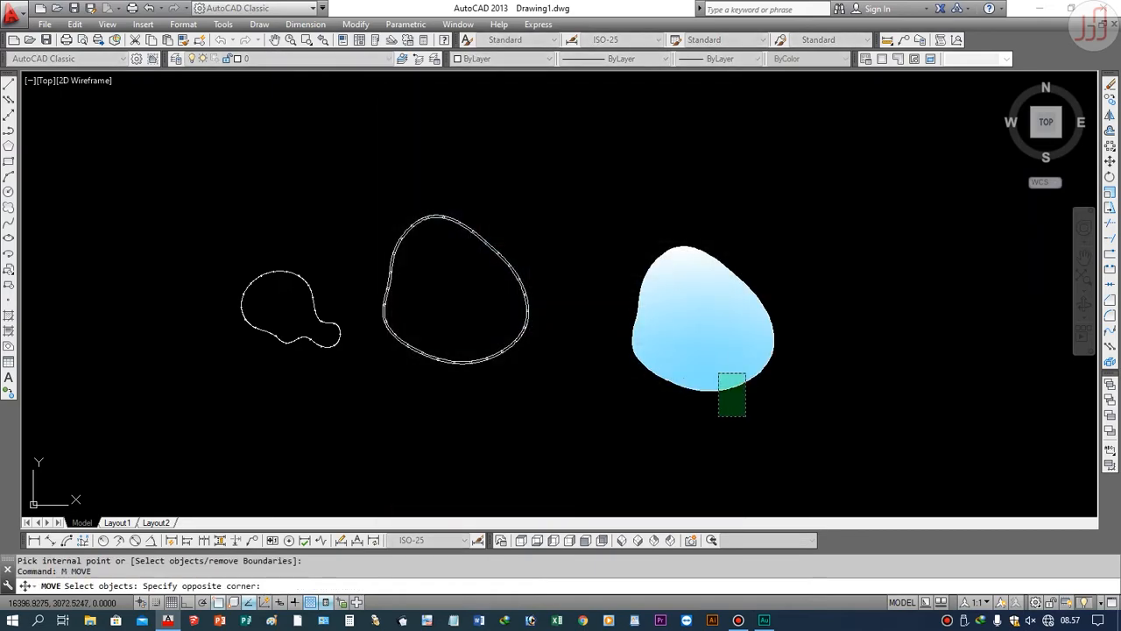
{"action": "left_click", "coordinate": [717, 373]}
{"action": "key", "text": "Return"}
{"action": "scroll", "coordinate": [699, 401], "scroll_direction": "up", "scroll_amount": 8}
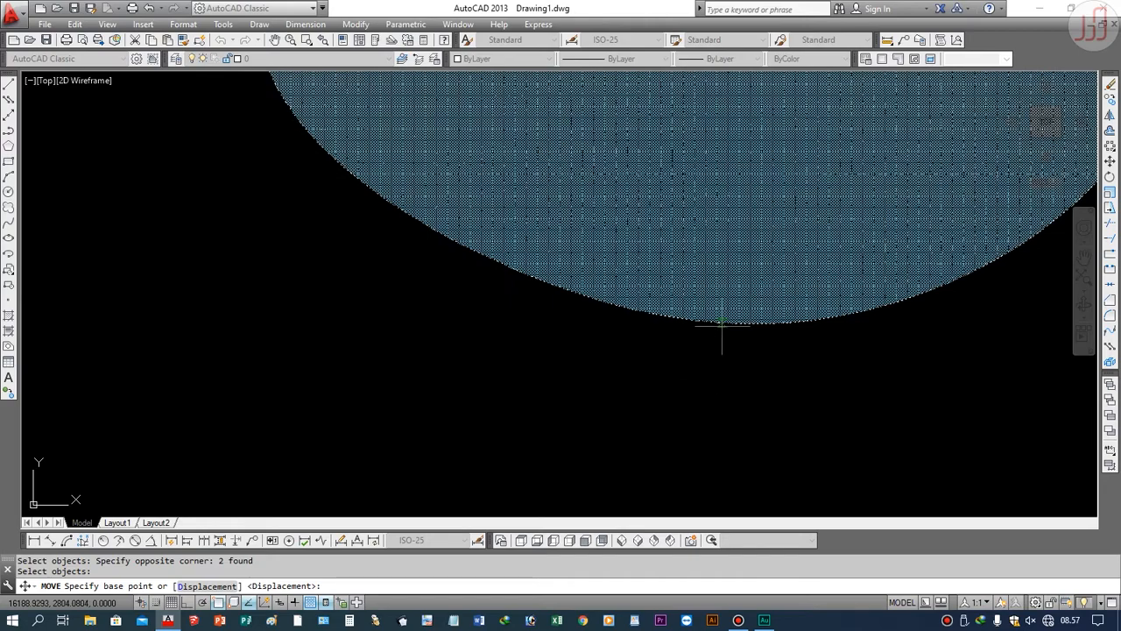
{"action": "left_click", "coordinate": [721, 324]}
{"action": "scroll", "coordinate": [721, 324], "scroll_direction": "down", "scroll_amount": 6}
{"action": "scroll", "coordinate": [628, 310], "scroll_direction": "up", "scroll_amount": 6}
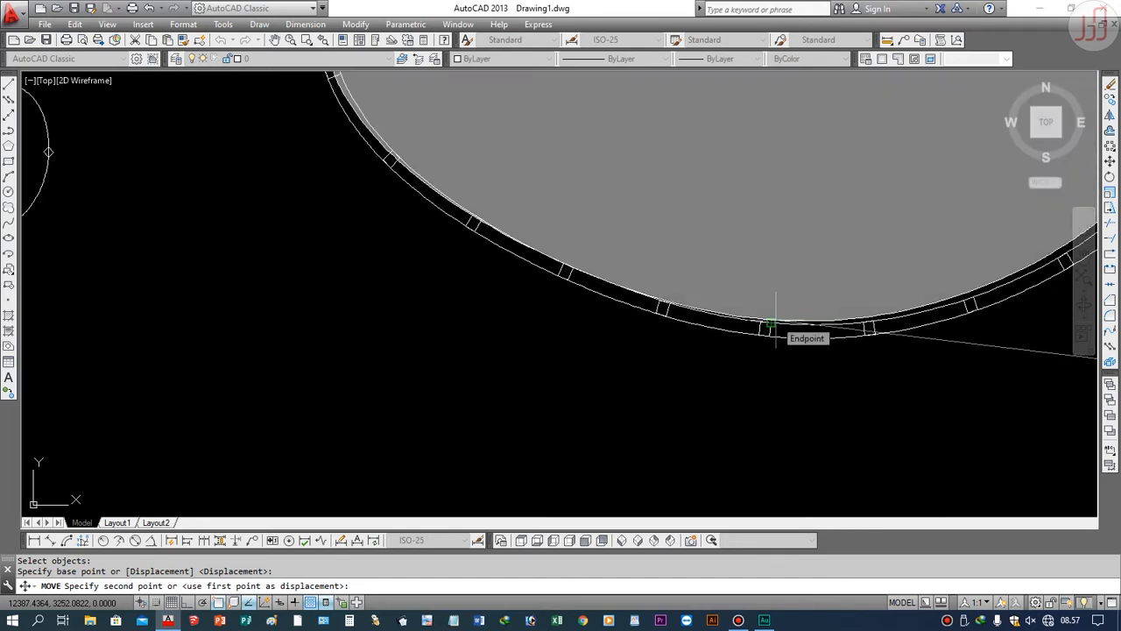
{"action": "key", "text": "Escape"}
{"action": "key", "text": "Escape"}
Step: Copy the large inner spline together with its path array of rectangles to the empty area below and right of the gradient-filled shape
{"action": "scroll", "coordinate": [431, 358], "scroll_direction": "down", "scroll_amount": 3}
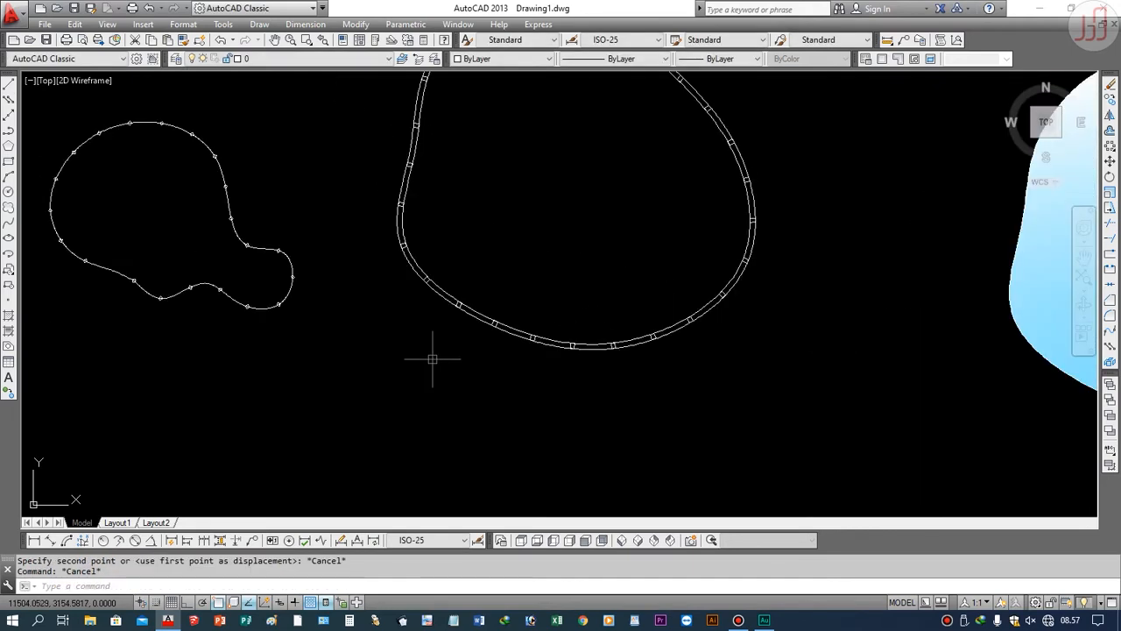
{"action": "scroll", "coordinate": [431, 359], "scroll_direction": "down", "scroll_amount": 2}
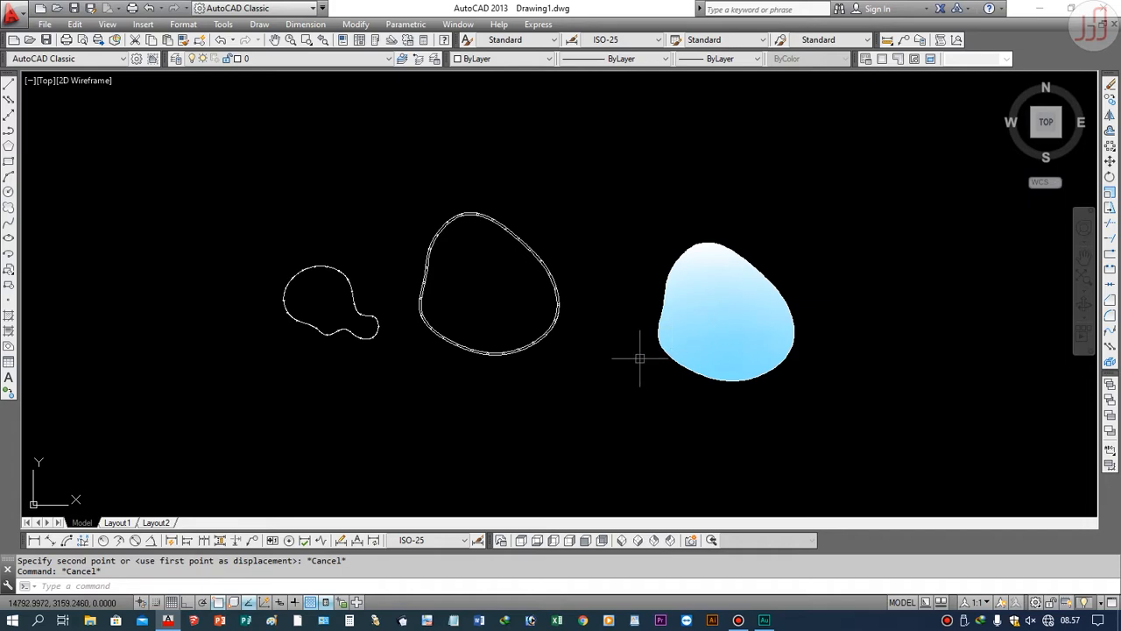
{"action": "type", "text": "c"}
{"action": "key", "text": "Return"}
{"action": "left_click", "coordinate": [495, 354]}
{"action": "scroll", "coordinate": [495, 356], "scroll_direction": "up", "scroll_amount": 5}
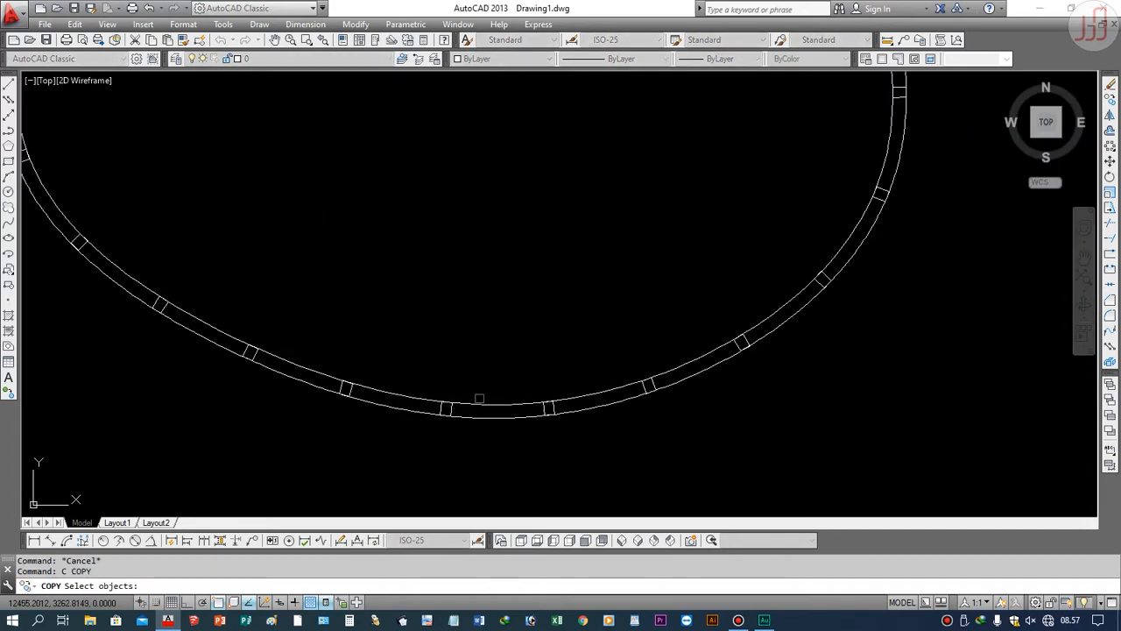
{"action": "scroll", "coordinate": [475, 403], "scroll_direction": "up", "scroll_amount": 6}
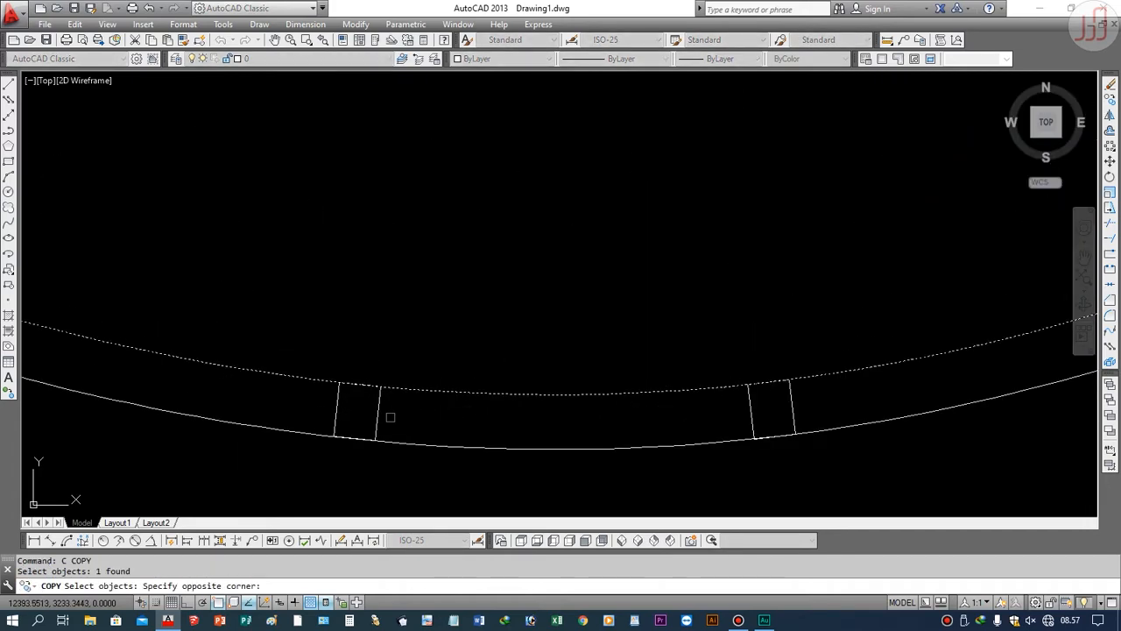
{"action": "left_click", "coordinate": [391, 417]}
{"action": "left_click", "coordinate": [380, 410]}
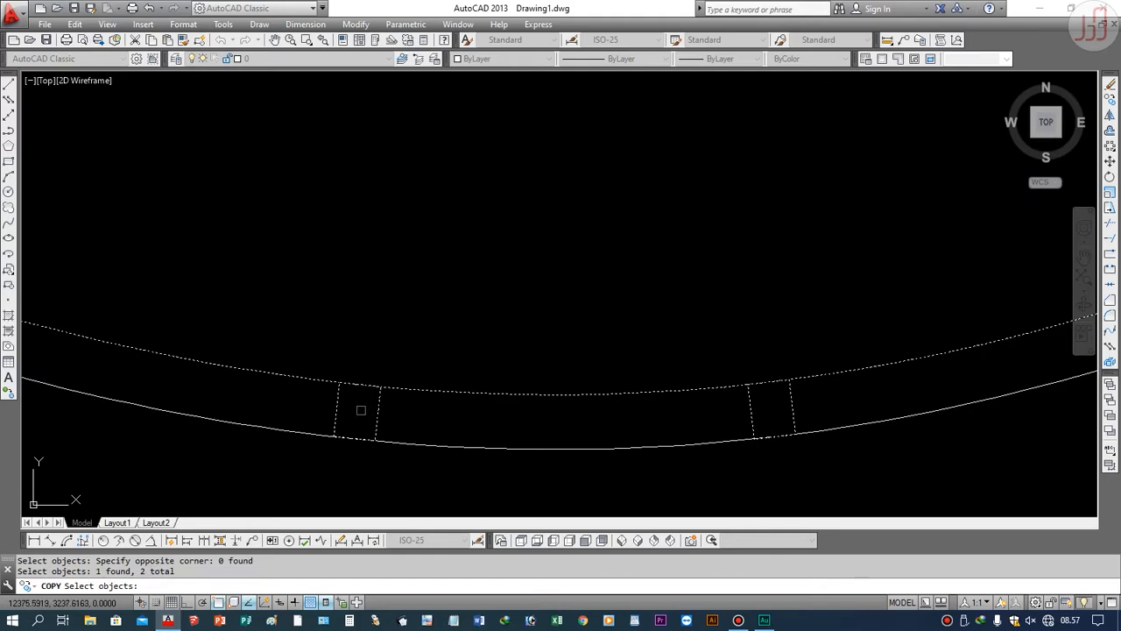
{"action": "key", "text": "Return"}
{"action": "left_click", "coordinate": [535, 449]}
{"action": "scroll", "coordinate": [315, 289], "scroll_direction": "down", "scroll_amount": 8}
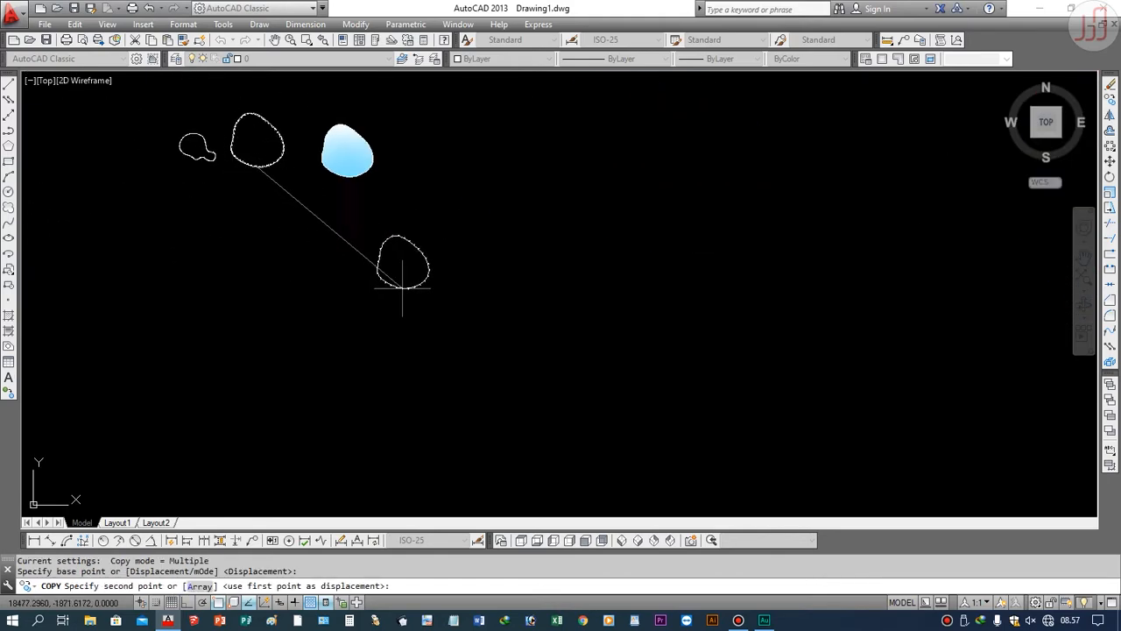
{"action": "left_click", "coordinate": [403, 287]}
{"action": "key", "text": "Return"}
Step: Try to explode the copied spline that carries the rectangle array
{"action": "scroll", "coordinate": [405, 287], "scroll_direction": "up", "scroll_amount": 10}
{"action": "scroll", "coordinate": [358, 333], "scroll_direction": "up", "scroll_amount": 4}
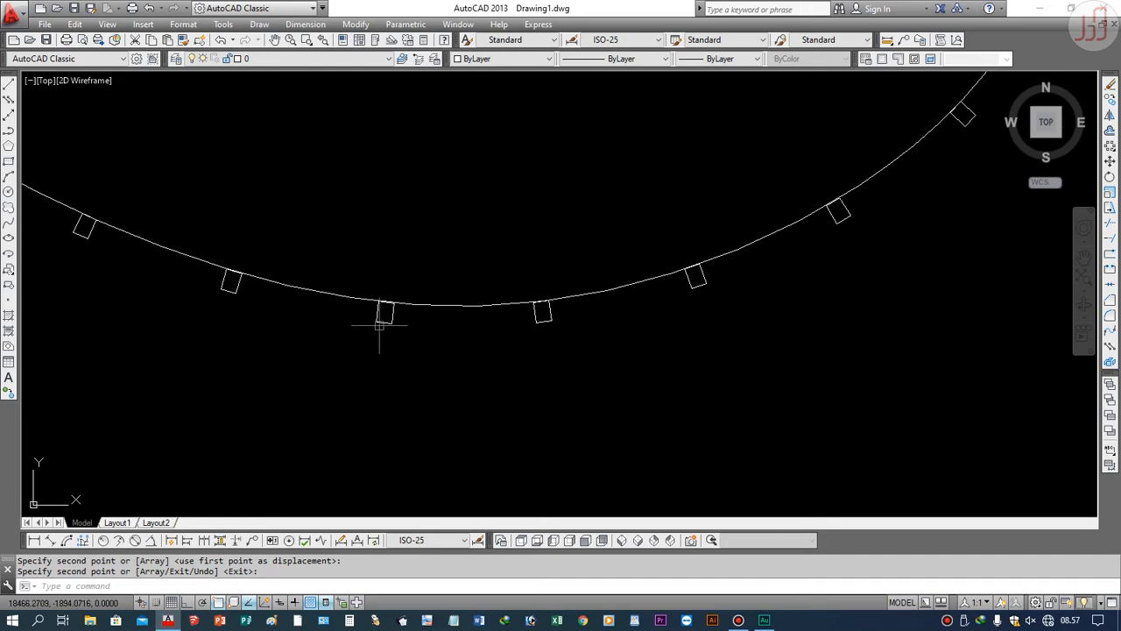
{"action": "key", "text": "Return"}
{"action": "left_click", "coordinate": [381, 320]}
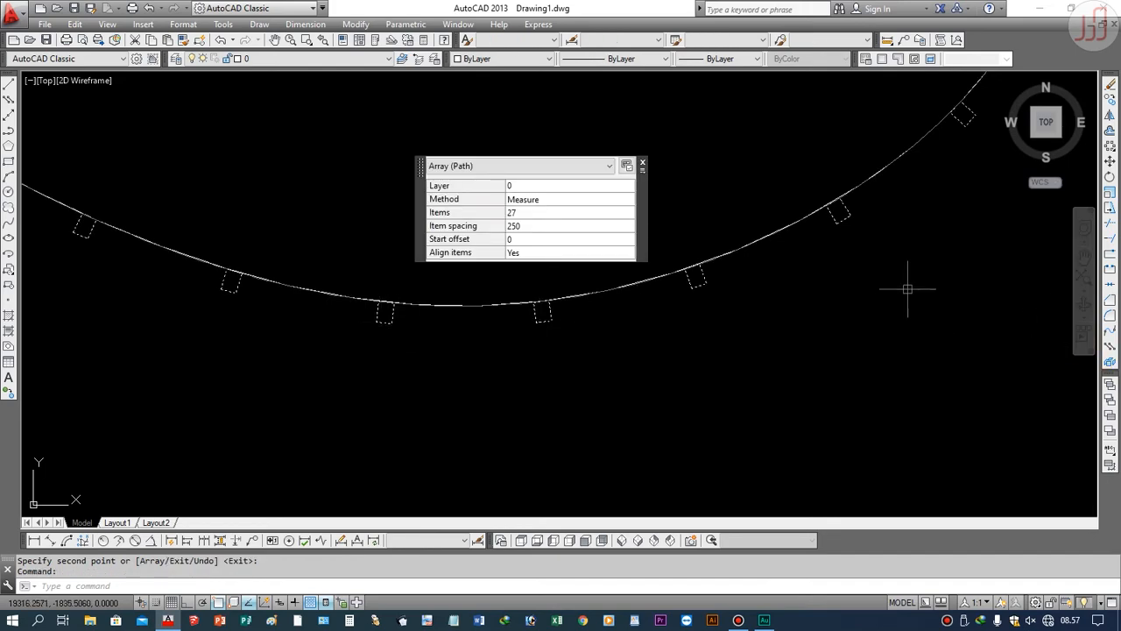
{"action": "key", "text": "Escape"}
{"action": "left_click", "coordinate": [776, 243]}
{"action": "left_click", "coordinate": [744, 210]}
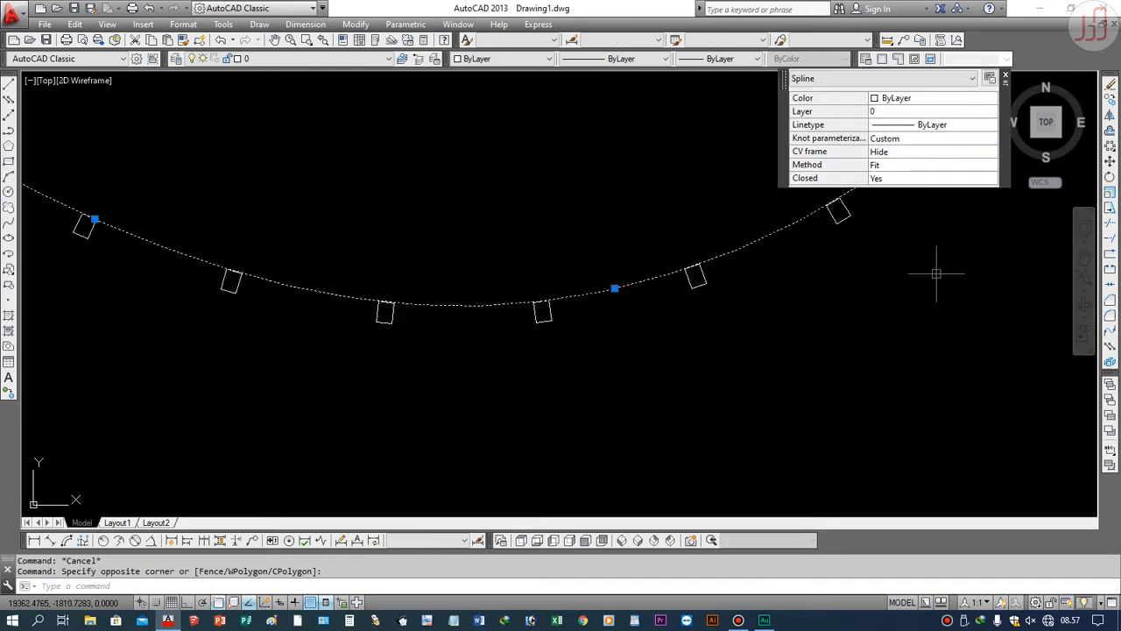
{"action": "left_click", "coordinate": [1115, 360]}
{"action": "scroll", "coordinate": [600, 399], "scroll_direction": "down", "scroll_amount": 2}
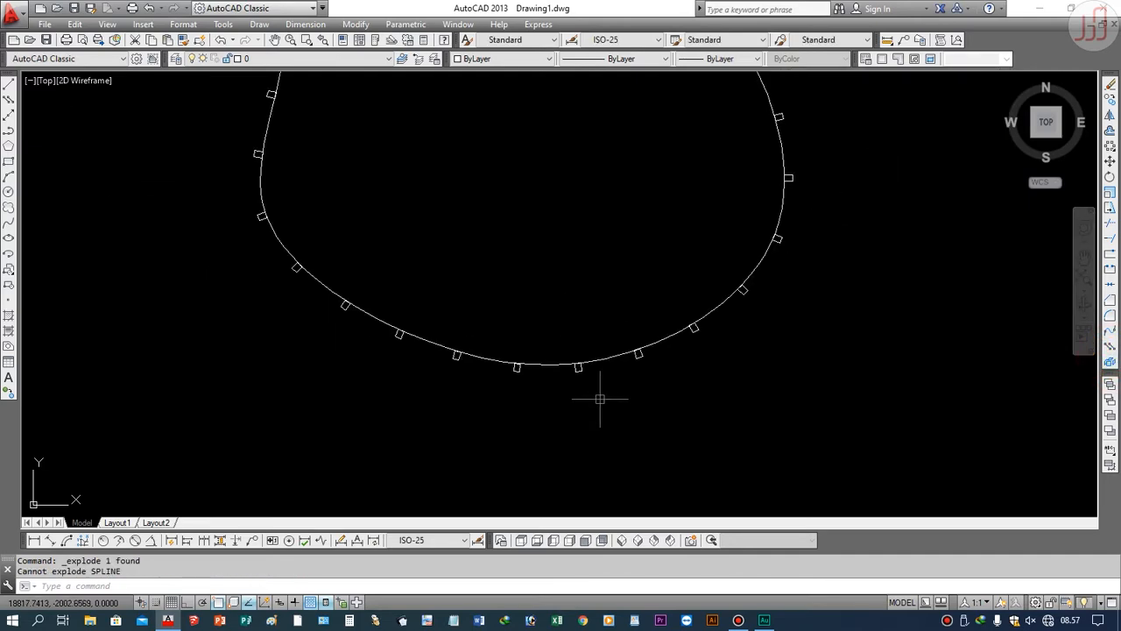
{"action": "type", "text": "m"}
{"action": "key", "text": "Return"}
{"action": "scroll", "coordinate": [603, 362], "scroll_direction": "up", "scroll_amount": 3}
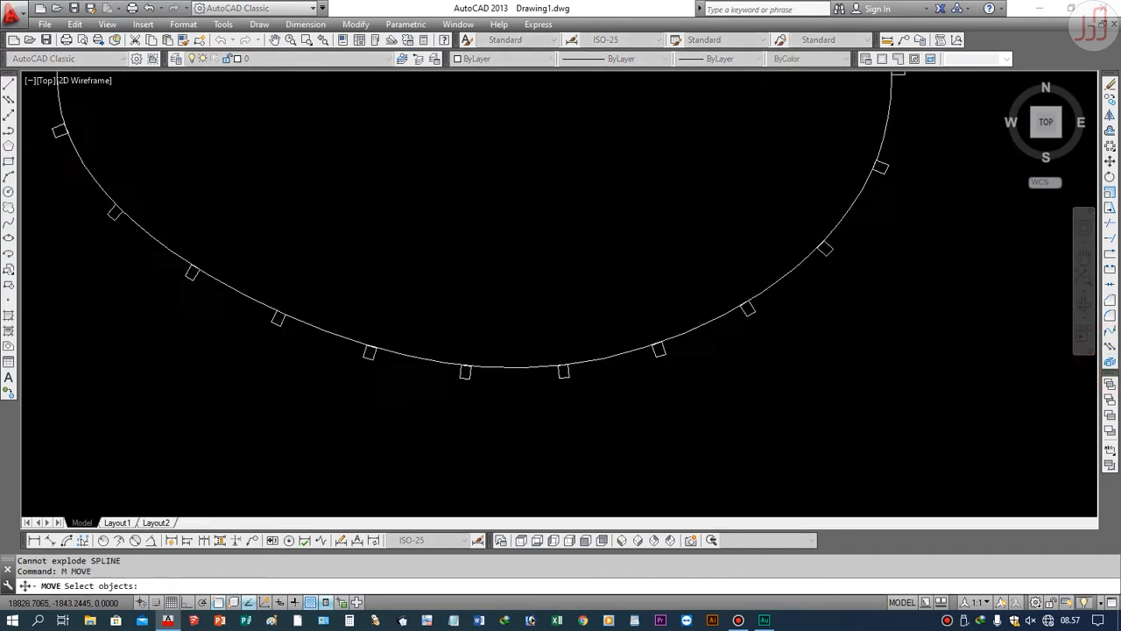
{"action": "left_click", "coordinate": [526, 380]}
{"action": "key", "text": "Return"}
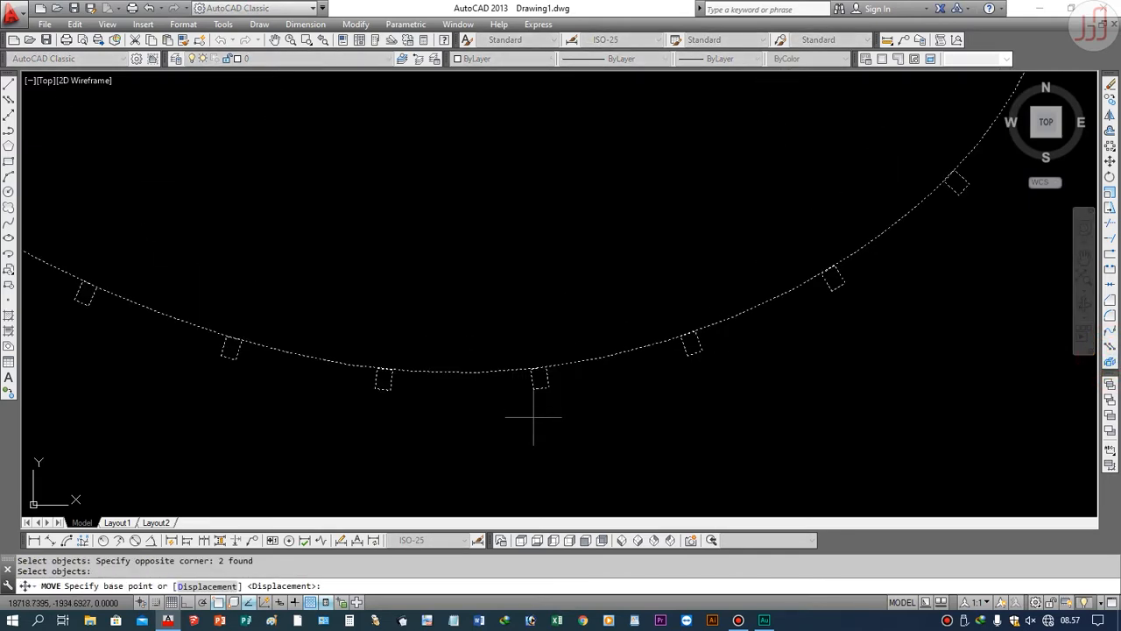
{"action": "key", "text": "Escape"}
Step: Explode the copied path array of rectangles with its spline included in the selection
{"action": "left_click", "coordinate": [586, 388]}
{"action": "left_click", "coordinate": [555, 400]}
{"action": "left_click", "coordinate": [1110, 361]}
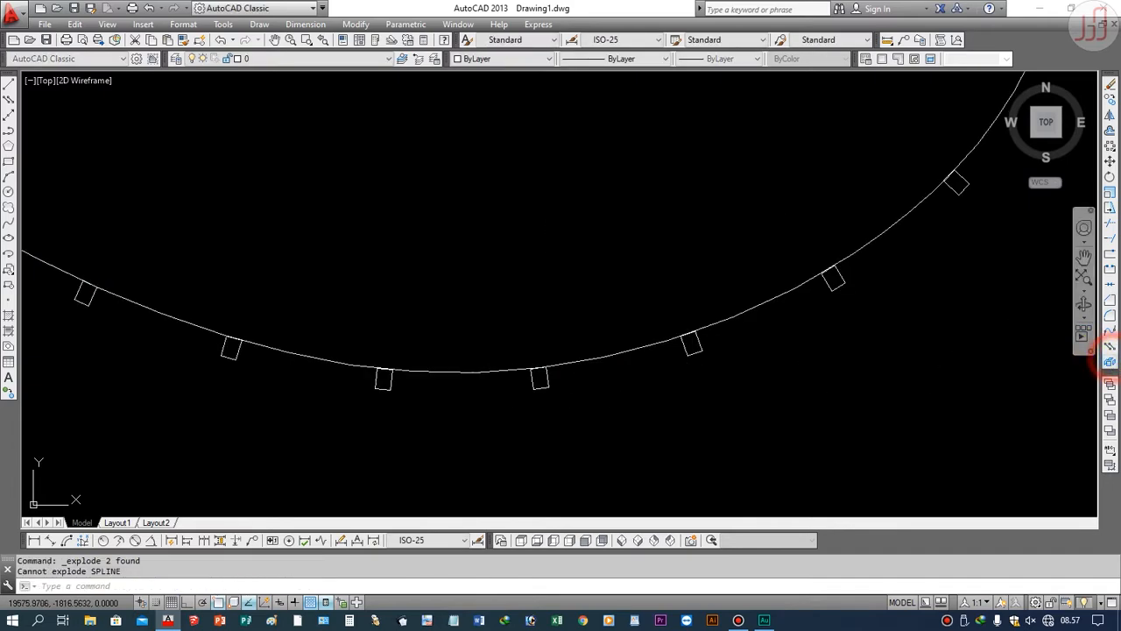
{"action": "key", "text": "Escape"}
Step: Move the copied spline and the one rectangle at its lower edge up beside the gradient-filled shape, on its right
{"action": "type", "text": "m"}
{"action": "key", "text": "Return"}
{"action": "left_click", "coordinate": [582, 427]}
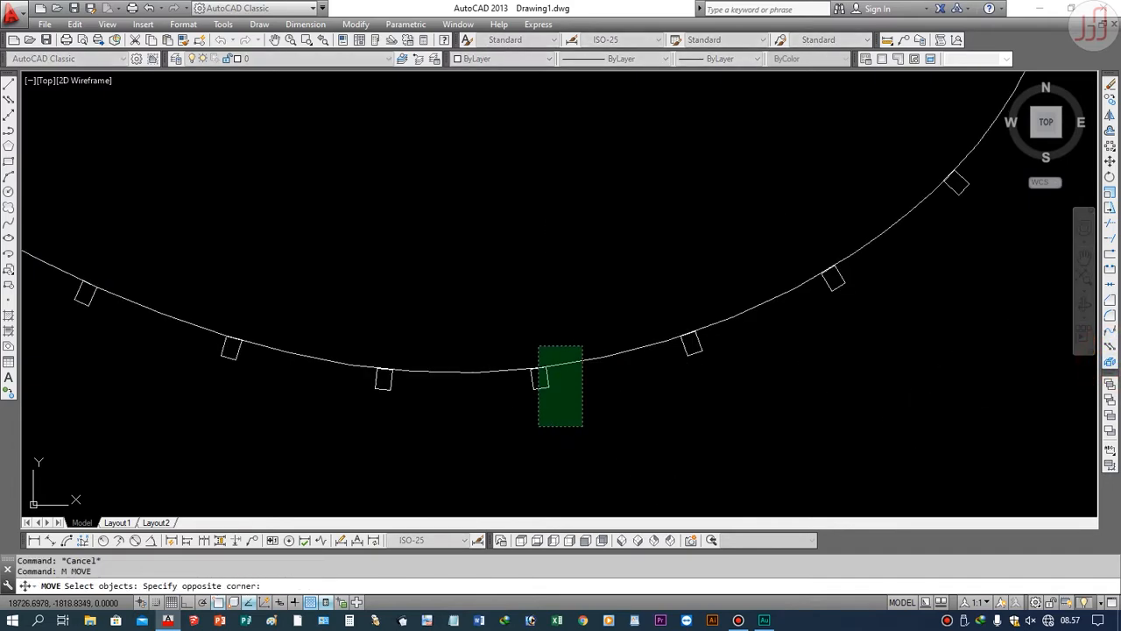
{"action": "left_click", "coordinate": [537, 342]}
{"action": "key", "text": "Return"}
{"action": "left_click", "coordinate": [521, 416]}
{"action": "scroll", "coordinate": [521, 415], "scroll_direction": "down", "scroll_amount": 5}
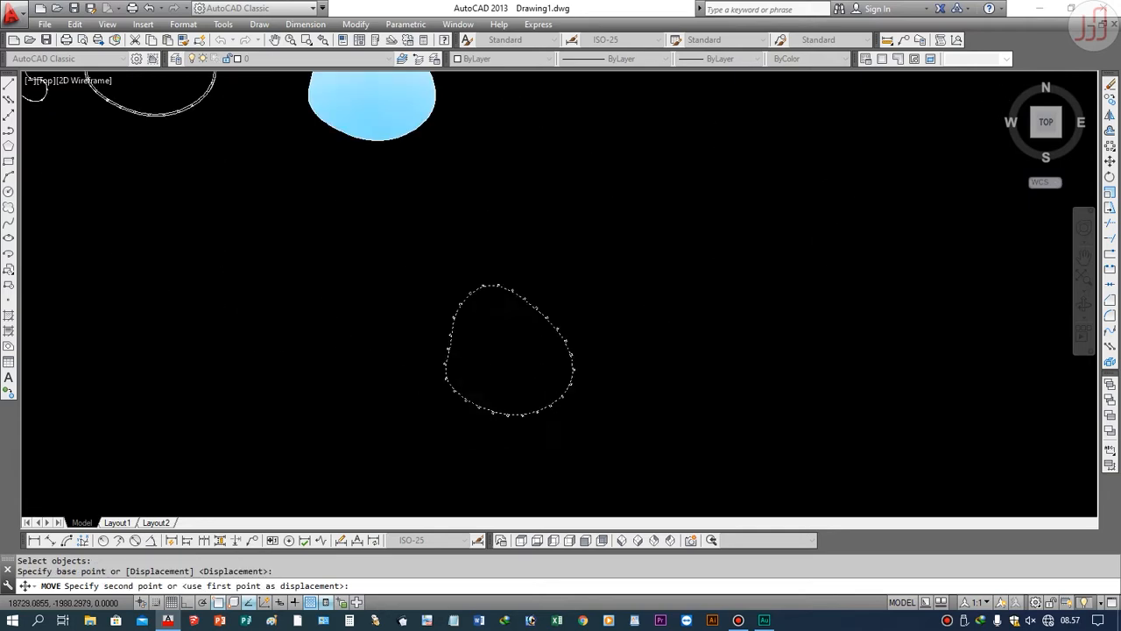
{"action": "left_click", "coordinate": [538, 245]}
{"action": "scroll", "coordinate": [408, 220], "scroll_direction": "up", "scroll_amount": 10}
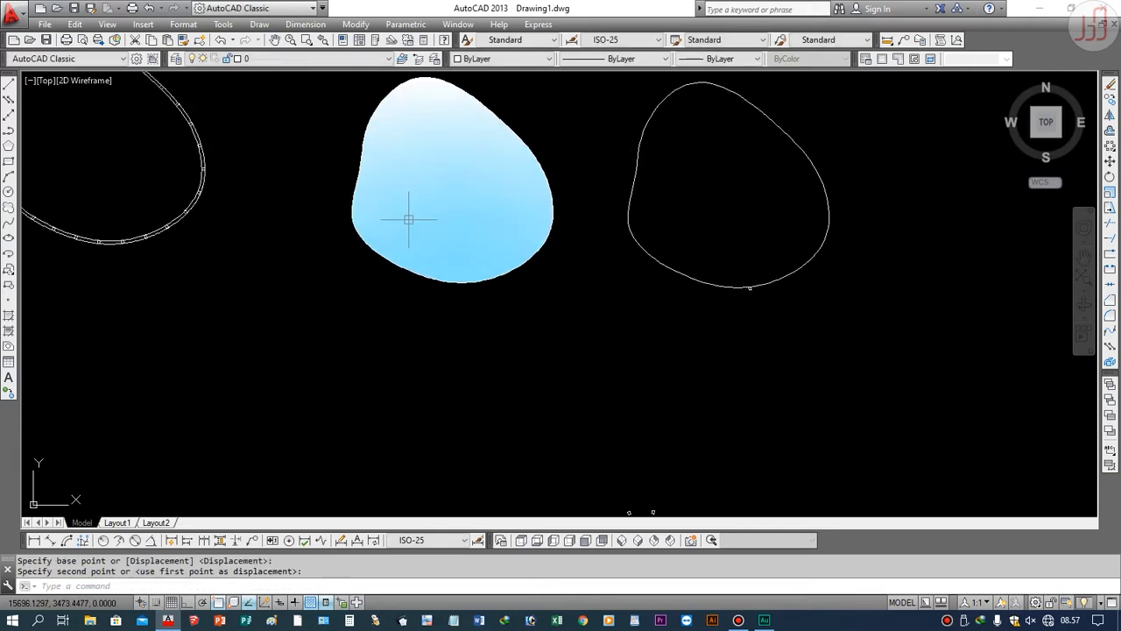
{"action": "scroll", "coordinate": [716, 274], "scroll_direction": "down", "scroll_amount": 5}
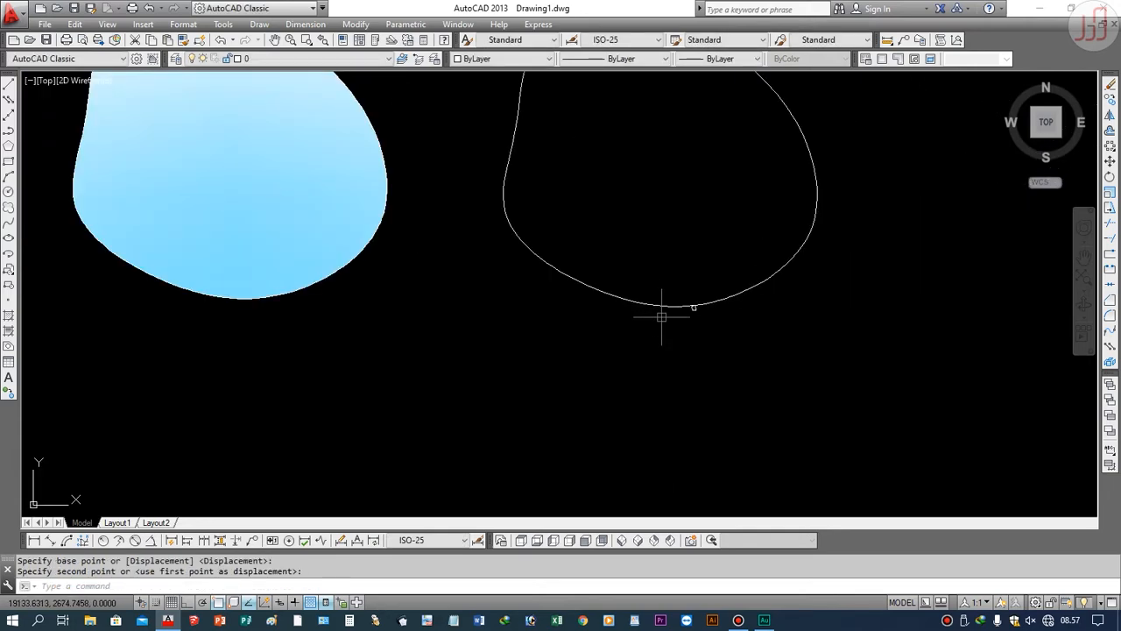
{"action": "scroll", "coordinate": [712, 307], "scroll_direction": "up", "scroll_amount": 3}
{"action": "scroll", "coordinate": [715, 308], "scroll_direction": "down", "scroll_amount": 6}
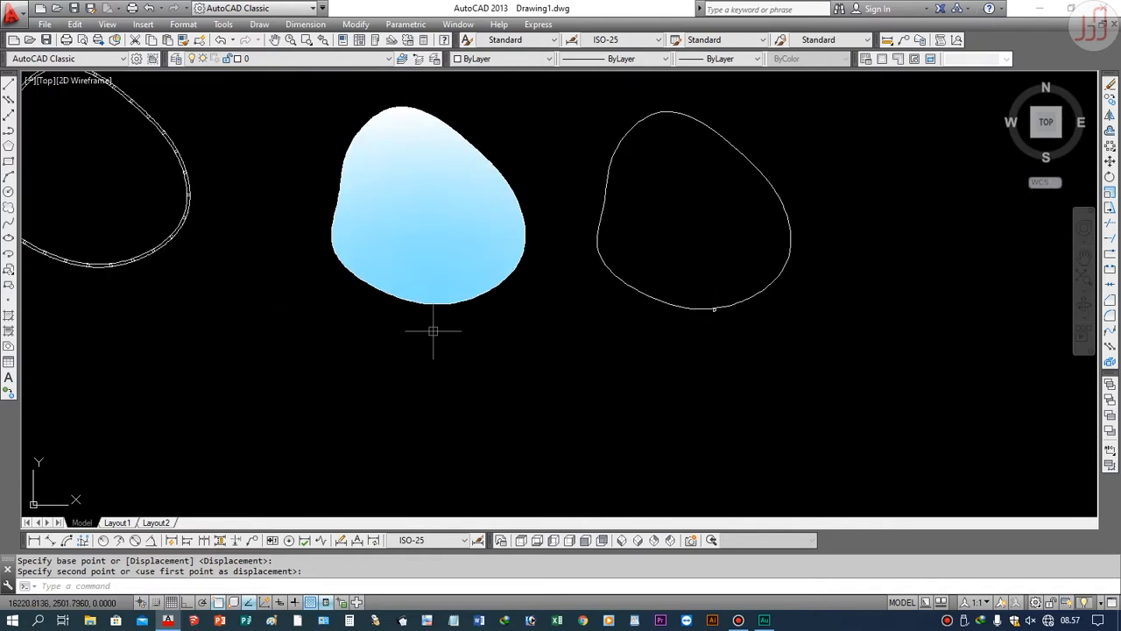
{"action": "left_click", "coordinate": [451, 217]}
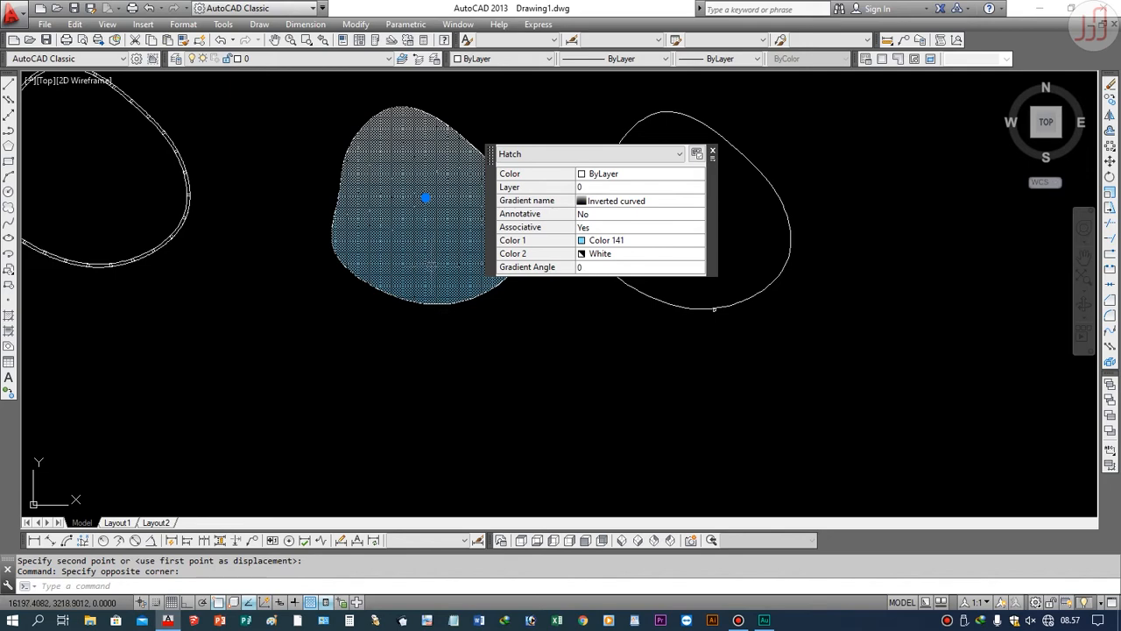
{"action": "type", "text": "m"}
{"action": "key", "text": "Return"}
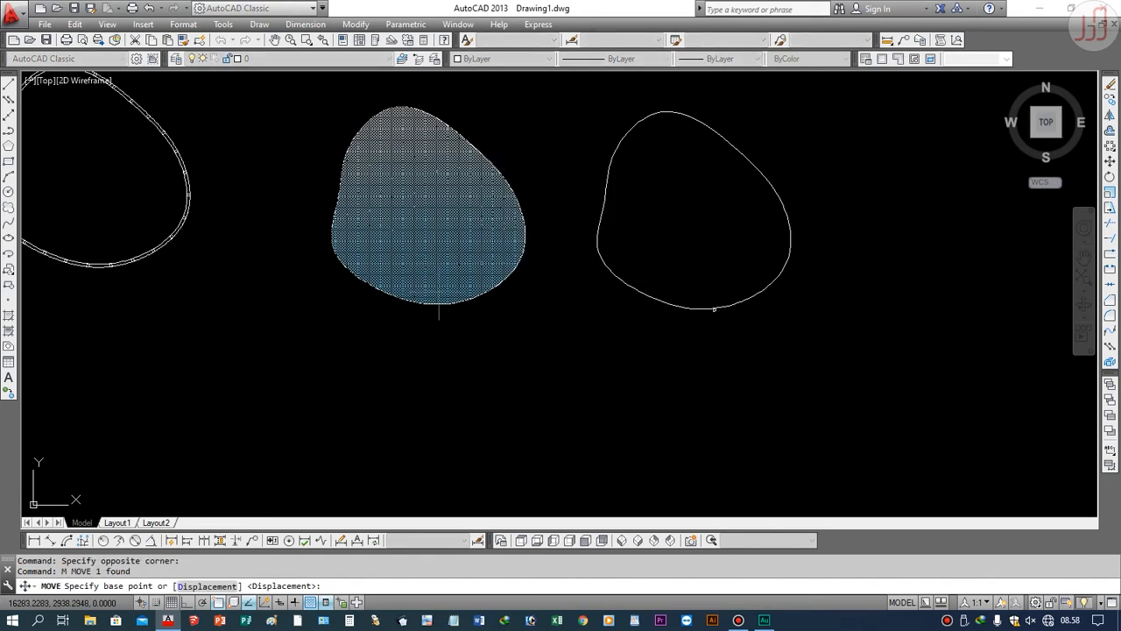
{"action": "key", "text": "Escape"}
{"action": "key", "text": "Escape"}
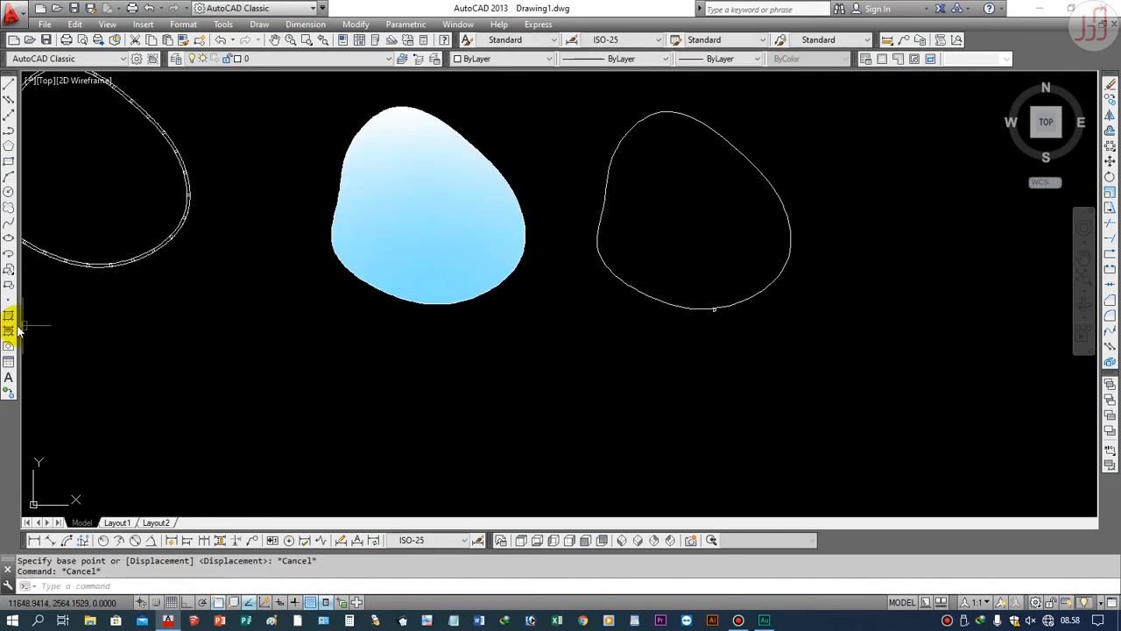
Step: Fill the copied spline beside the gradient-filled shape with the current two-colour gradient, and erase that fill again
{"action": "left_click", "coordinate": [9, 330]}
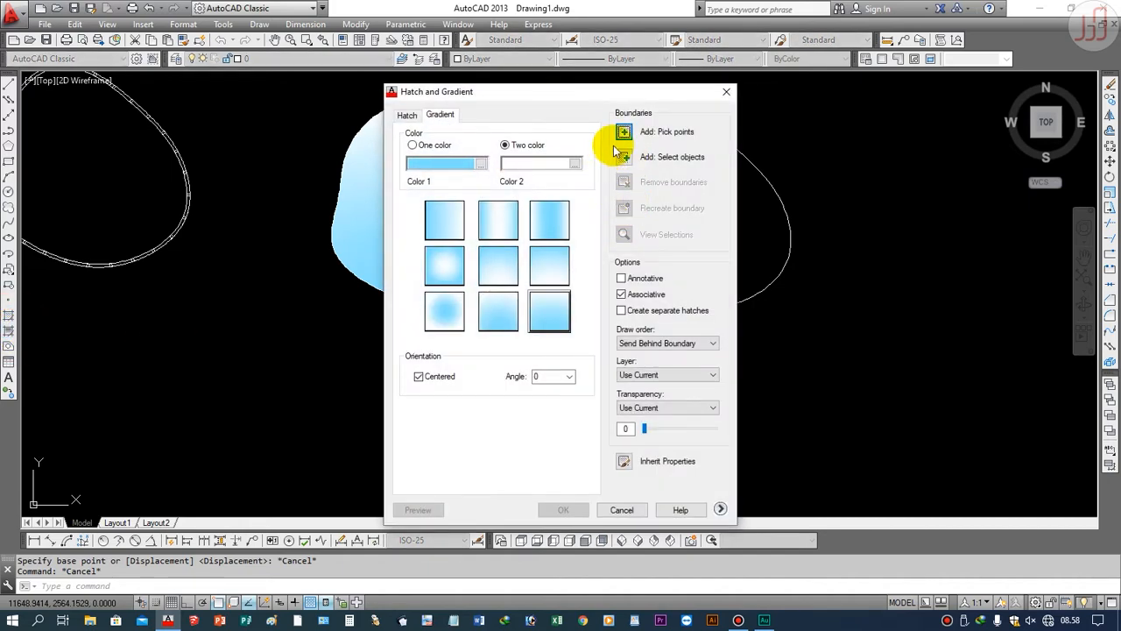
{"action": "left_click", "coordinate": [622, 133]}
{"action": "left_click", "coordinate": [661, 233]}
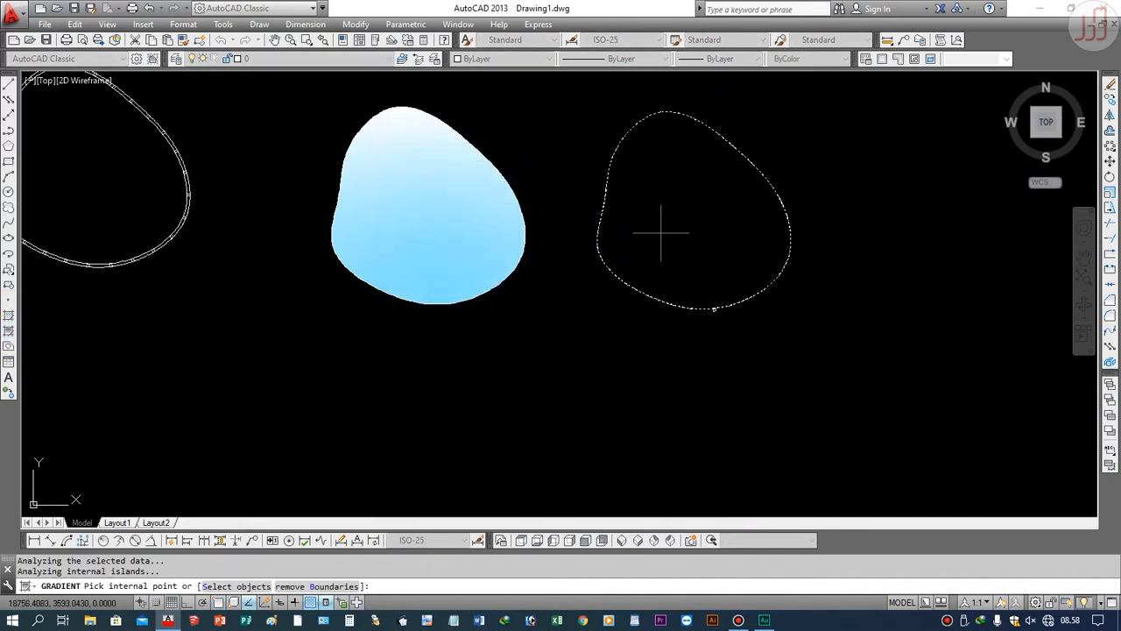
{"action": "key", "text": "Return"}
{"action": "left_click", "coordinate": [567, 509]}
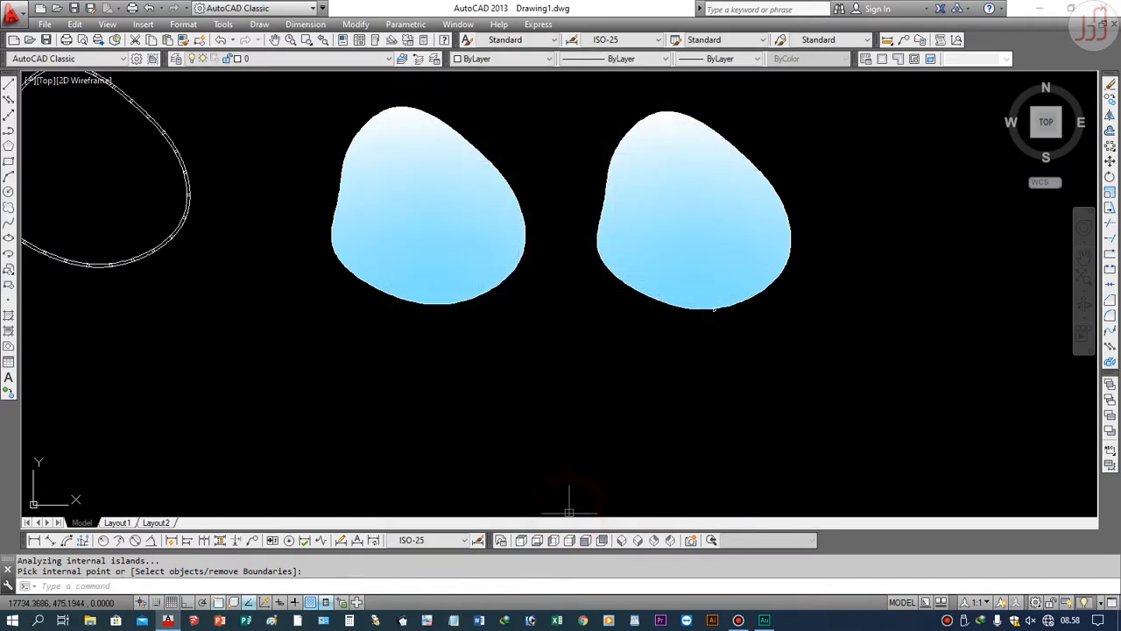
{"action": "left_click", "coordinate": [708, 211]}
{"action": "key", "text": "Delete"}
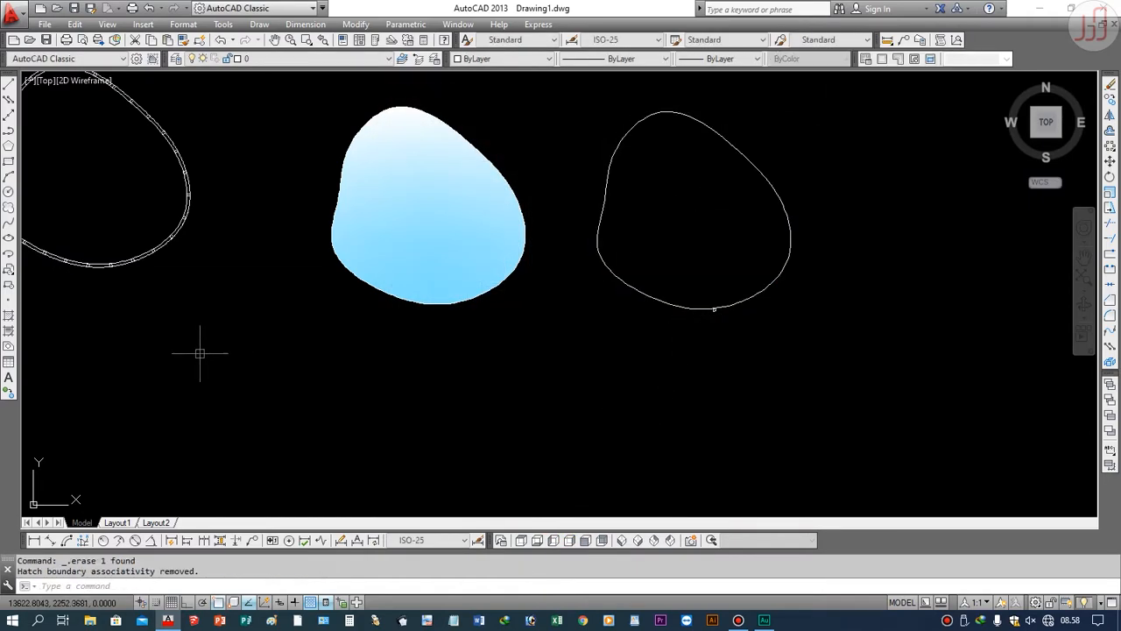
Step: Fill the copied spline beside the gradient-filled shape with a two-colour inverted hemispherical gradient
{"action": "left_click", "coordinate": [8, 332]}
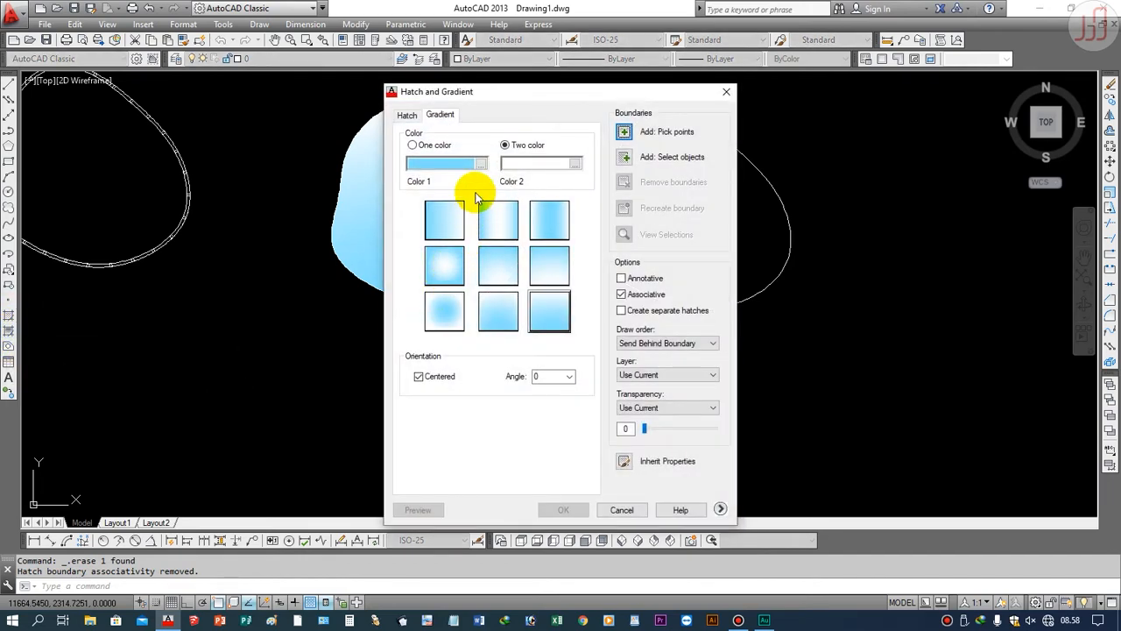
{"action": "left_click", "coordinate": [431, 262]}
{"action": "left_click", "coordinate": [541, 306]}
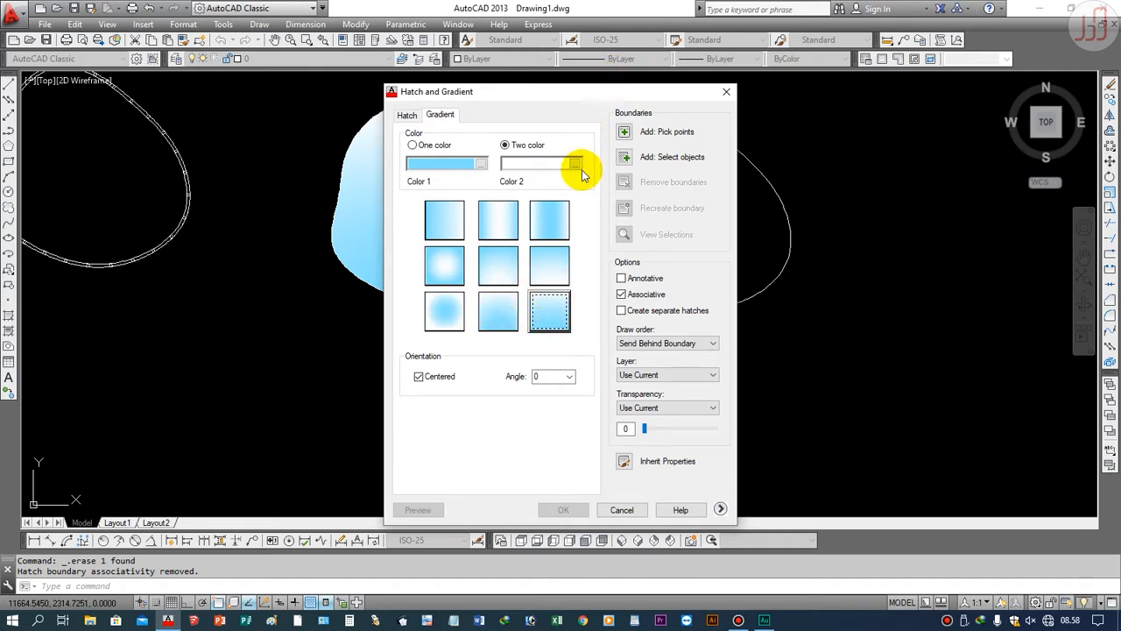
{"action": "left_click", "coordinate": [510, 313]}
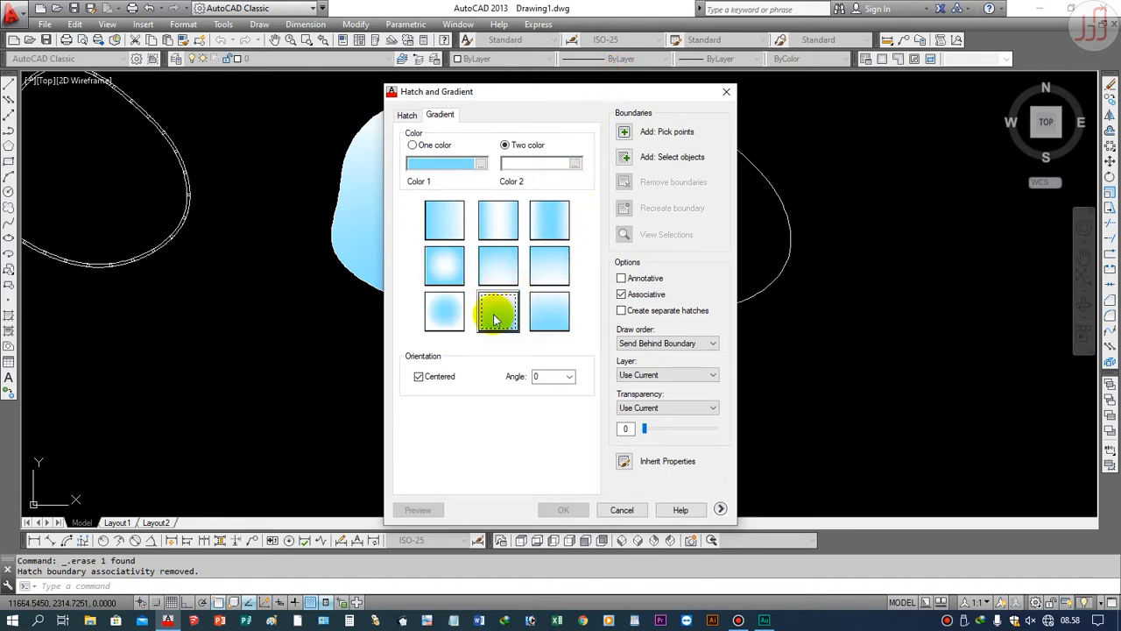
{"action": "left_click", "coordinate": [625, 133]}
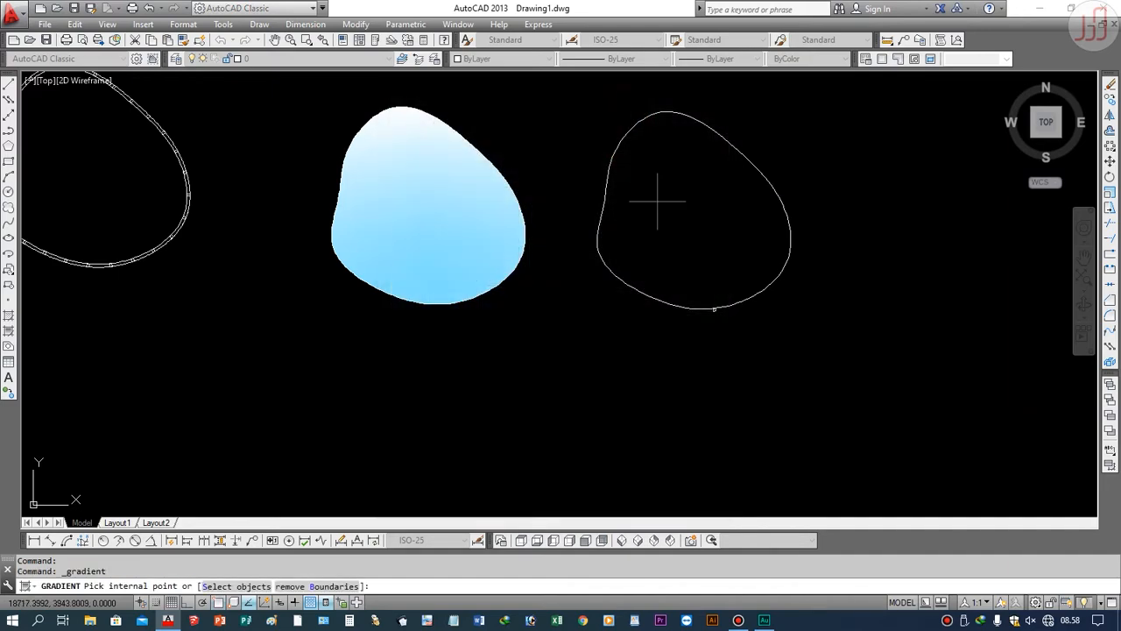
{"action": "left_click", "coordinate": [684, 218]}
{"action": "key", "text": "Return"}
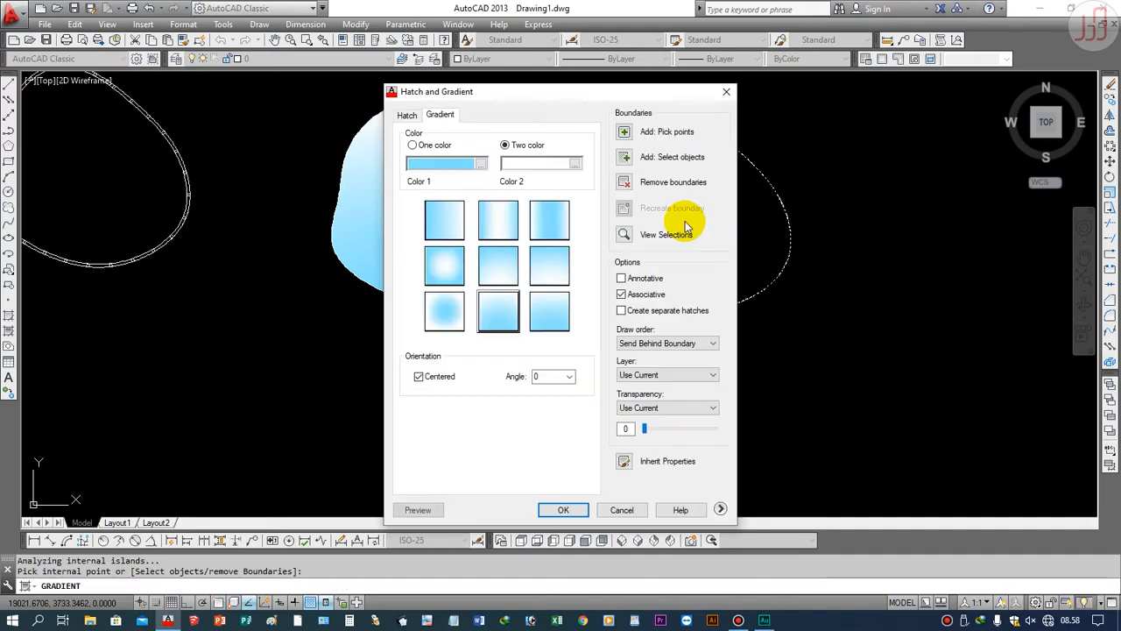
{"action": "left_click", "coordinate": [563, 509]}
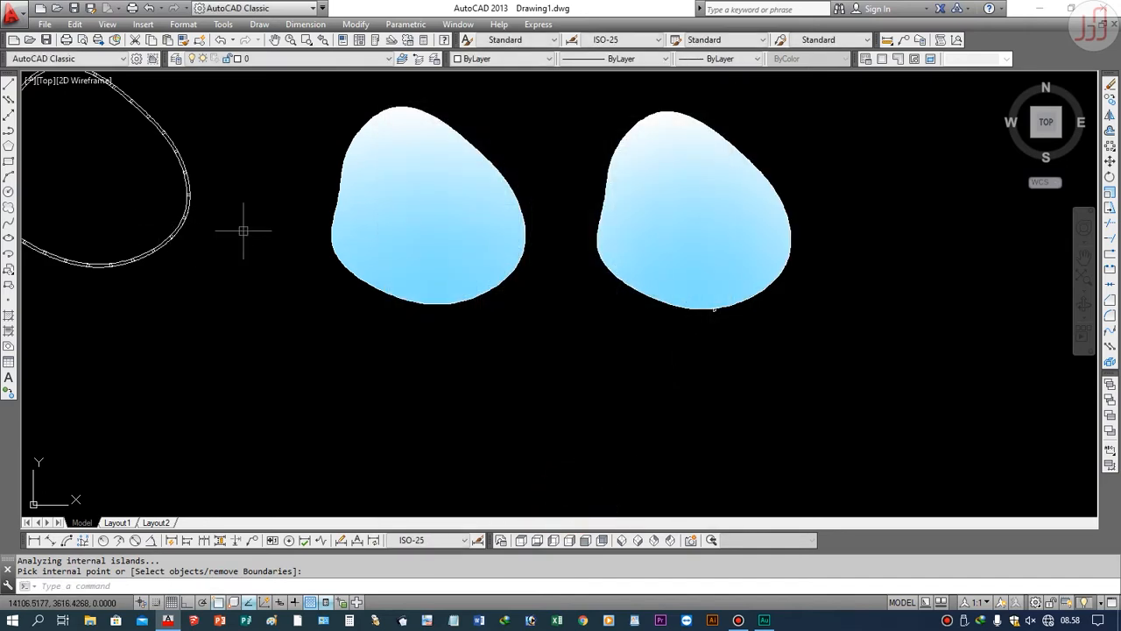
Step: Move the new gradient fill from the copy's small rectangle corner to the matching rectangle corner on the original large arrayed spline
{"action": "key", "text": "Return"}
{"action": "left_click", "coordinate": [684, 253]}
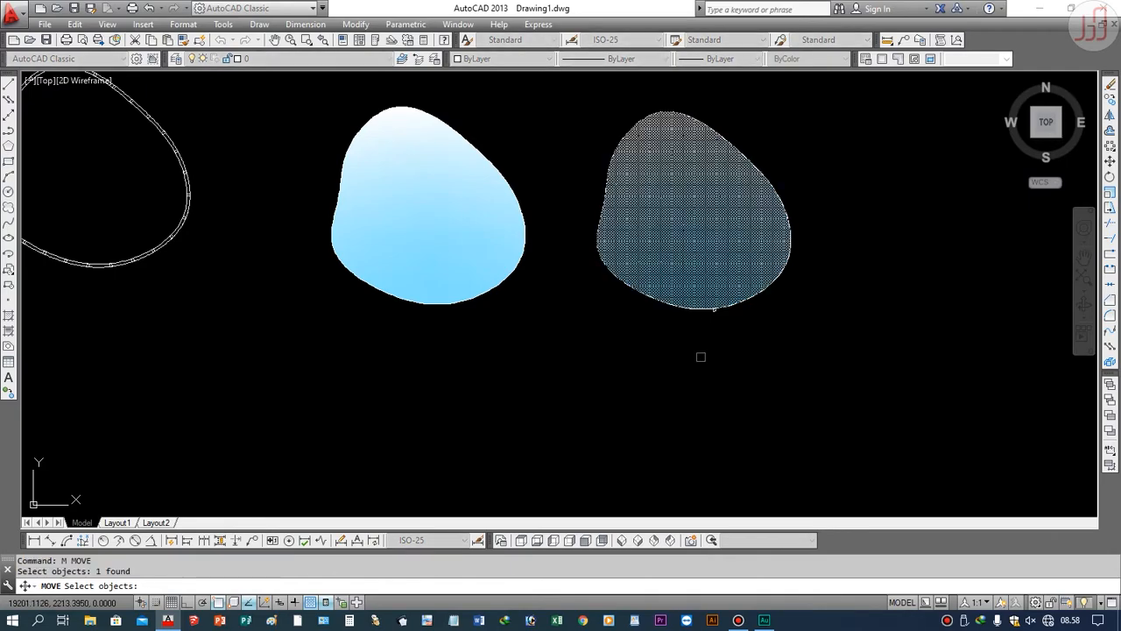
{"action": "scroll", "coordinate": [698, 356], "scroll_direction": "up", "scroll_amount": 5}
{"action": "key", "text": "Return"}
{"action": "left_click", "coordinate": [653, 253]}
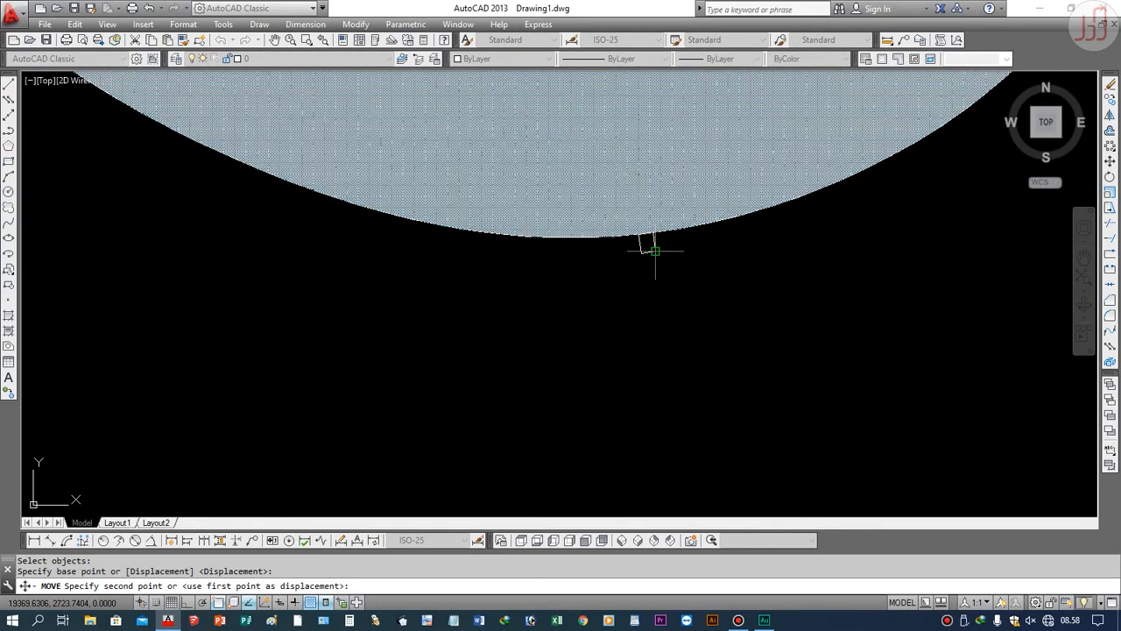
{"action": "scroll", "coordinate": [655, 256], "scroll_direction": "down", "scroll_amount": 5}
{"action": "scroll", "coordinate": [601, 237], "scroll_direction": "up", "scroll_amount": 6}
{"action": "scroll", "coordinate": [333, 221], "scroll_direction": "up", "scroll_amount": 3}
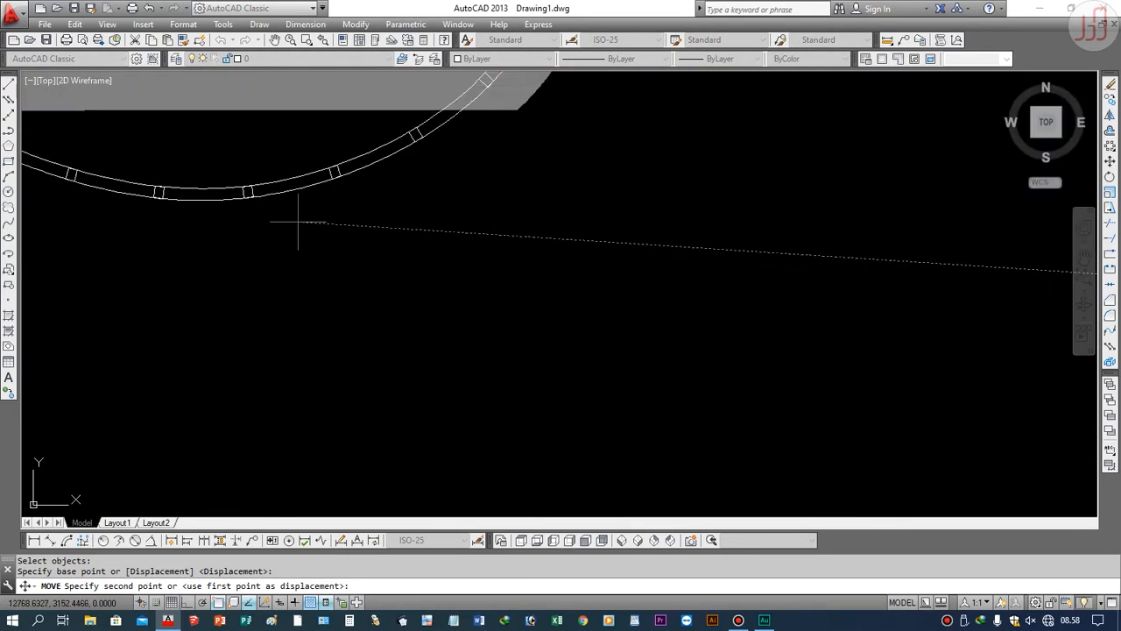
{"action": "left_click", "coordinate": [252, 194]}
Step: Examine how the moved gradient fits inside the large arrayed spline, and inspect the rectangles along the small spline
{"action": "scroll", "coordinate": [341, 262], "scroll_direction": "down", "scroll_amount": 4}
{"action": "scroll", "coordinate": [368, 250], "scroll_direction": "up", "scroll_amount": 5}
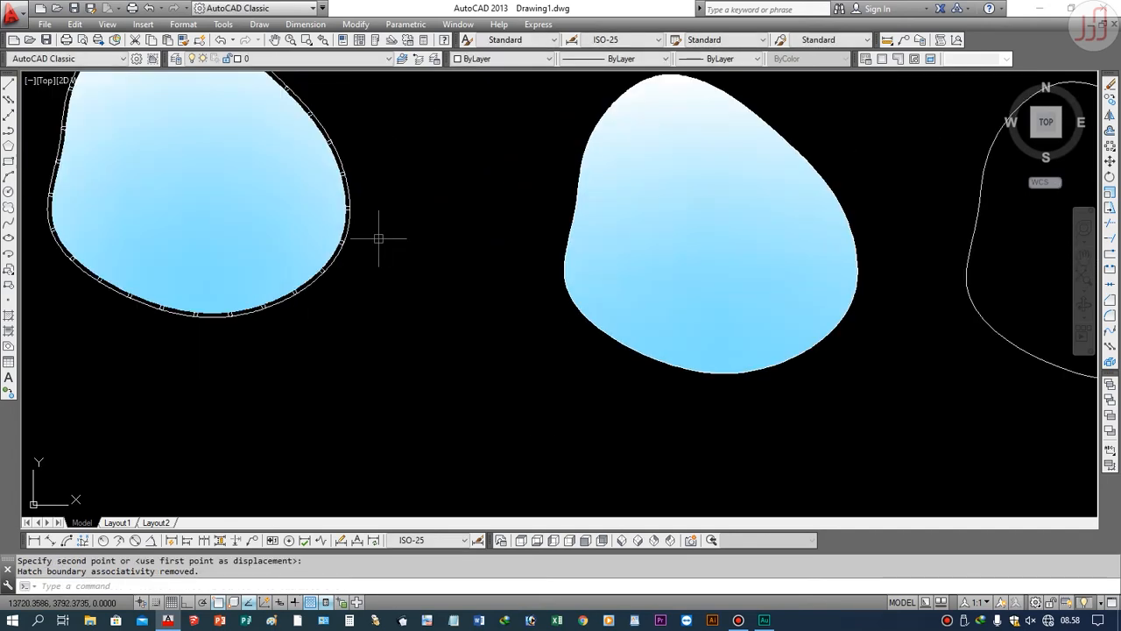
{"action": "scroll", "coordinate": [375, 292], "scroll_direction": "up", "scroll_amount": 2}
{"action": "scroll", "coordinate": [373, 295], "scroll_direction": "down", "scroll_amount": 6}
{"action": "scroll", "coordinate": [373, 295], "scroll_direction": "up", "scroll_amount": 1}
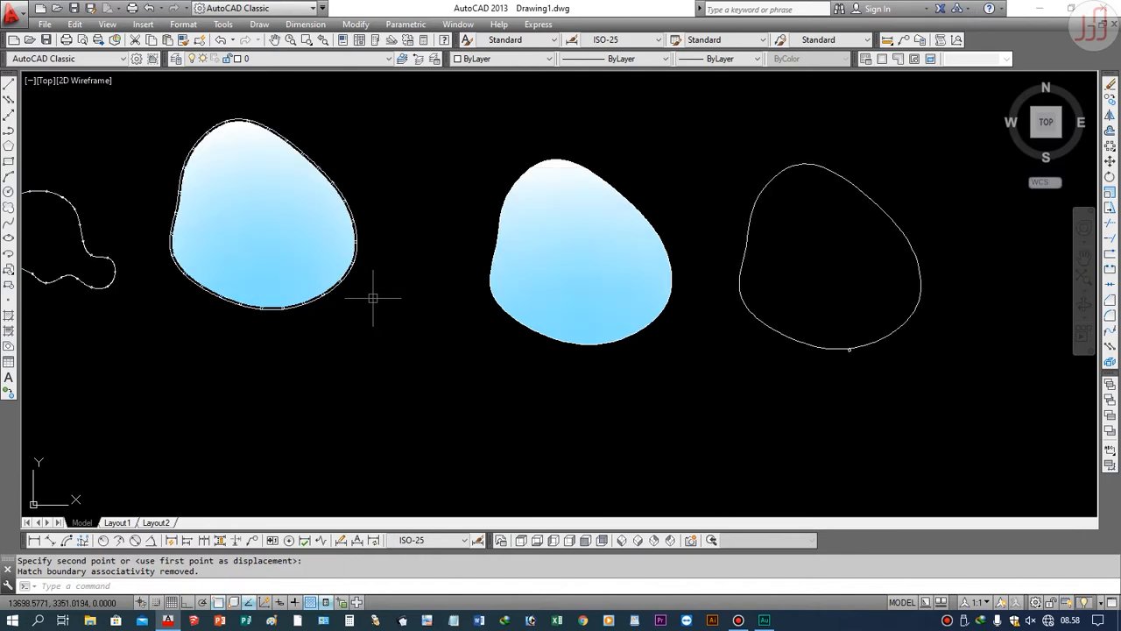
{"action": "scroll", "coordinate": [377, 302], "scroll_direction": "down", "scroll_amount": 3}
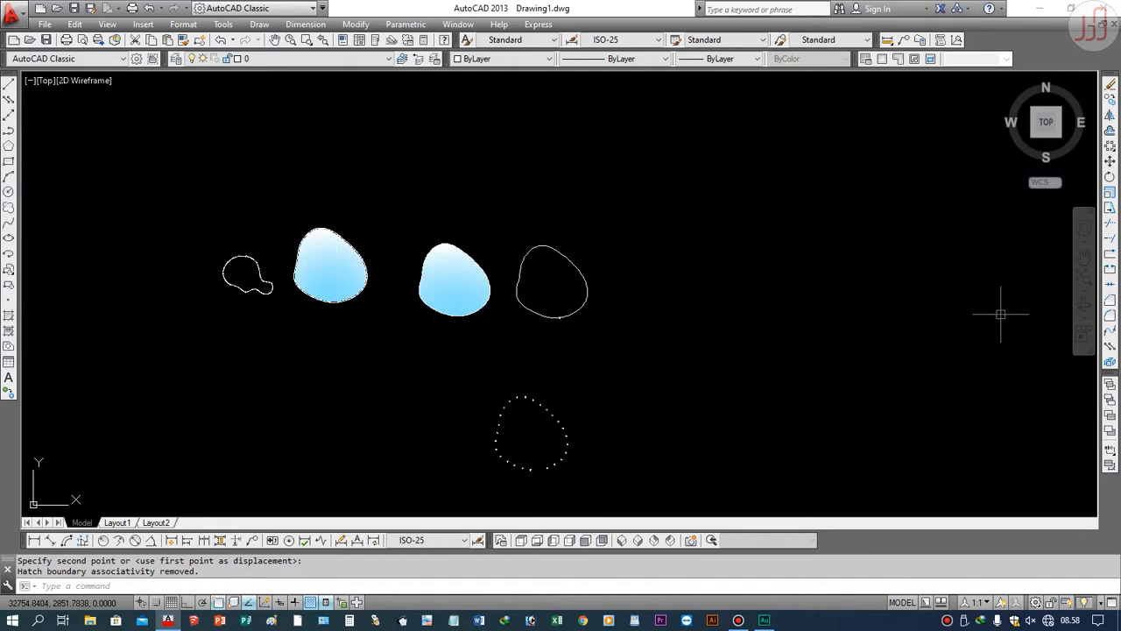
{"action": "scroll", "coordinate": [239, 291], "scroll_direction": "up", "scroll_amount": 6}
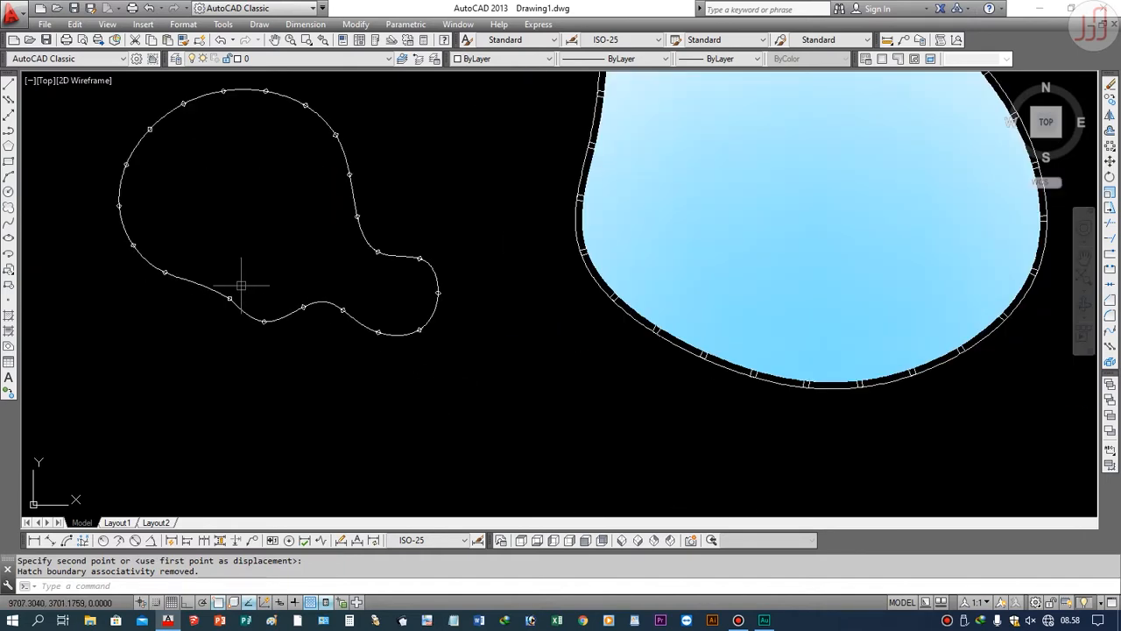
{"action": "scroll", "coordinate": [243, 292], "scroll_direction": "down", "scroll_amount": 4}
{"action": "scroll", "coordinate": [247, 287], "scroll_direction": "up", "scroll_amount": 4}
{"action": "scroll", "coordinate": [263, 351], "scroll_direction": "up", "scroll_amount": 4}
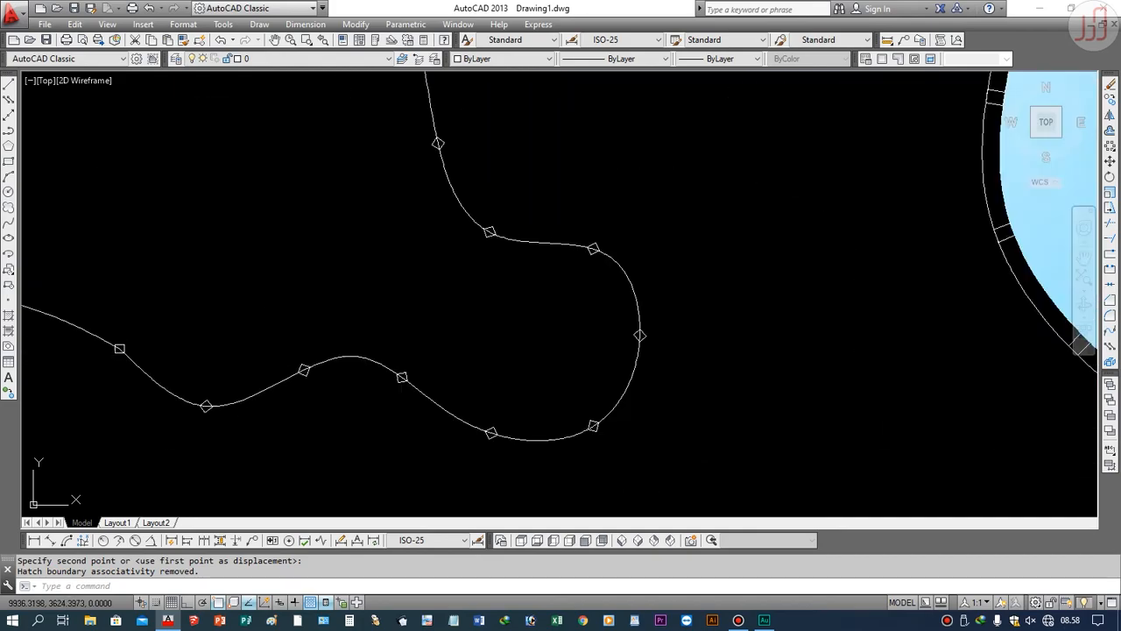
{"action": "scroll", "coordinate": [269, 358], "scroll_direction": "down", "scroll_amount": 2}
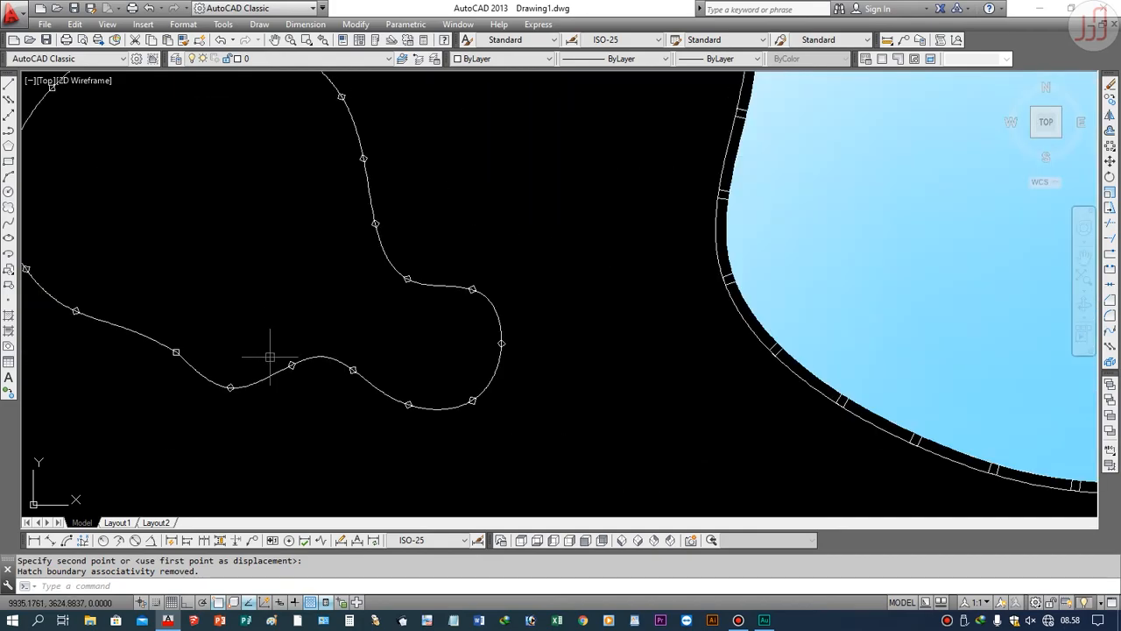
Step: Fill the small arrayed spline with the two-colour inverted hemispherical gradient, and erase that fill again
{"action": "left_click", "coordinate": [9, 333]}
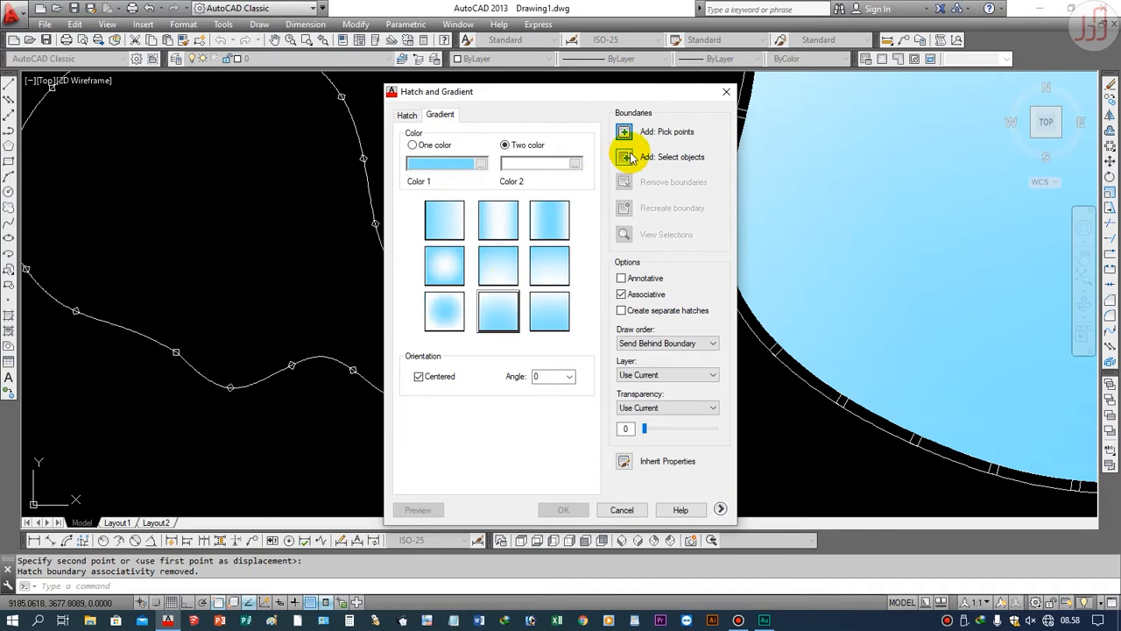
{"action": "left_click", "coordinate": [624, 131]}
{"action": "left_click", "coordinate": [234, 207]}
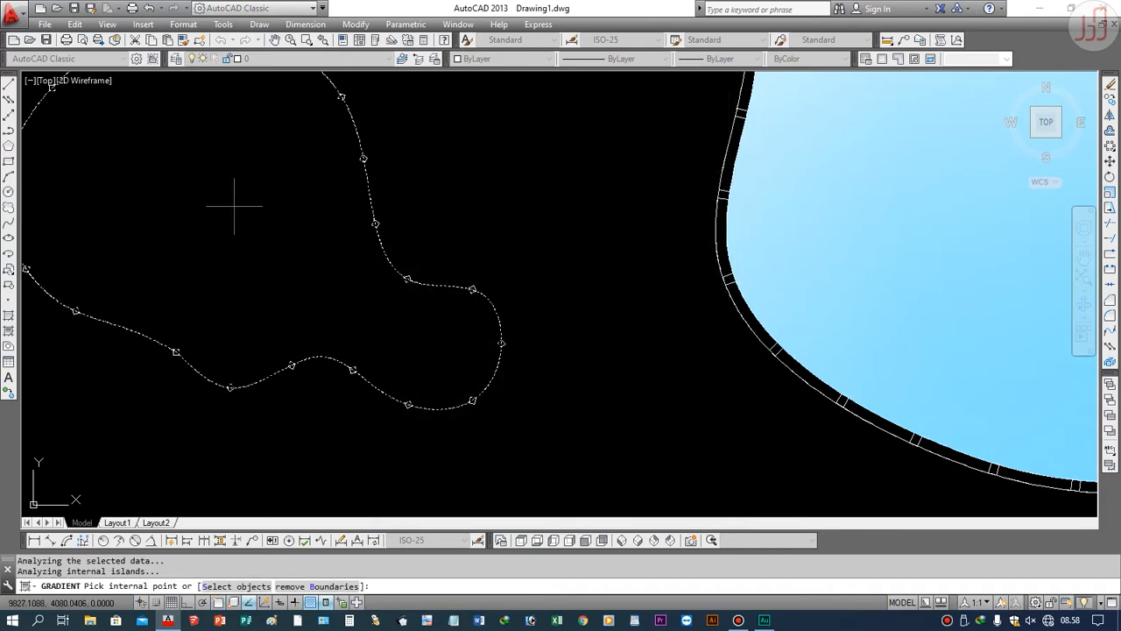
{"action": "key", "text": "Return"}
{"action": "key", "text": "Return"}
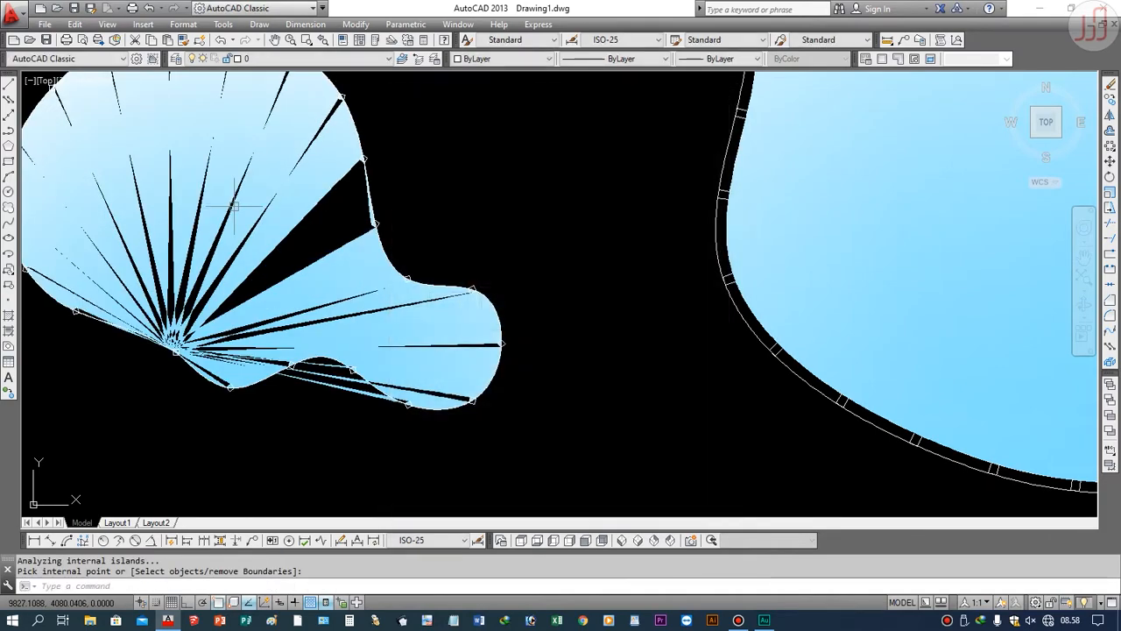
{"action": "left_click", "coordinate": [300, 219]}
{"action": "left_click", "coordinate": [271, 235]}
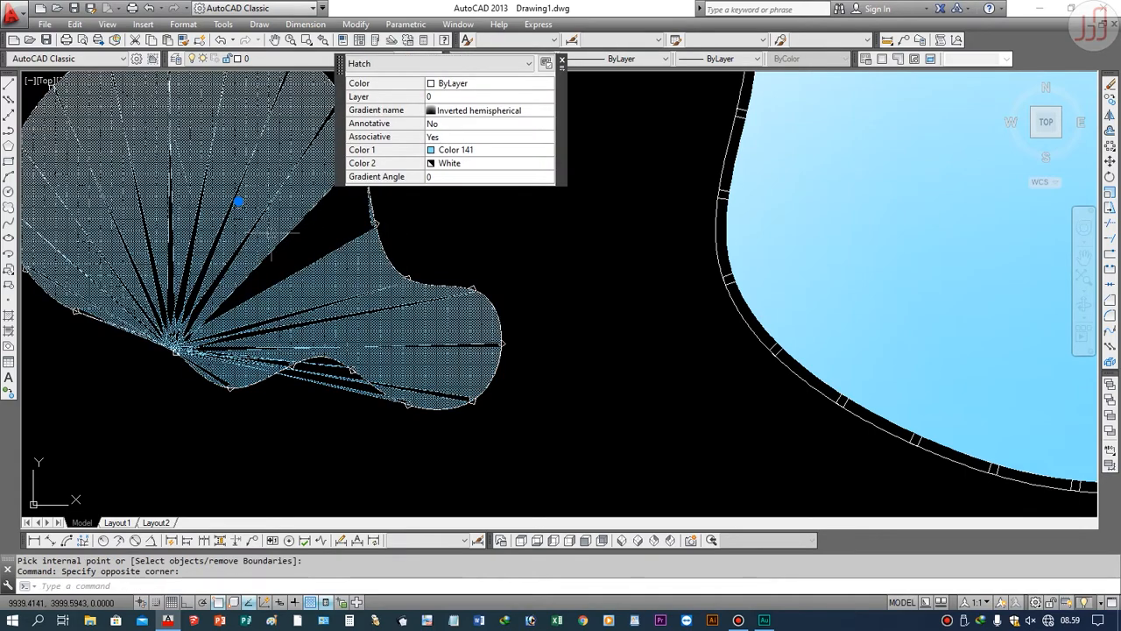
{"action": "key", "text": "Delete"}
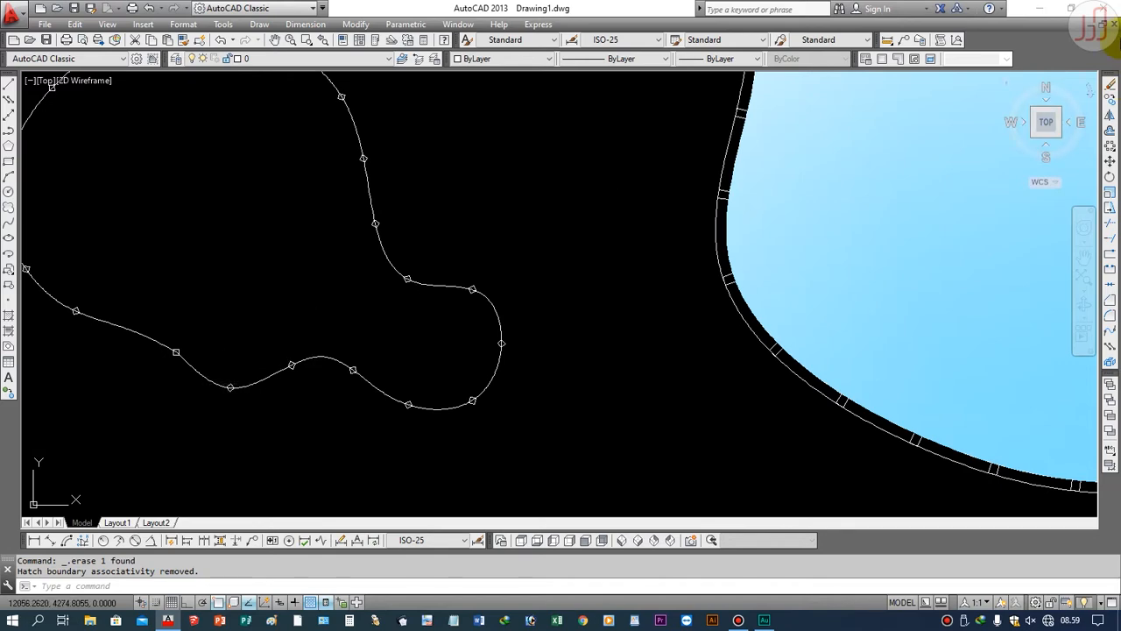
Step: Erase the small spline together with its rectangle array, and undo the erasure
{"action": "left_click", "coordinate": [1111, 83]}
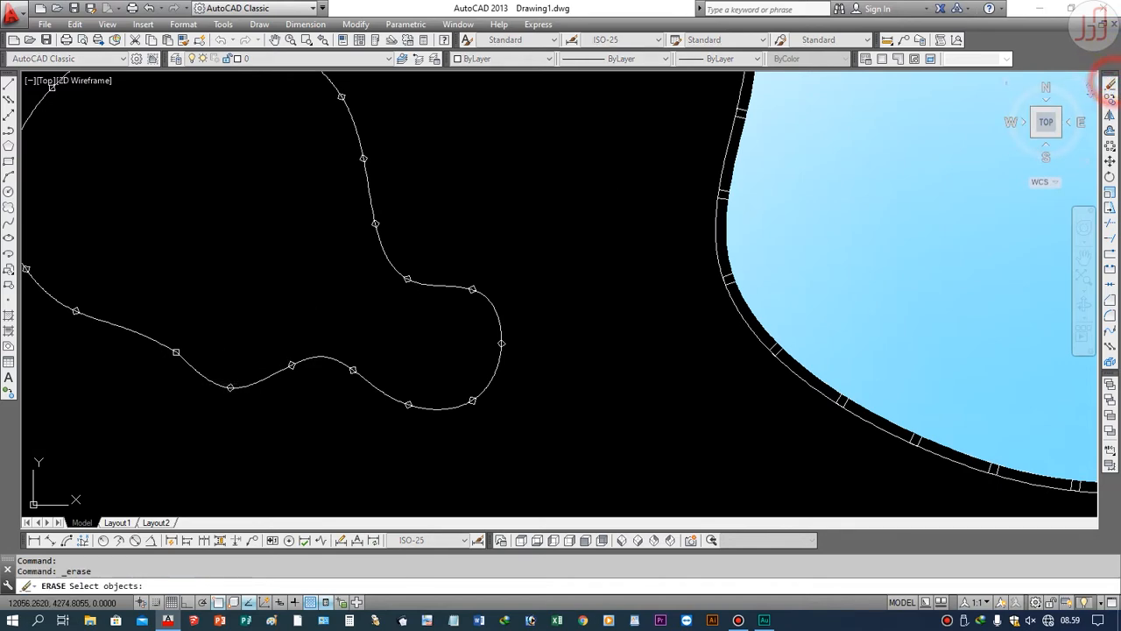
{"action": "left_click", "coordinate": [191, 412]}
{"action": "key", "text": "Return"}
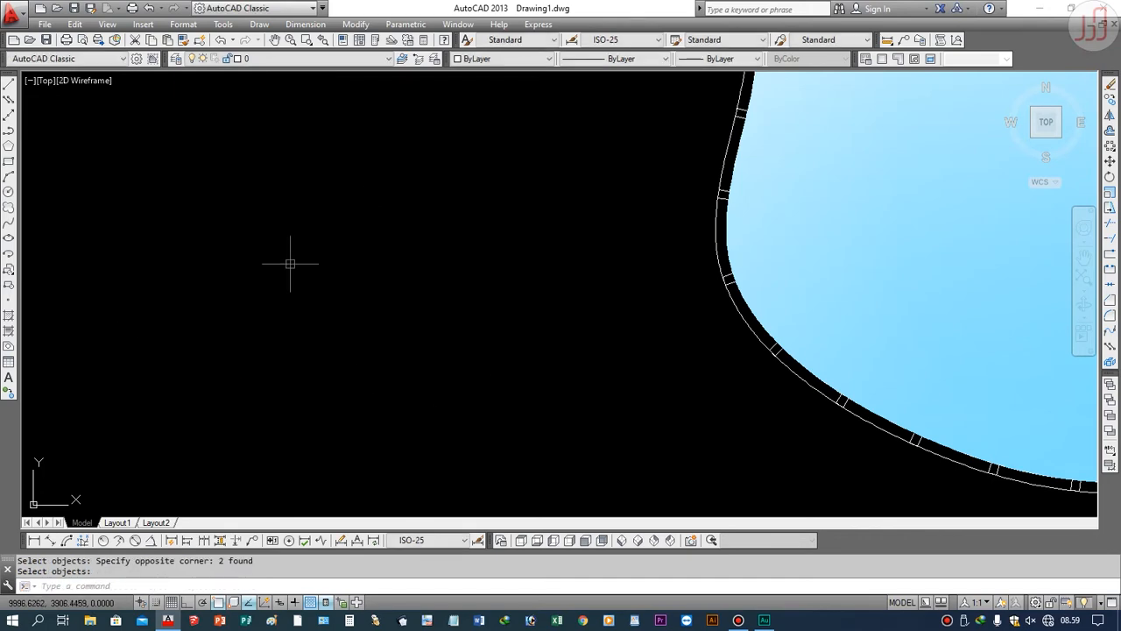
{"action": "key", "text": "Escape"}
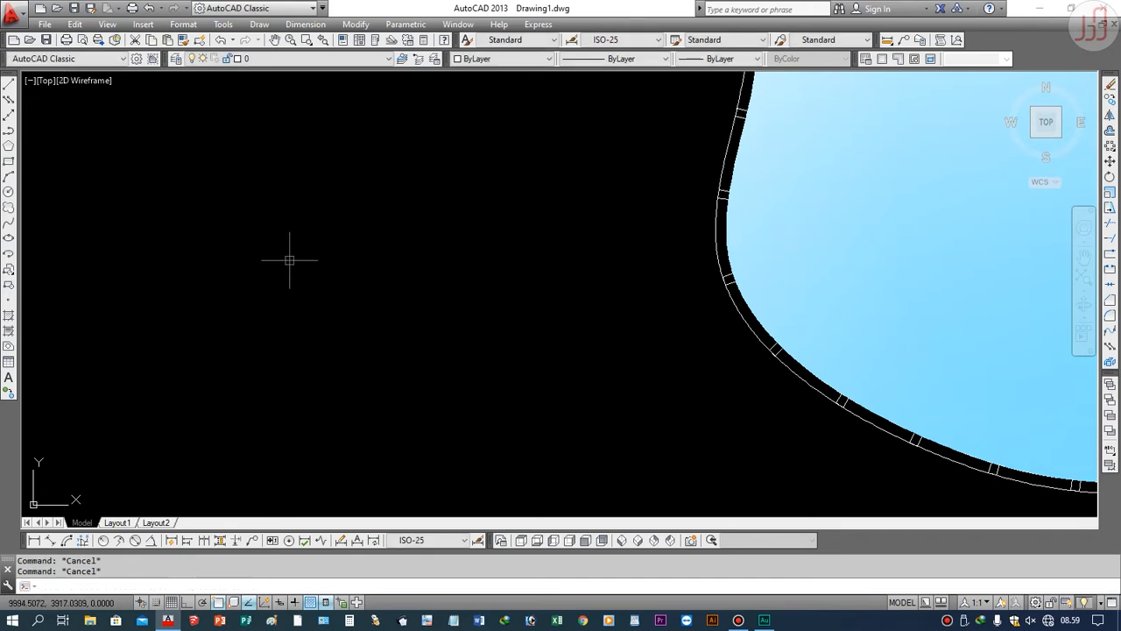
{"action": "key", "text": "ctrl+z"}
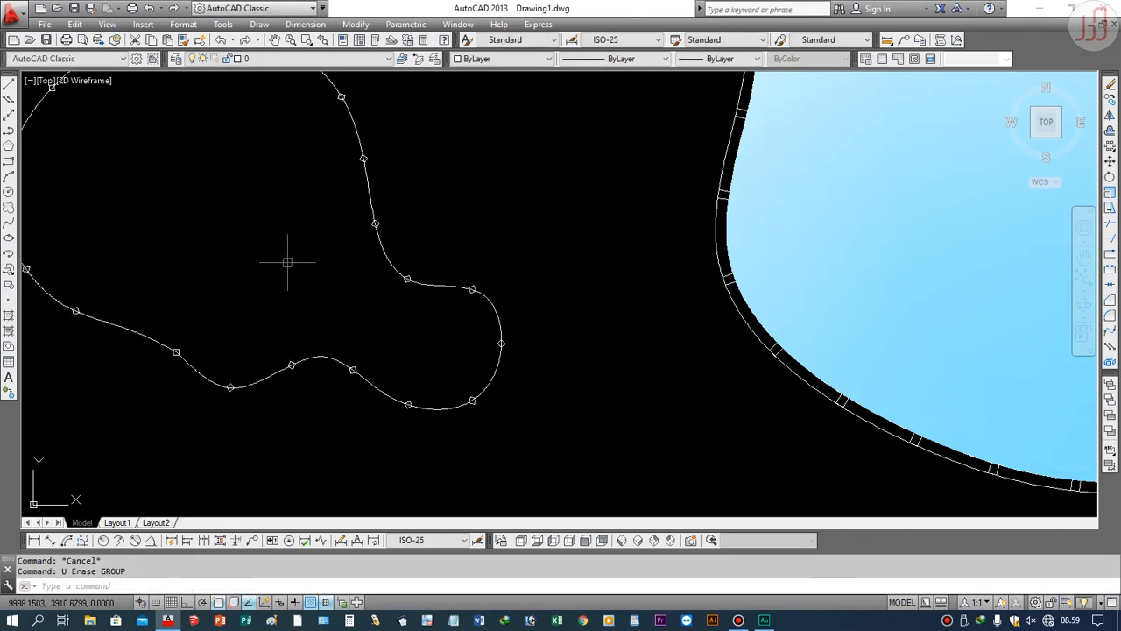
Step: Copy the small spline together with its path array of rectangles to the empty area just below the original
{"action": "left_click", "coordinate": [1109, 101]}
{"action": "left_click", "coordinate": [400, 430]}
{"action": "left_click", "coordinate": [289, 280]}
{"action": "key", "text": "Return"}
{"action": "left_click", "coordinate": [279, 272]}
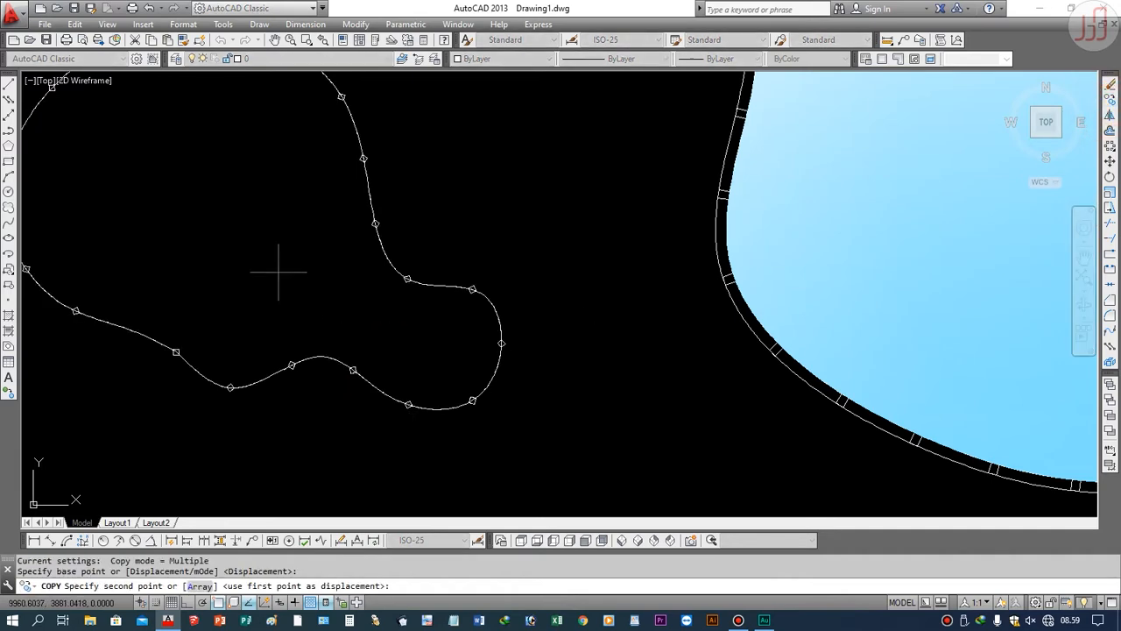
{"action": "scroll", "coordinate": [279, 271], "scroll_direction": "down", "scroll_amount": 5}
{"action": "left_click", "coordinate": [336, 406]}
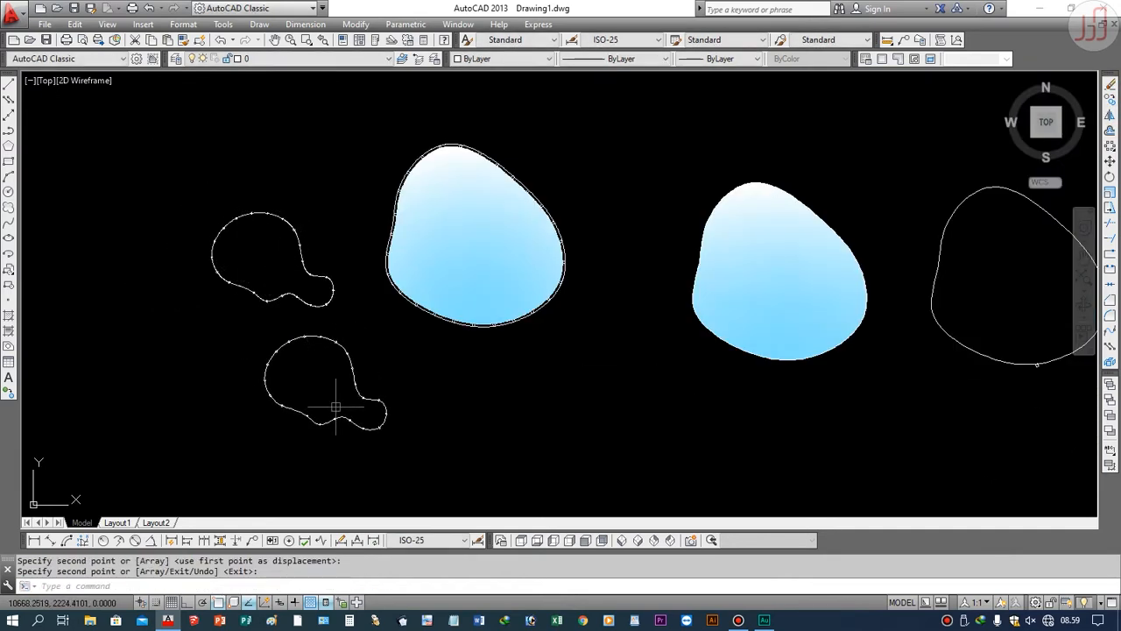
{"action": "scroll", "coordinate": [336, 406], "scroll_direction": "up", "scroll_amount": 5}
{"action": "key", "text": "Return"}
Step: Explode the copied small path array of rectangles with its spline included in the selection
{"action": "left_click", "coordinate": [571, 463]}
{"action": "left_click", "coordinate": [399, 400]}
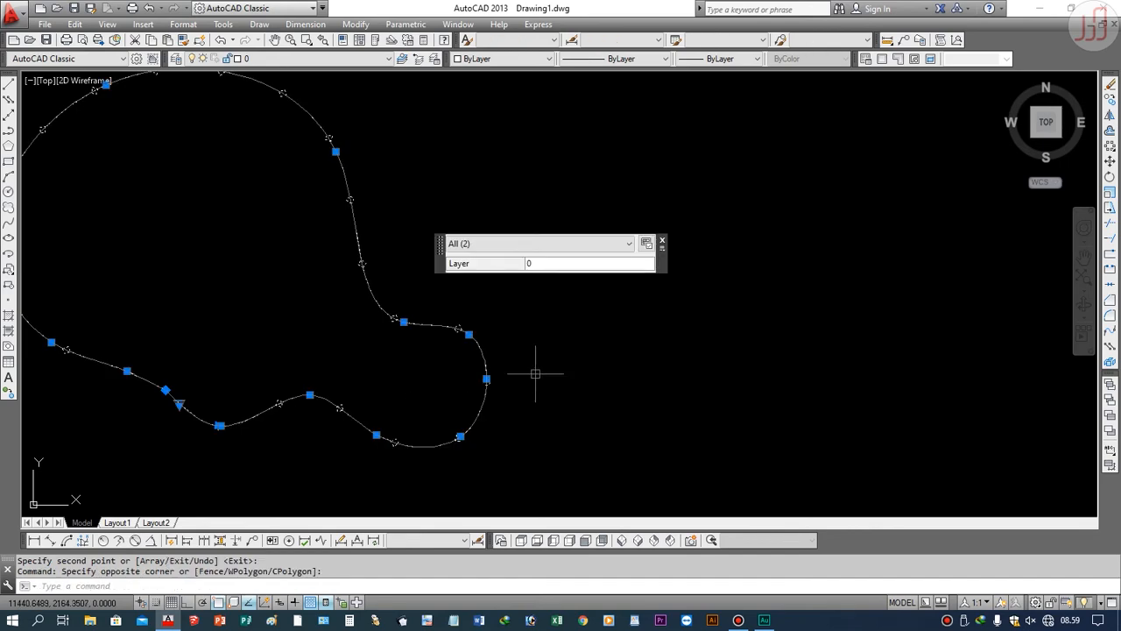
{"action": "left_click", "coordinate": [1110, 363]}
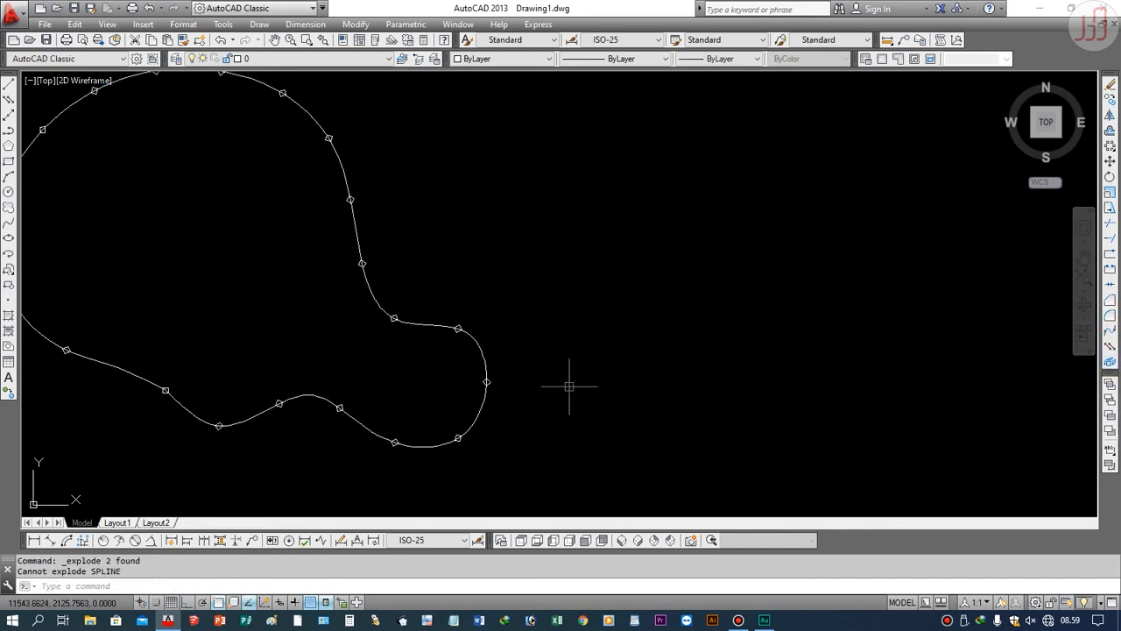
Step: Move the copied small spline with the one rectangle near its lower-left bend to the empty area beside the remaining rectangles
{"action": "scroll", "coordinate": [371, 422], "scroll_direction": "up", "scroll_amount": 2}
{"action": "left_click", "coordinate": [359, 419]}
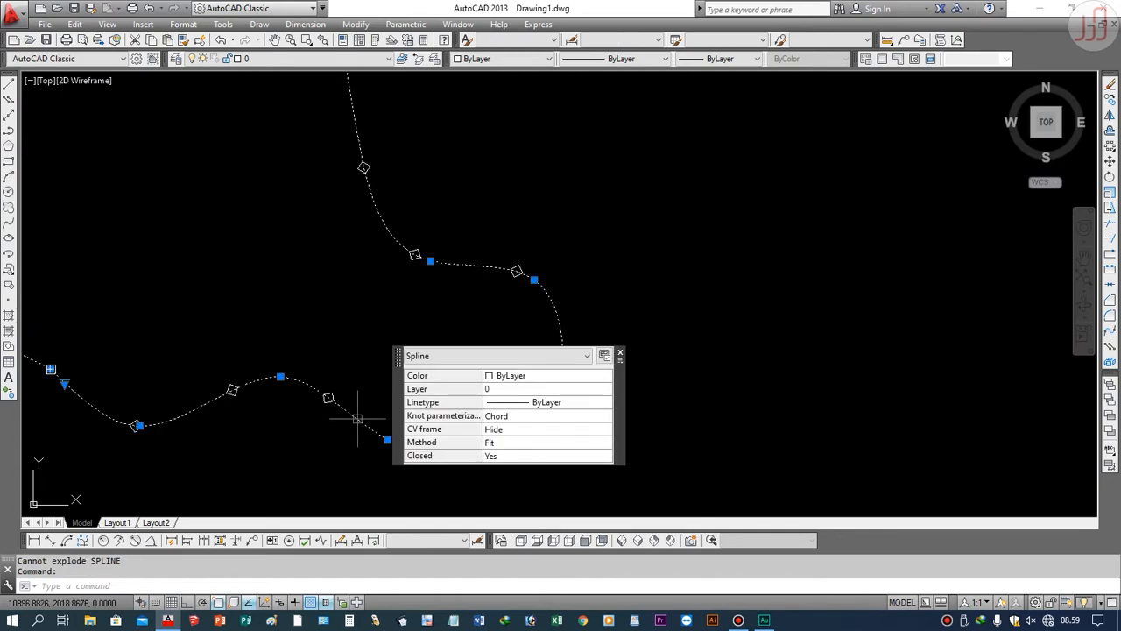
{"action": "scroll", "coordinate": [499, 290], "scroll_direction": "down", "scroll_amount": 3}
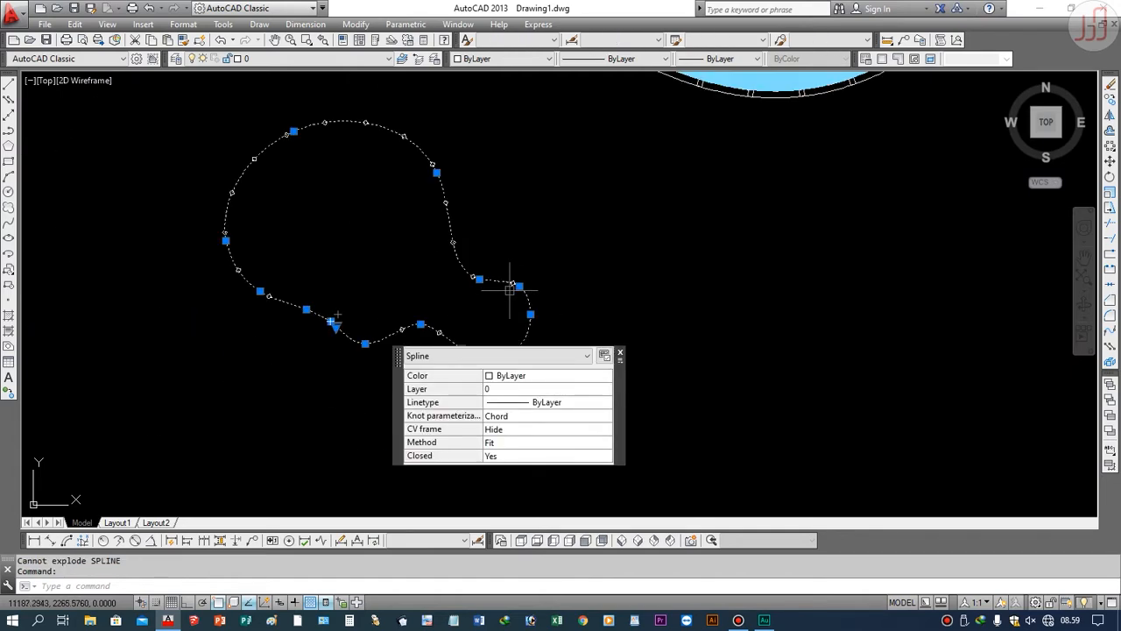
{"action": "scroll", "coordinate": [261, 306], "scroll_direction": "up", "scroll_amount": 5}
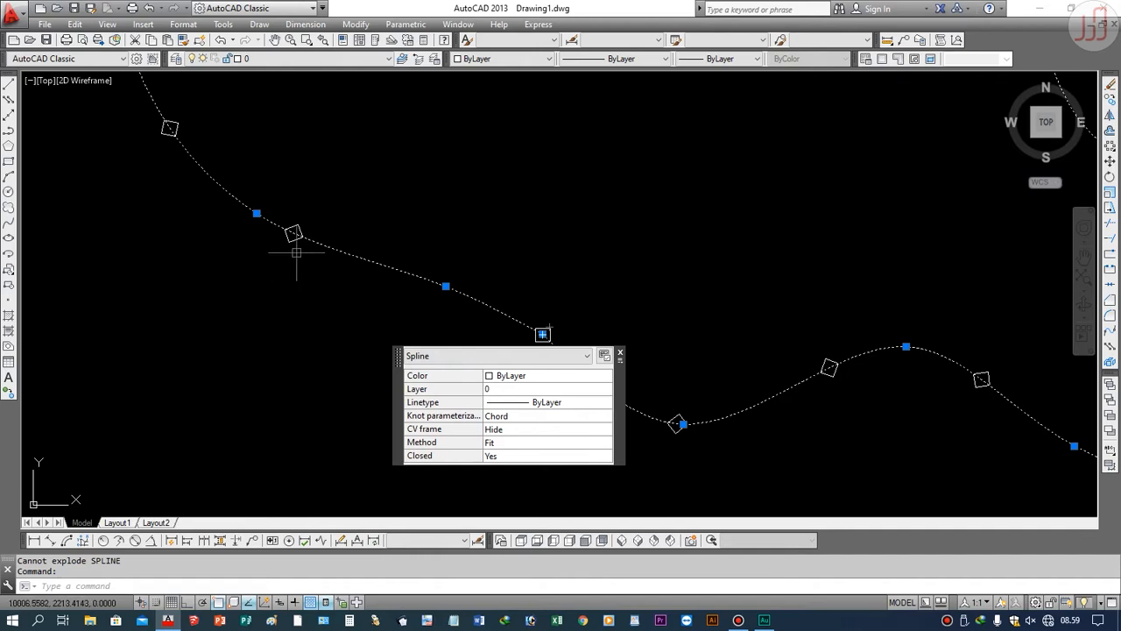
{"action": "left_click", "coordinate": [294, 235]}
{"action": "mouse_move", "coordinate": [293, 233]}
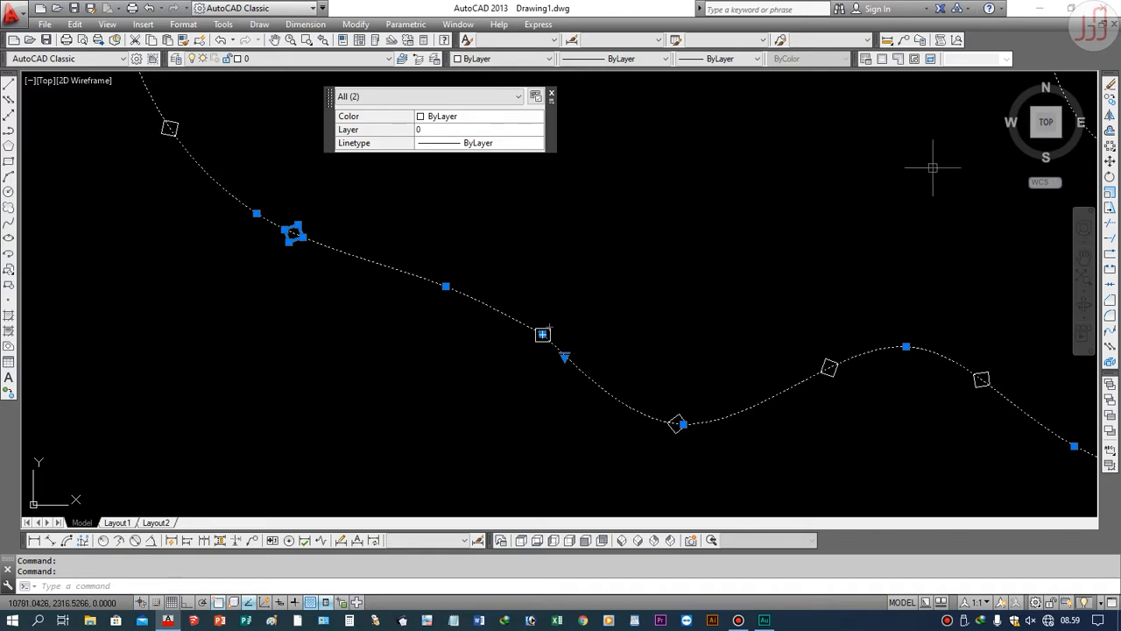
{"action": "left_click", "coordinate": [1109, 166]}
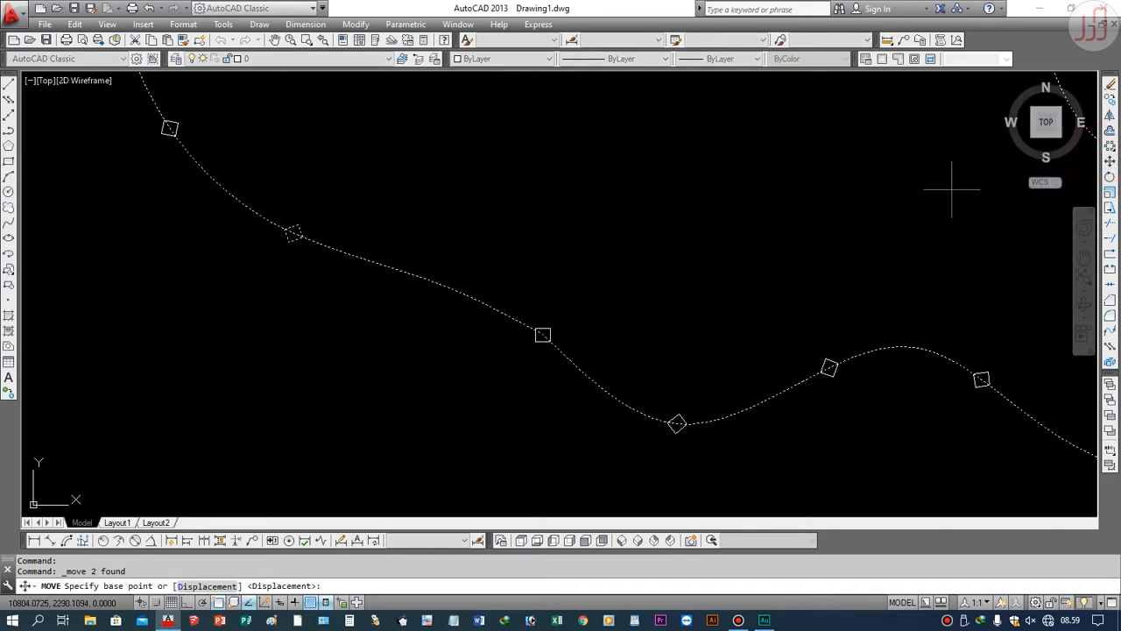
{"action": "left_click", "coordinate": [751, 244]}
{"action": "scroll", "coordinate": [510, 272], "scroll_direction": "down", "scroll_amount": 3}
{"action": "scroll", "coordinate": [510, 272], "scroll_direction": "down", "scroll_amount": 2}
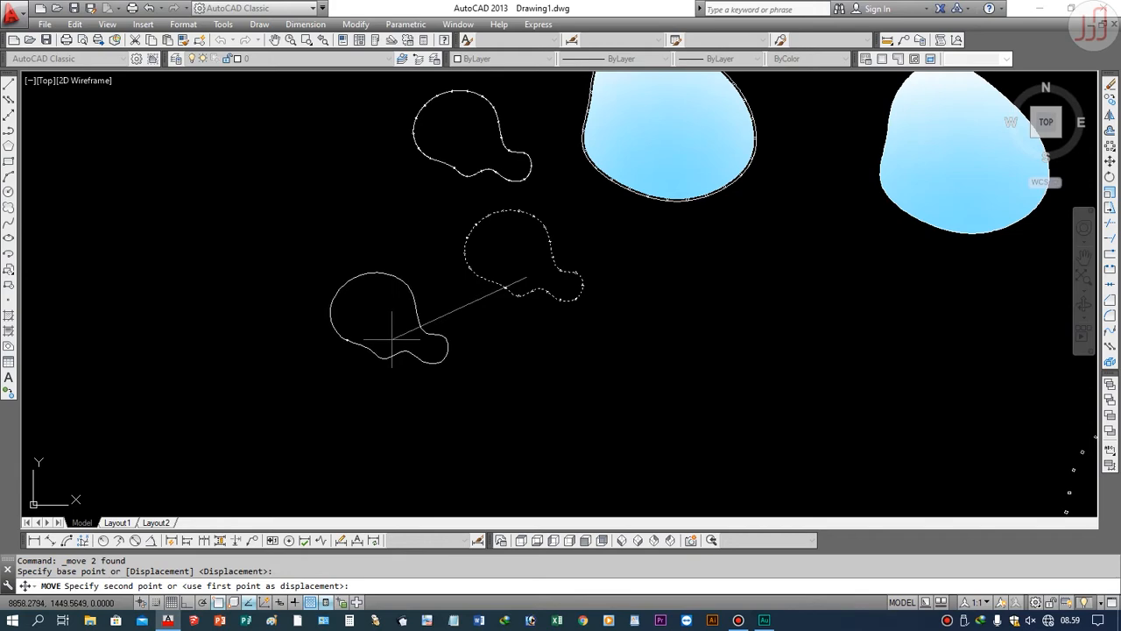
{"action": "left_click", "coordinate": [392, 338]}
Step: Erase all the loose exploded rectangles left behind by the moved spline copy
{"action": "left_click", "coordinate": [653, 336]}
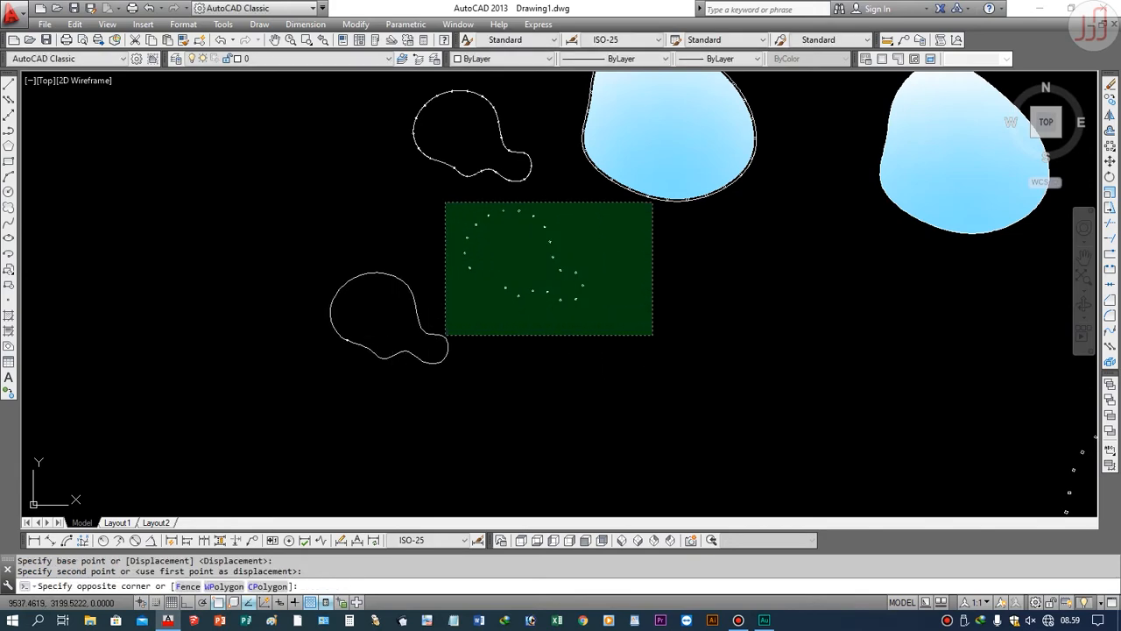
{"action": "left_click", "coordinate": [445, 203]}
{"action": "key", "text": "Delete"}
{"action": "scroll", "coordinate": [386, 294], "scroll_direction": "up", "scroll_amount": 4}
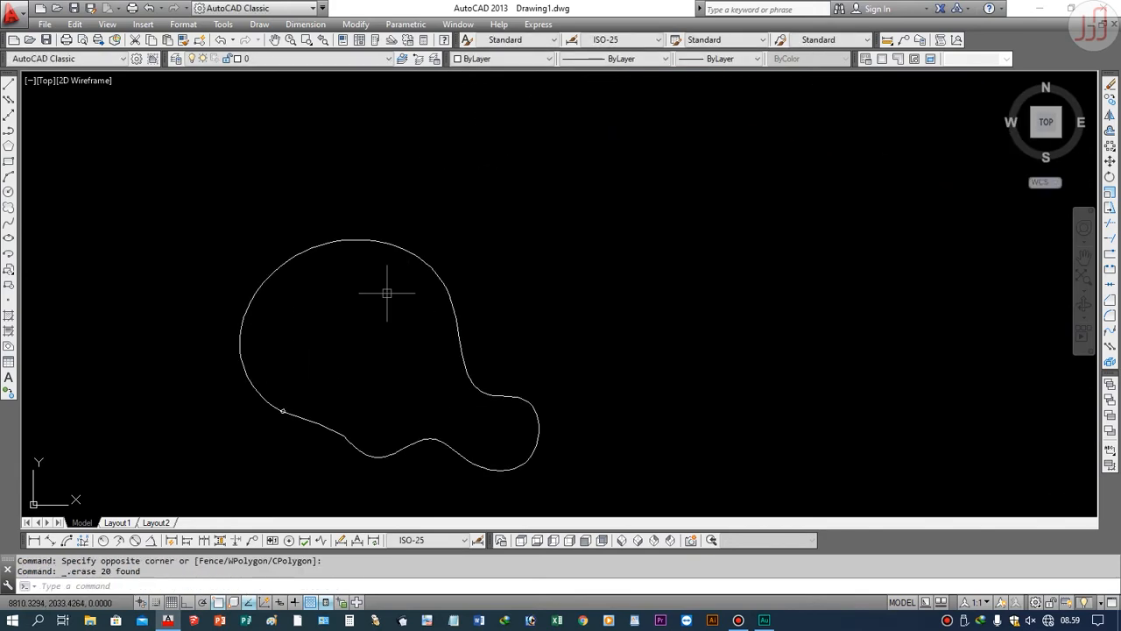
Step: Examine the original small arrayed spline in comparison with its stripped copy
{"action": "scroll", "coordinate": [386, 293], "scroll_direction": "down", "scroll_amount": 4}
{"action": "scroll", "coordinate": [429, 193], "scroll_direction": "up", "scroll_amount": 3}
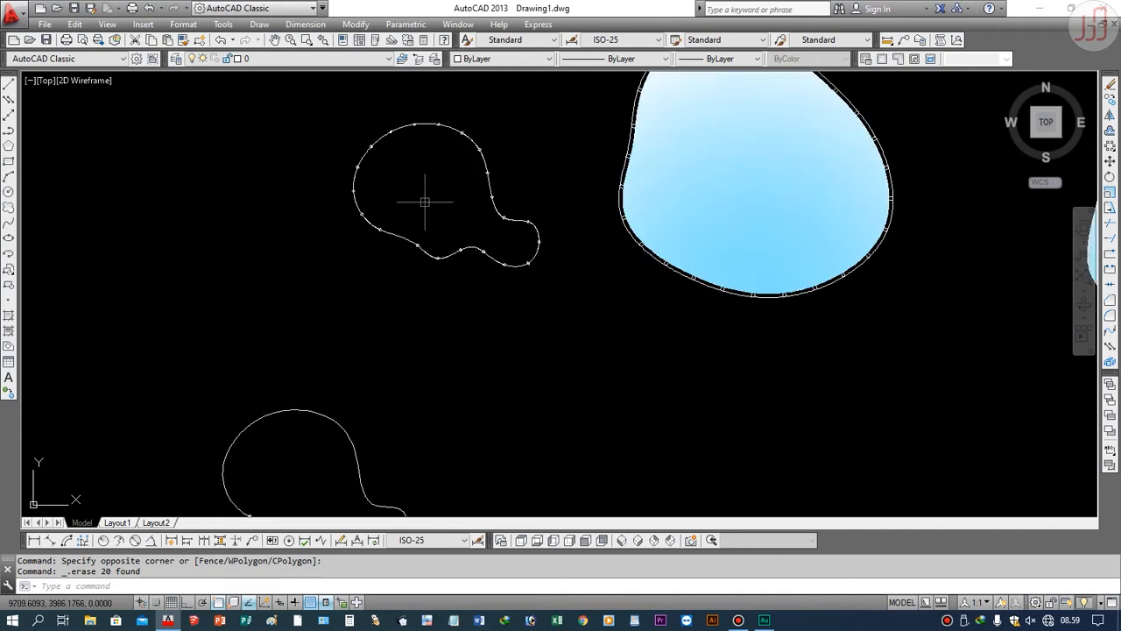
{"action": "scroll", "coordinate": [425, 202], "scroll_direction": "up", "scroll_amount": 2}
{"action": "left_click", "coordinate": [369, 260]}
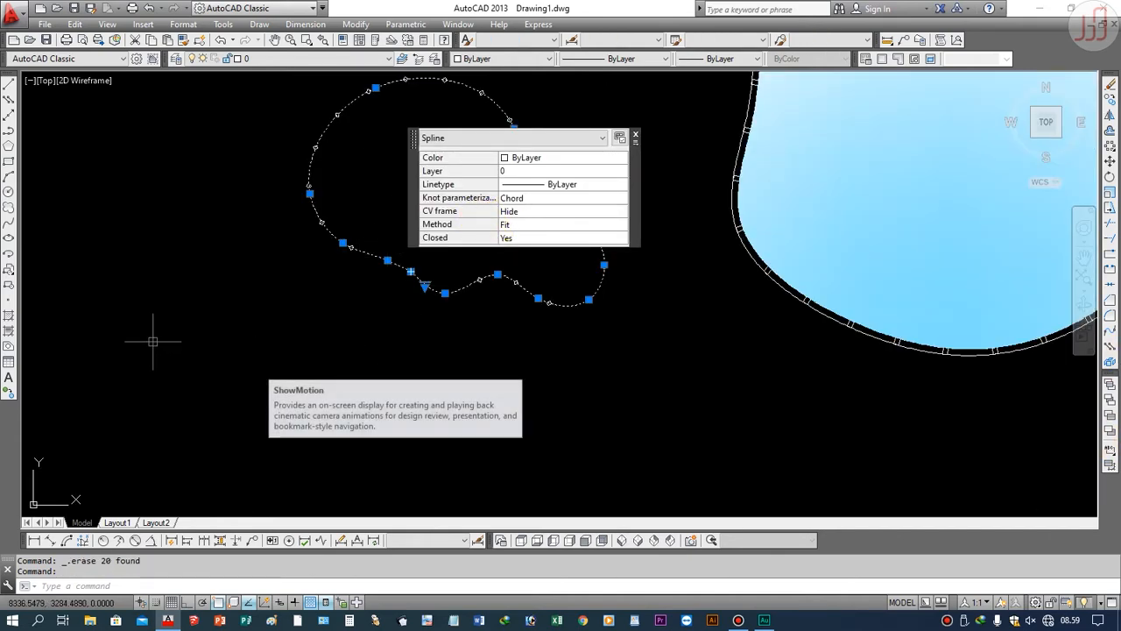
{"action": "key", "text": "Escape"}
{"action": "key", "text": "Escape"}
{"action": "scroll", "coordinate": [329, 149], "scroll_direction": "down", "scroll_amount": 5}
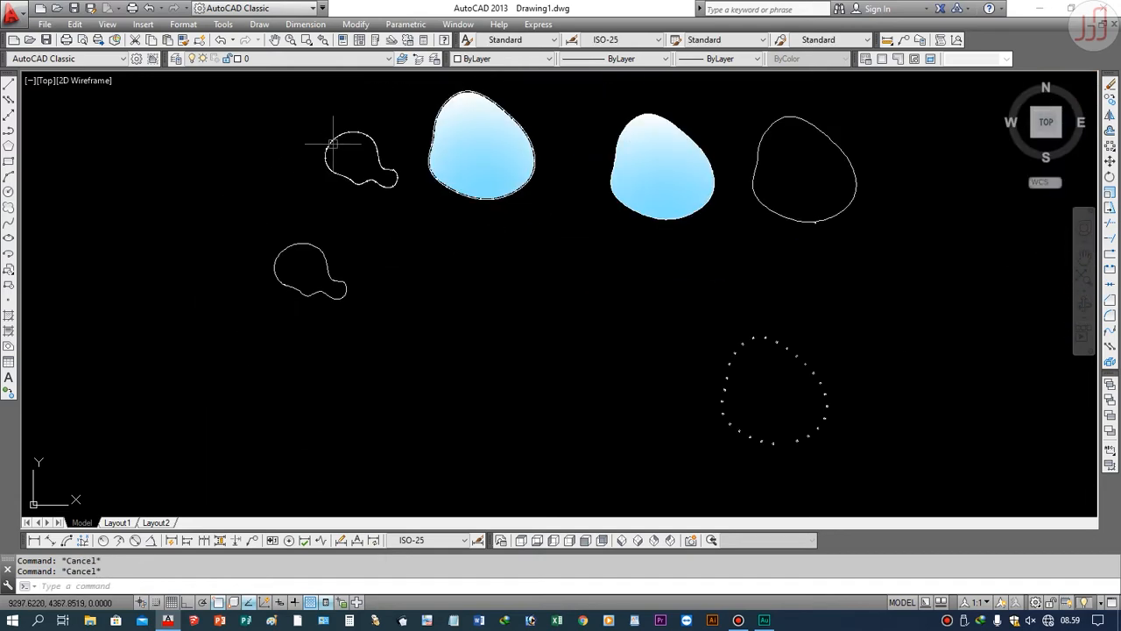
{"action": "scroll", "coordinate": [333, 143], "scroll_direction": "down", "scroll_amount": 2}
Step: Move the remaining rectangle off the copied spline, from its upper-right corner to its lower-left corner
{"action": "scroll", "coordinate": [306, 235], "scroll_direction": "up", "scroll_amount": 10}
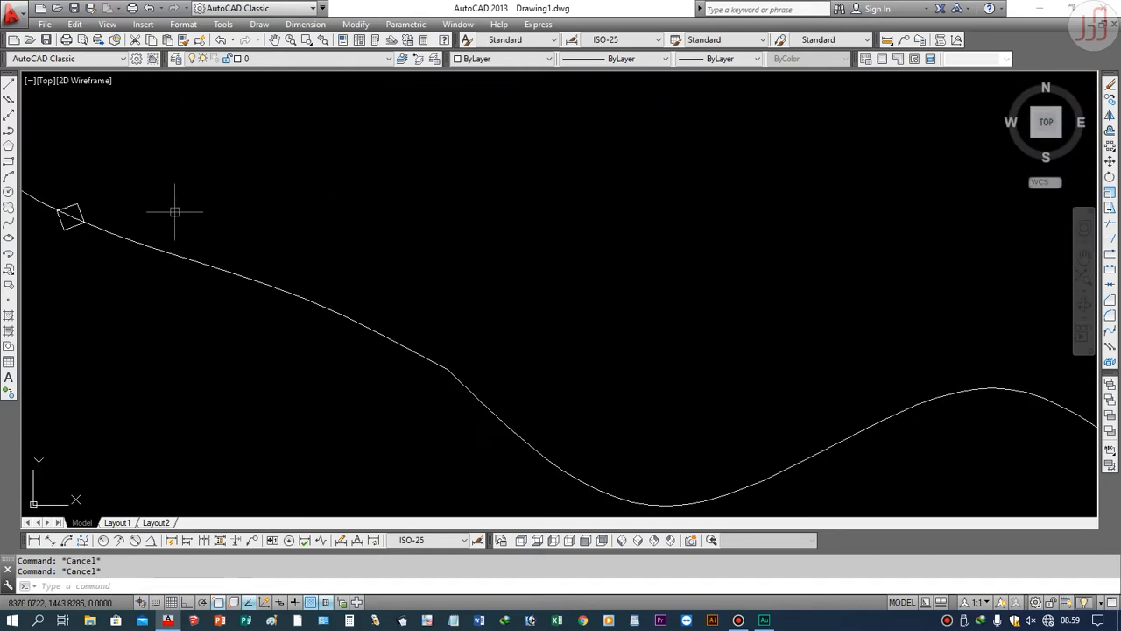
{"action": "scroll", "coordinate": [179, 223], "scroll_direction": "down", "scroll_amount": 3}
{"action": "scroll", "coordinate": [219, 158], "scroll_direction": "up", "scroll_amount": 3}
{"action": "scroll", "coordinate": [254, 184], "scroll_direction": "down", "scroll_amount": 3}
{"action": "scroll", "coordinate": [236, 149], "scroll_direction": "up", "scroll_amount": 2}
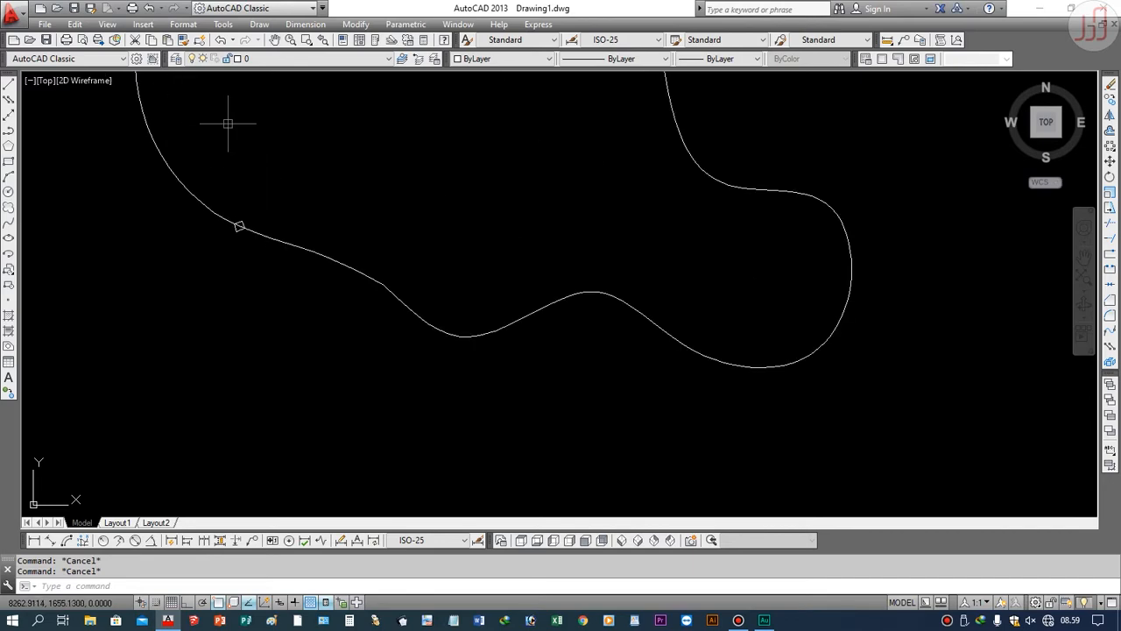
{"action": "scroll", "coordinate": [228, 124], "scroll_direction": "down", "scroll_amount": 4}
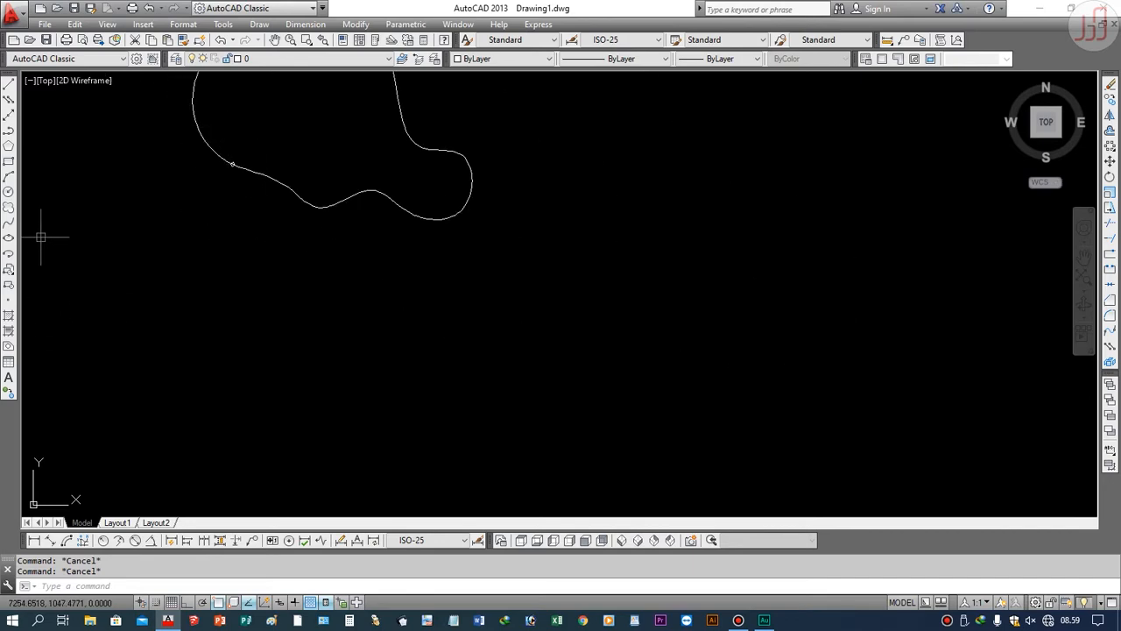
{"action": "scroll", "coordinate": [228, 167], "scroll_direction": "up", "scroll_amount": 8}
{"action": "scroll", "coordinate": [250, 188], "scroll_direction": "down", "scroll_amount": 2}
{"action": "scroll", "coordinate": [235, 132], "scroll_direction": "up", "scroll_amount": 5}
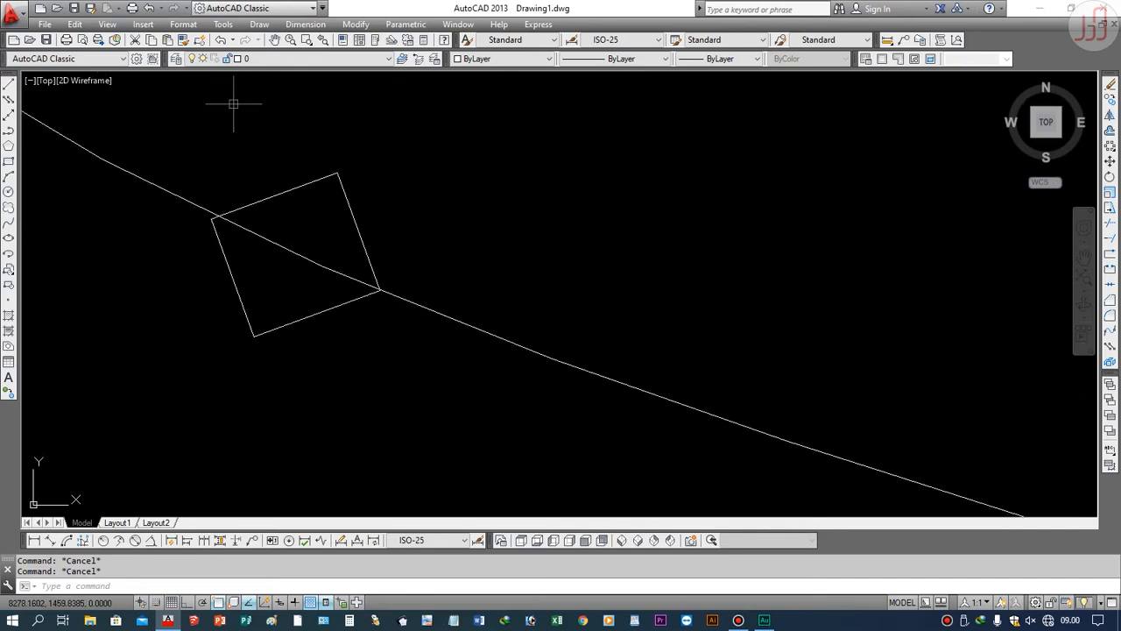
{"action": "key", "text": "Return"}
{"action": "left_click", "coordinate": [268, 196]}
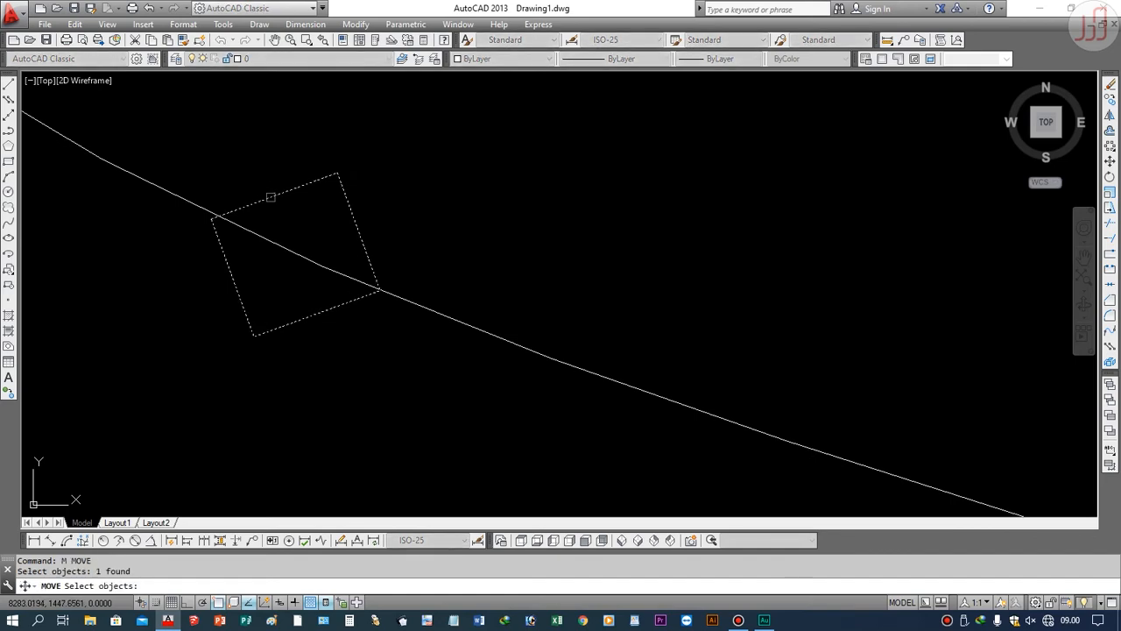
{"action": "key", "text": "Return"}
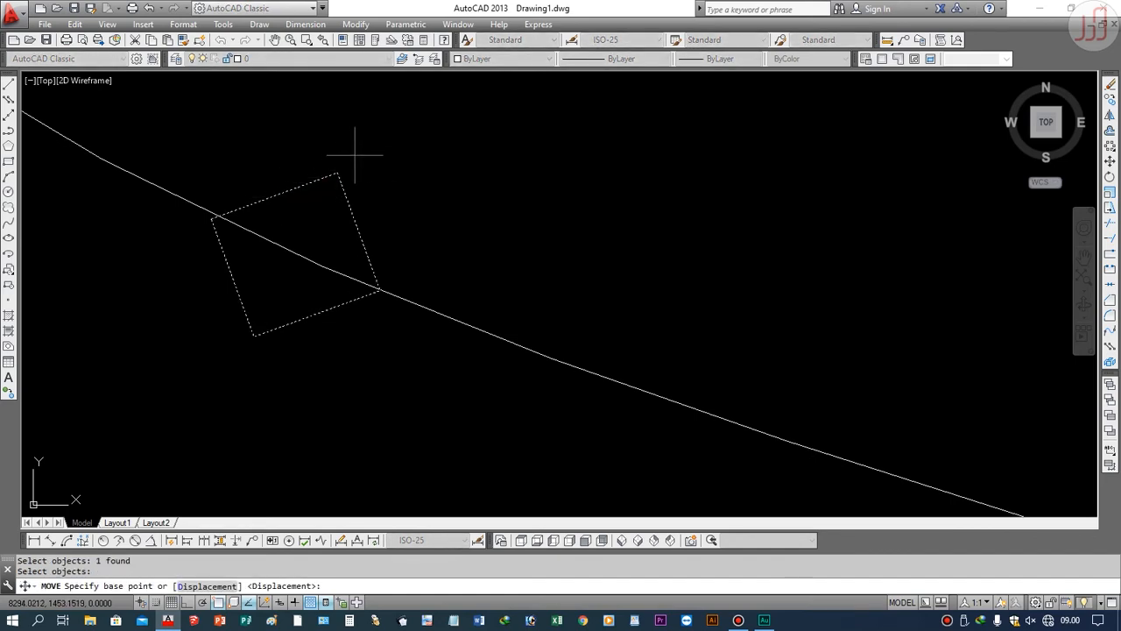
{"action": "left_click", "coordinate": [336, 174]}
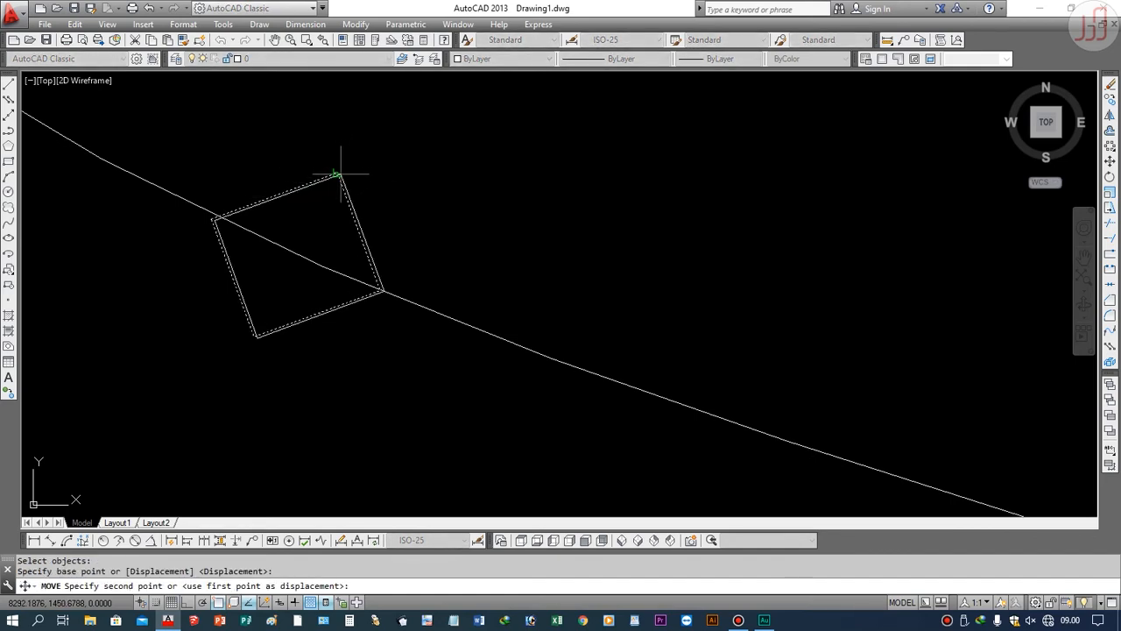
{"action": "left_click", "coordinate": [251, 334]}
{"action": "scroll", "coordinate": [280, 258], "scroll_direction": "down", "scroll_amount": 10}
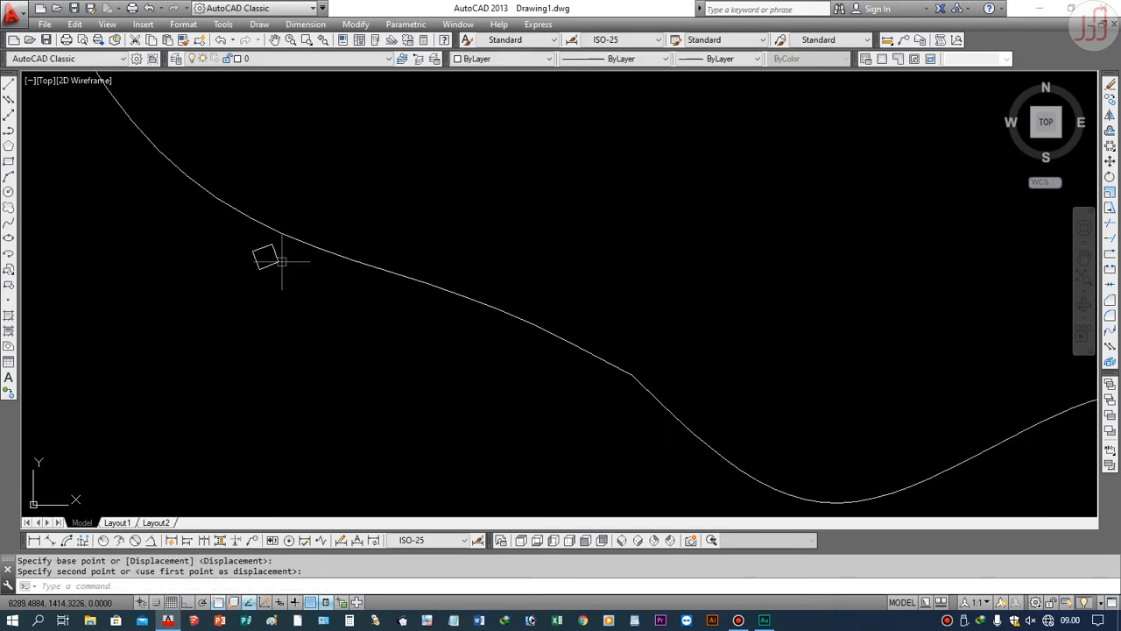
Step: Fill the copied small spline with a two-colour inverted hemispherical gradient, using green index colour 105 and white
{"action": "left_click", "coordinate": [9, 332]}
{"action": "left_click", "coordinate": [500, 270]}
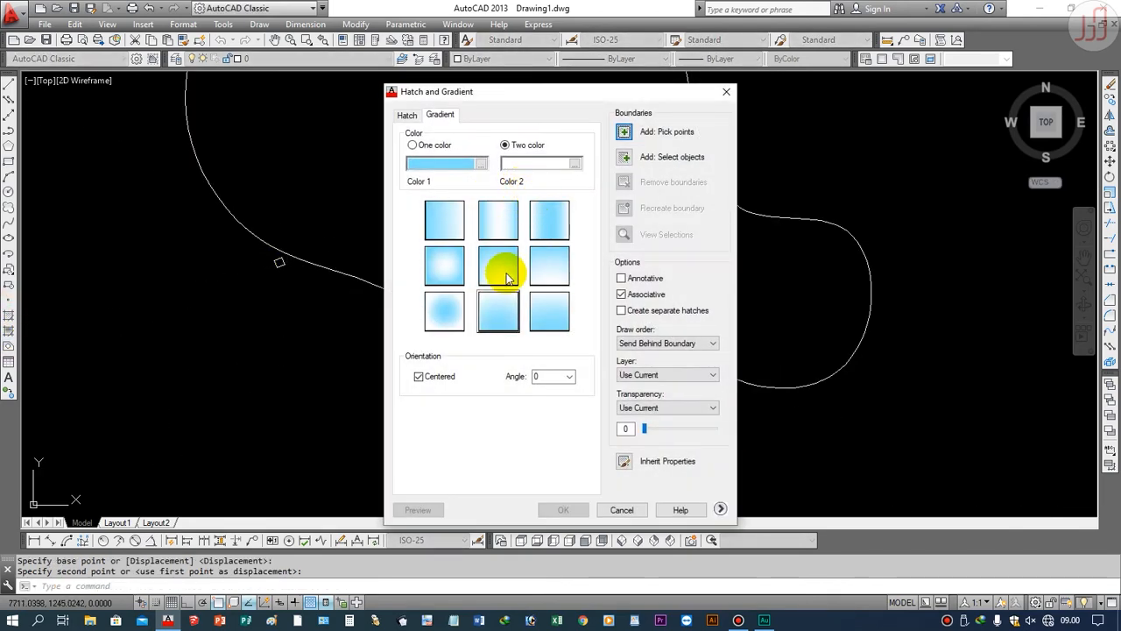
{"action": "left_click", "coordinate": [482, 306]}
{"action": "left_click", "coordinate": [623, 132]}
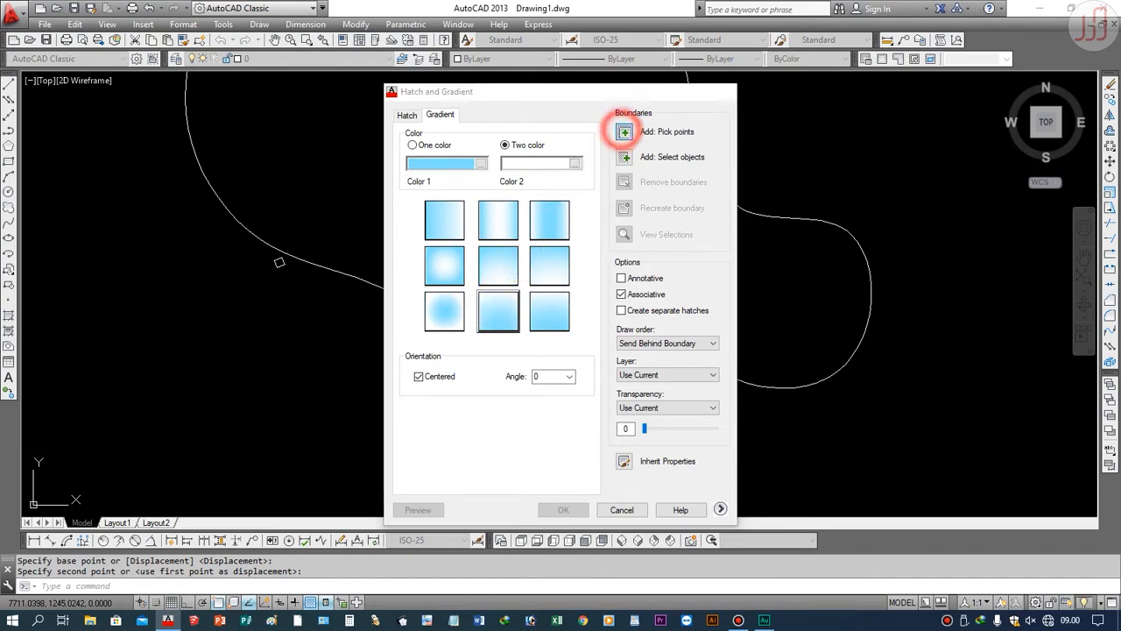
{"action": "key", "text": "Return"}
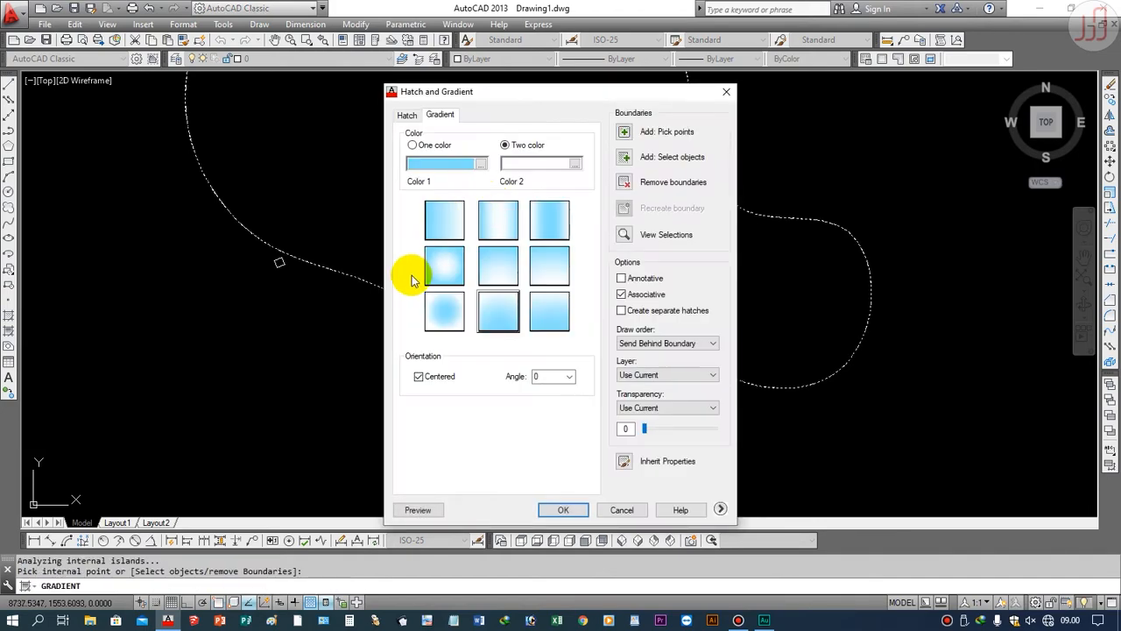
{"action": "left_click", "coordinate": [481, 164]}
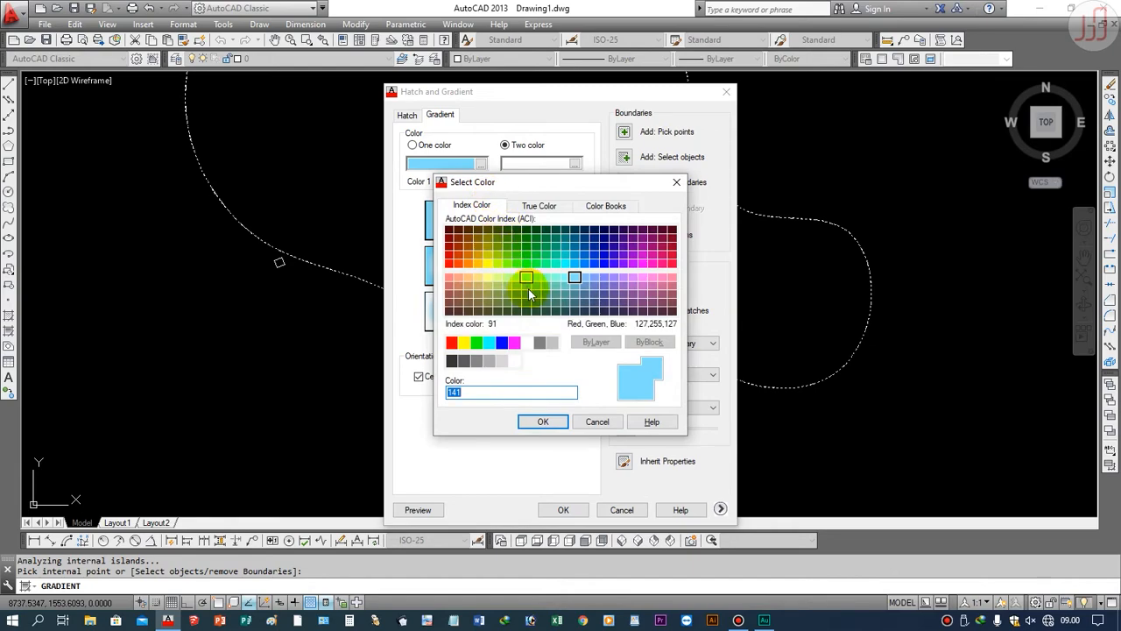
{"action": "left_click", "coordinate": [536, 293]}
{"action": "left_click", "coordinate": [545, 423]}
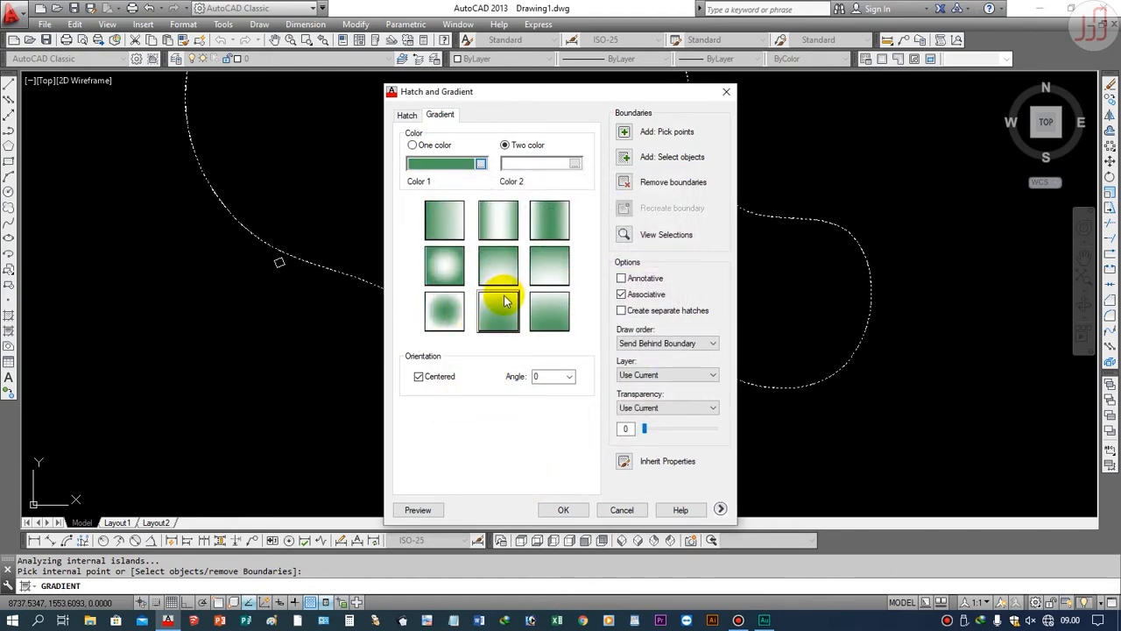
{"action": "left_click", "coordinate": [552, 507]}
{"action": "scroll", "coordinate": [399, 397], "scroll_direction": "down", "scroll_amount": 2}
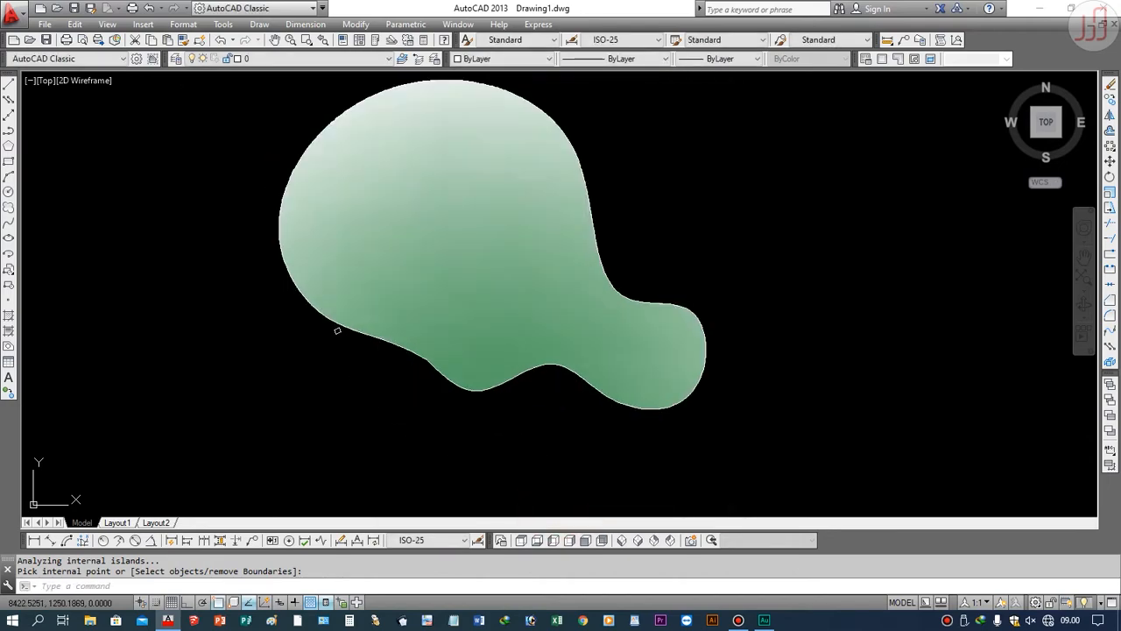
{"action": "scroll", "coordinate": [380, 369], "scroll_direction": "up", "scroll_amount": 2}
{"action": "key", "text": "Return"}
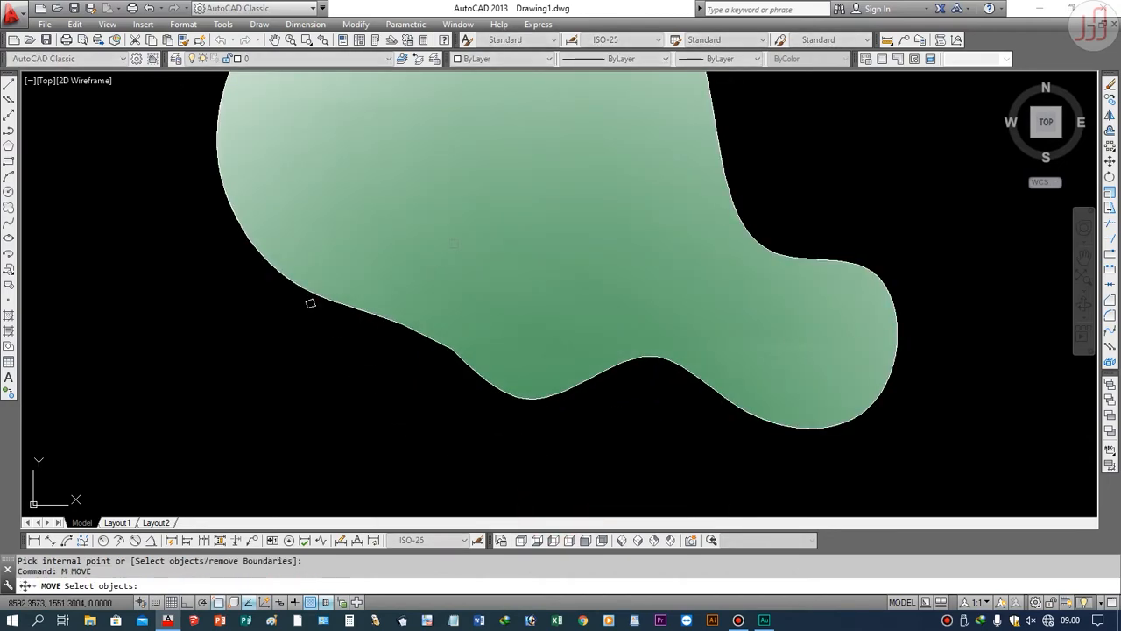
{"action": "left_click", "coordinate": [427, 239]}
{"action": "key", "text": "Escape"}
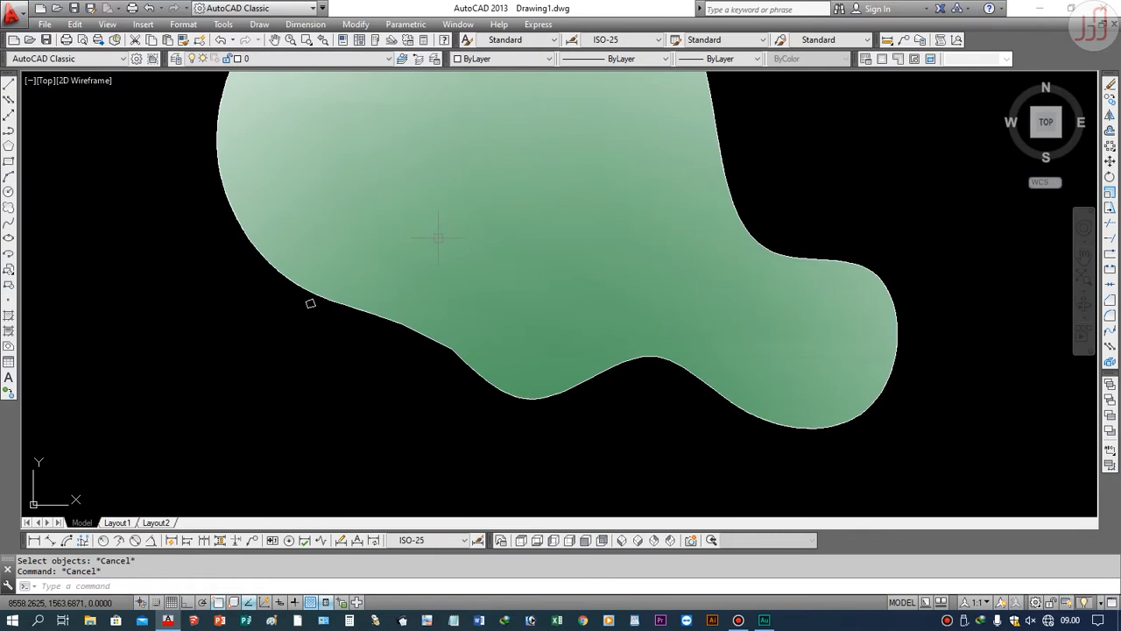
{"action": "left_click", "coordinate": [438, 237]}
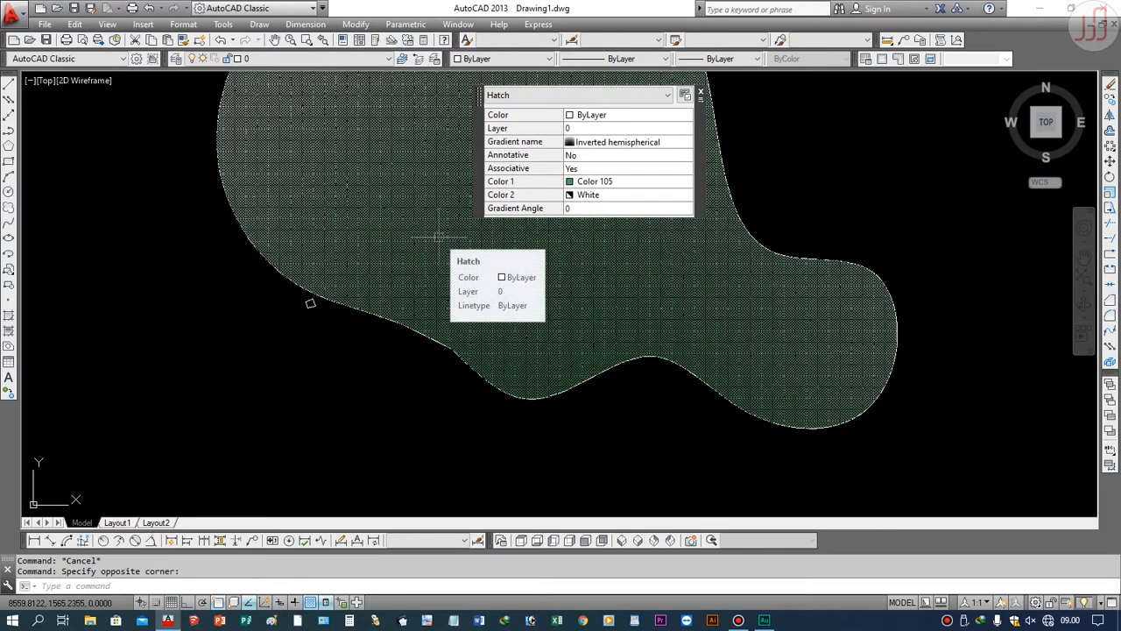
{"action": "key", "text": "Escape"}
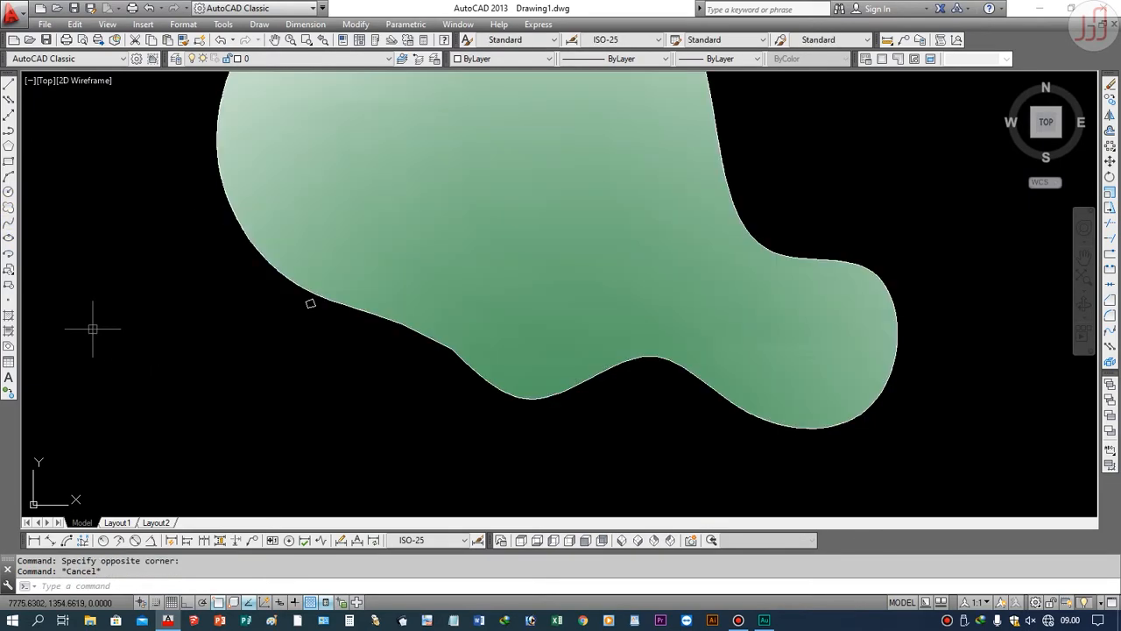
Step: Move the green gradient from the loose small rectangle's upper-right corner to the matching rectangle's lower-left corner on the original arrayed spline
{"action": "left_click", "coordinate": [310, 303]}
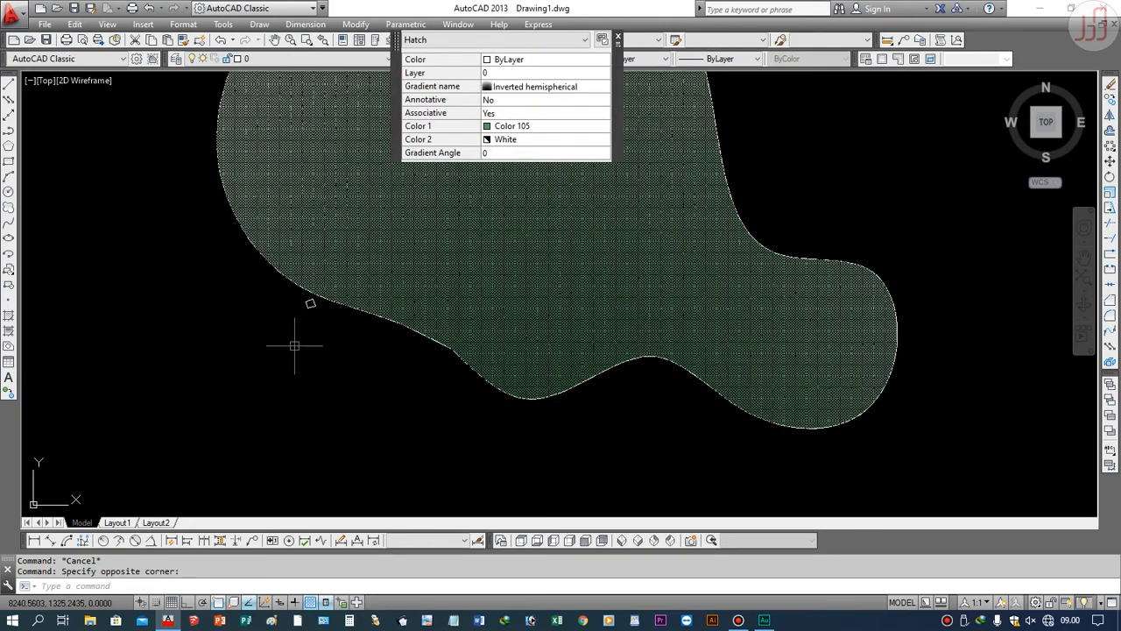
{"action": "type", "text": "M"}
{"action": "key", "text": "Return"}
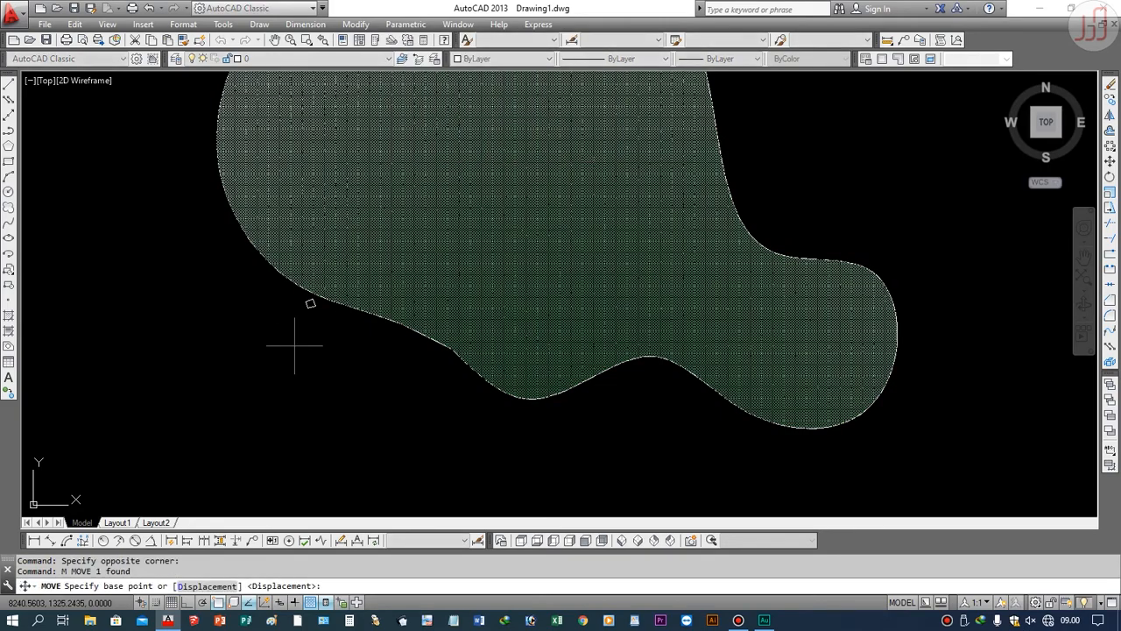
{"action": "scroll", "coordinate": [295, 341], "scroll_direction": "up", "scroll_amount": 5}
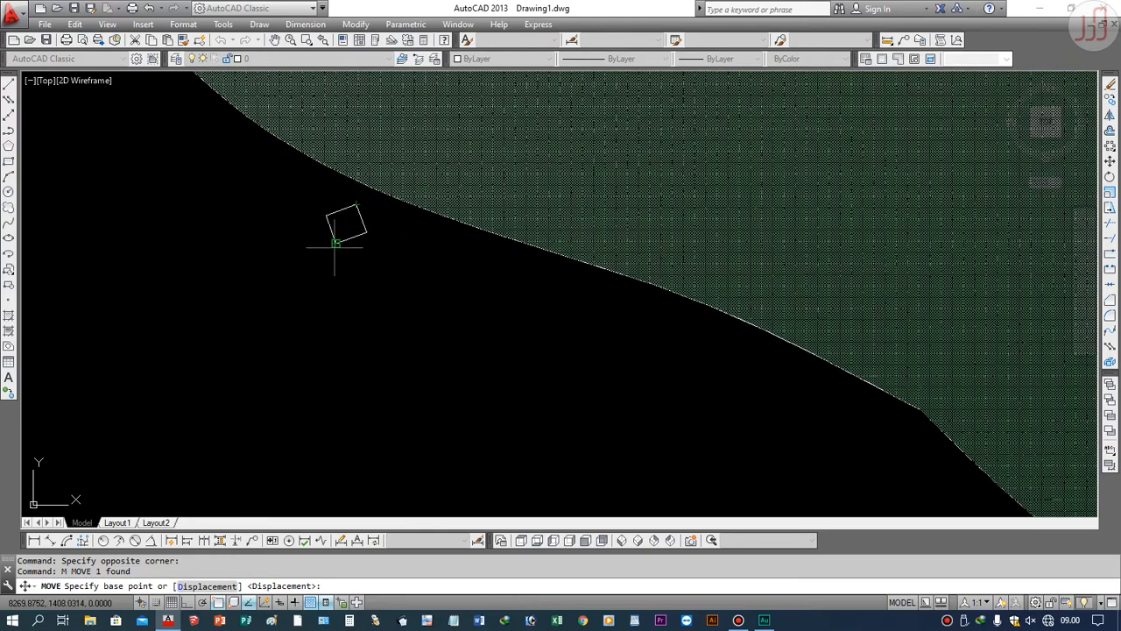
{"action": "left_click", "coordinate": [356, 205]}
{"action": "scroll", "coordinate": [400, 395], "scroll_direction": "down", "scroll_amount": 6}
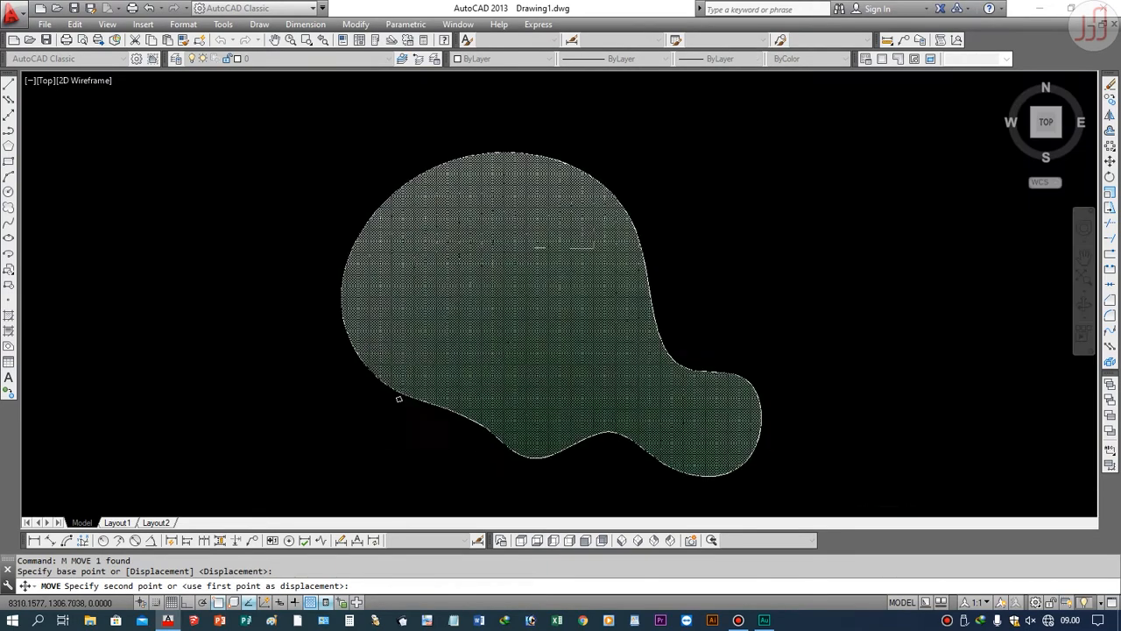
{"action": "scroll", "coordinate": [371, 476], "scroll_direction": "down", "scroll_amount": 2}
{"action": "scroll", "coordinate": [431, 318], "scroll_direction": "up", "scroll_amount": 8}
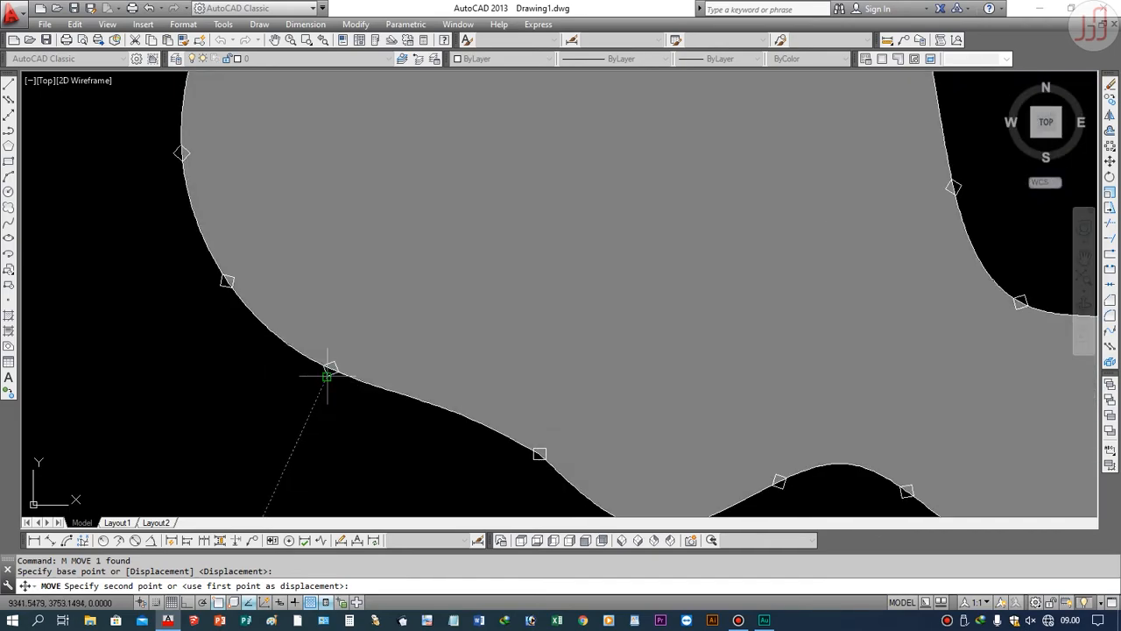
{"action": "scroll", "coordinate": [326, 377], "scroll_direction": "up", "scroll_amount": 5}
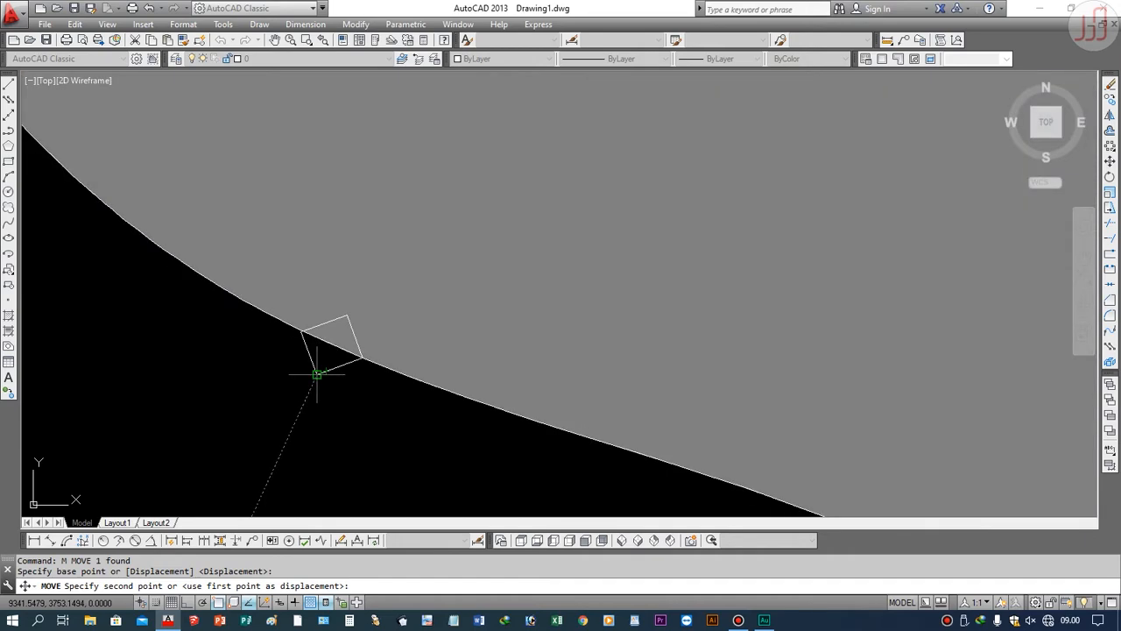
{"action": "left_click", "coordinate": [318, 374]}
{"action": "scroll", "coordinate": [209, 364], "scroll_direction": "down", "scroll_amount": 3}
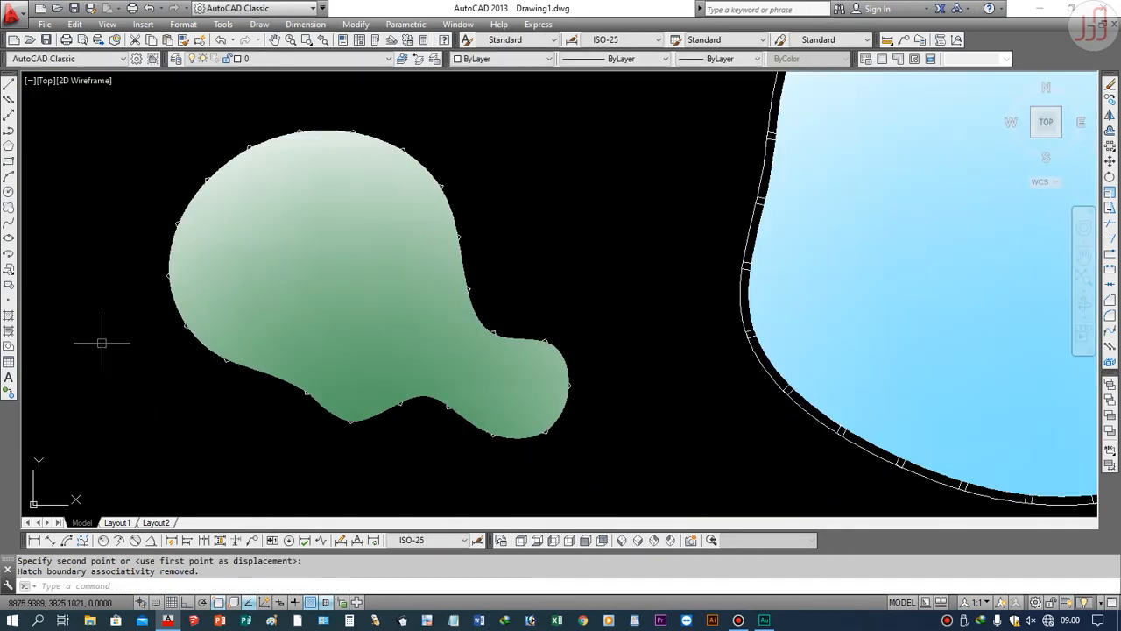
{"action": "key", "text": "Escape"}
Step: Draw a wide rectangle in the empty area below the unfilled small spline copy
{"action": "scroll", "coordinate": [516, 212], "scroll_direction": "down", "scroll_amount": 10}
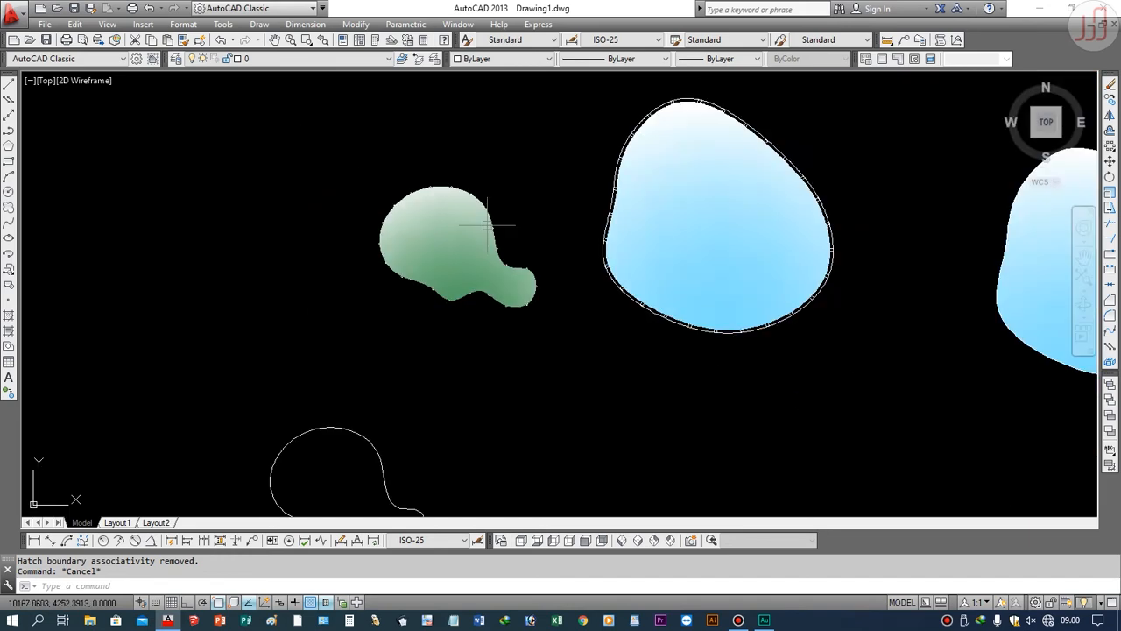
{"action": "scroll", "coordinate": [590, 265], "scroll_direction": "up", "scroll_amount": 6}
{"action": "scroll", "coordinate": [589, 265], "scroll_direction": "down", "scroll_amount": 2}
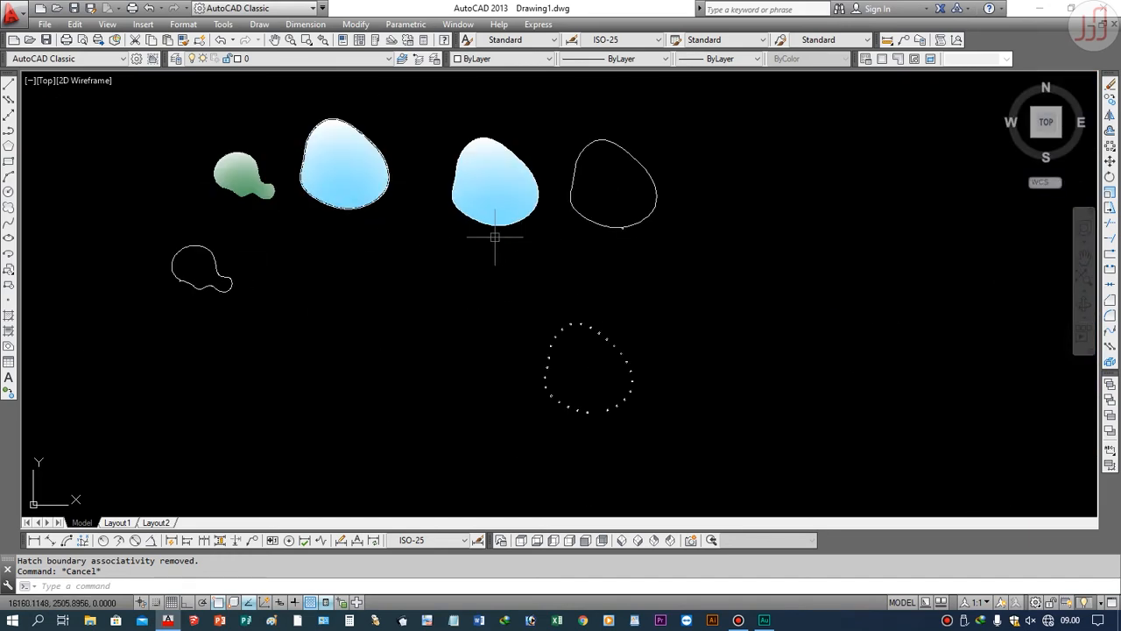
{"action": "scroll", "coordinate": [496, 243], "scroll_direction": "up", "scroll_amount": 2}
{"action": "scroll", "coordinate": [593, 254], "scroll_direction": "down", "scroll_amount": 2}
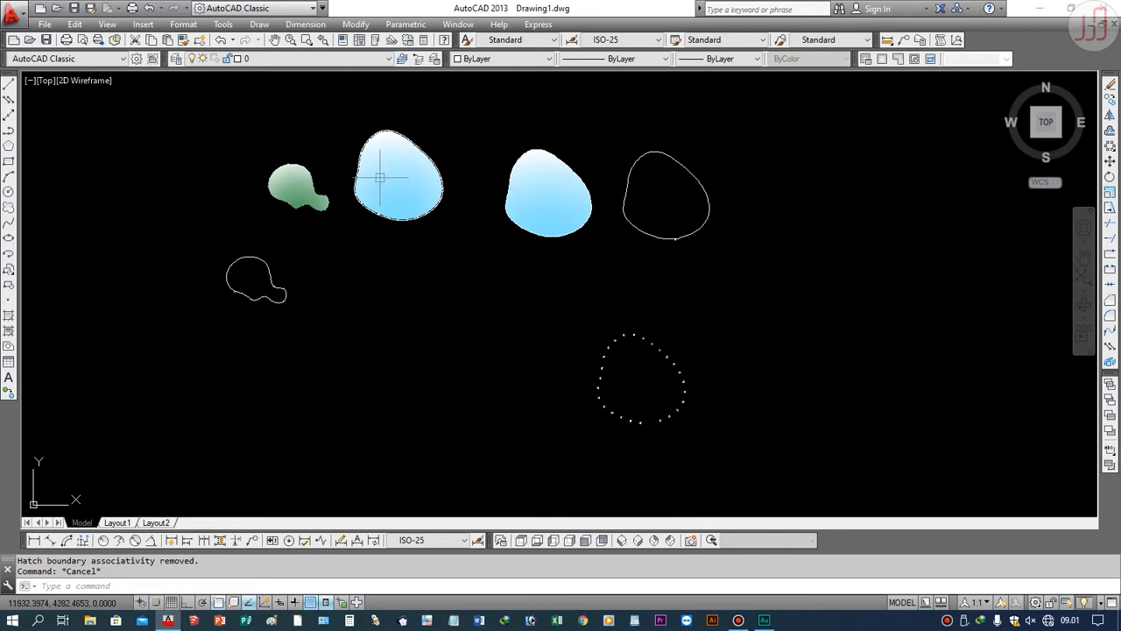
{"action": "left_click", "coordinate": [9, 161]}
{"action": "left_click", "coordinate": [166, 359]}
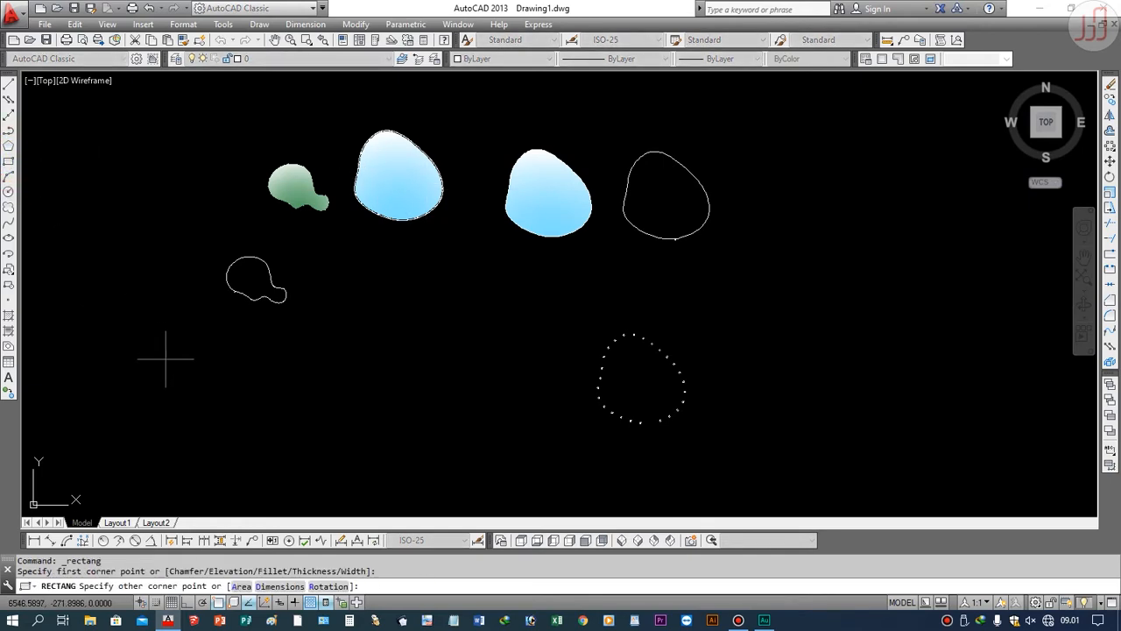
{"action": "left_click", "coordinate": [268, 418]}
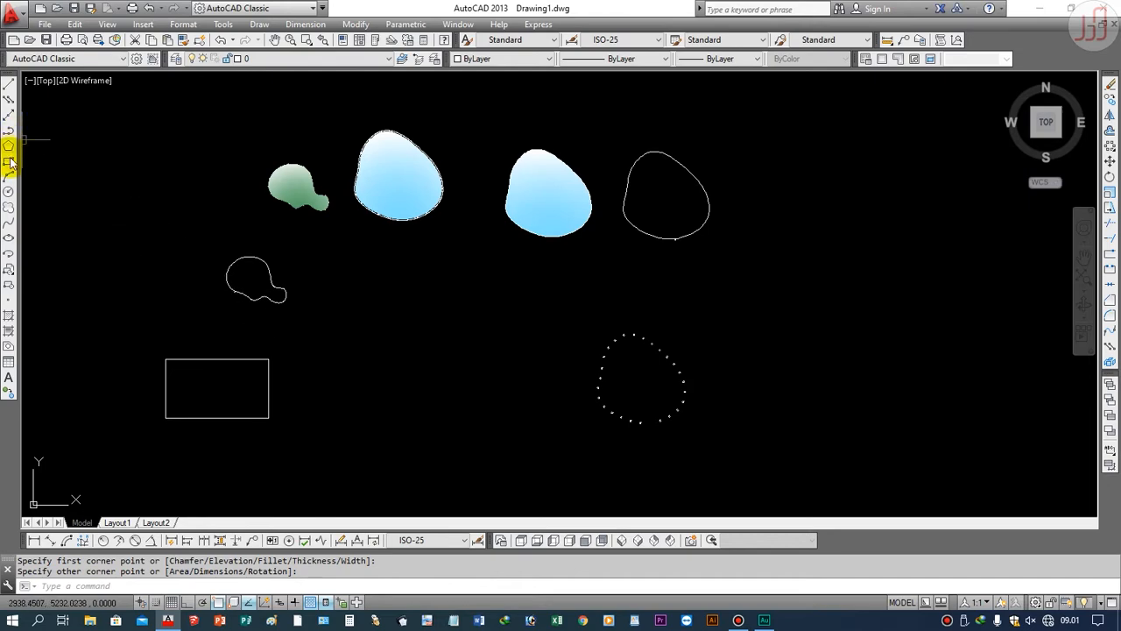
Step: Draw a vertical line beside the rectangle's right side, using Ortho mode, reaching above the rectangle's upper edge
{"action": "left_click", "coordinate": [10, 85]}
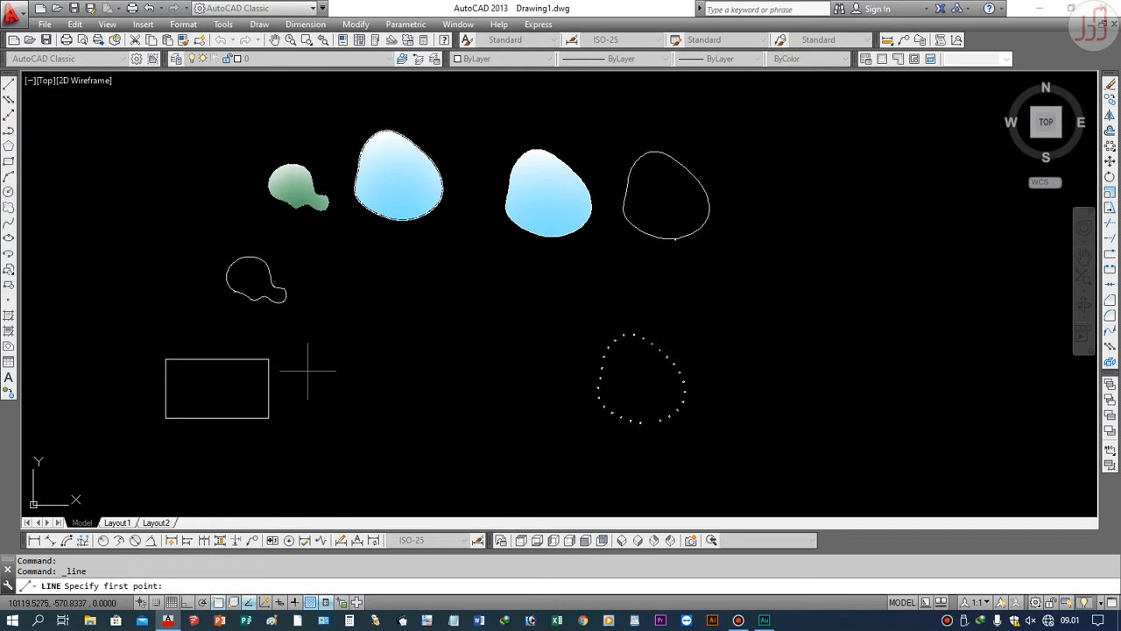
{"action": "left_click", "coordinate": [303, 371]}
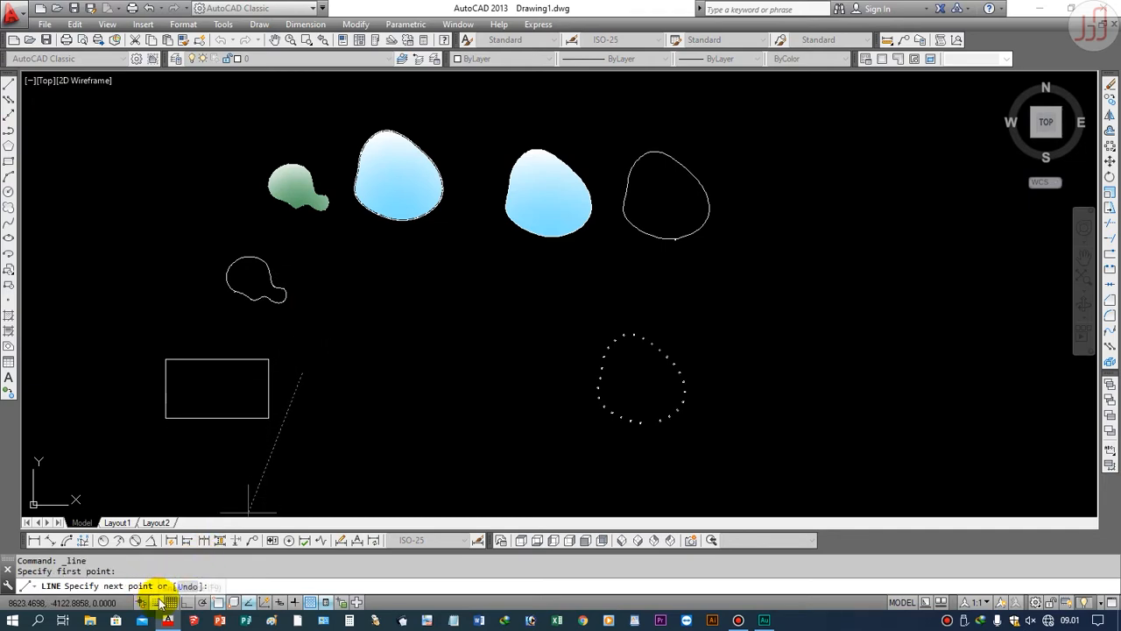
{"action": "left_click", "coordinate": [187, 602]}
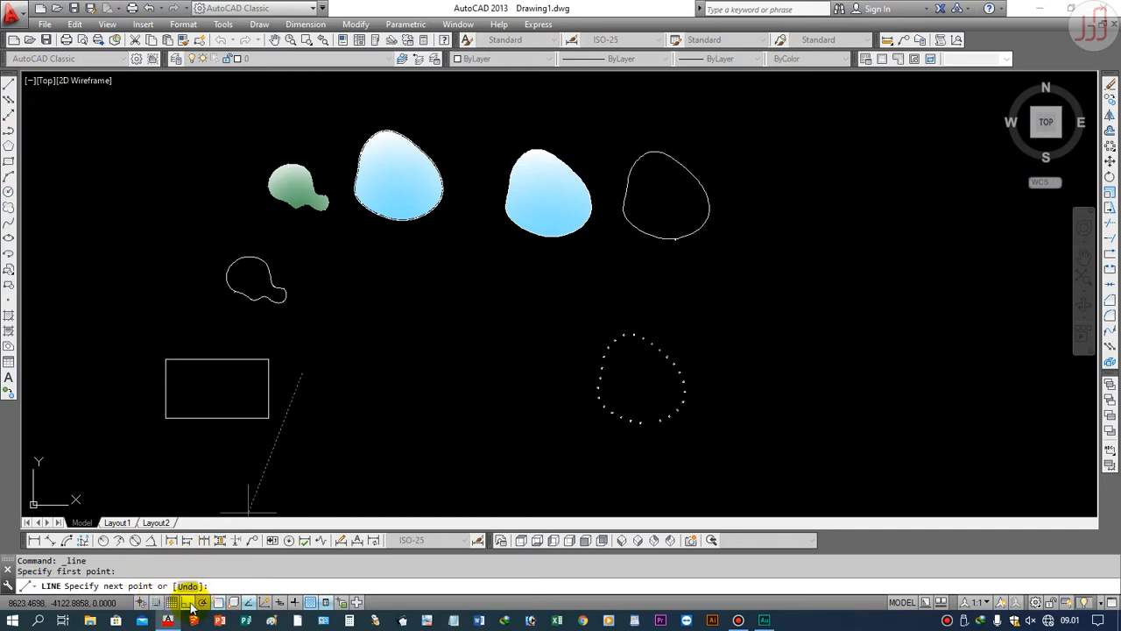
{"action": "left_click", "coordinate": [315, 283]}
{"action": "key", "text": "Escape"}
{"action": "scroll", "coordinate": [281, 401], "scroll_direction": "up", "scroll_amount": 5}
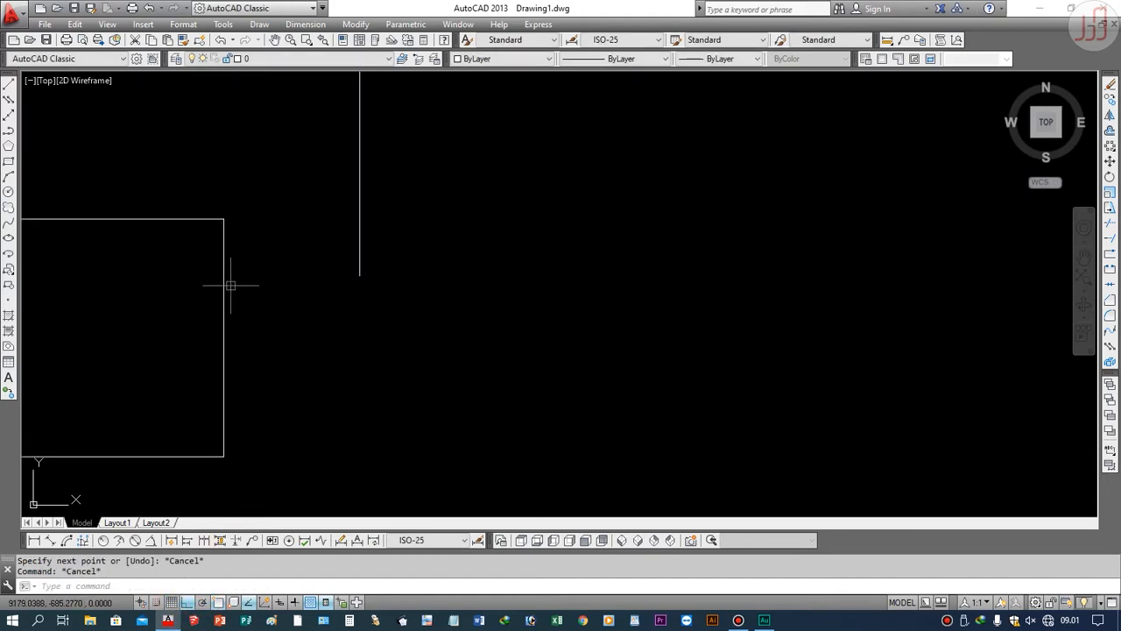
{"action": "scroll", "coordinate": [230, 284], "scroll_direction": "down", "scroll_amount": 4}
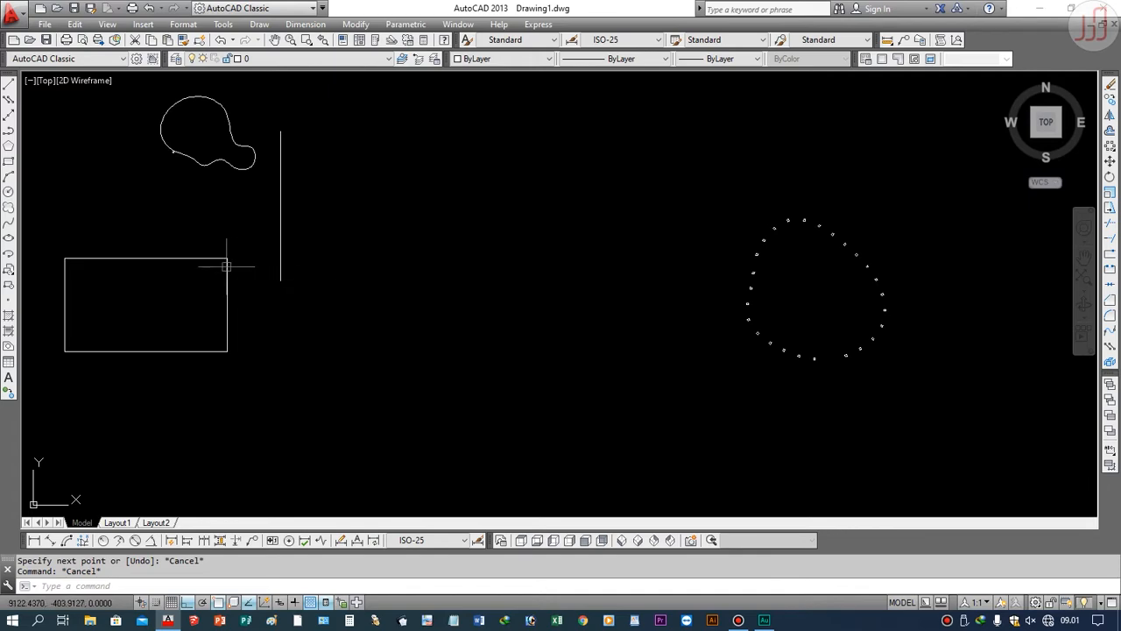
Step: Stretch the rectangle's right side horizontally from its upper-right corner out to the vertical line
{"action": "left_click", "coordinate": [1109, 208]}
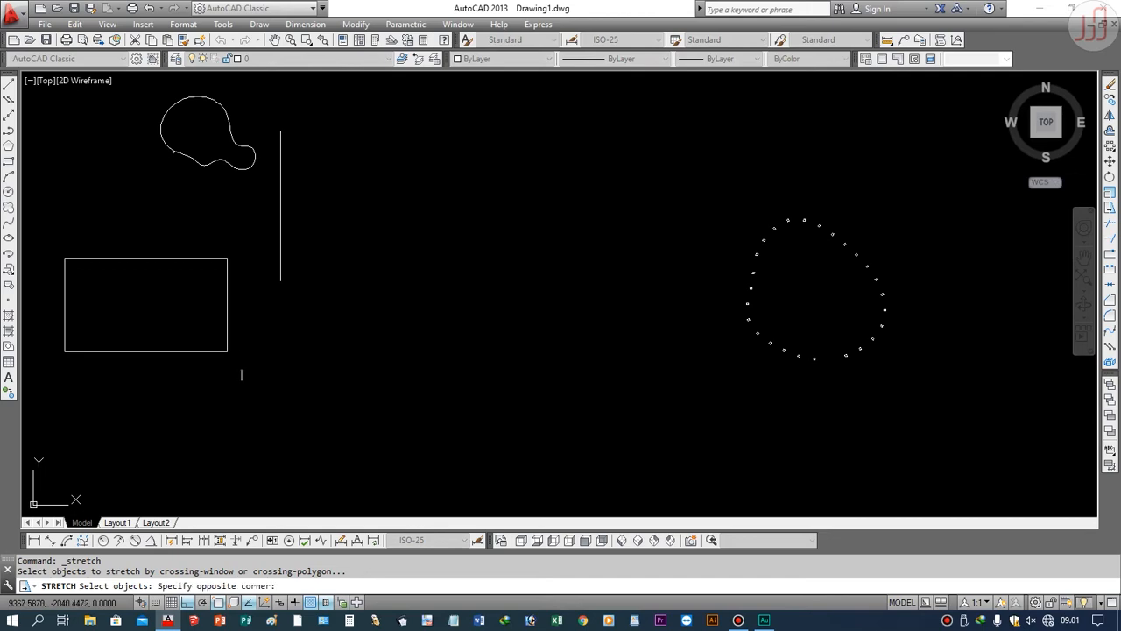
{"action": "left_click", "coordinate": [211, 238]}
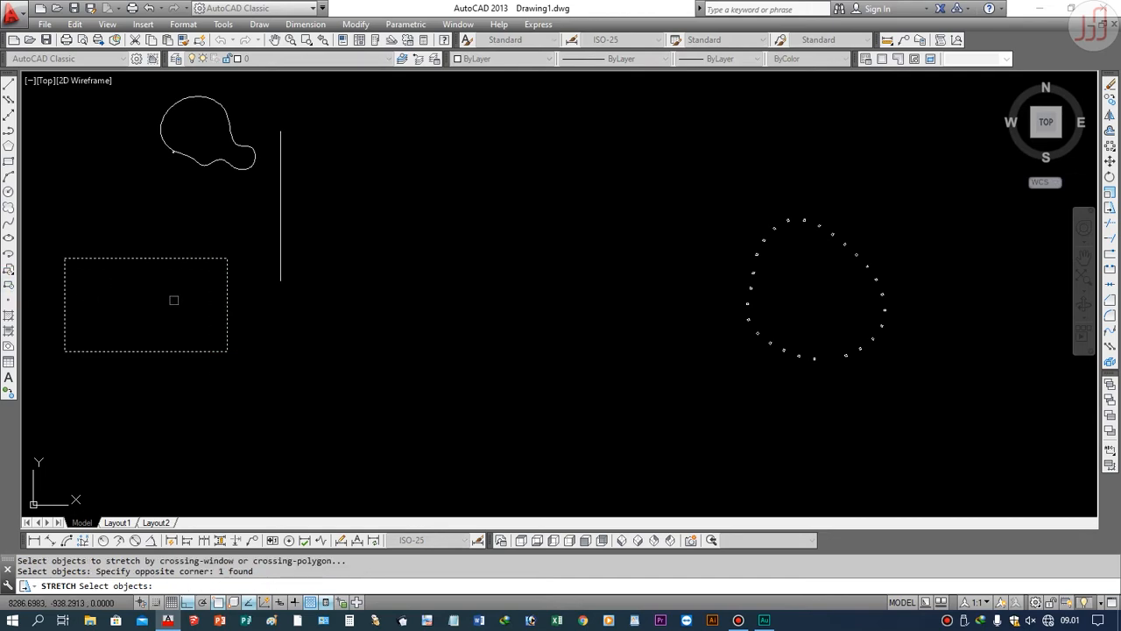
{"action": "key", "text": "Return"}
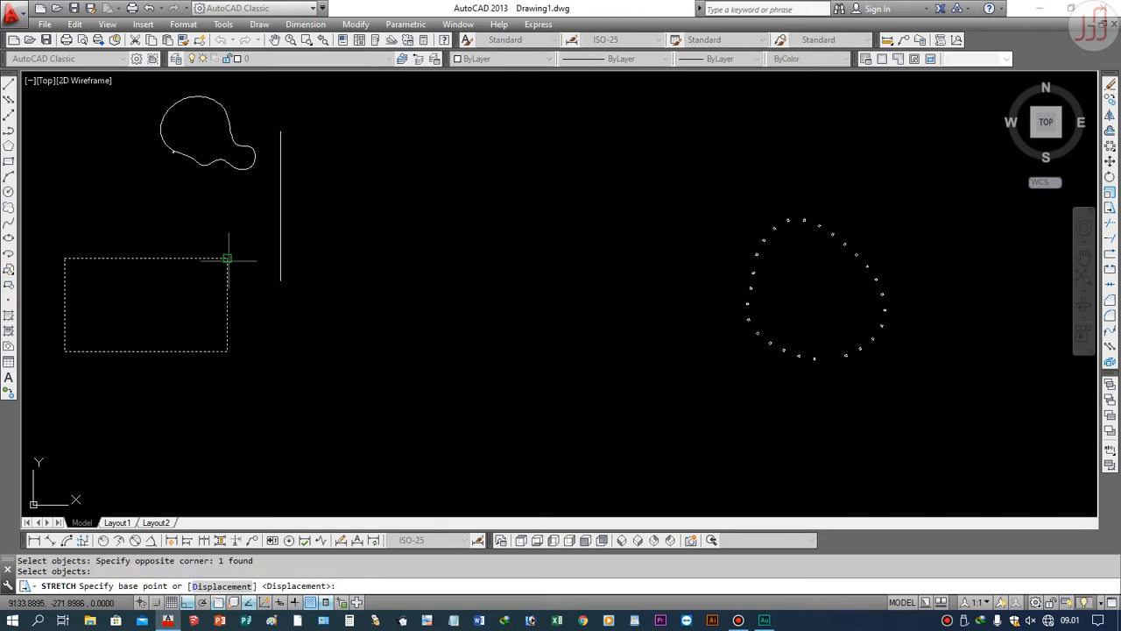
{"action": "left_click", "coordinate": [227, 259]}
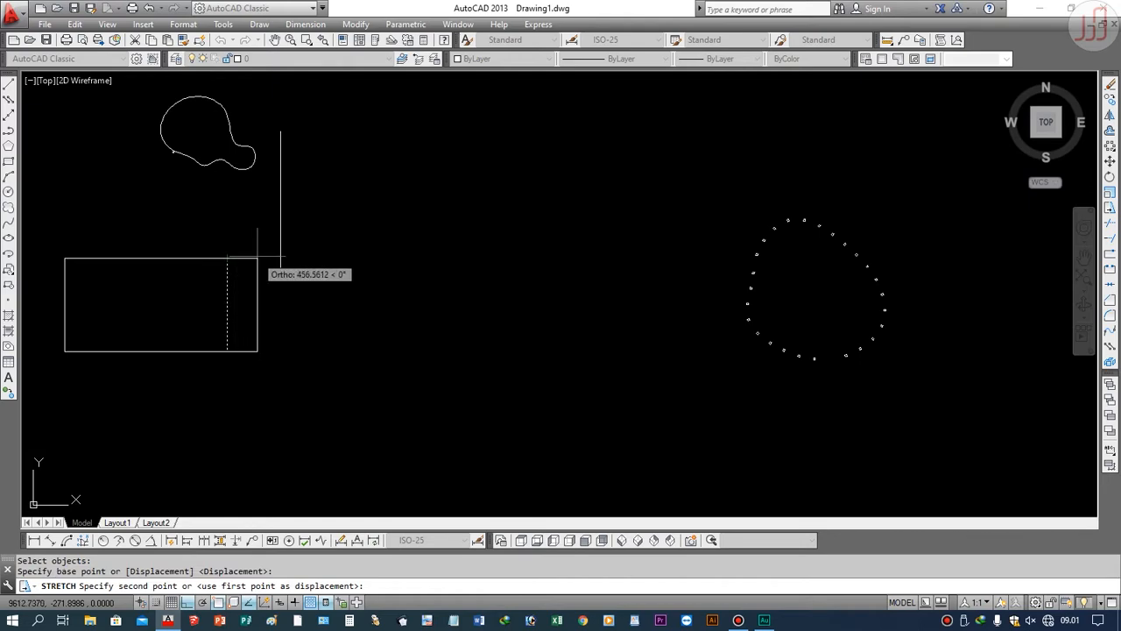
{"action": "left_click", "coordinate": [280, 259]}
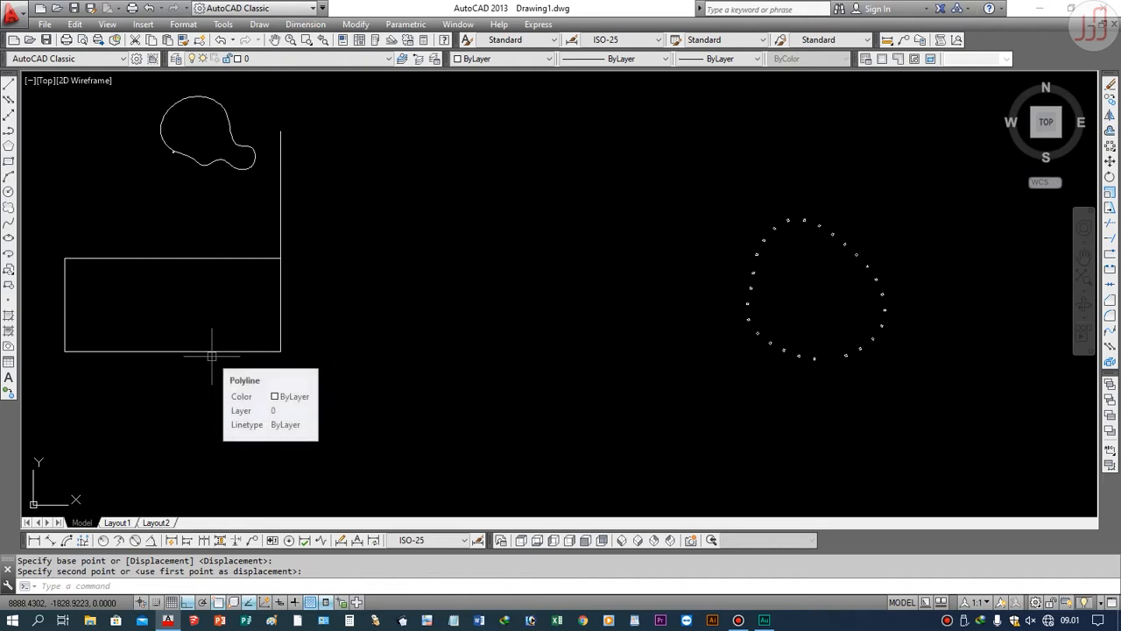
Step: Move the vertical line horizontally to the left so that it crosses the rectangle's upper edge near the left side
{"action": "type", "text": "m"}
{"action": "key", "text": "Return"}
{"action": "left_click", "coordinate": [312, 224]}
{"action": "left_click", "coordinate": [246, 207]}
{"action": "key", "text": "Return"}
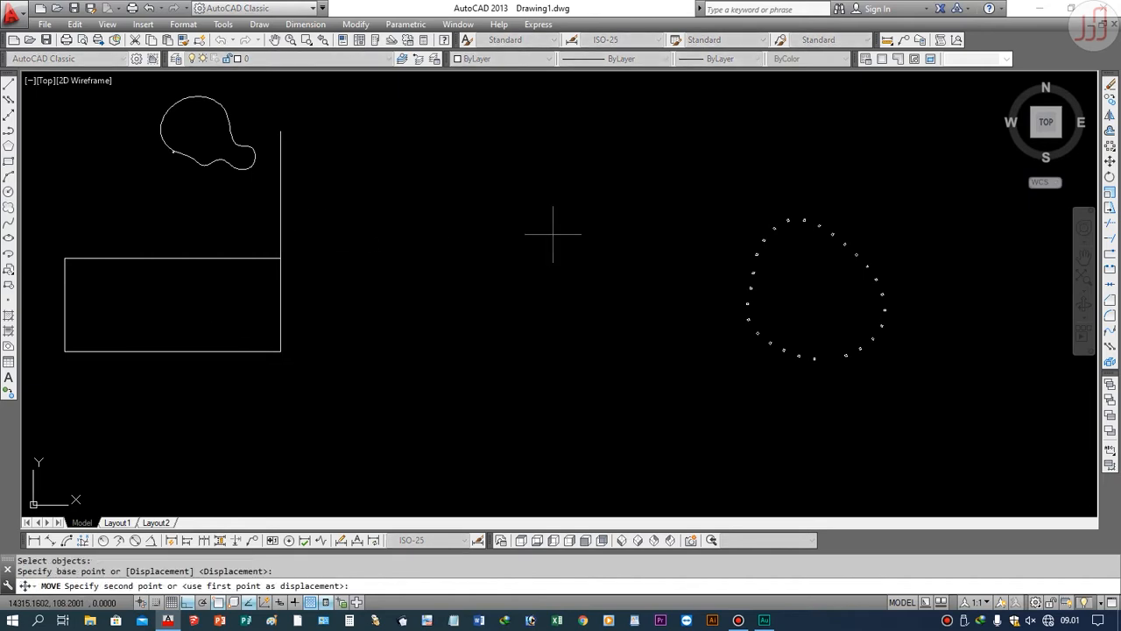
{"action": "left_click", "coordinate": [553, 234]}
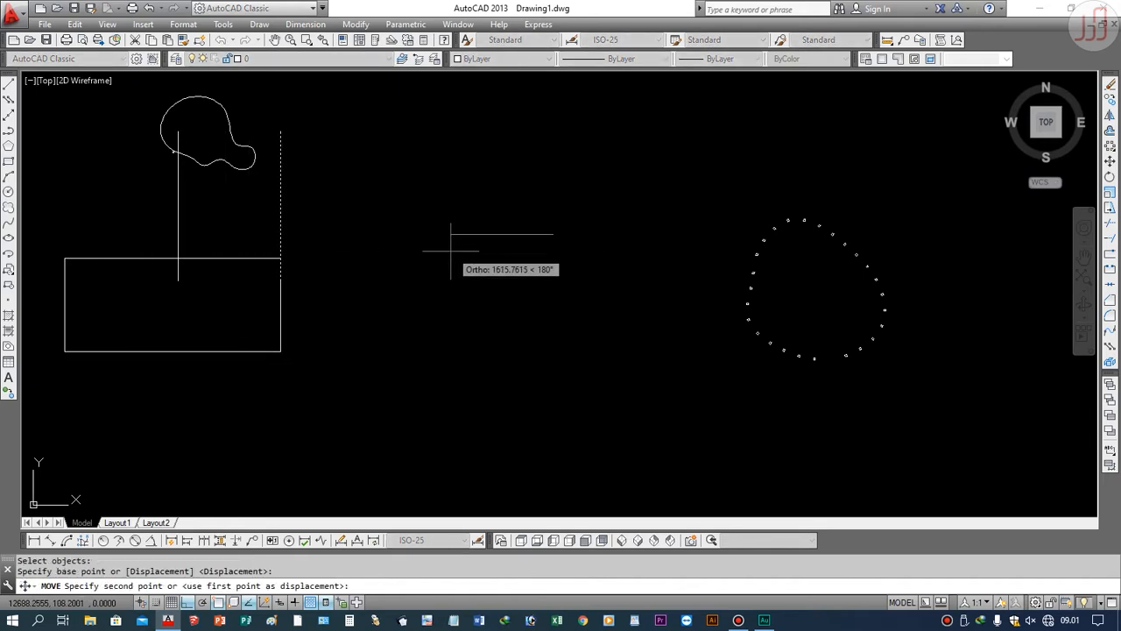
{"action": "left_click", "coordinate": [390, 259]}
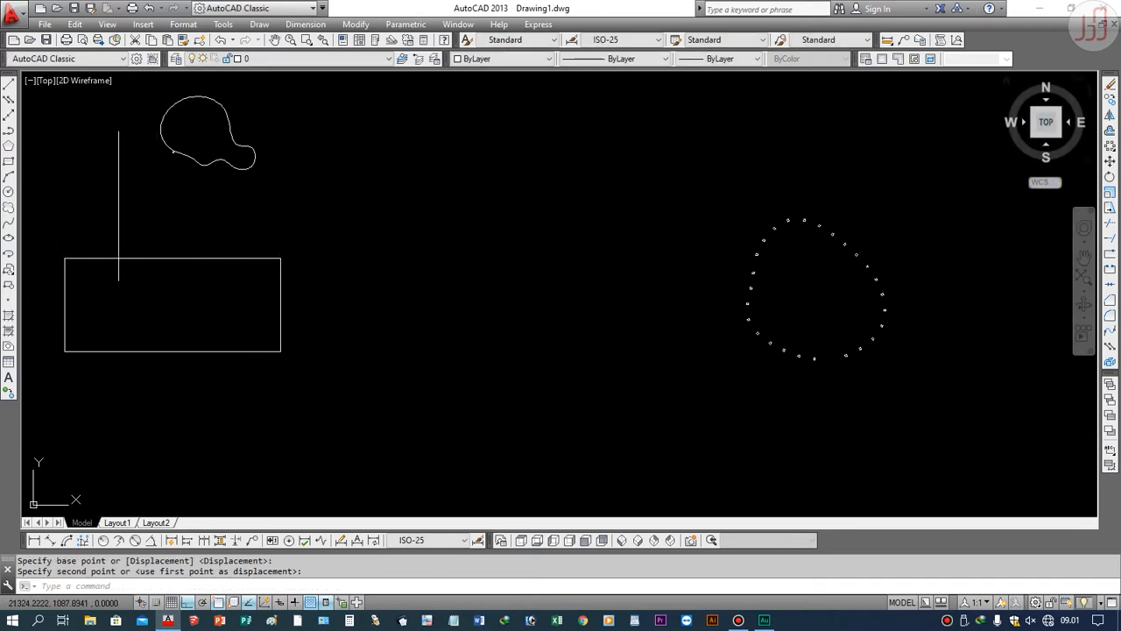
Step: Stretch the rectangle's left side inward from its upper-left corner to the vertical line
{"action": "left_click", "coordinate": [1110, 208]}
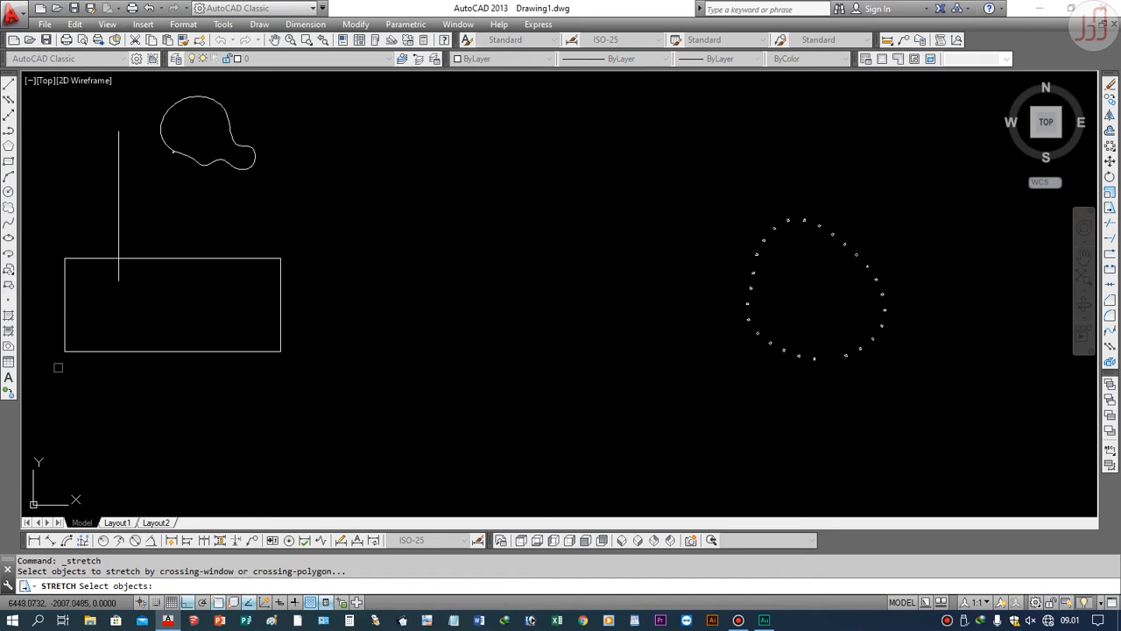
{"action": "left_click", "coordinate": [72, 369]}
{"action": "left_click", "coordinate": [54, 230]}
{"action": "key", "text": "Return"}
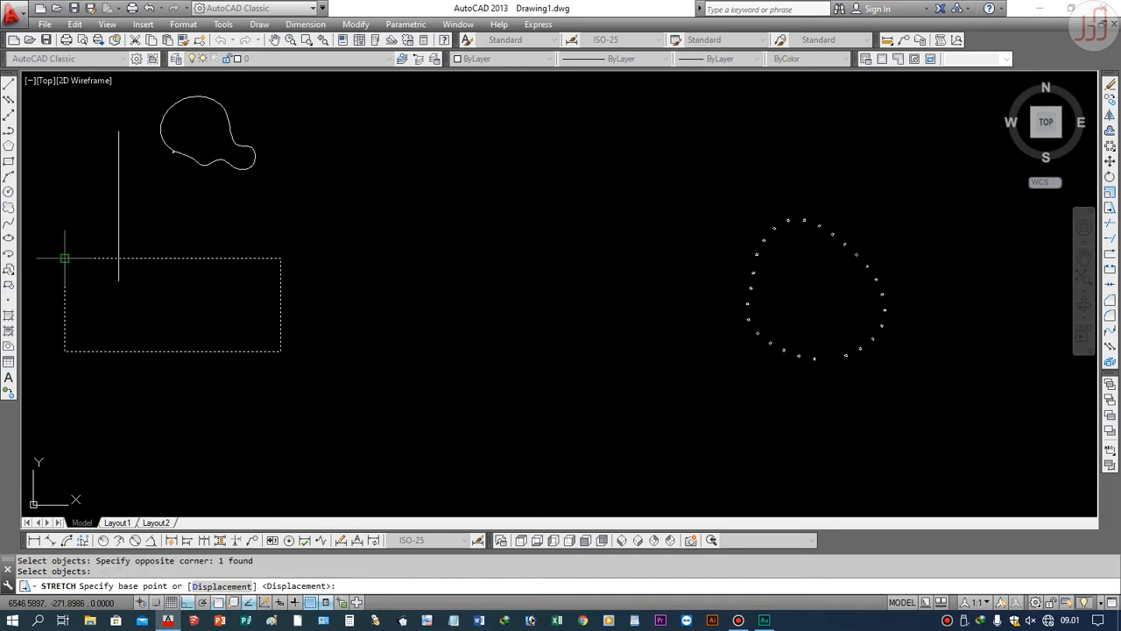
{"action": "left_click", "coordinate": [65, 259]}
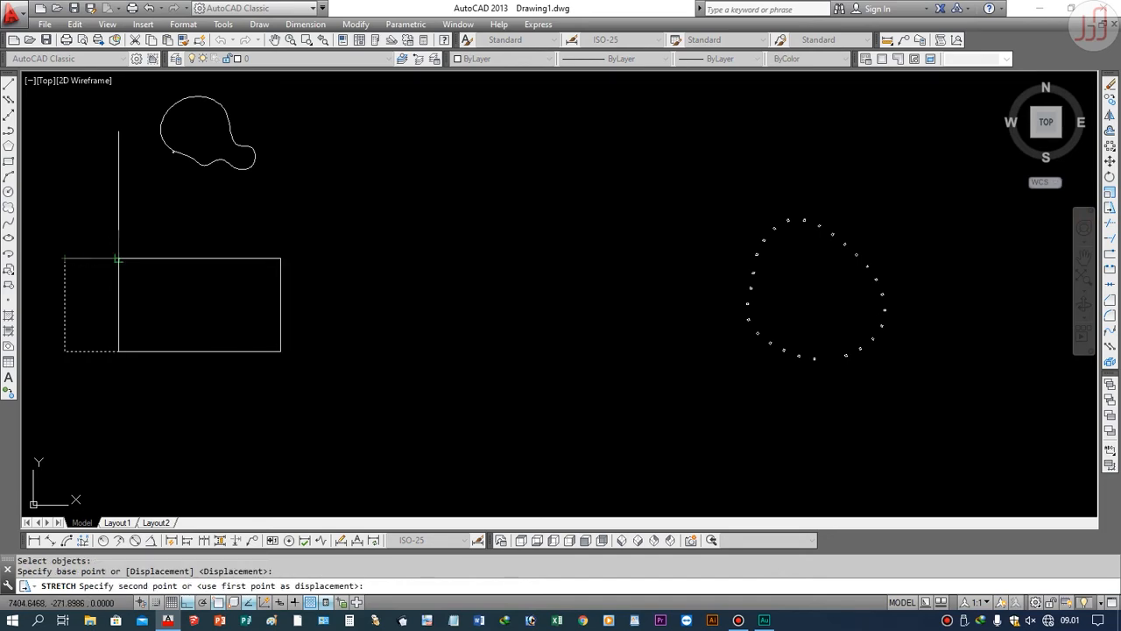
{"action": "left_click", "coordinate": [118, 258]}
Step: Move the vertical line horizontally to the left, clear of the rectangle's left side
{"action": "type", "text": "m"}
{"action": "key", "text": "Return"}
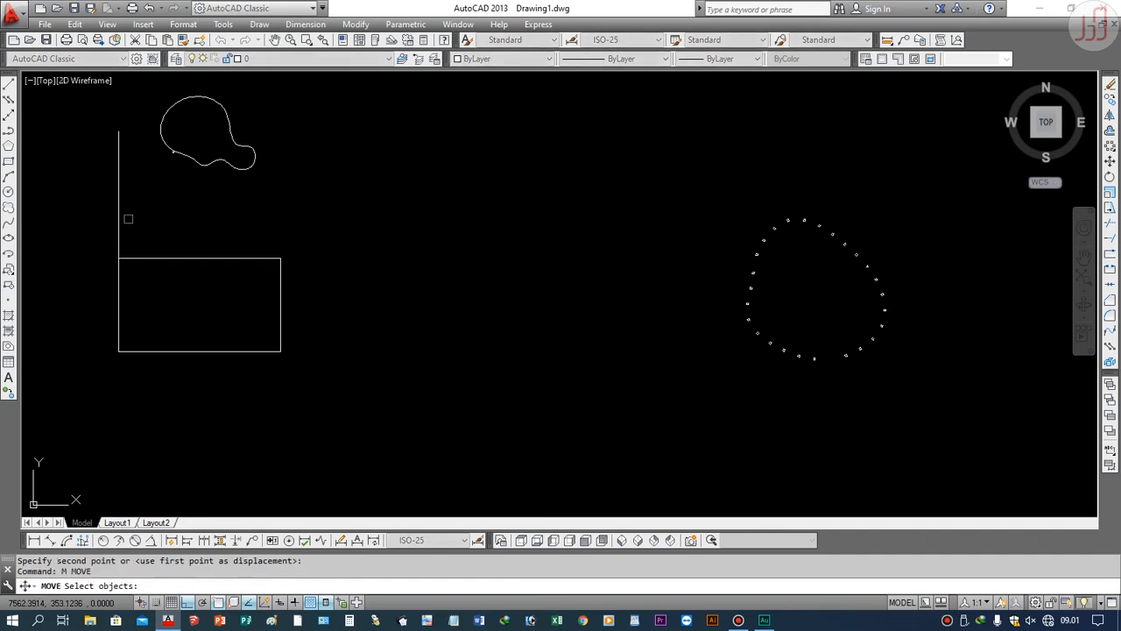
{"action": "left_click", "coordinate": [108, 218]}
{"action": "left_click", "coordinate": [67, 218]}
{"action": "left_click", "coordinate": [239, 249]}
{"action": "left_click", "coordinate": [110, 219]}
{"action": "key", "text": "Return"}
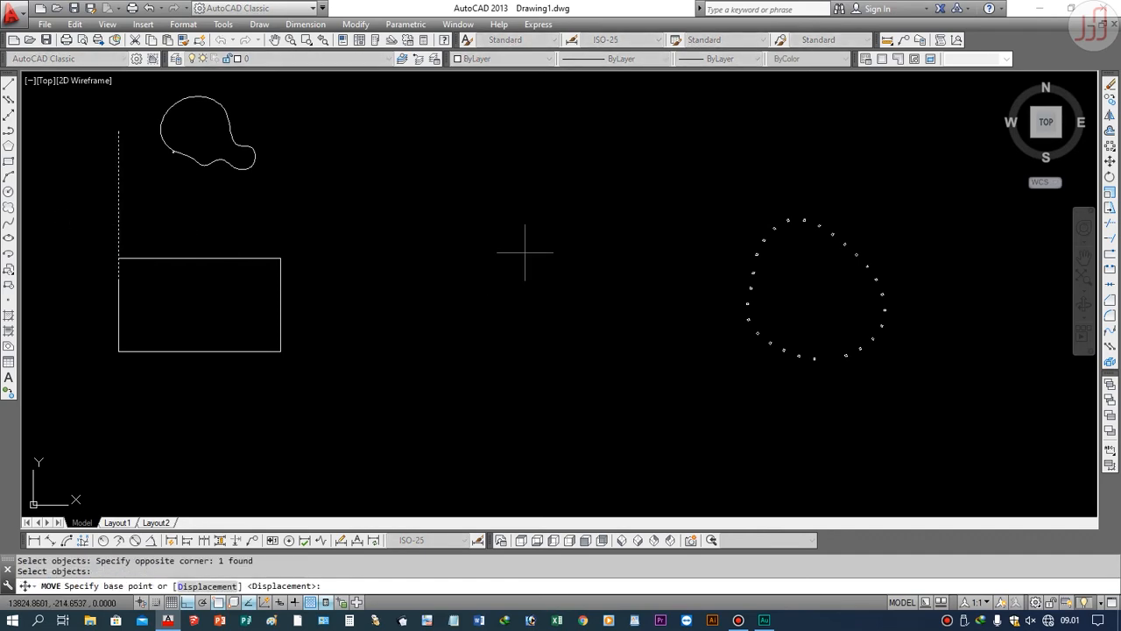
{"action": "left_click", "coordinate": [533, 249]}
{"action": "left_click", "coordinate": [486, 243]}
{"action": "left_click", "coordinate": [137, 212]}
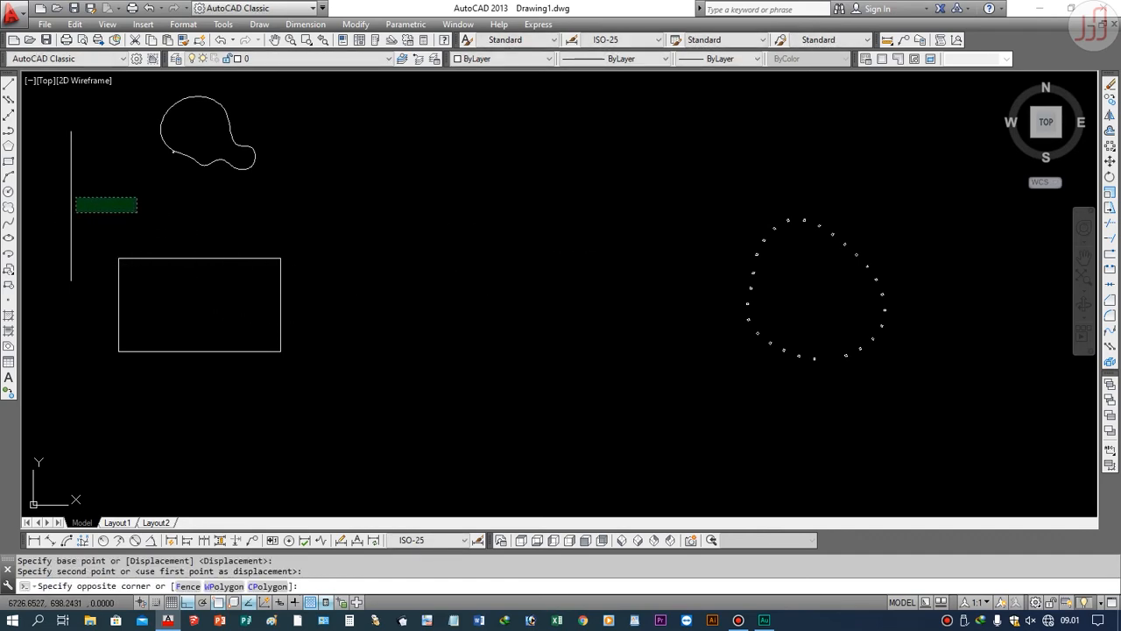
{"action": "left_click", "coordinate": [65, 198]}
{"action": "key", "text": "Return"}
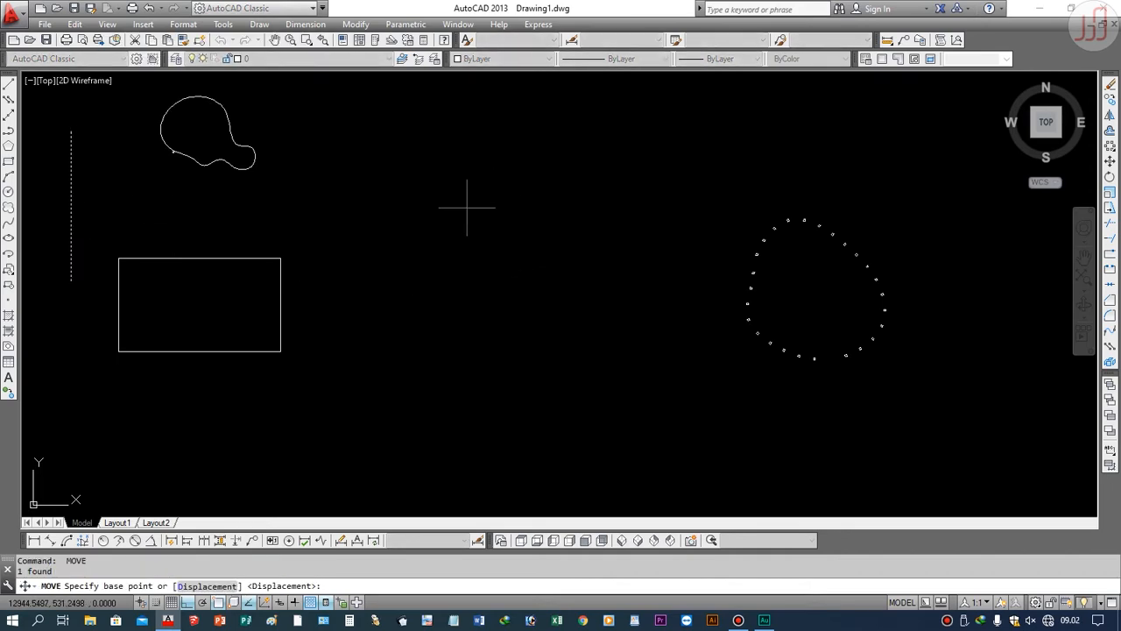
{"action": "key", "text": "Escape"}
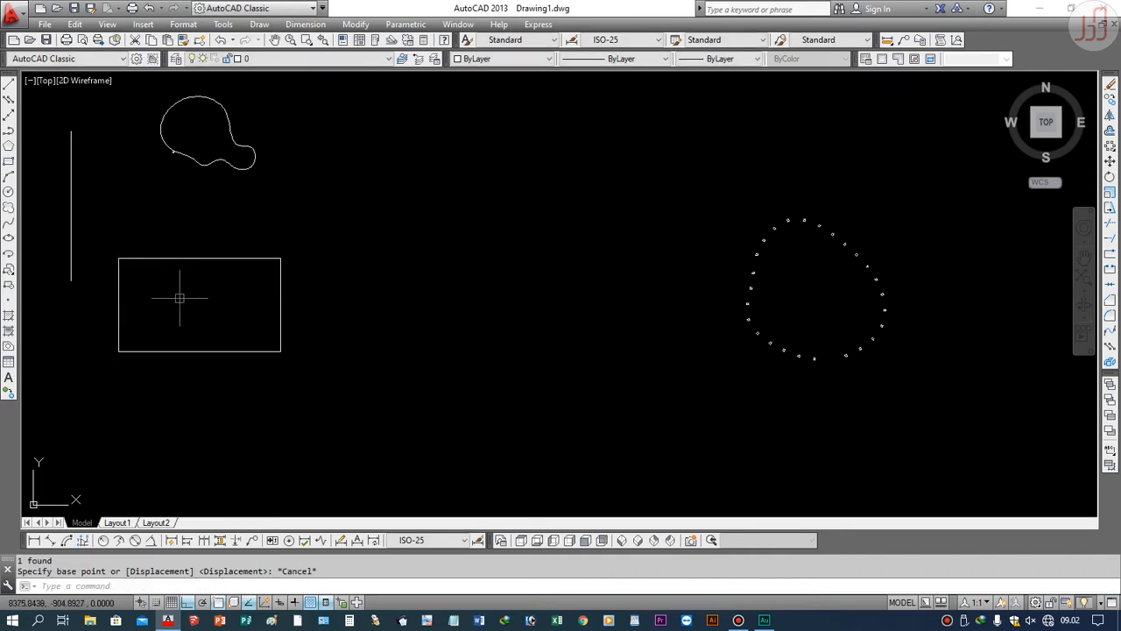
Step: Stretch the rectangle's upper side vertically down from its upper-left corner to the level of the vertical line's lower endpoint
{"action": "left_click", "coordinate": [1109, 212]}
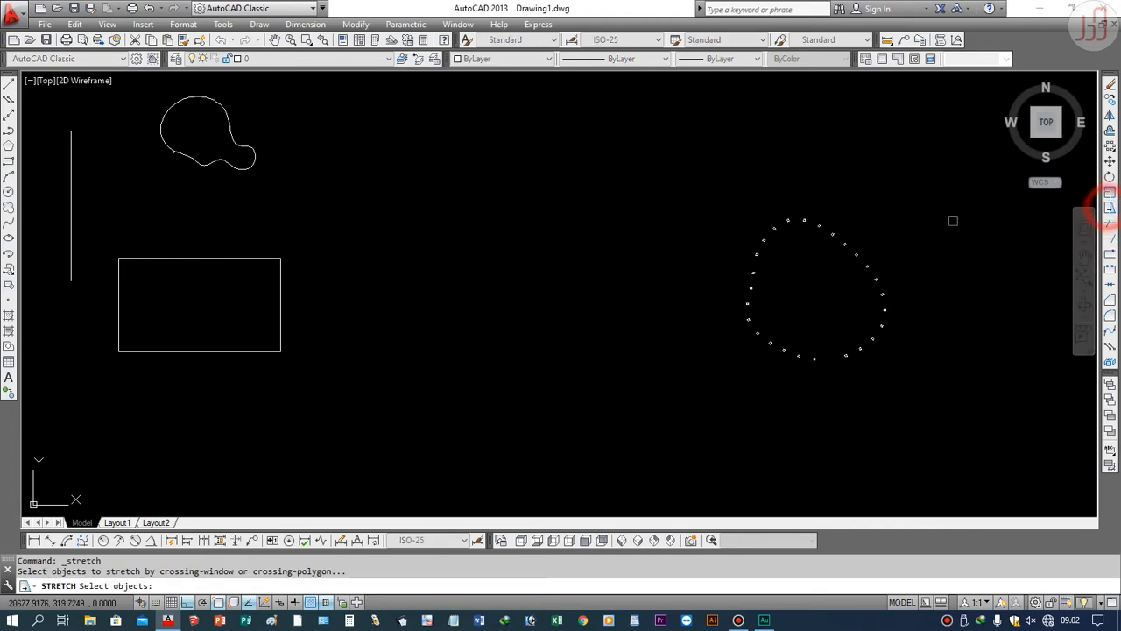
{"action": "left_click", "coordinate": [301, 265]}
{"action": "left_click", "coordinate": [112, 251]}
{"action": "key", "text": "Return"}
{"action": "left_click", "coordinate": [118, 259]}
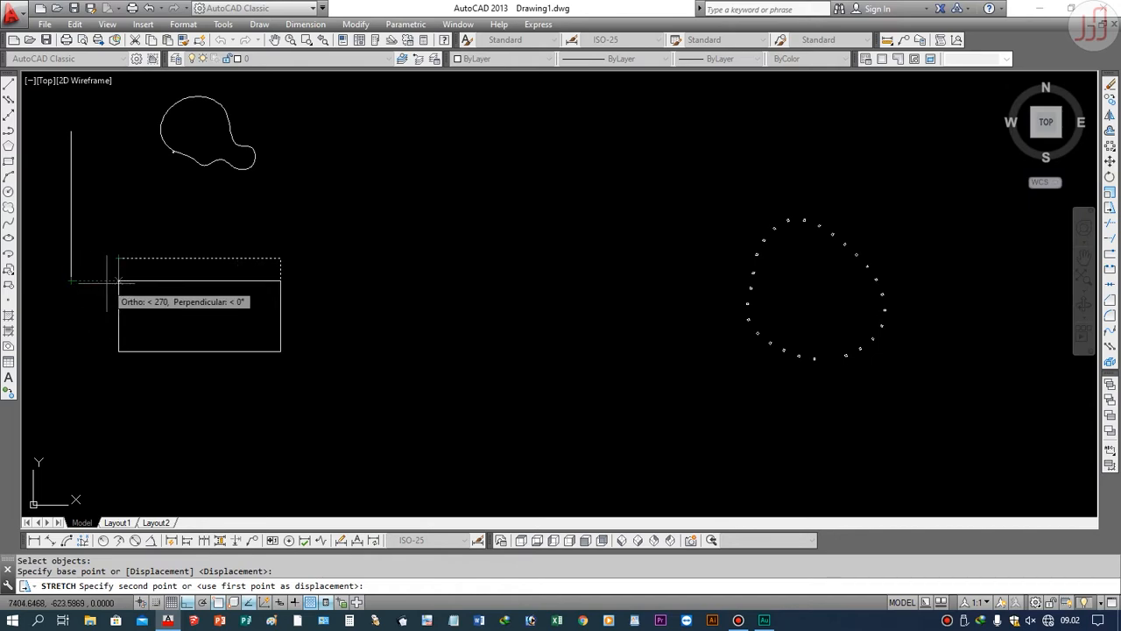
{"action": "left_click", "coordinate": [119, 281]}
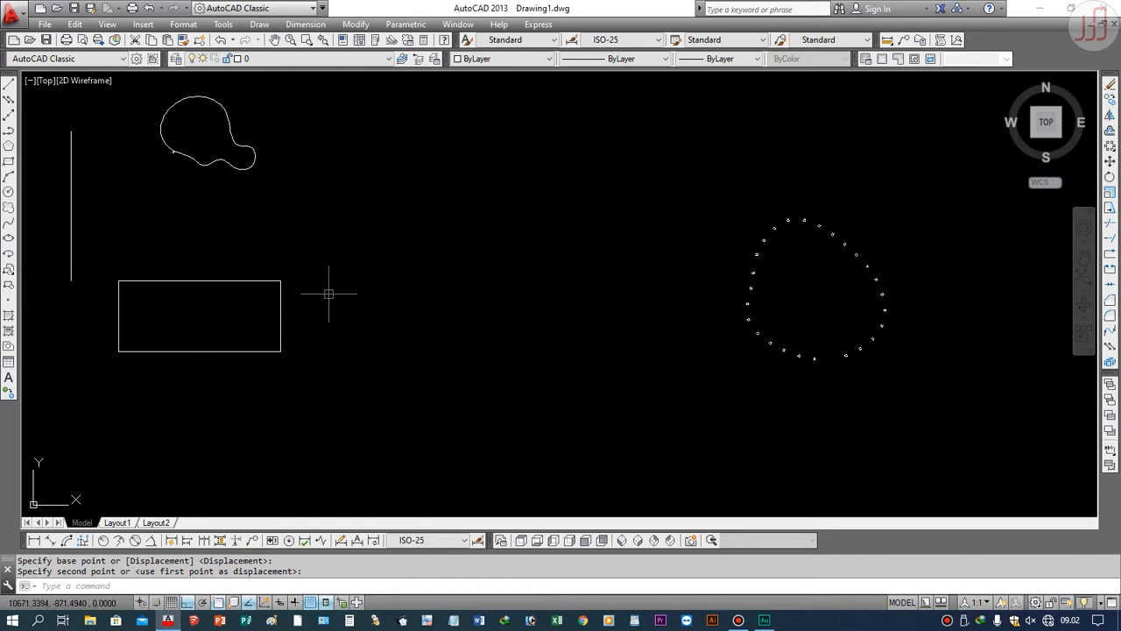
{"action": "left_click", "coordinate": [1110, 215]}
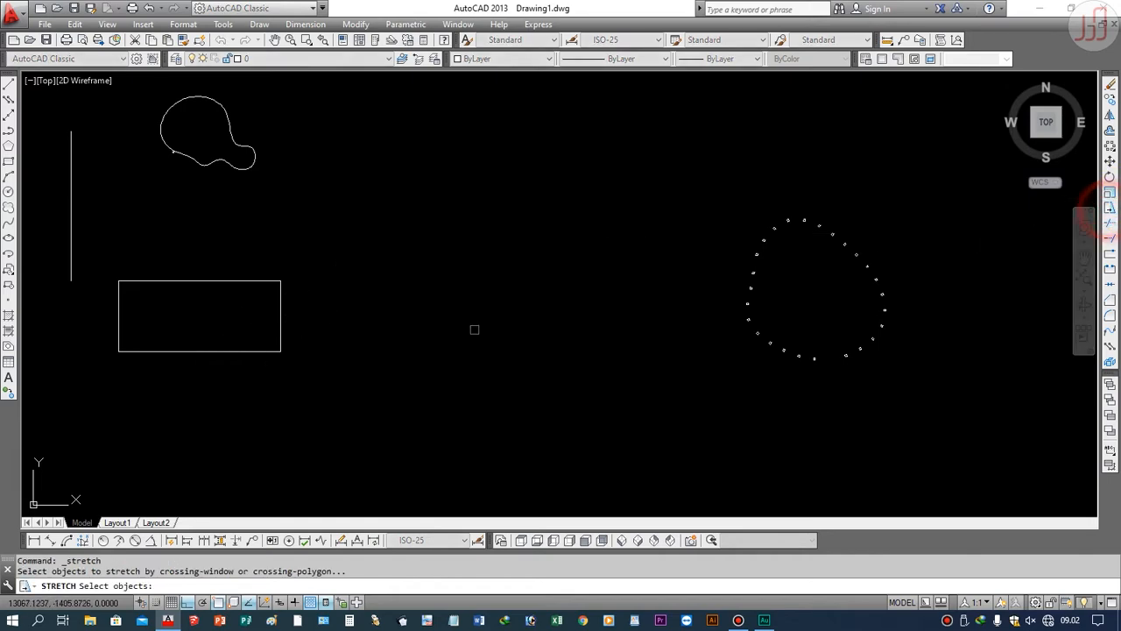
{"action": "left_click", "coordinate": [131, 372]}
{"action": "left_click", "coordinate": [108, 257]}
{"action": "key", "text": "Return"}
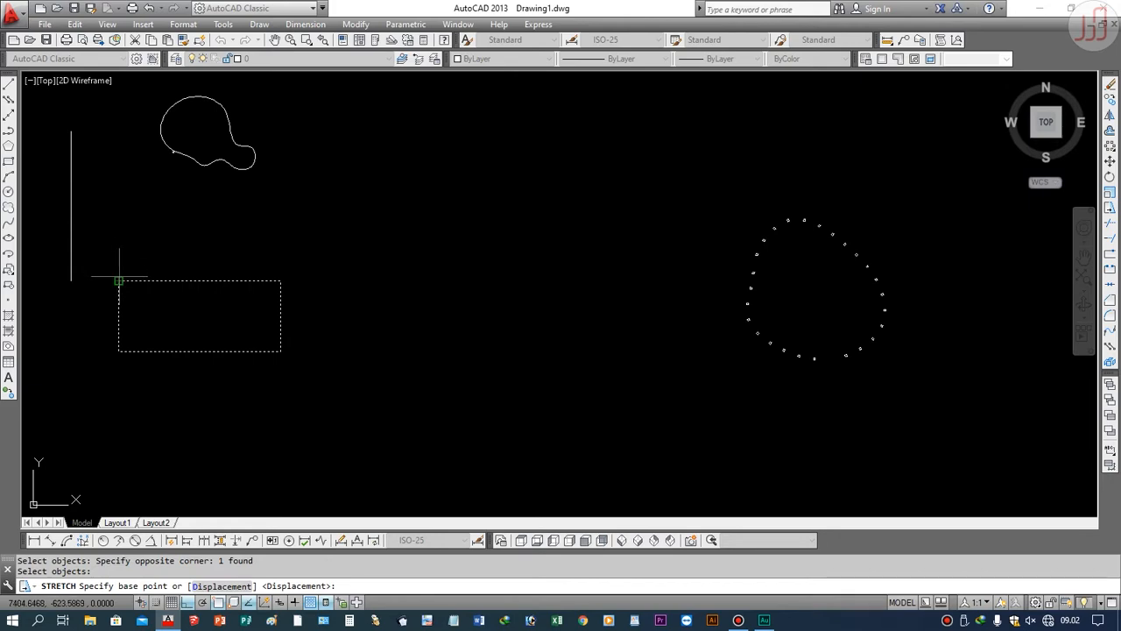
{"action": "left_click", "coordinate": [119, 281]}
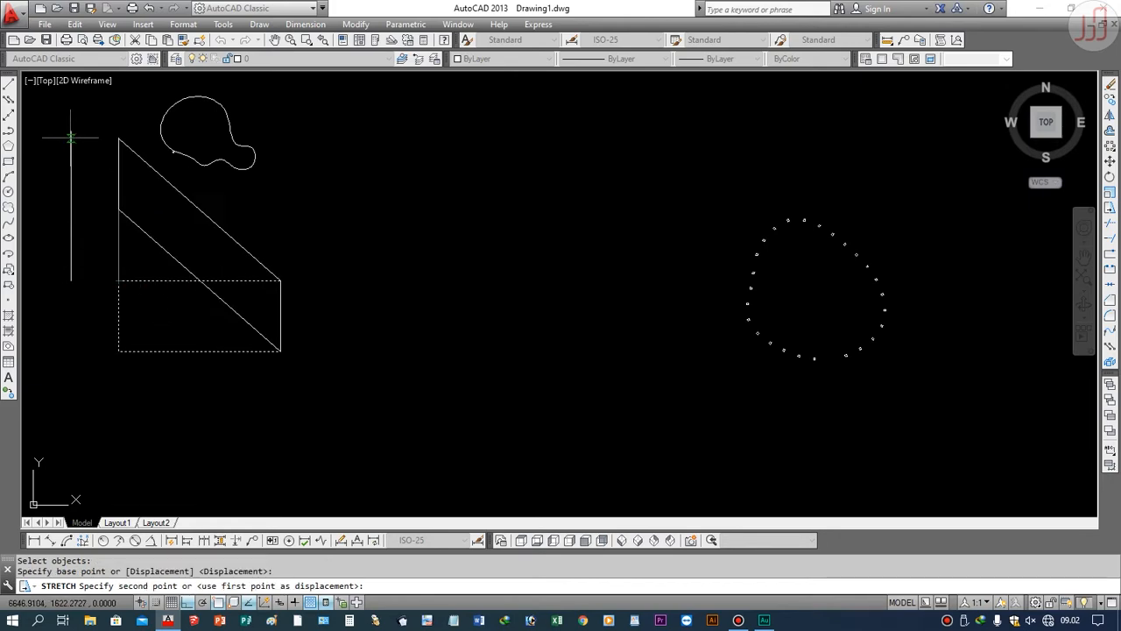
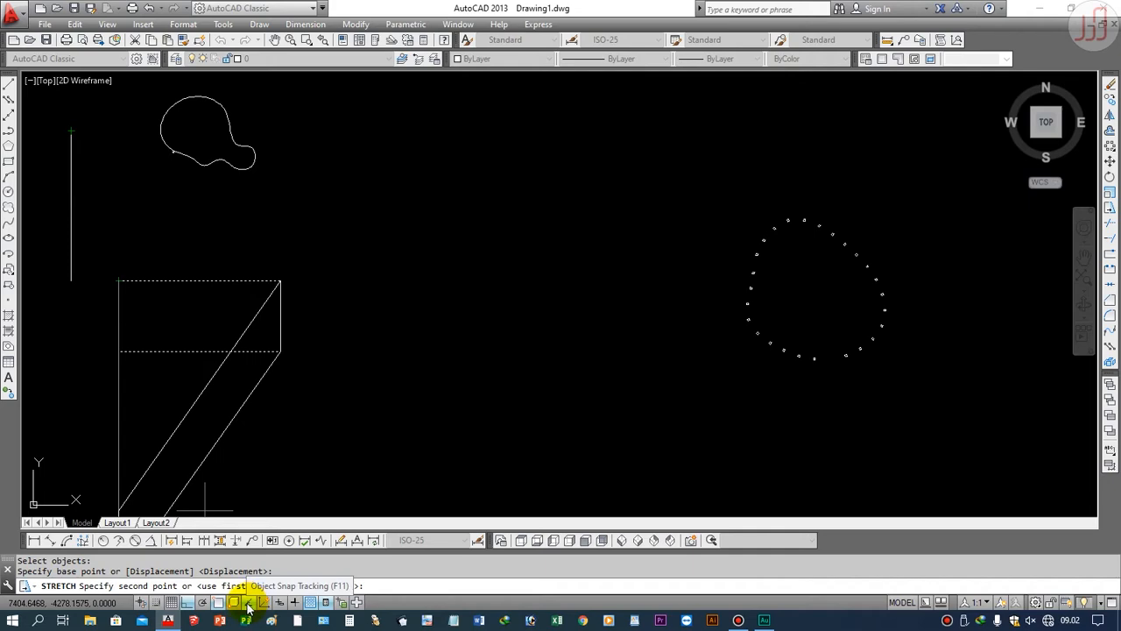
{"action": "key", "text": "Escape"}
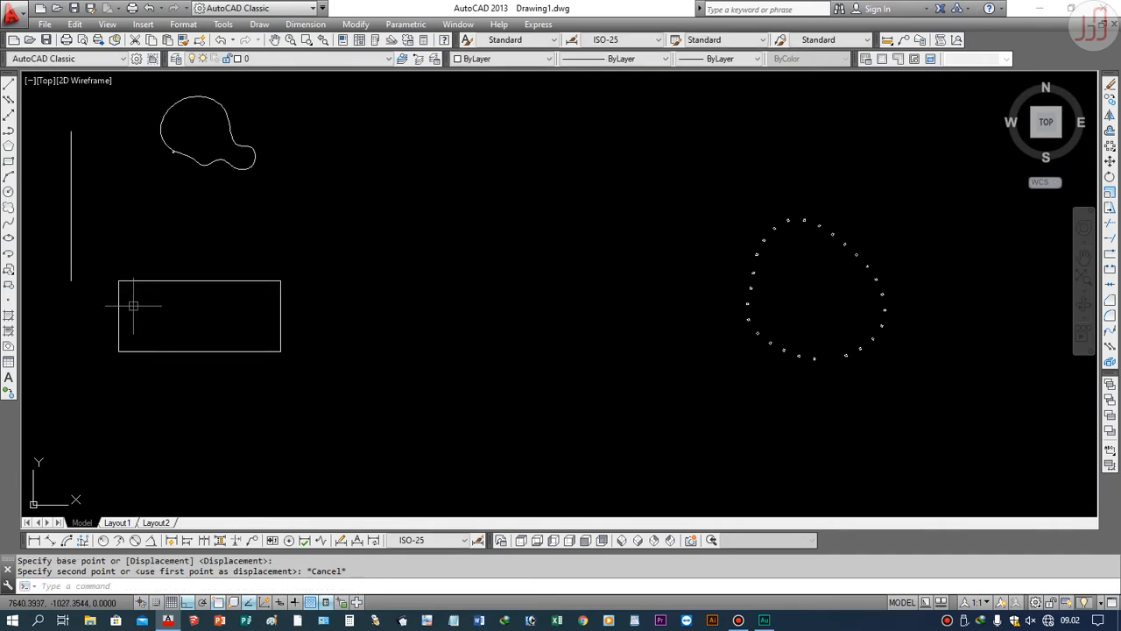
Step: Move the rectangle straight down so that it lies clear below the level of the vertical line's lower end
{"action": "type", "text": "m"}
{"action": "key", "text": "Return"}
{"action": "left_click", "coordinate": [449, 423]}
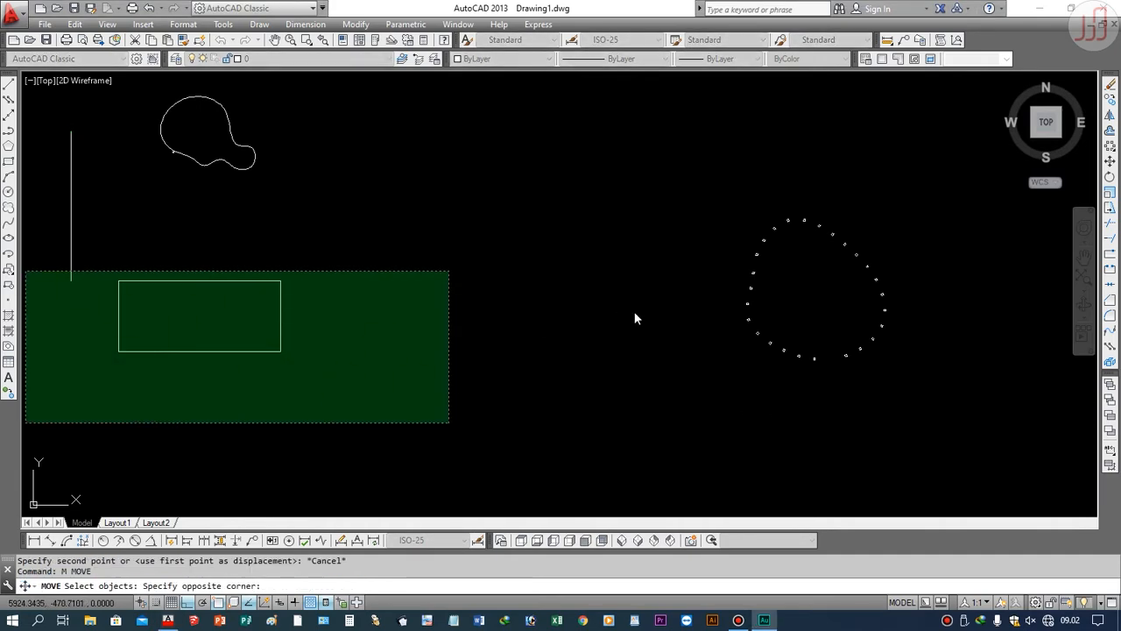
{"action": "left_click", "coordinate": [353, 263]}
{"action": "left_click", "coordinate": [318, 438]}
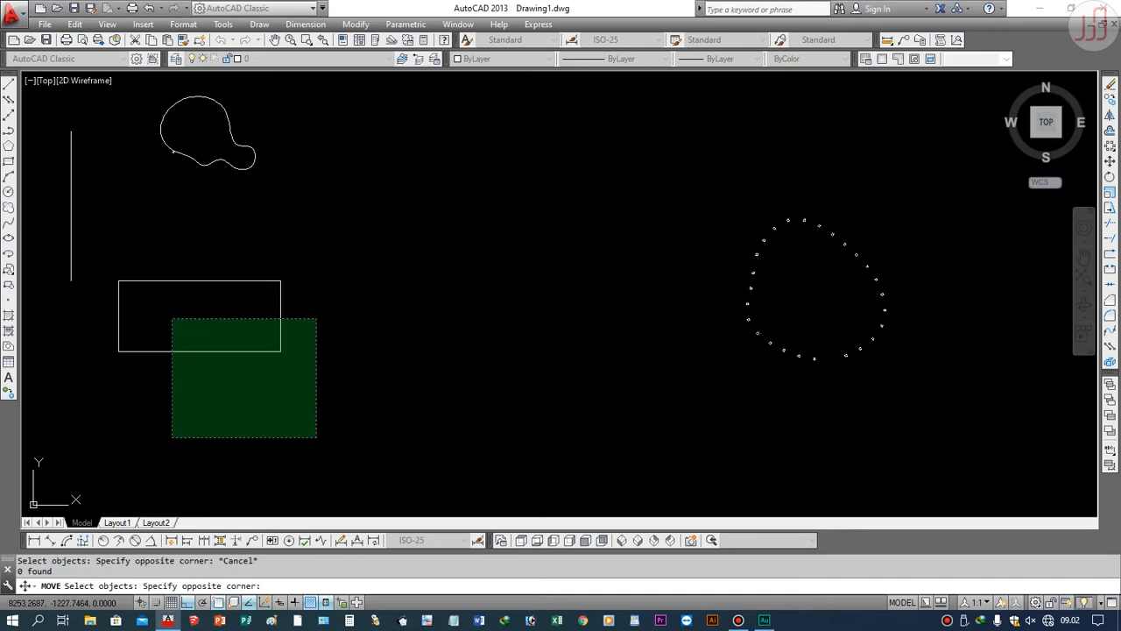
{"action": "left_click", "coordinate": [172, 317]}
{"action": "key", "text": "Return"}
{"action": "left_click", "coordinate": [442, 318]}
{"action": "left_click", "coordinate": [442, 335]}
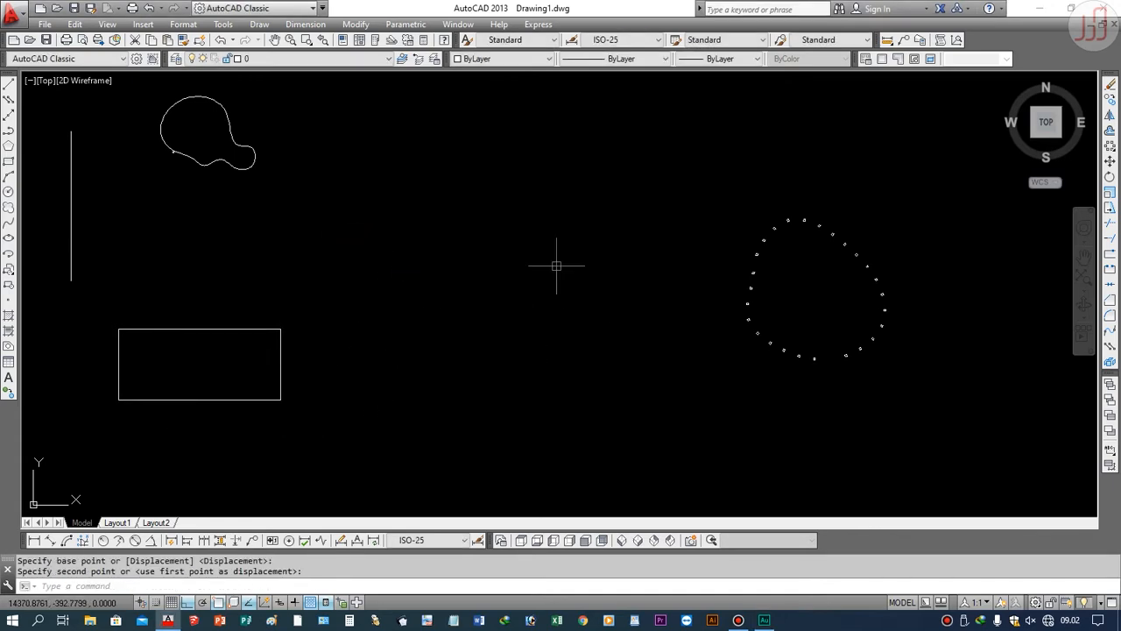
{"action": "left_click", "coordinate": [1109, 208]}
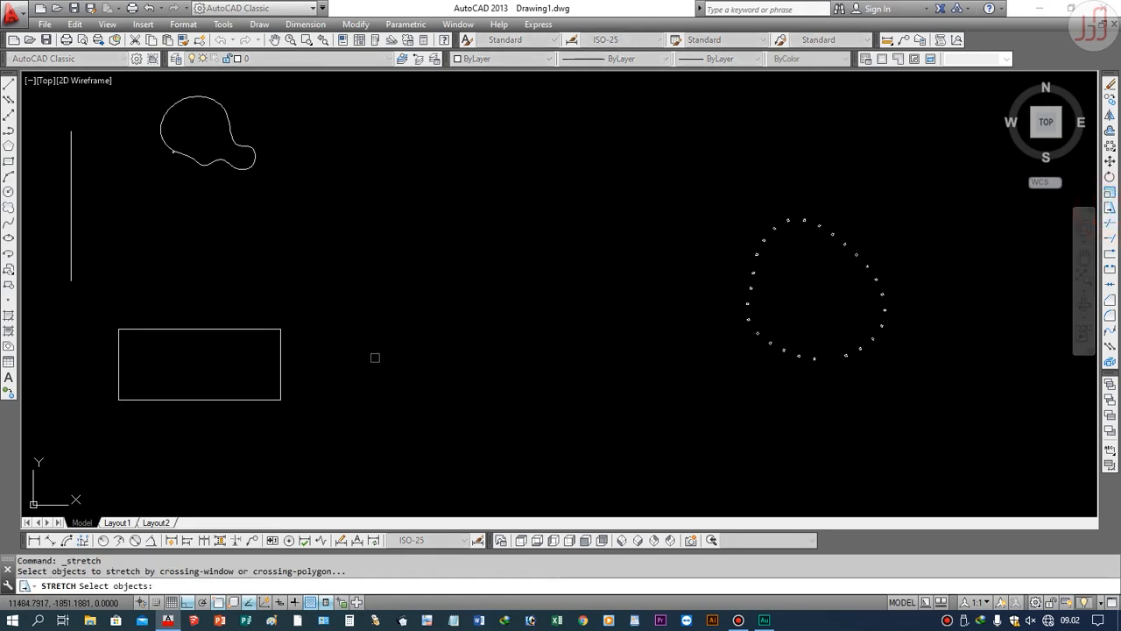
{"action": "left_click", "coordinate": [377, 360]}
{"action": "left_click", "coordinate": [69, 308]}
{"action": "key", "text": "Return"}
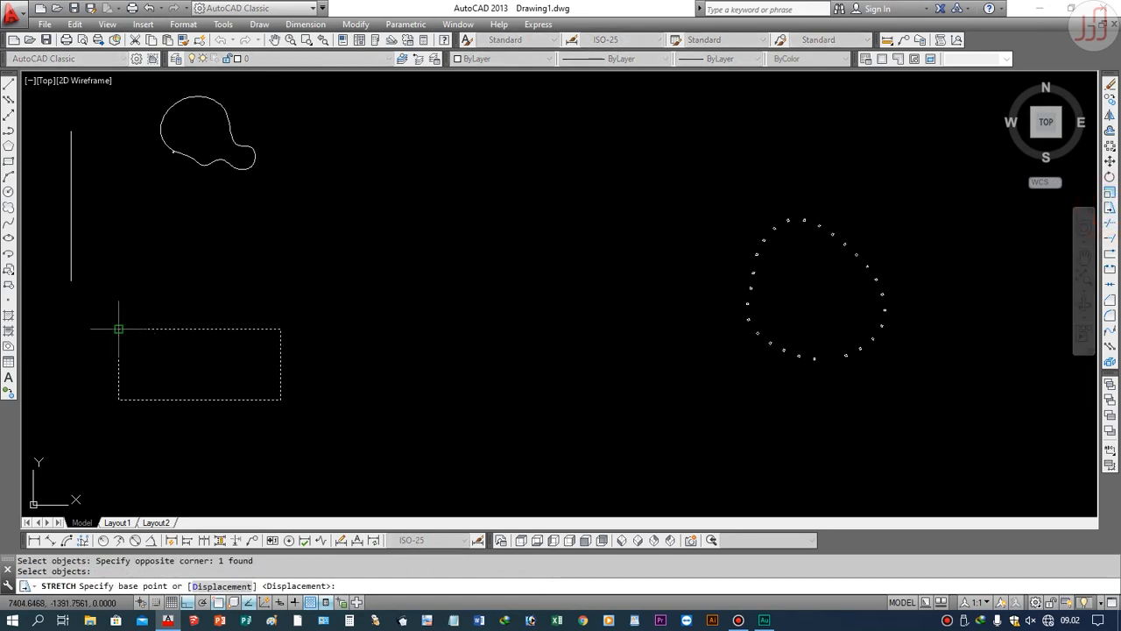
{"action": "left_click", "coordinate": [118, 329]}
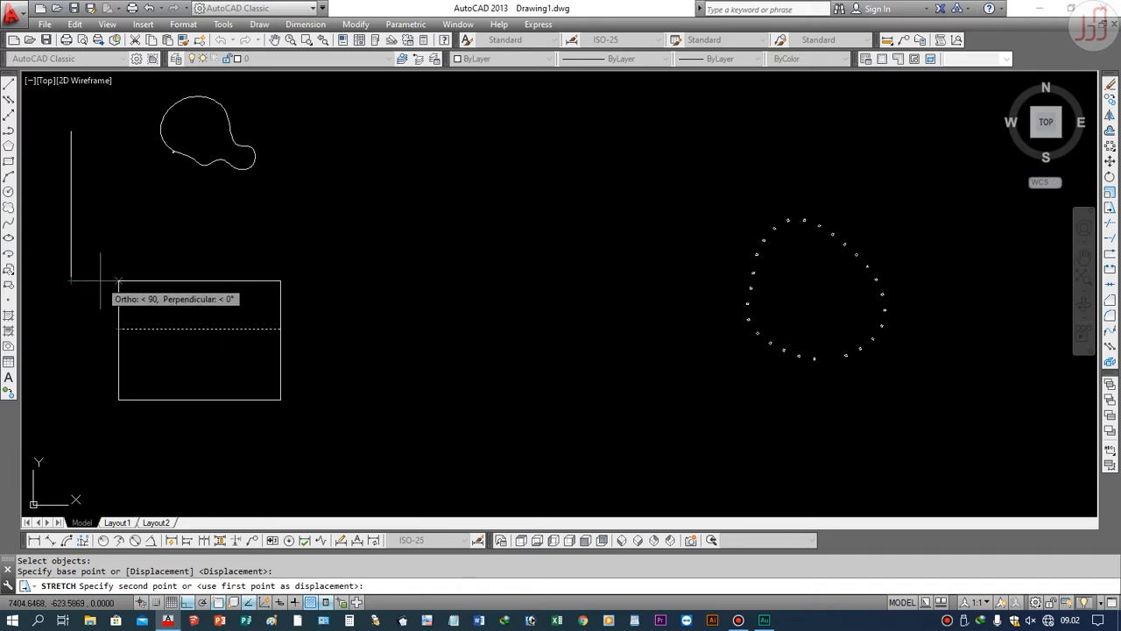
{"action": "key", "text": "Escape"}
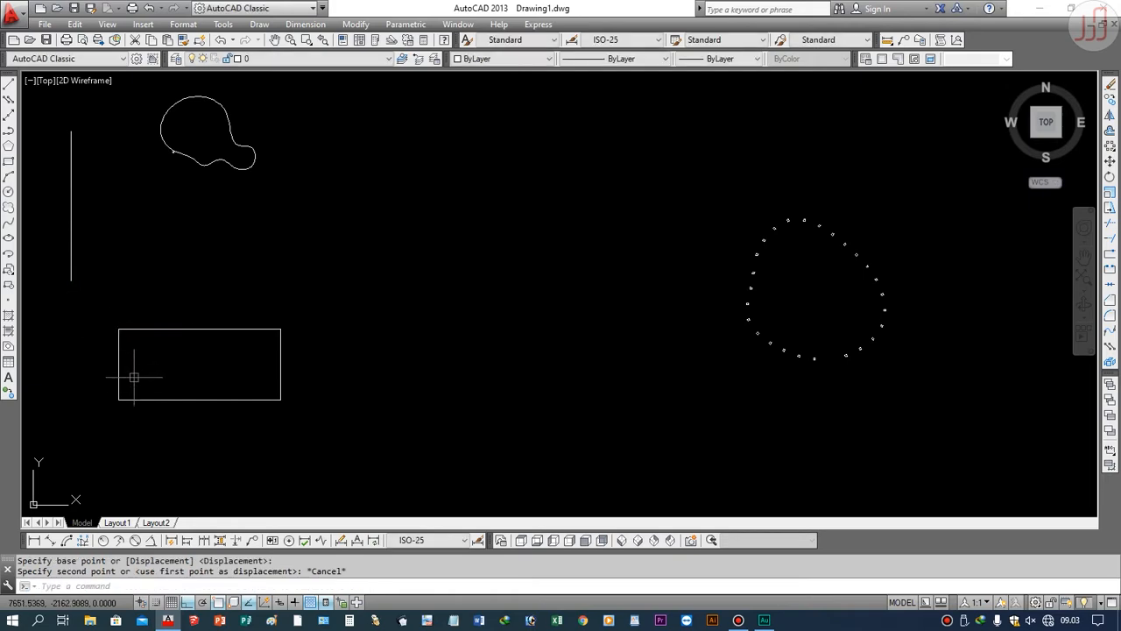
Step: Stretch the rectangle's left side horizontally until it lines up with the vertical line above it
{"action": "left_click", "coordinate": [1108, 205]}
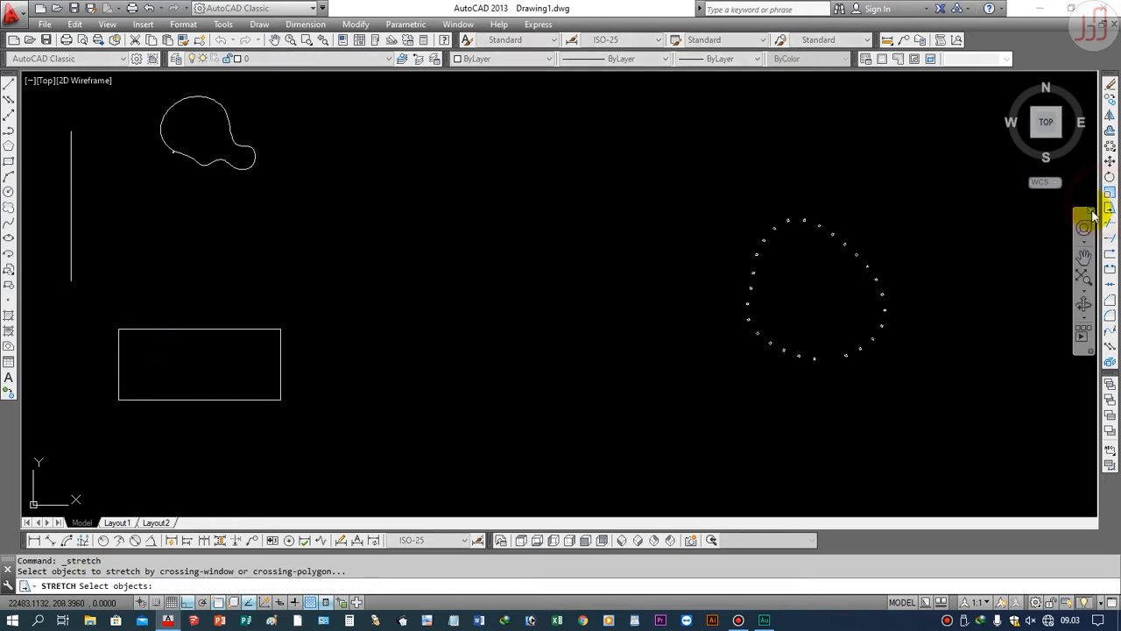
{"action": "left_click", "coordinate": [154, 414]}
{"action": "left_click", "coordinate": [112, 350]}
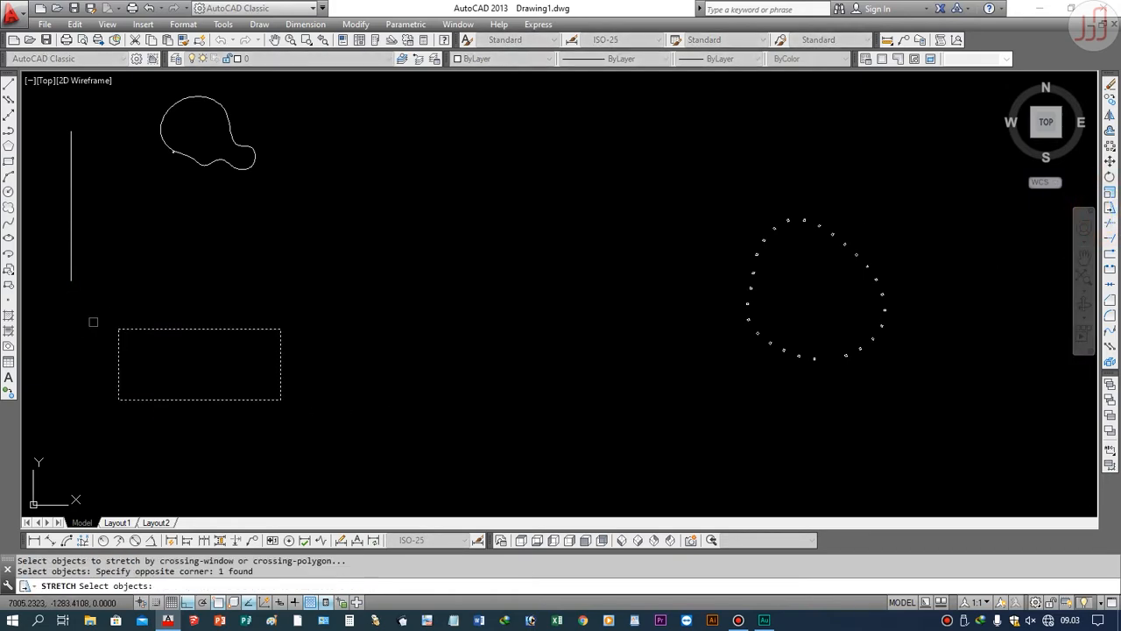
{"action": "key", "text": "Return"}
{"action": "left_click", "coordinate": [118, 329]}
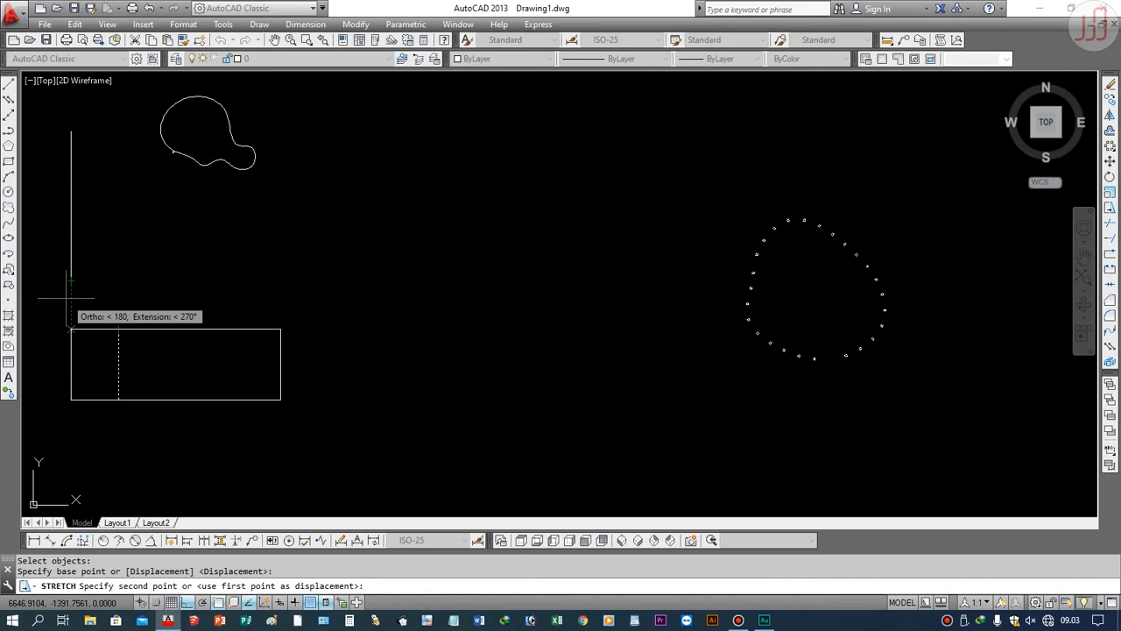
{"action": "left_click", "coordinate": [67, 298]}
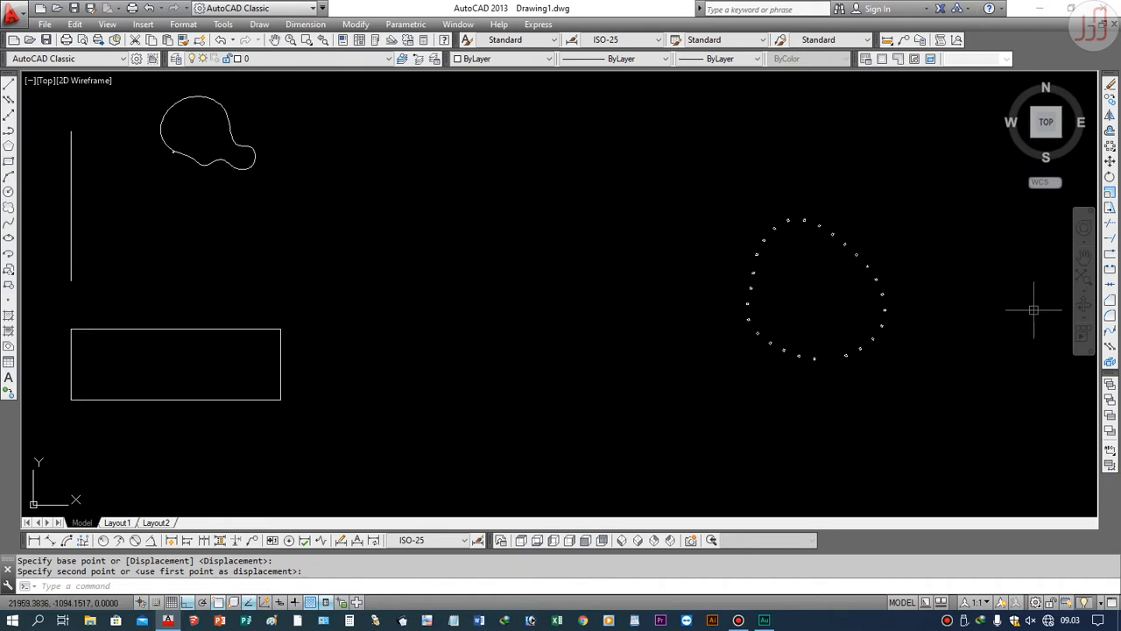
{"action": "left_click", "coordinate": [1111, 200]}
{"action": "key", "text": "Escape"}
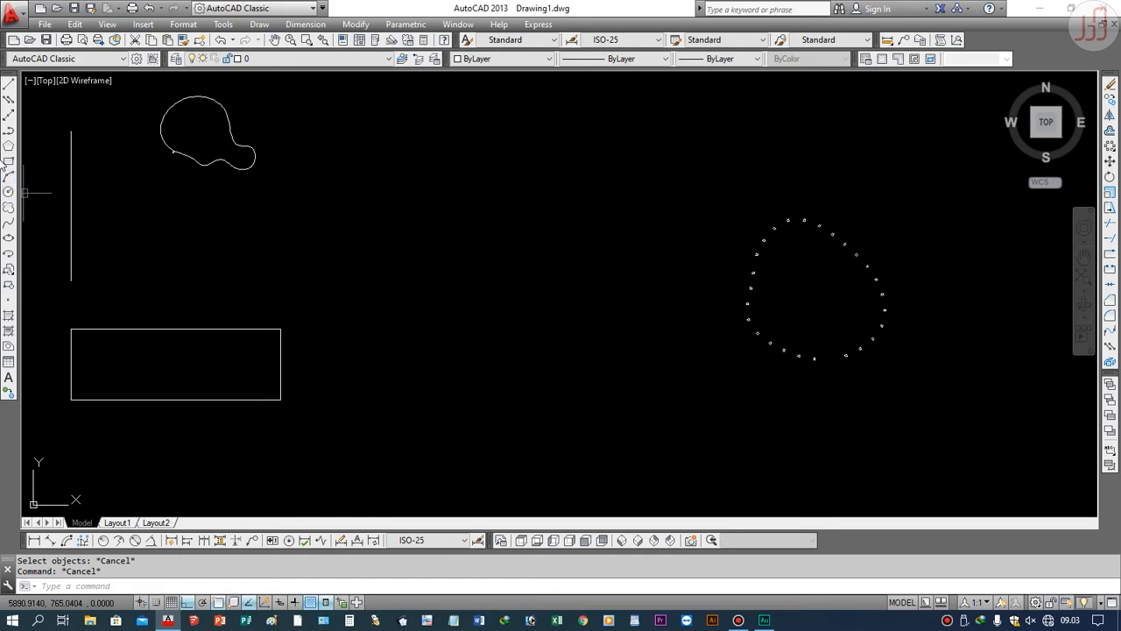
Step: Draw a small, nearly square rectangle just above and to the right of the stretched rectangle
{"action": "left_click", "coordinate": [9, 162]}
{"action": "left_click", "coordinate": [334, 291]}
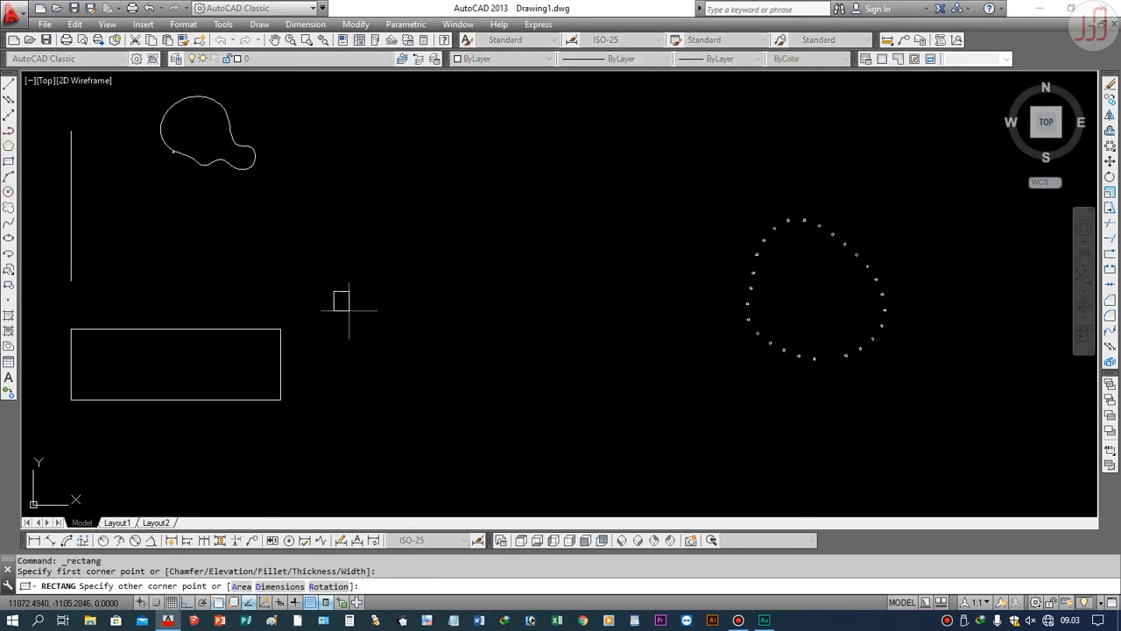
{"action": "left_click", "coordinate": [358, 313]}
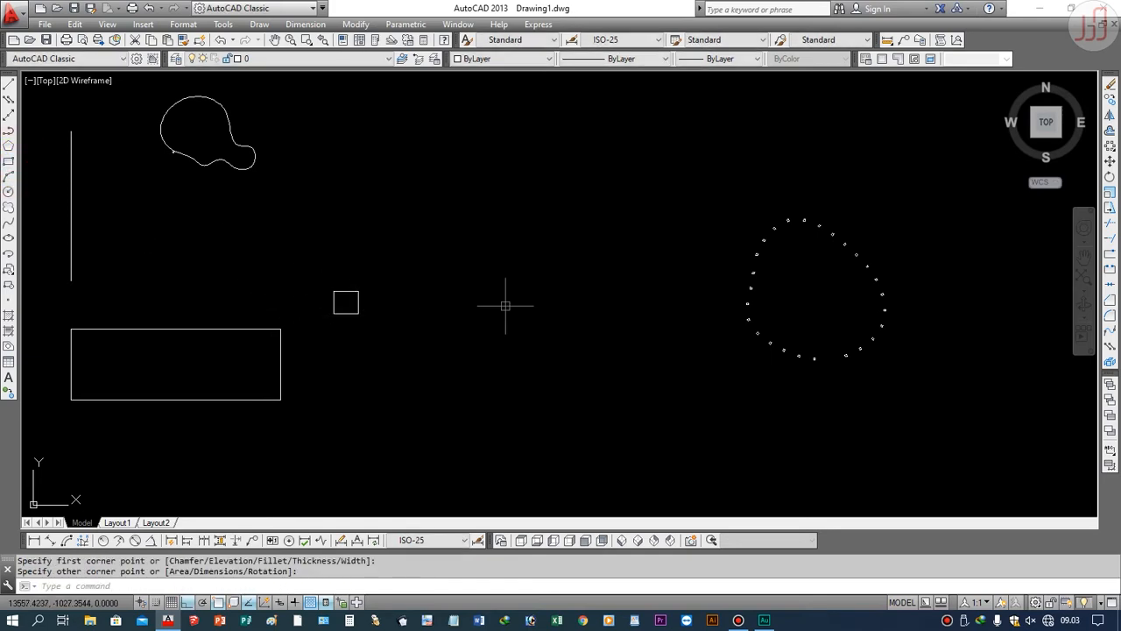
Step: Try to scale the small square from its lower-left corner, turning Ortho mode off
{"action": "left_click", "coordinate": [1110, 192]}
{"action": "left_click", "coordinate": [425, 321]}
{"action": "left_click", "coordinate": [306, 293]}
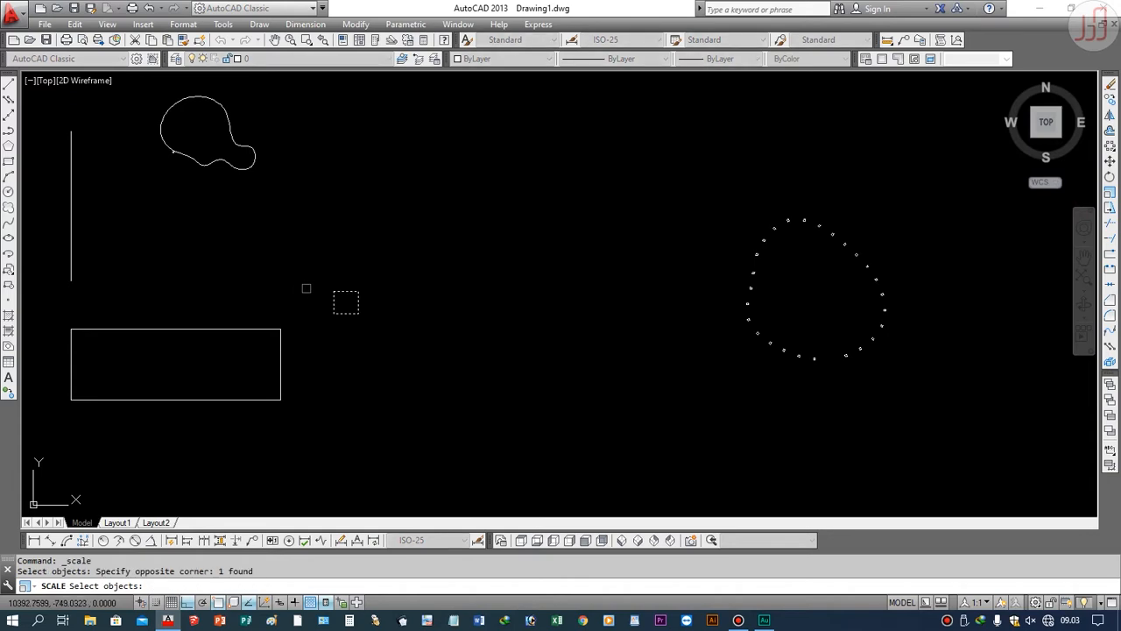
{"action": "key", "text": "Return"}
{"action": "left_click", "coordinate": [334, 313]}
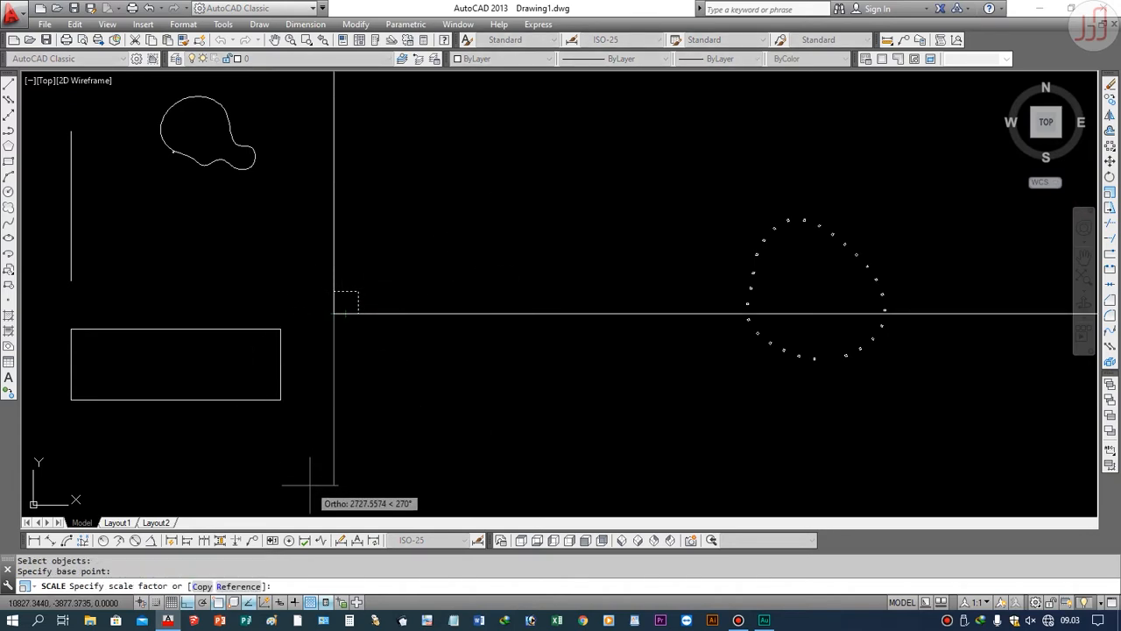
{"action": "left_click", "coordinate": [184, 602]}
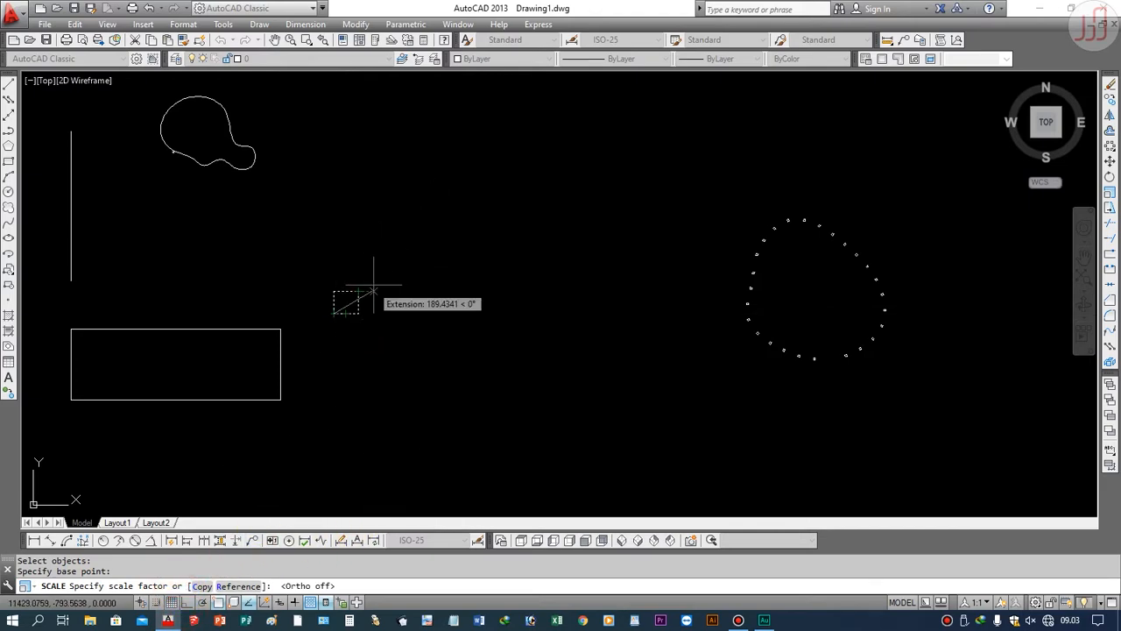
{"action": "key", "text": "Escape"}
Step: Try the Scale command's Reference option on the small square, measuring the reference from its lower-left corner to a point beyond the square
{"action": "scroll", "coordinate": [289, 394], "scroll_direction": "down", "scroll_amount": 5}
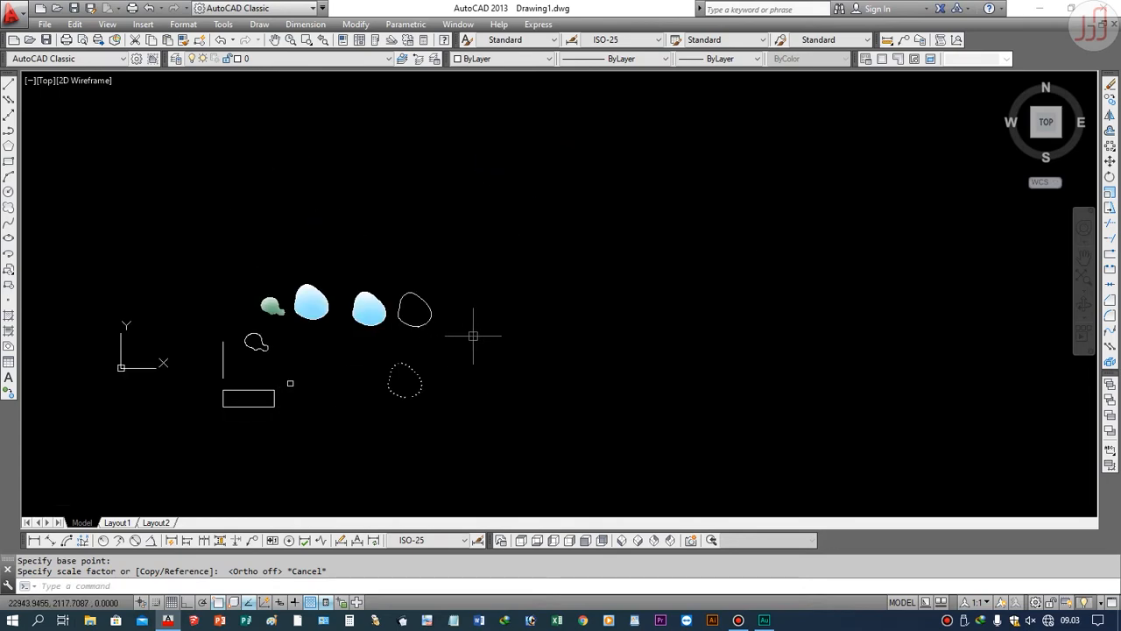
{"action": "left_click", "coordinate": [1110, 194]}
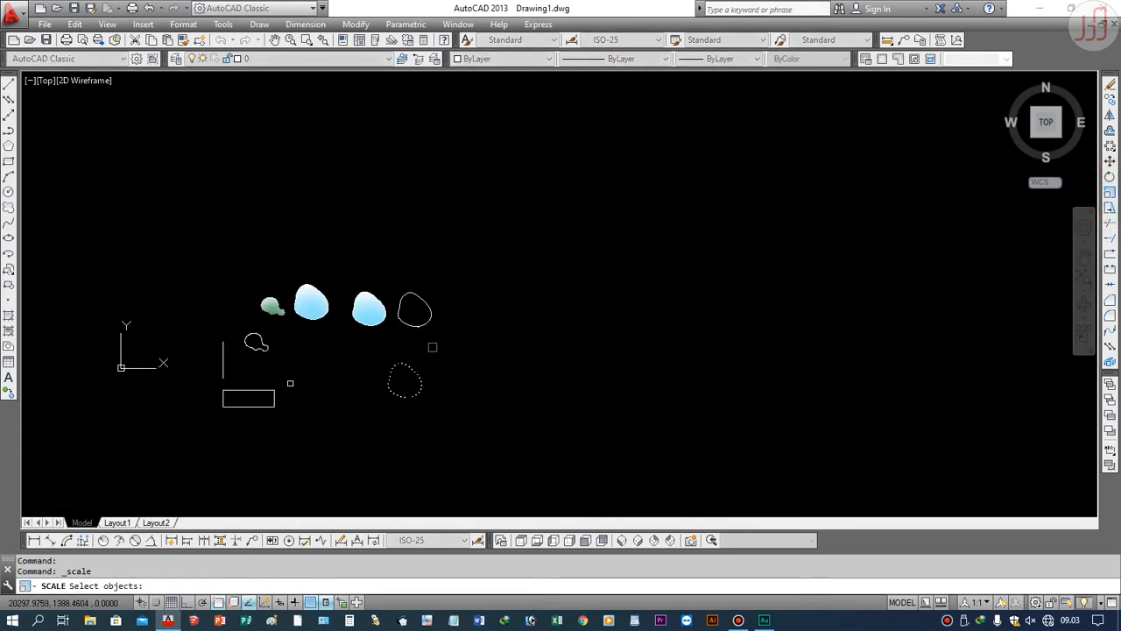
{"action": "key", "text": "Return"}
{"action": "scroll", "coordinate": [289, 383], "scroll_direction": "up", "scroll_amount": 4}
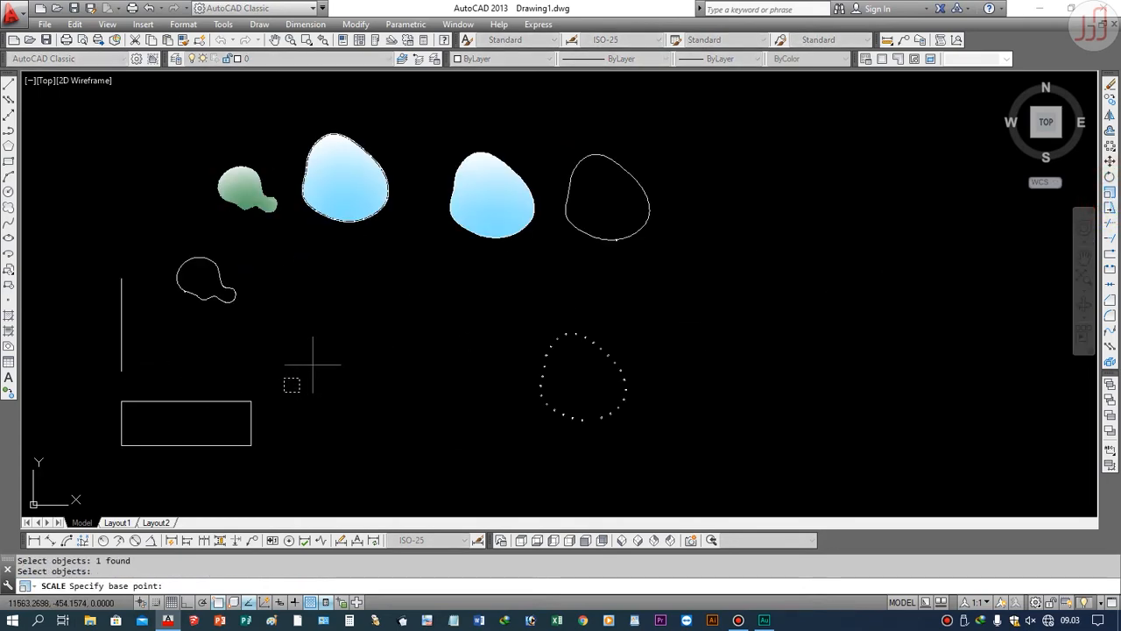
{"action": "left_click", "coordinate": [289, 384]}
{"action": "scroll", "coordinate": [296, 381], "scroll_direction": "down", "scroll_amount": 5}
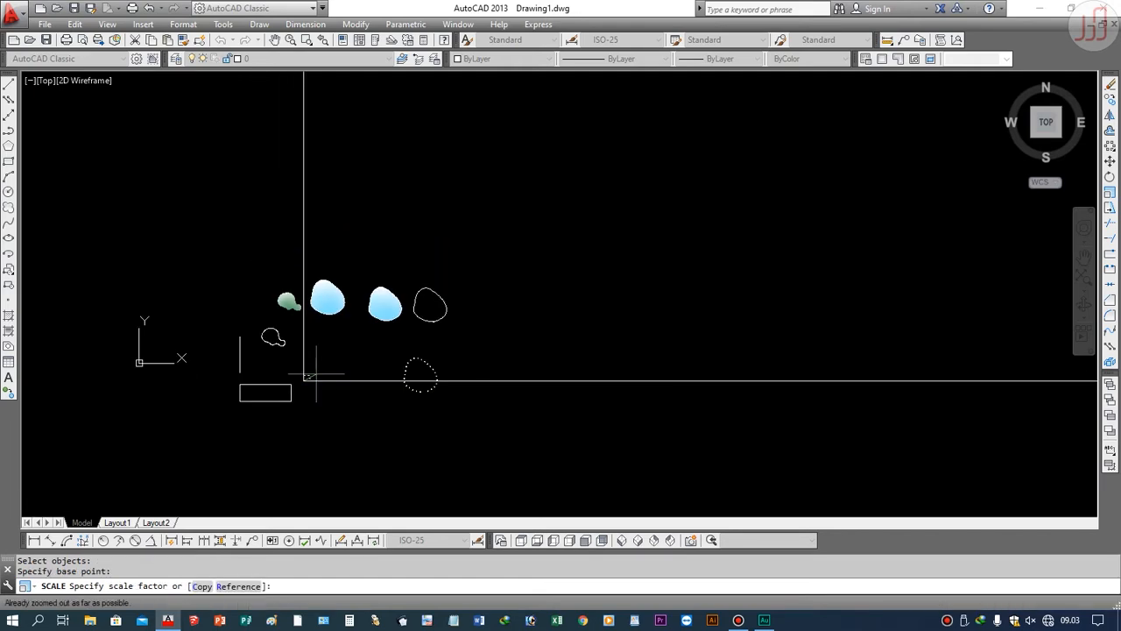
{"action": "left_click", "coordinate": [226, 586]}
{"action": "scroll", "coordinate": [320, 372], "scroll_direction": "up", "scroll_amount": 8}
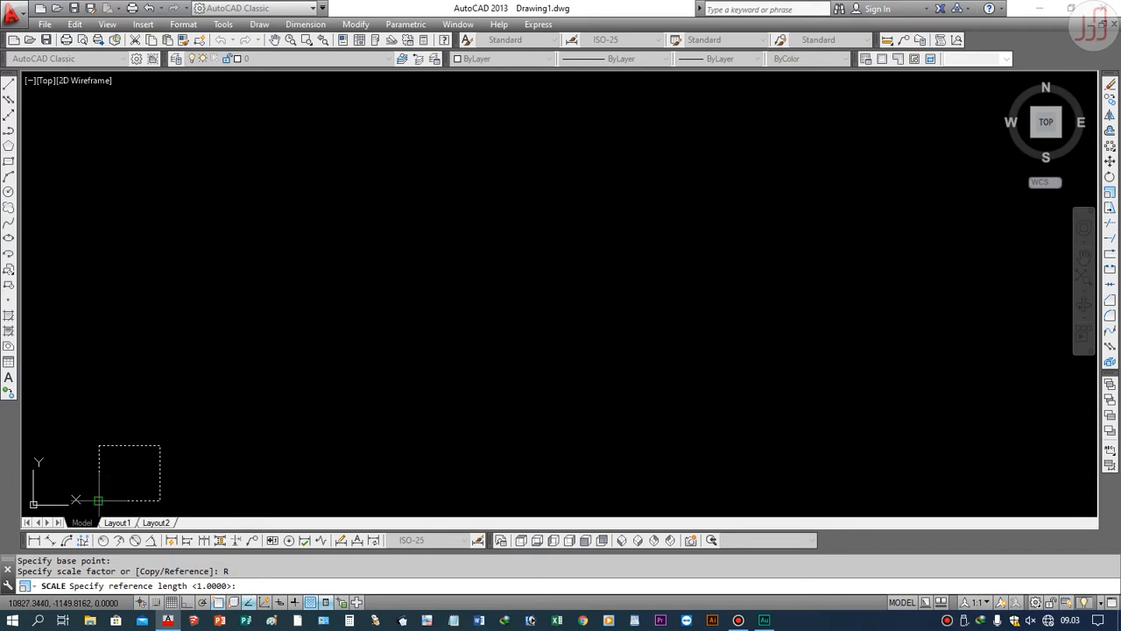
{"action": "left_click", "coordinate": [98, 500]}
{"action": "left_click", "coordinate": [263, 383]}
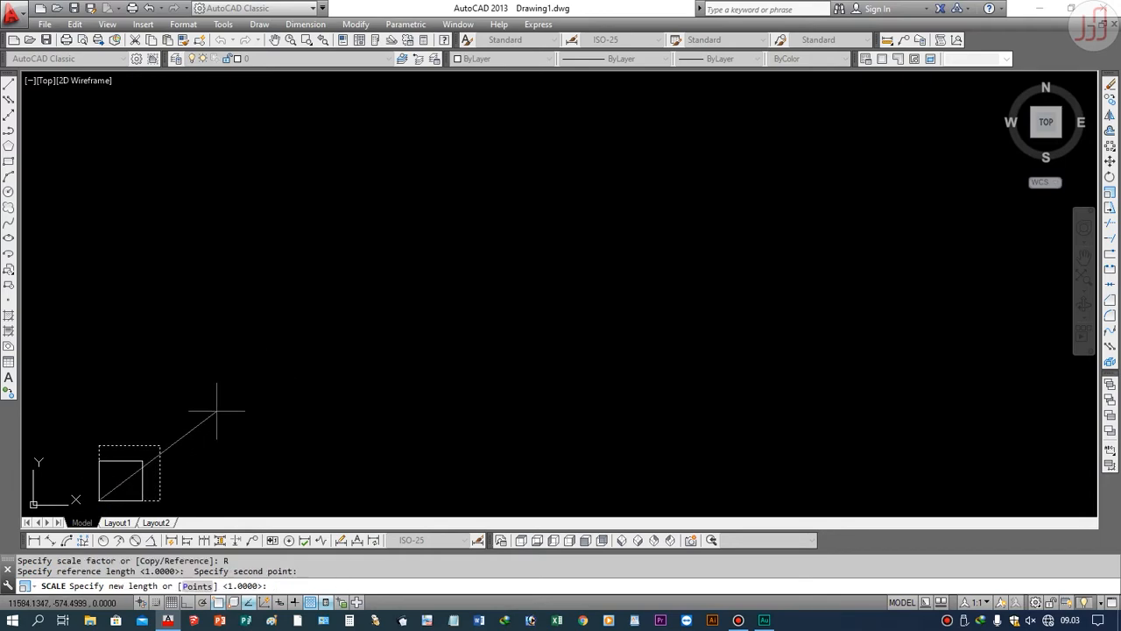
{"action": "key", "text": "Escape"}
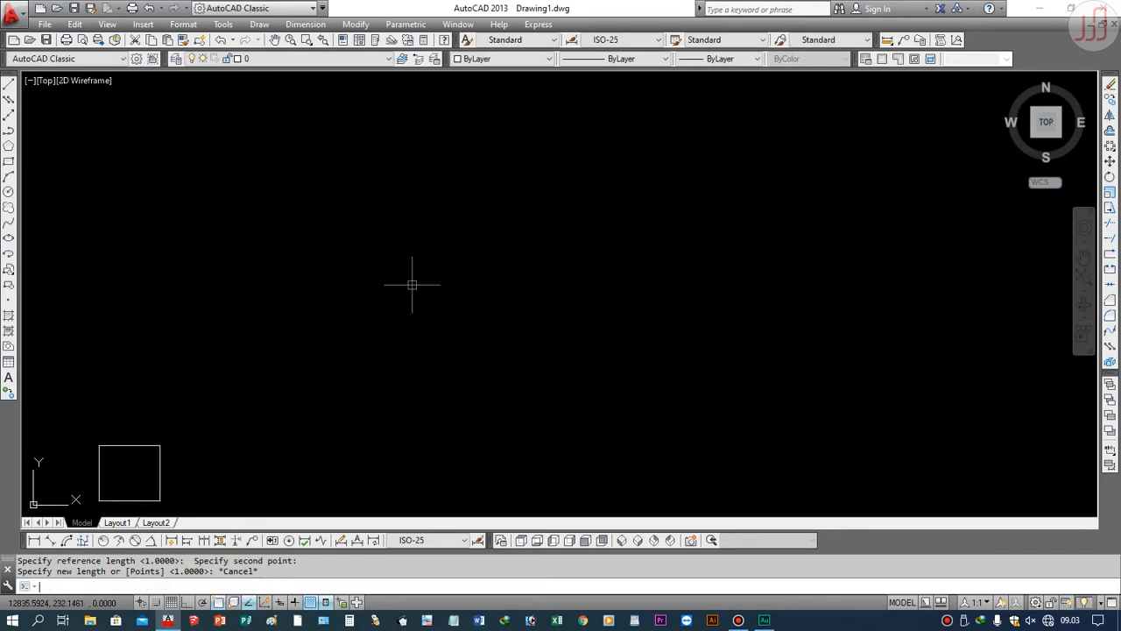
Step: Try to scale the small square from its lower-left corner without using a reference length
{"action": "scroll", "coordinate": [385, 303], "scroll_direction": "down", "scroll_amount": 3}
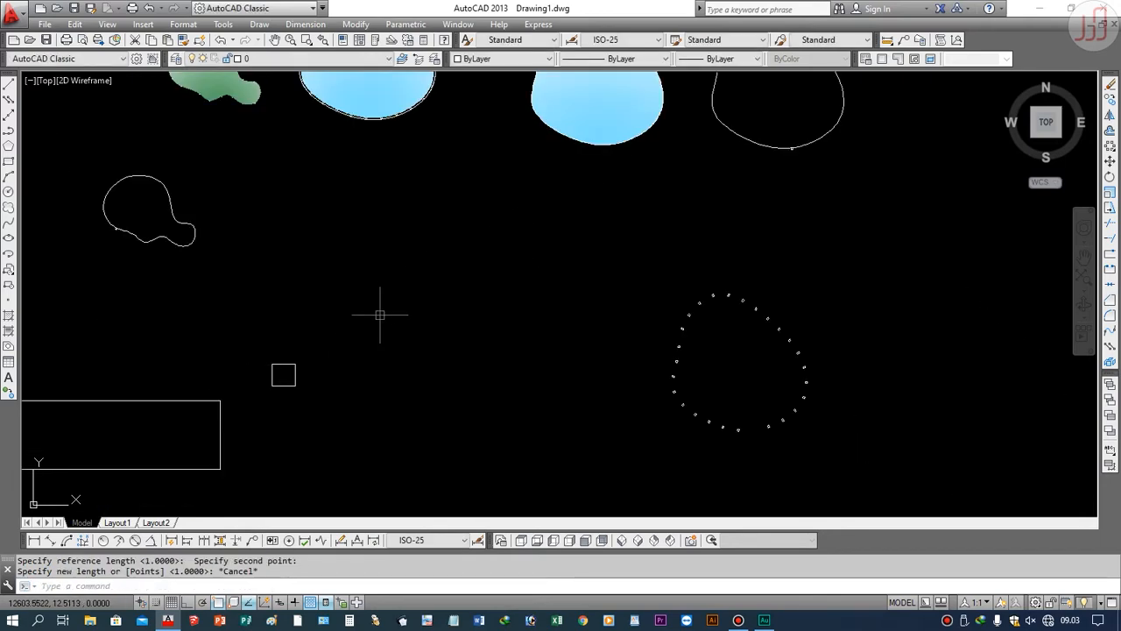
{"action": "left_click", "coordinate": [1110, 205]}
{"action": "scroll", "coordinate": [273, 386], "scroll_direction": "up", "scroll_amount": 6}
{"action": "left_click", "coordinate": [272, 387]}
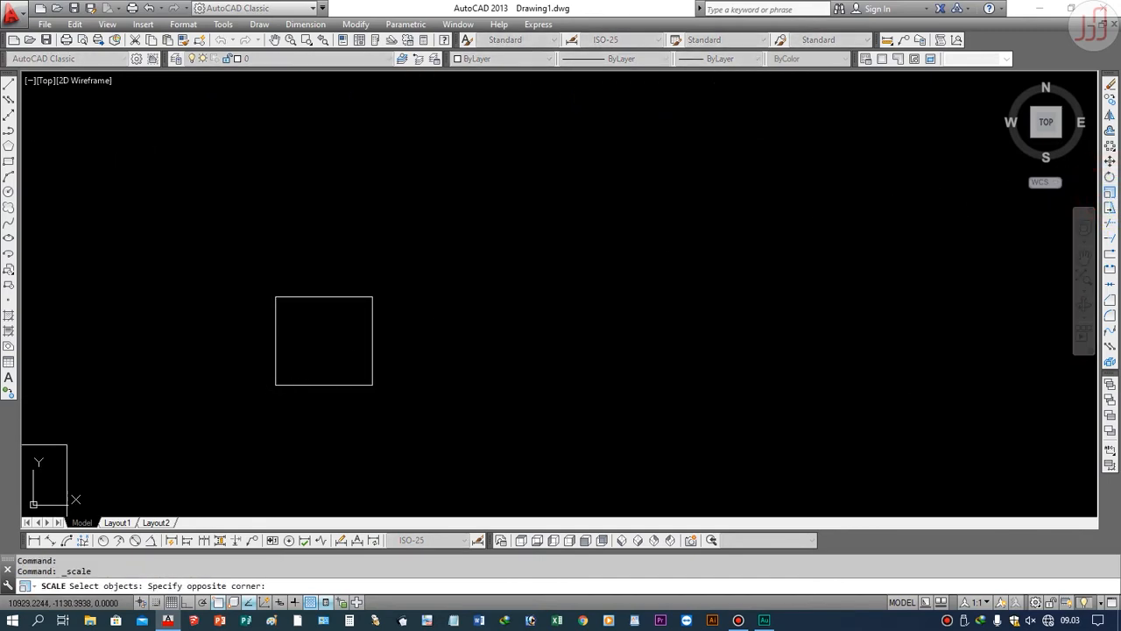
{"action": "left_click", "coordinate": [271, 388]}
{"action": "key", "text": "Return"}
{"action": "left_click", "coordinate": [275, 384]}
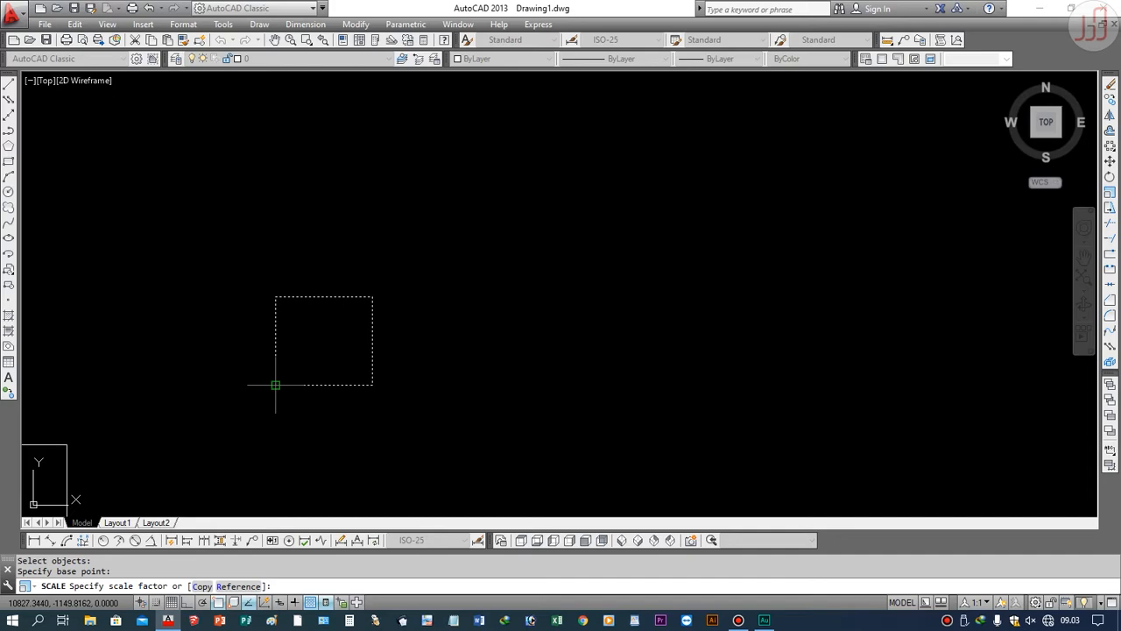
{"action": "left_click", "coordinate": [275, 385]}
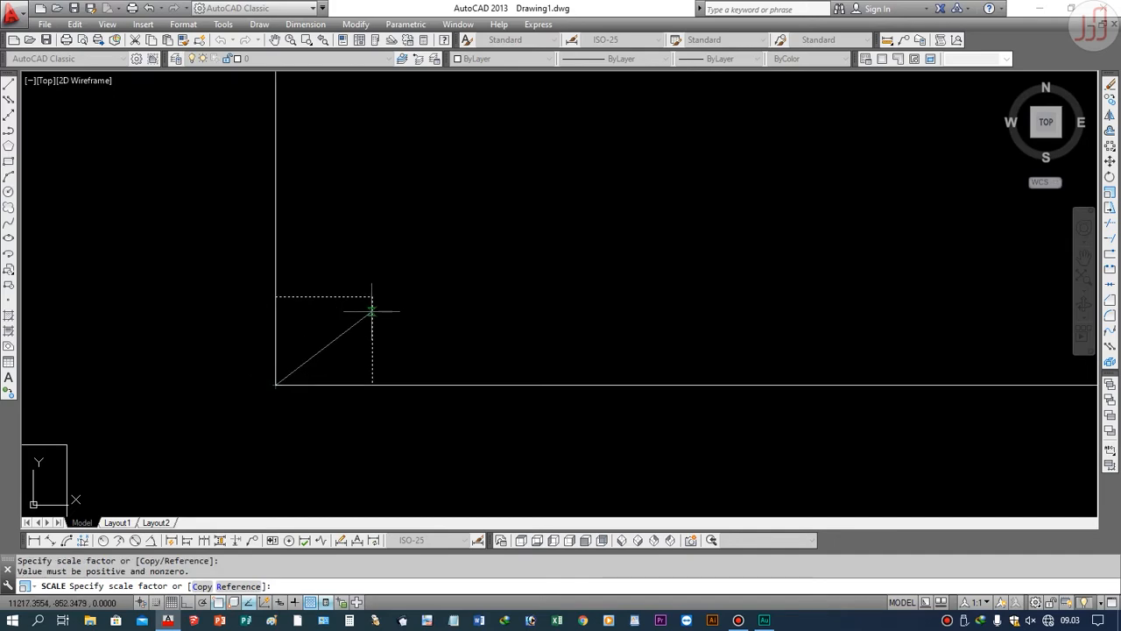
{"action": "key", "text": "Escape"}
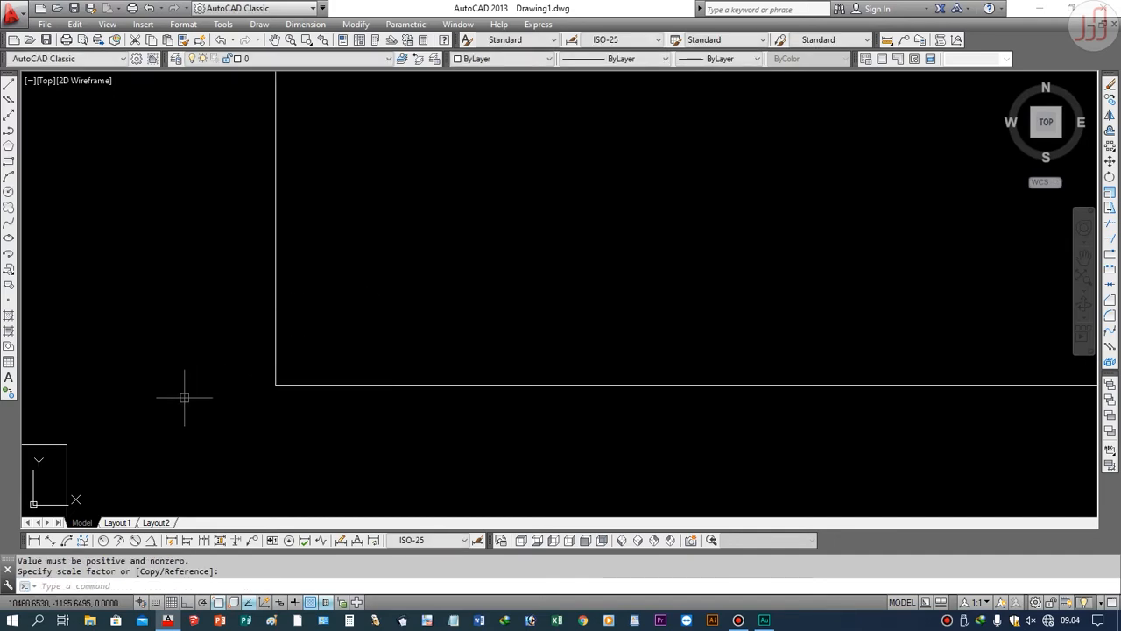
Step: Undo the last scaling of the small square
{"action": "scroll", "coordinate": [183, 400], "scroll_direction": "down", "scroll_amount": 5}
{"action": "key", "text": "ctrl+z"}
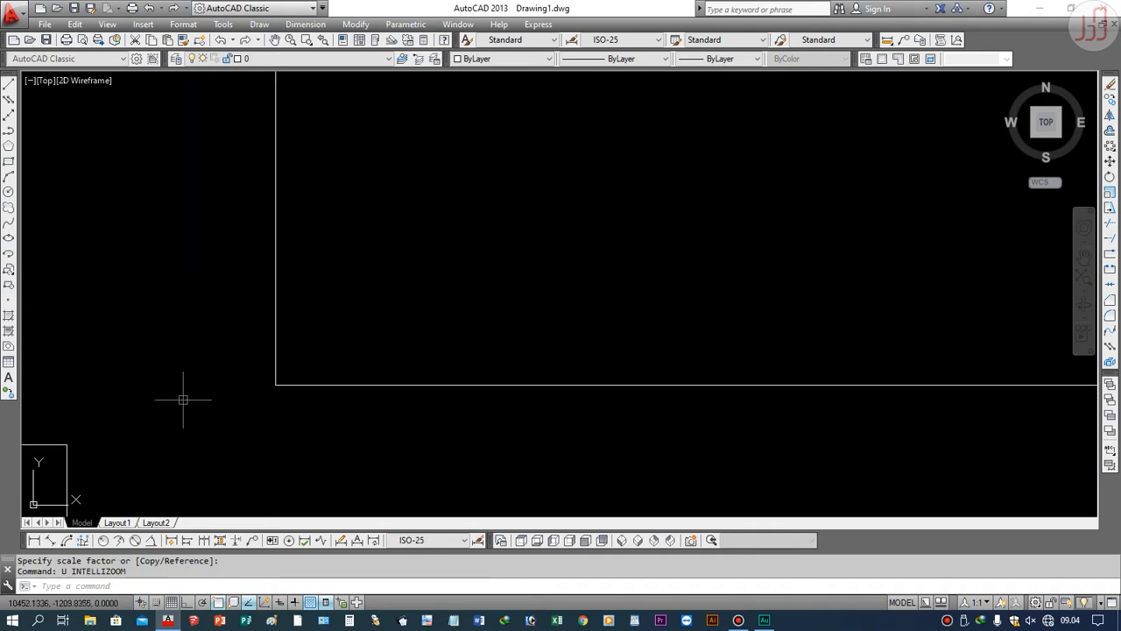
{"action": "key", "text": "ctrl+z"}
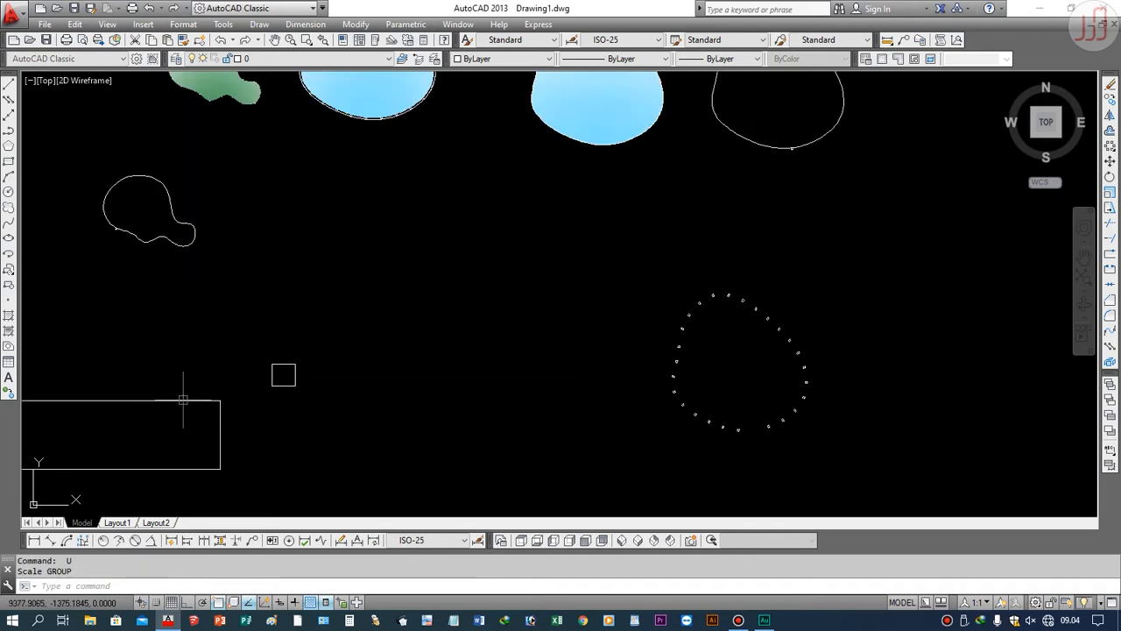
Step: Try a reference scale of the small square from its lower-left corner, with the reference length running outward from its upper-right corner
{"action": "left_click", "coordinate": [1110, 200]}
{"action": "scroll", "coordinate": [326, 397], "scroll_direction": "up", "scroll_amount": 4}
{"action": "left_click", "coordinate": [222, 364]}
{"action": "key", "text": "Return"}
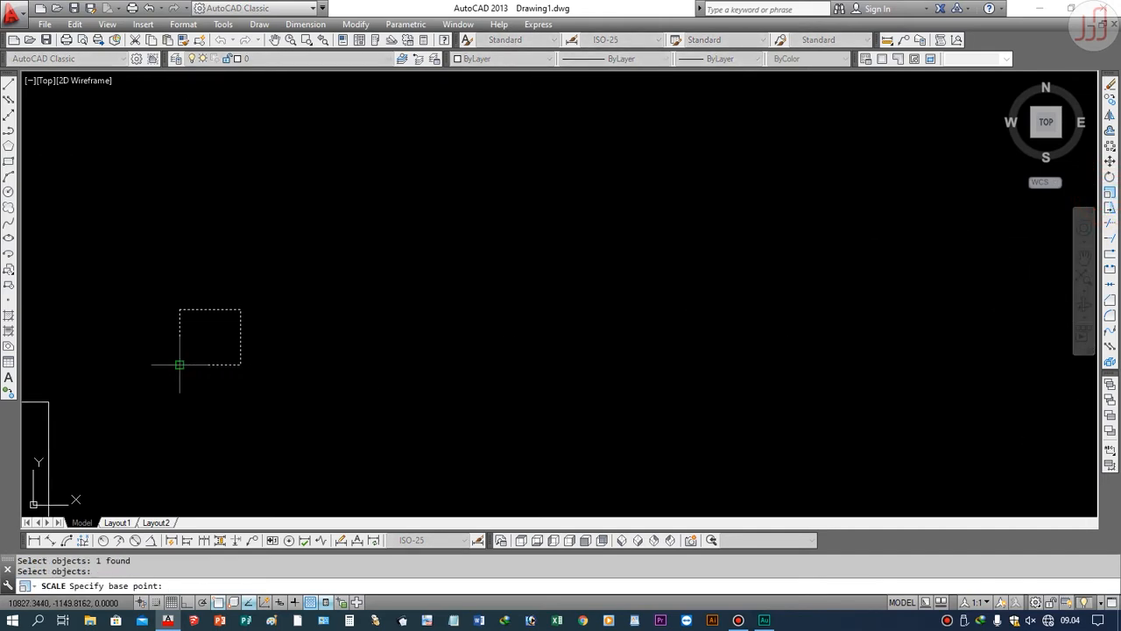
{"action": "left_click", "coordinate": [179, 364]}
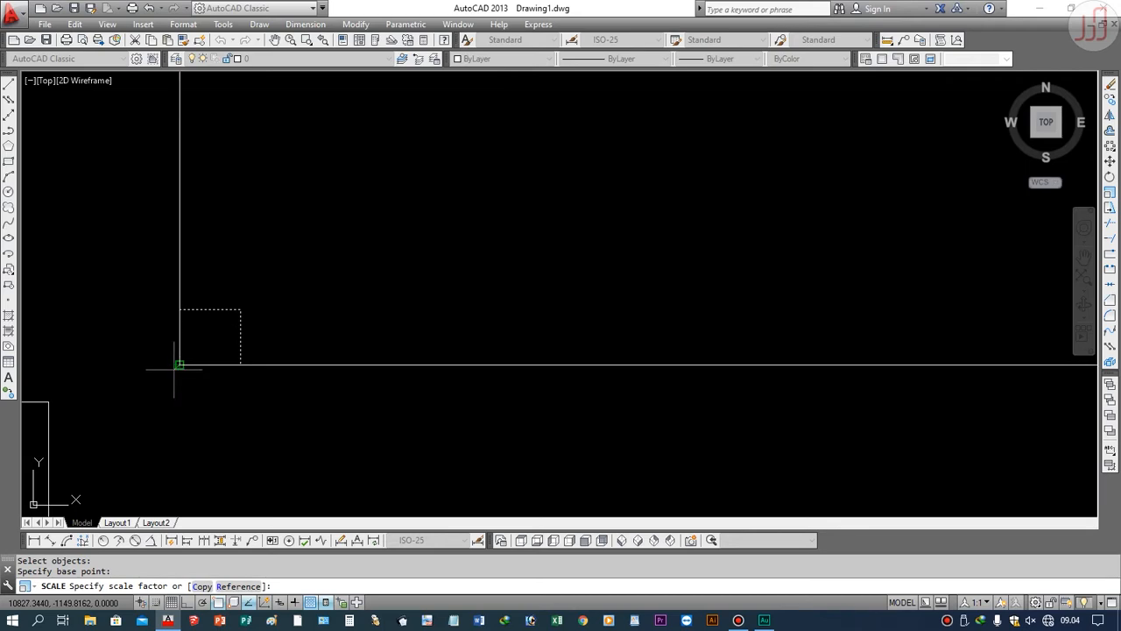
{"action": "type", "text": "R"}
{"action": "key", "text": "Return"}
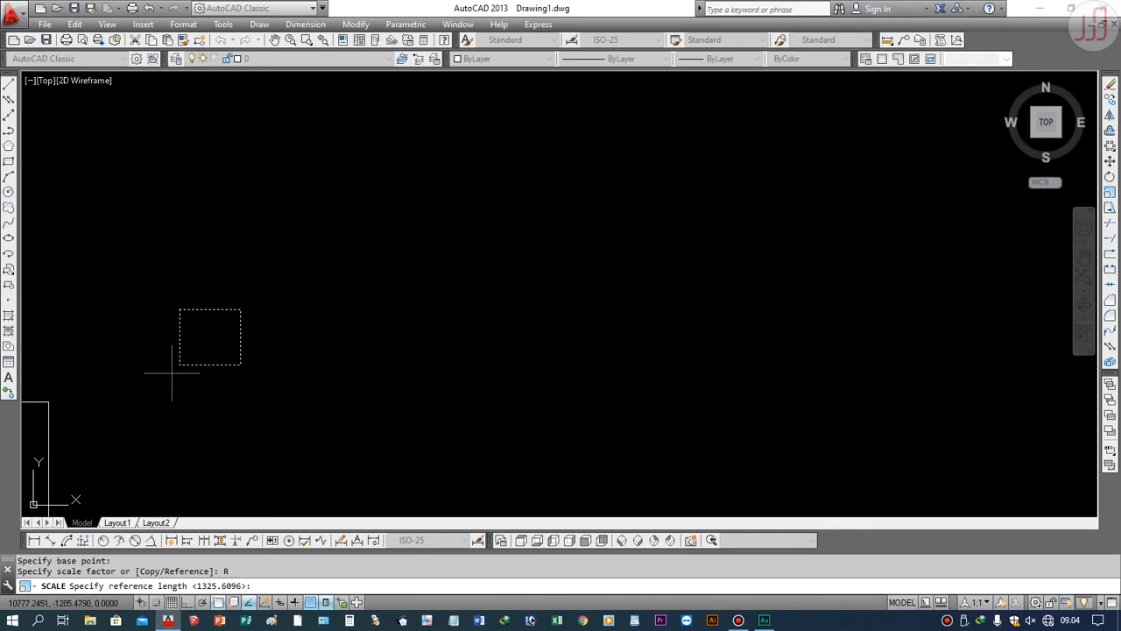
{"action": "left_click", "coordinate": [240, 309]}
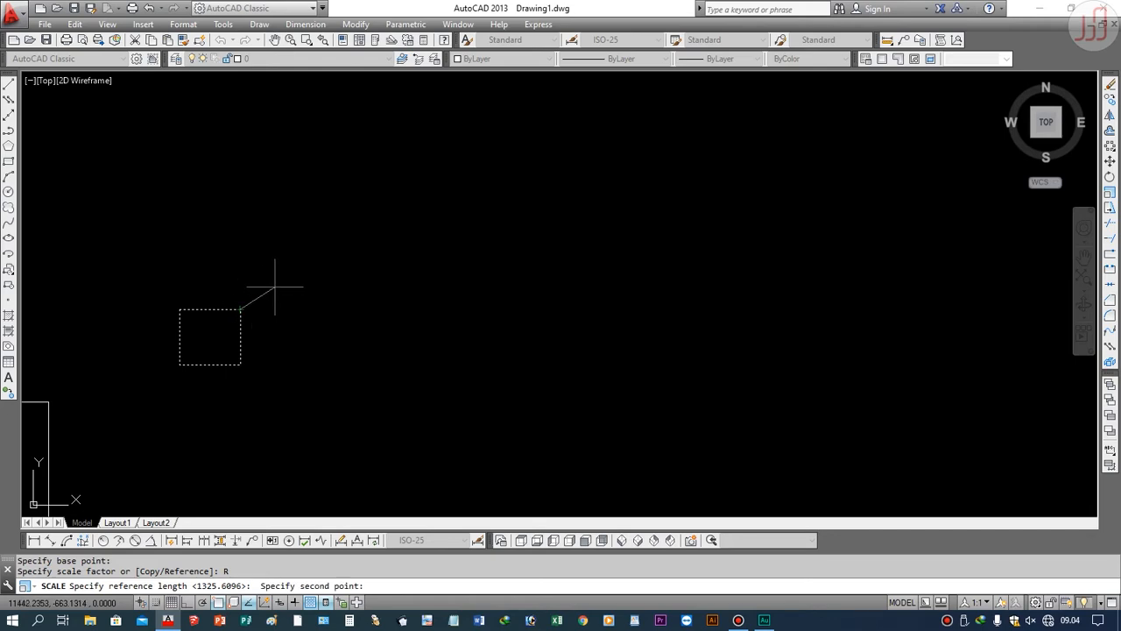
{"action": "left_click", "coordinate": [322, 223]}
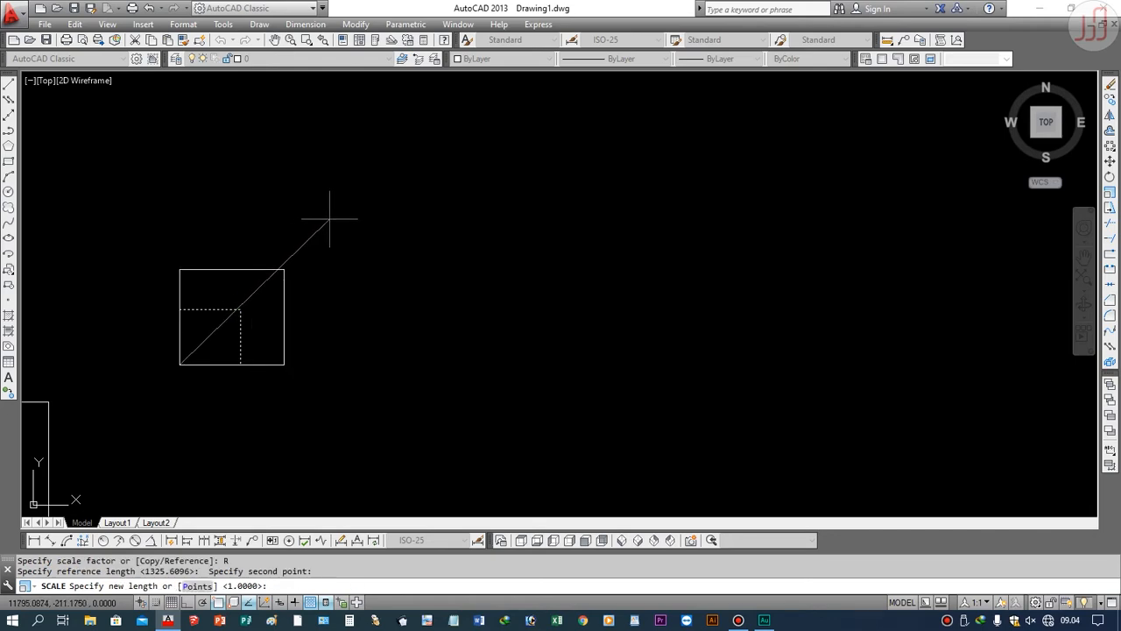
{"action": "key", "text": "Escape"}
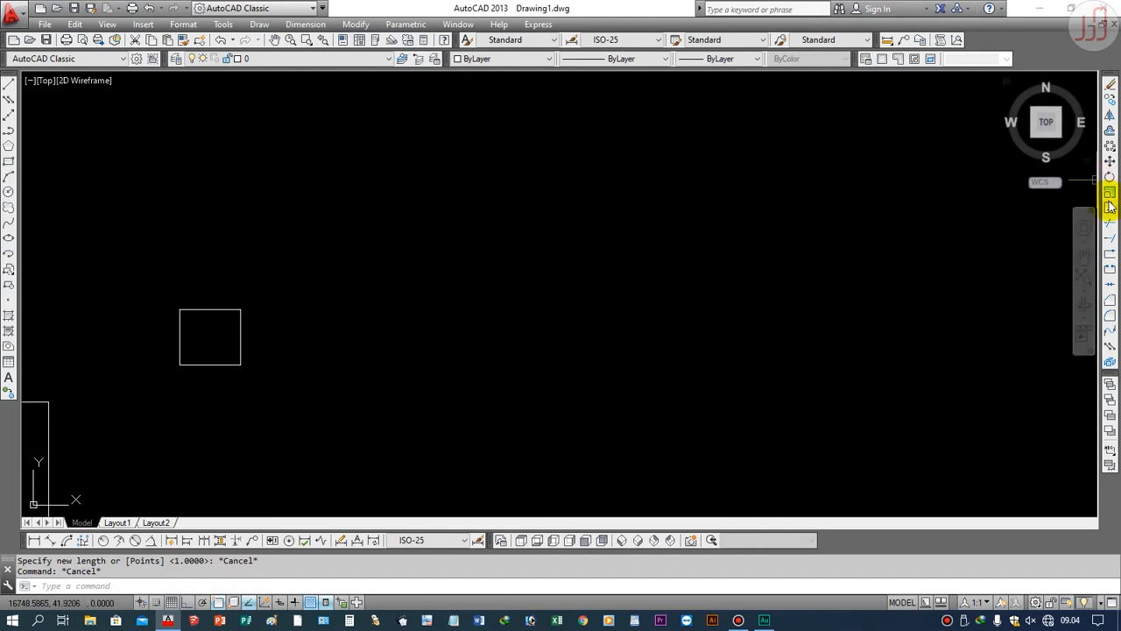
Step: Try a reference scale of the small square from its lower-left corner, using the square's diagonal as the reference length
{"action": "left_click", "coordinate": [1109, 191]}
{"action": "left_click", "coordinate": [206, 364]}
{"action": "key", "text": "Return"}
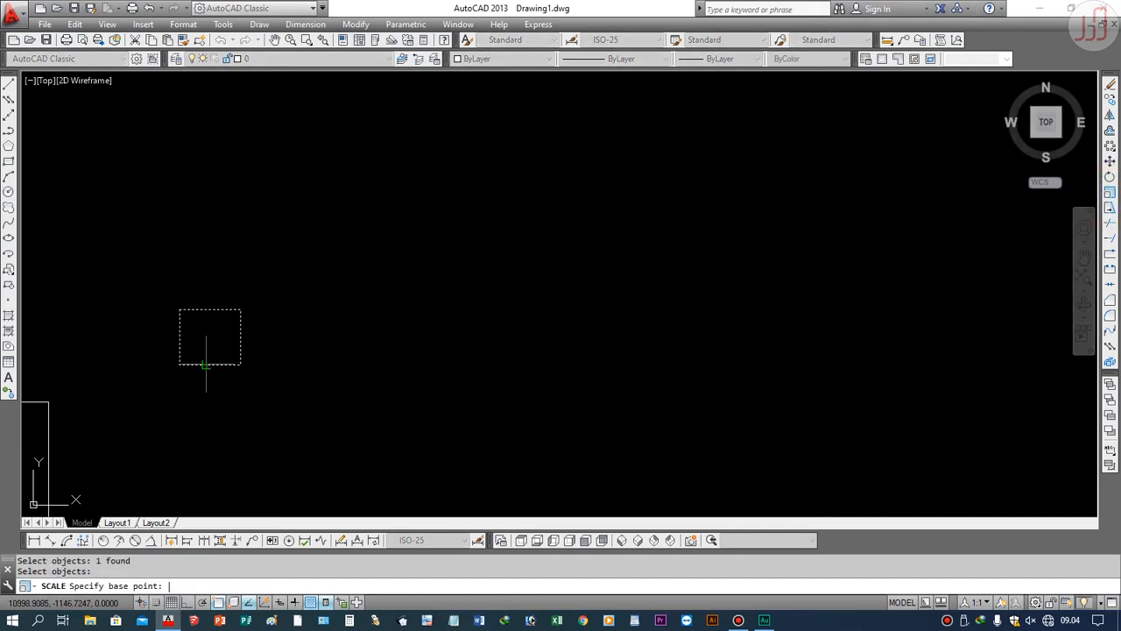
{"action": "left_click", "coordinate": [180, 364]}
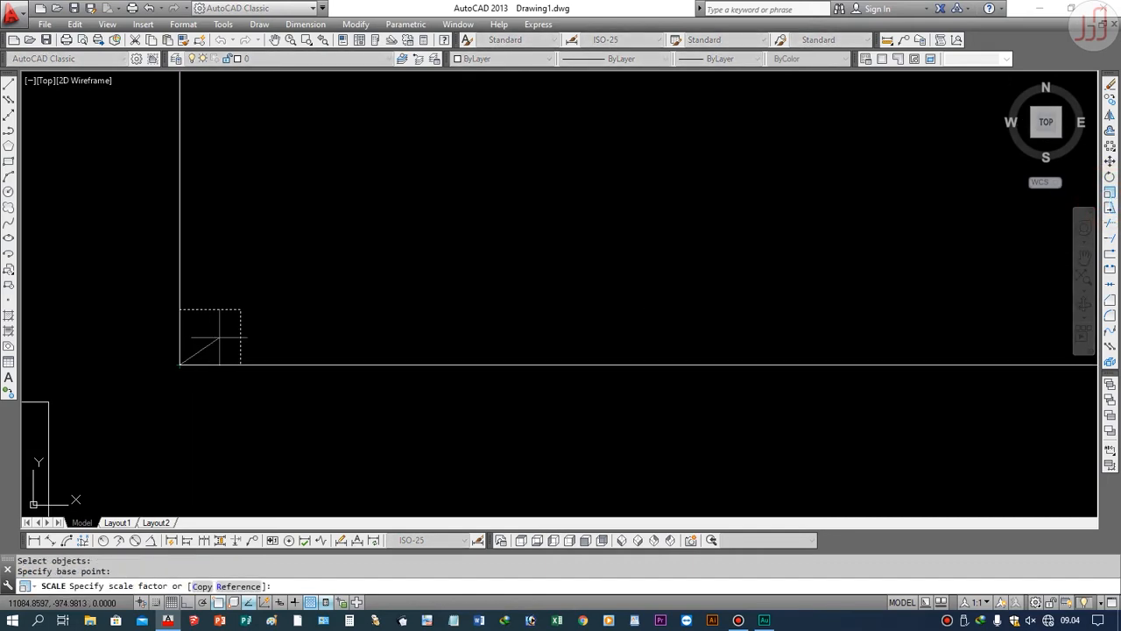
{"action": "type", "text": "R"}
{"action": "key", "text": "Return"}
{"action": "left_click", "coordinate": [180, 363]}
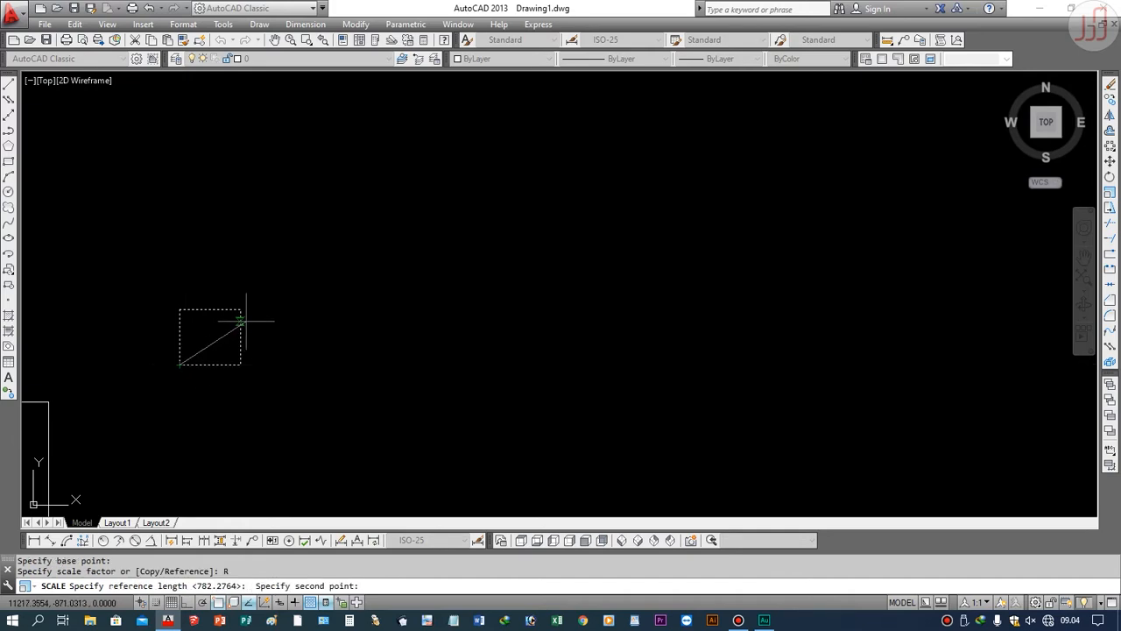
{"action": "left_click", "coordinate": [240, 309]}
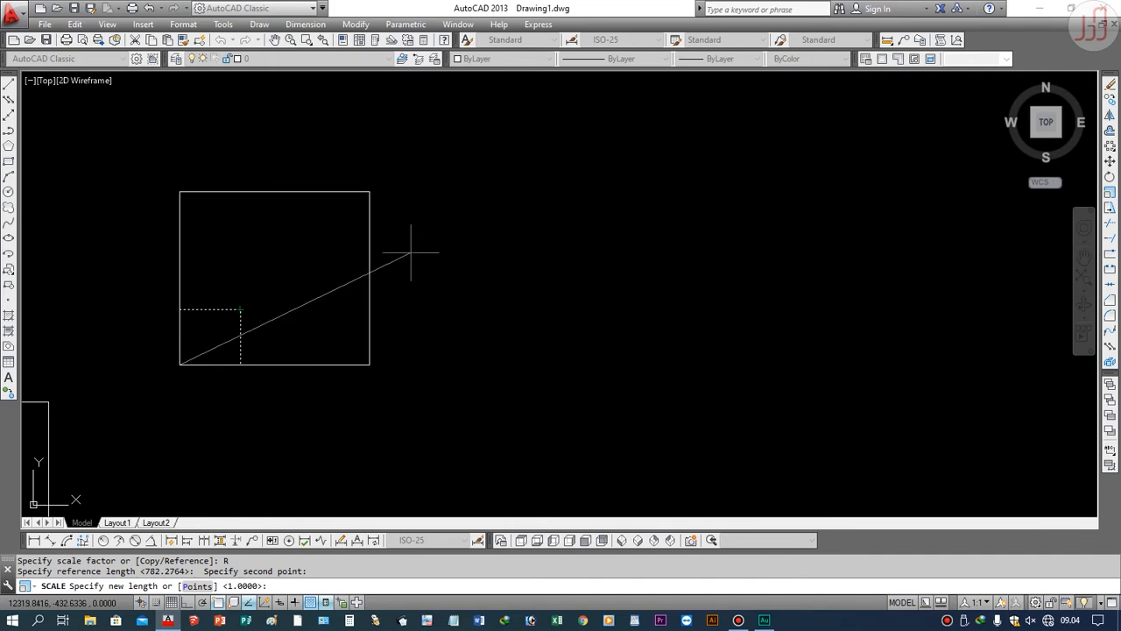
{"action": "key", "text": "Escape"}
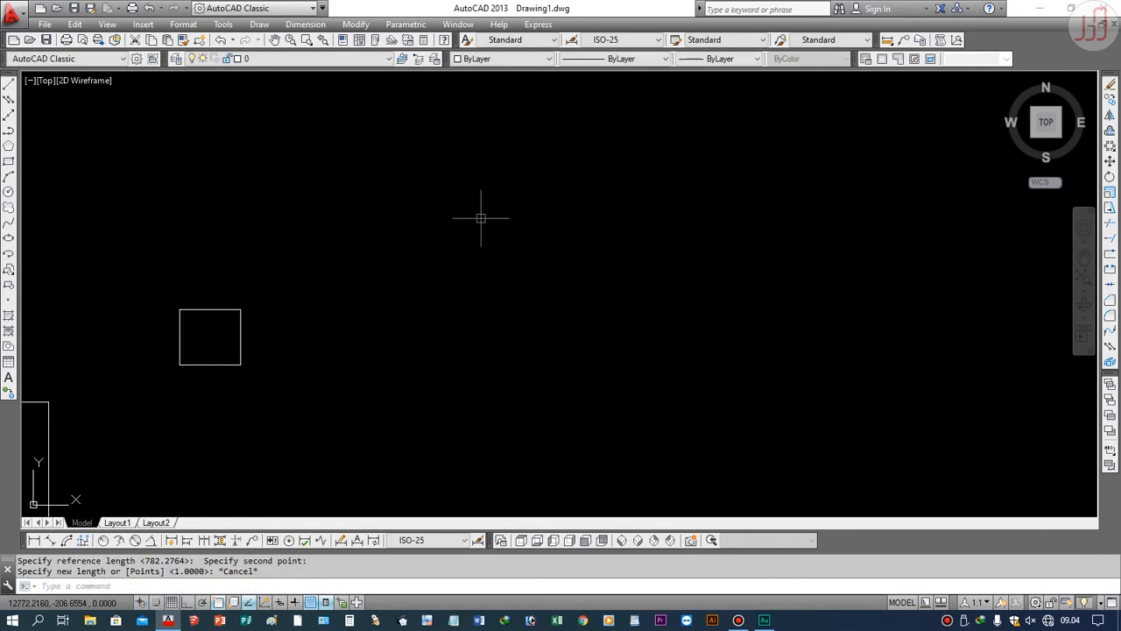
{"action": "left_click", "coordinate": [1110, 196]}
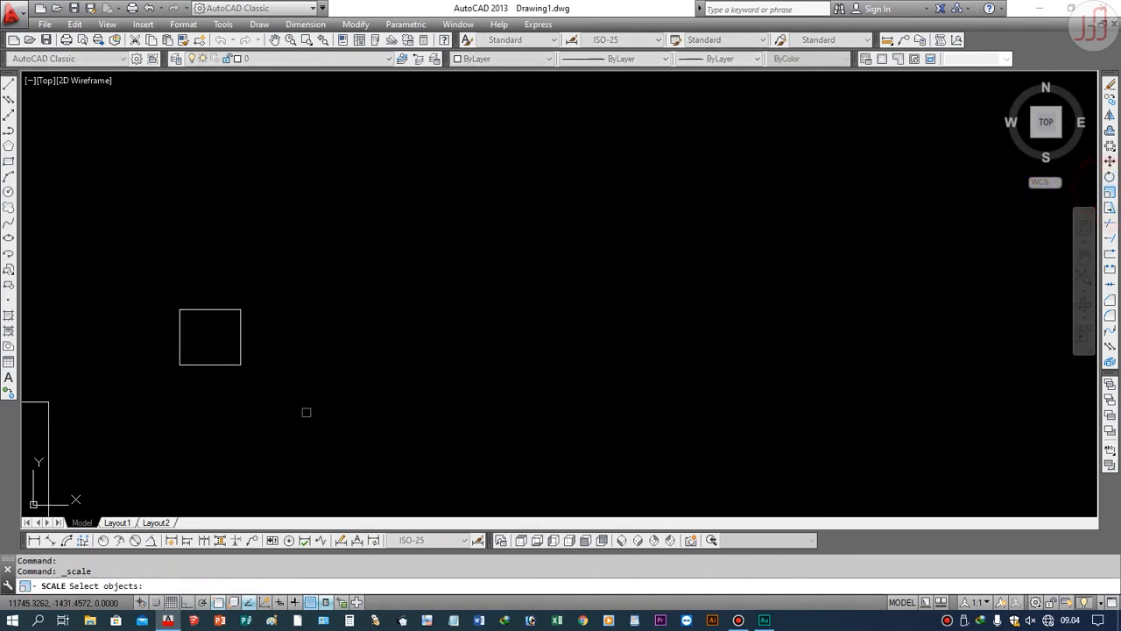
{"action": "key", "text": "Escape"}
{"action": "key", "text": "Escape"}
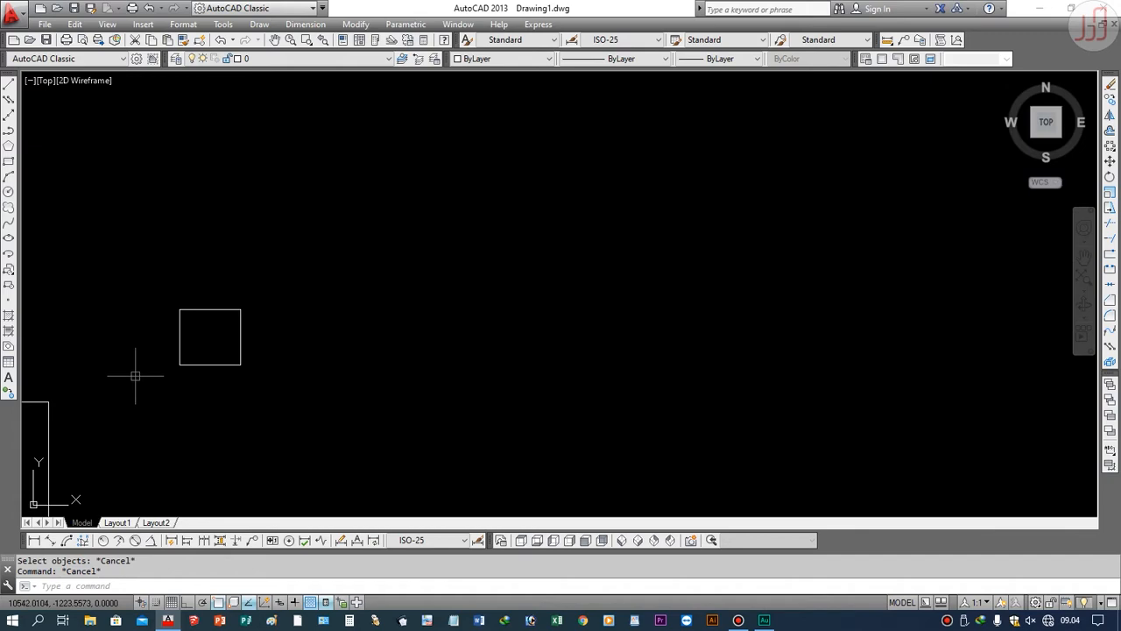
{"action": "mouse_move", "coordinate": [196, 359]}
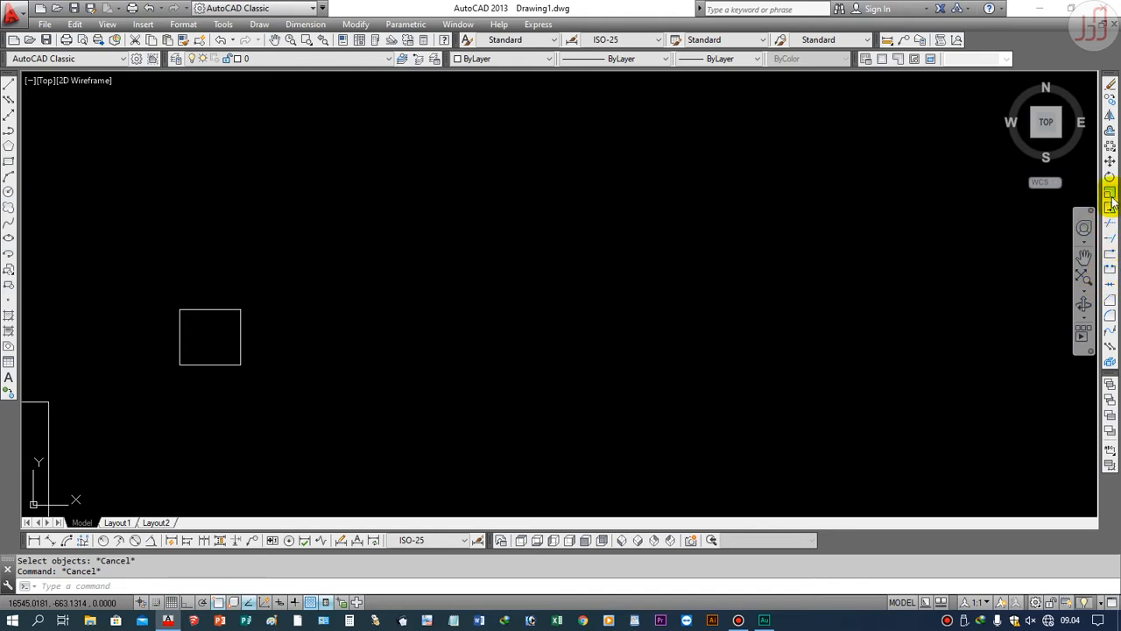
{"action": "left_click", "coordinate": [9, 94]}
{"action": "left_click", "coordinate": [353, 344]}
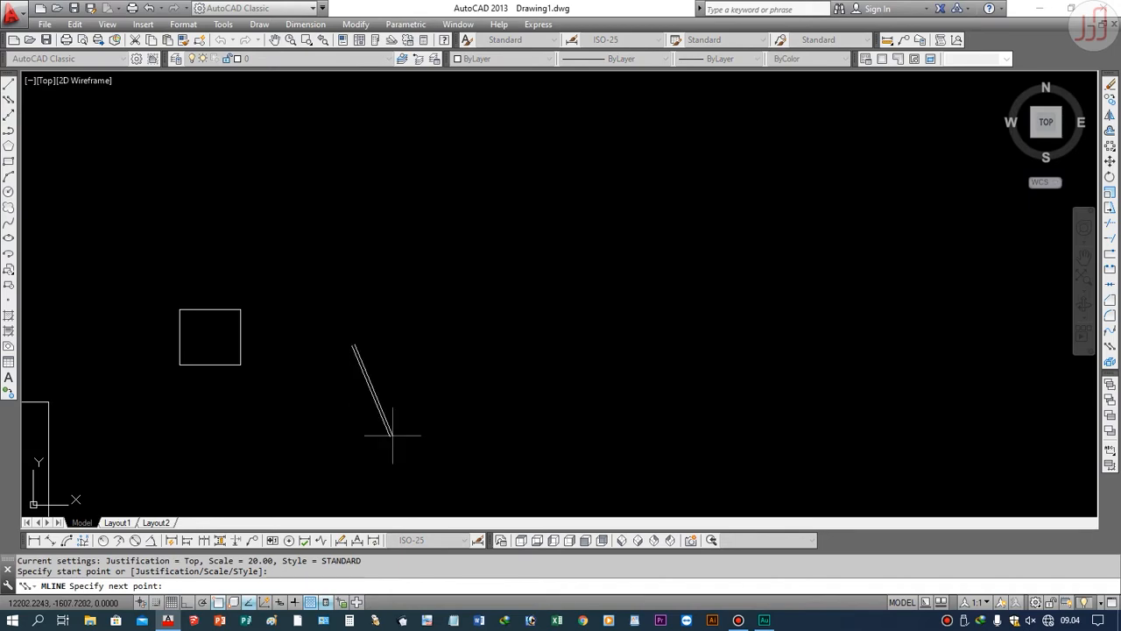
{"action": "key", "text": "Escape"}
Step: Draw a vertical line about 881 units long beyond the small square's right side, with Ortho on only while drawing
{"action": "left_click", "coordinate": [9, 82]}
{"action": "left_click", "coordinate": [344, 338]}
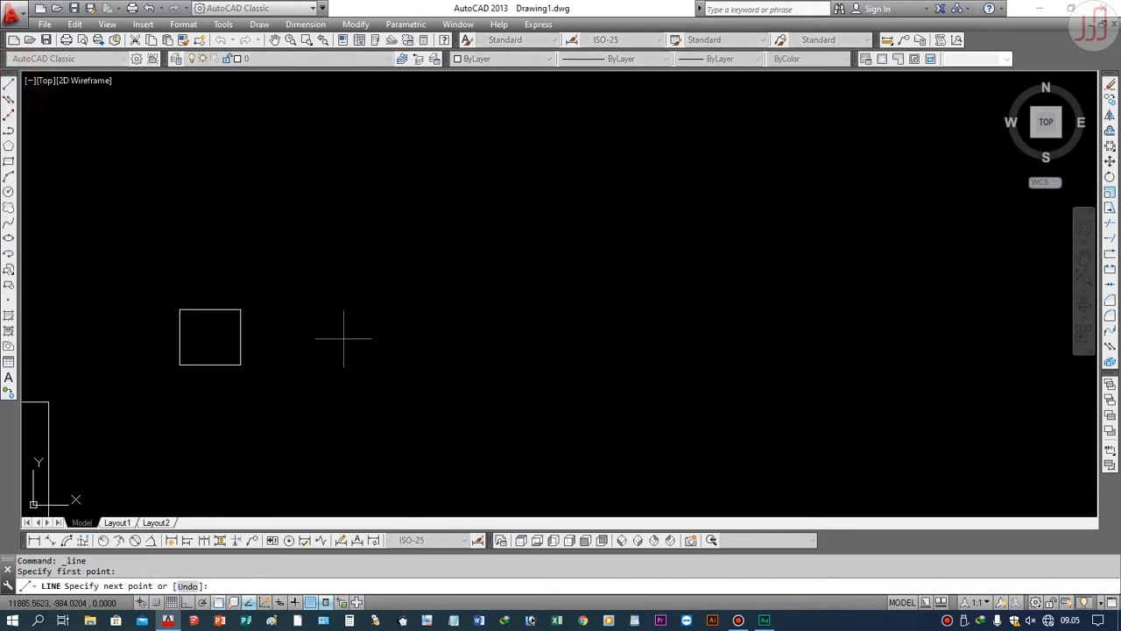
{"action": "left_click", "coordinate": [187, 602]}
{"action": "left_click", "coordinate": [302, 476]}
{"action": "key", "text": "Escape"}
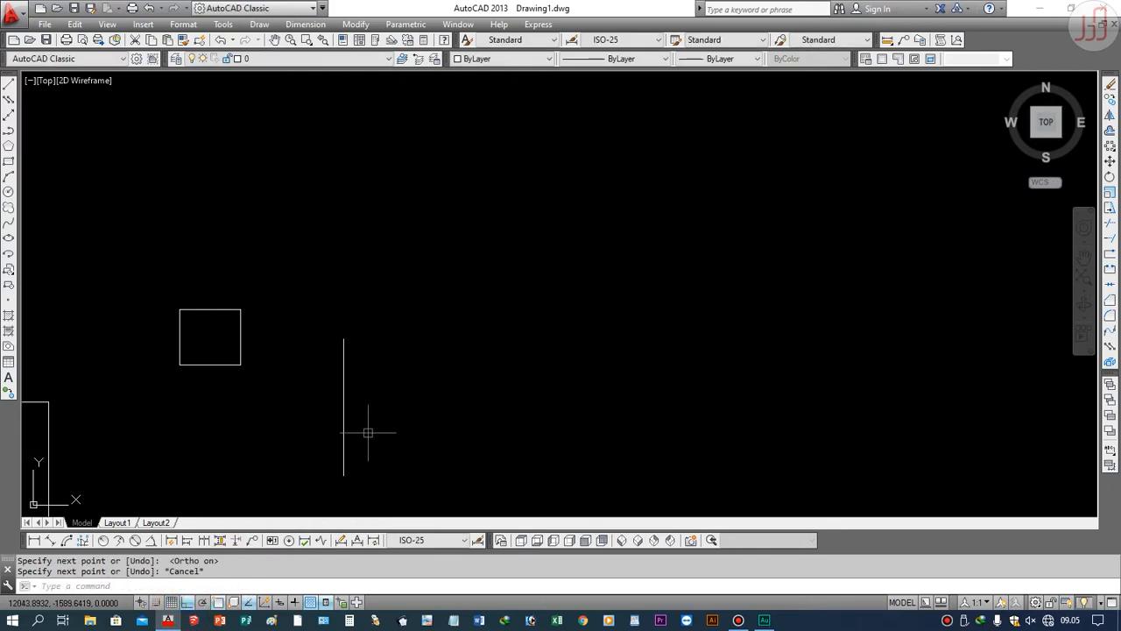
{"action": "left_click", "coordinate": [186, 602]}
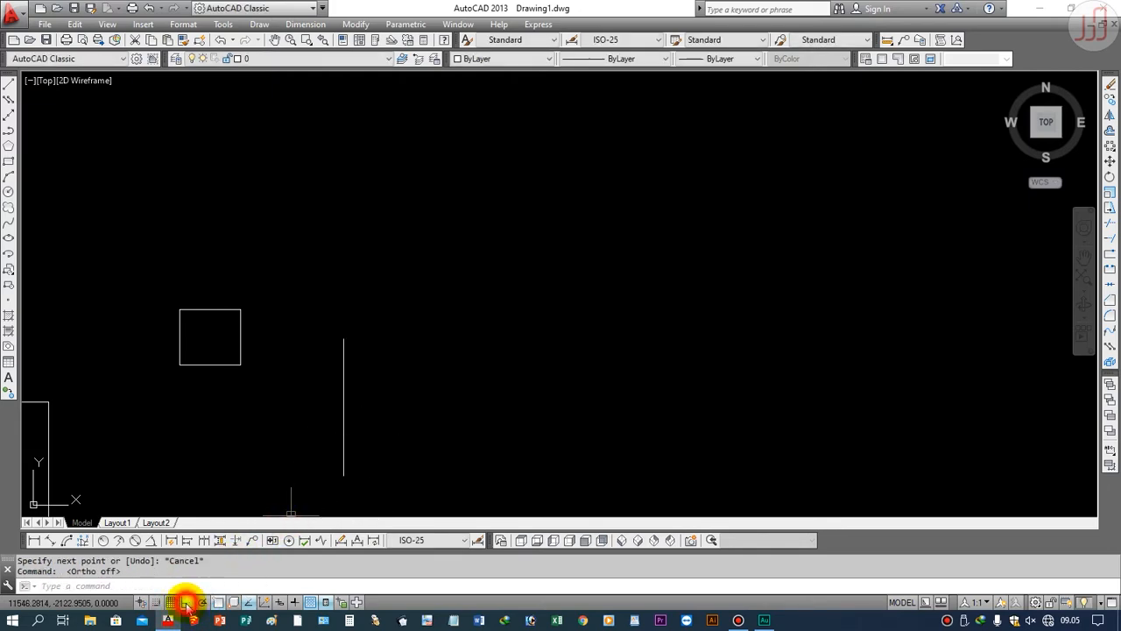
{"action": "left_click", "coordinate": [1109, 209]}
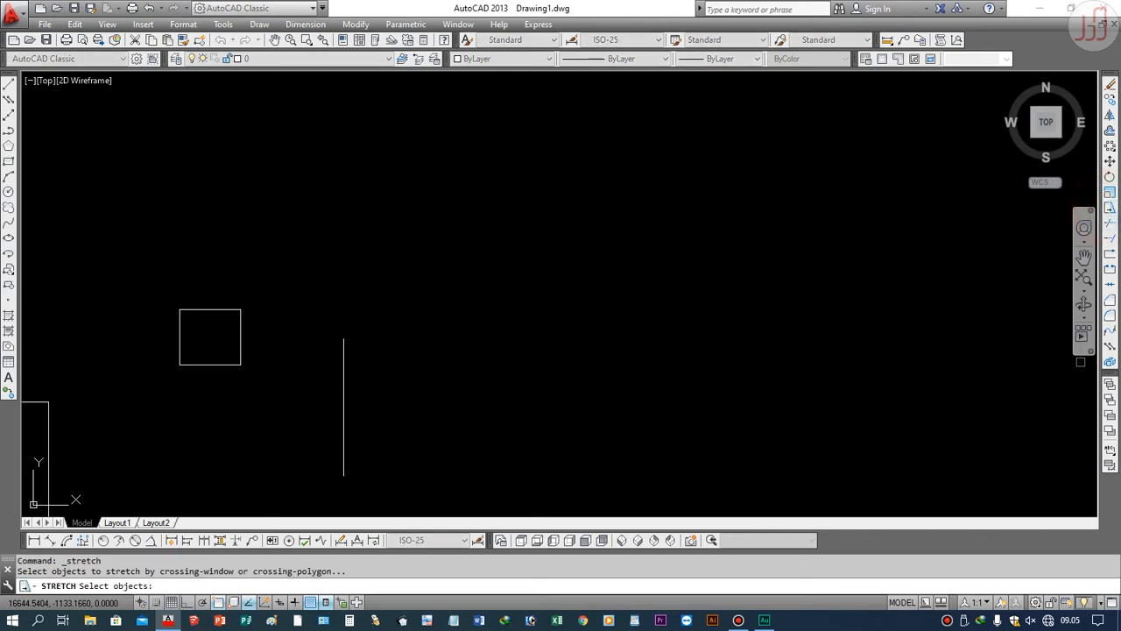
{"action": "left_click", "coordinate": [191, 360]}
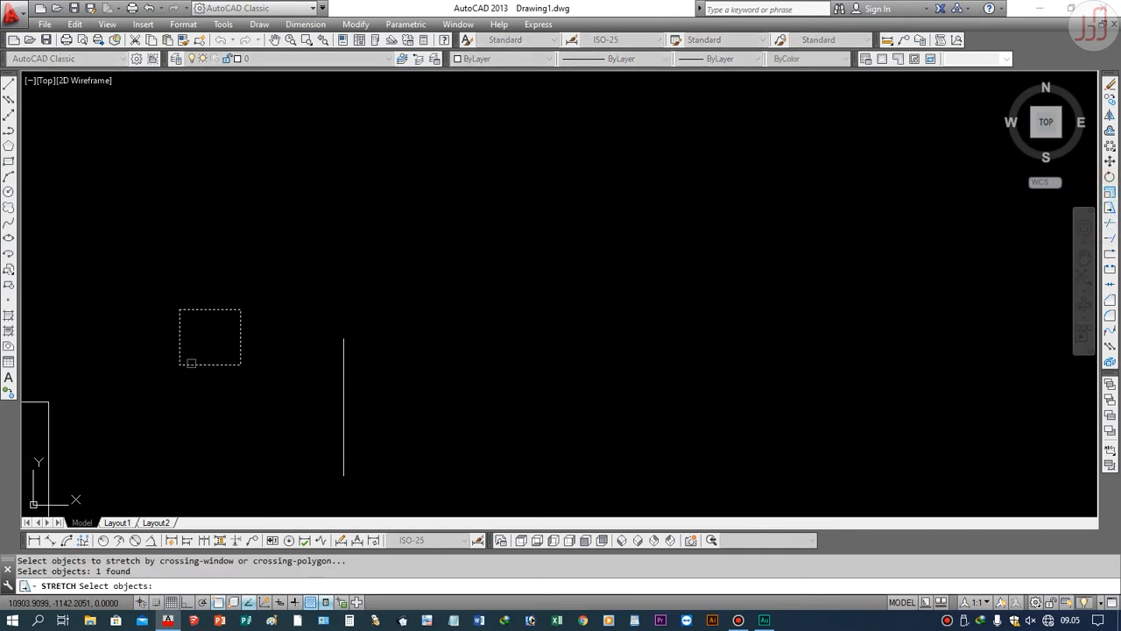
{"action": "key", "text": "Return"}
{"action": "left_click", "coordinate": [180, 364]}
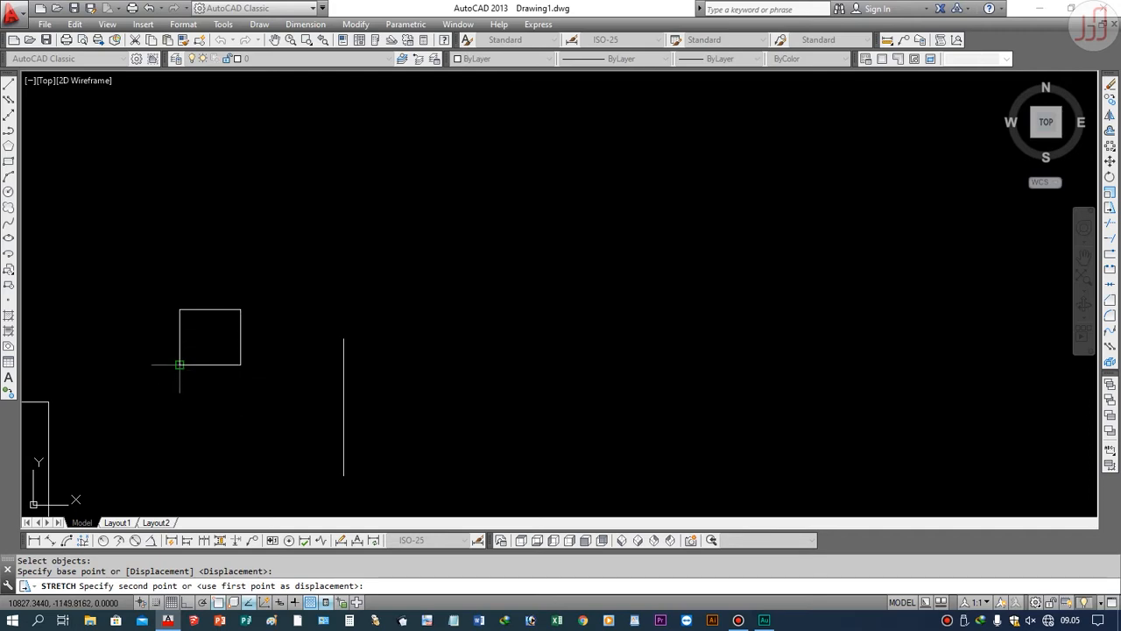
{"action": "key", "text": "Escape"}
{"action": "key", "text": "Escape"}
Step: Scale the small square by reference from its lower-left corner, using its bottom edge as reference length and extending it to the vertical line
{"action": "left_click", "coordinate": [1110, 195]}
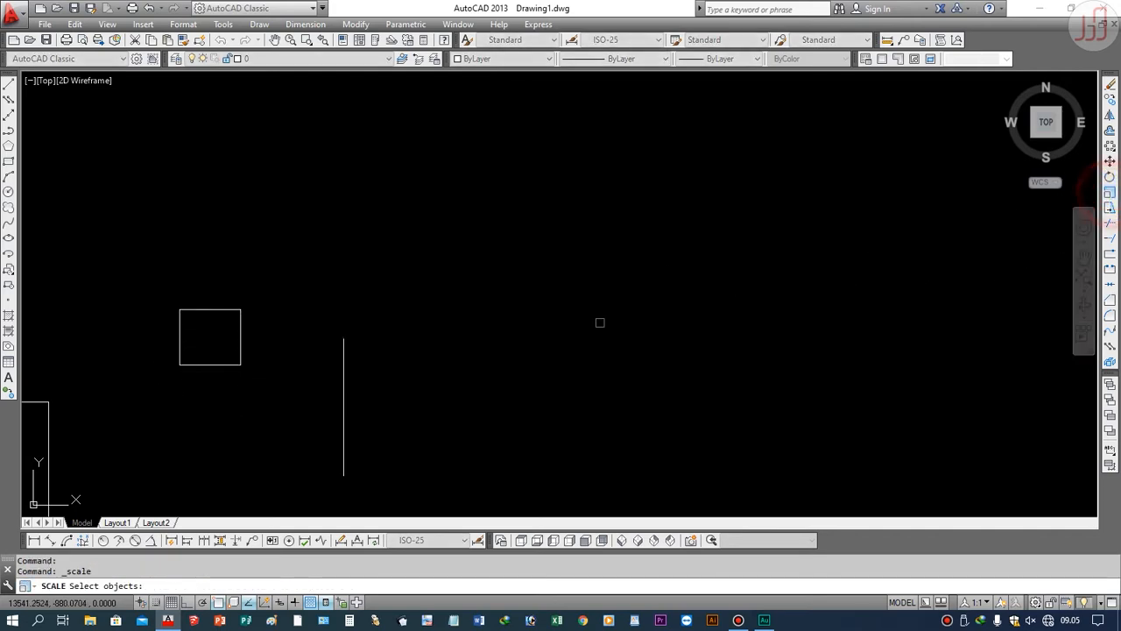
{"action": "left_click", "coordinate": [195, 364]}
{"action": "key", "text": "Return"}
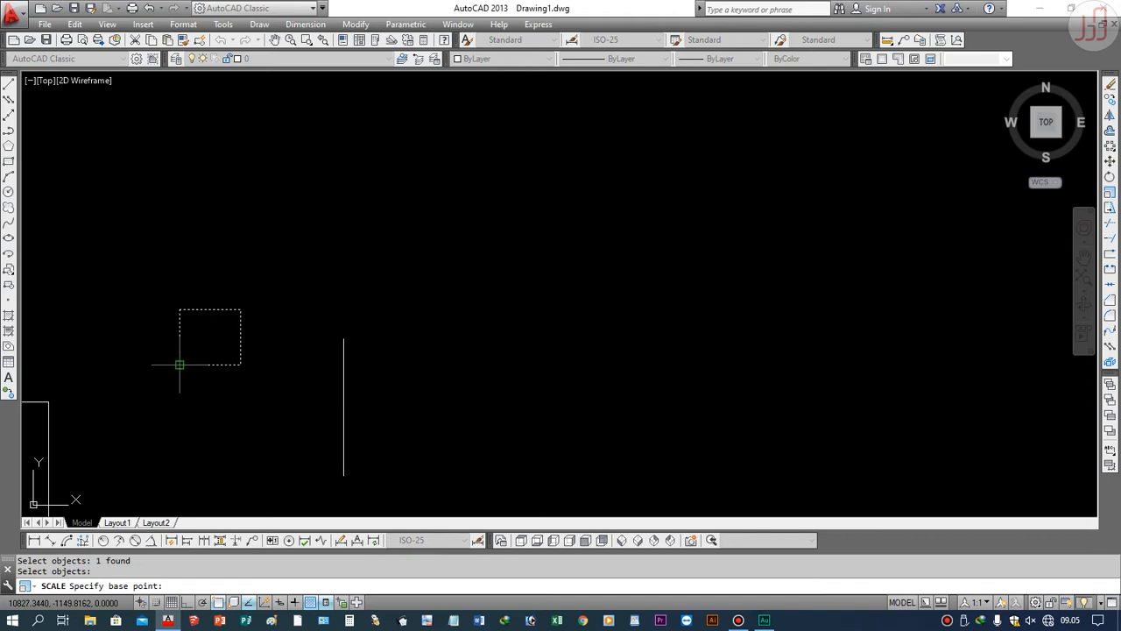
{"action": "left_click", "coordinate": [180, 365]}
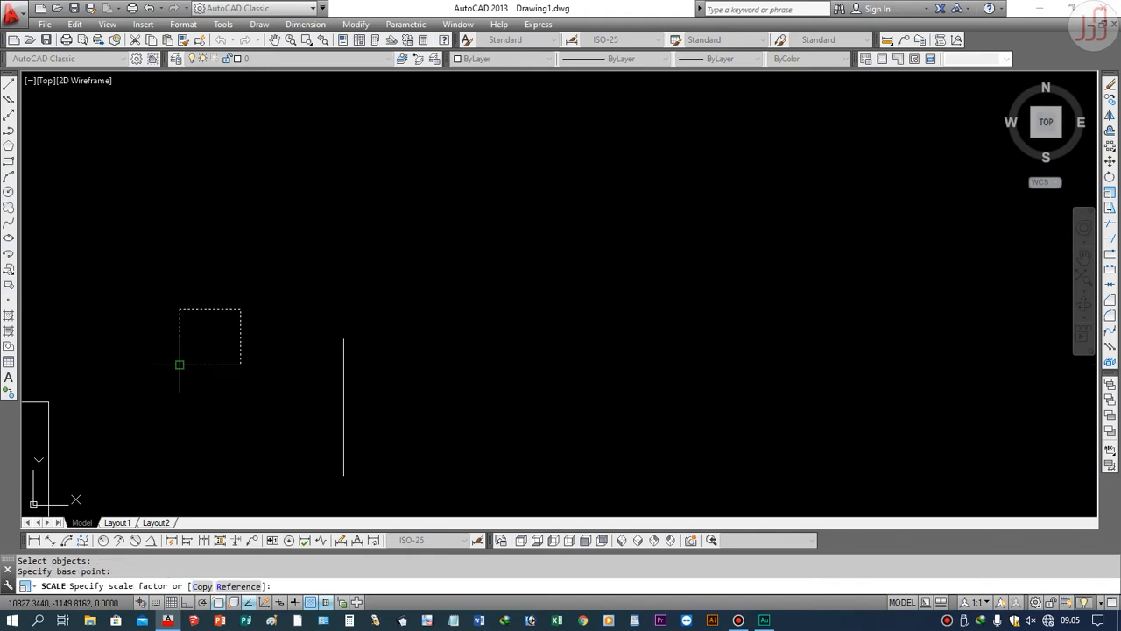
{"action": "type", "text": "R"}
{"action": "key", "text": "Return"}
{"action": "left_click", "coordinate": [179, 364]}
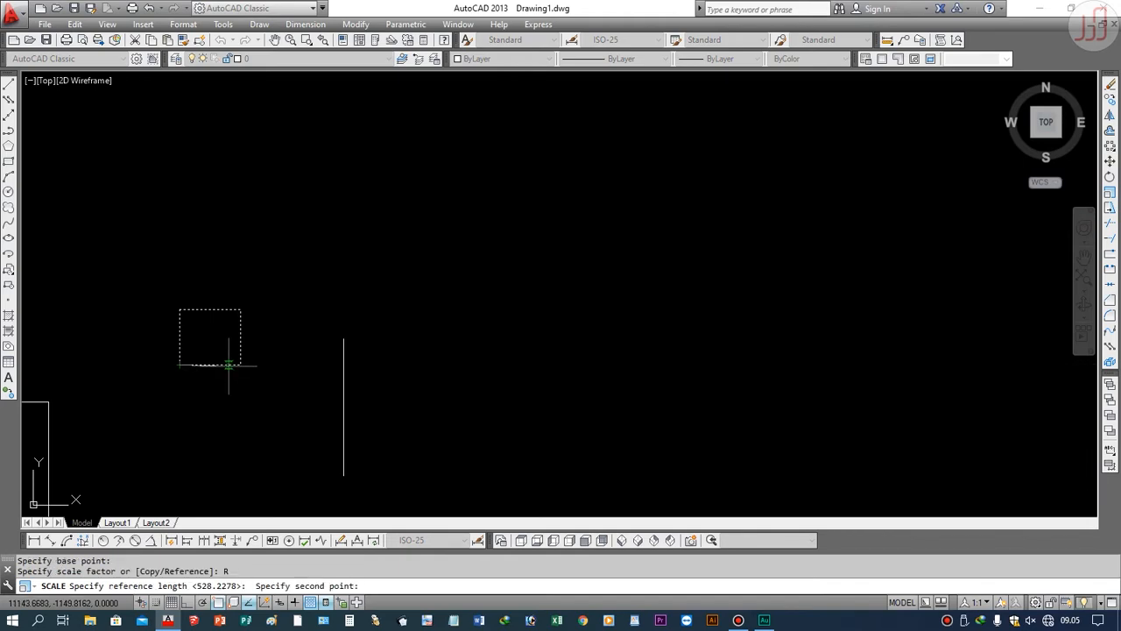
{"action": "left_click", "coordinate": [240, 365]}
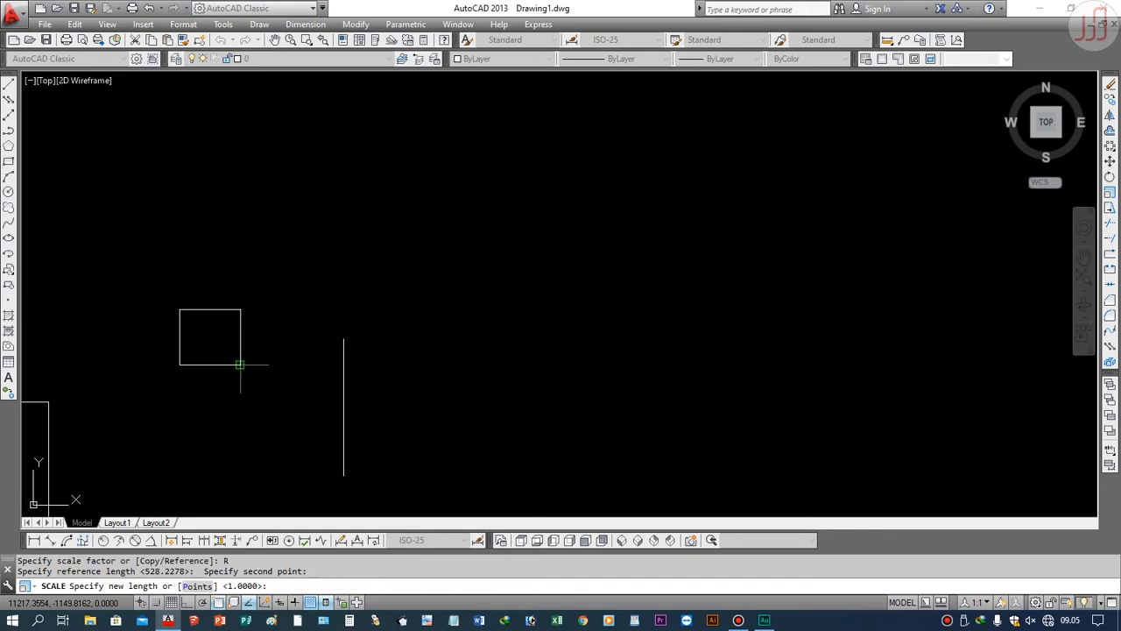
{"action": "left_click", "coordinate": [343, 365]}
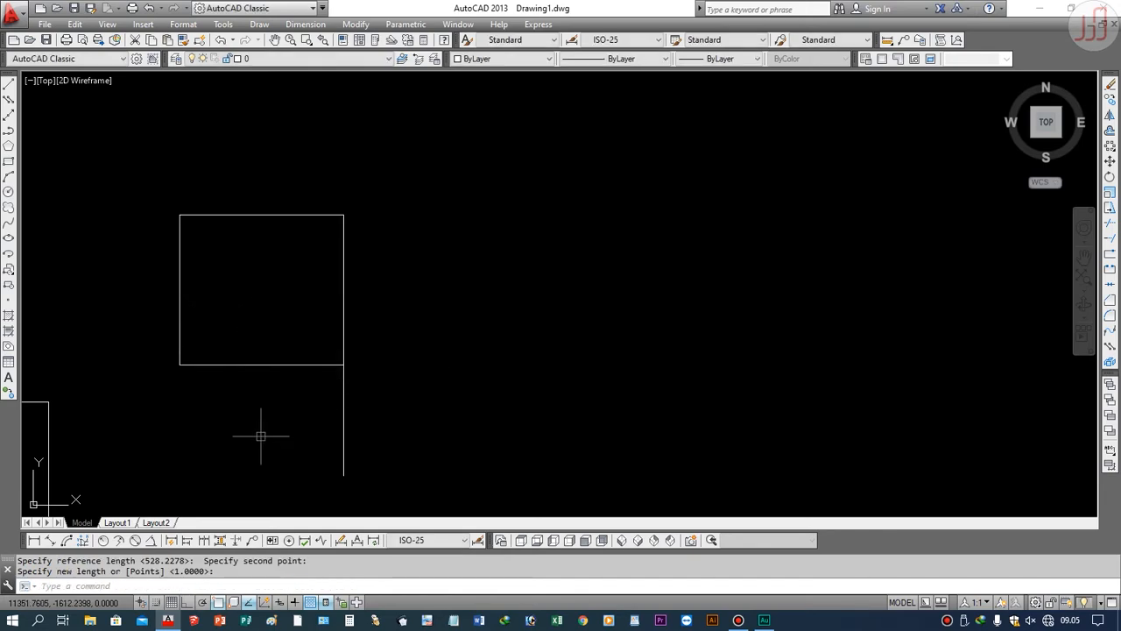
Step: Deselect the vertical line and undo the reference scaling of the small square
{"action": "left_click", "coordinate": [430, 443]}
{"action": "left_click", "coordinate": [298, 445]}
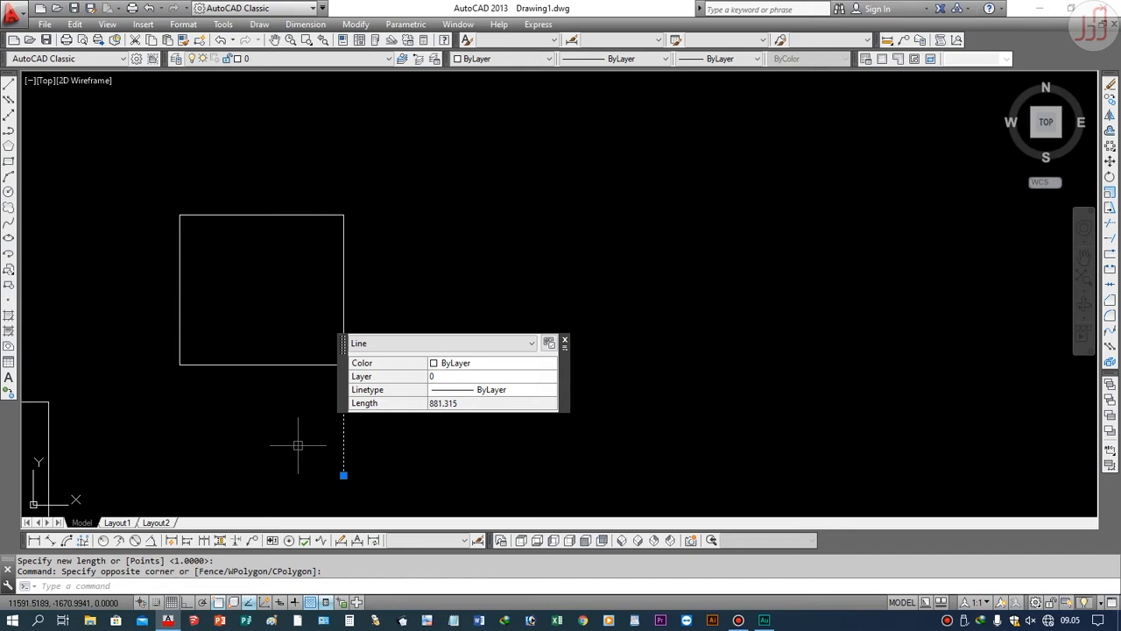
{"action": "key", "text": "Escape"}
{"action": "key", "text": "Escape"}
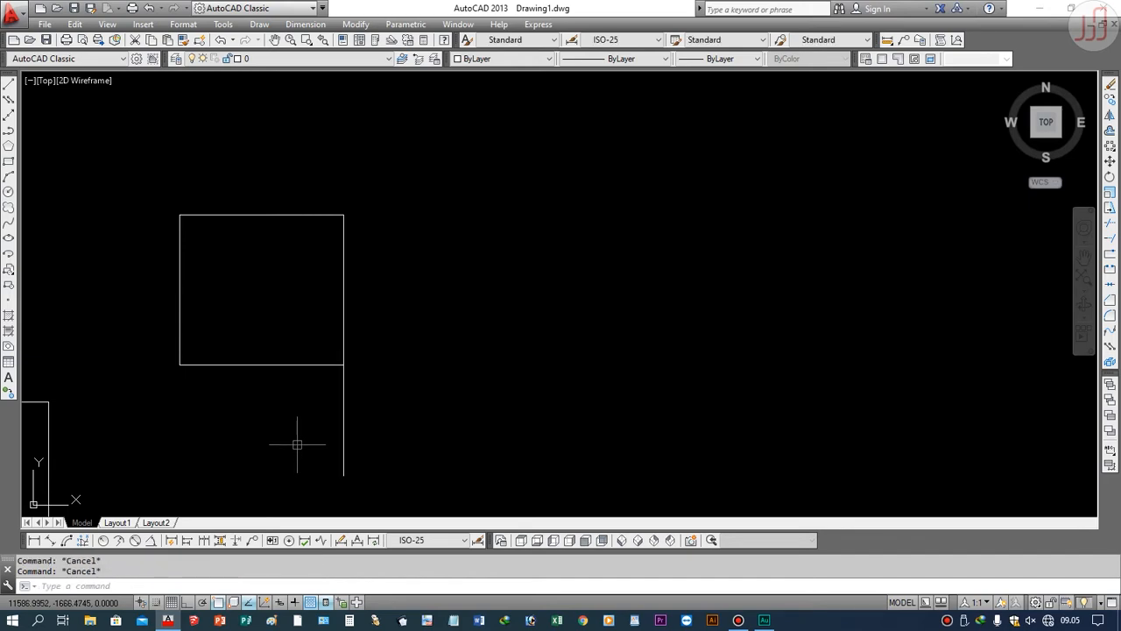
{"action": "type", "text": "u"}
{"action": "key", "text": "Return"}
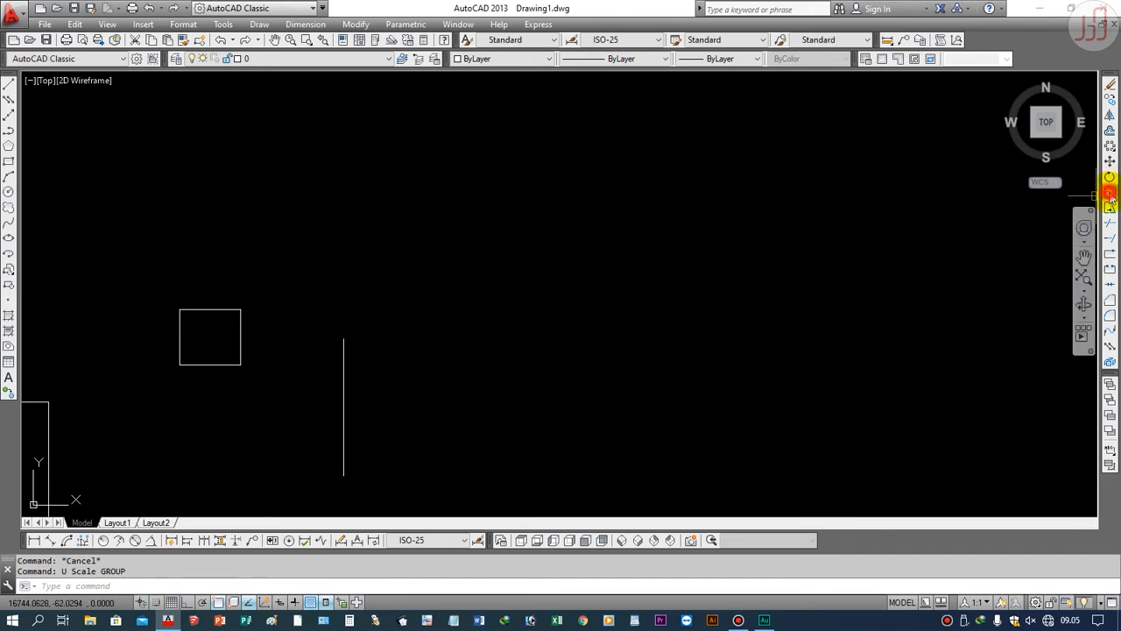
Step: Try to scale a copy of the small square from its lower-left corner with the Copy option
{"action": "left_click", "coordinate": [1109, 194]}
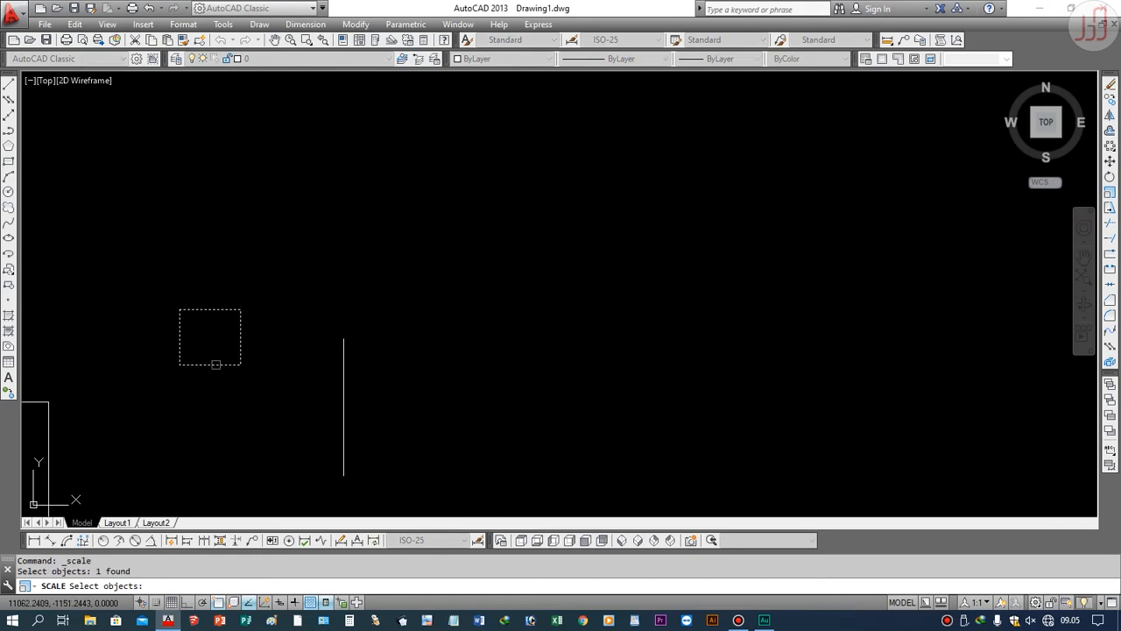
{"action": "key", "text": "Return"}
{"action": "left_click", "coordinate": [179, 364]}
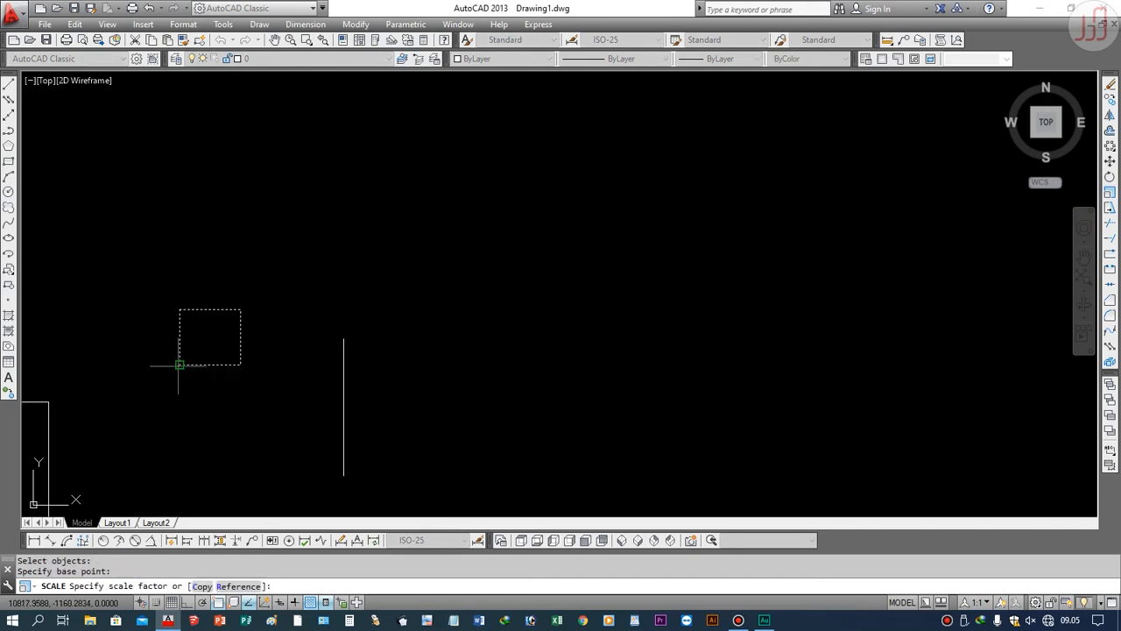
{"action": "type", "text": "c"}
{"action": "key", "text": "Return"}
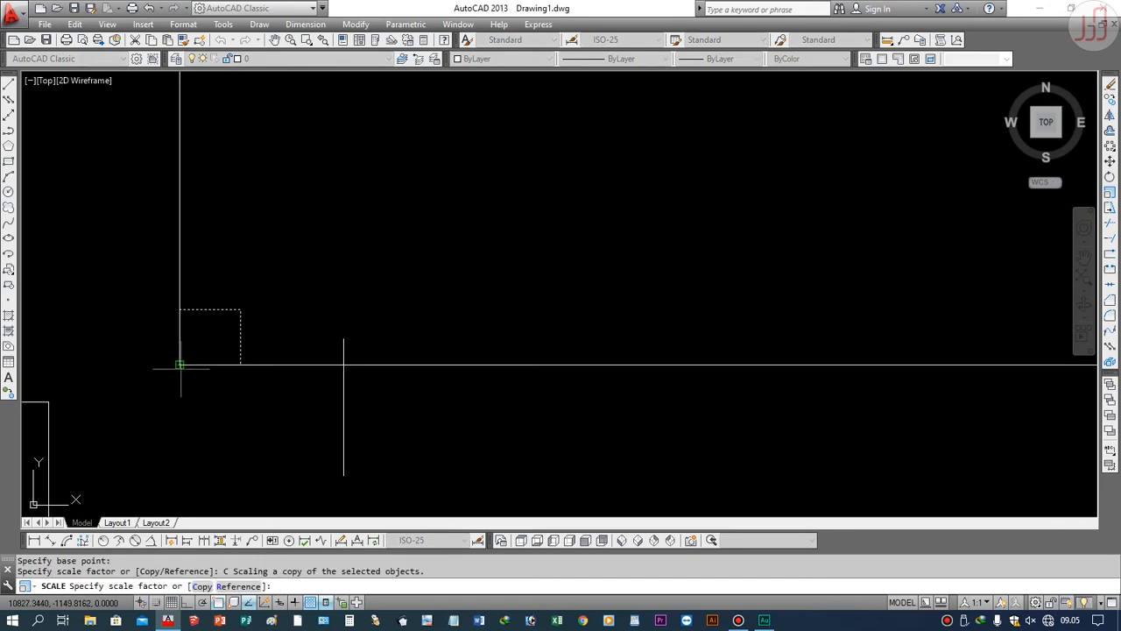
{"action": "left_click", "coordinate": [175, 366]}
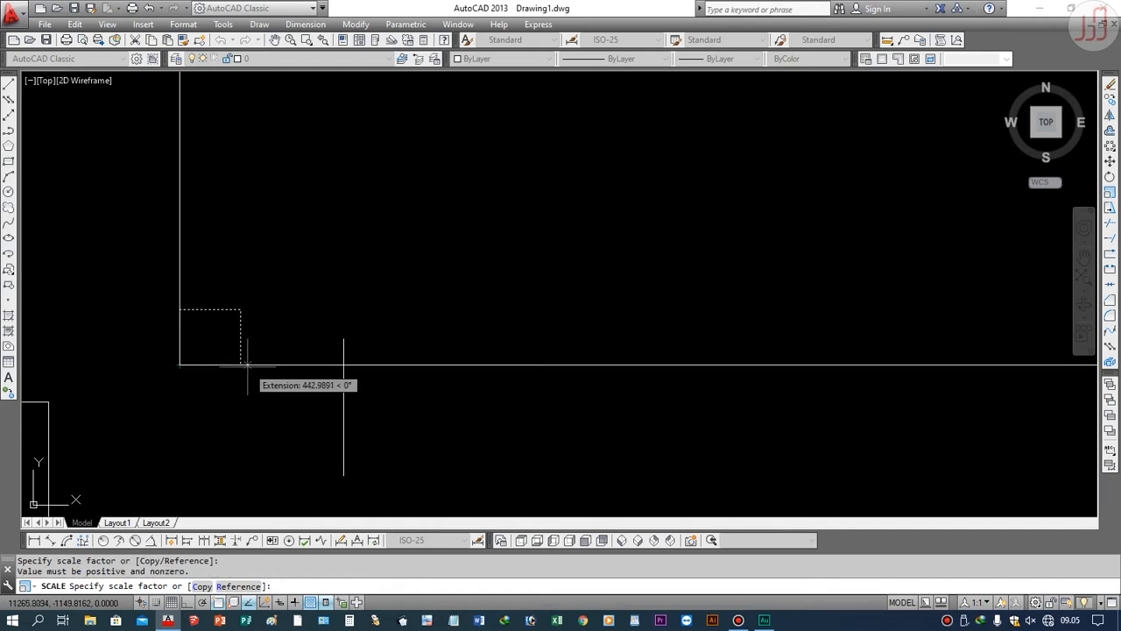
{"action": "key", "text": "Escape"}
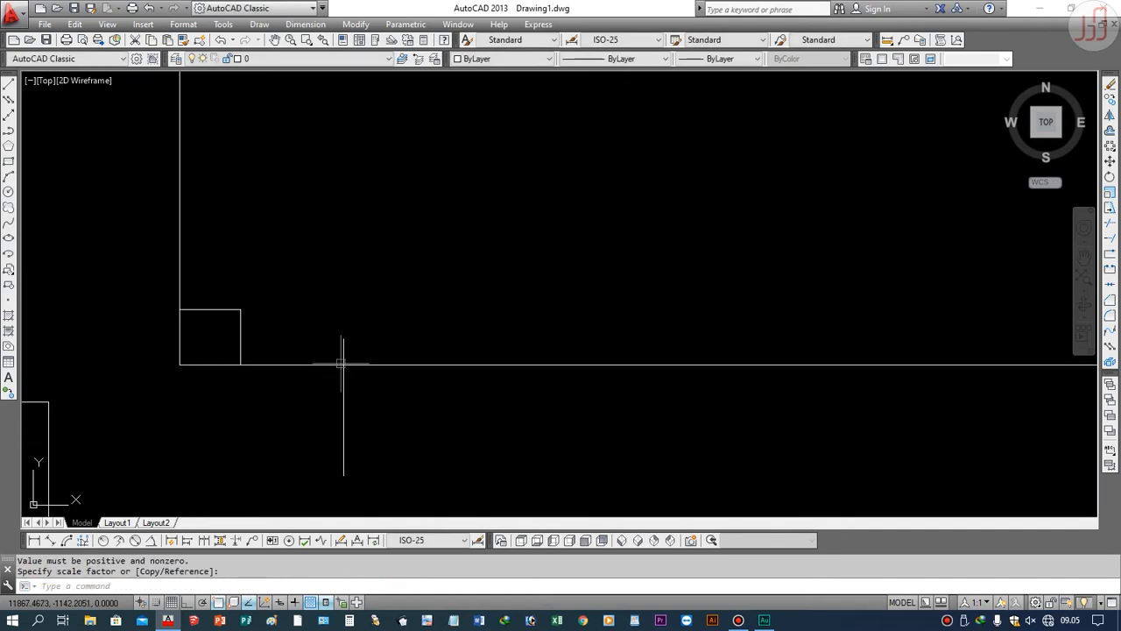
Step: Delete the oversized scaled copy of the small square
{"action": "left_click", "coordinate": [569, 424]}
{"action": "left_click", "coordinate": [477, 307]}
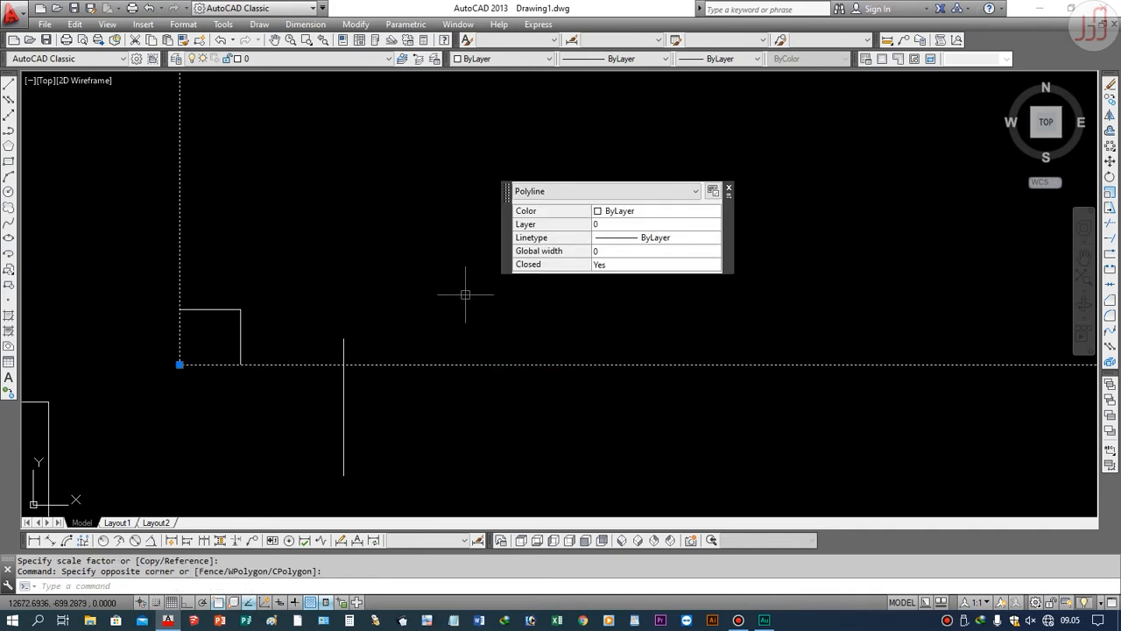
{"action": "key", "text": "Delete"}
Step: Try scaling a copy of the small square from its lower-left corner with a factor picked on the vertical line, and undo it
{"action": "left_click", "coordinate": [1110, 193]}
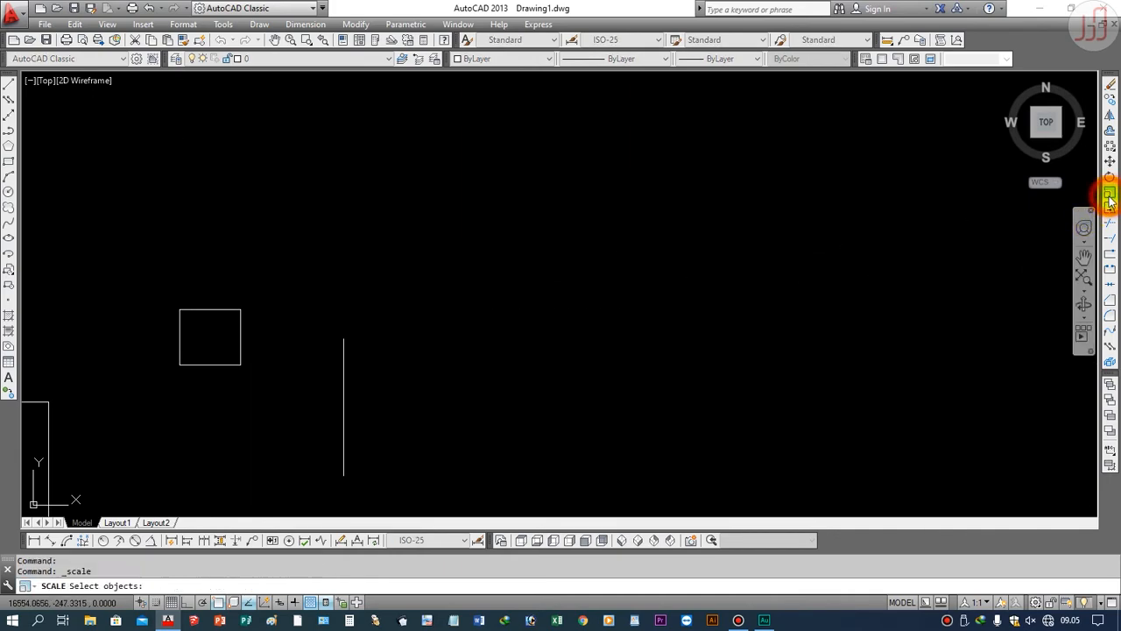
{"action": "left_click", "coordinate": [202, 366]}
{"action": "key", "text": "Return"}
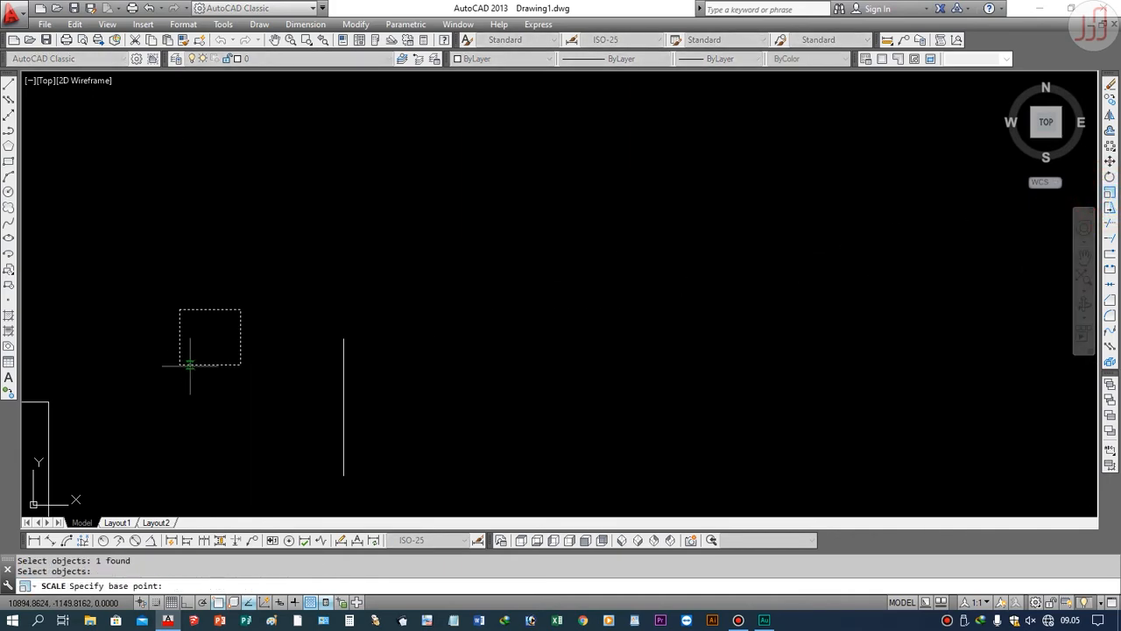
{"action": "left_click", "coordinate": [178, 363]}
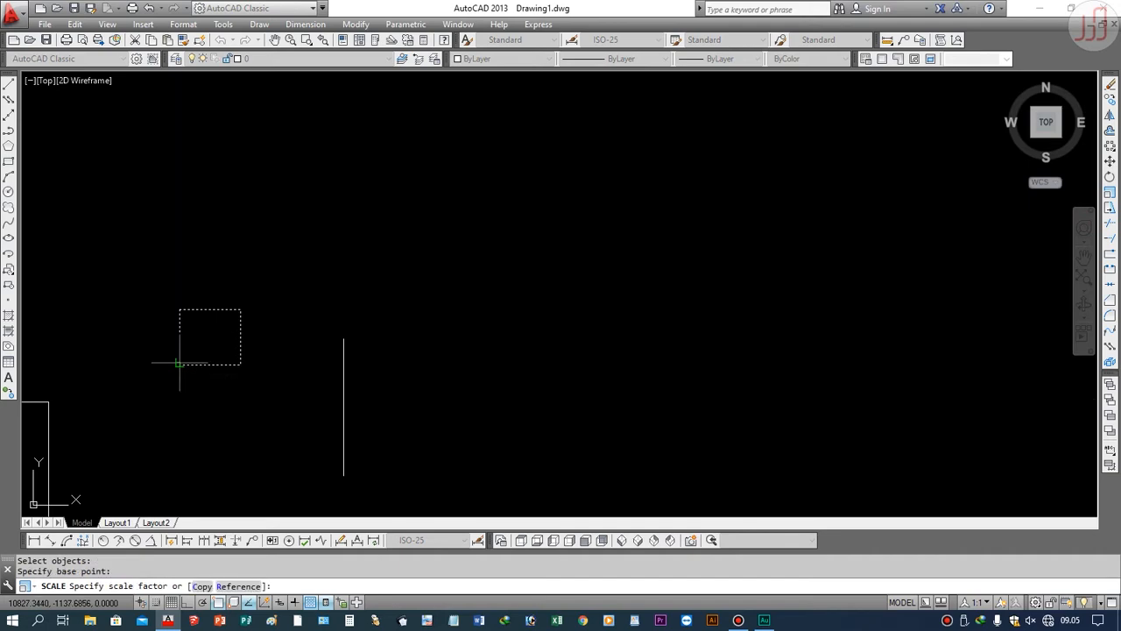
{"action": "key", "text": "Return"}
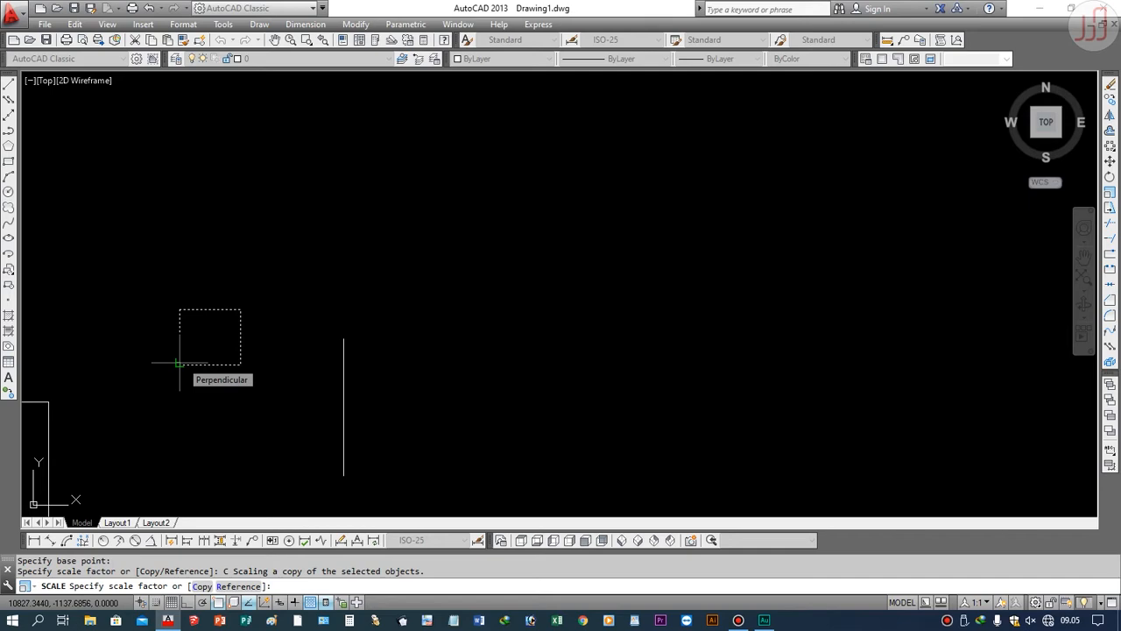
{"action": "left_click", "coordinate": [343, 366]}
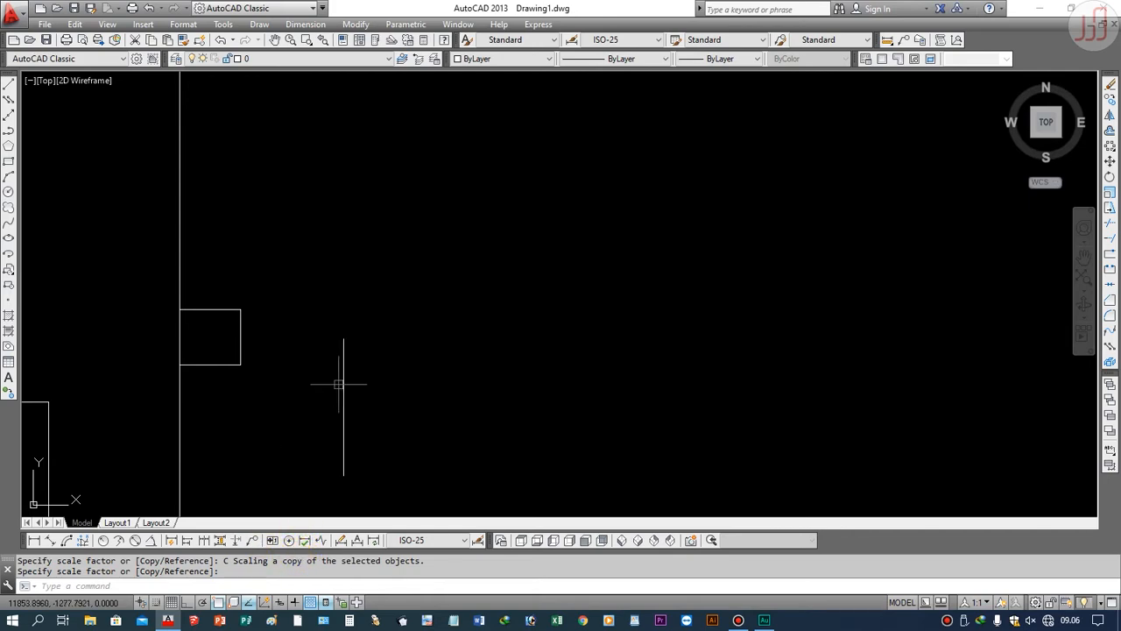
{"action": "type", "text": "u"}
{"action": "key", "text": "Return"}
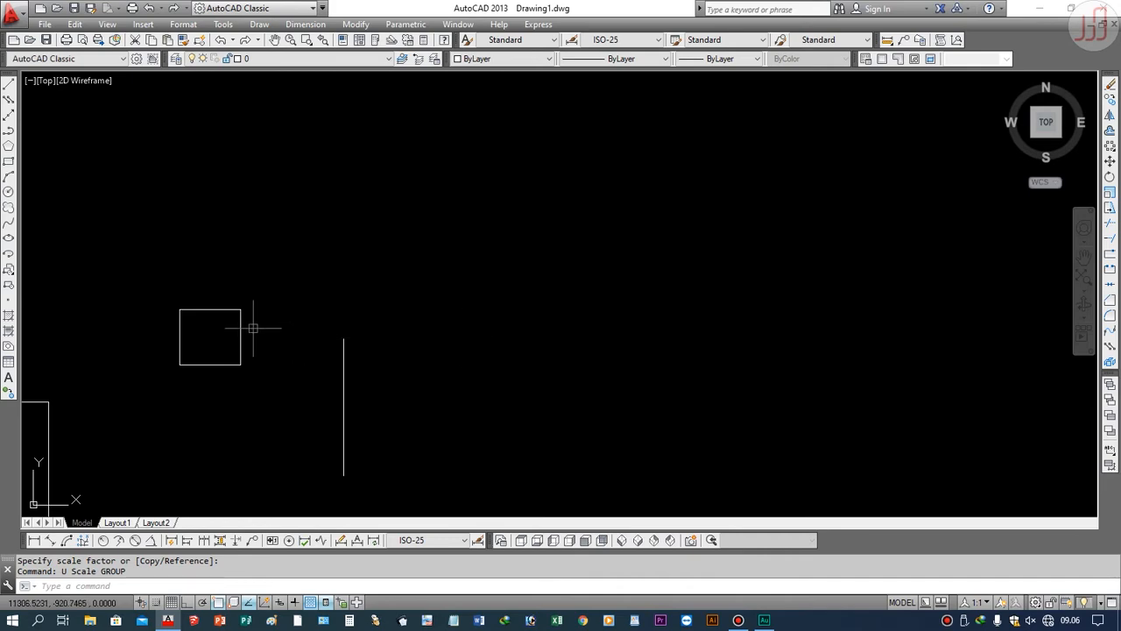
Step: Scale the small square from its lower-left corner without a reference, picking its lower-right corner as the scale factor
{"action": "left_click", "coordinate": [1107, 195]}
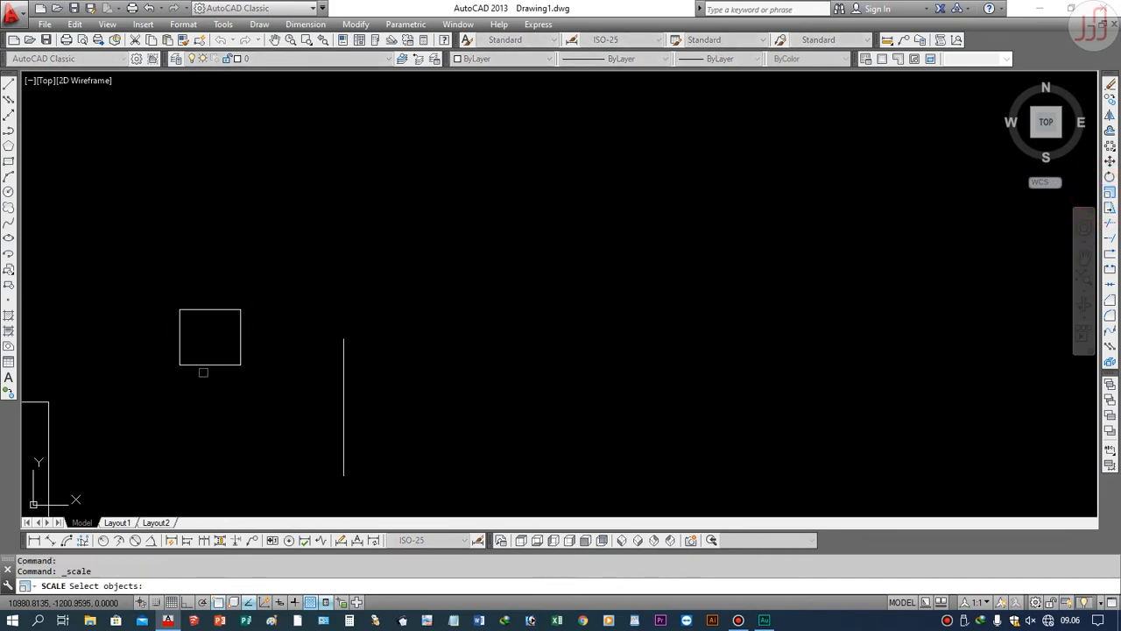
{"action": "left_click", "coordinate": [213, 365]}
{"action": "key", "text": "Return"}
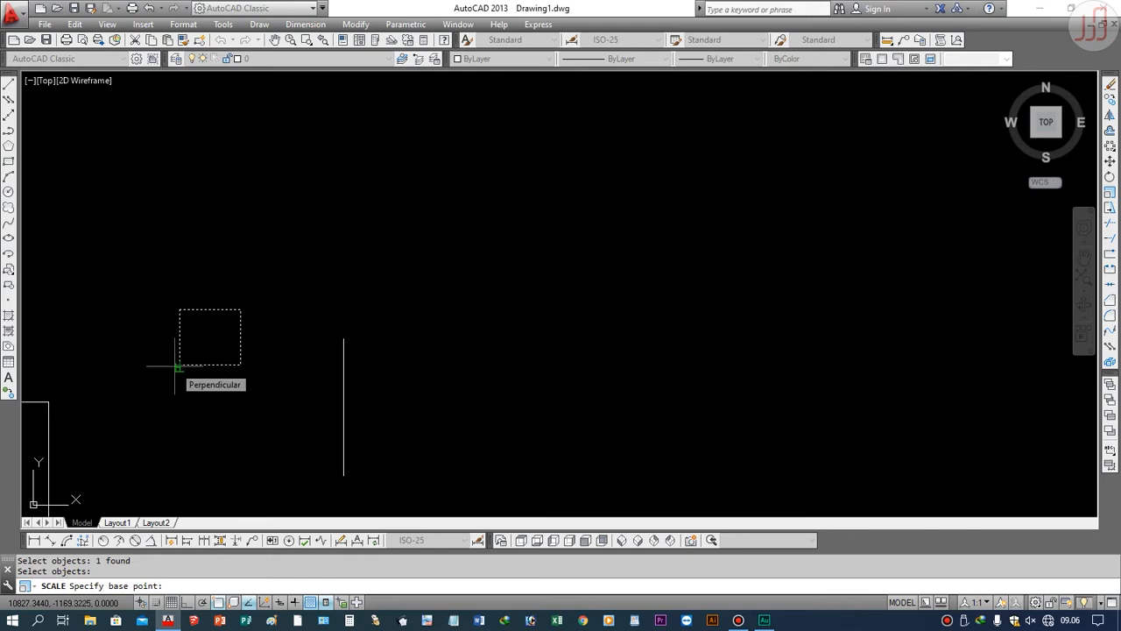
{"action": "left_click", "coordinate": [180, 364]}
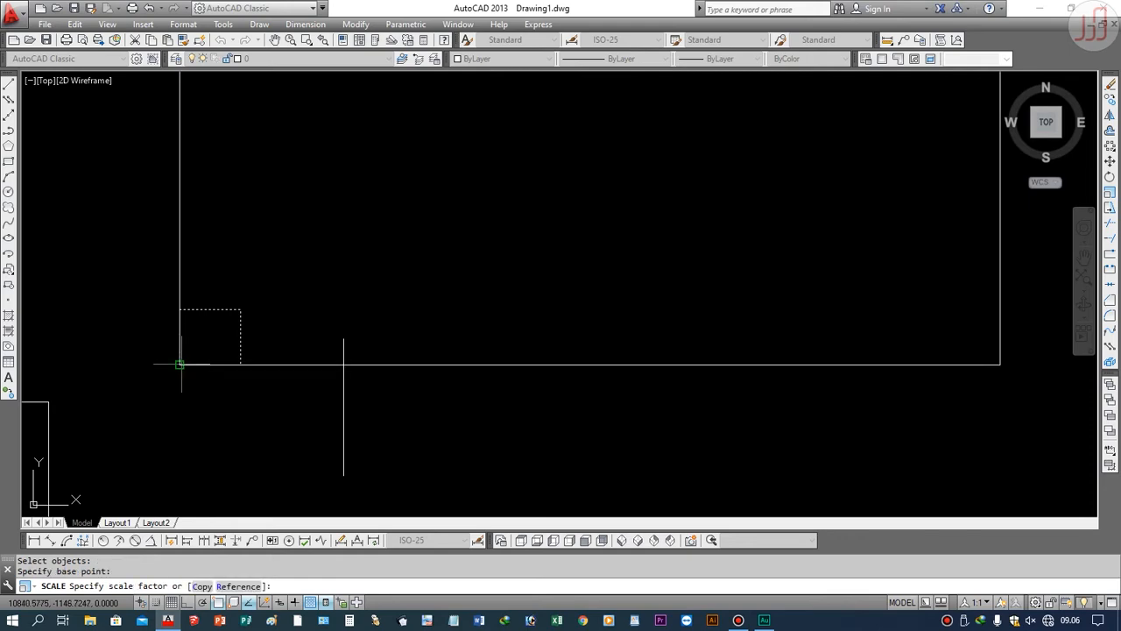
{"action": "left_click", "coordinate": [240, 364]}
{"action": "right_click", "coordinate": [275, 365]}
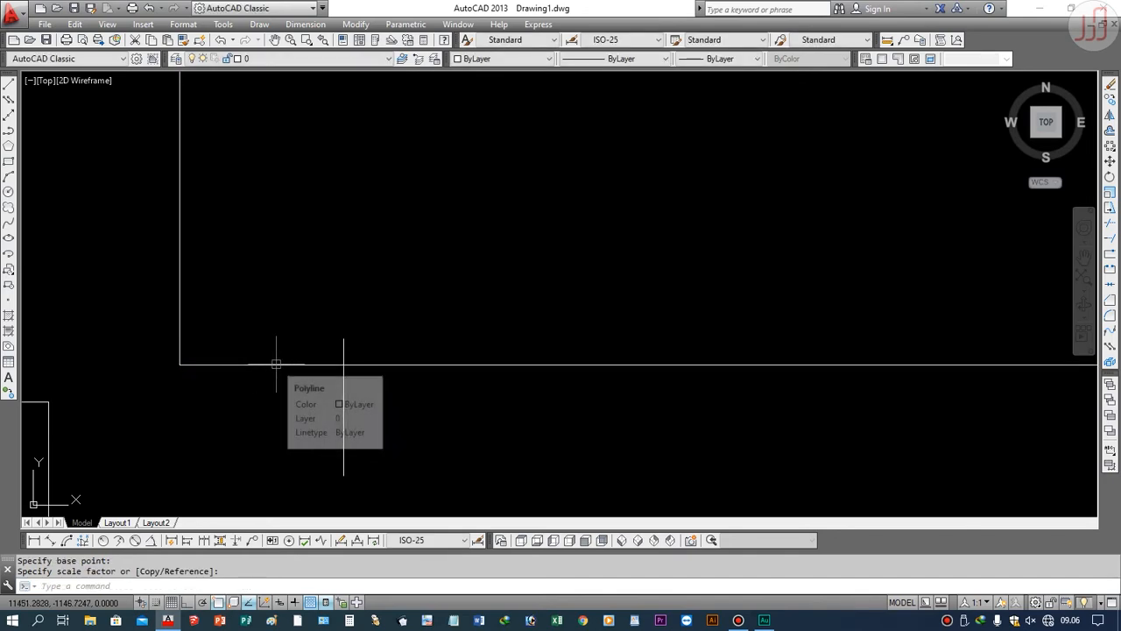
Step: Undo the last scaling and scale a copy of the small square from its lower-left corner, referencing its bottom edge to the vertical line
{"action": "key", "text": "ctrl+z"}
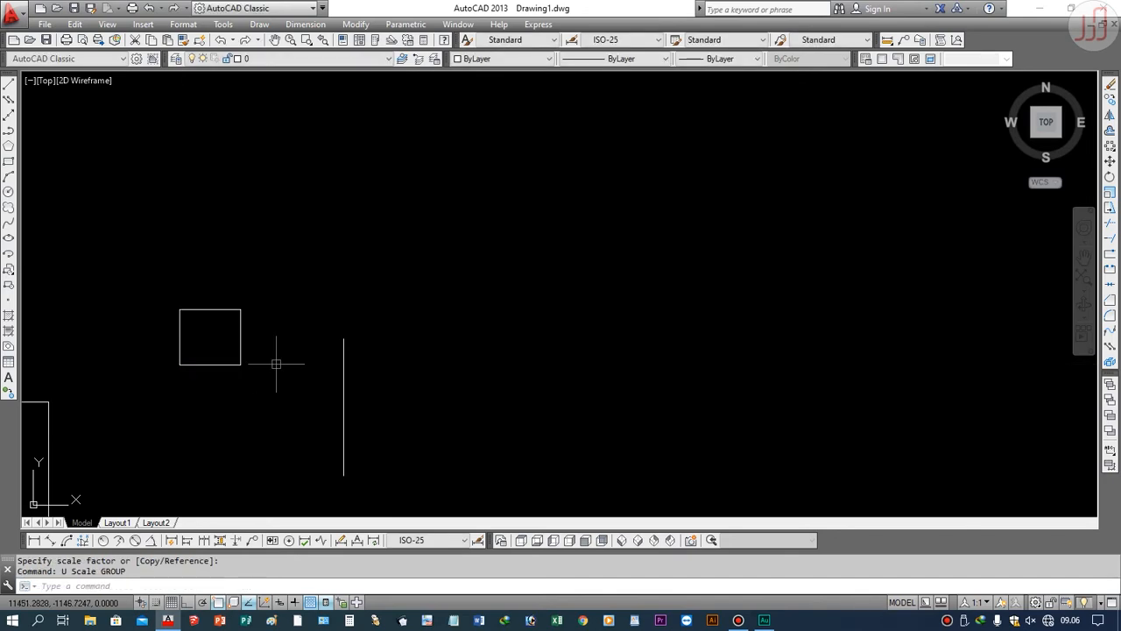
{"action": "left_click", "coordinate": [1111, 192]}
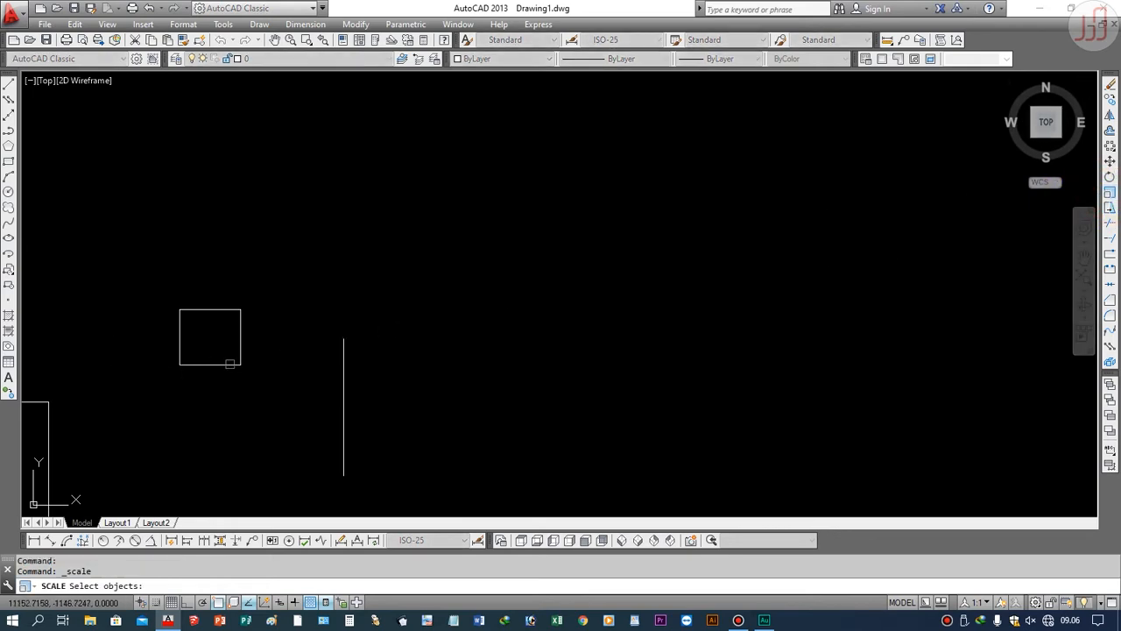
{"action": "left_click", "coordinate": [231, 365]}
{"action": "key", "text": "Return"}
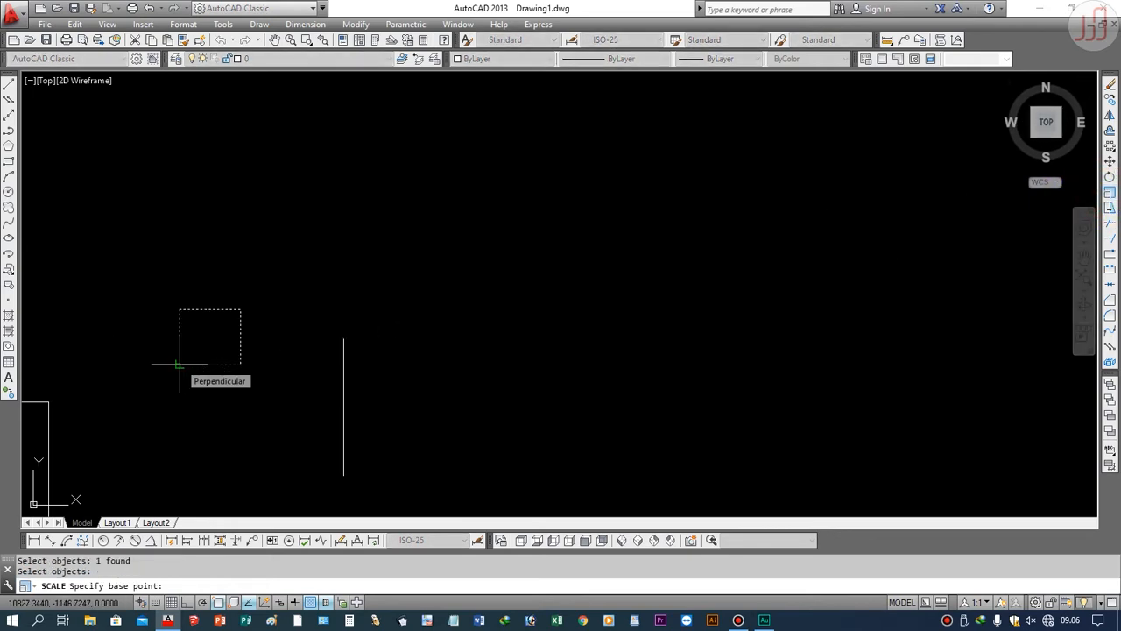
{"action": "left_click", "coordinate": [179, 364]}
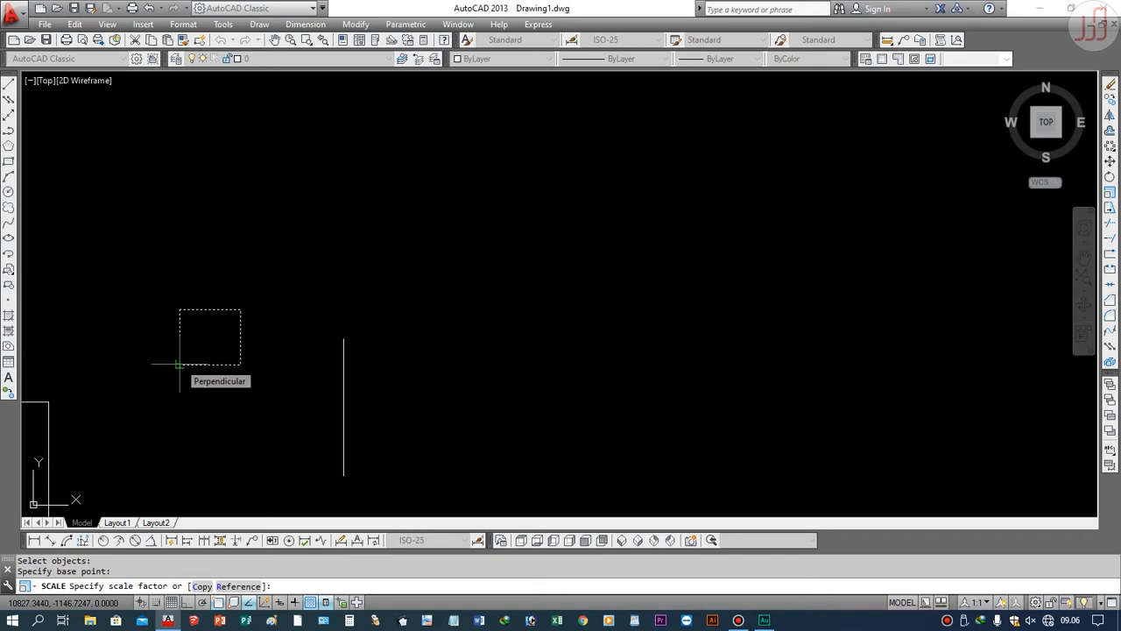
{"action": "type", "text": "c"}
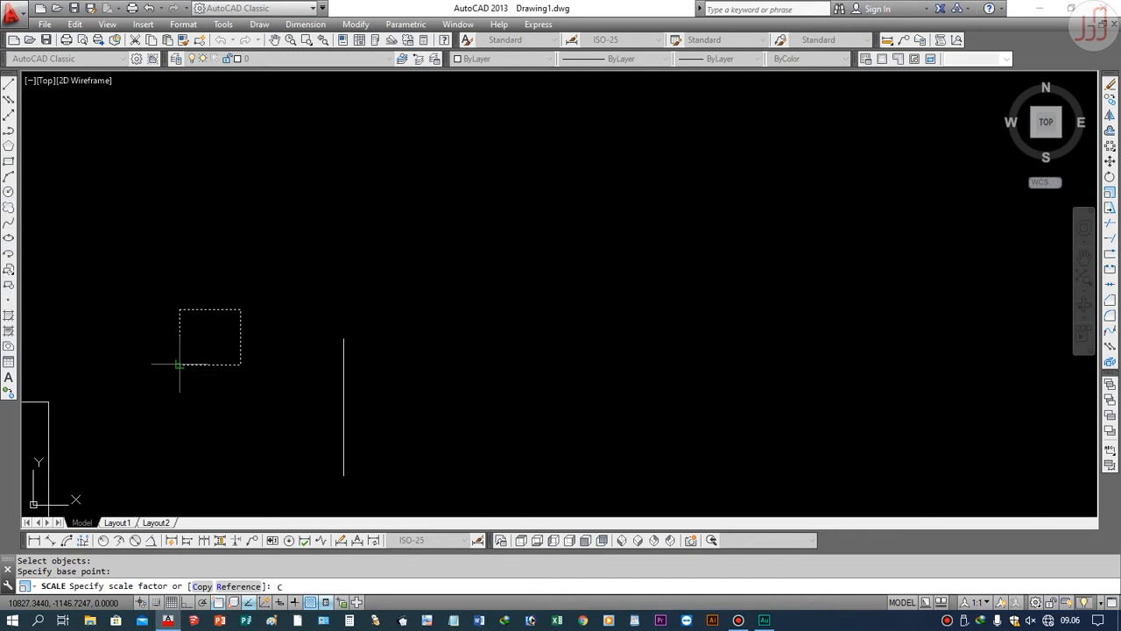
{"action": "key", "text": "Return"}
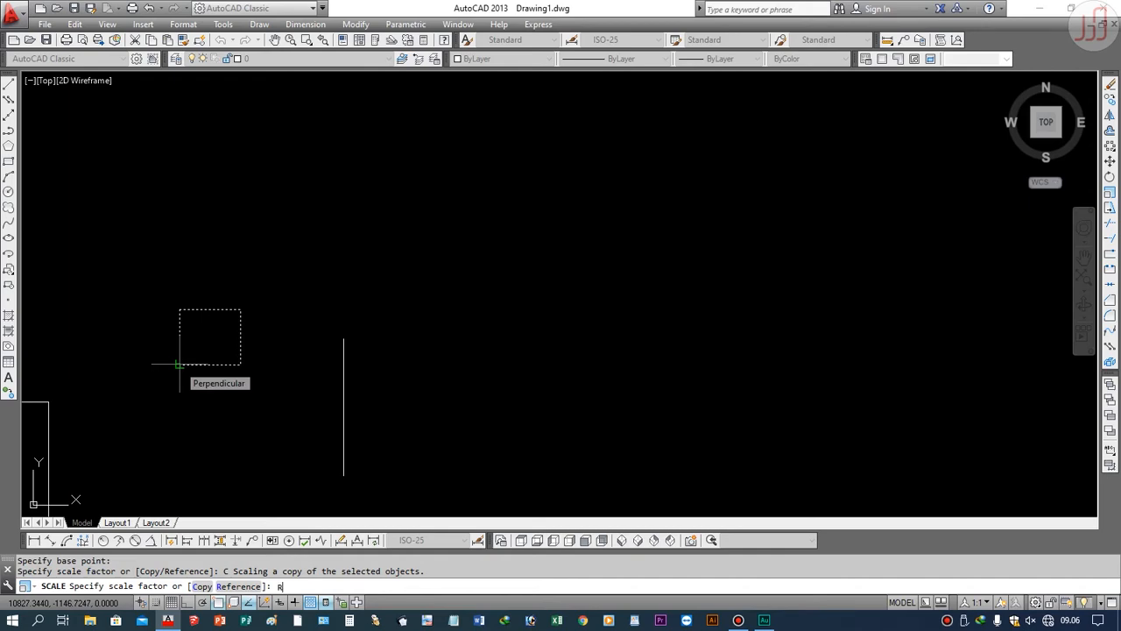
{"action": "type", "text": "R"}
{"action": "key", "text": "Return"}
{"action": "left_click", "coordinate": [178, 364]}
{"action": "left_click", "coordinate": [238, 363]}
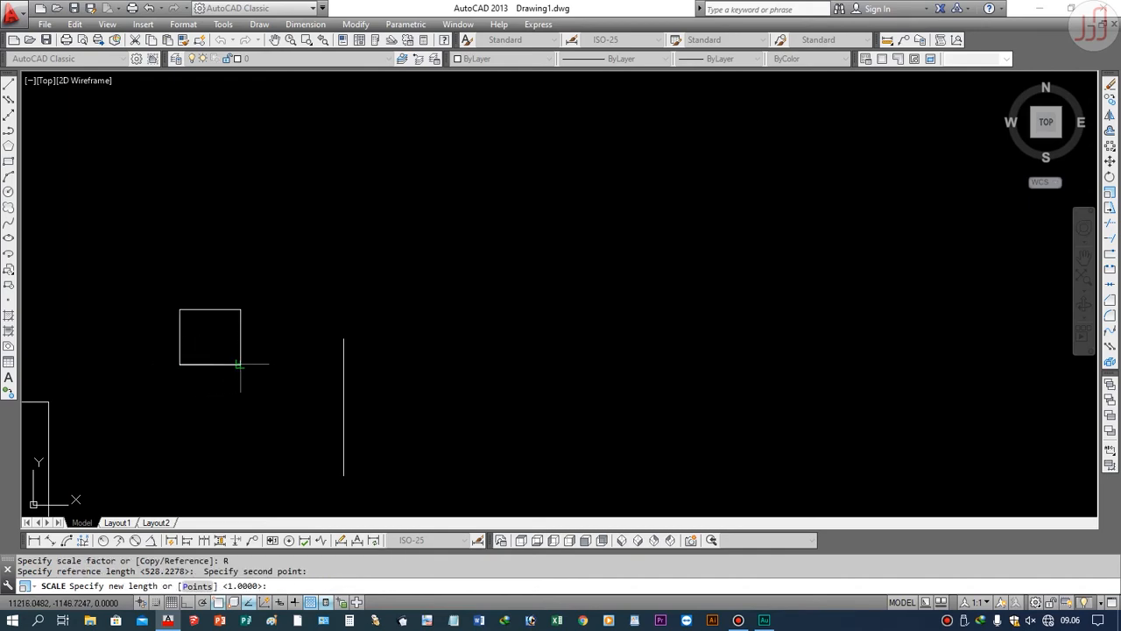
{"action": "left_click", "coordinate": [343, 365]}
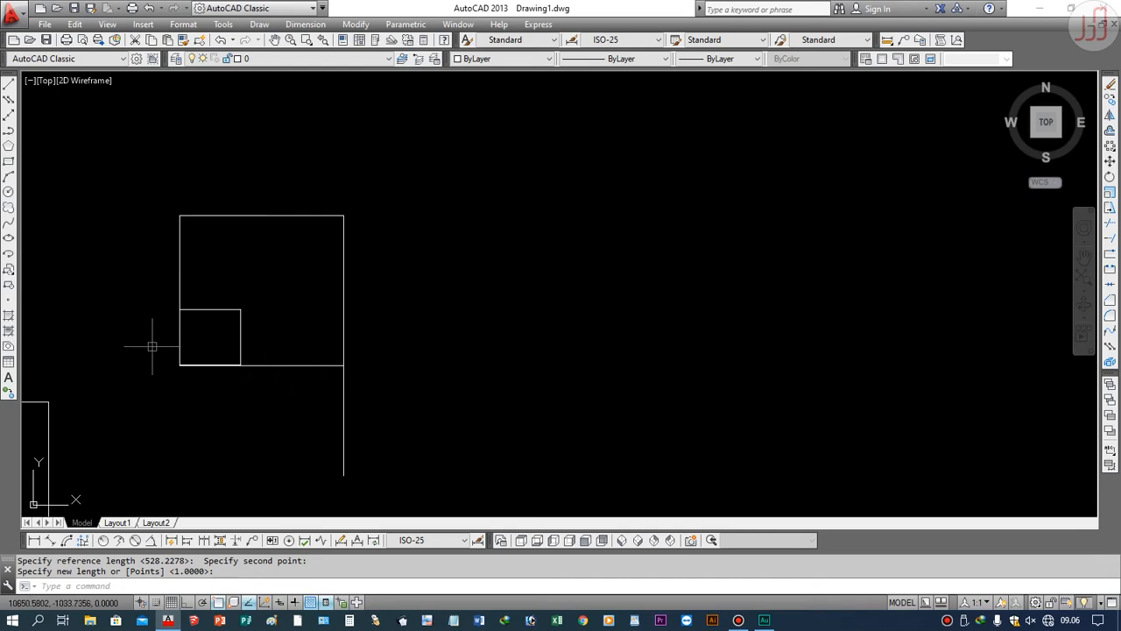
Step: Delete the enlarged copy of the small square
{"action": "scroll", "coordinate": [233, 371], "scroll_direction": "up", "scroll_amount": 4}
{"action": "scroll", "coordinate": [233, 370], "scroll_direction": "down", "scroll_amount": 4}
{"action": "left_click", "coordinate": [342, 368]}
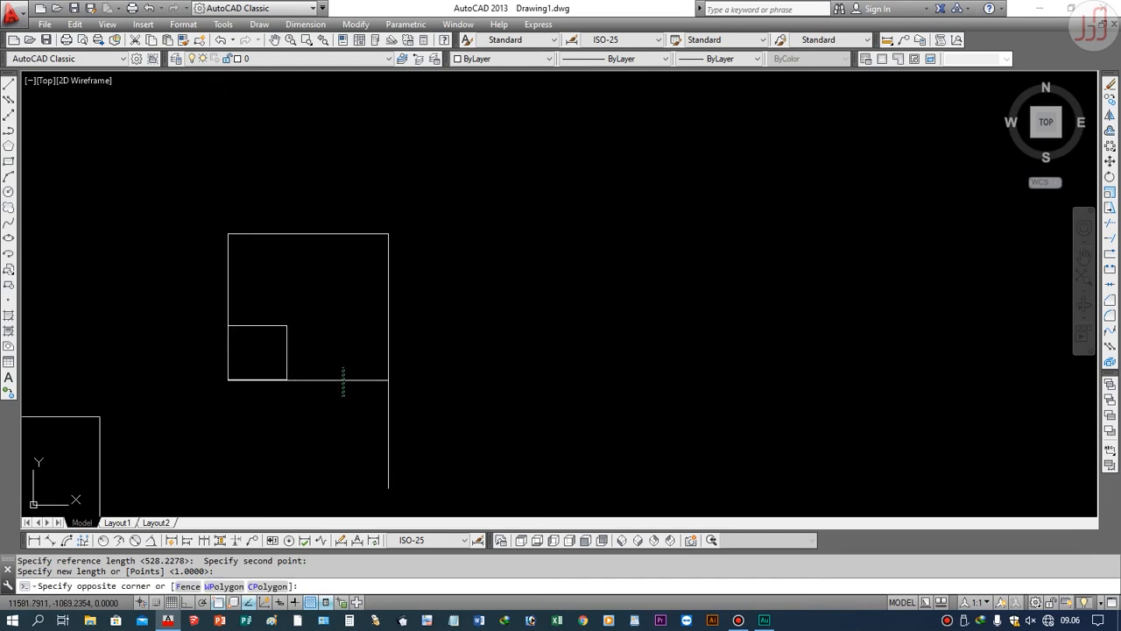
{"action": "left_click", "coordinate": [343, 394]}
{"action": "key", "text": "Delete"}
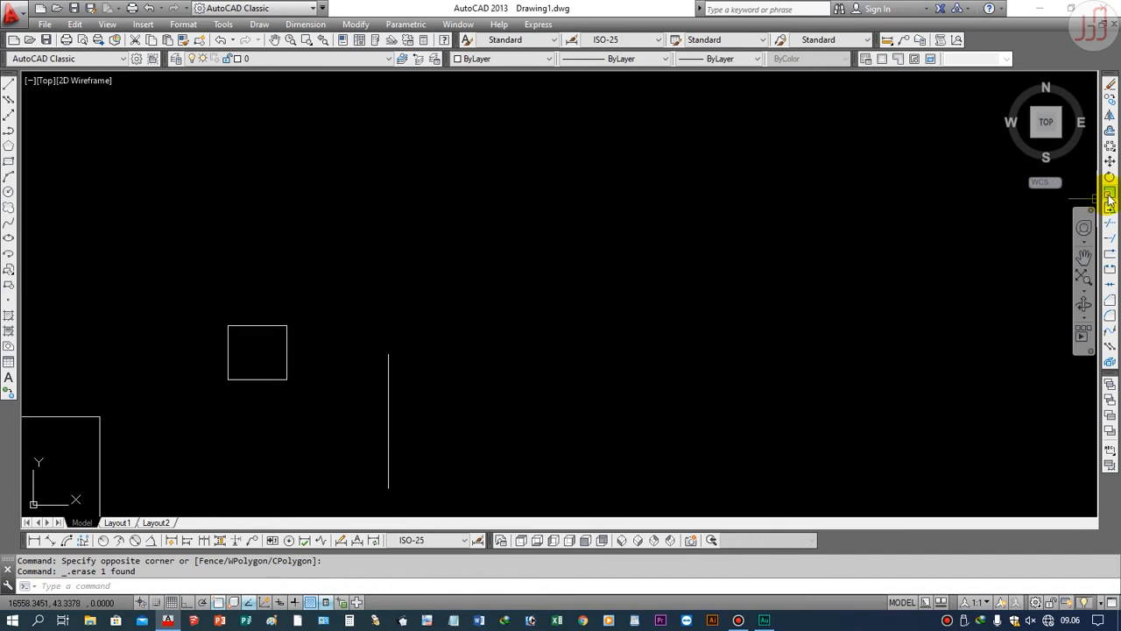
Step: Scale a copy of the small square from its lower-left corner again, with its bottom edge as reference length and the vertical line as new length
{"action": "left_click", "coordinate": [1109, 197]}
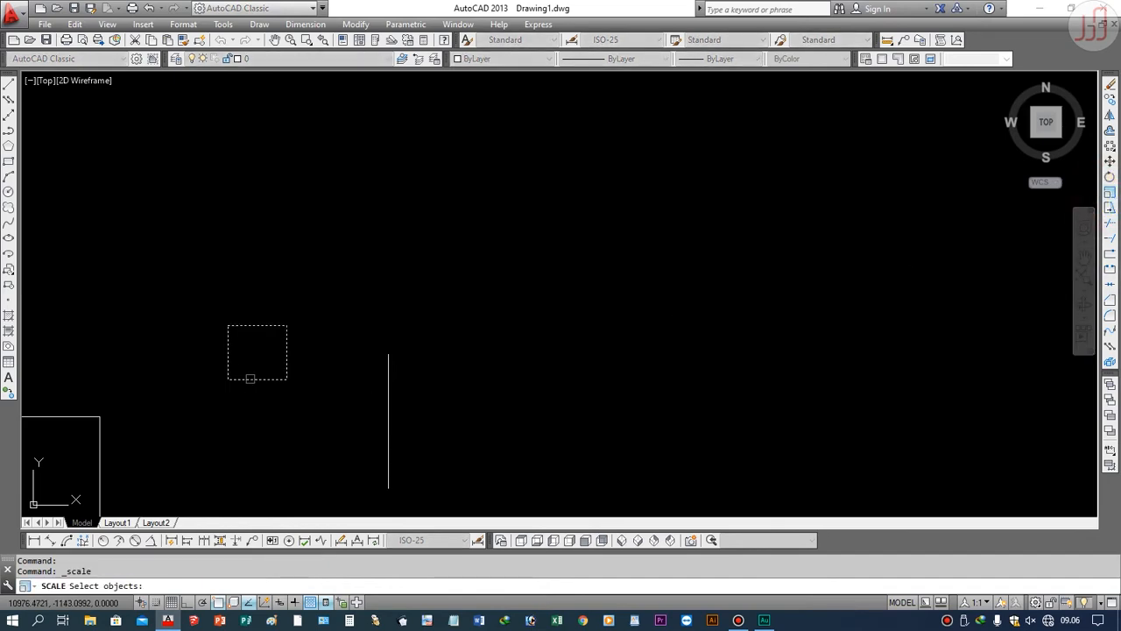
{"action": "left_click", "coordinate": [250, 378]}
{"action": "key", "text": "Return"}
{"action": "left_click", "coordinate": [226, 380]}
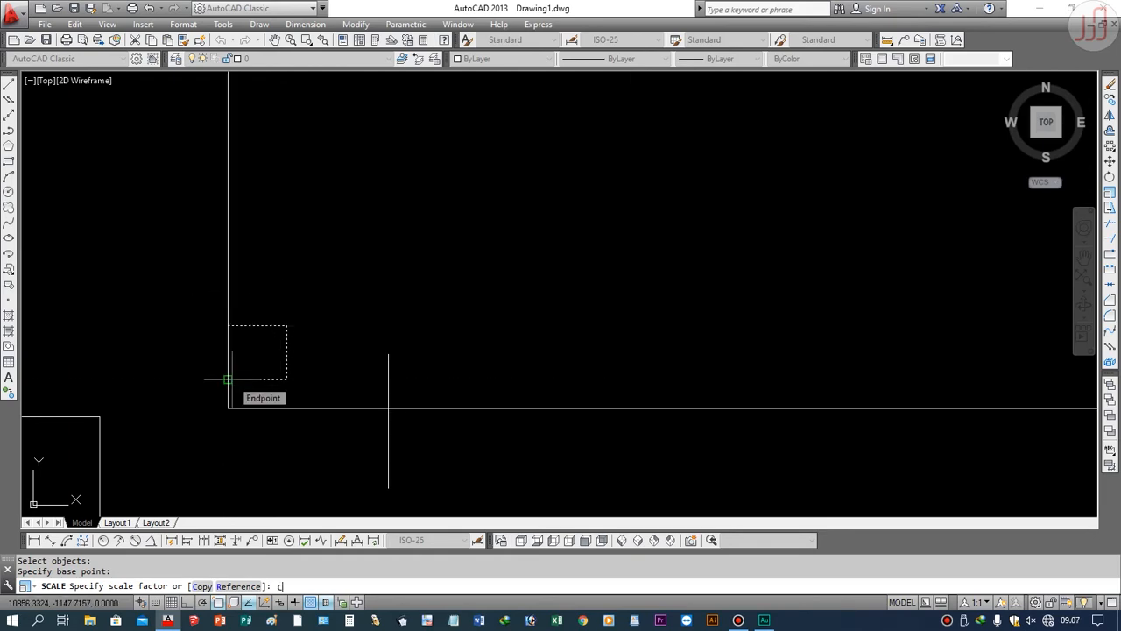
{"action": "key", "text": "Return"}
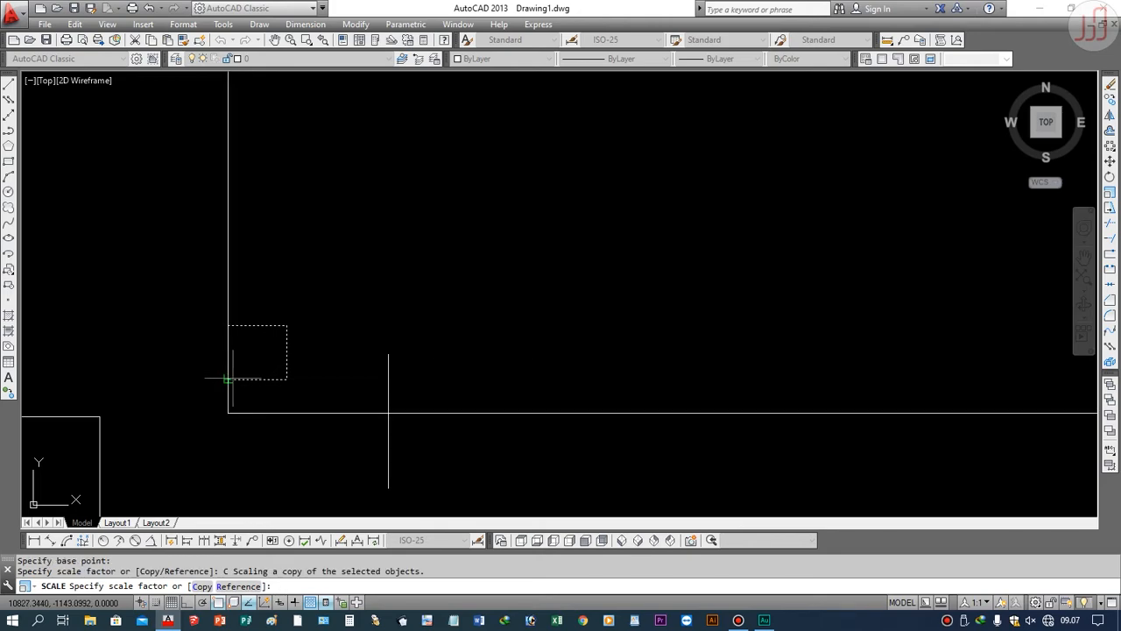
{"action": "type", "text": "R"}
{"action": "key", "text": "Return"}
{"action": "left_click", "coordinate": [226, 380]}
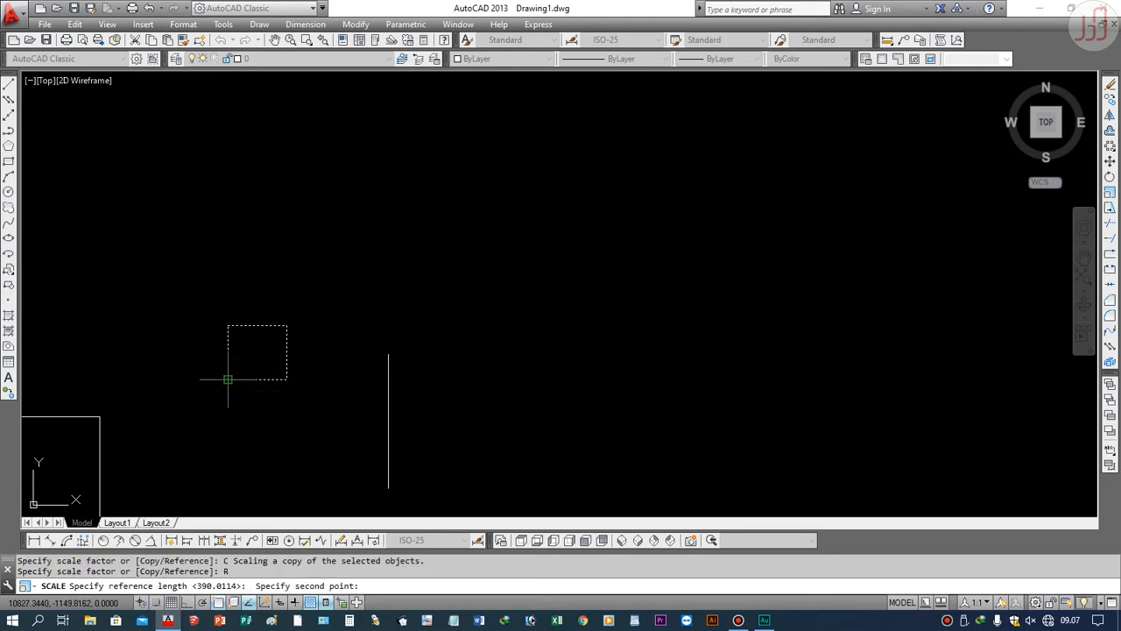
{"action": "left_click", "coordinate": [287, 380]}
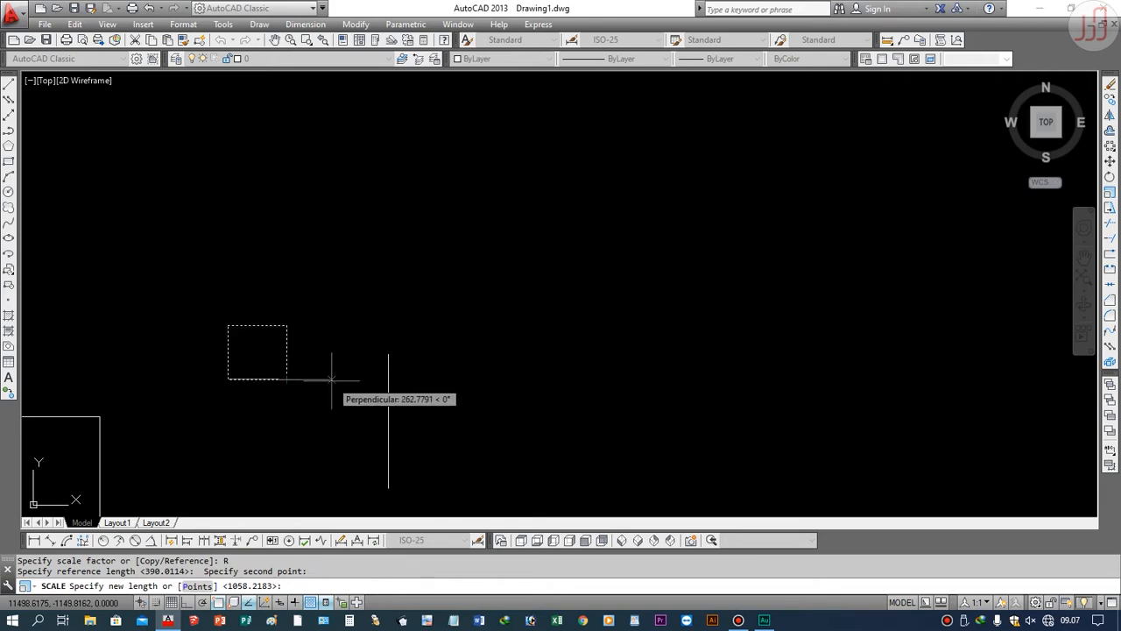
{"action": "left_click", "coordinate": [388, 380]}
Step: Check the corner where the two squares meet and erase the larger copy
{"action": "scroll", "coordinate": [236, 369], "scroll_direction": "up", "scroll_amount": 5}
{"action": "scroll", "coordinate": [236, 369], "scroll_direction": "up", "scroll_amount": 2}
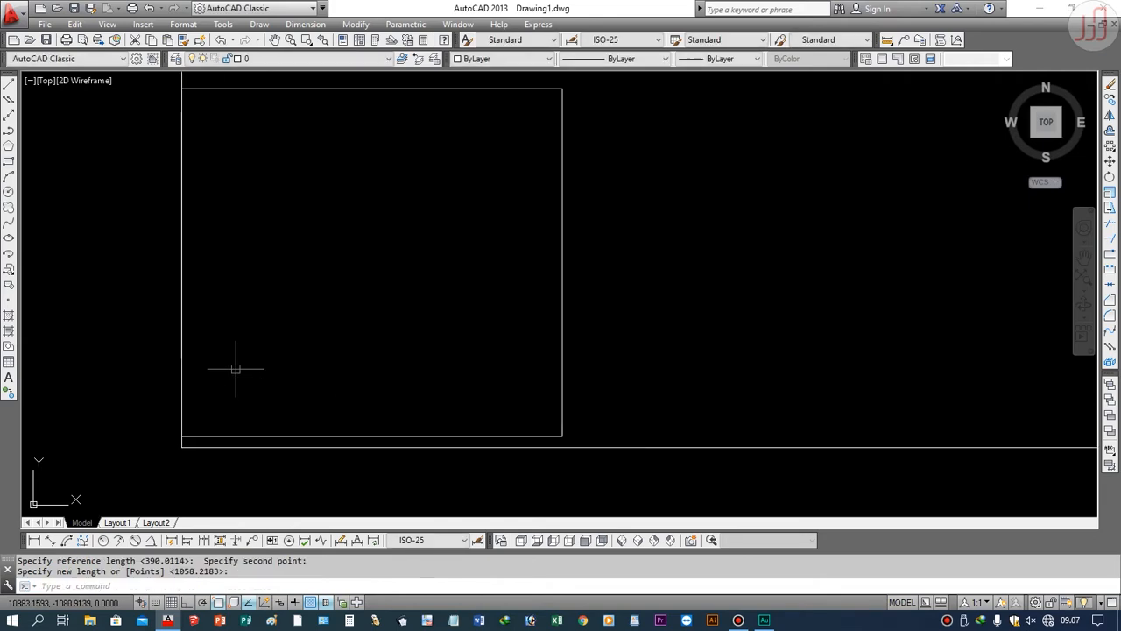
{"action": "scroll", "coordinate": [235, 369], "scroll_direction": "down", "scroll_amount": 6}
{"action": "scroll", "coordinate": [261, 358], "scroll_direction": "up", "scroll_amount": 4}
{"action": "scroll", "coordinate": [328, 381], "scroll_direction": "down", "scroll_amount": 2}
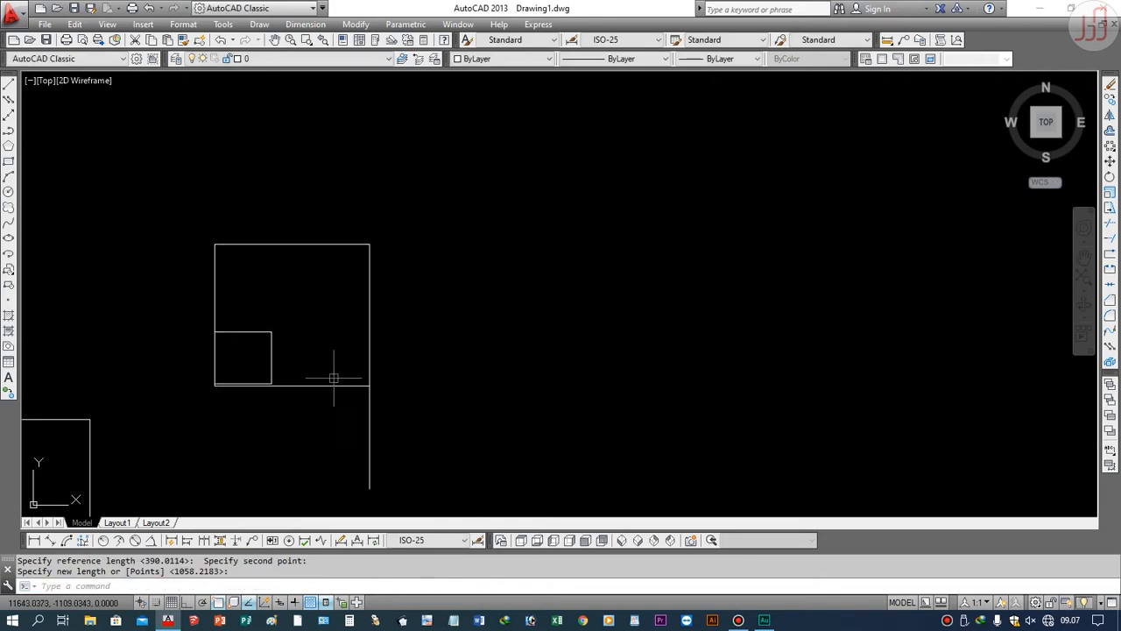
{"action": "left_click", "coordinate": [333, 379]}
{"action": "left_click", "coordinate": [309, 395]}
{"action": "key", "text": "Delete"}
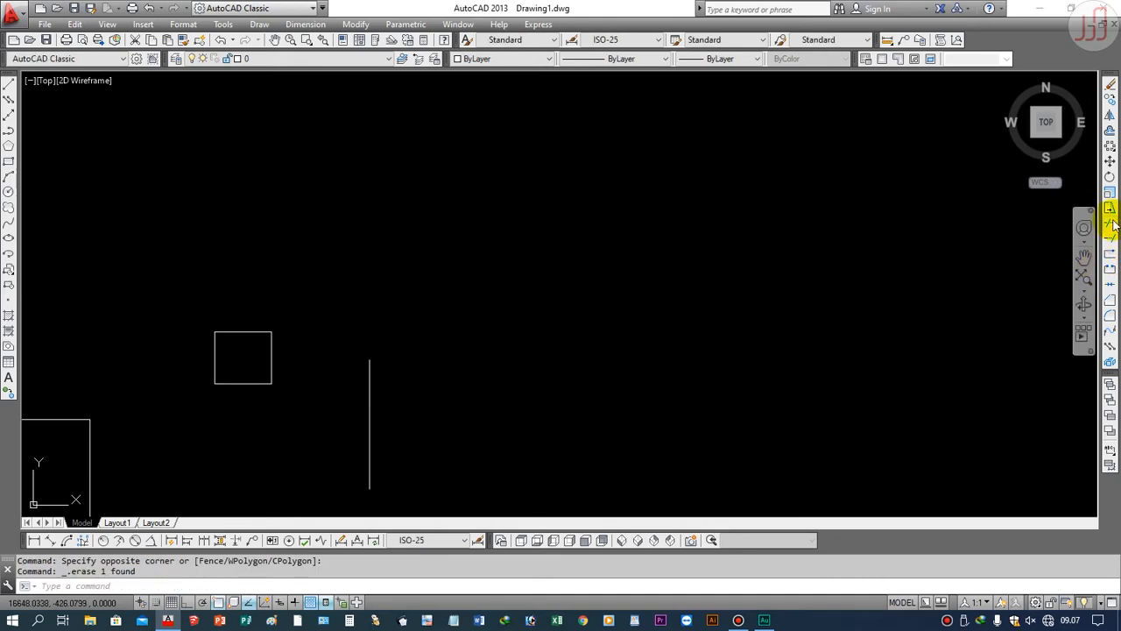
Step: Scale a copy of the small square from its exact lower-left endpoint, using its full bottom edge as reference and the vertical line as new length
{"action": "left_click", "coordinate": [1110, 191]}
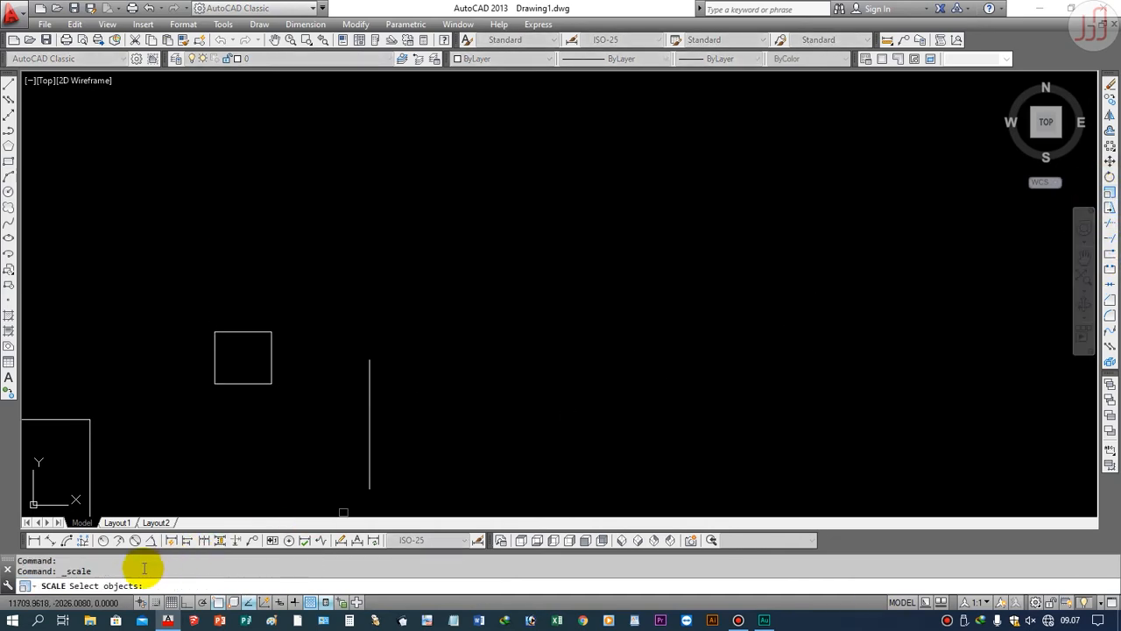
{"action": "left_click", "coordinate": [242, 386]}
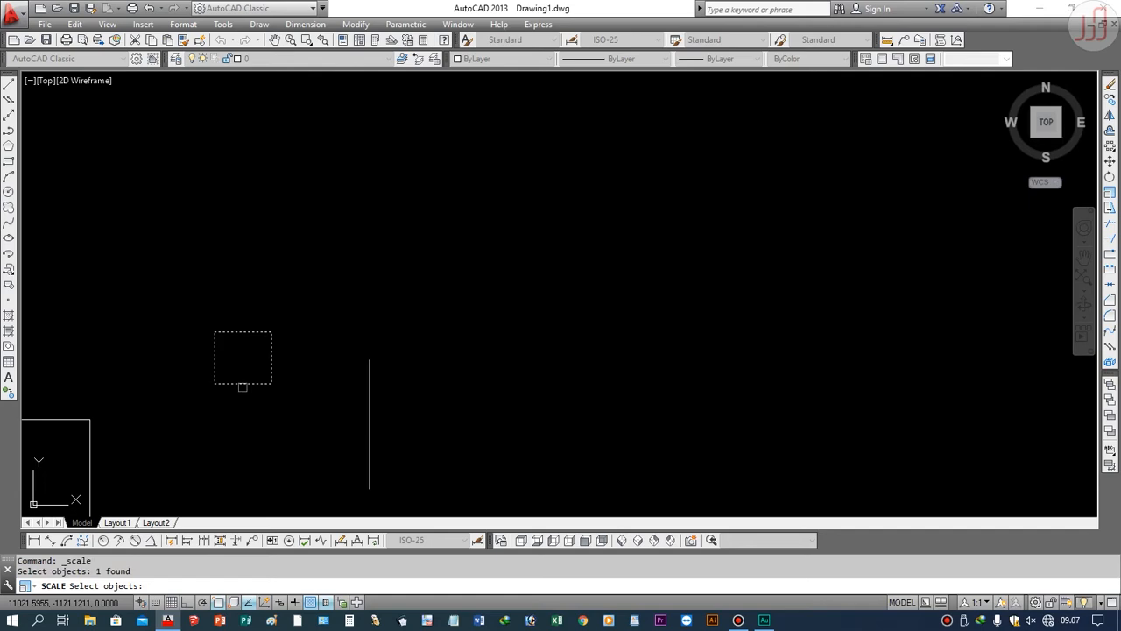
{"action": "key", "text": "Return"}
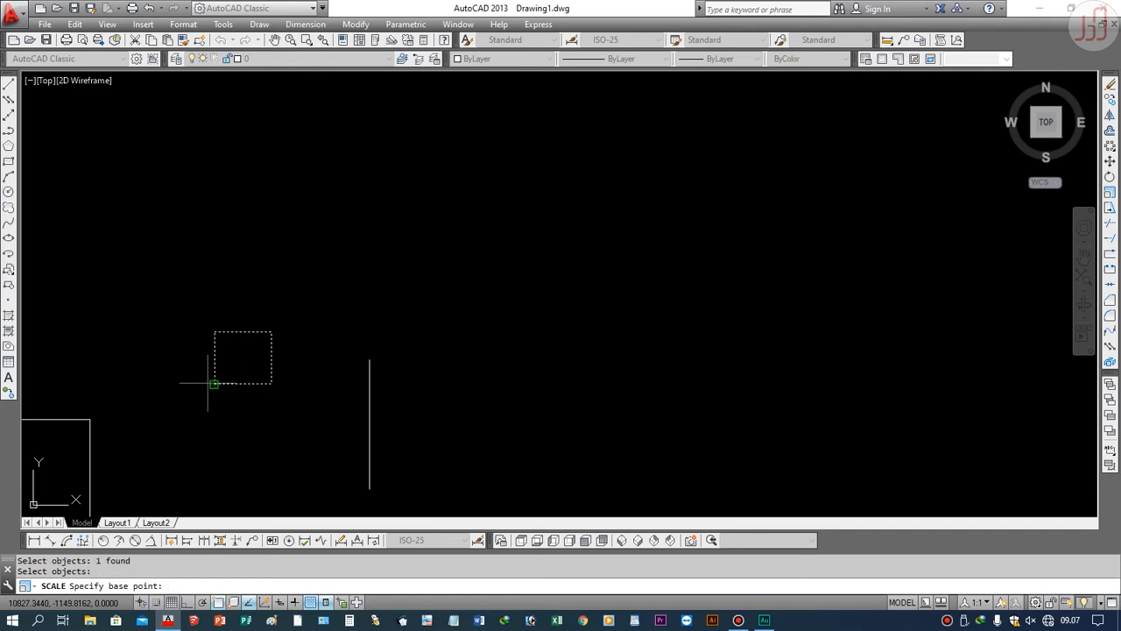
{"action": "scroll", "coordinate": [205, 388], "scroll_direction": "up", "scroll_amount": 8}
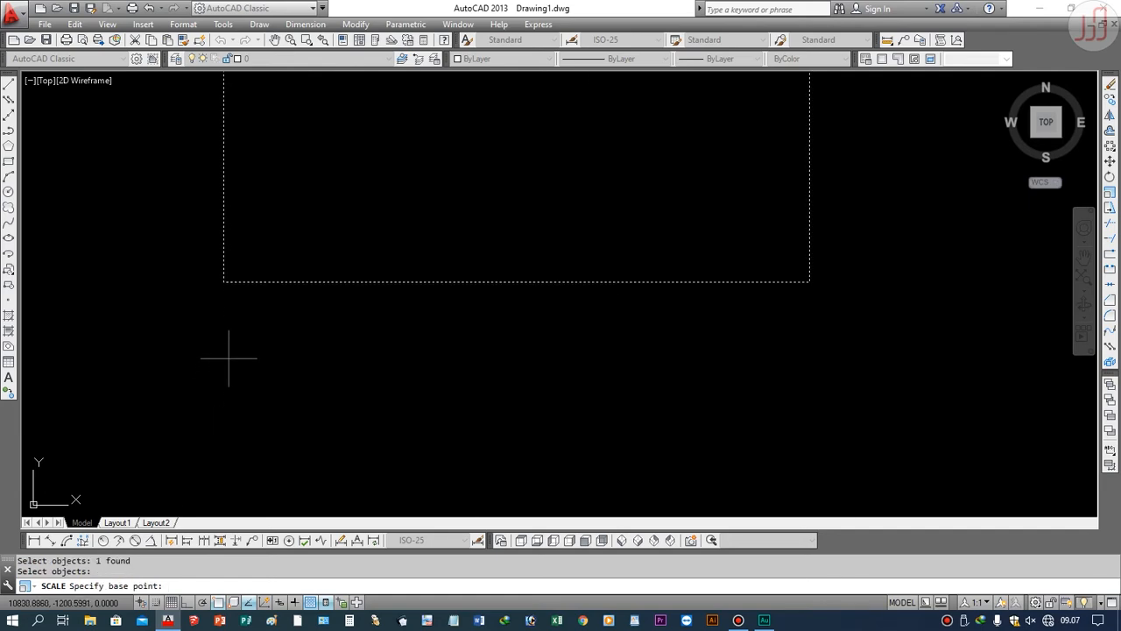
{"action": "left_click", "coordinate": [223, 282]}
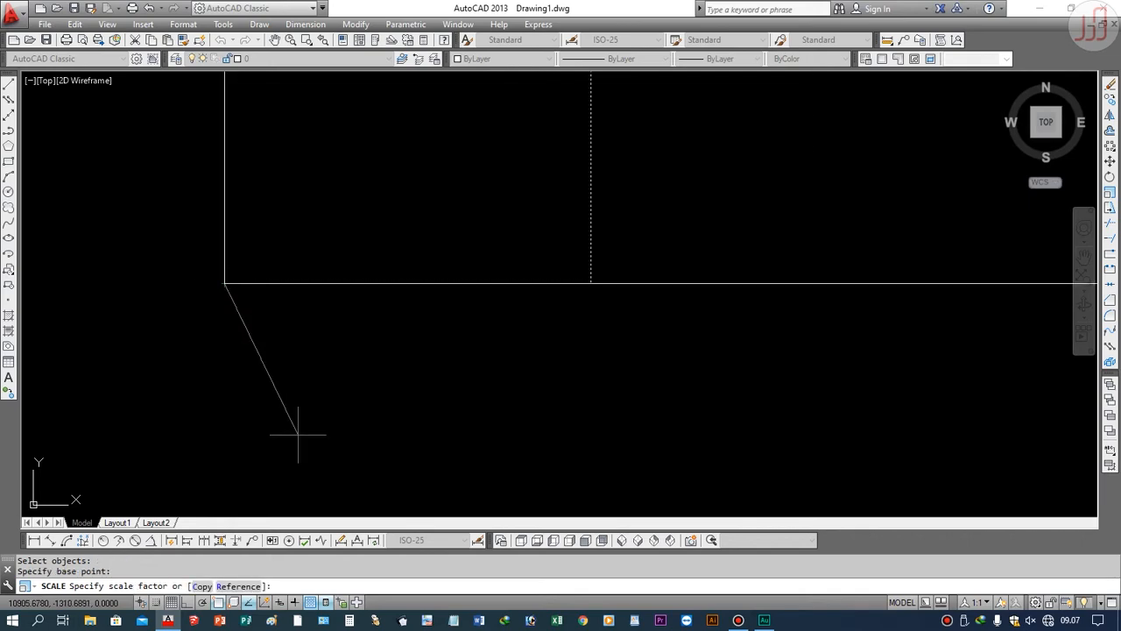
{"action": "left_click", "coordinate": [329, 584]}
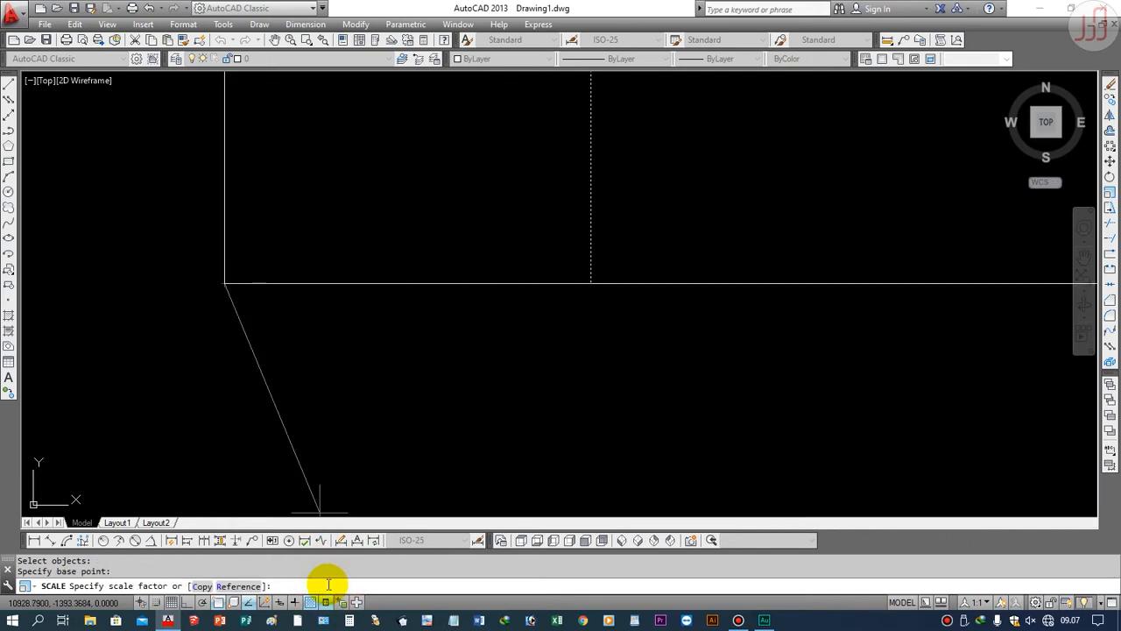
{"action": "type", "text": "c"}
{"action": "key", "text": "Return"}
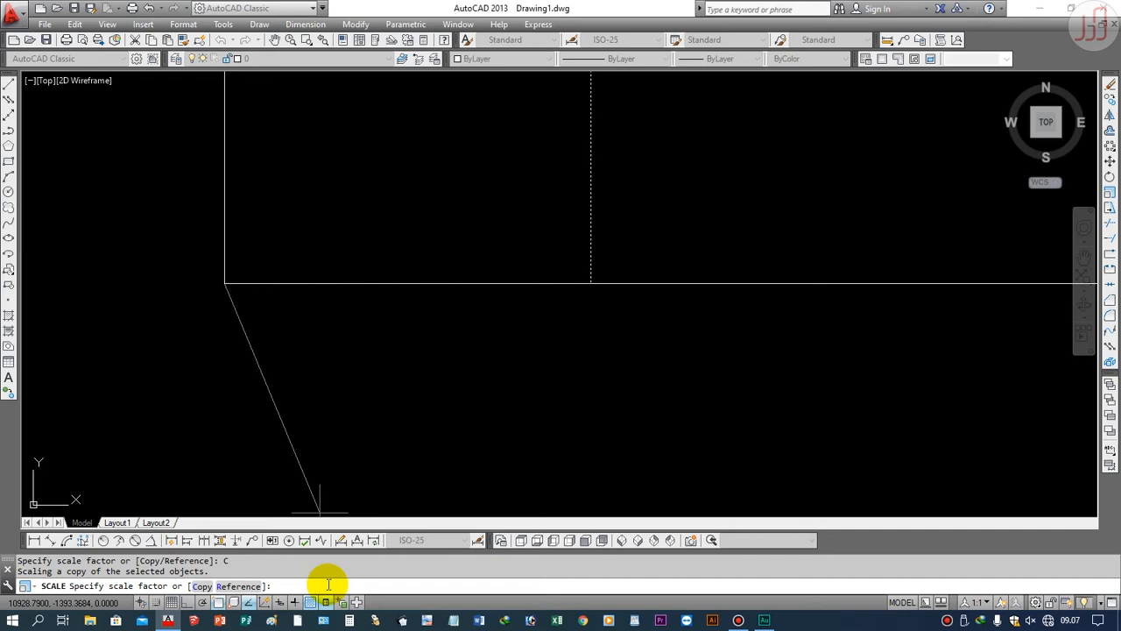
{"action": "type", "text": "R"}
{"action": "key", "text": "Return"}
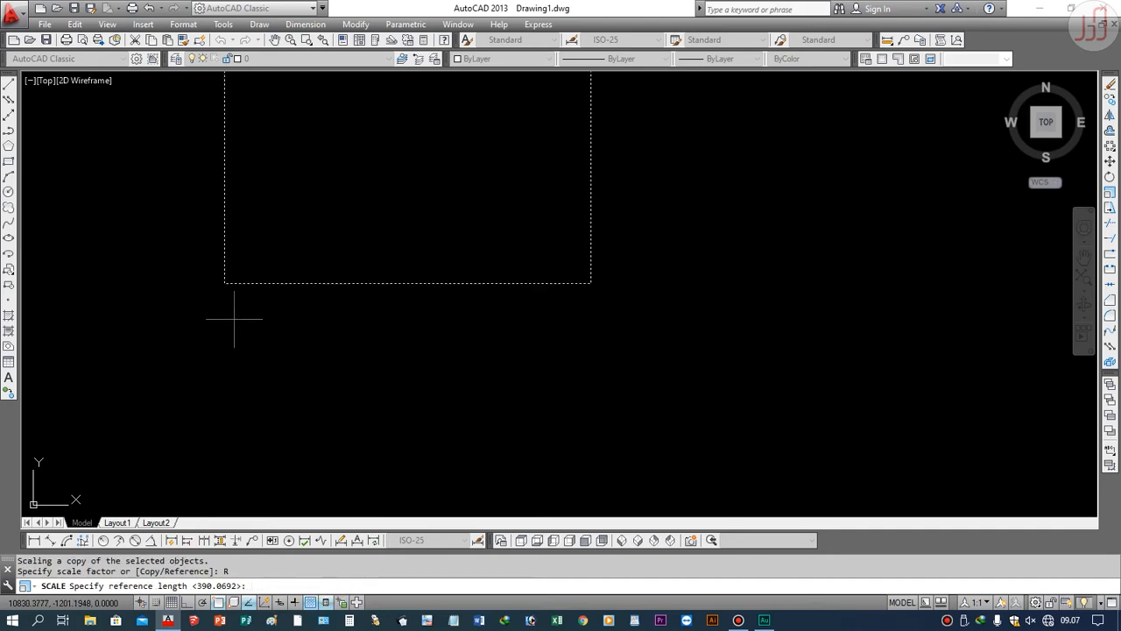
{"action": "left_click", "coordinate": [225, 282]}
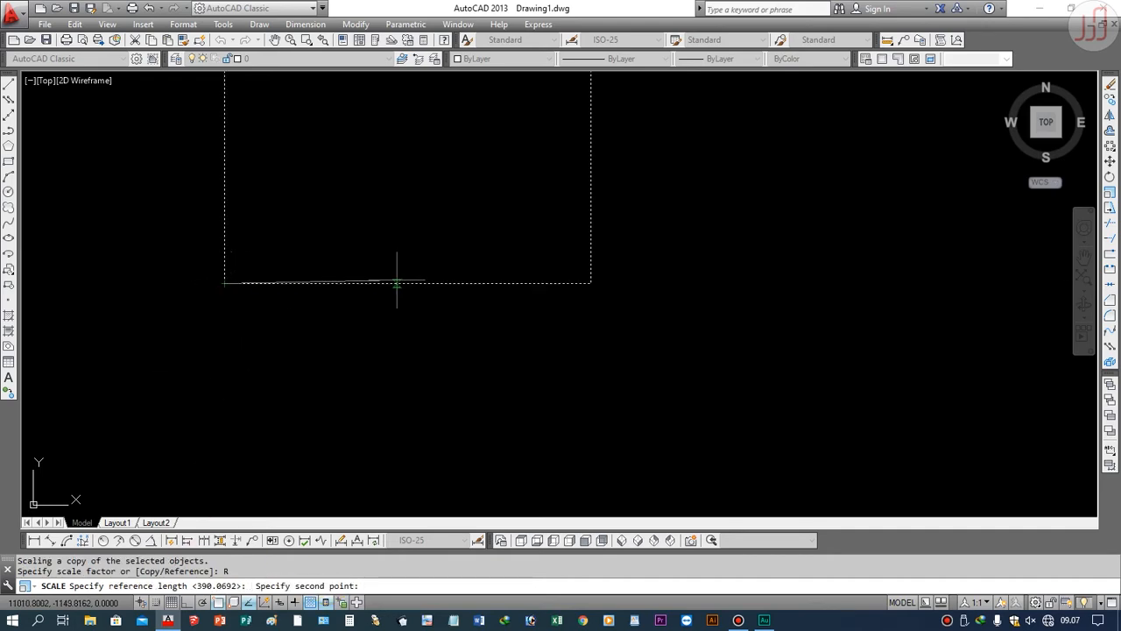
{"action": "left_click", "coordinate": [591, 282]}
{"action": "scroll", "coordinate": [590, 282], "scroll_direction": "down", "scroll_amount": 4}
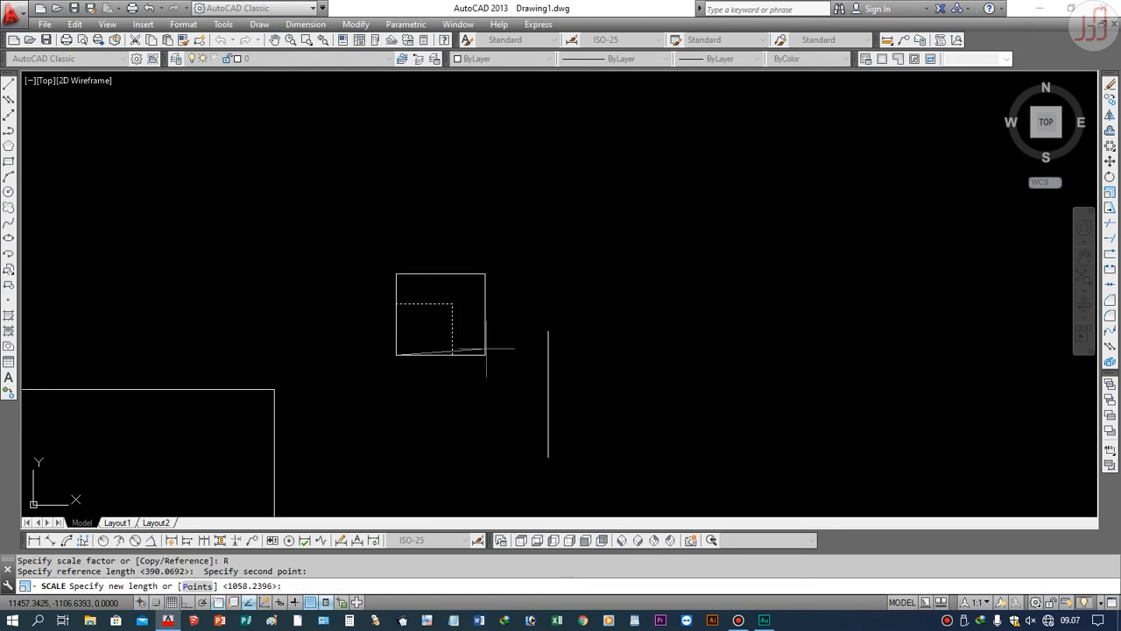
{"action": "left_click", "coordinate": [547, 355]}
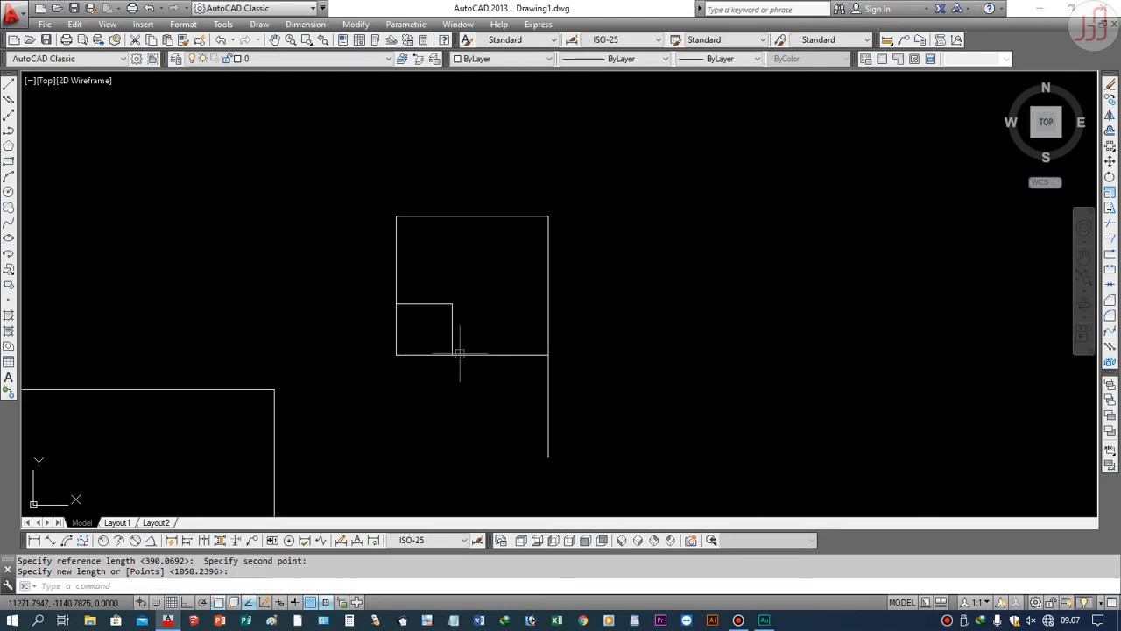
{"action": "left_click", "coordinate": [489, 424]}
{"action": "left_click", "coordinate": [424, 286]}
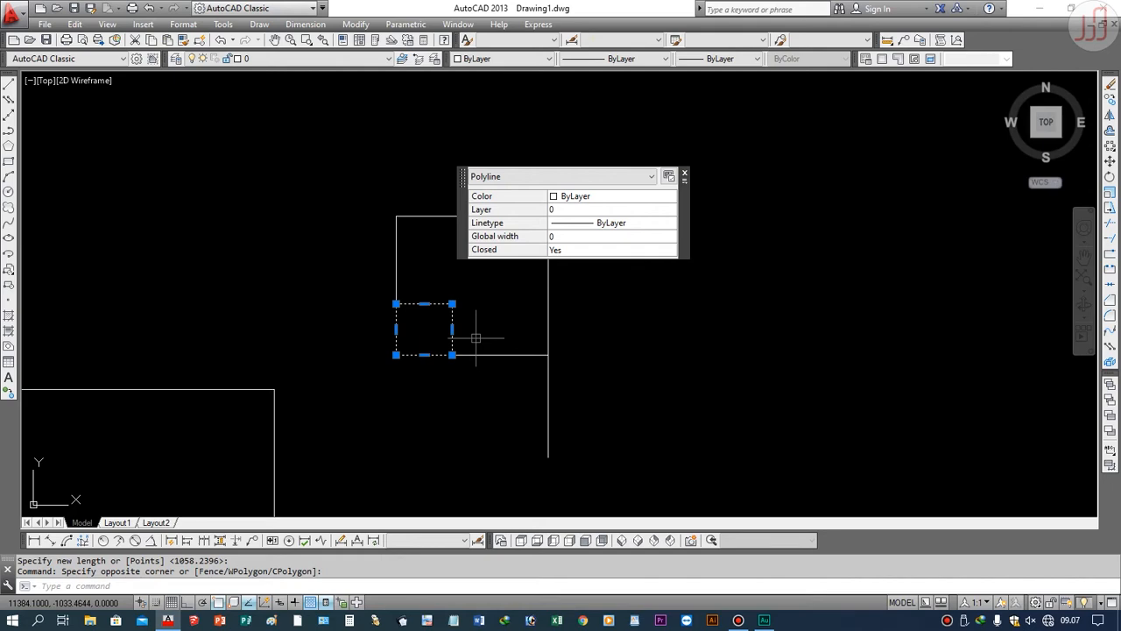
{"action": "key", "text": "Escape"}
{"action": "left_click", "coordinate": [1108, 223]}
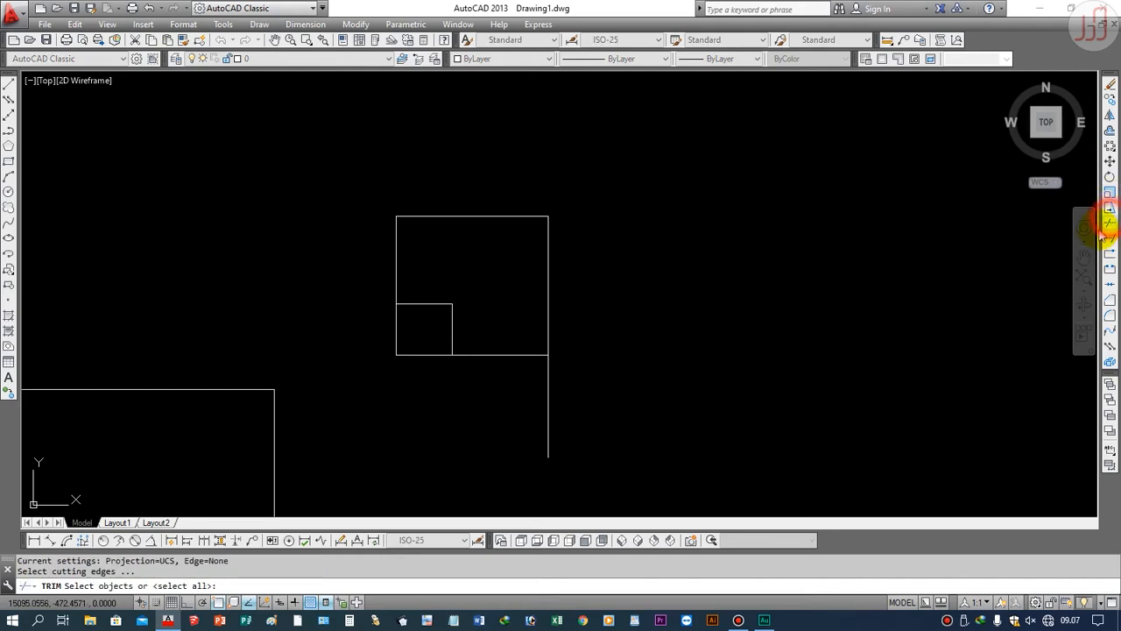
{"action": "key", "text": "Escape"}
{"action": "key", "text": "Escape"}
Step: Move the separate vertical line above the wide rectangle so it crosses the rectangle's top edge
{"action": "scroll", "coordinate": [551, 259], "scroll_direction": "down", "scroll_amount": 6}
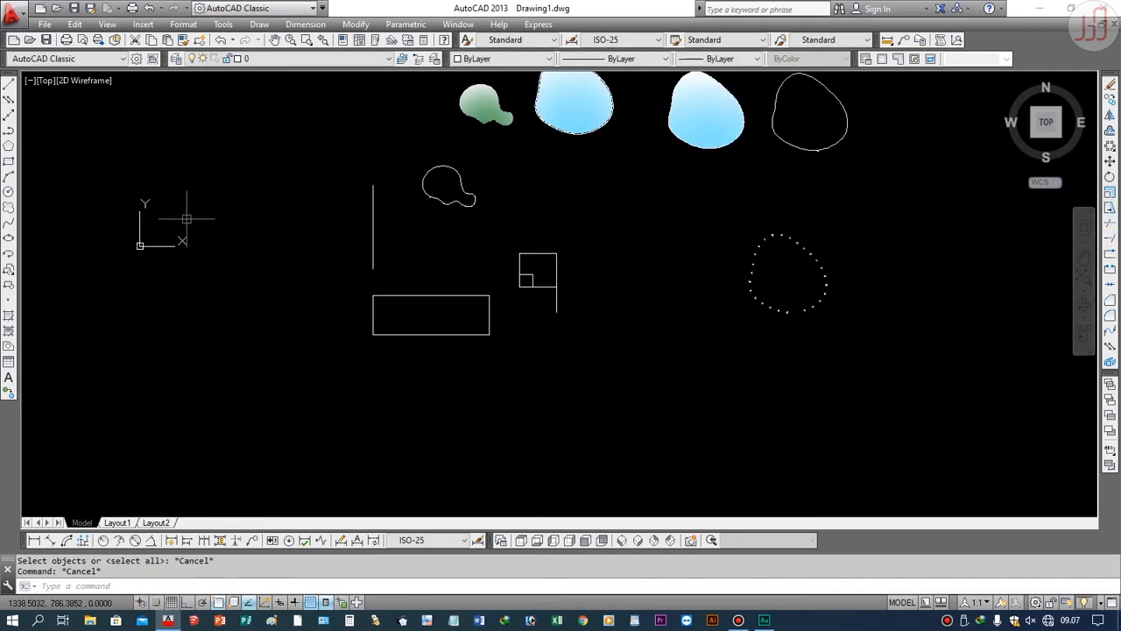
{"action": "scroll", "coordinate": [405, 268], "scroll_direction": "up", "scroll_amount": 2}
{"action": "type", "text": "m"}
{"action": "key", "text": "Return"}
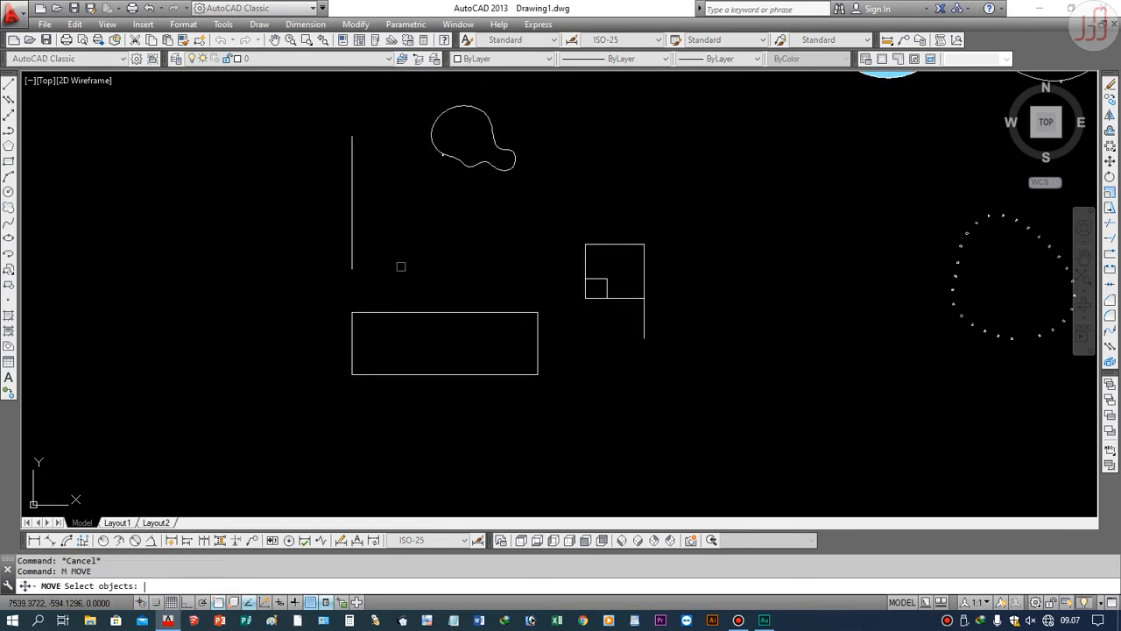
{"action": "left_click", "coordinate": [400, 263]}
{"action": "left_click", "coordinate": [295, 228]}
{"action": "key", "text": "Return"}
{"action": "left_click", "coordinate": [418, 240]}
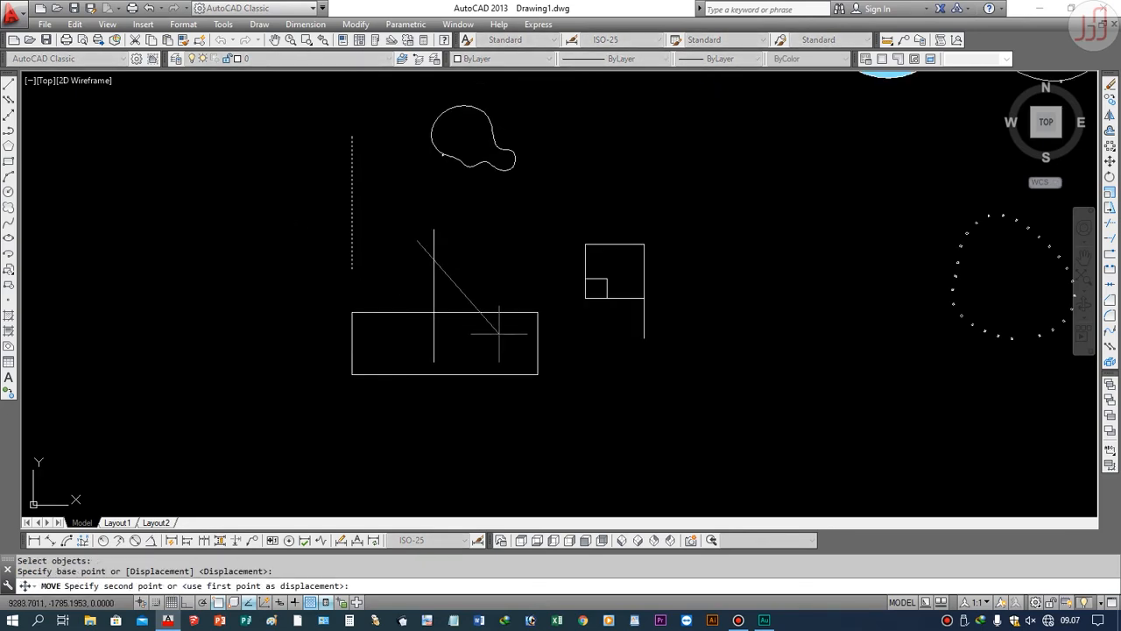
{"action": "left_click", "coordinate": [466, 323]}
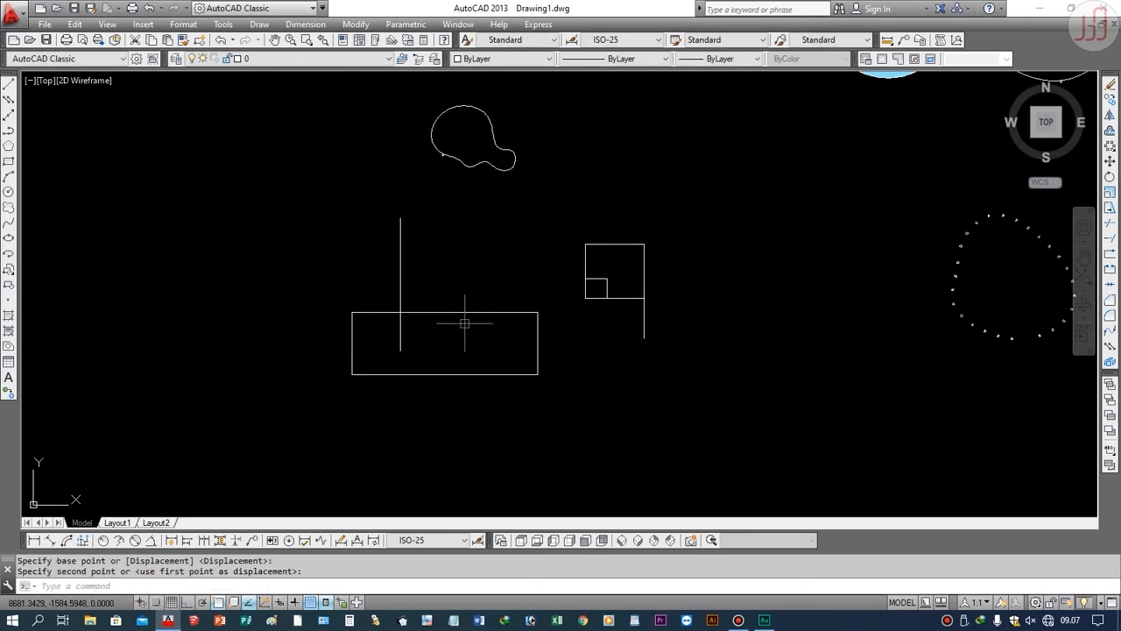
Step: Copy the vertical line to the right so the copy also crosses the wide rectangle's top edge
{"action": "type", "text": "co"}
{"action": "key", "text": "Return"}
{"action": "left_click", "coordinate": [421, 292]}
{"action": "left_click", "coordinate": [357, 262]}
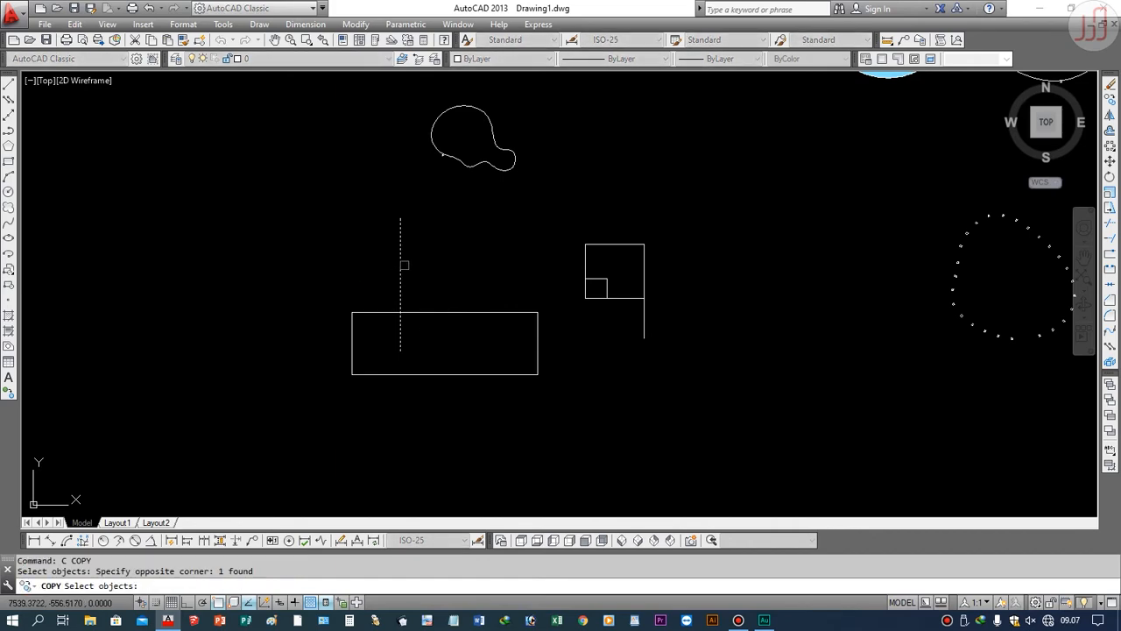
{"action": "key", "text": "Return"}
{"action": "left_click", "coordinate": [455, 271]}
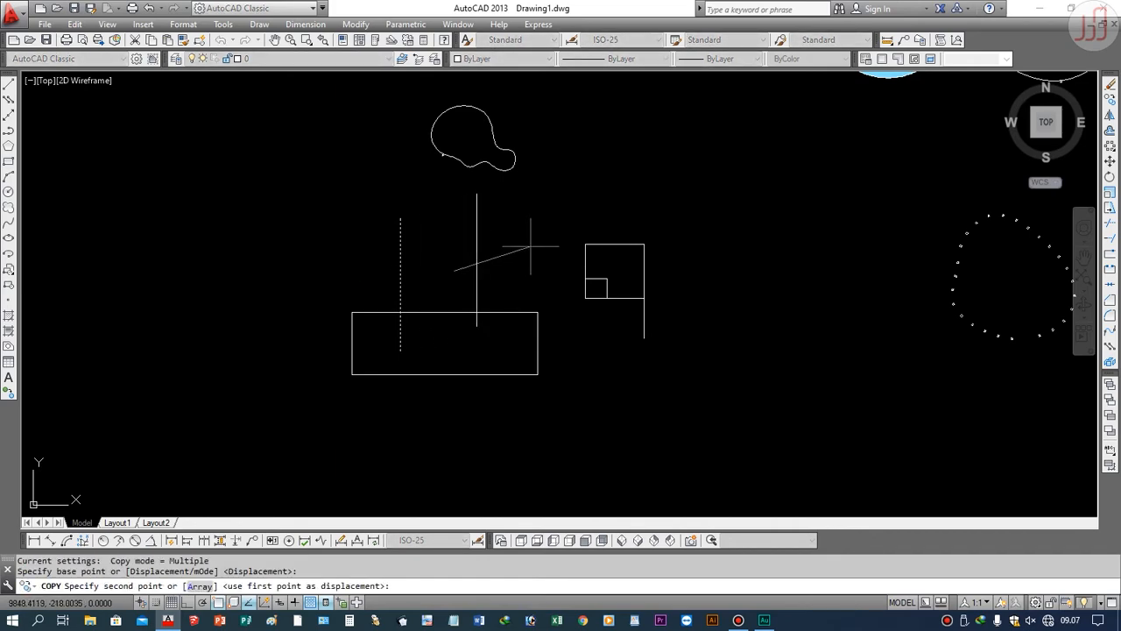
{"action": "left_click", "coordinate": [530, 246]}
{"action": "key", "text": "Return"}
Step: Trim away the left vertical line's part inside the rectangle, using the rectangle as cutting edge, and undo the trim
{"action": "scroll", "coordinate": [410, 329], "scroll_direction": "up", "scroll_amount": 3}
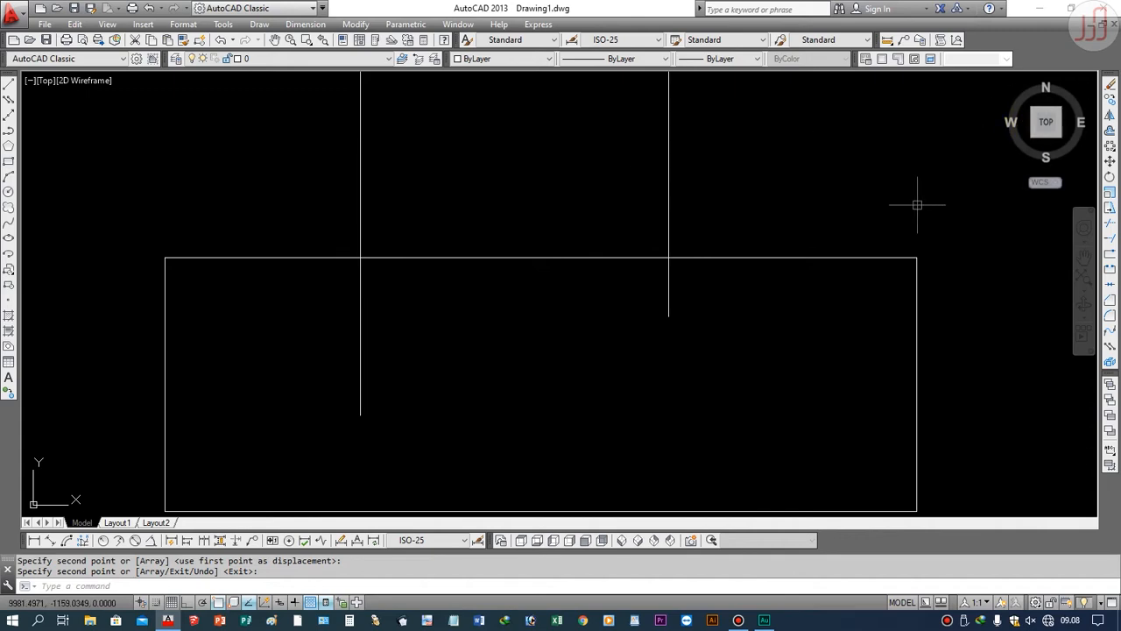
{"action": "left_click", "coordinate": [1112, 226]}
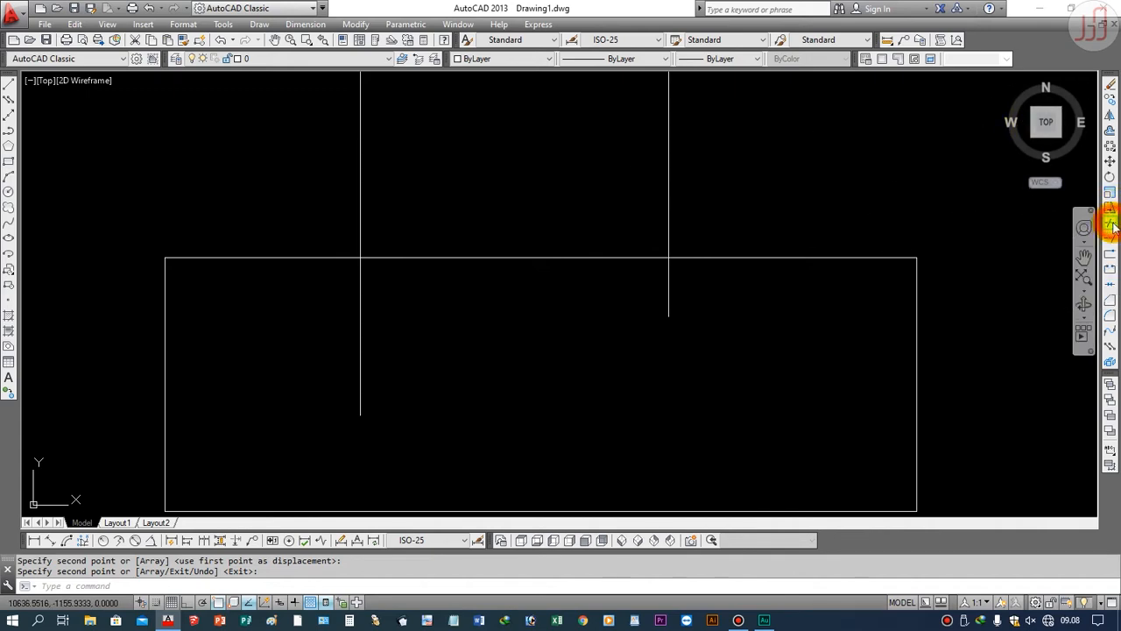
{"action": "left_click", "coordinate": [464, 257]}
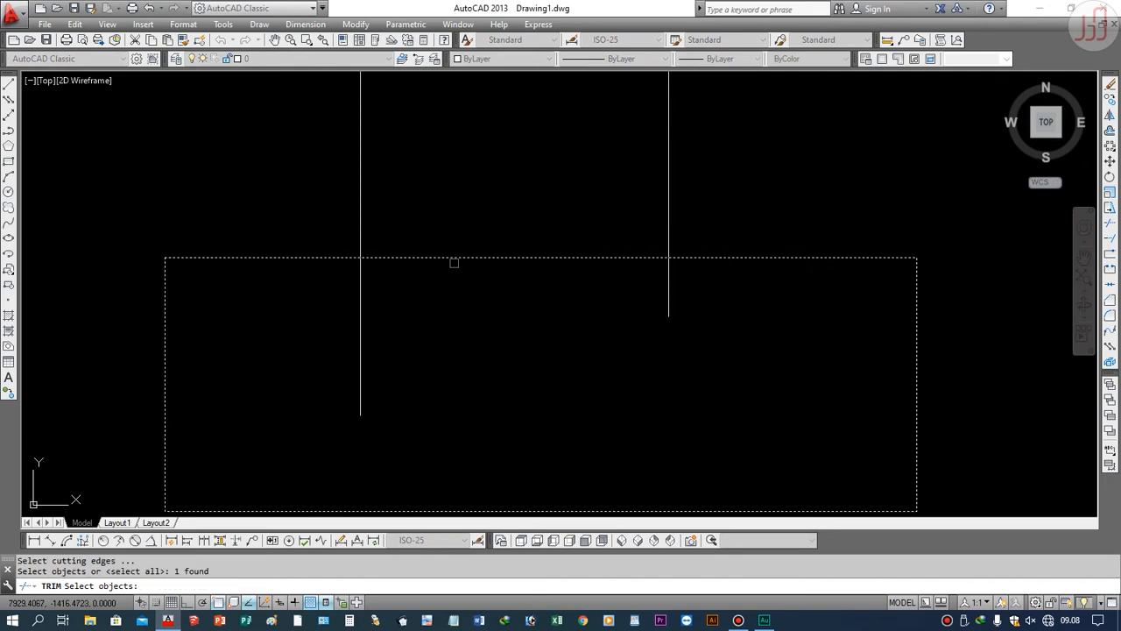
{"action": "key", "text": "Return"}
{"action": "left_click", "coordinate": [356, 300]}
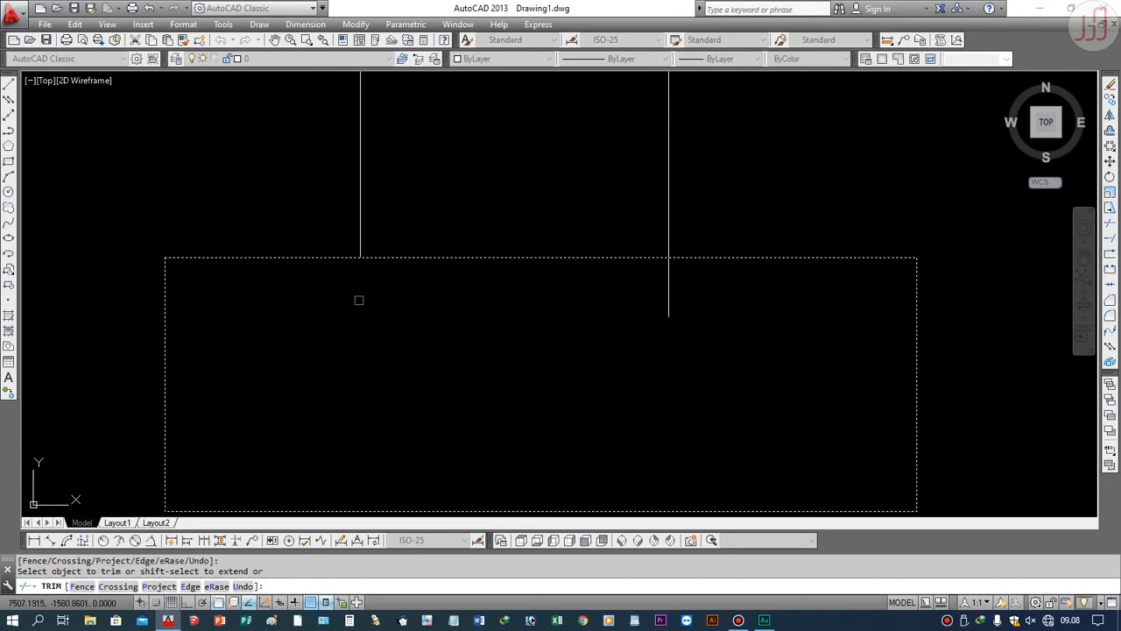
{"action": "key", "text": "Return"}
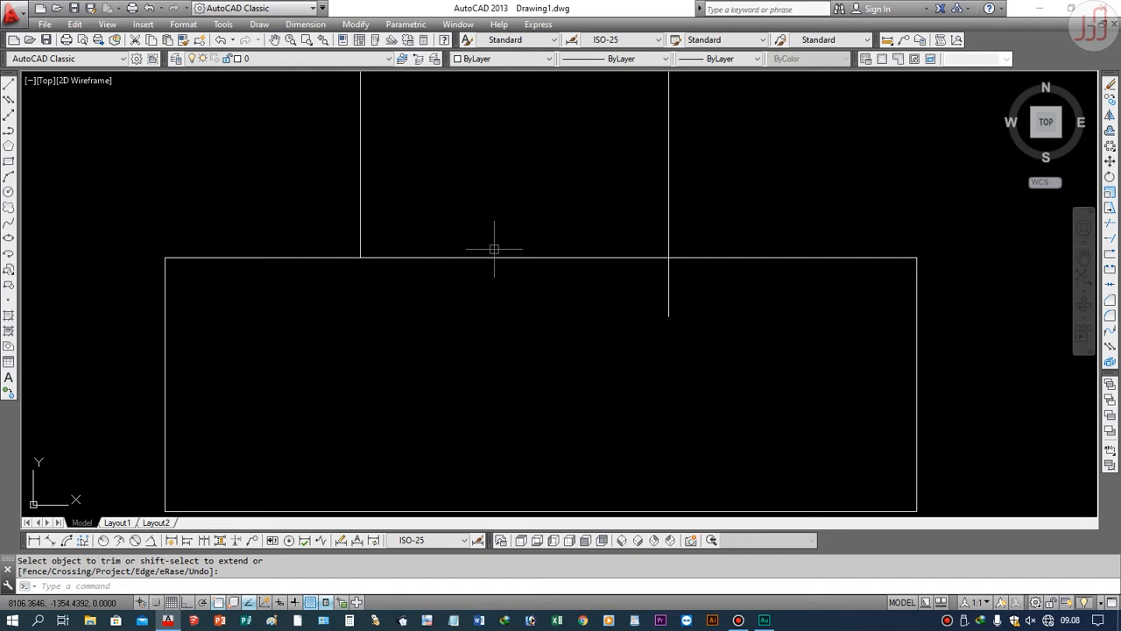
{"action": "type", "text": "u"}
{"action": "key", "text": "Return"}
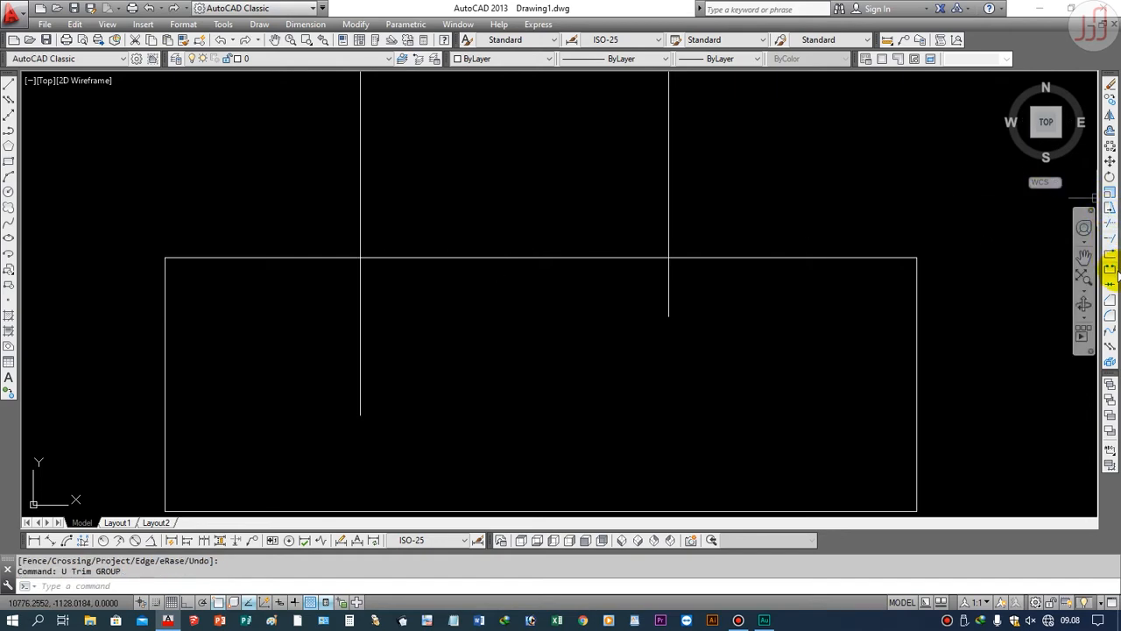
Step: Trim away the right vertical line's part above the rectangle, using the rectangle as cutting edge
{"action": "left_click", "coordinate": [1112, 226]}
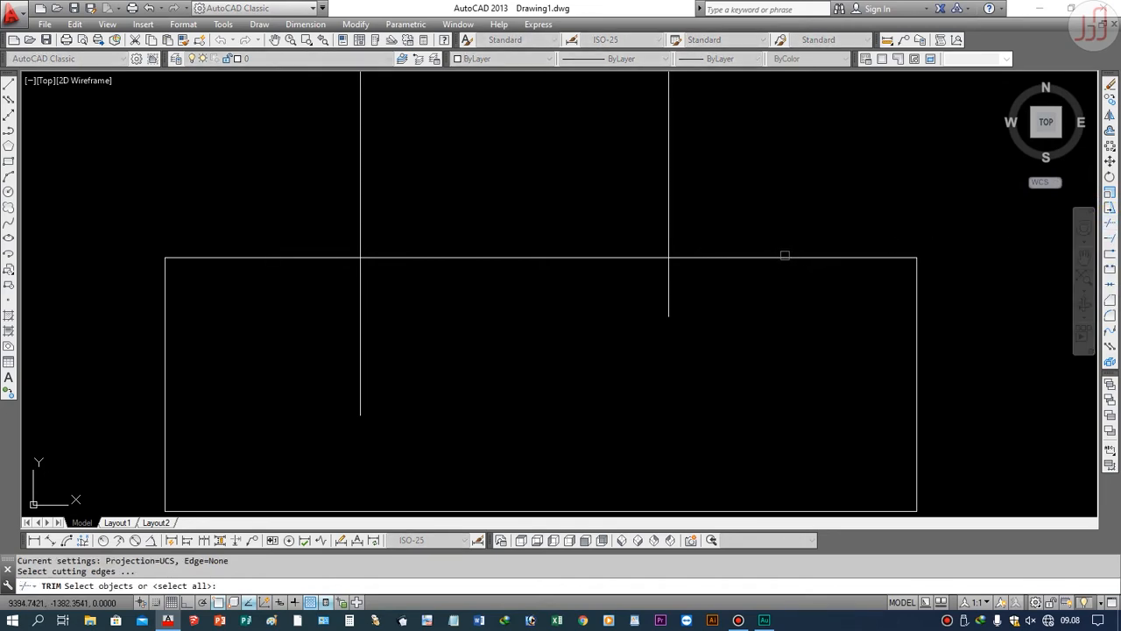
{"action": "left_click", "coordinate": [785, 257]}
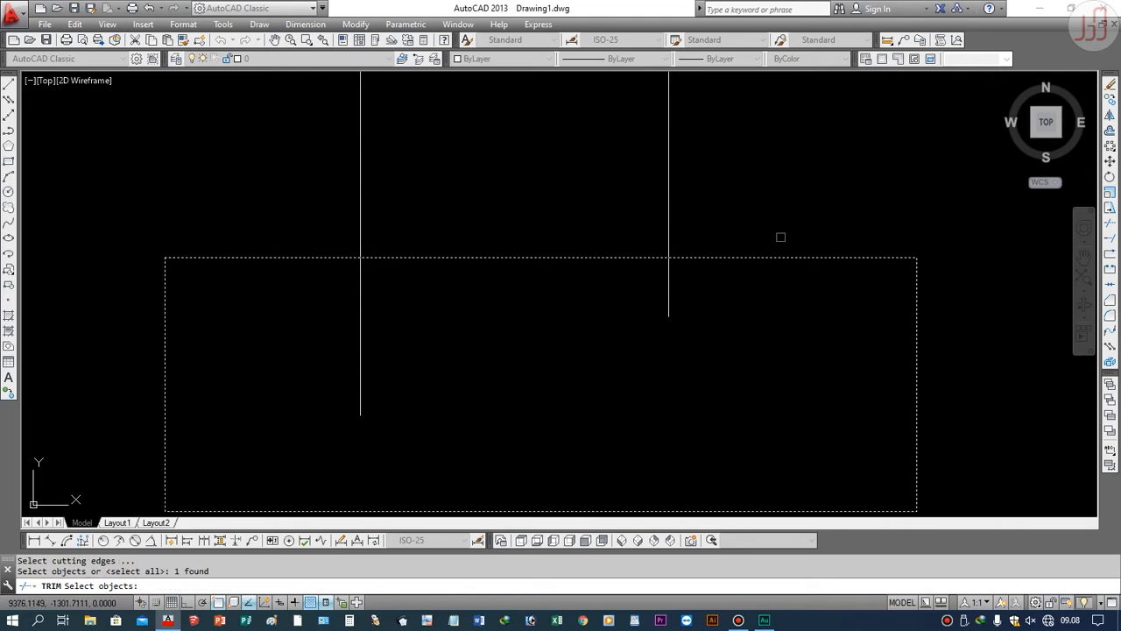
{"action": "key", "text": "Return"}
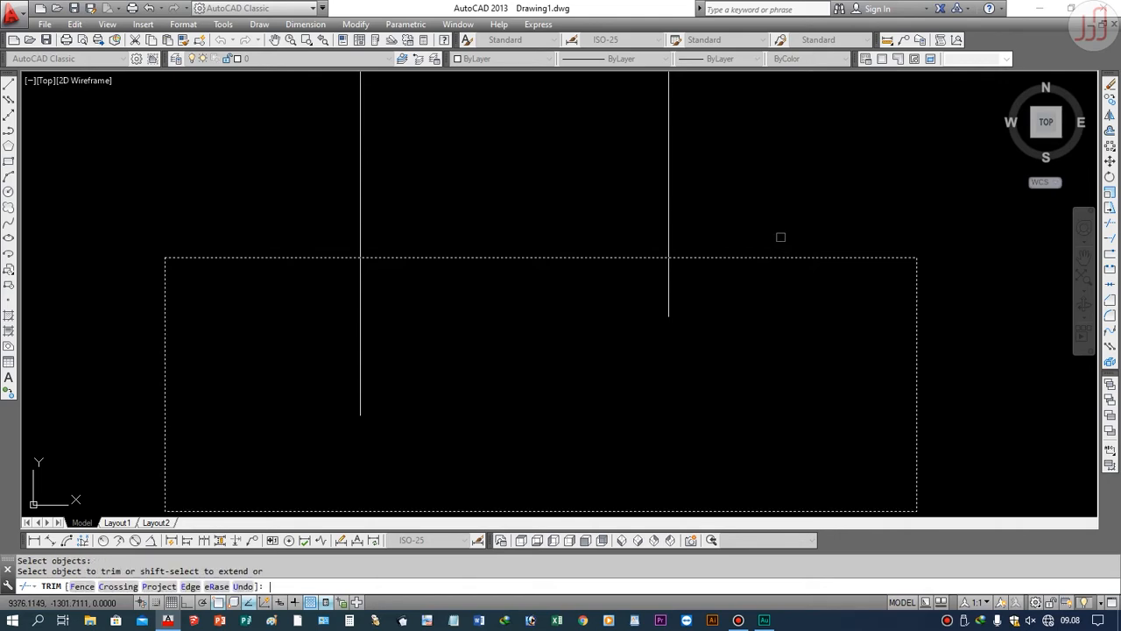
{"action": "left_click", "coordinate": [672, 217]}
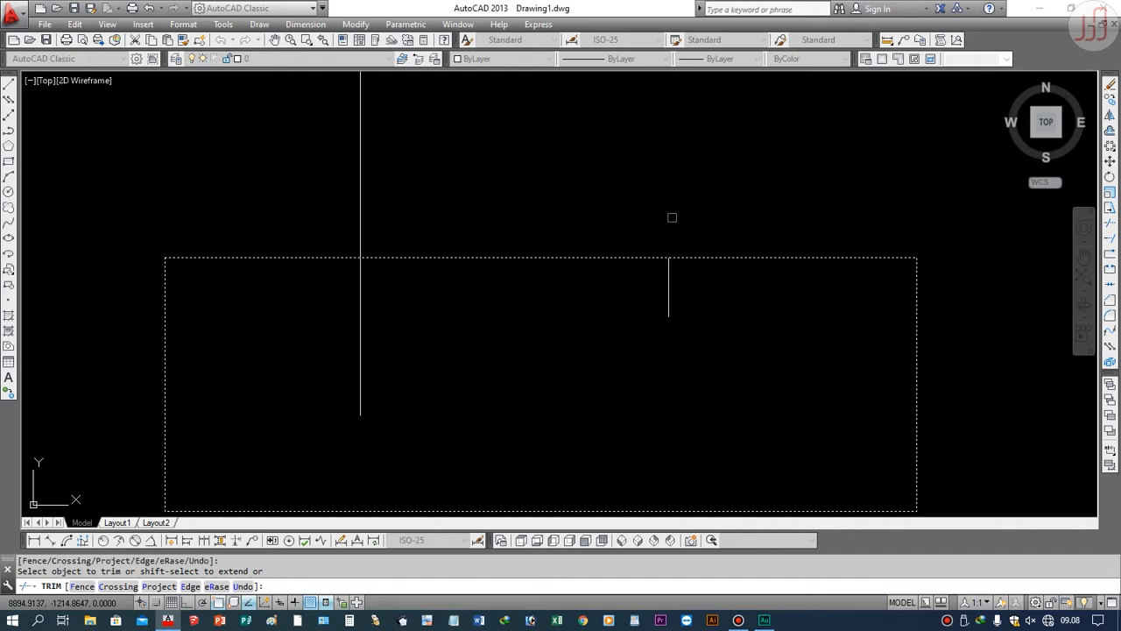
{"action": "key", "text": "Return"}
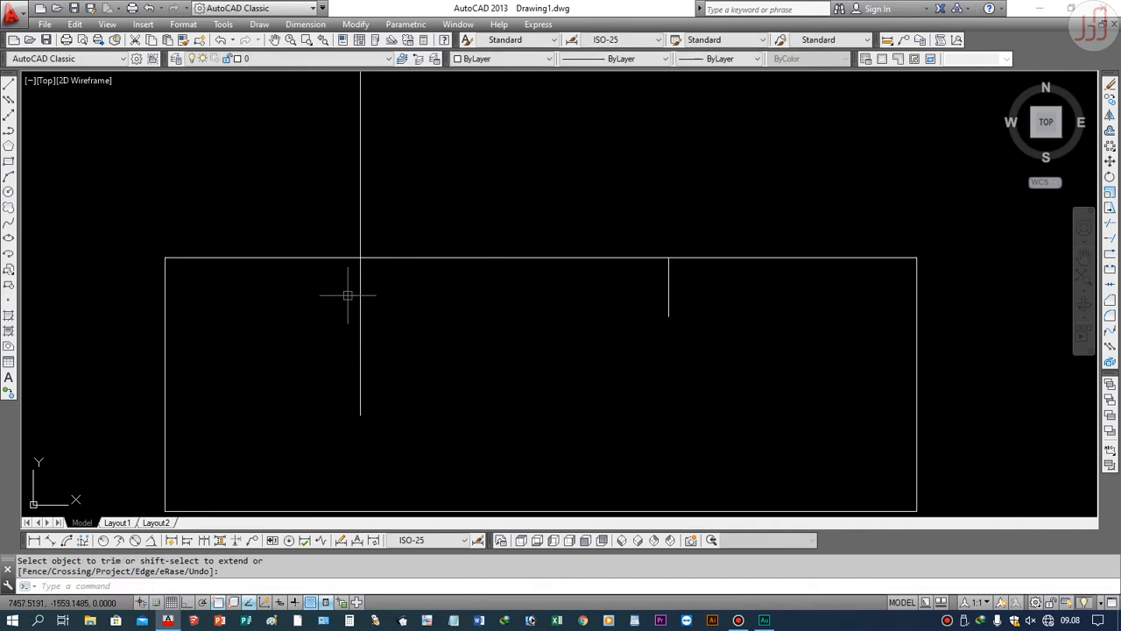
{"action": "left_click", "coordinate": [1112, 224]}
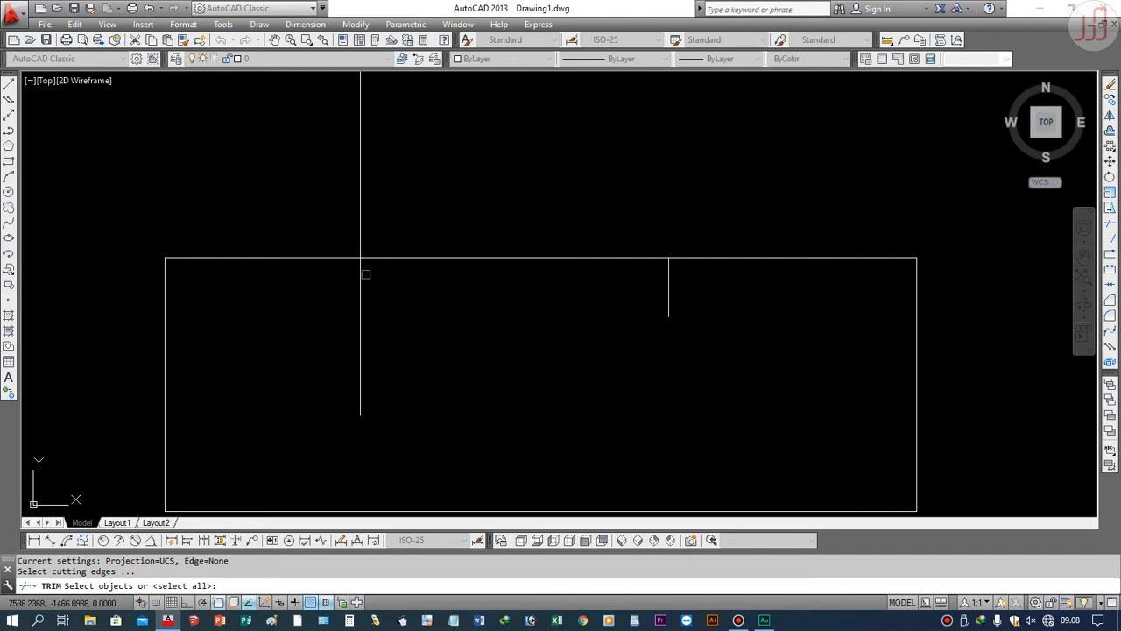
{"action": "left_click", "coordinate": [361, 156]}
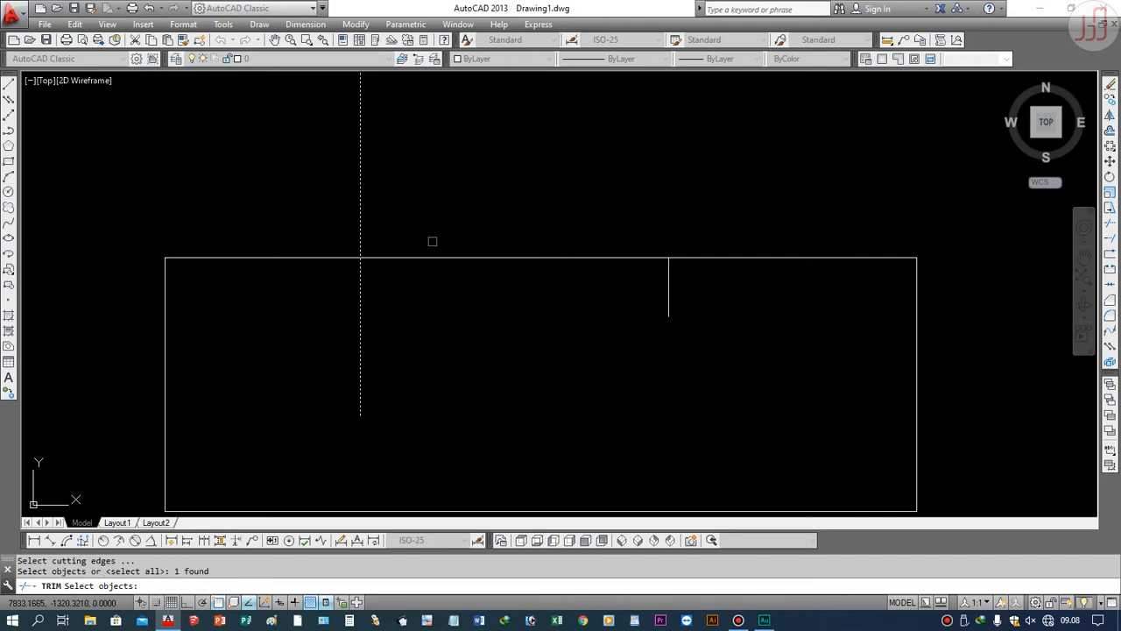
{"action": "left_click", "coordinate": [454, 257]}
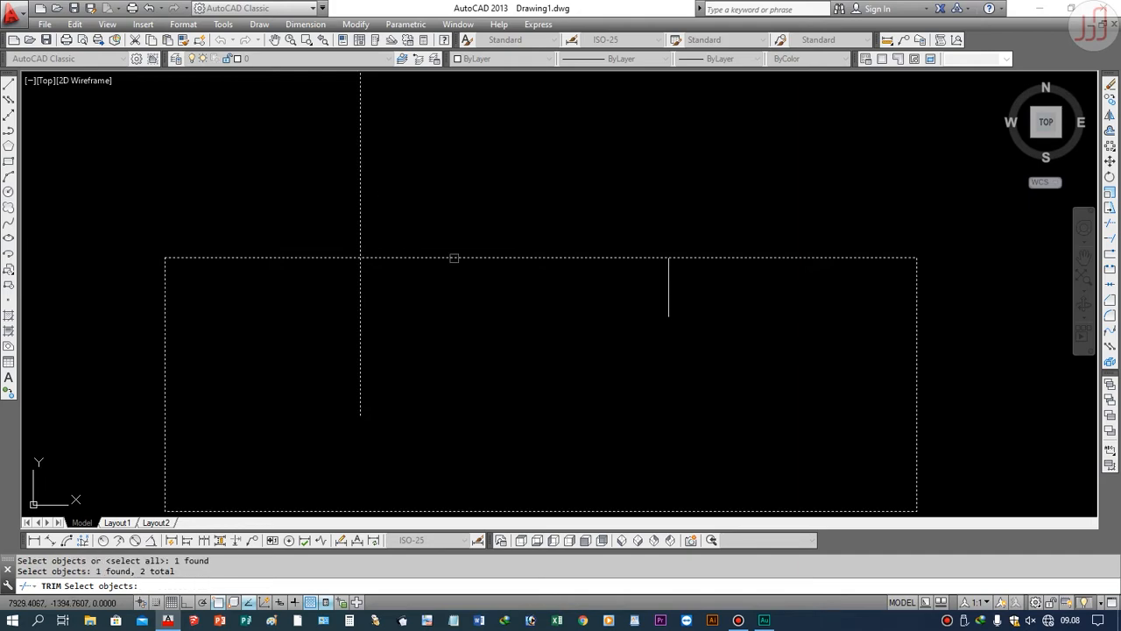
{"action": "key", "text": "Escape"}
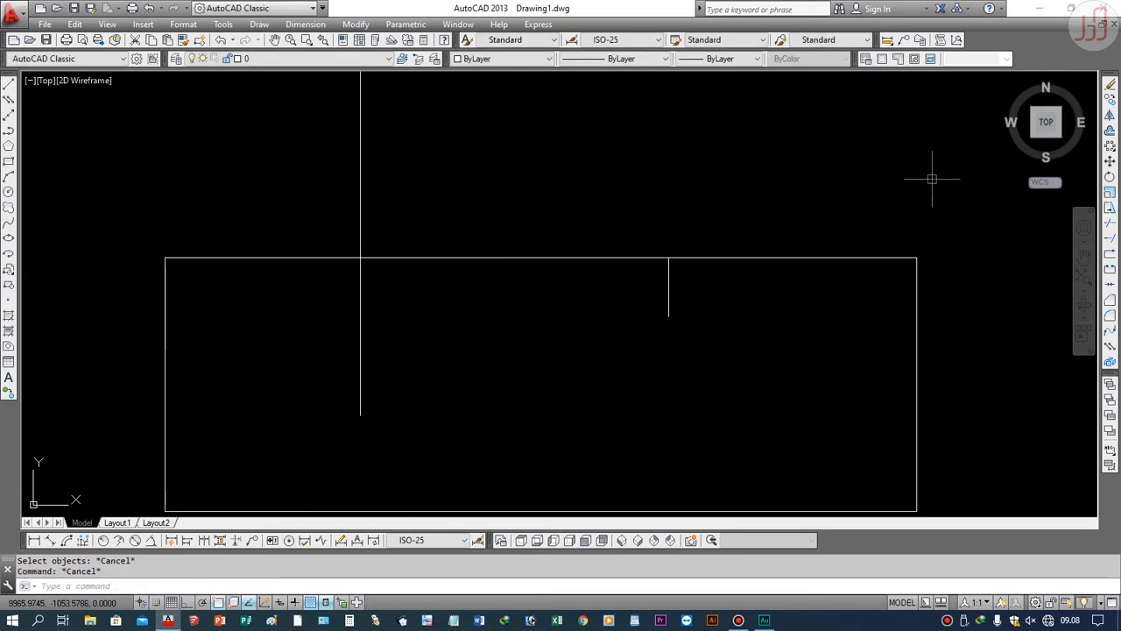
Step: Try to trim the rectangle's top edge right of the long vertical line, using that line as cutting edge
{"action": "left_click", "coordinate": [1110, 223]}
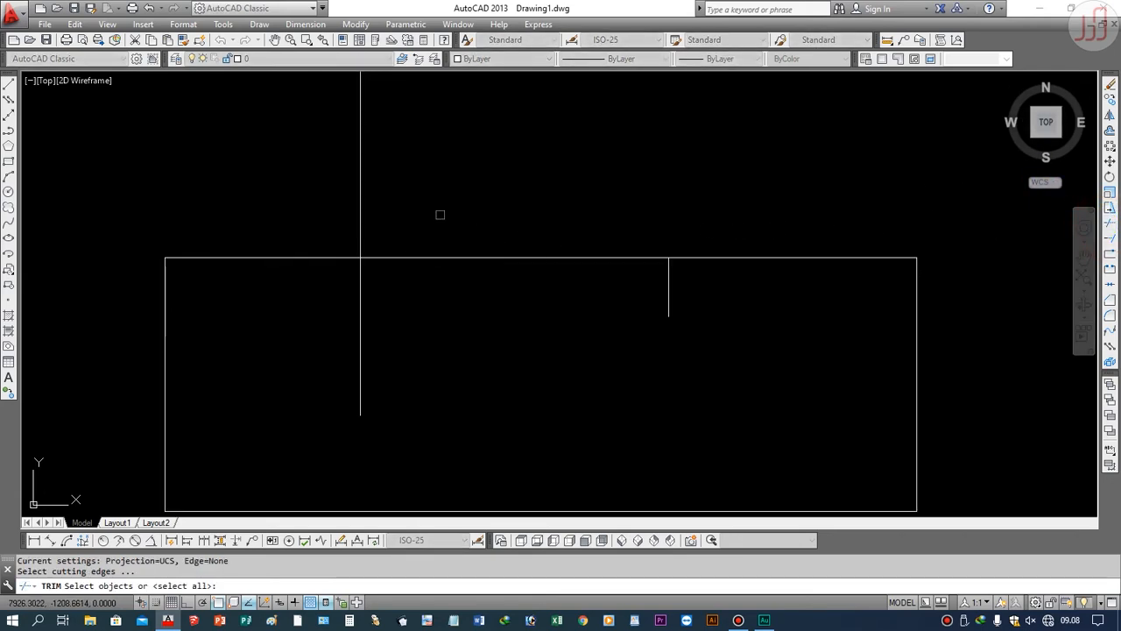
{"action": "left_click", "coordinate": [362, 202]}
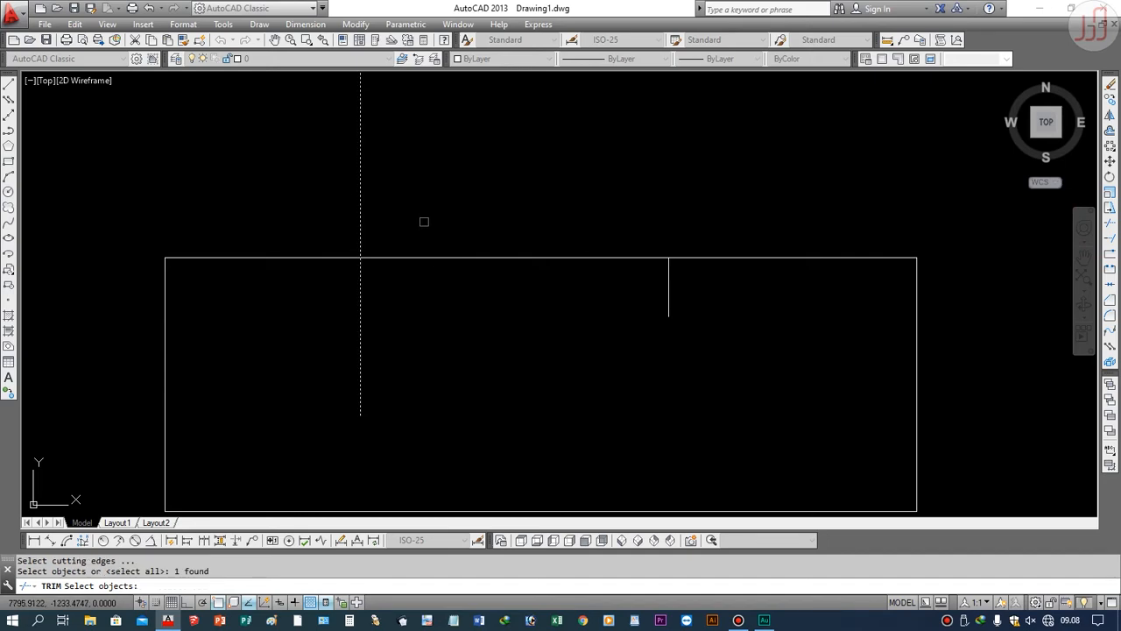
{"action": "key", "text": "Return"}
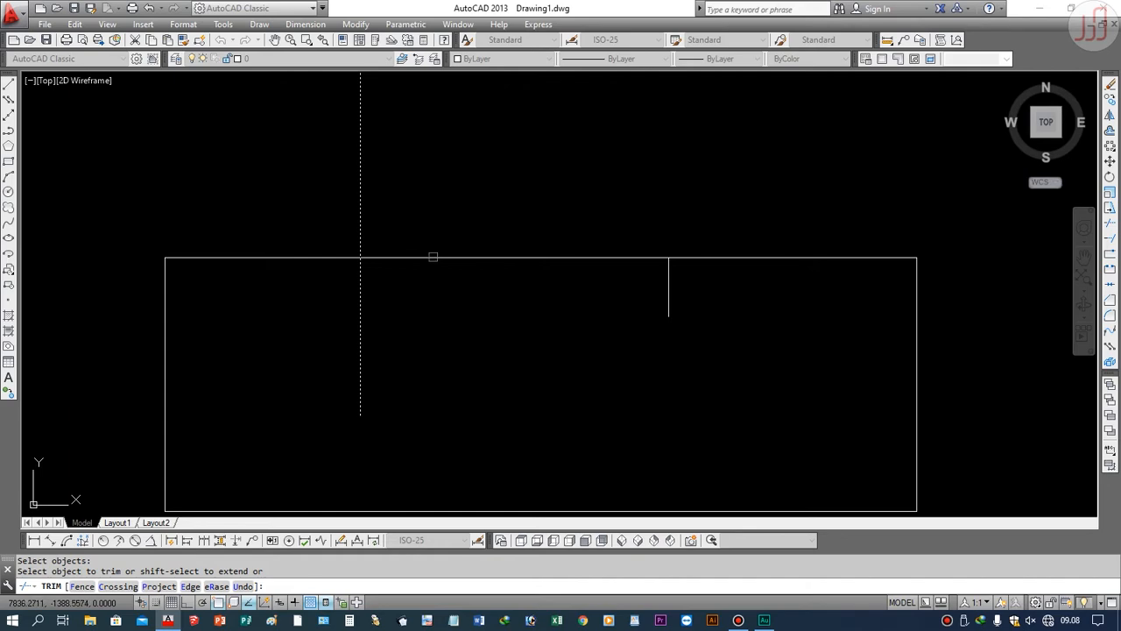
{"action": "left_click", "coordinate": [433, 257]}
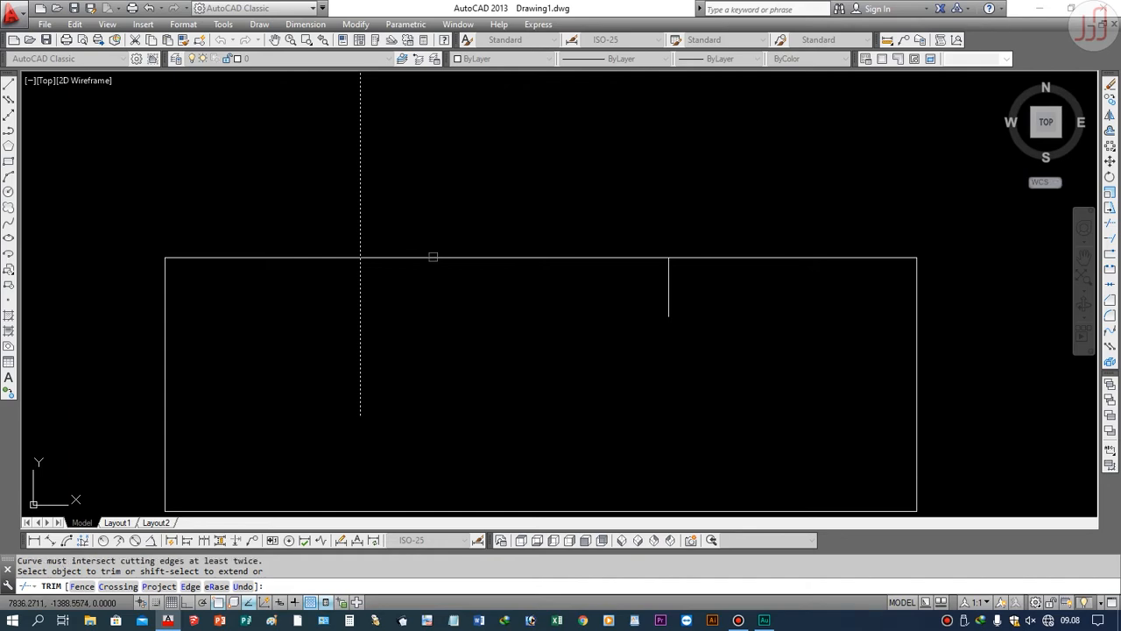
{"action": "key", "text": "Escape"}
{"action": "key", "text": "Escape"}
Step: Stretch the lower end of the long vertical line down to the rectangle's bottom edge
{"action": "scroll", "coordinate": [368, 280], "scroll_direction": "down", "scroll_amount": 4}
{"action": "scroll", "coordinate": [418, 292], "scroll_direction": "up", "scroll_amount": 4}
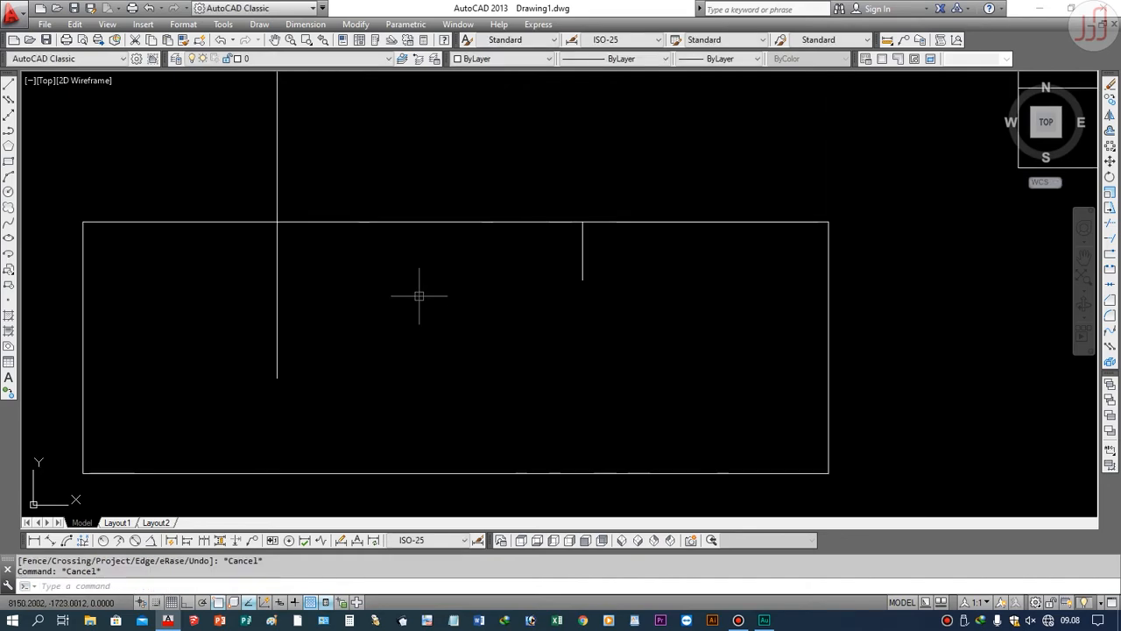
{"action": "left_click", "coordinate": [449, 247]}
{"action": "left_click", "coordinate": [358, 181]}
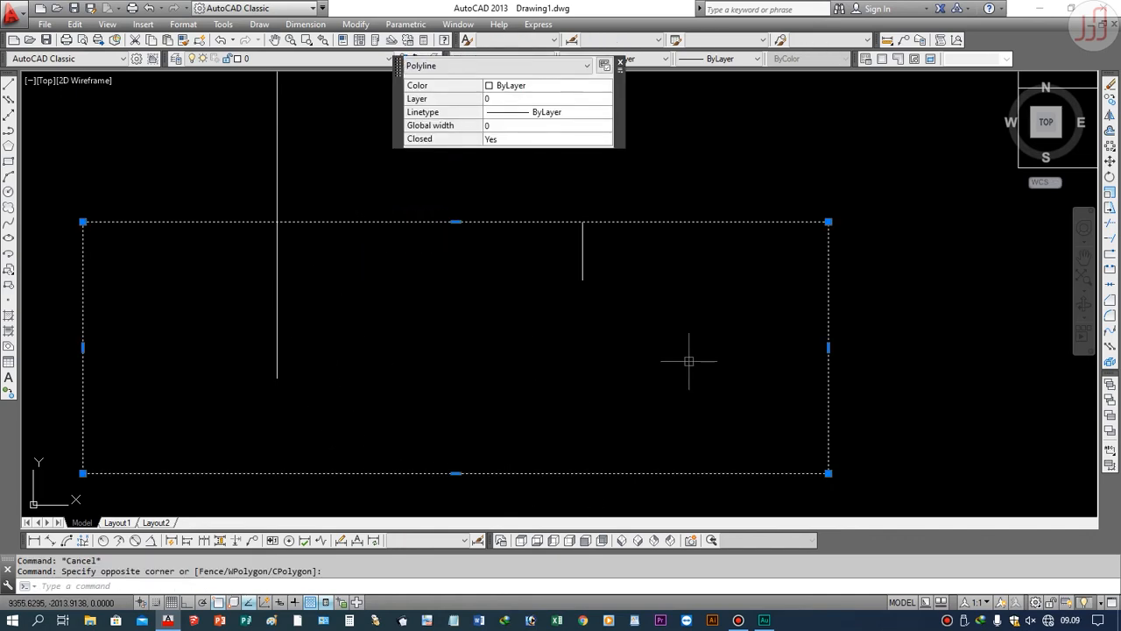
{"action": "left_click", "coordinate": [329, 342]}
{"action": "left_click", "coordinate": [270, 319]}
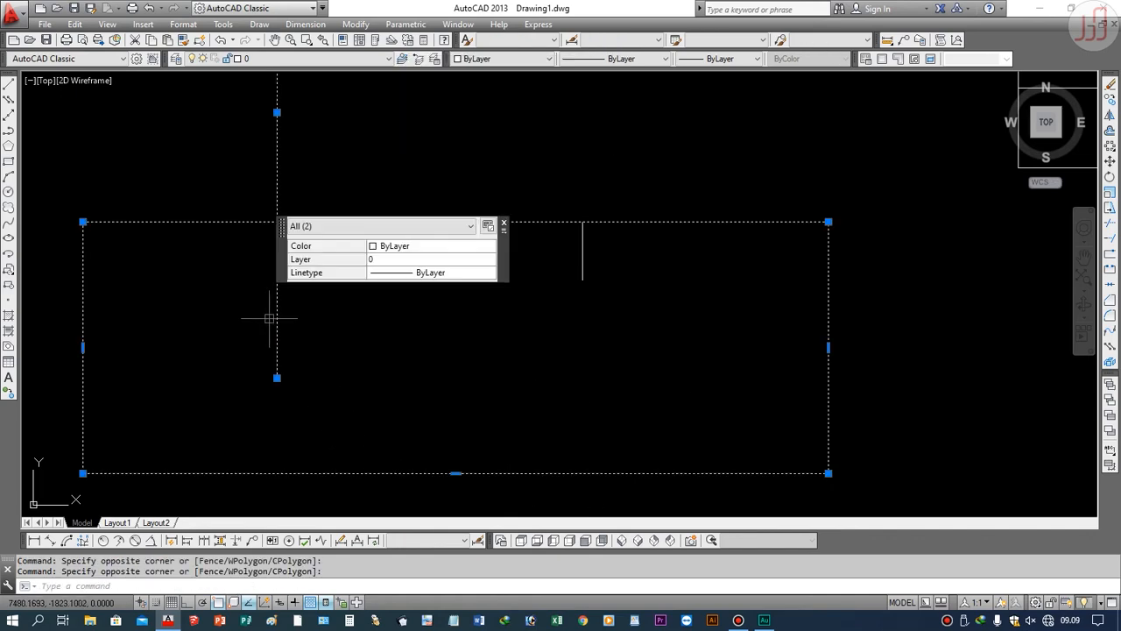
{"action": "scroll", "coordinate": [270, 319], "scroll_direction": "down", "scroll_amount": 3}
{"action": "left_click", "coordinate": [271, 341]}
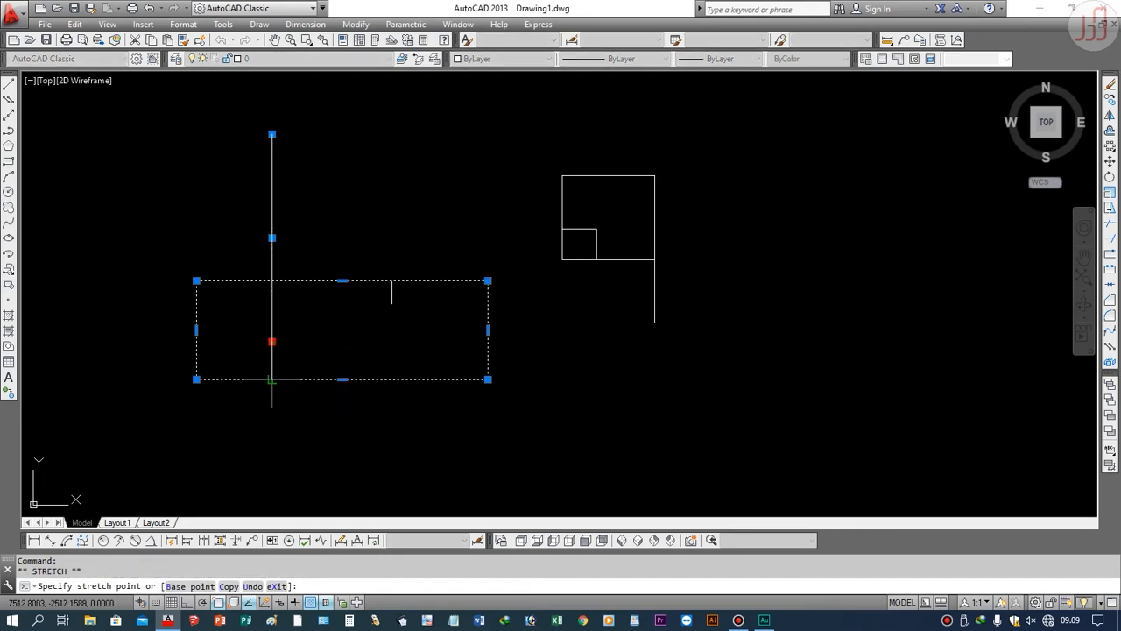
{"action": "key", "text": "Escape"}
{"action": "key", "text": "Escape"}
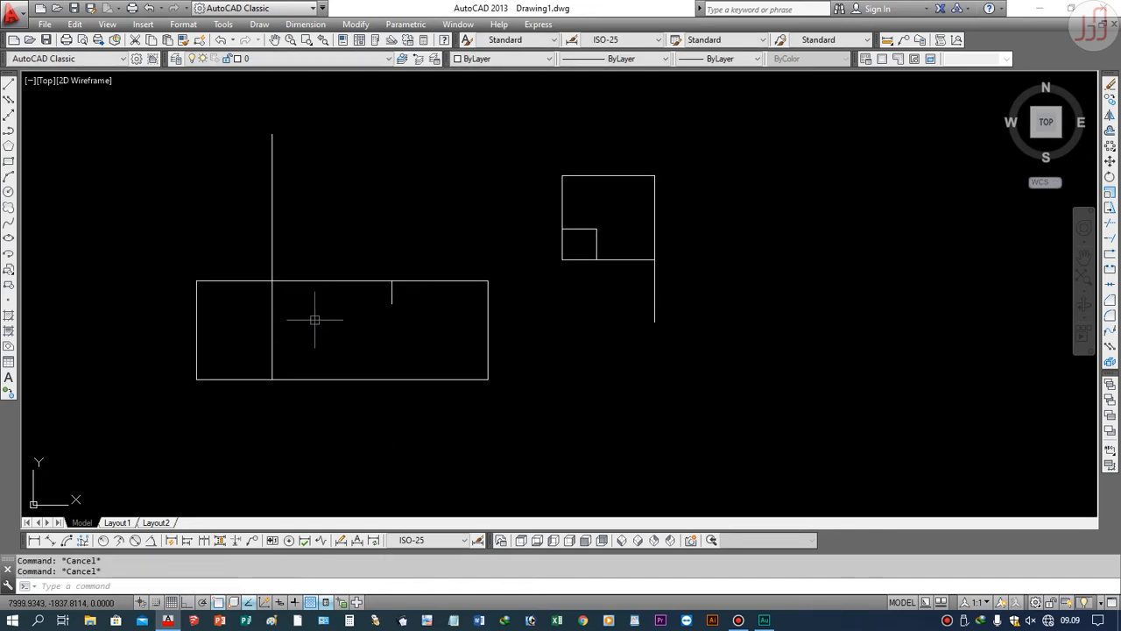
Step: Trim away the rectangle's portion right of the long vertical line, using that line as cutting edge
{"action": "left_click", "coordinate": [1110, 227]}
{"action": "left_click", "coordinate": [343, 244]}
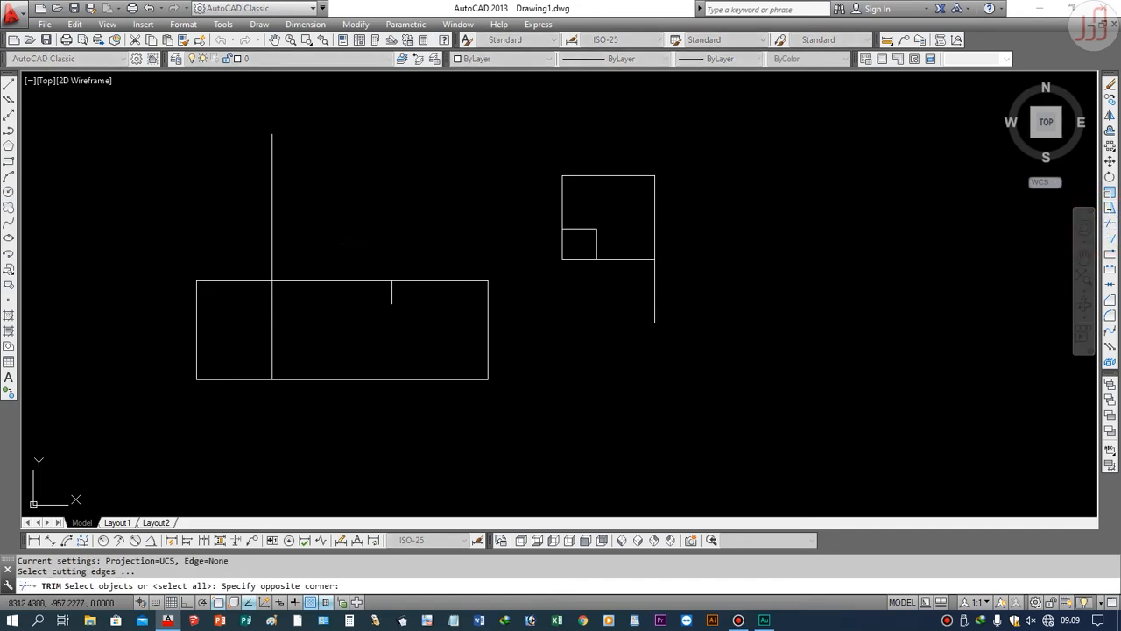
{"action": "left_click", "coordinate": [170, 227]}
{"action": "key", "text": "Return"}
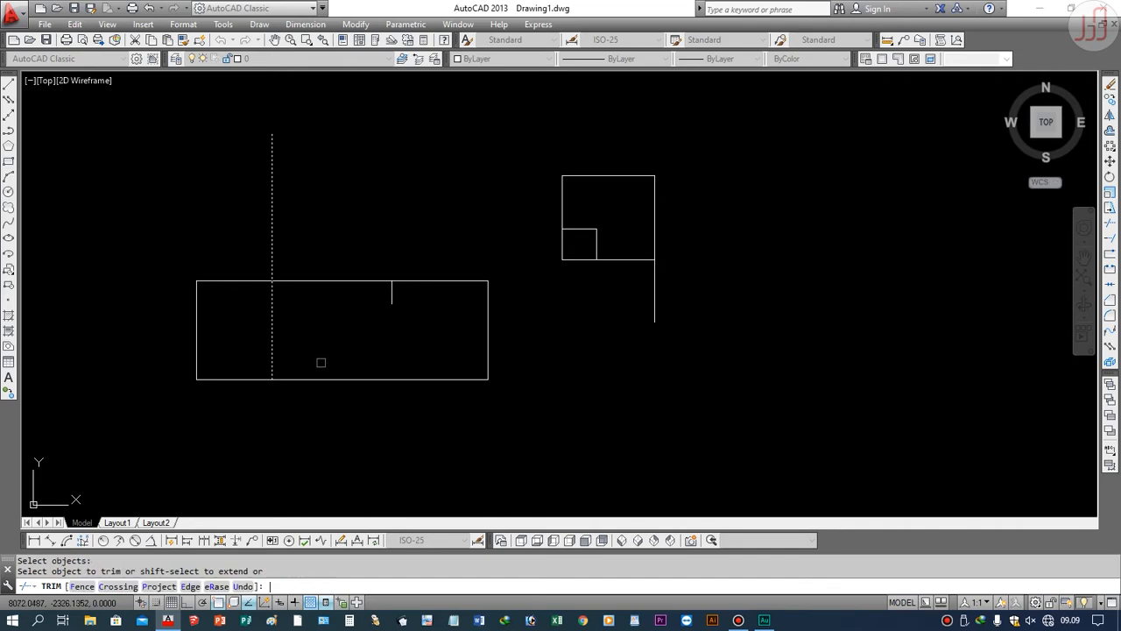
{"action": "left_click", "coordinate": [303, 286]}
{"action": "key", "text": "Return"}
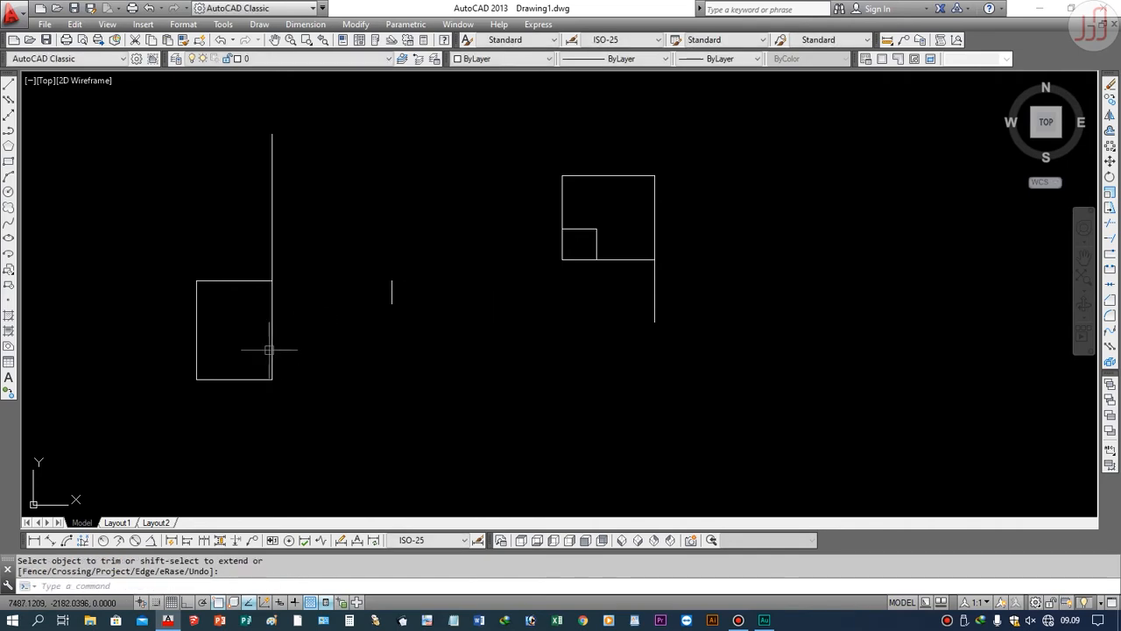
Step: Examine the trimmed rectangle up close and undo the trim of its right portion
{"action": "scroll", "coordinate": [258, 329], "scroll_direction": "up", "scroll_amount": 5}
{"action": "scroll", "coordinate": [258, 330], "scroll_direction": "down", "scroll_amount": 2}
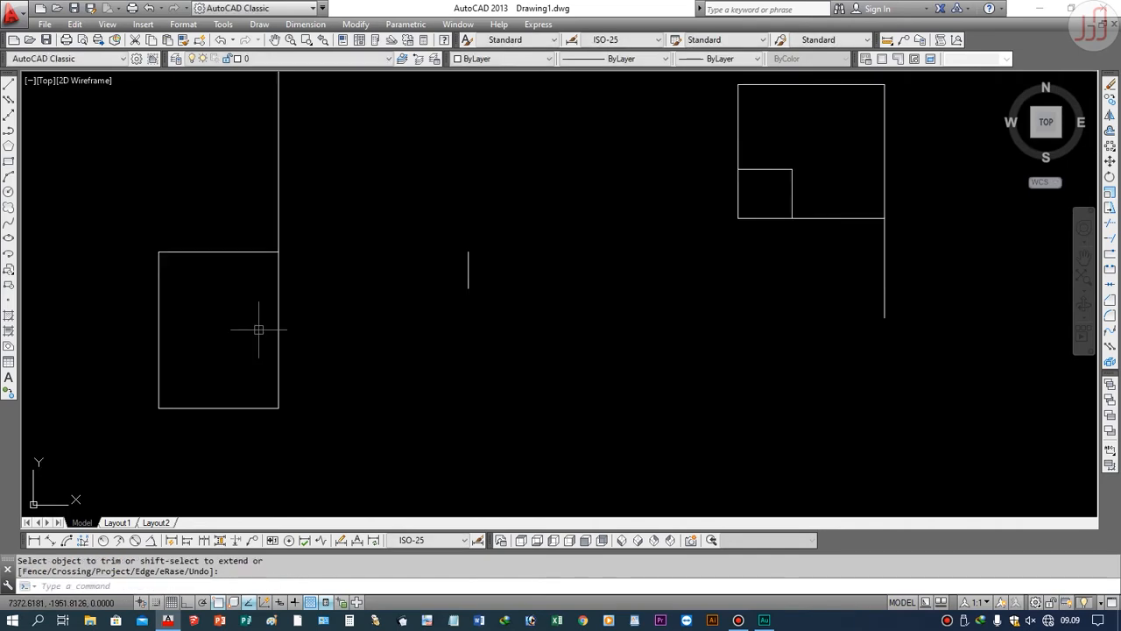
{"action": "scroll", "coordinate": [258, 329], "scroll_direction": "down", "scroll_amount": 2}
{"action": "key", "text": "Return"}
{"action": "type", "text": "u"}
{"action": "key", "text": "Return"}
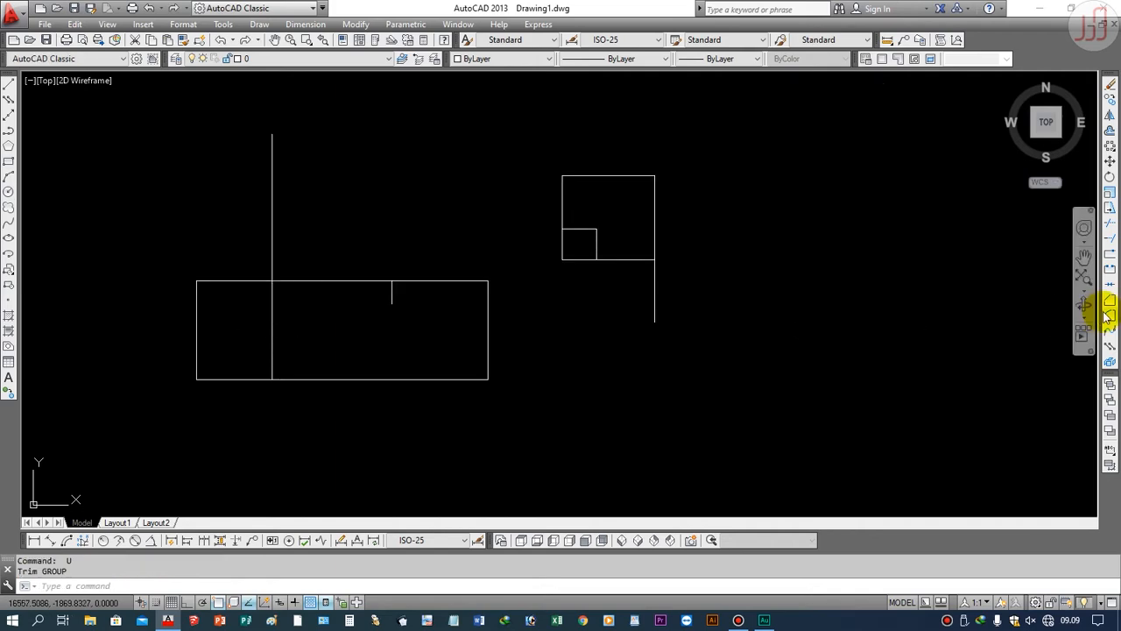
{"action": "left_click", "coordinate": [1111, 224]}
{"action": "left_click", "coordinate": [302, 220]}
{"action": "left_click", "coordinate": [252, 242]}
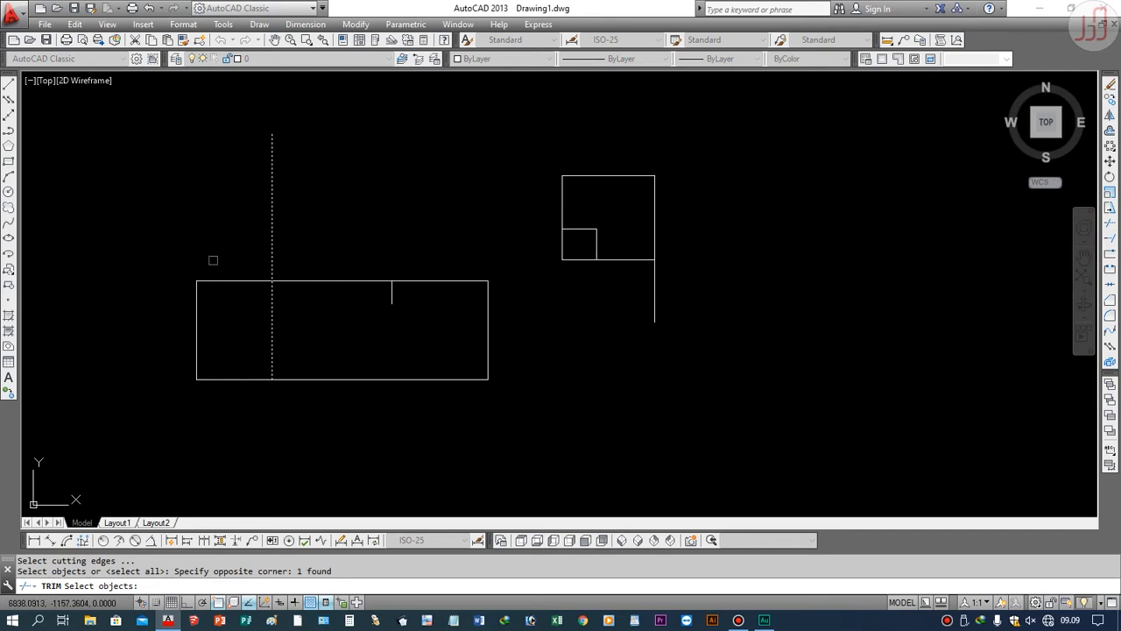
{"action": "key", "text": "Return"}
{"action": "left_click", "coordinate": [237, 254]}
{"action": "key", "text": "Escape"}
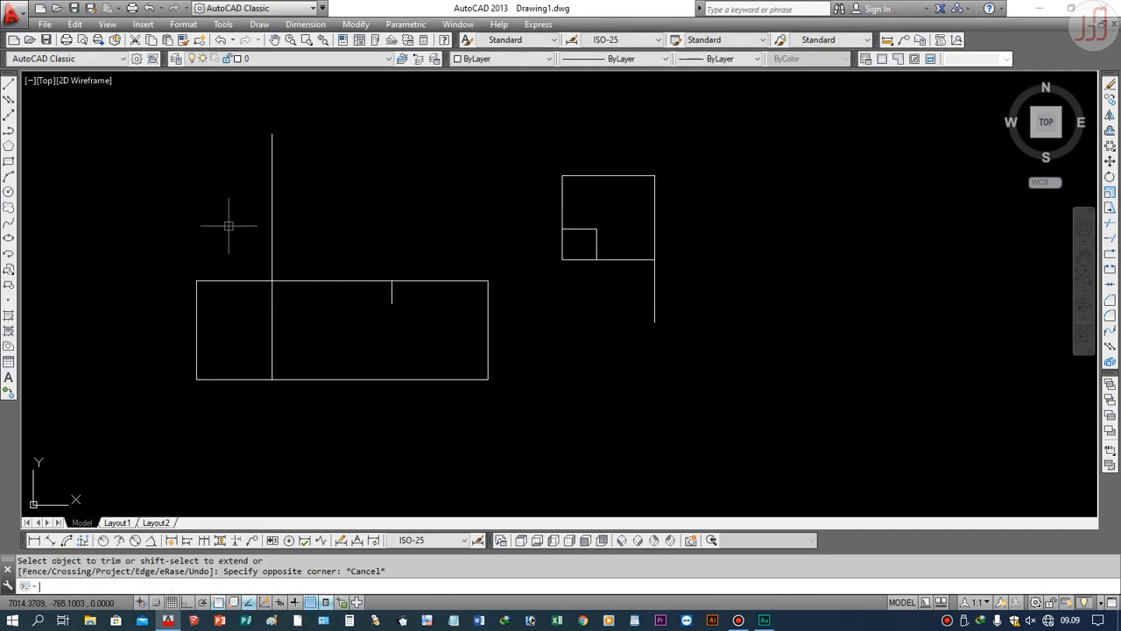
Step: Trim away the rectangle's portion left of the long vertical line, using that line as cutting edge
{"action": "left_click", "coordinate": [1111, 224]}
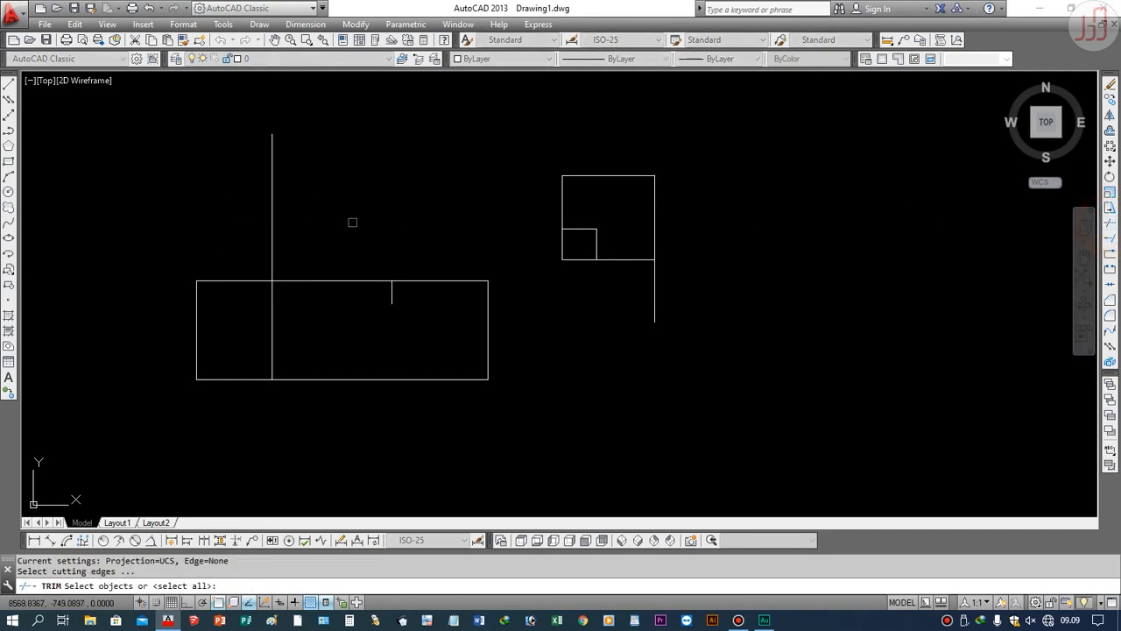
{"action": "left_click", "coordinate": [325, 223]}
{"action": "left_click", "coordinate": [147, 213]}
{"action": "key", "text": "Return"}
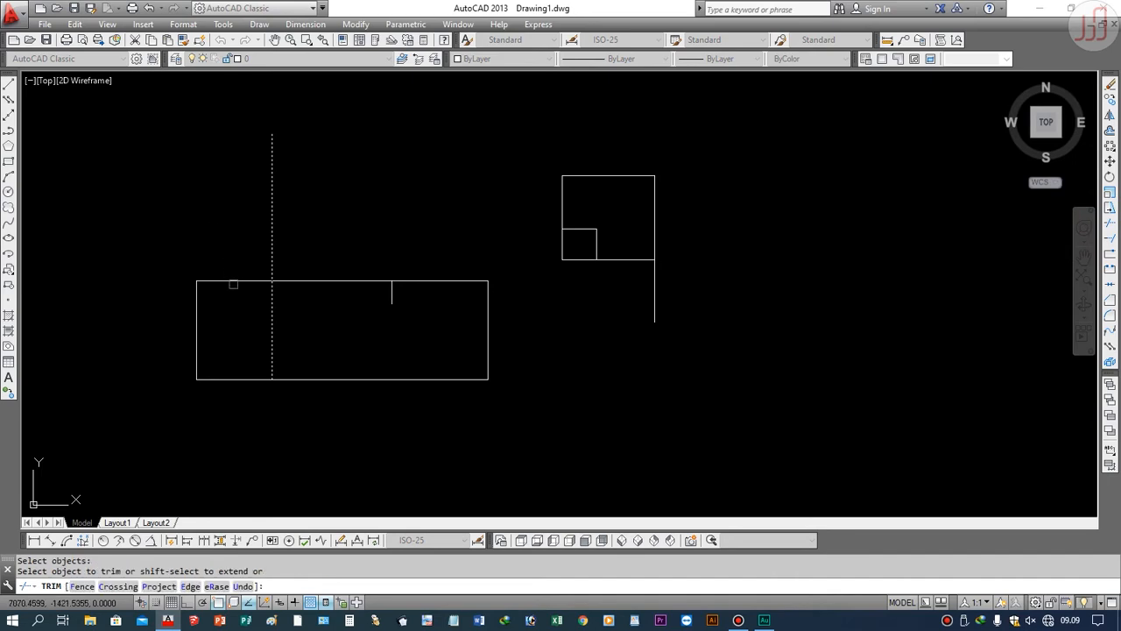
{"action": "key", "text": "Return"}
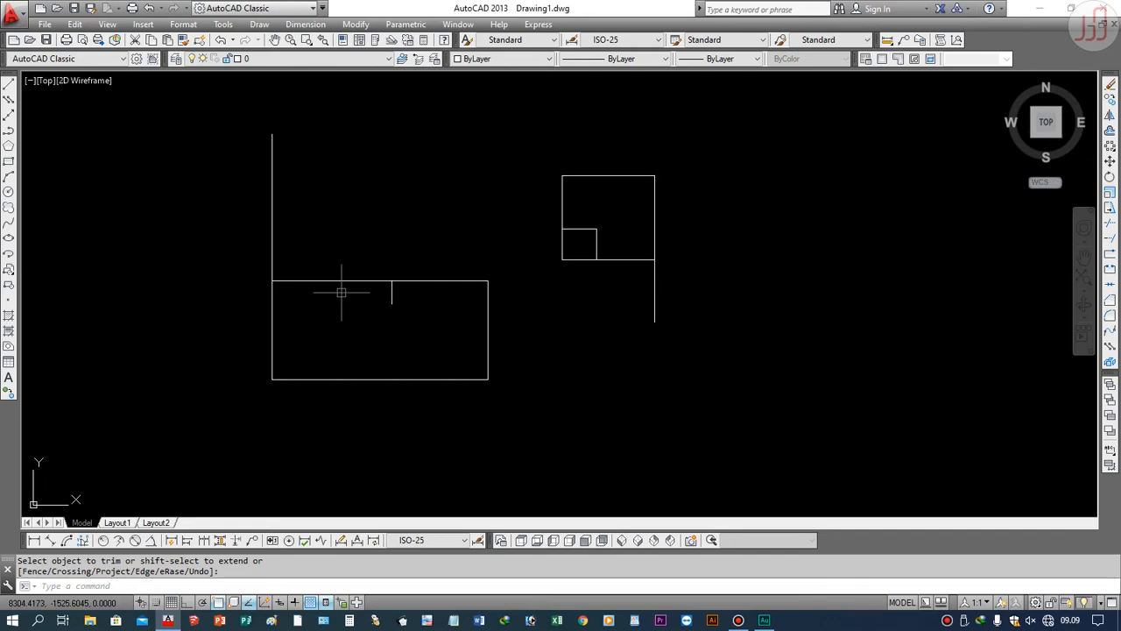
Step: Undo the rectangle trim, the long line's stretch and the earlier trim of the shorter vertical line above the rectangle
{"action": "type", "text": "u"}
{"action": "key", "text": "Return"}
{"action": "type", "text": "u"}
{"action": "key", "text": "Return"}
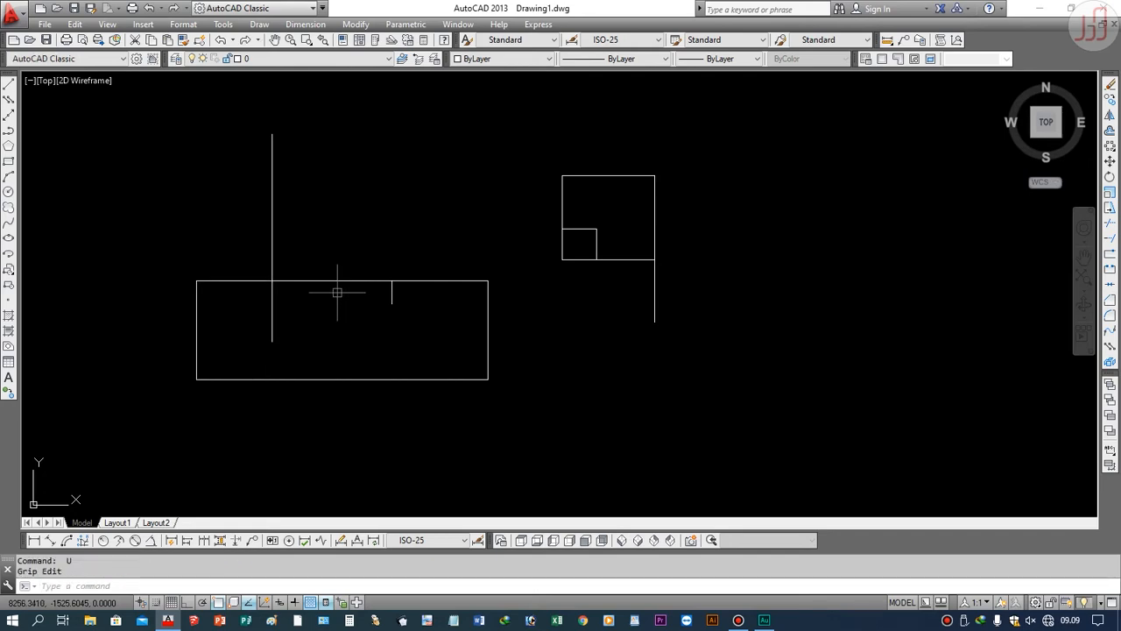
{"action": "scroll", "coordinate": [401, 306], "scroll_direction": "up", "scroll_amount": 3}
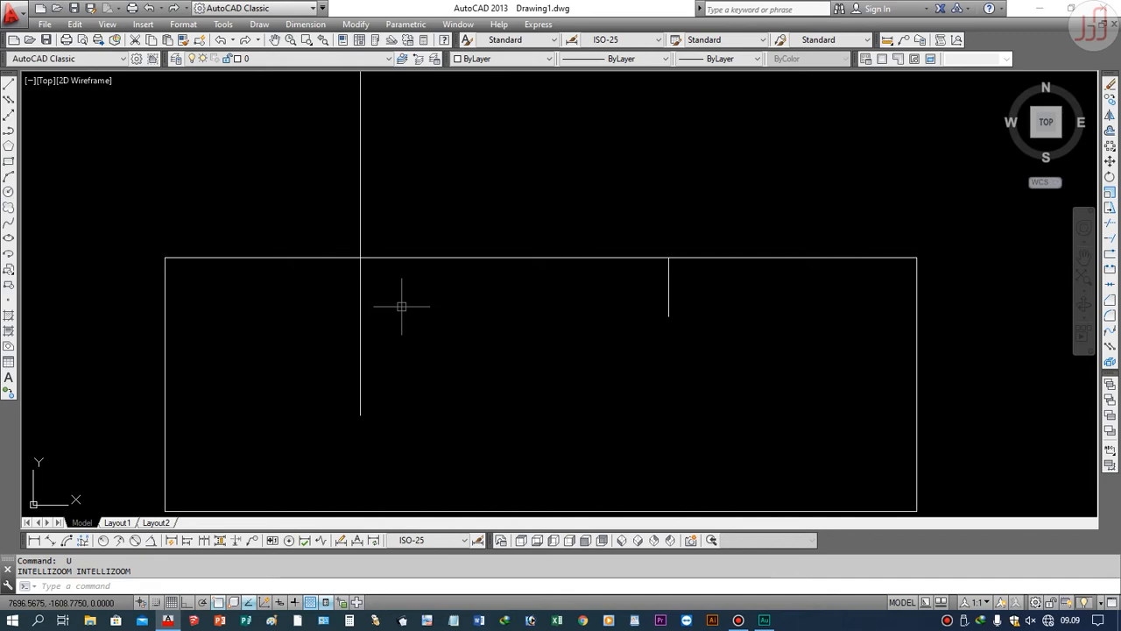
{"action": "type", "text": "u"}
{"action": "key", "text": "Return"}
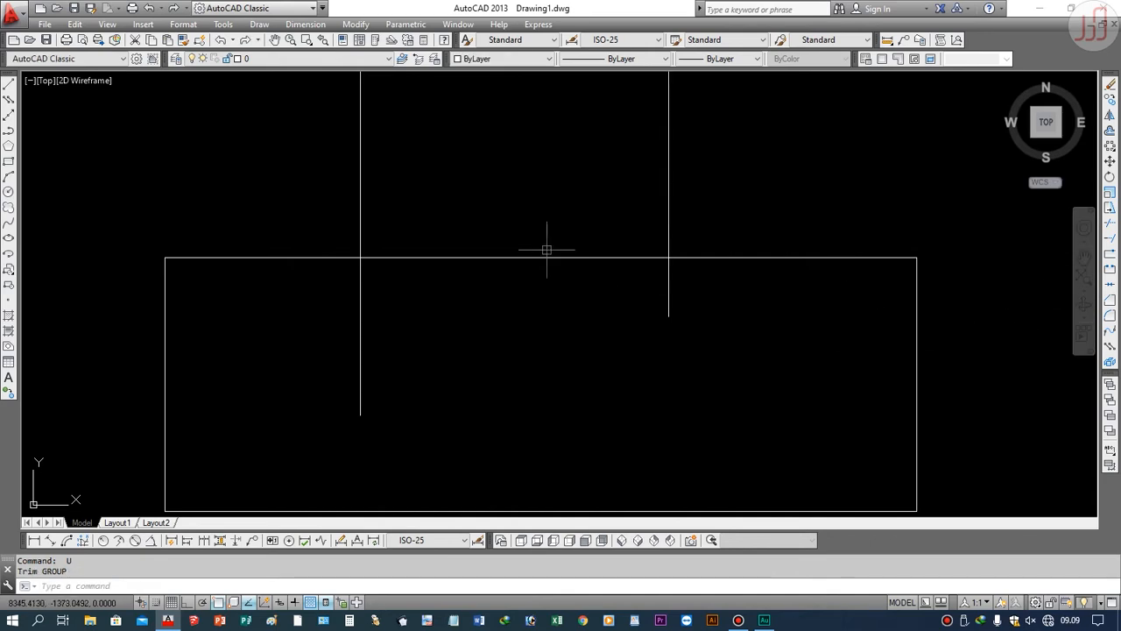
{"action": "scroll", "coordinate": [547, 250], "scroll_direction": "down", "scroll_amount": 4}
{"action": "scroll", "coordinate": [548, 240], "scroll_direction": "up", "scroll_amount": 4}
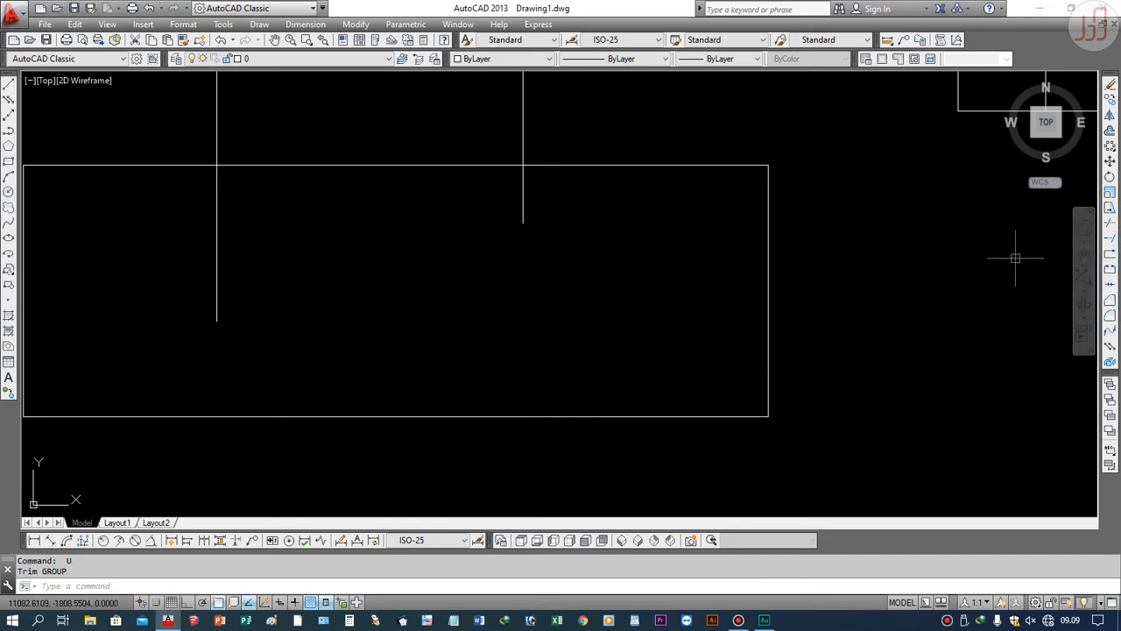
Step: Extend both vertical lines down to the rectangle's bottom edge using the rectangle as boundary, and undo the extension
{"action": "left_click", "coordinate": [1110, 241]}
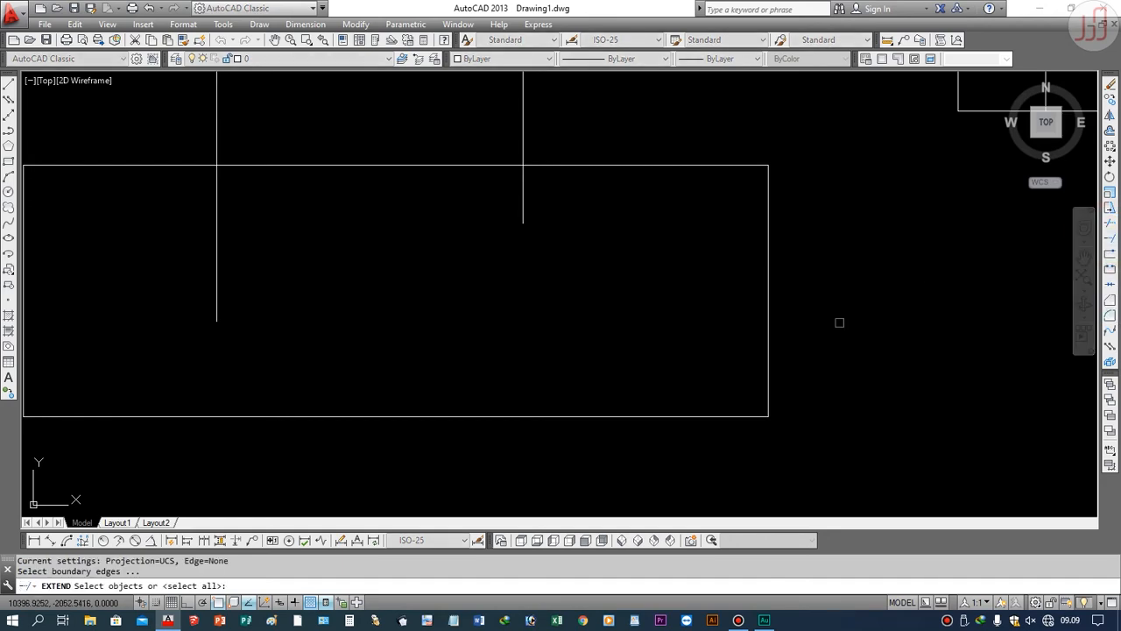
{"action": "left_click", "coordinate": [586, 415]}
{"action": "key", "text": "Return"}
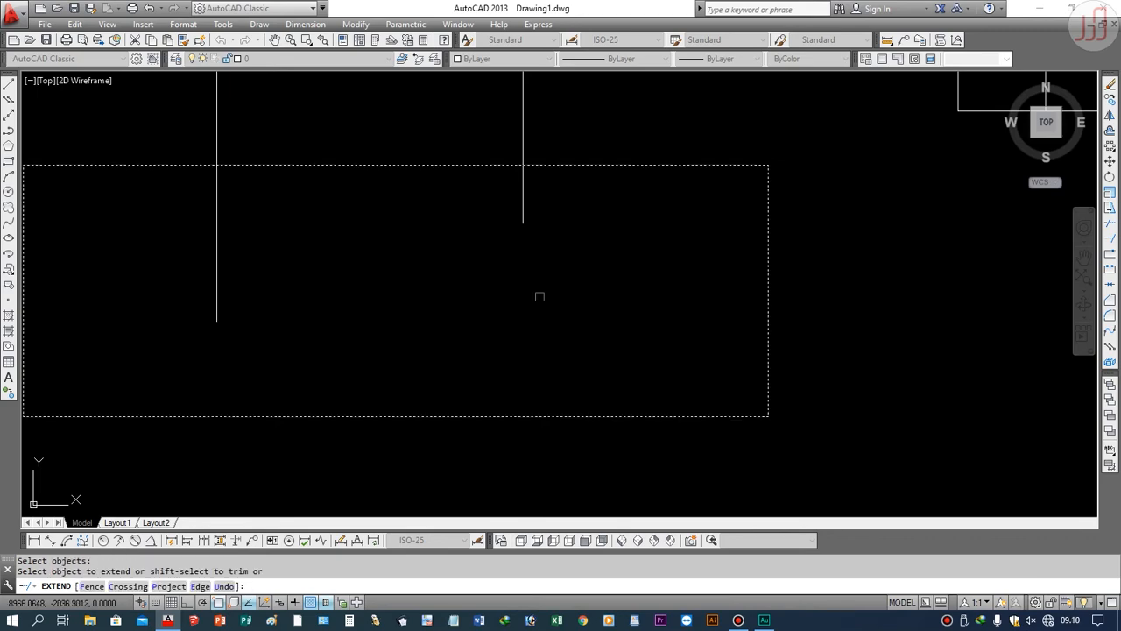
{"action": "left_click", "coordinate": [525, 212]}
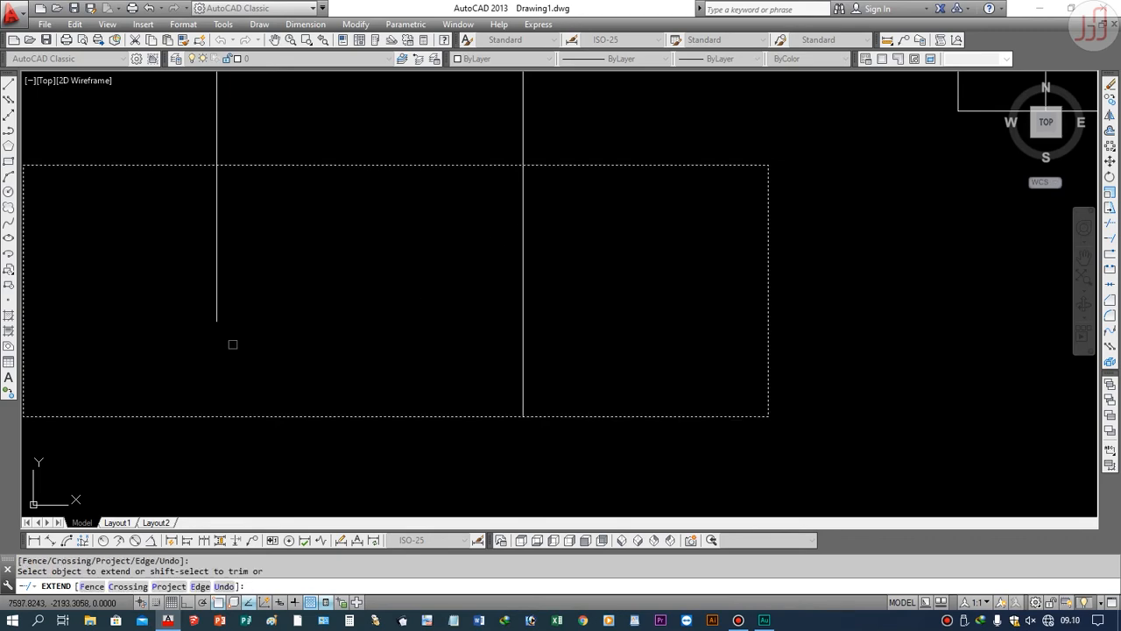
{"action": "key", "text": "Return"}
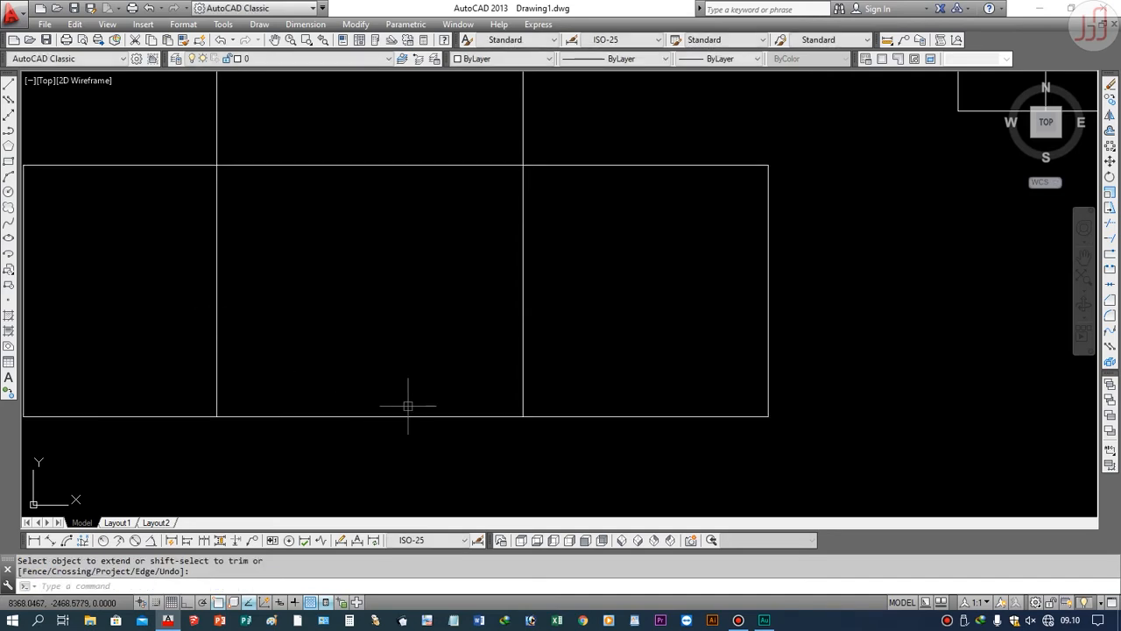
{"action": "type", "text": "u"}
{"action": "key", "text": "Return"}
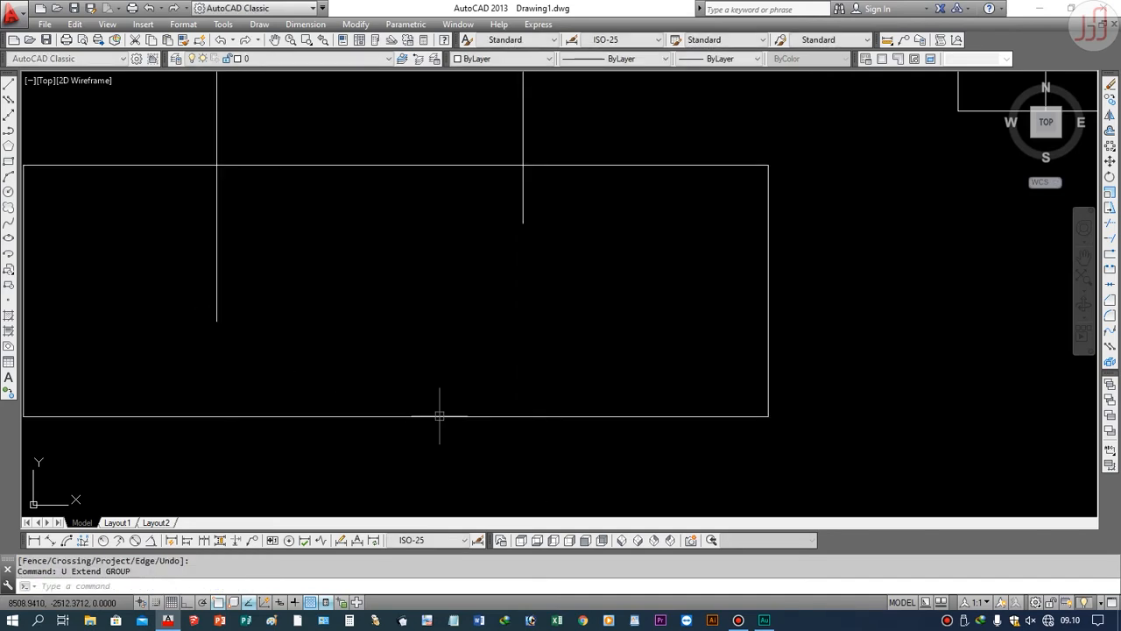
Step: Trim the right vertical line inside the rectangle and the left one above it, using the rectangle as cutting edge, and undo both
{"action": "left_click", "coordinate": [1110, 222]}
{"action": "left_click", "coordinate": [455, 164]}
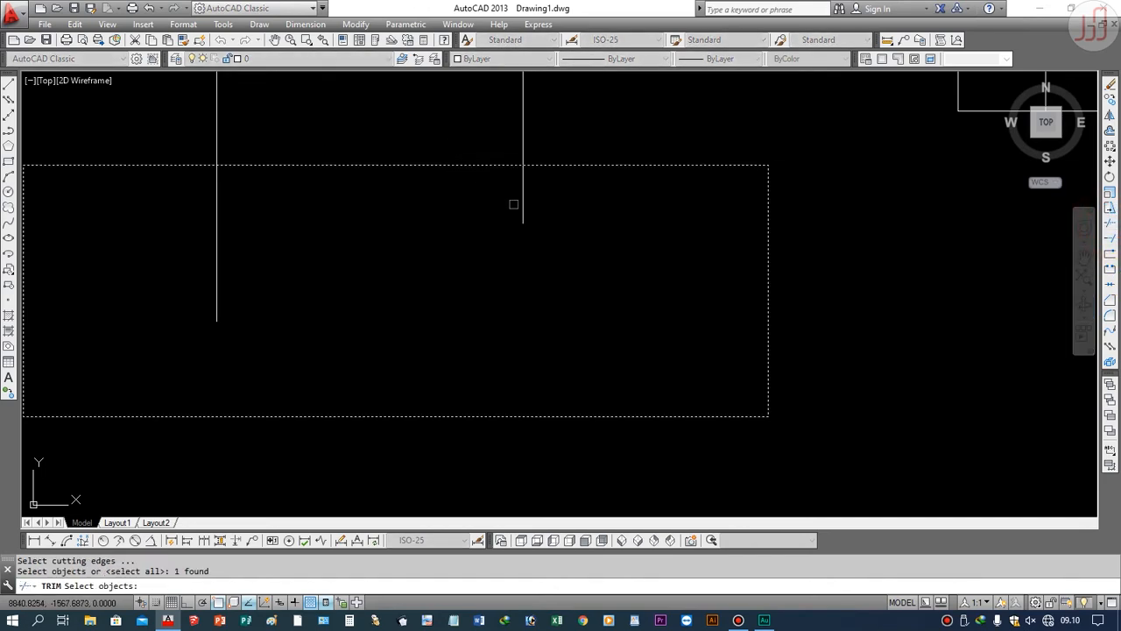
{"action": "key", "text": "Return"}
{"action": "left_click", "coordinate": [526, 198]}
{"action": "left_click", "coordinate": [321, 150]}
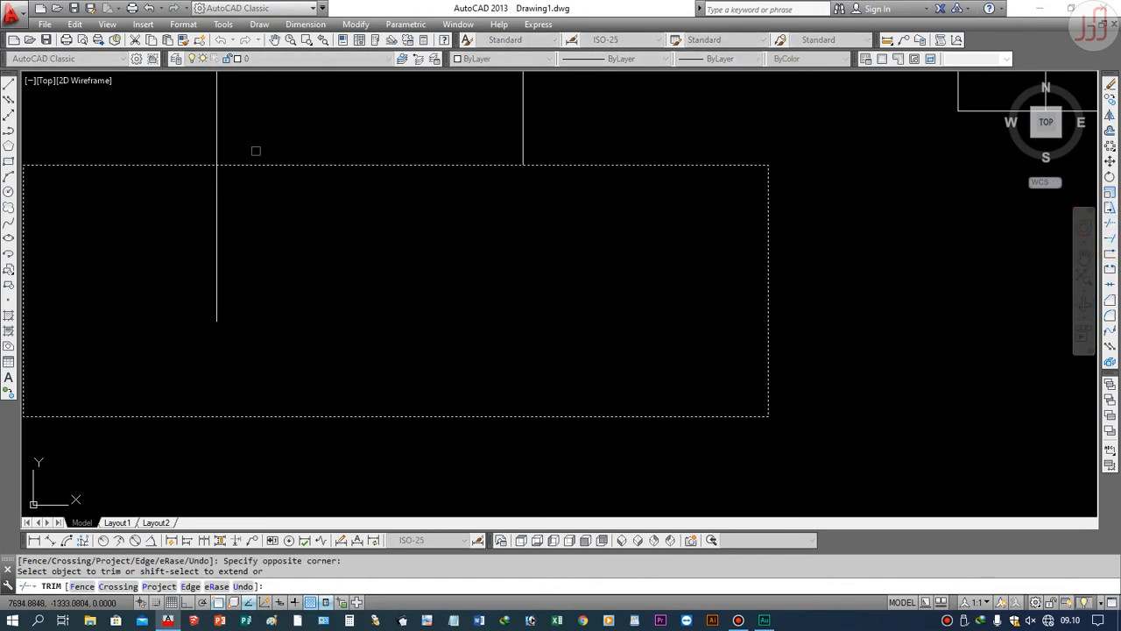
{"action": "left_click", "coordinate": [208, 126]}
{"action": "left_click", "coordinate": [254, 130]}
{"action": "key", "text": "Return"}
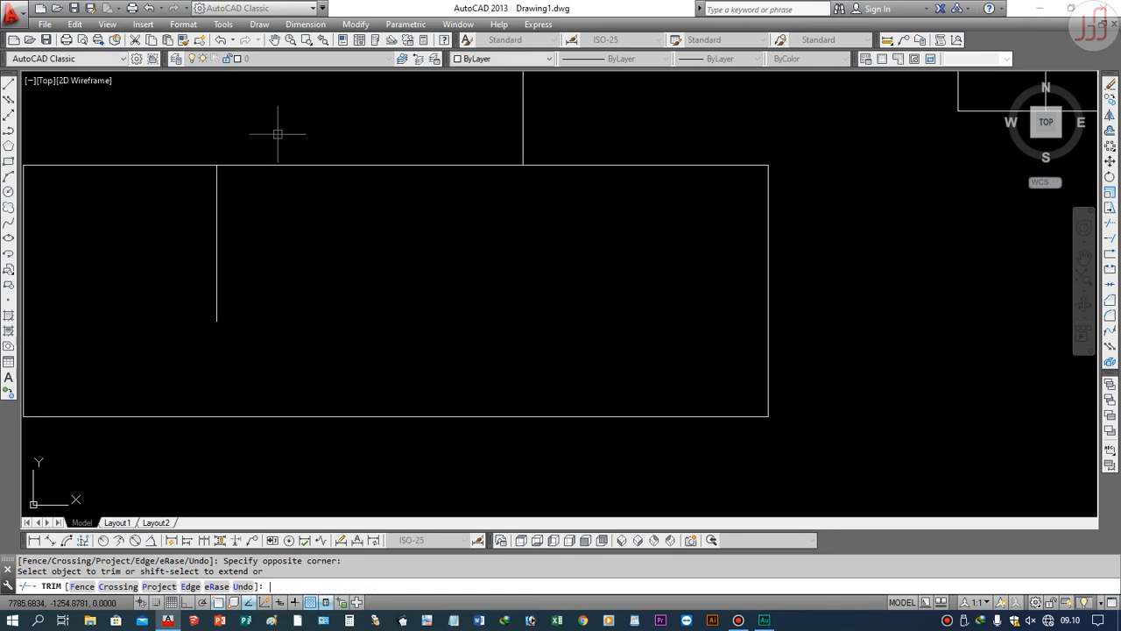
{"action": "type", "text": "u"}
{"action": "key", "text": "Return"}
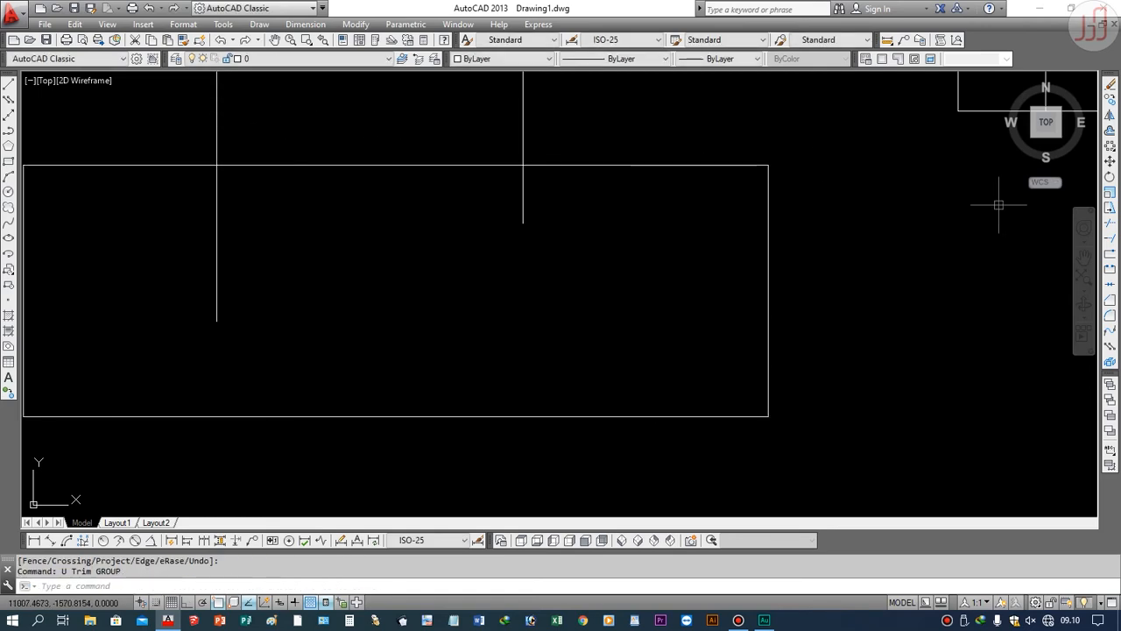
Step: Extend both vertical lines to the rectangle's bottom edge, picking the rectangle by its top edge as boundary
{"action": "left_click", "coordinate": [1109, 240]}
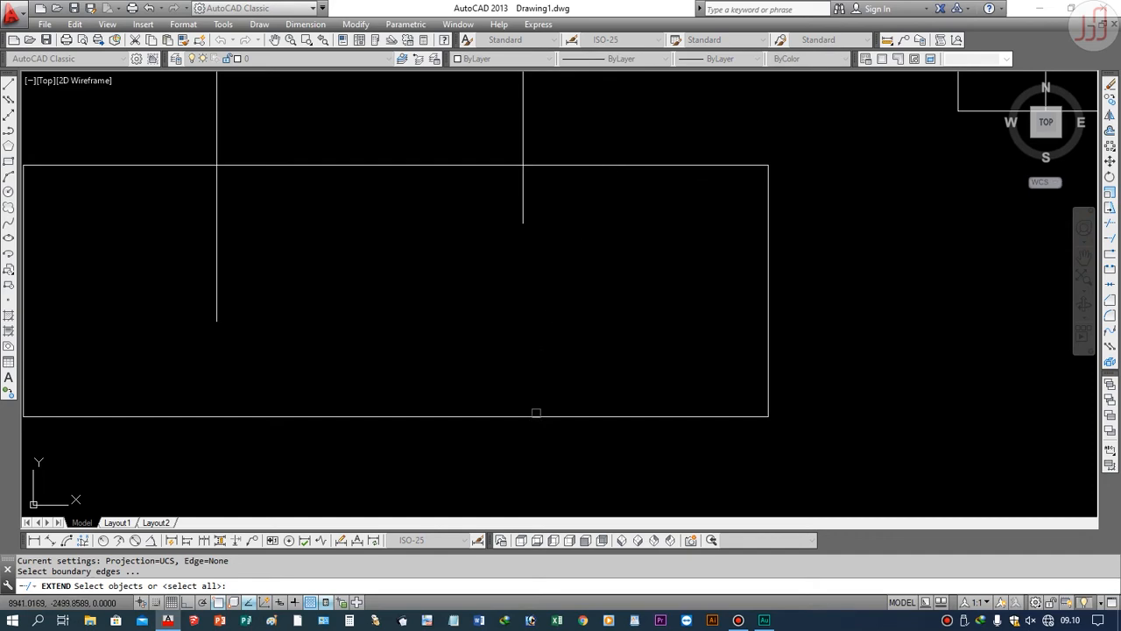
{"action": "left_click", "coordinate": [574, 165]}
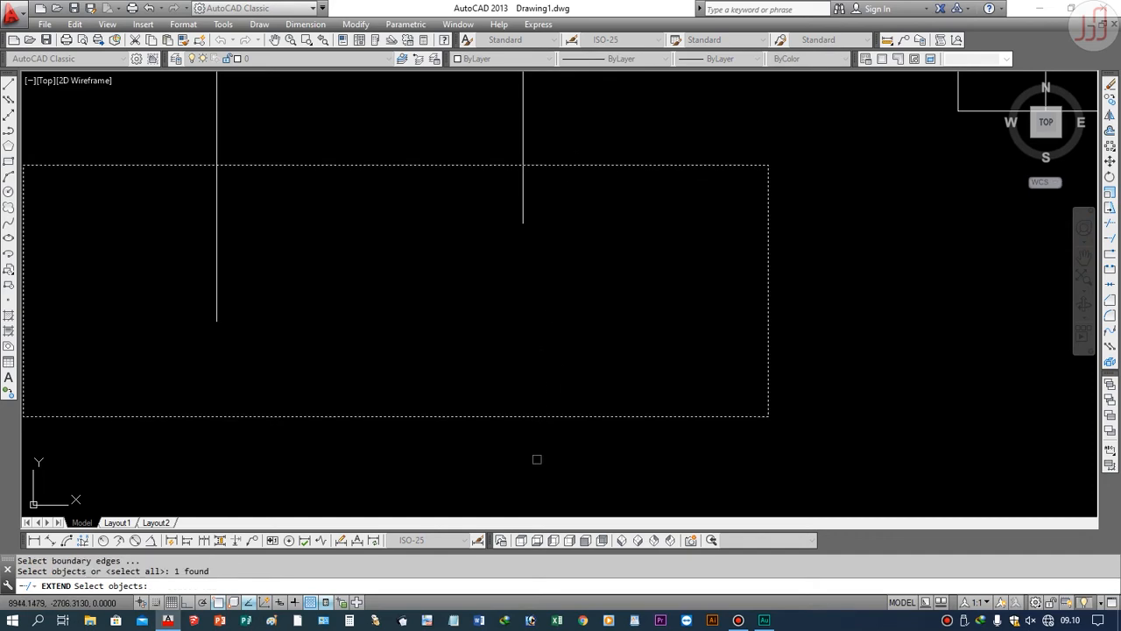
{"action": "key", "text": "Return"}
{"action": "left_click", "coordinate": [523, 211]}
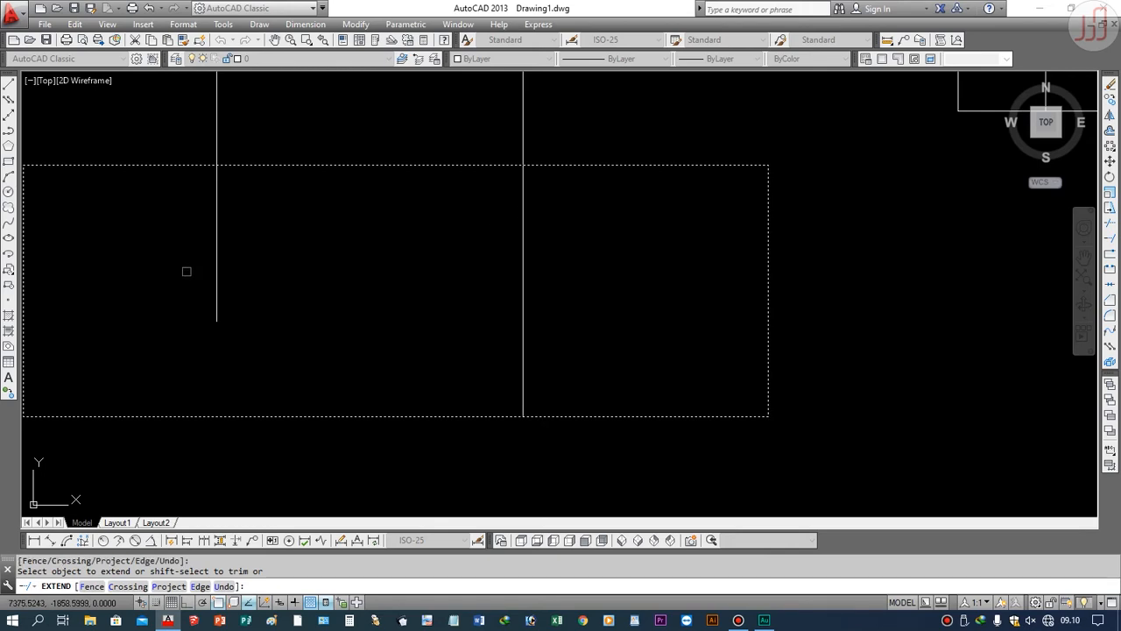
Step: Explode the rectangle, select its right edge to check it, and undo both the explode and the line extension
{"action": "left_click", "coordinate": [830, 437]}
{"action": "left_click", "coordinate": [727, 395]}
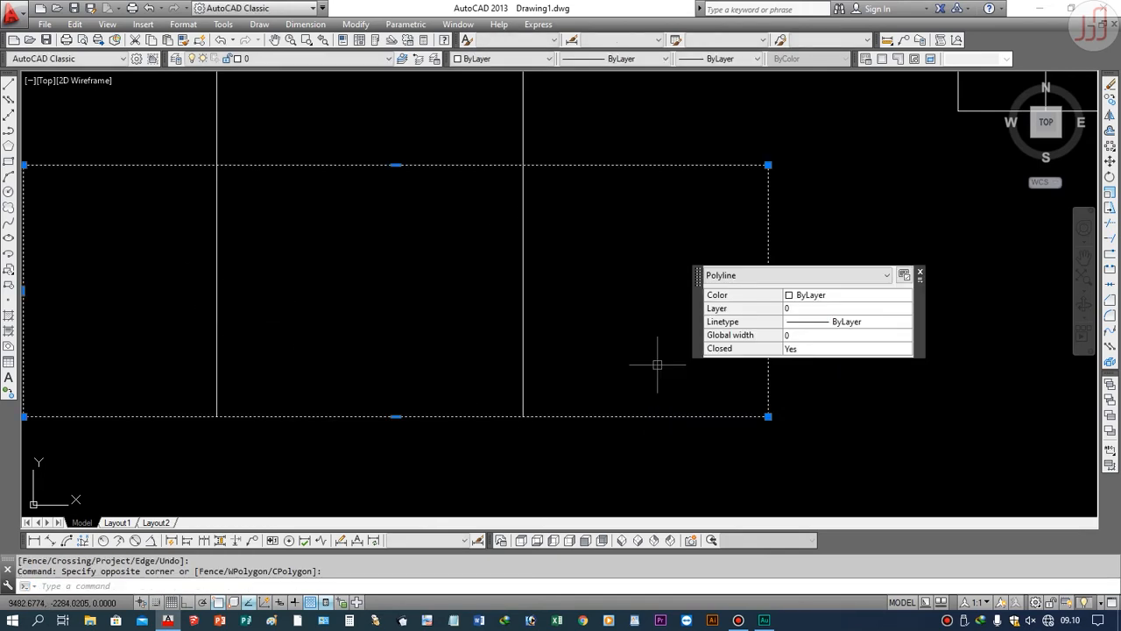
{"action": "left_click", "coordinate": [1111, 364]}
{"action": "left_click", "coordinate": [771, 297]}
{"action": "left_click", "coordinate": [709, 300]}
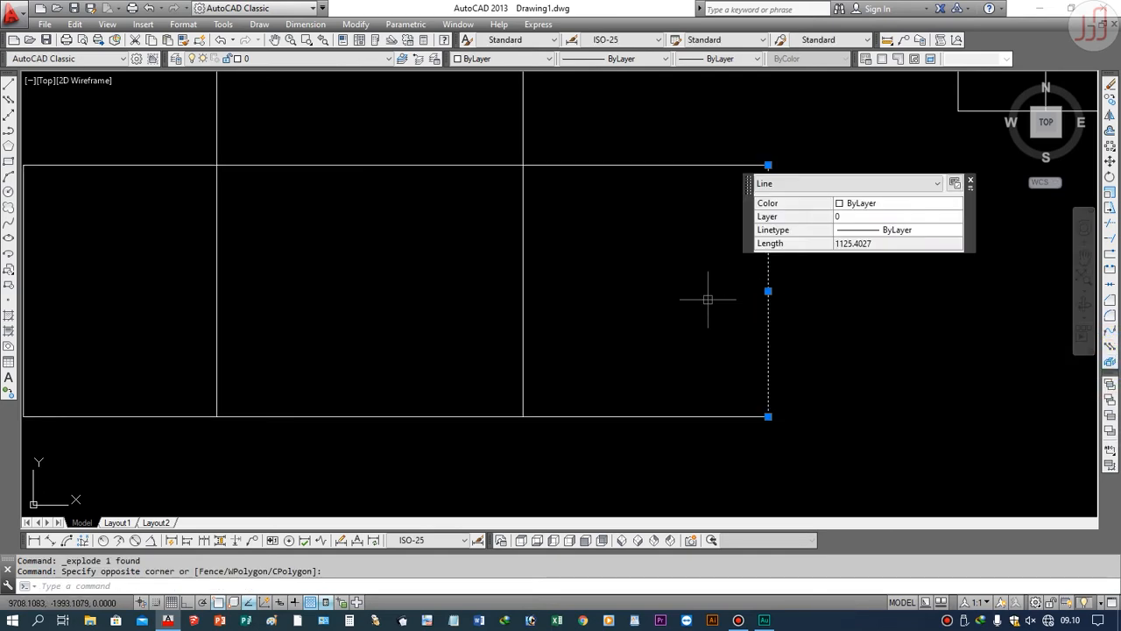
{"action": "key", "text": "Escape"}
{"action": "type", "text": "u"}
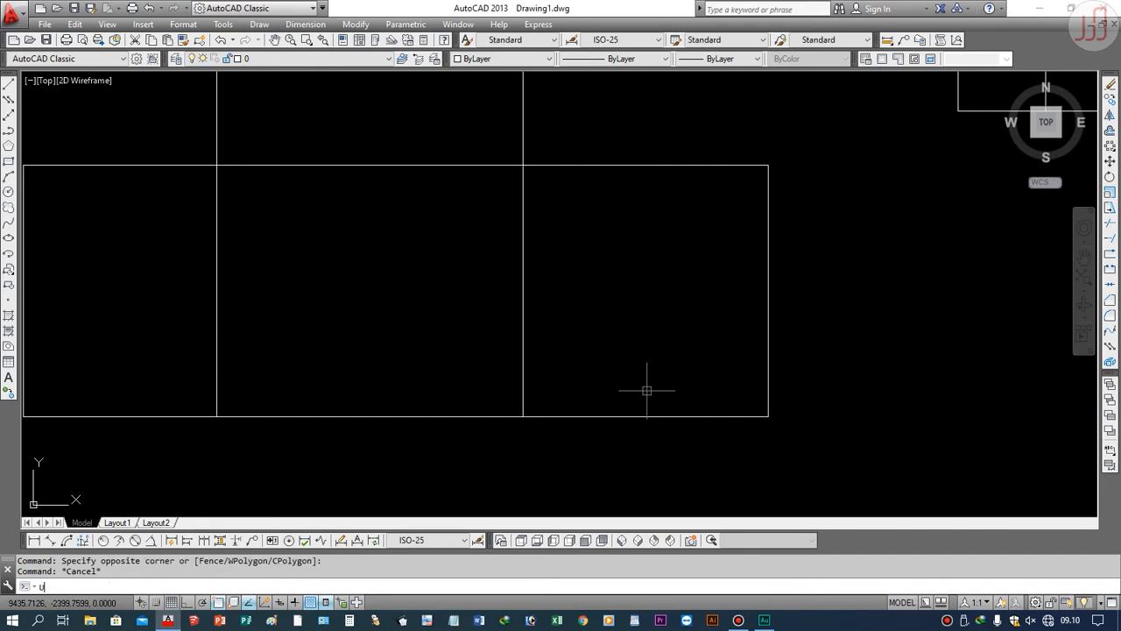
{"action": "key", "text": "Return"}
Step: Explode the rectangle into separate lines and check its bottom edge by selecting it
{"action": "left_click", "coordinate": [926, 332]}
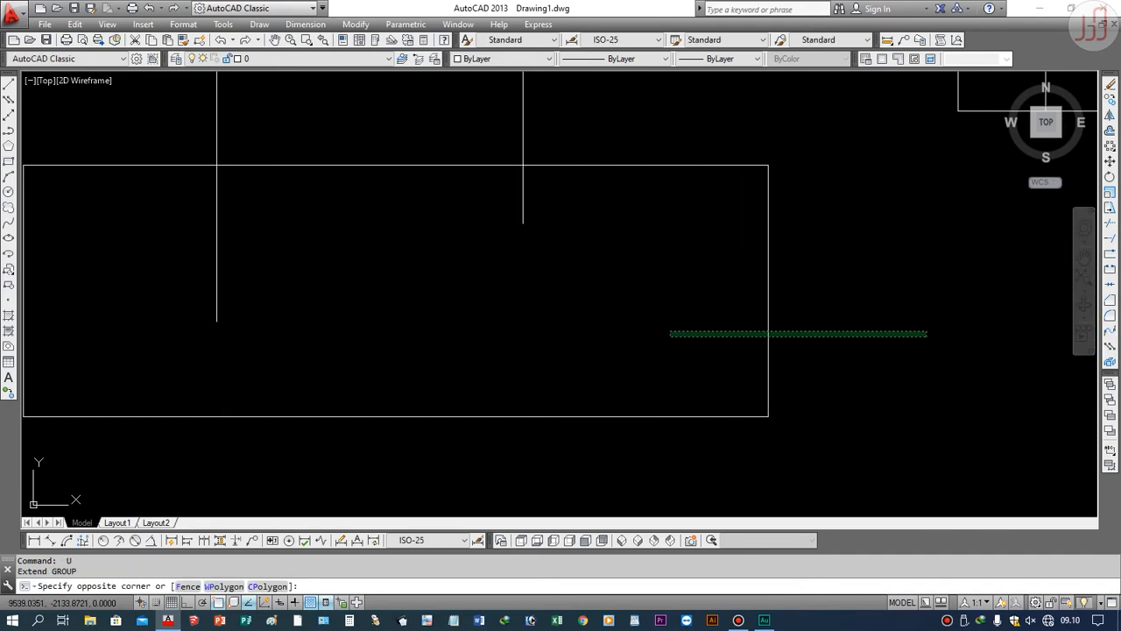
{"action": "left_click", "coordinate": [668, 333]}
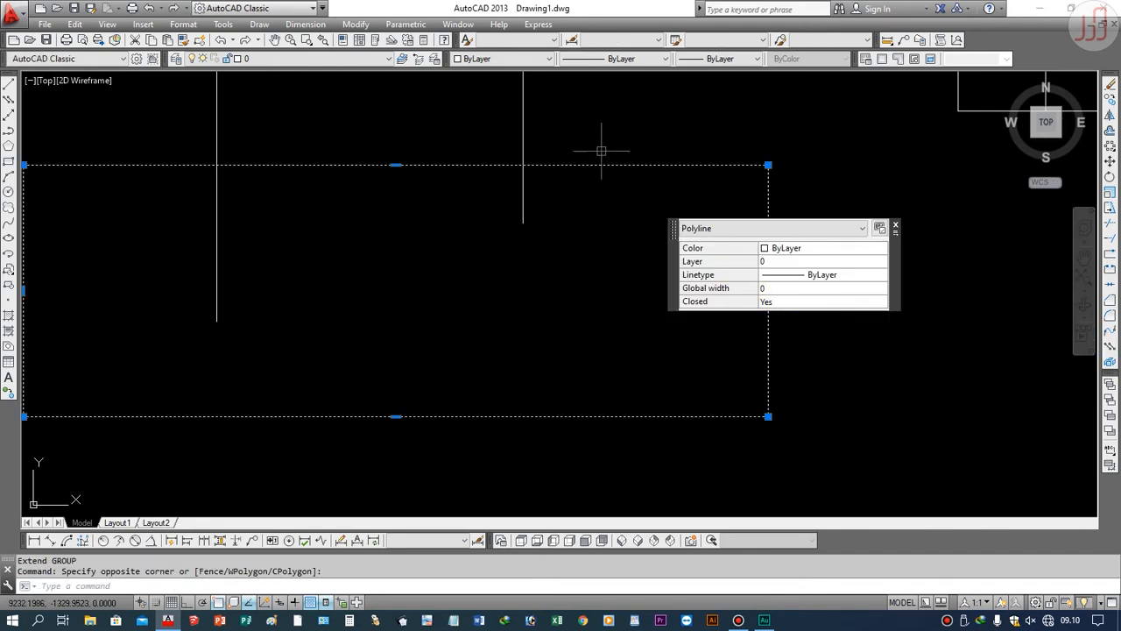
{"action": "left_click", "coordinate": [1111, 361]}
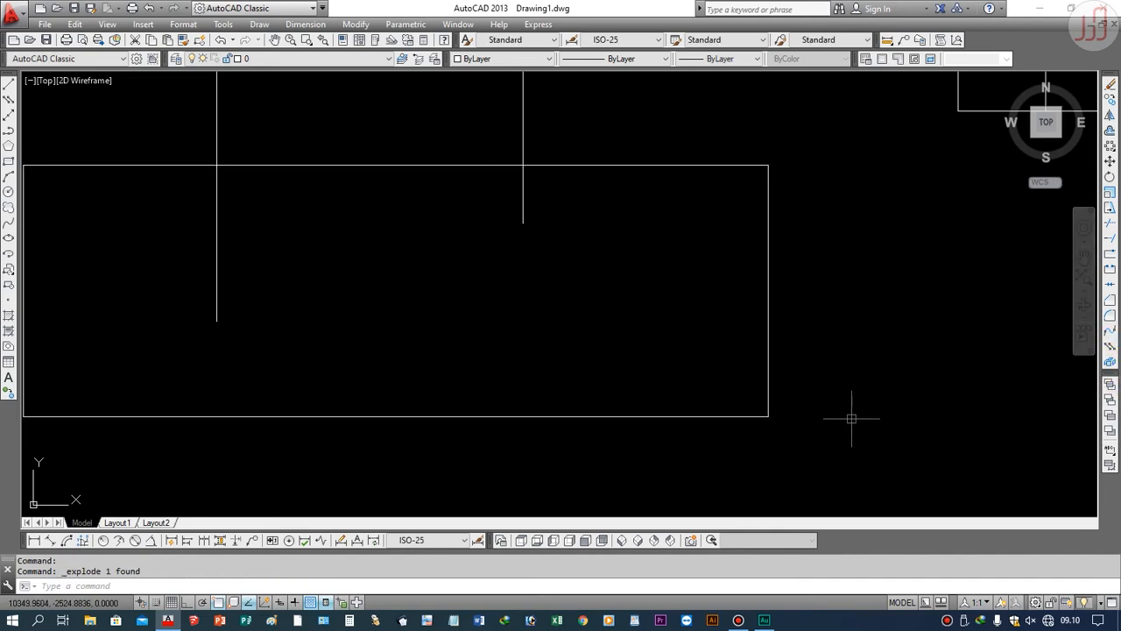
{"action": "left_click", "coordinate": [712, 415]}
{"action": "key", "text": "Escape"}
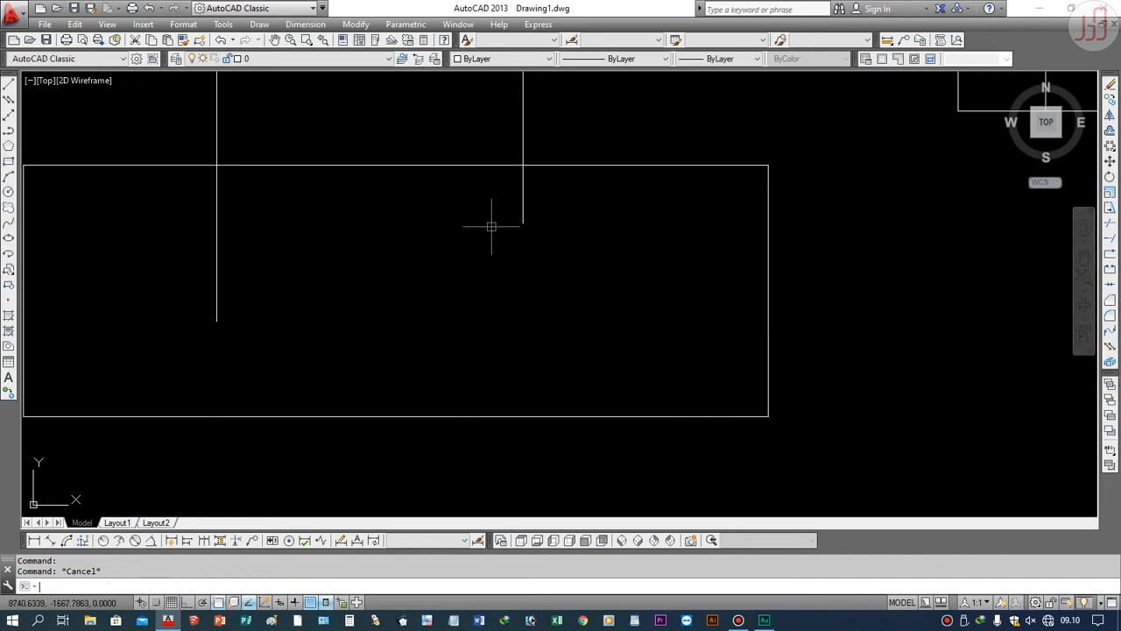
Step: Extend both vertical lines with only the exploded rectangle's bottom line as boundary, and undo the extension
{"action": "left_click", "coordinate": [1111, 253]}
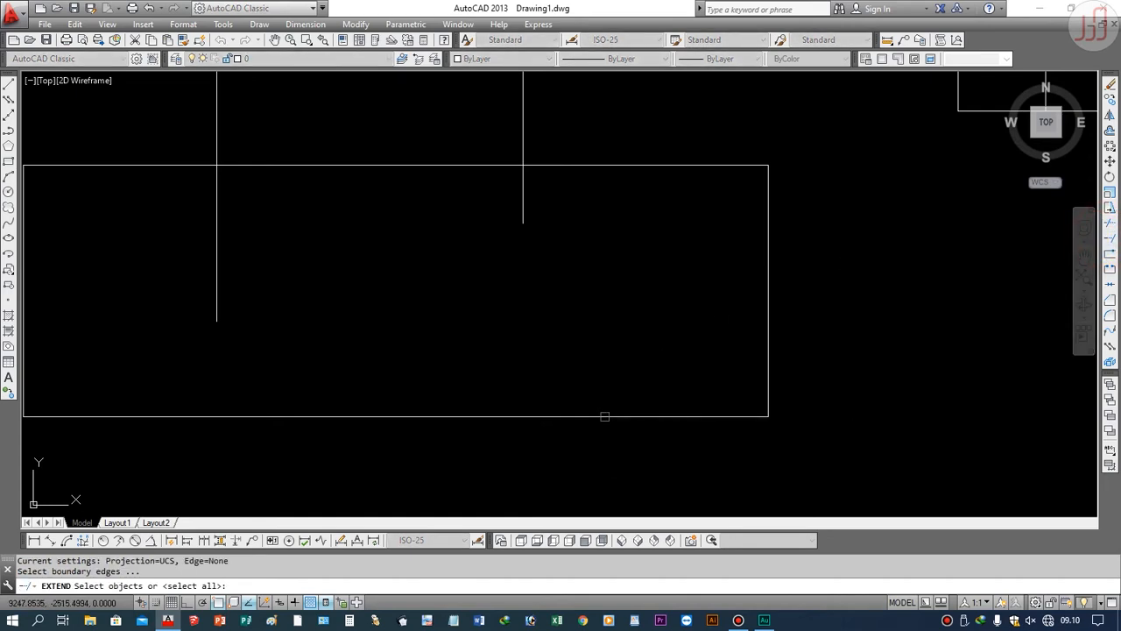
{"action": "left_click", "coordinate": [606, 415]}
{"action": "key", "text": "Return"}
{"action": "left_click", "coordinate": [528, 215]}
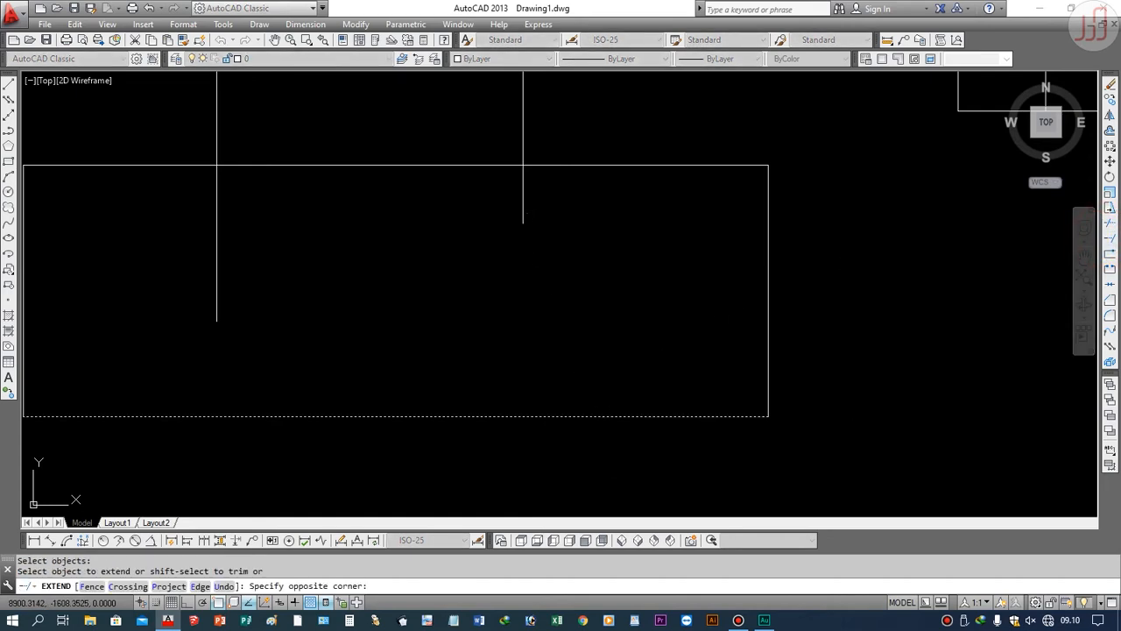
{"action": "left_click", "coordinate": [401, 240]}
{"action": "left_click", "coordinate": [248, 285]}
{"action": "left_click", "coordinate": [108, 277]}
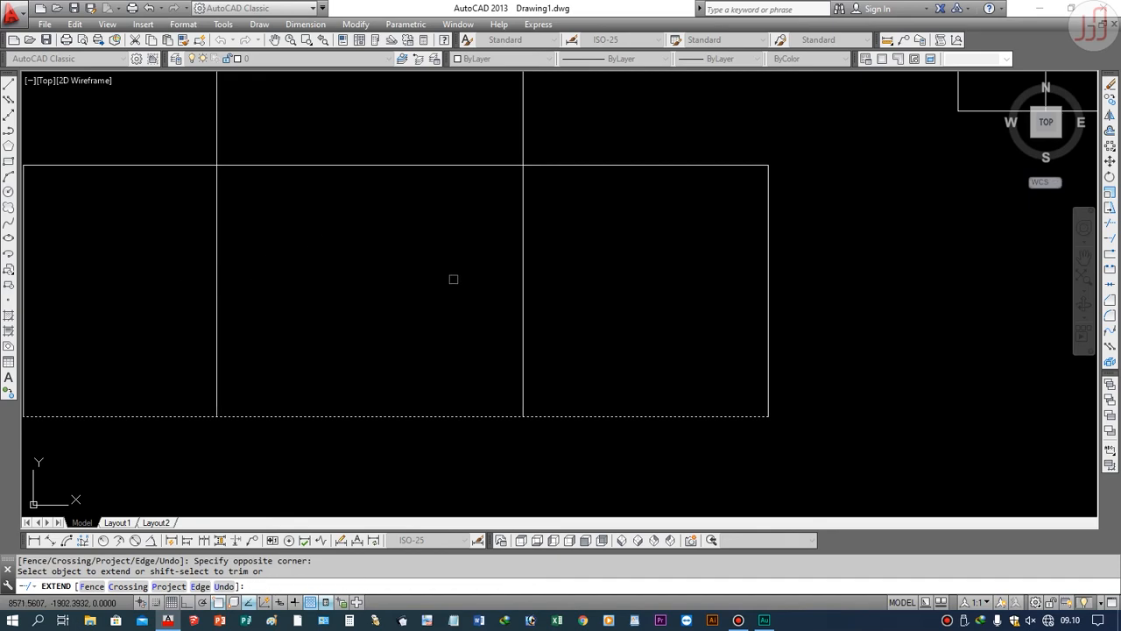
{"action": "key", "text": "Escape"}
{"action": "type", "text": "u"}
{"action": "key", "text": "Return"}
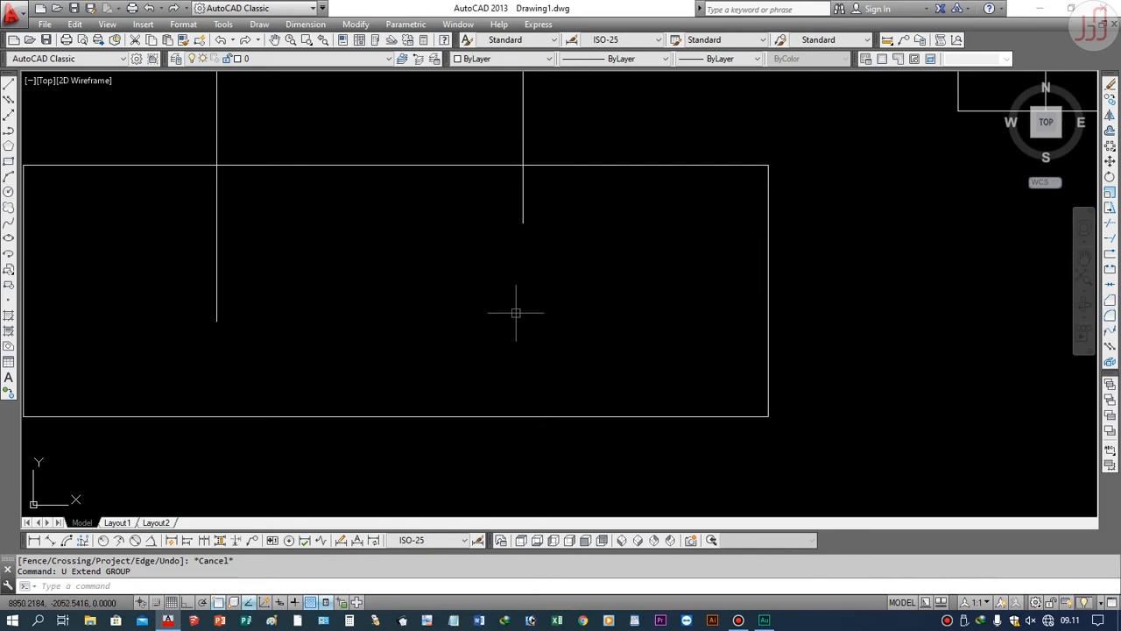
Step: Draw a horizontal line with Ortho on, from inside the rectangle across its right edge to the outside
{"action": "middle_click_drag", "start_coordinate": [518, 310], "coordinate": [499, 321]}
{"action": "key", "text": "Return"}
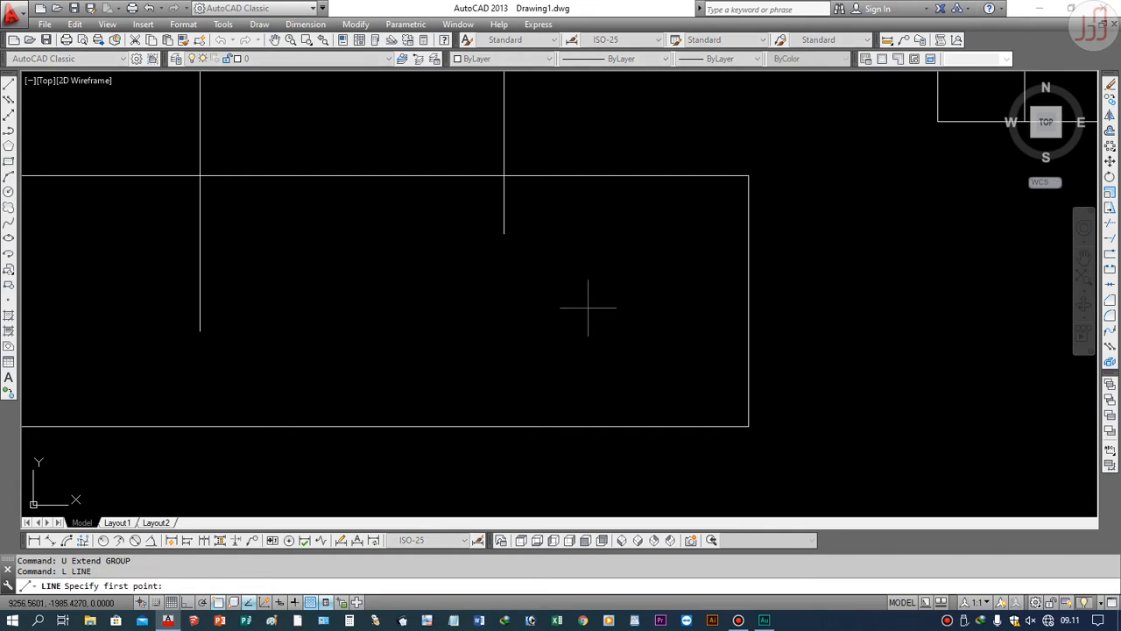
{"action": "left_click", "coordinate": [587, 307]}
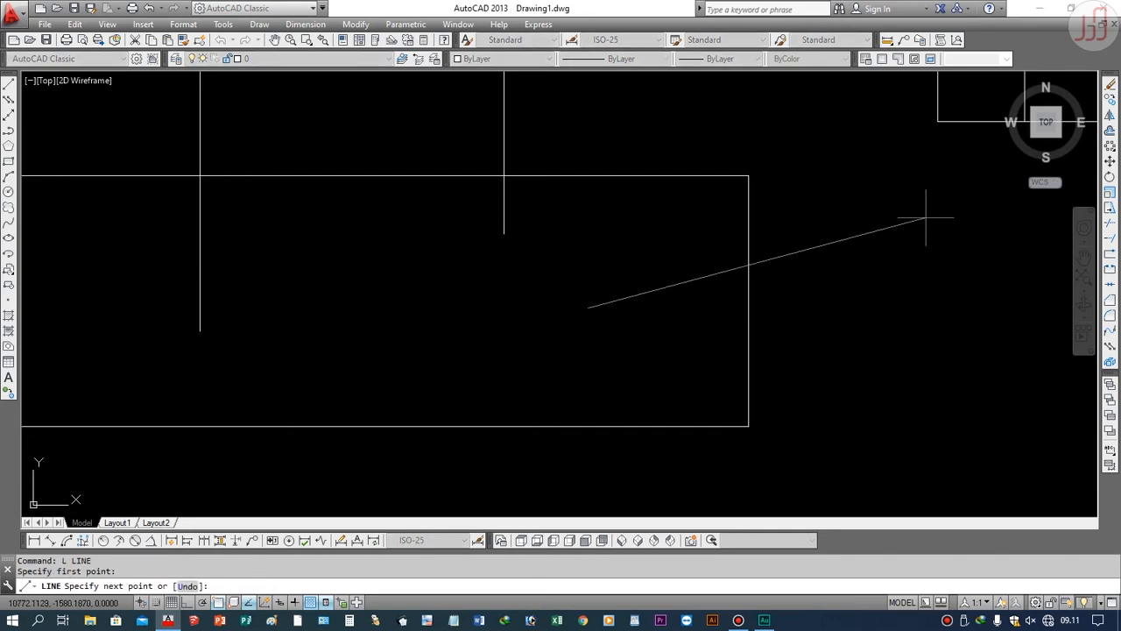
{"action": "left_click", "coordinate": [187, 601]}
{"action": "left_click", "coordinate": [937, 313]}
{"action": "key", "text": "Return"}
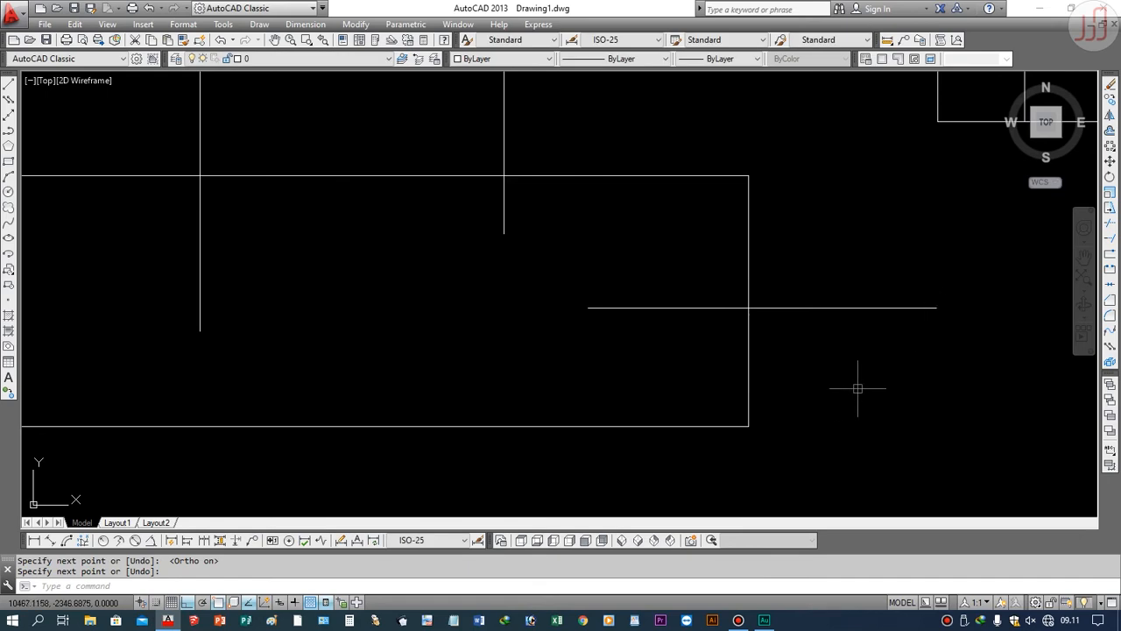
{"action": "type", "text": "m"}
{"action": "key", "text": "Return"}
{"action": "left_click", "coordinate": [879, 273]}
{"action": "left_click", "coordinate": [856, 383]}
{"action": "left_click", "coordinate": [857, 383]}
{"action": "key", "text": "Return"}
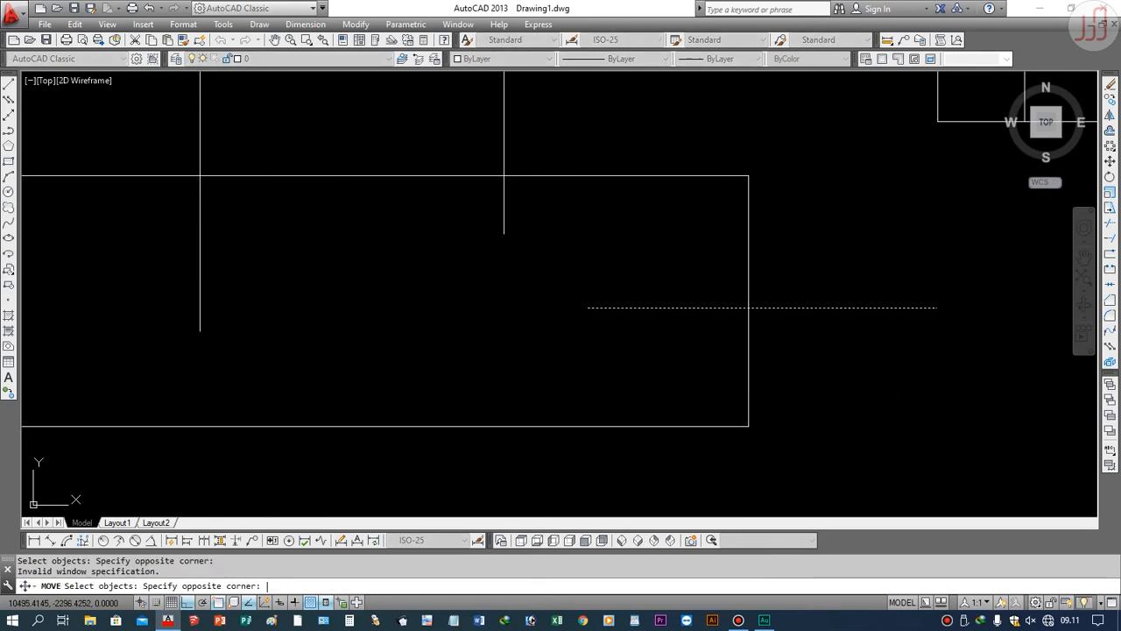
{"action": "key", "text": "Escape"}
{"action": "key", "text": "Escape"}
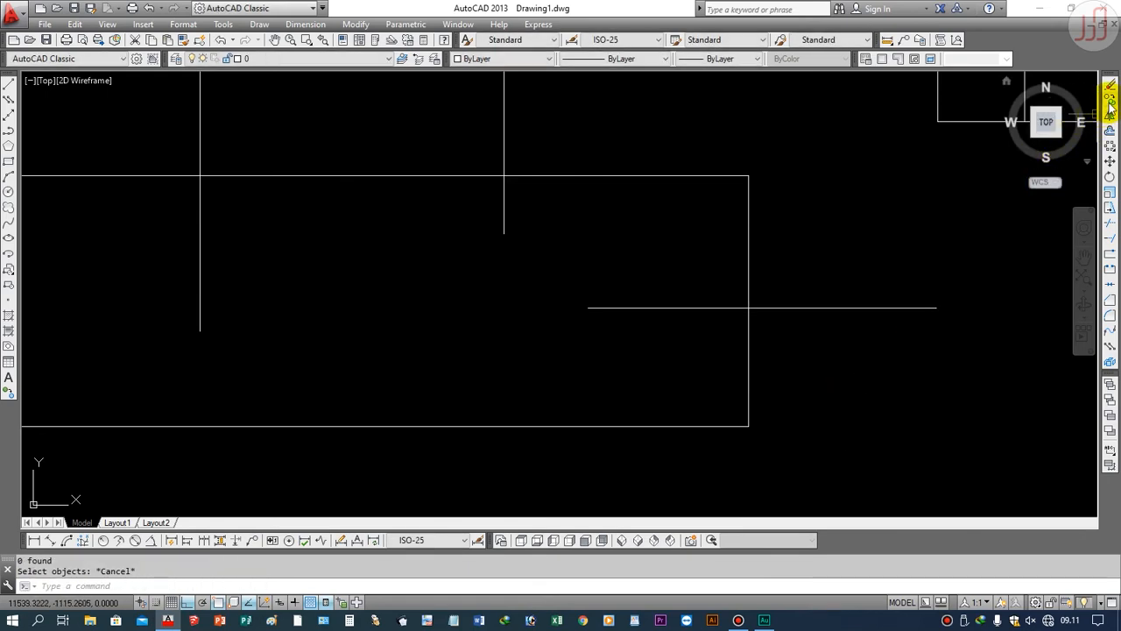
Step: Copy the horizontal line straight down to just above the rectangle's bottom edge, still crossing the right edge
{"action": "left_click", "coordinate": [1110, 107]}
{"action": "left_click", "coordinate": [879, 307]}
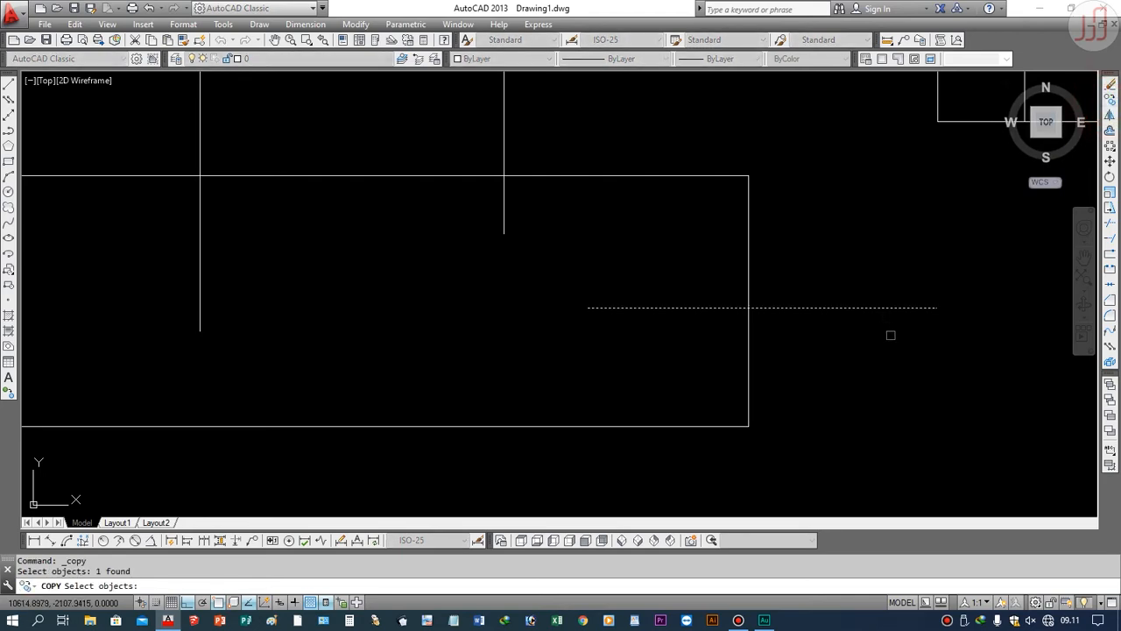
{"action": "key", "text": "Return"}
{"action": "left_click", "coordinate": [889, 334]}
{"action": "left_click", "coordinate": [889, 428]}
{"action": "key", "text": "Return"}
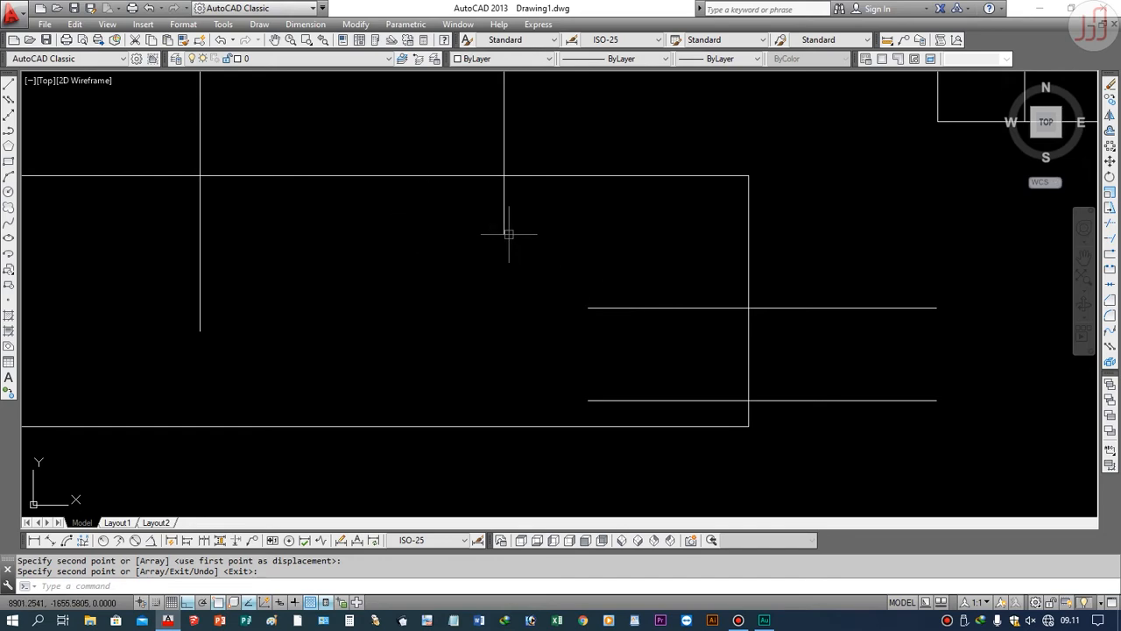
Step: Fillet the upper horizontal line with the right vertical line at radius 0, and undo the fillet
{"action": "left_click", "coordinate": [1112, 318]}
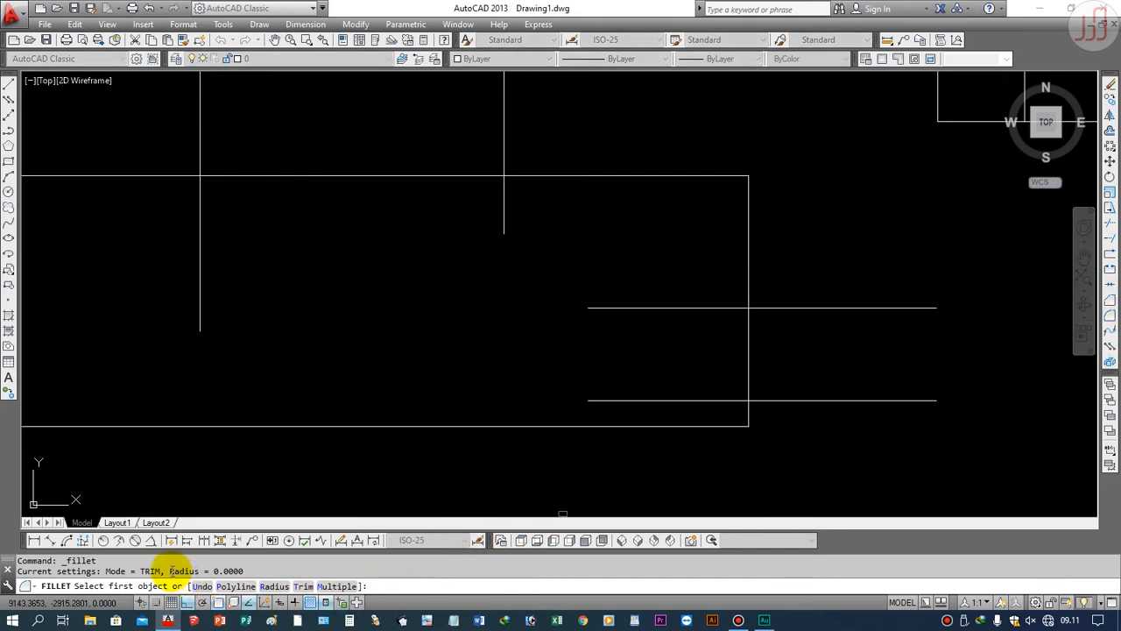
{"action": "left_click_drag", "start_coordinate": [169, 571], "coordinate": [249, 571]}
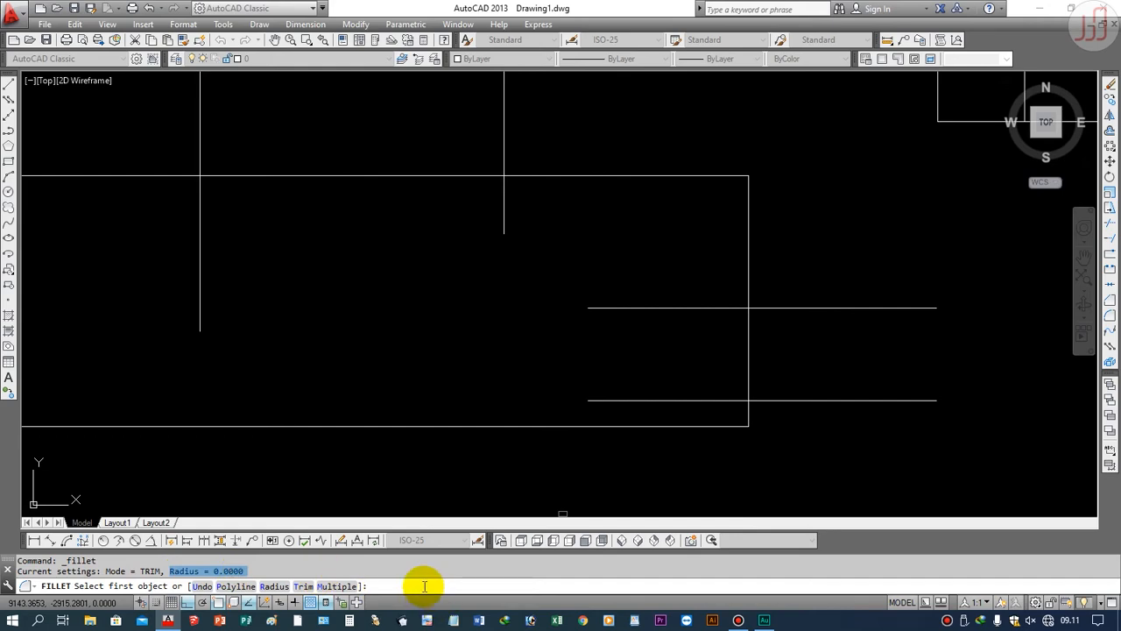
{"action": "left_click", "coordinate": [201, 570]}
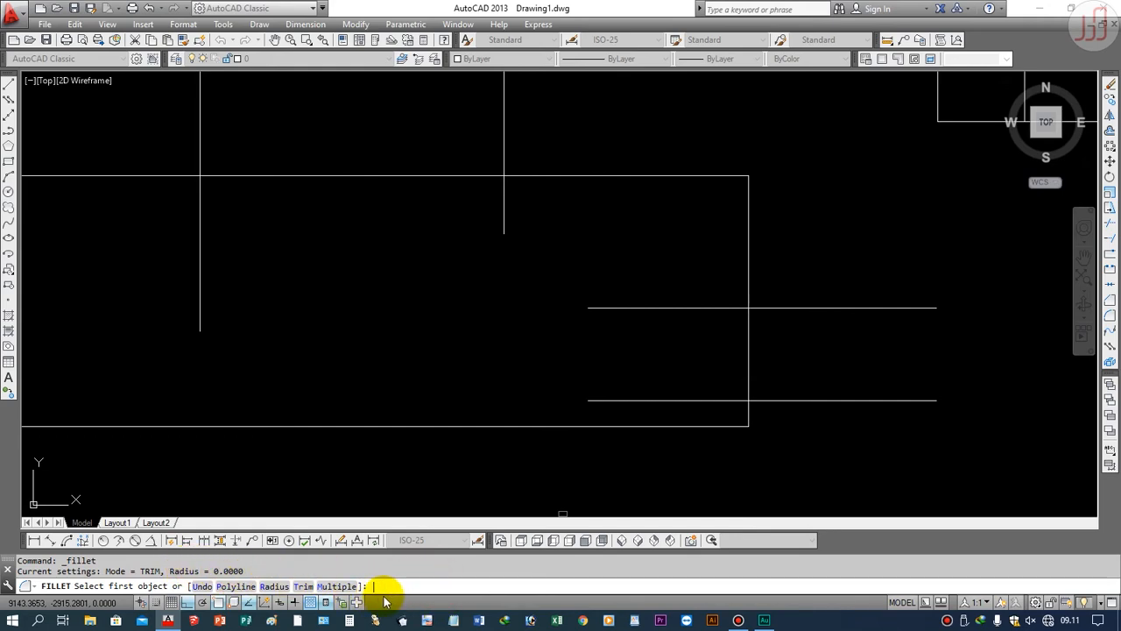
{"action": "type", "text": "R"}
{"action": "key", "text": "Return"}
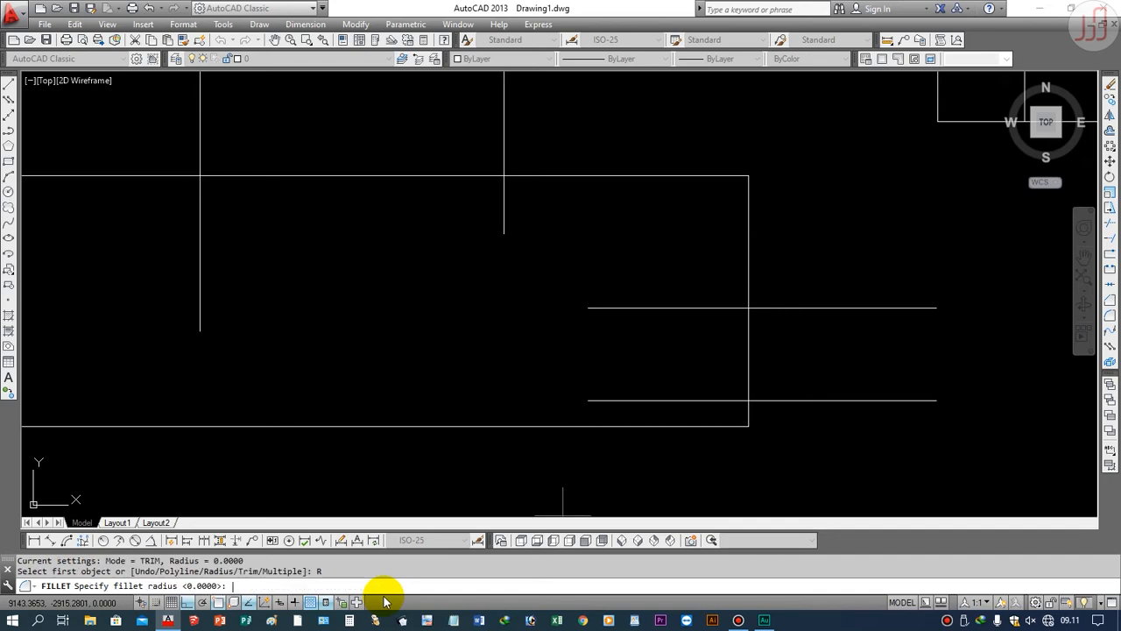
{"action": "type", "text": "0"}
{"action": "key", "text": "Return"}
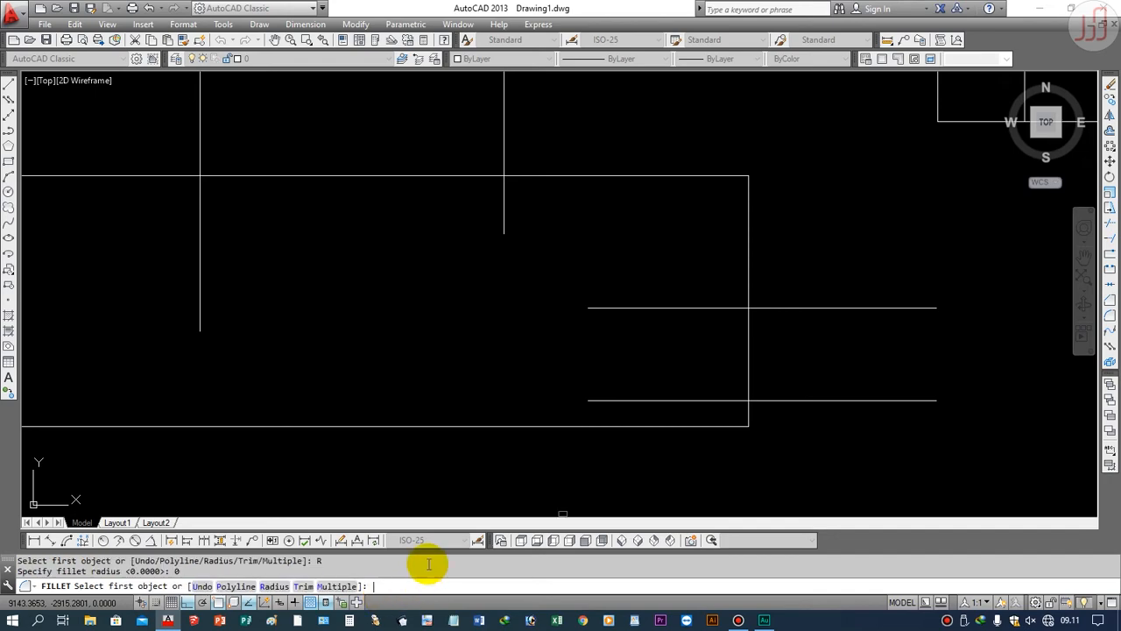
{"action": "left_click", "coordinate": [614, 308]}
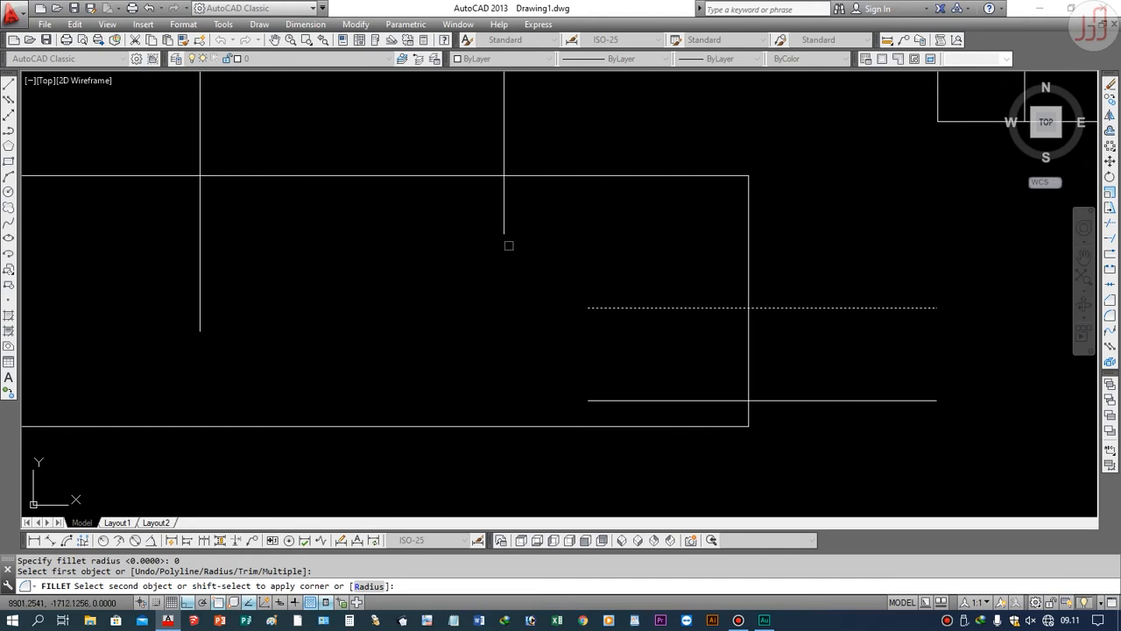
{"action": "left_click", "coordinate": [504, 222]}
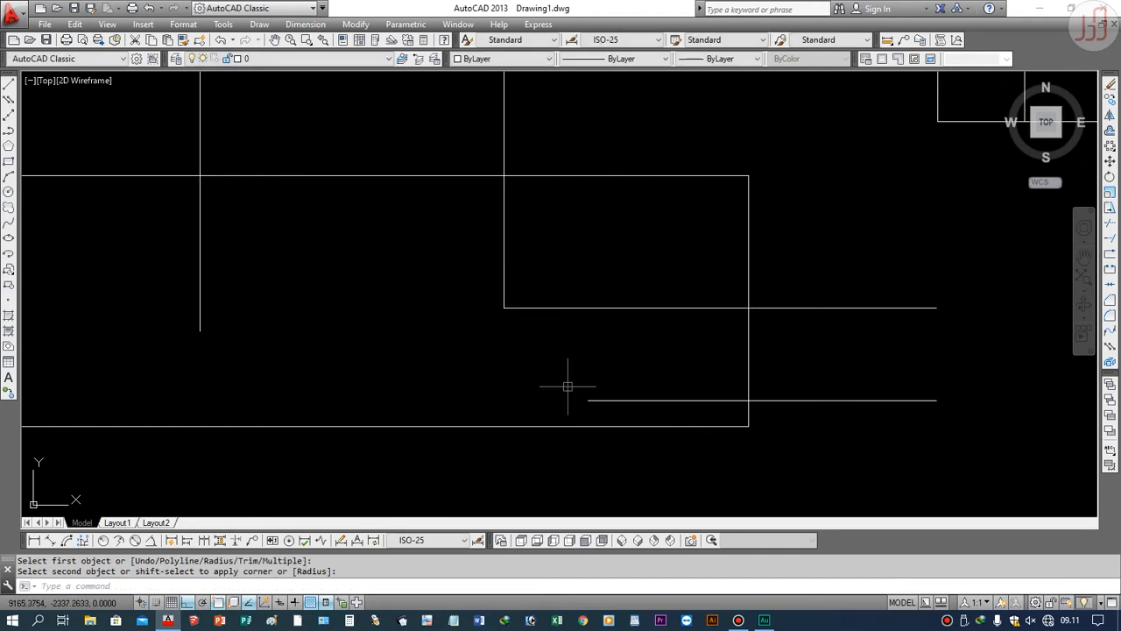
{"action": "type", "text": "u"}
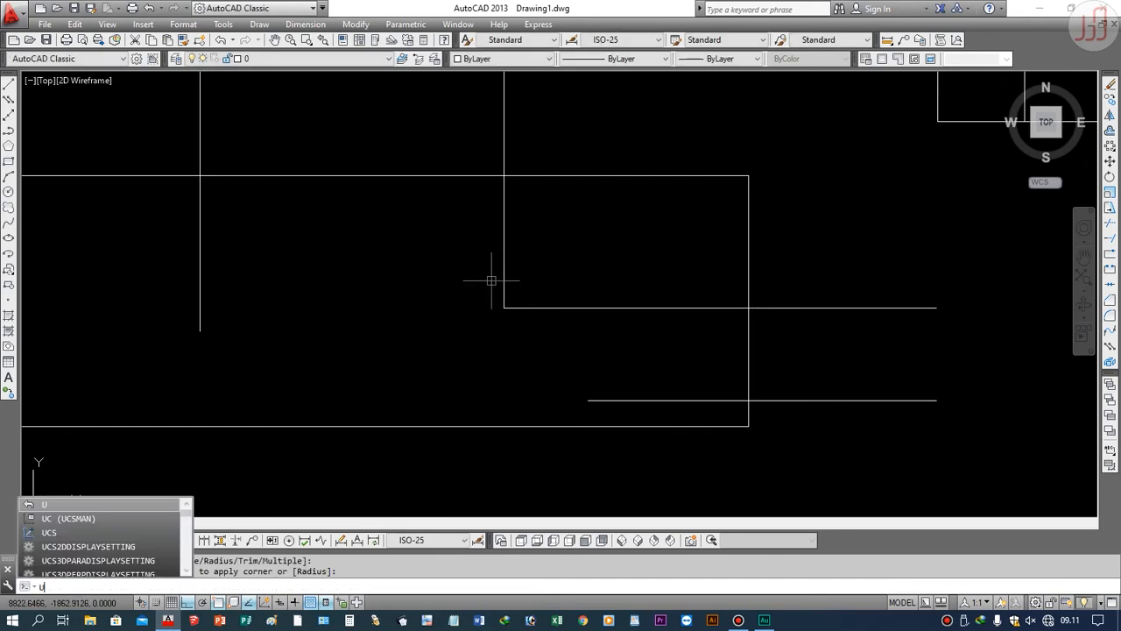
{"action": "key", "text": "Return"}
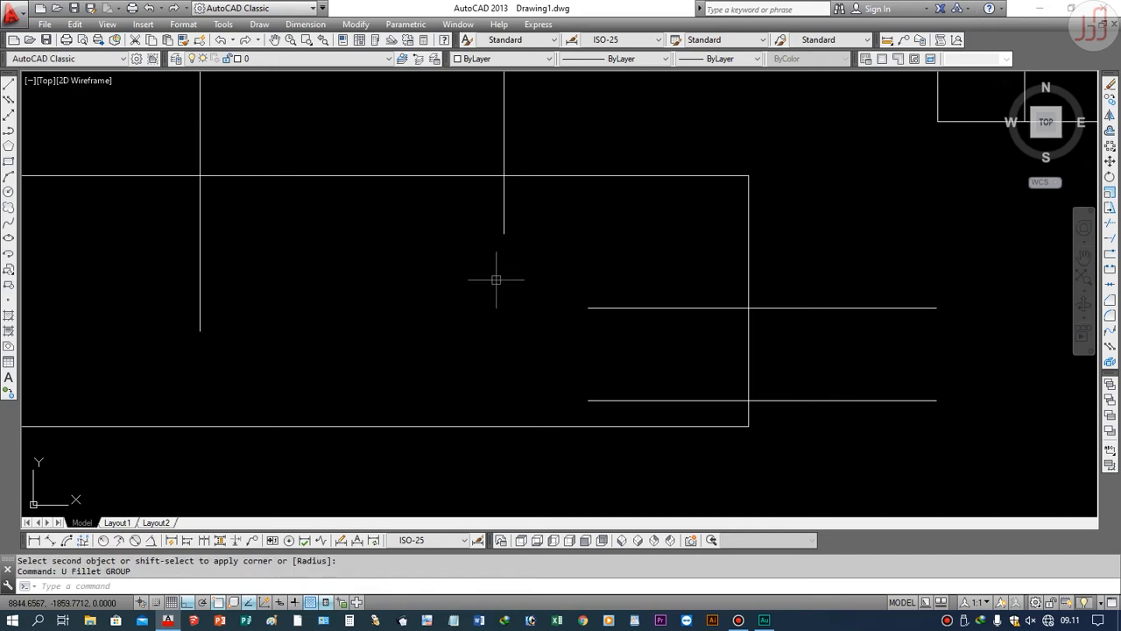
Step: Fillet the lower horizontal line with the right vertical line into a sharp corner at radius 0
{"action": "left_click", "coordinate": [1111, 317]}
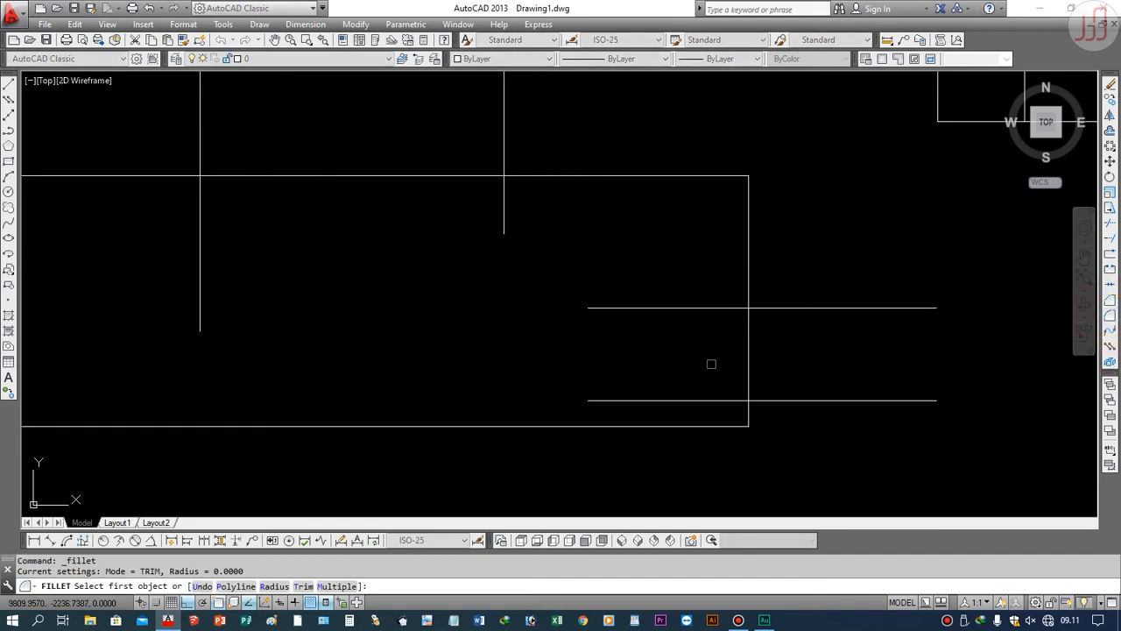
{"action": "key", "text": "Escape"}
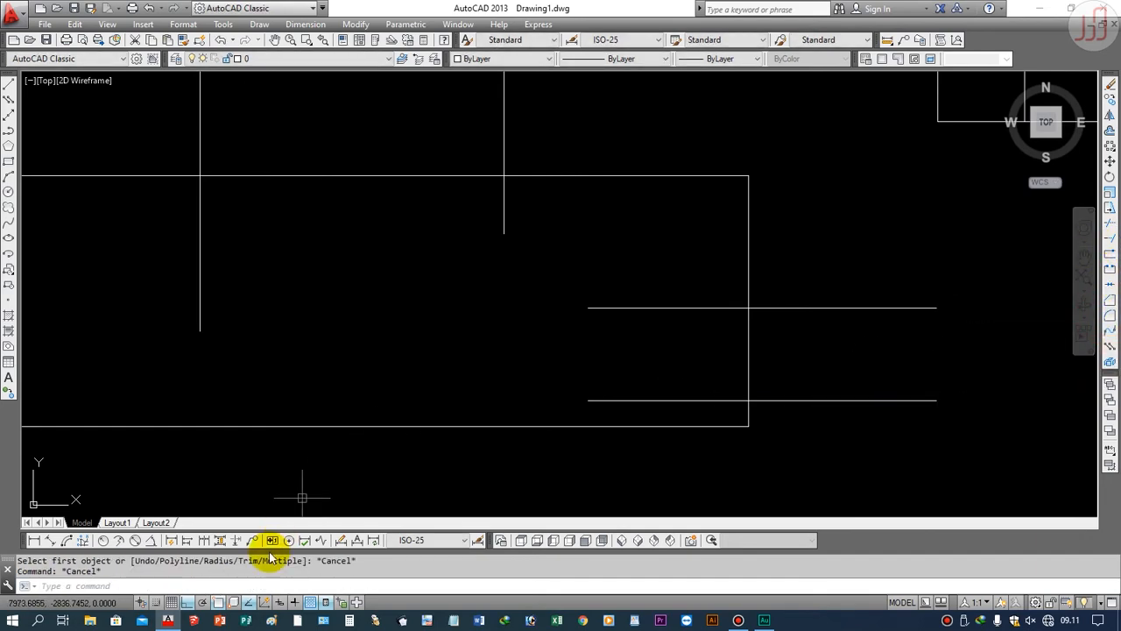
{"action": "type", "text": "f"}
{"action": "key", "text": "Return"}
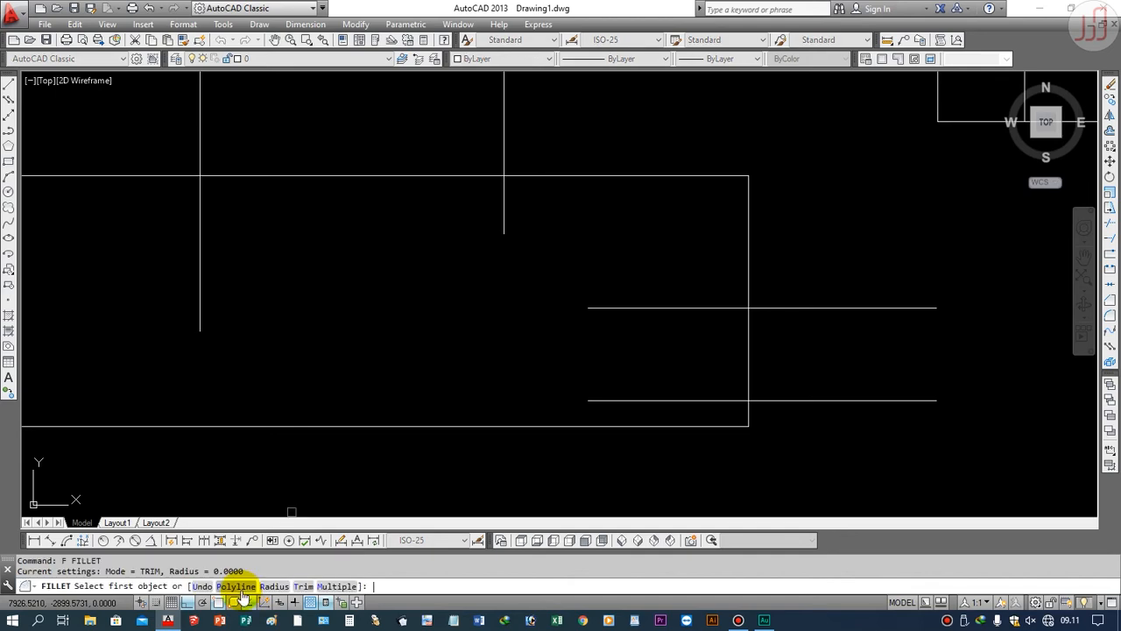
{"action": "left_click", "coordinate": [604, 401]}
{"action": "left_click", "coordinate": [503, 223]}
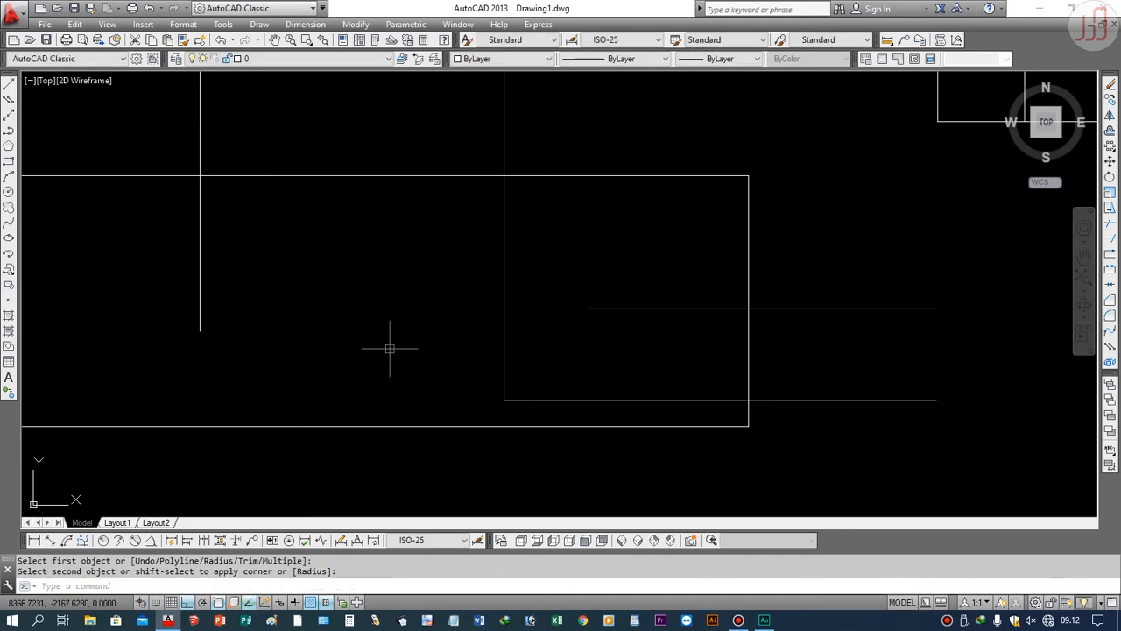
{"action": "key", "text": "Return"}
{"action": "key", "text": "Escape"}
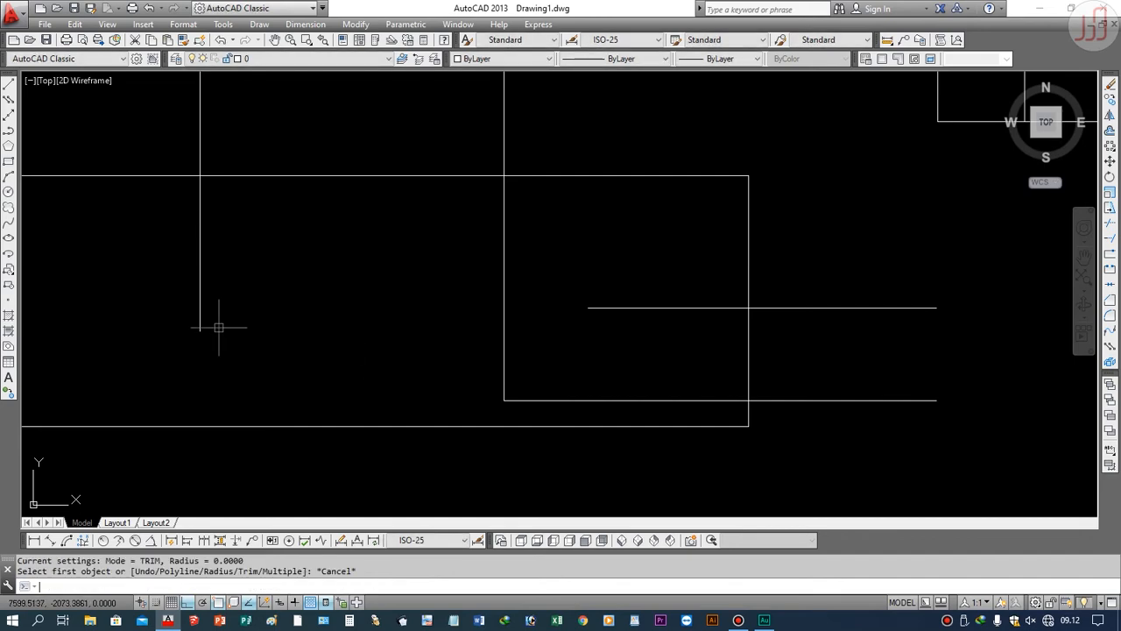
Step: Fillet the upper horizontal line with the lower part of the left vertical line and with the right vertical line at radius 0
{"action": "key", "text": "Return"}
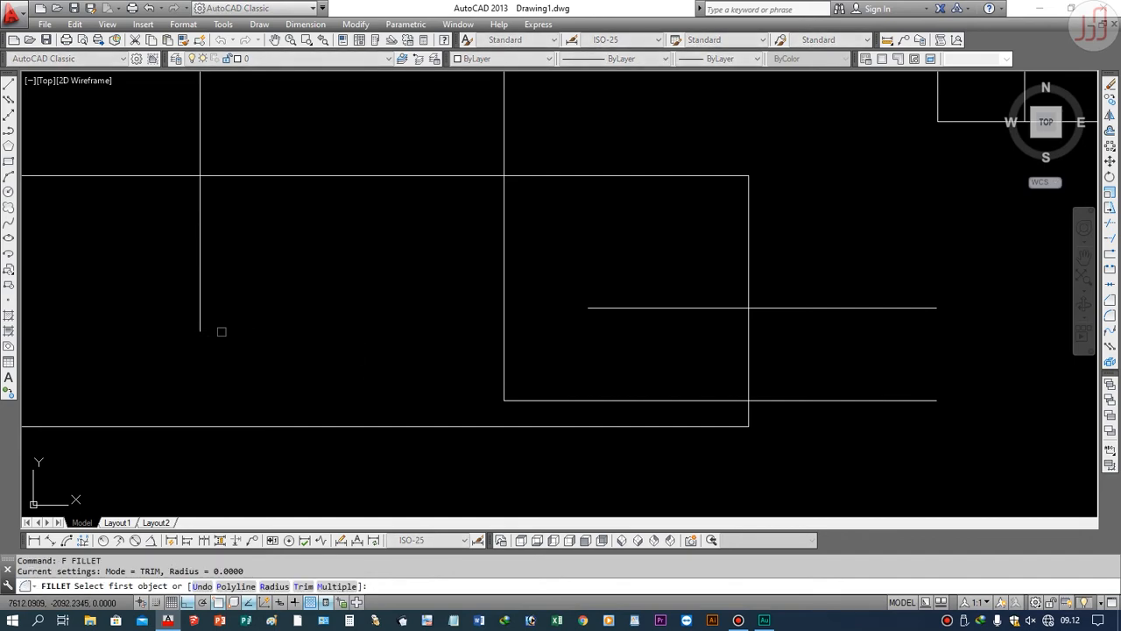
{"action": "left_click", "coordinate": [201, 317]}
{"action": "left_click", "coordinate": [598, 309]}
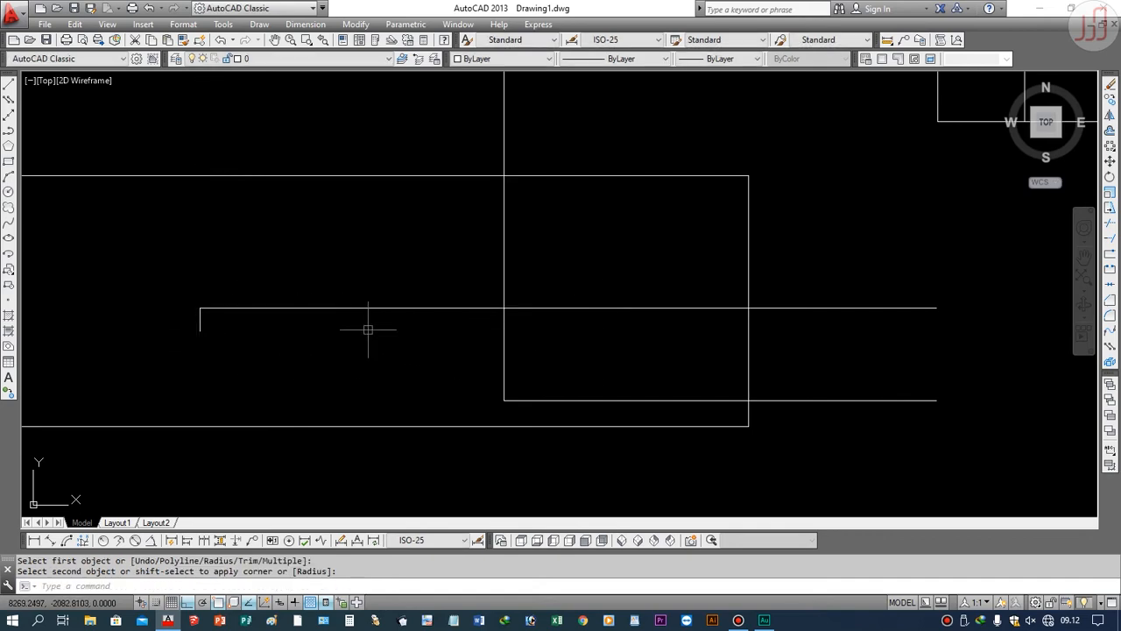
{"action": "key", "text": "Return"}
{"action": "left_click", "coordinate": [478, 308]}
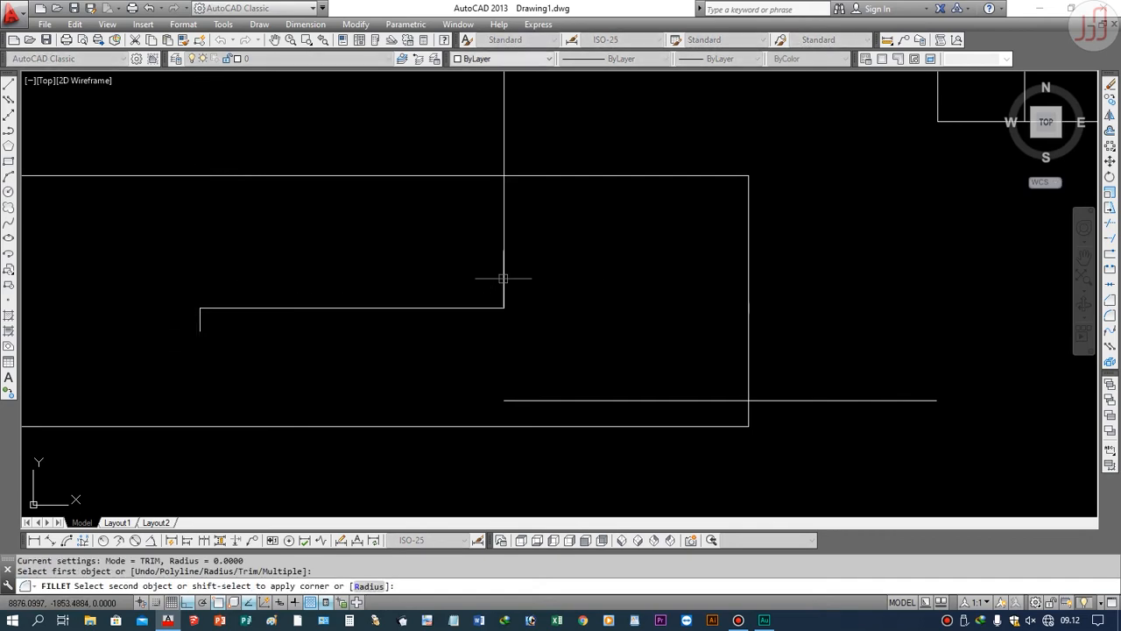
{"action": "left_click", "coordinate": [503, 279]}
Step: Fillet the lower horizontal line with the short left vertical line and with the rectangle's right edge at radius 0
{"action": "key", "text": "Return"}
{"action": "left_click", "coordinate": [520, 400]}
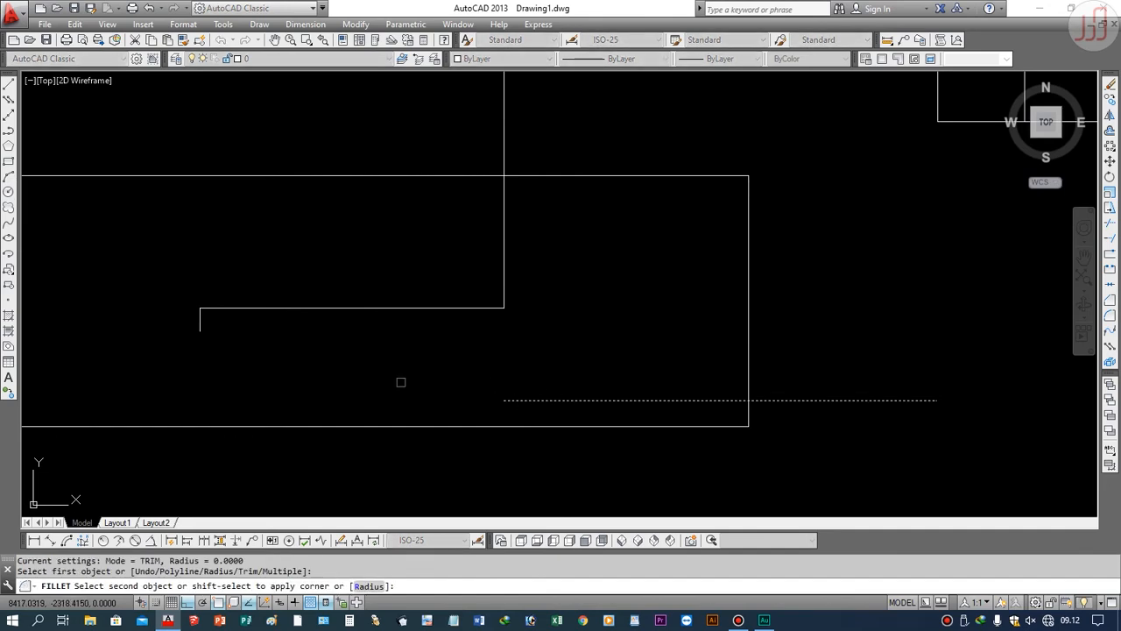
{"action": "left_click", "coordinate": [206, 322]}
{"action": "key", "text": "Return"}
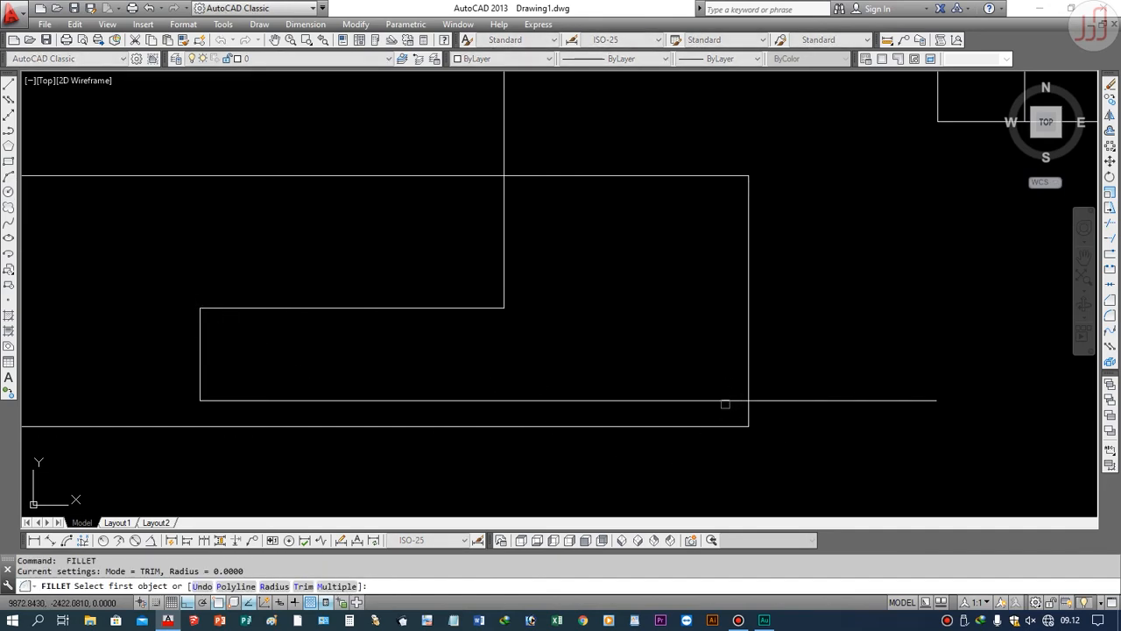
{"action": "left_click", "coordinate": [727, 400]}
{"action": "left_click", "coordinate": [749, 347]}
Step: Fillet the rectangle's top edge with the middle vertical line at radius 0, keeping the side toward the right edge
{"action": "key", "text": "Return"}
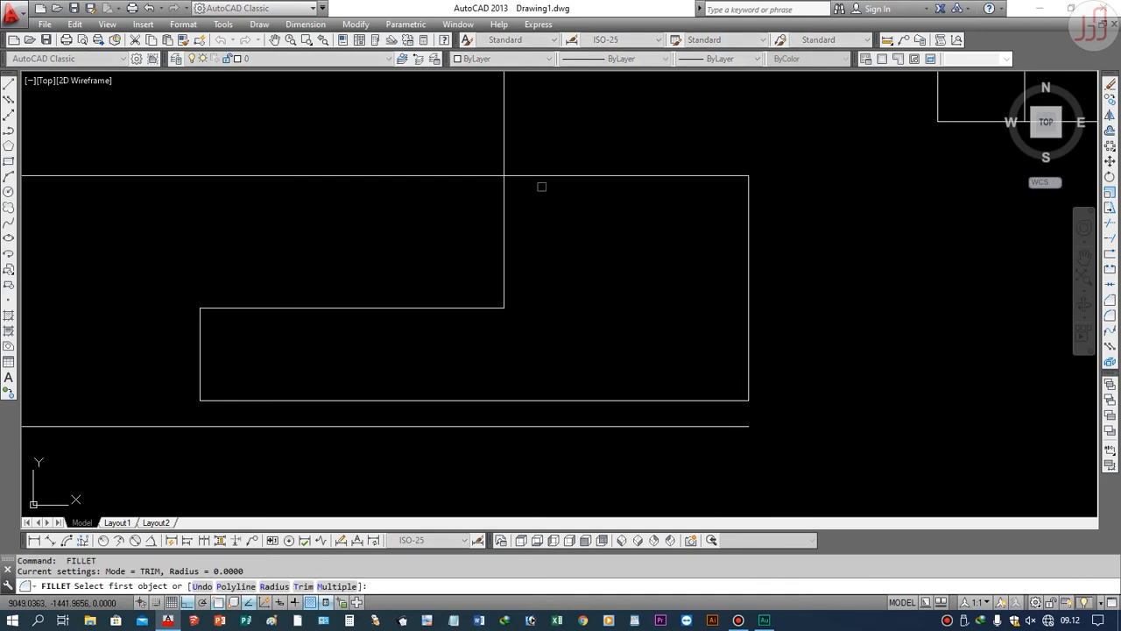
{"action": "left_click", "coordinate": [539, 175]}
{"action": "left_click", "coordinate": [506, 203]}
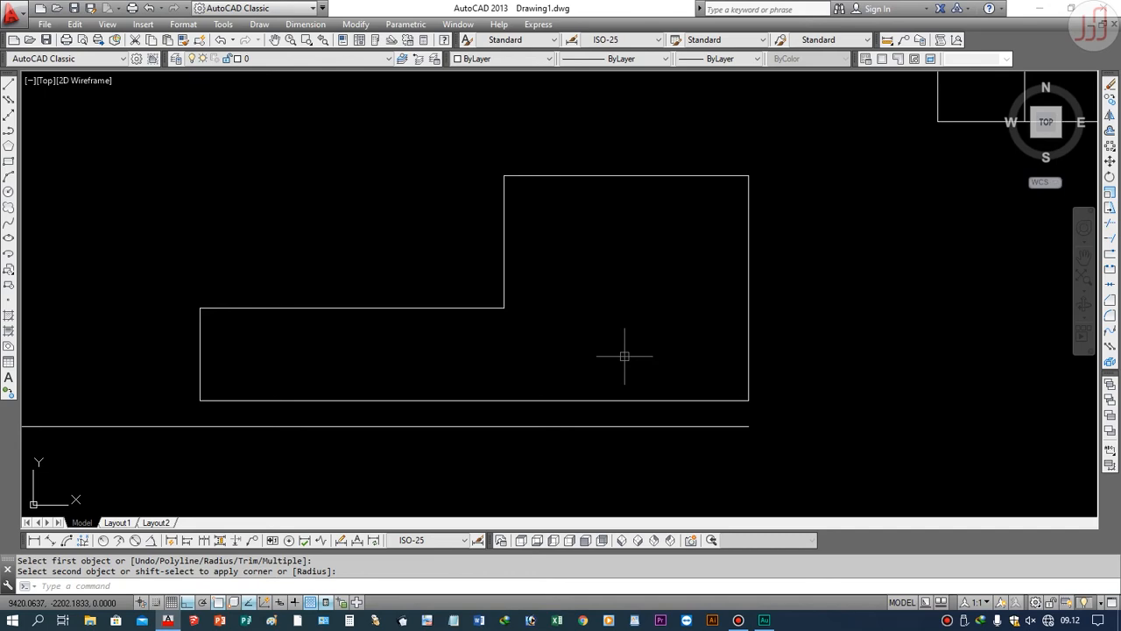
Step: Try to chamfer the upper-left corner of the shape's raised part with both distances at 0
{"action": "left_click", "coordinate": [1111, 300]}
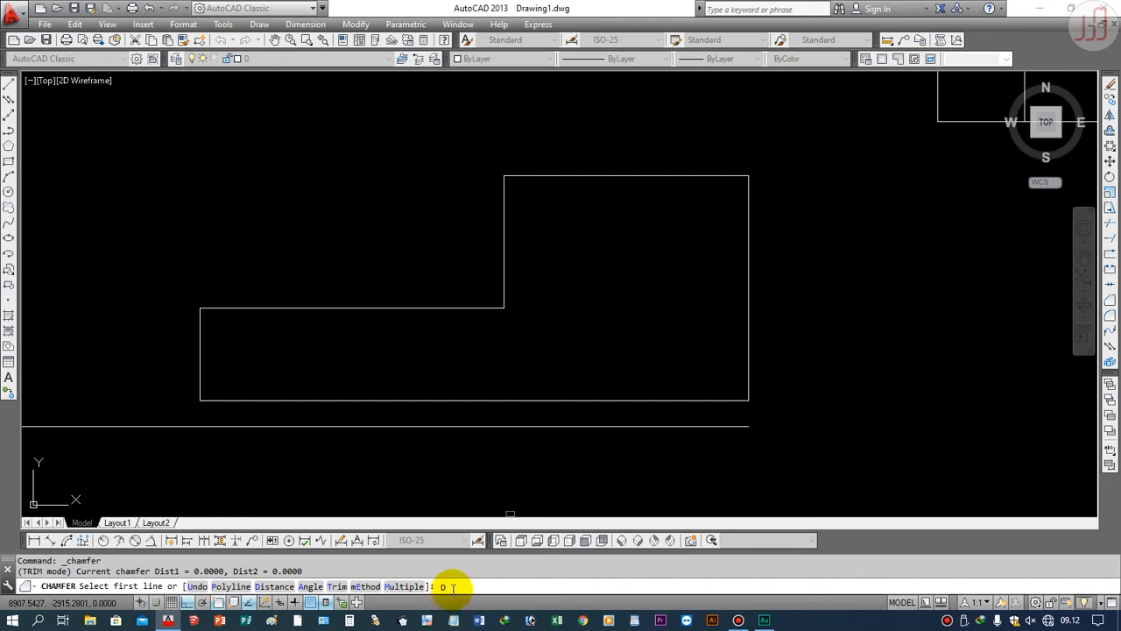
{"action": "key", "text": "Escape"}
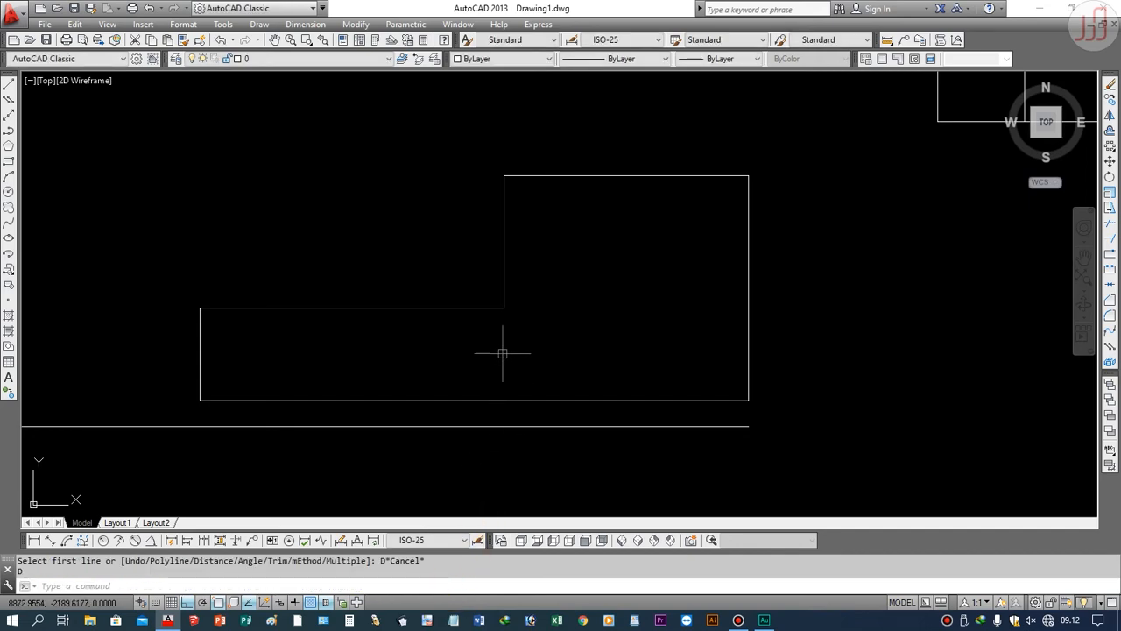
{"action": "key", "text": "Return"}
{"action": "left_click", "coordinate": [506, 231]}
{"action": "left_click", "coordinate": [531, 170]}
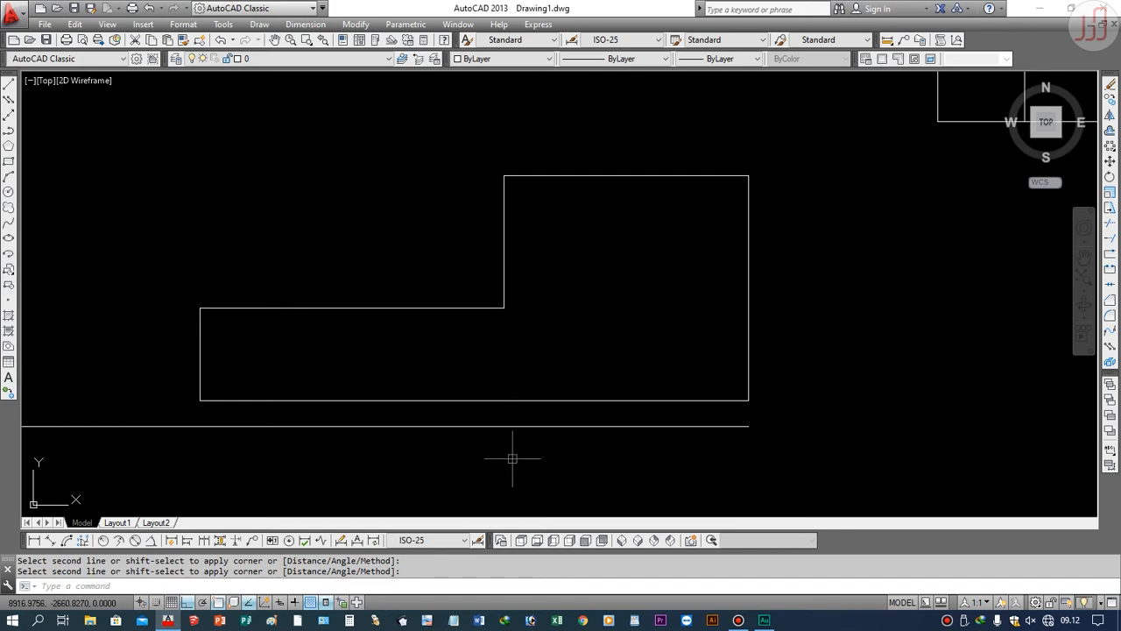
Step: Chamfer the upper-left corner of the raised part with distances picked in the drawing, about 122 and 124
{"action": "left_click", "coordinate": [1110, 316]}
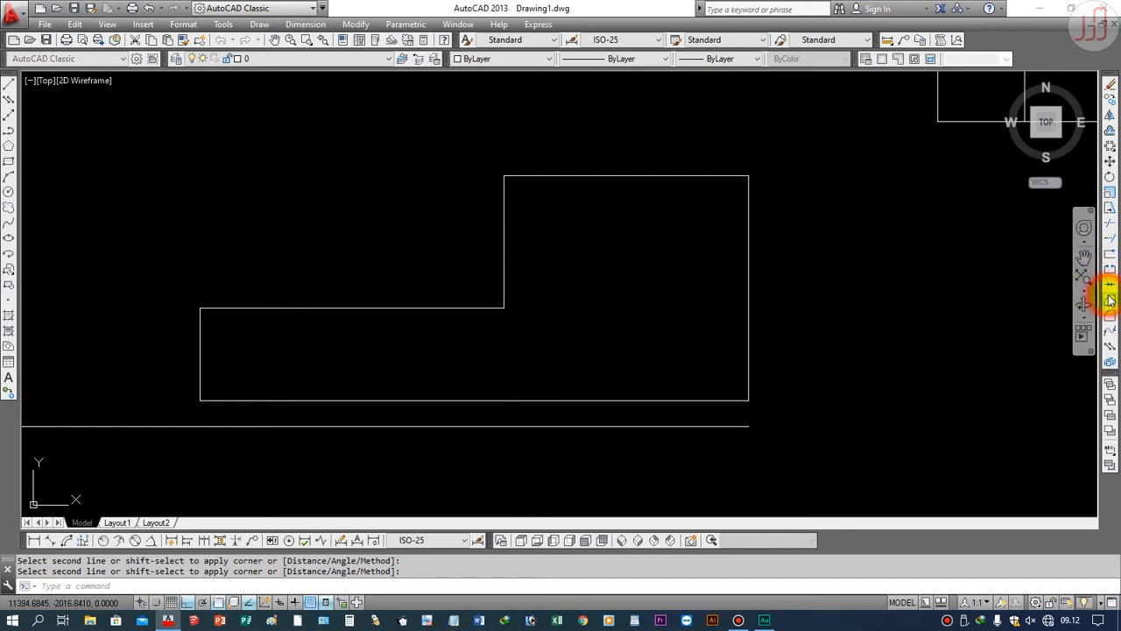
{"action": "left_click", "coordinate": [510, 594]}
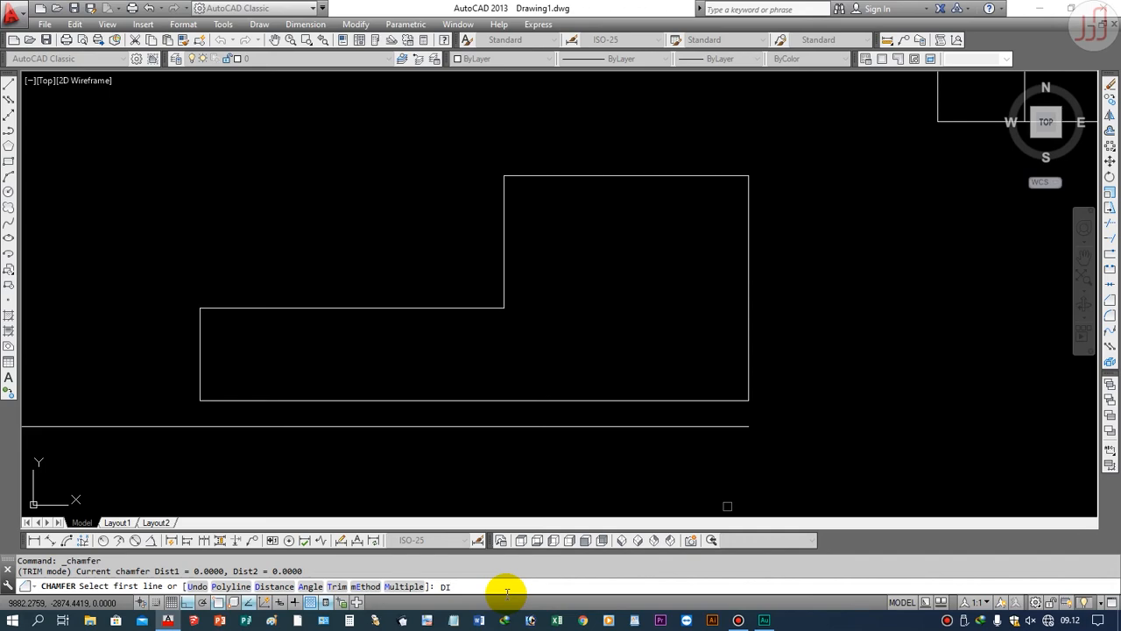
{"action": "key", "text": "Return"}
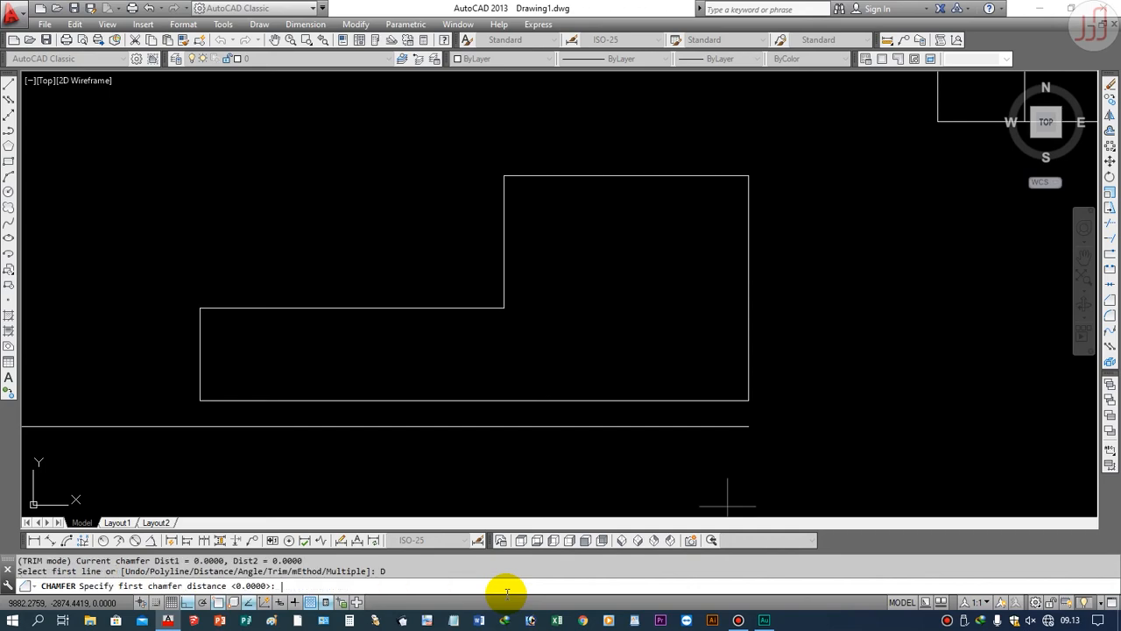
{"action": "left_click", "coordinate": [506, 175]}
{"action": "left_click", "coordinate": [508, 198]}
{"action": "left_click", "coordinate": [505, 176]}
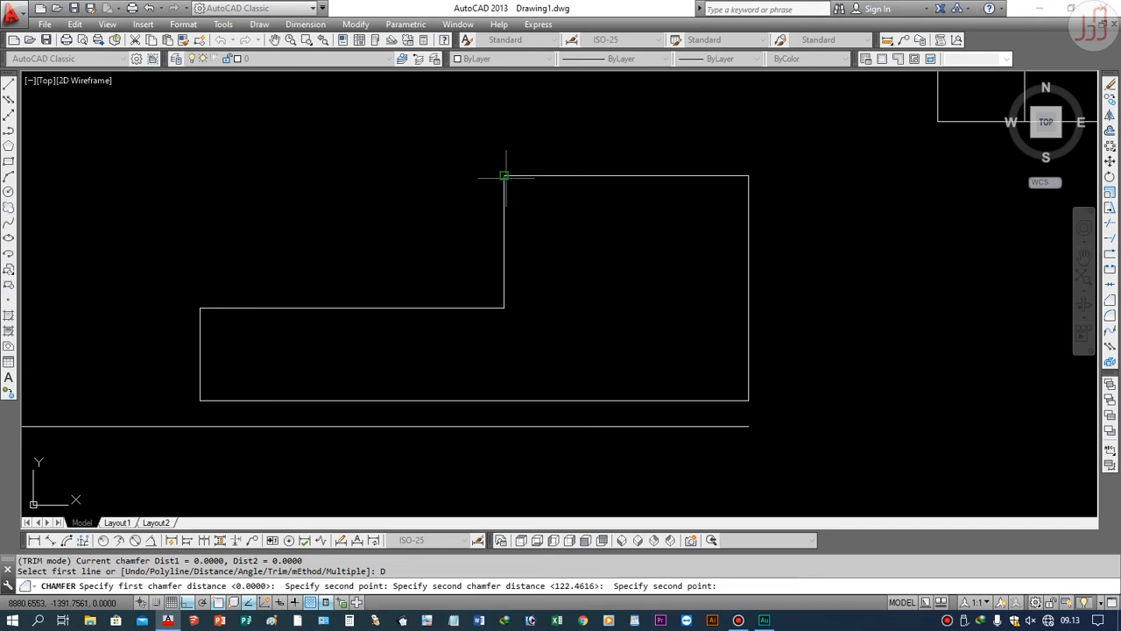
{"action": "left_click", "coordinate": [535, 182]}
{"action": "left_click", "coordinate": [548, 177]}
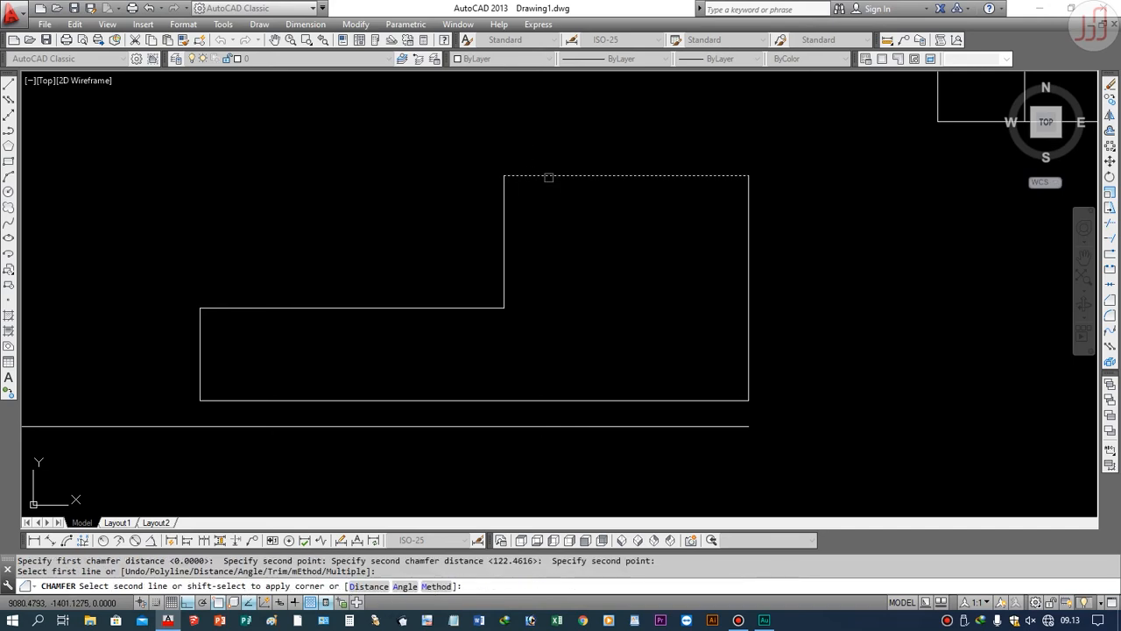
{"action": "left_click", "coordinate": [508, 214]}
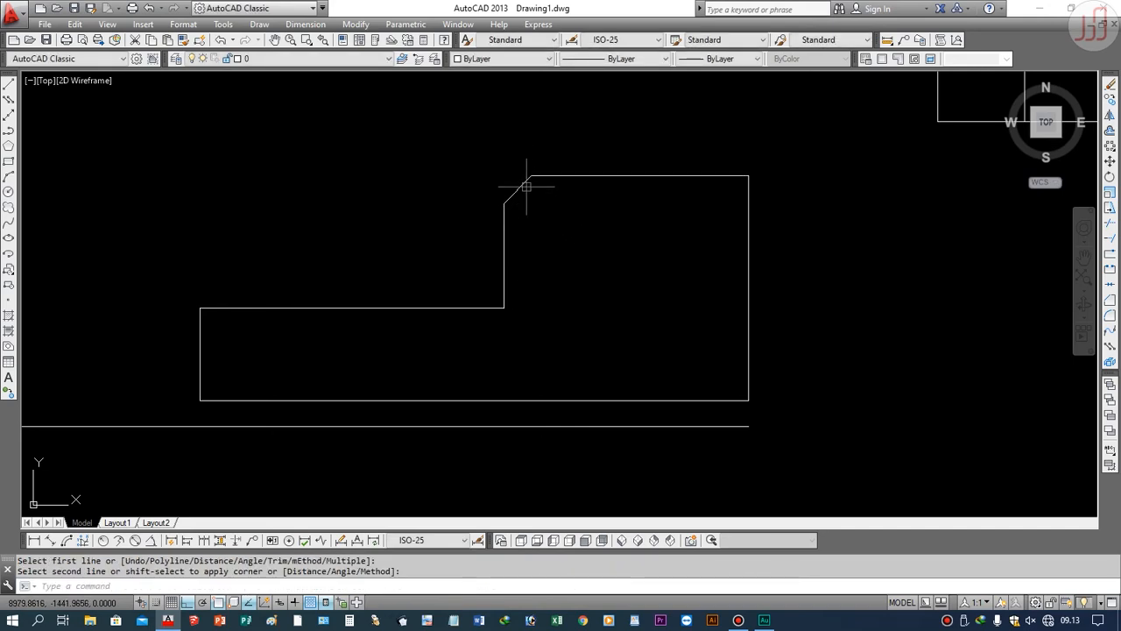
Step: Chamfer the upper-right corner of the raised part with a first distance of 50 and a second distance picked along the right edge
{"action": "scroll", "coordinate": [525, 175], "scroll_direction": "up", "scroll_amount": 3}
{"action": "scroll", "coordinate": [571, 243], "scroll_direction": "down", "scroll_amount": 3}
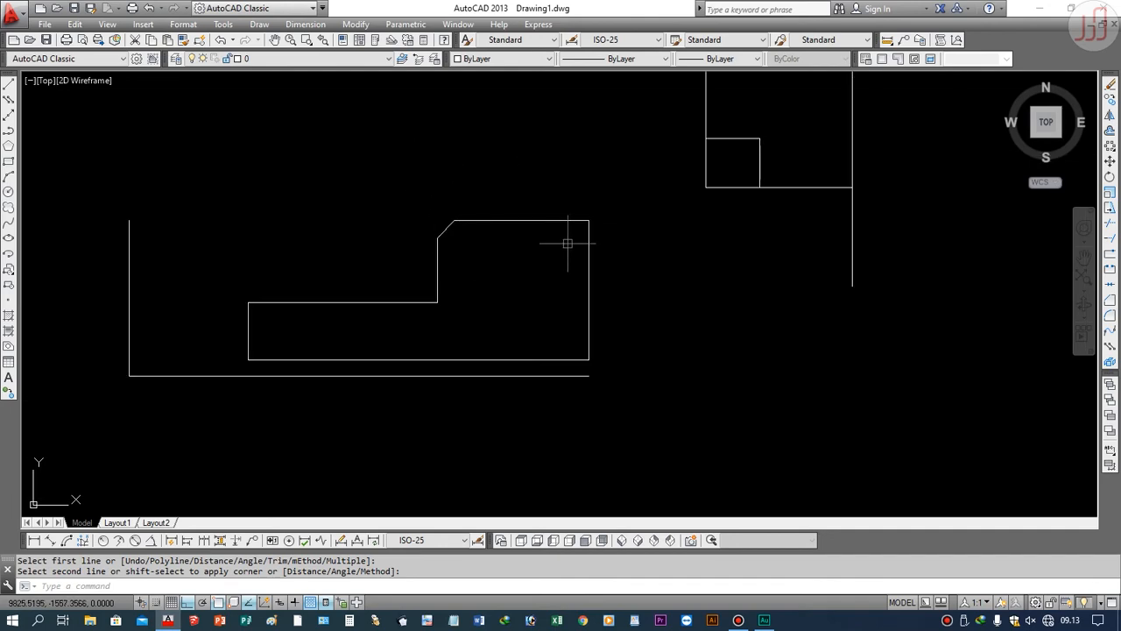
{"action": "scroll", "coordinate": [561, 252], "scroll_direction": "up", "scroll_amount": 1}
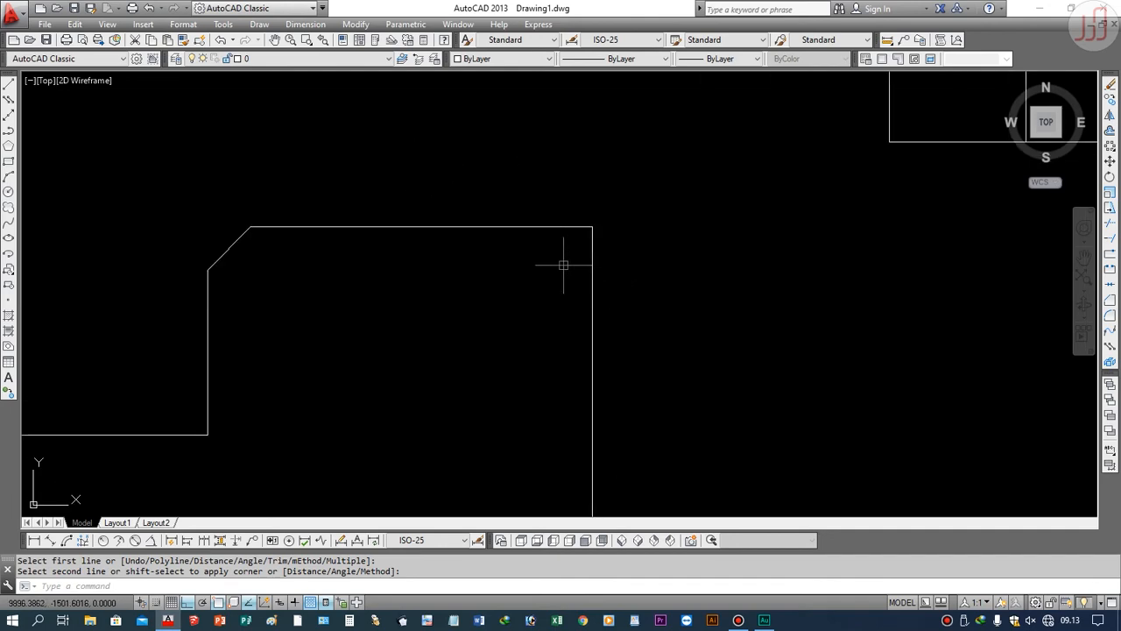
{"action": "key", "text": "Return"}
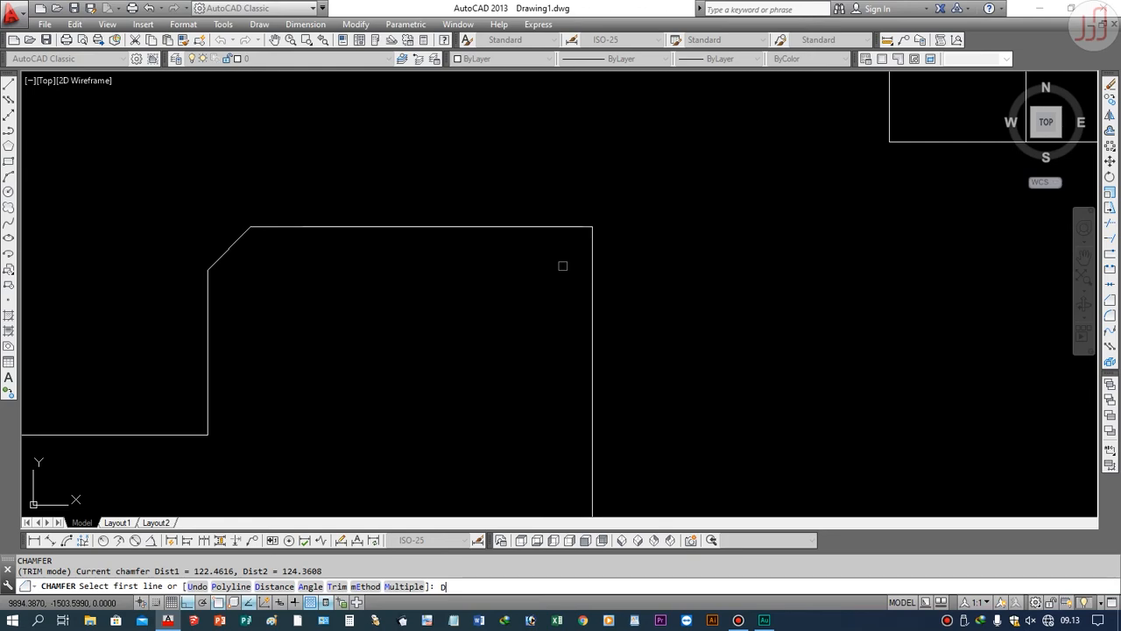
{"action": "key", "text": "Return"}
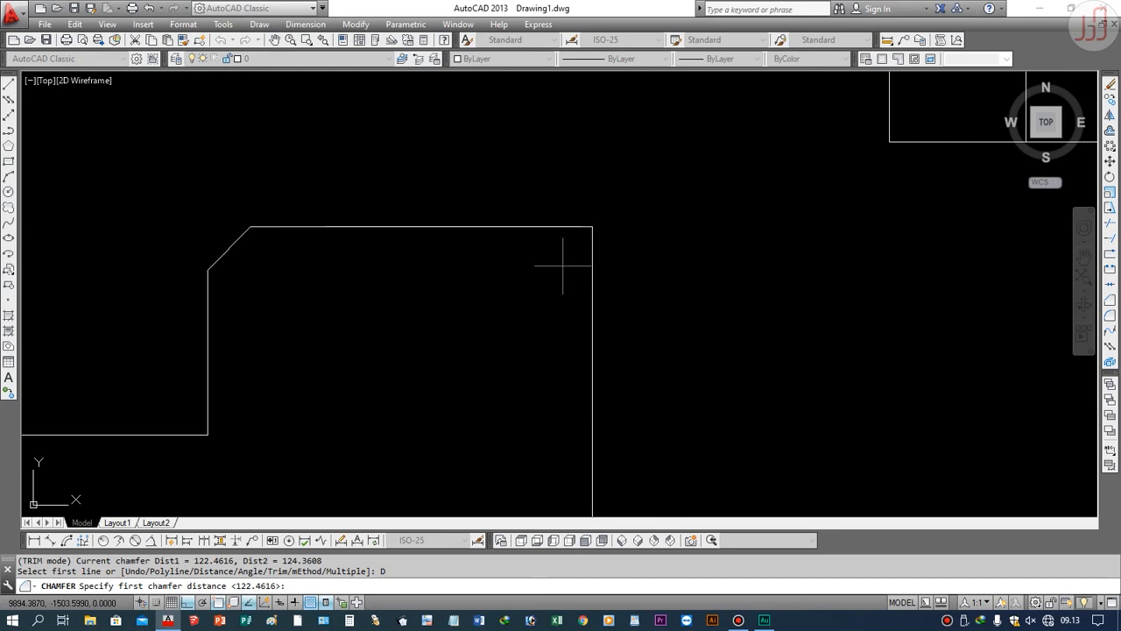
{"action": "type", "text": "50"}
{"action": "key", "text": "Return"}
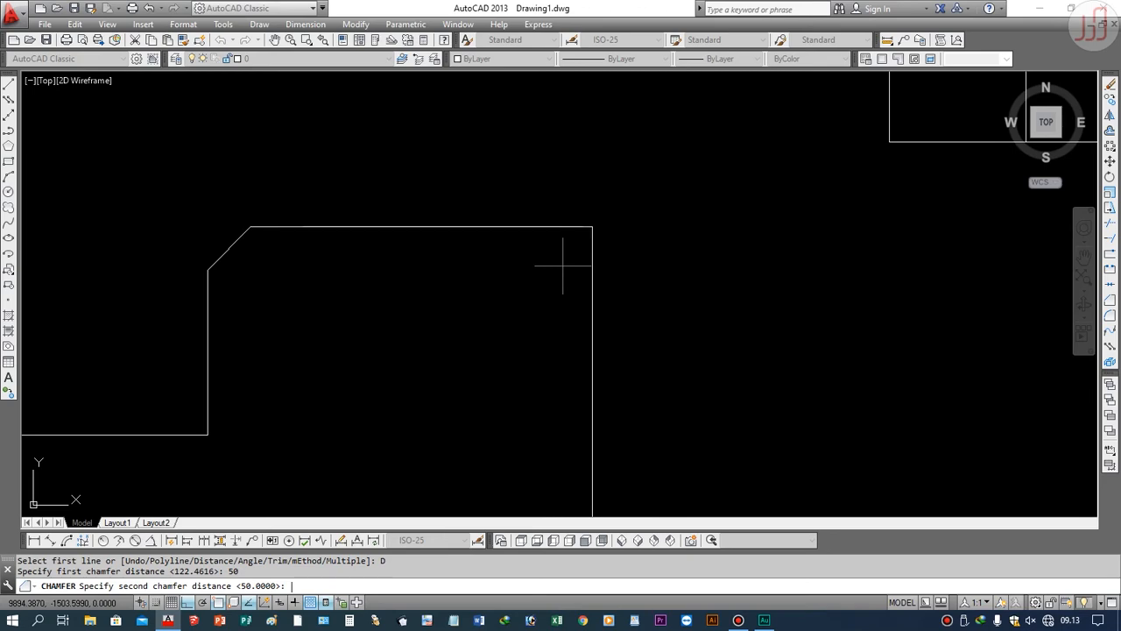
{"action": "left_click", "coordinate": [592, 226]}
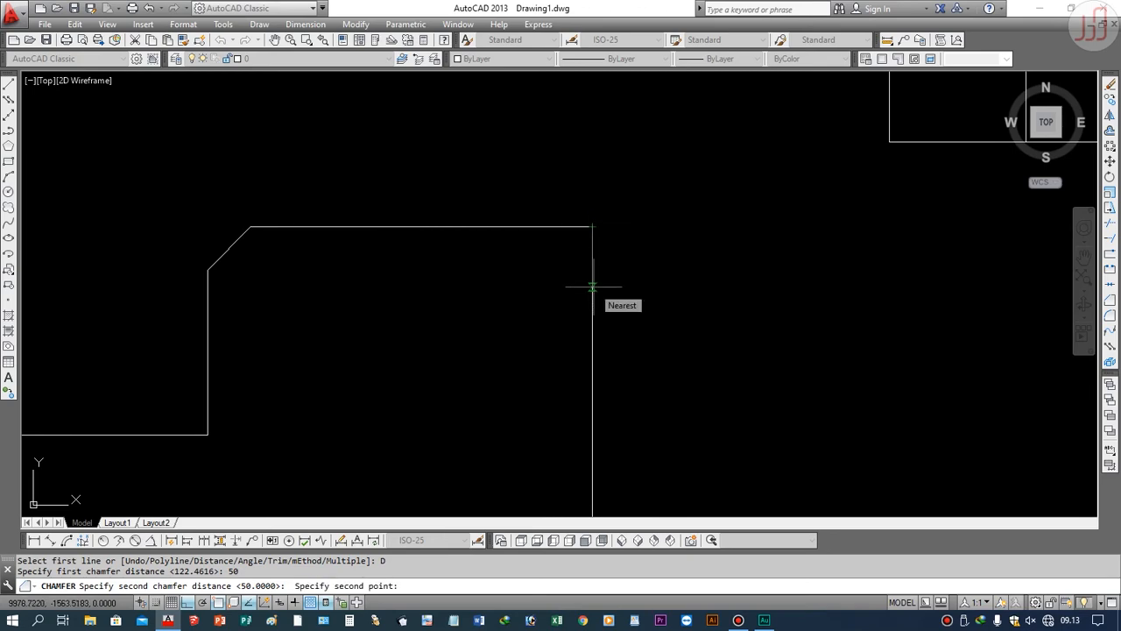
{"action": "left_click", "coordinate": [592, 337]}
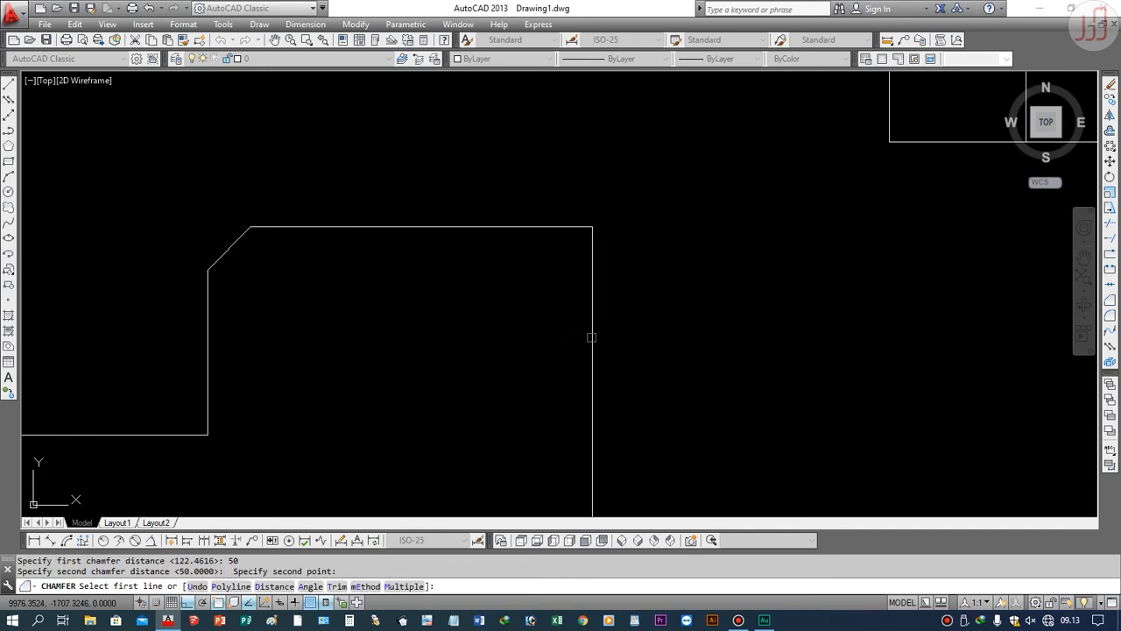
{"action": "left_click", "coordinate": [593, 368]}
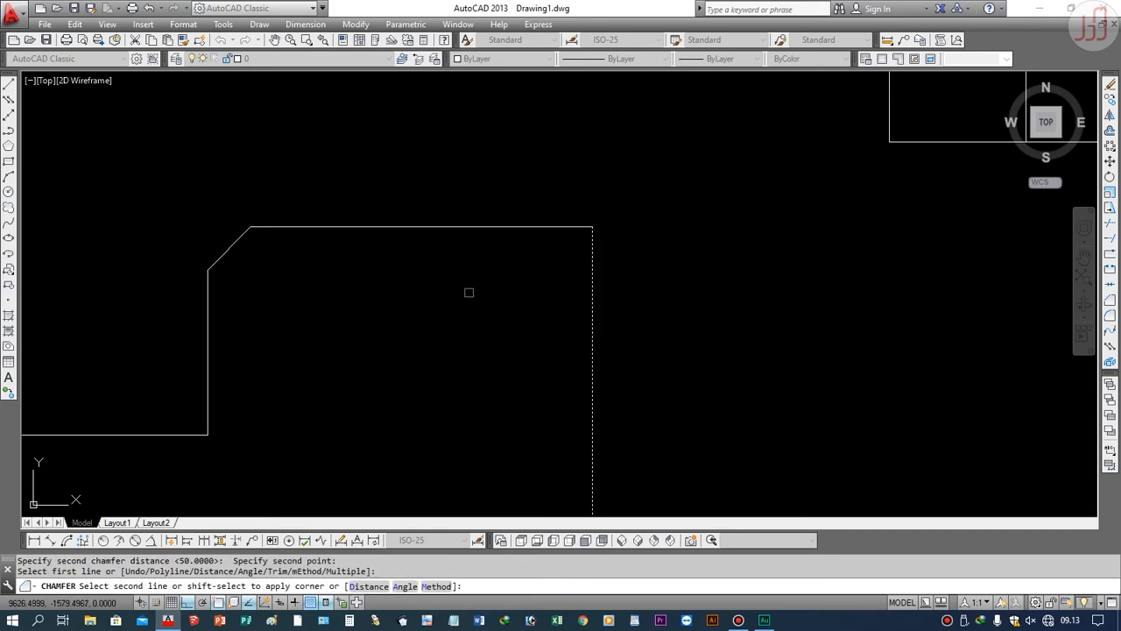
{"action": "left_click", "coordinate": [437, 234]}
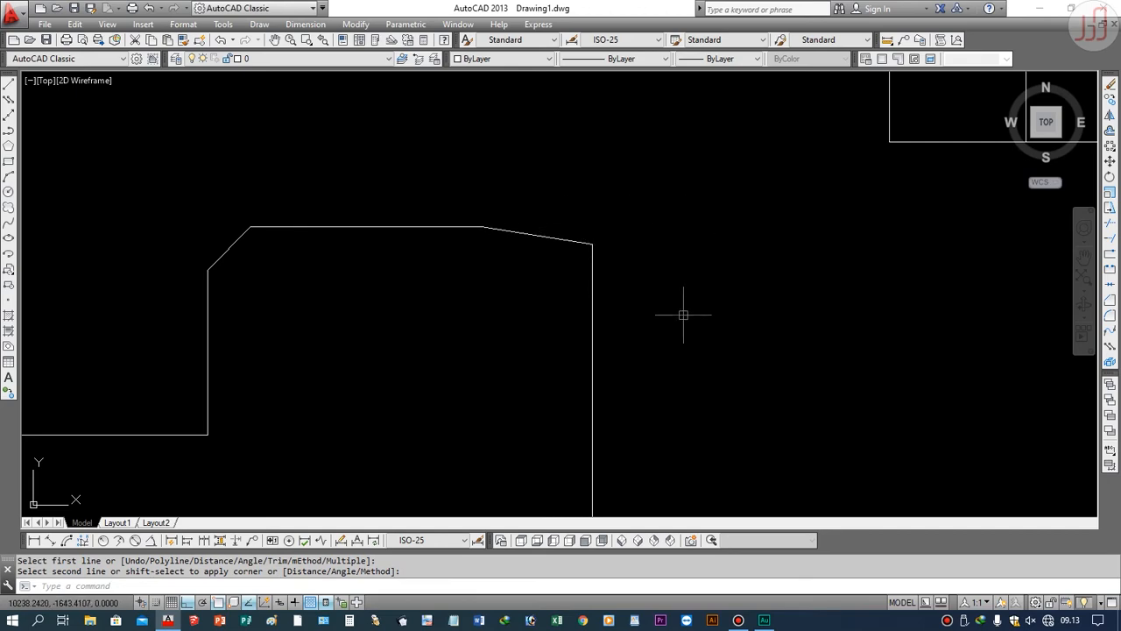
Step: Undo the chamfers on both upper corners of the raised part
{"action": "type", "text": "u"}
{"action": "key", "text": "Return"}
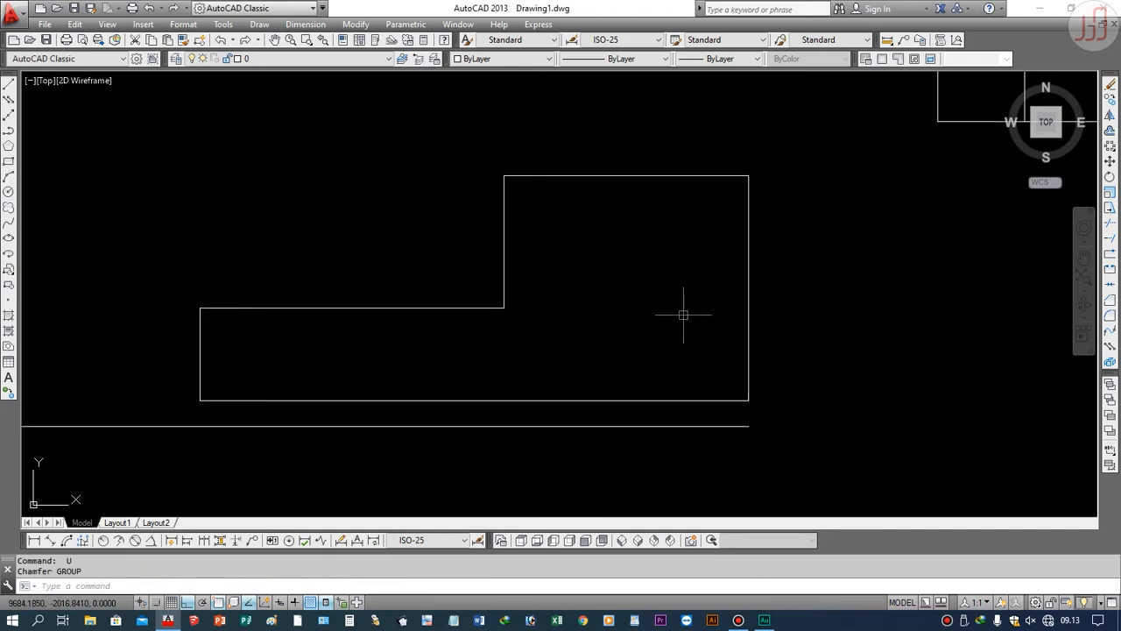
Step: Chamfer the raised part's upper-right corner with distances of 100 on the right edge and 200 on the top edge
{"action": "left_click", "coordinate": [1110, 304]}
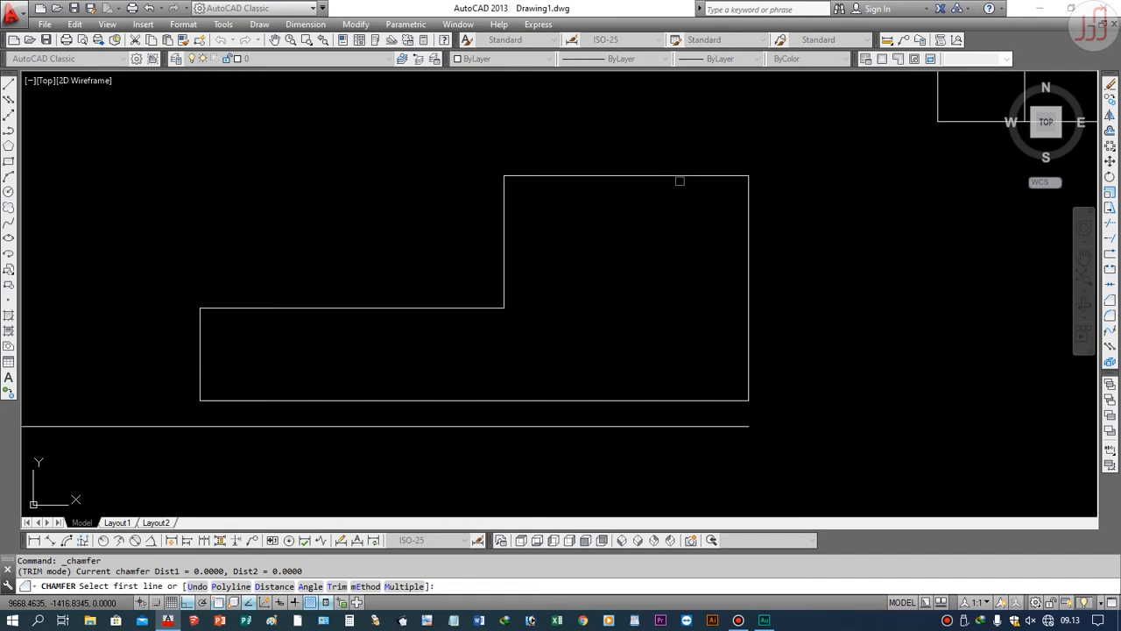
{"action": "type", "text": "D"}
{"action": "key", "text": "Return"}
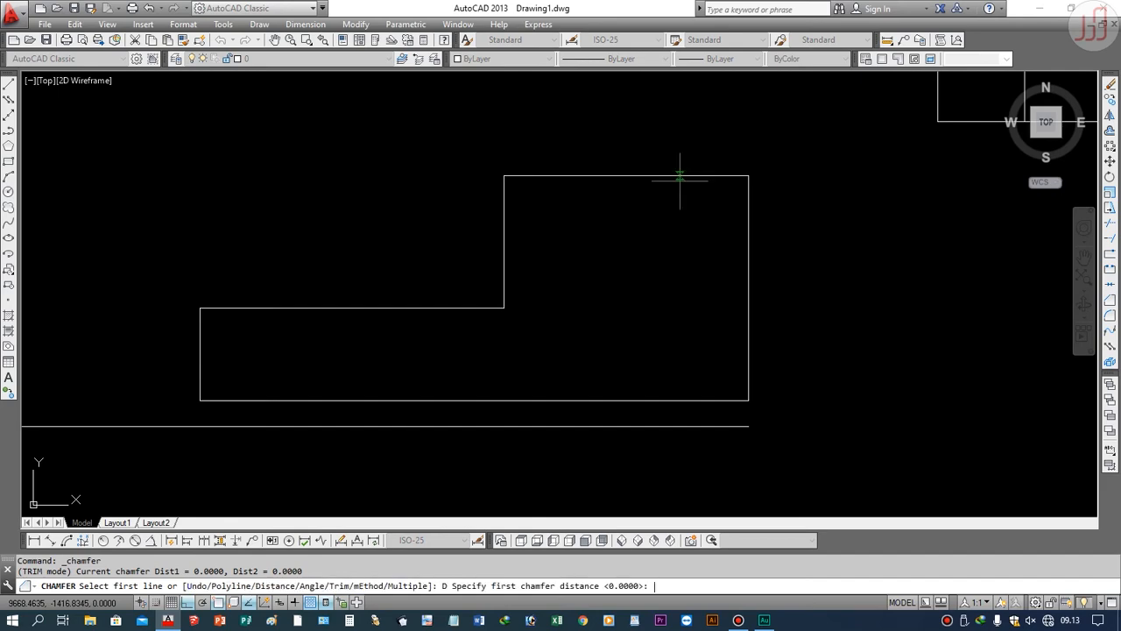
{"action": "left_click", "coordinate": [748, 175]}
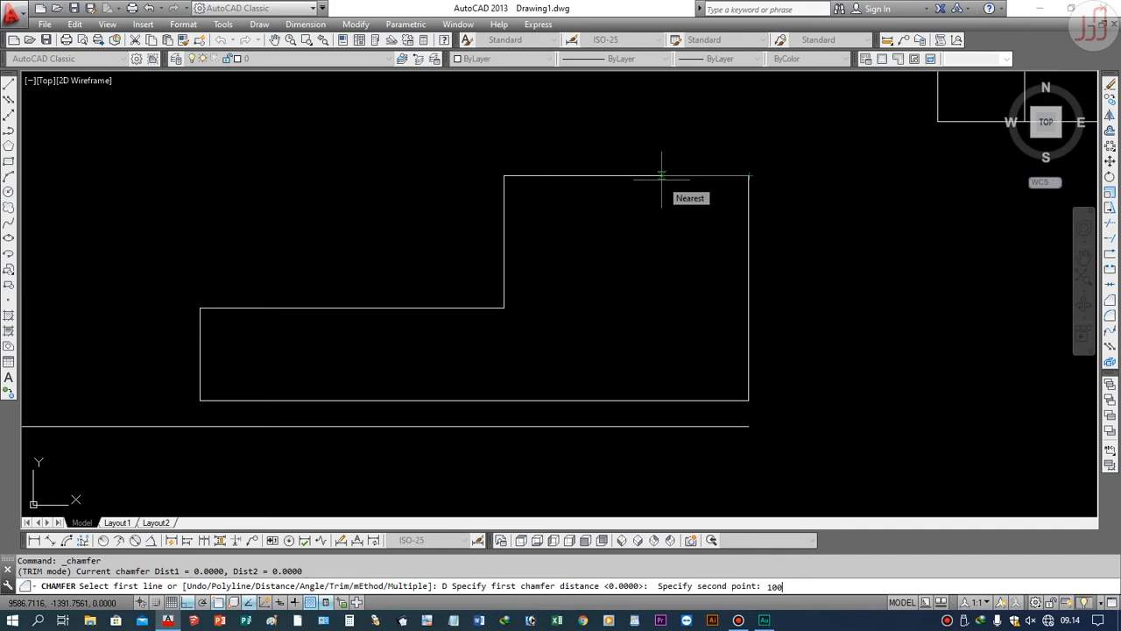
{"action": "key", "text": "Return"}
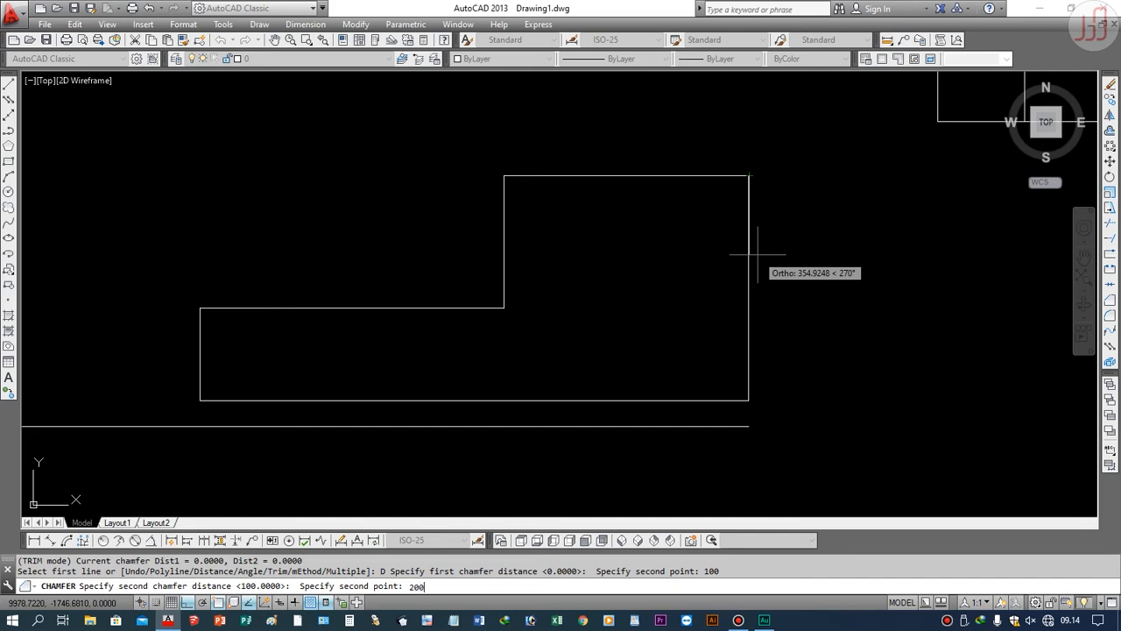
{"action": "key", "text": "Return"}
{"action": "left_click", "coordinate": [748, 305]}
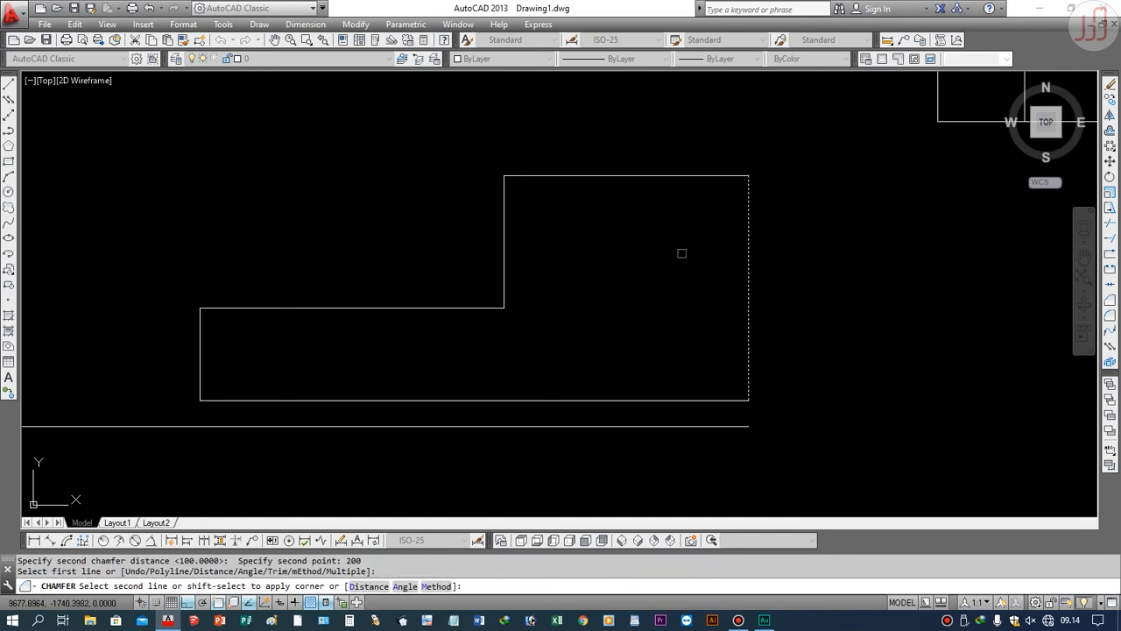
{"action": "left_click", "coordinate": [609, 178]}
{"action": "scroll", "coordinate": [706, 170], "scroll_direction": "up", "scroll_amount": 4}
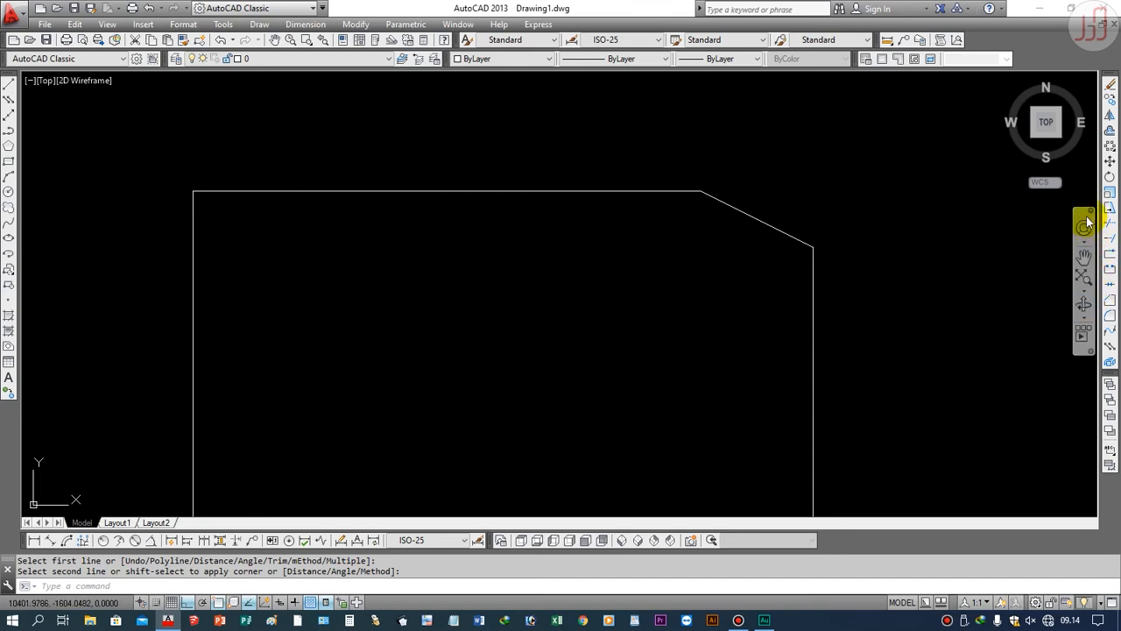
Step: Try a 100 by 200 chamfer on the raised part's upper-left corner, selecting the top edge first, and undo it
{"action": "left_click", "coordinate": [1110, 304]}
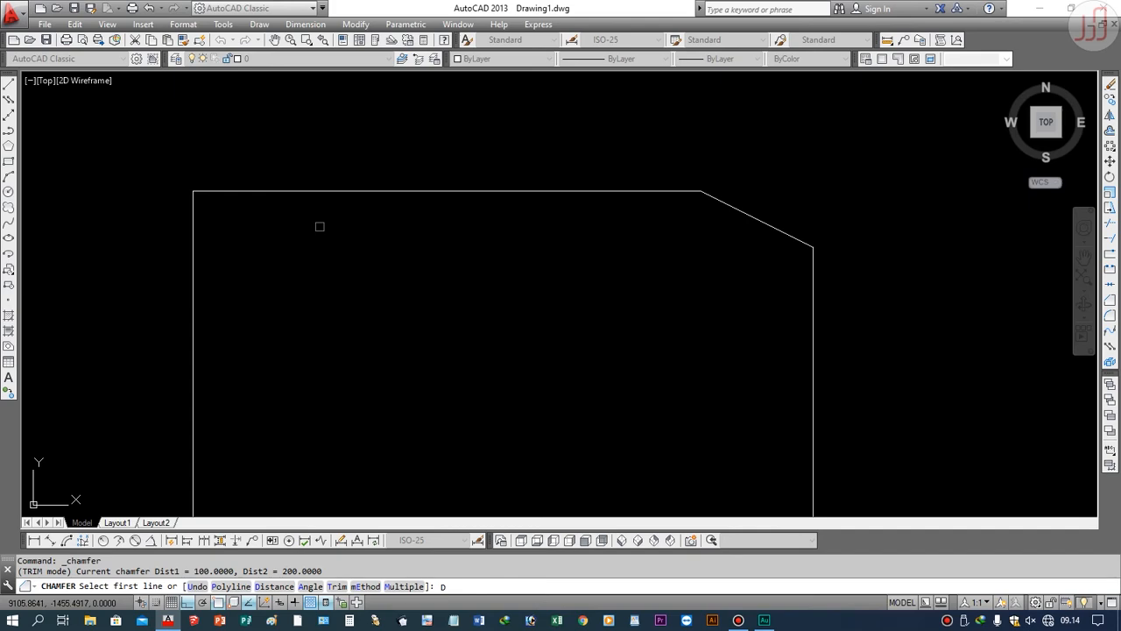
{"action": "key", "text": "Escape"}
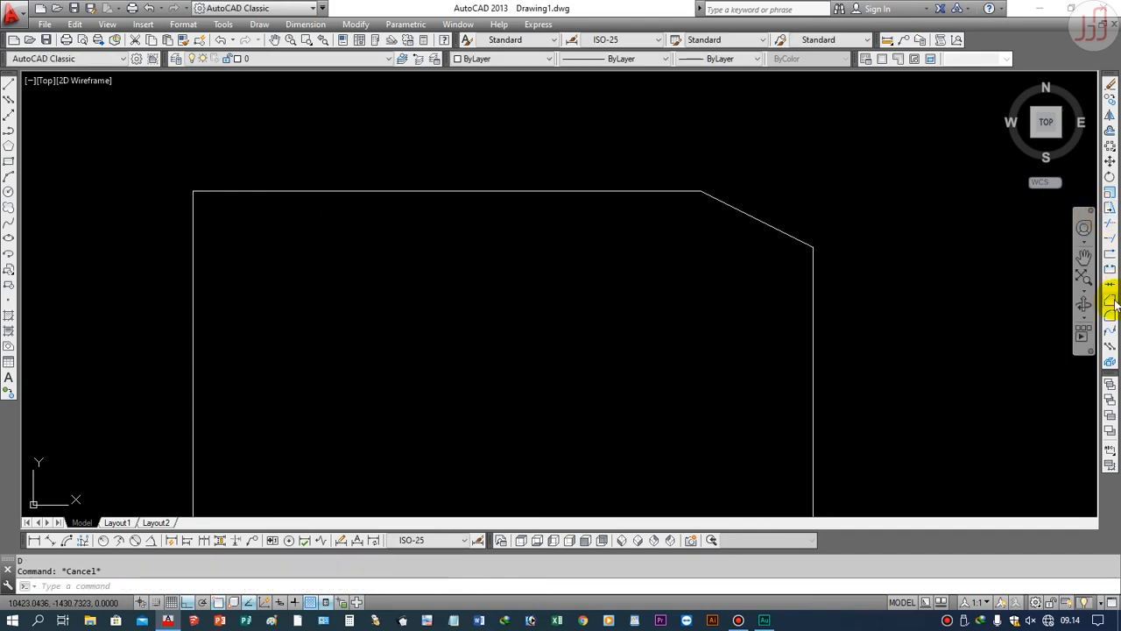
{"action": "left_click", "coordinate": [1111, 300]}
{"action": "left_click", "coordinate": [208, 190]}
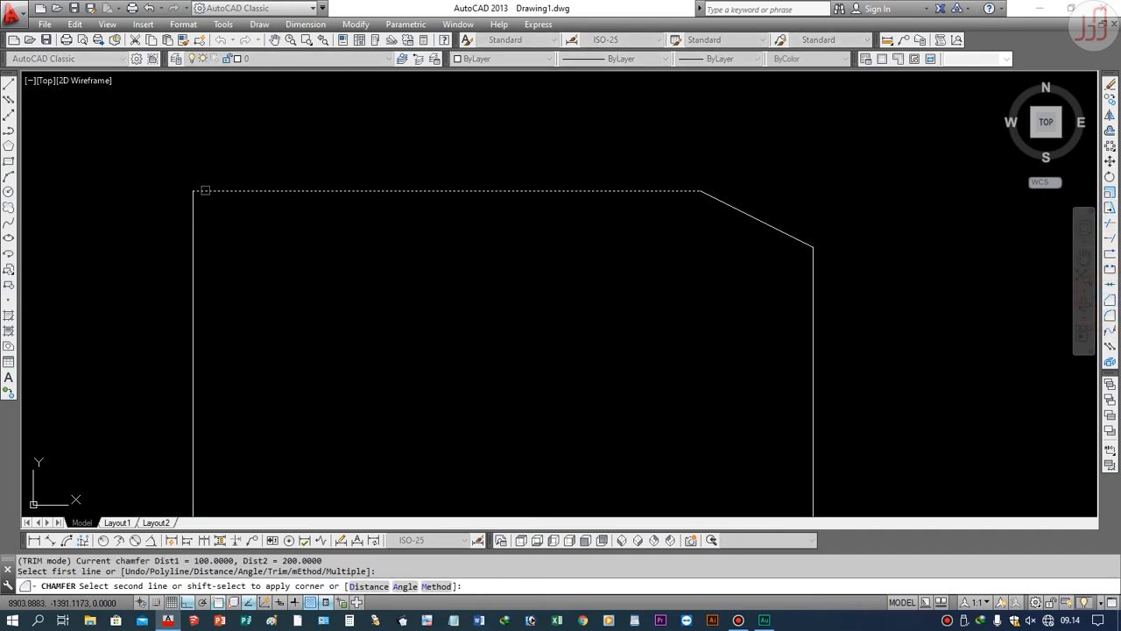
{"action": "left_click", "coordinate": [192, 216]}
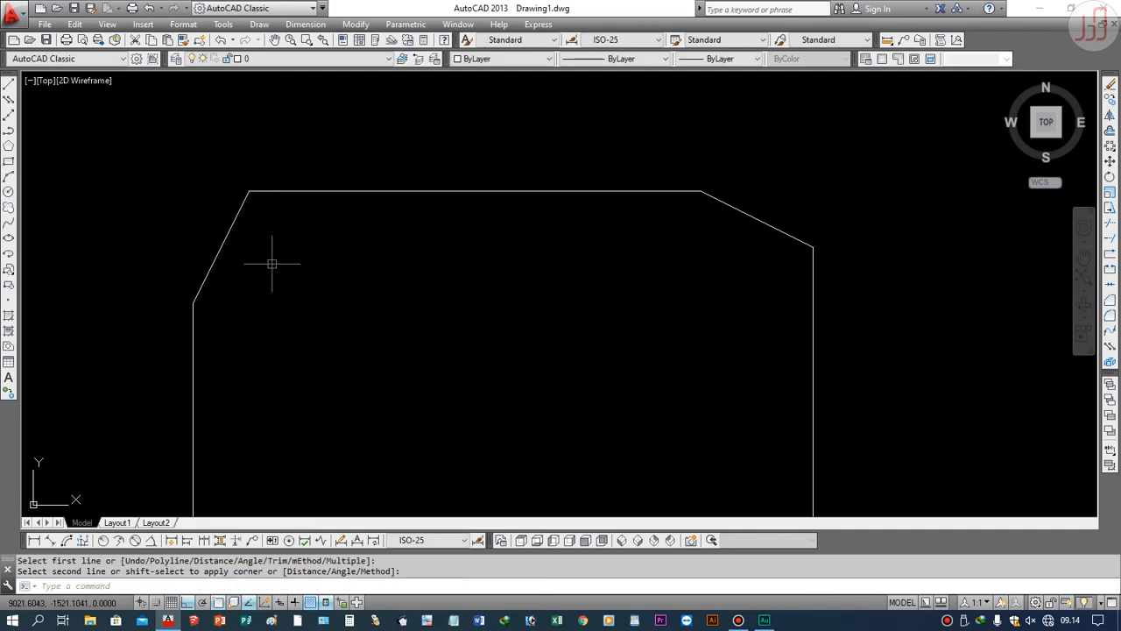
{"action": "key", "text": "Return"}
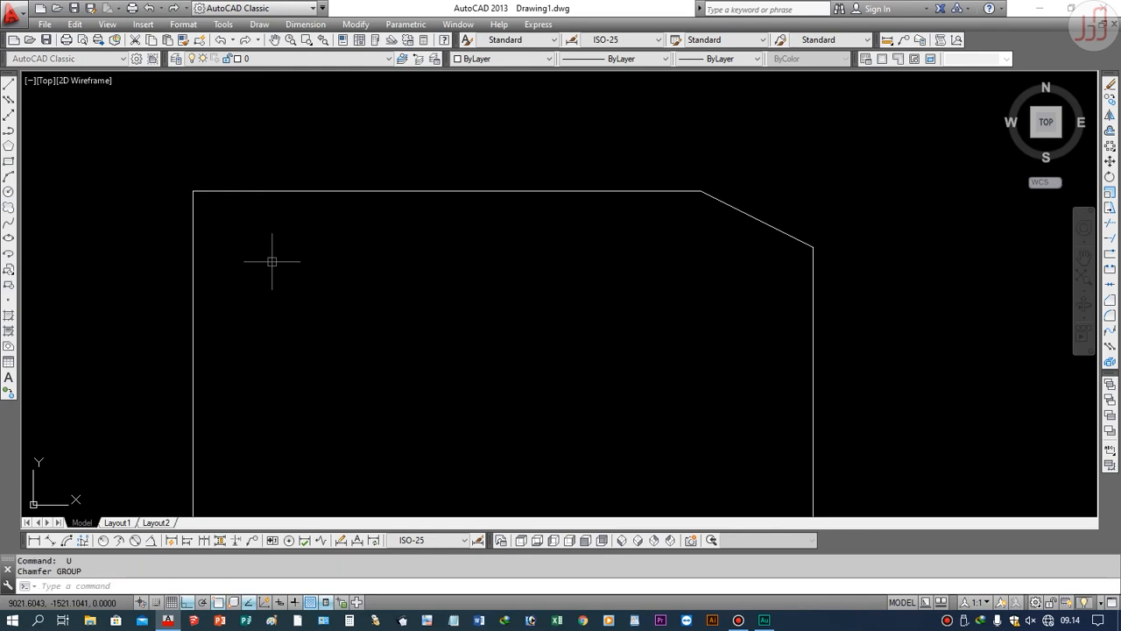
Step: Chamfer the raised part's upper-left corner with 100 on the vertical edge and 200 on the top edge
{"action": "left_click", "coordinate": [1110, 303]}
{"action": "left_click", "coordinate": [194, 215]}
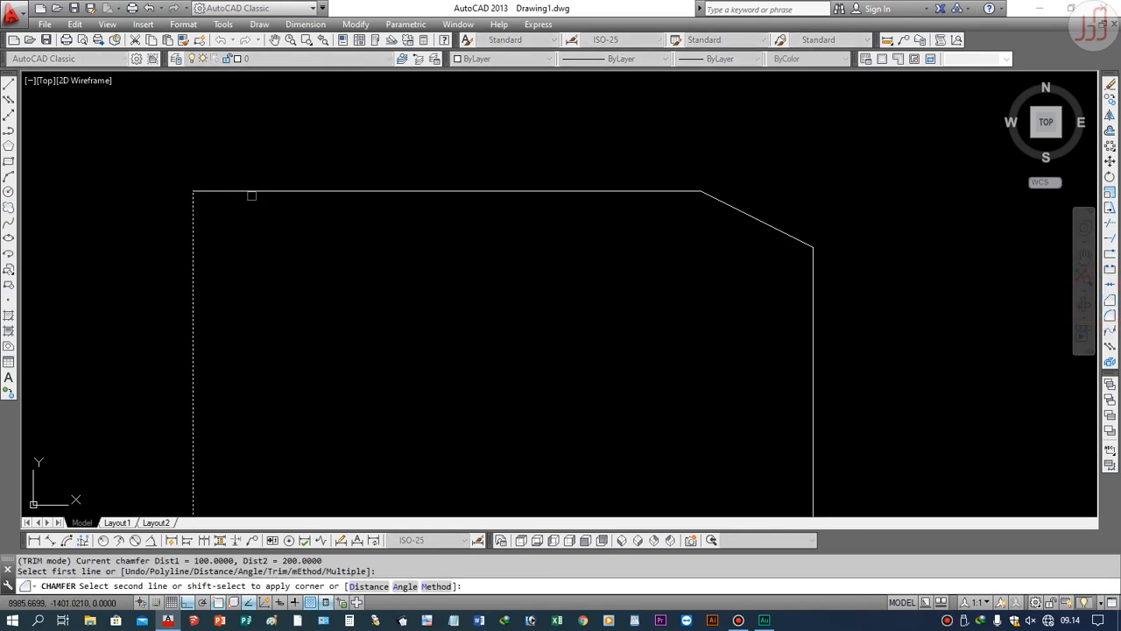
{"action": "left_click", "coordinate": [252, 192]}
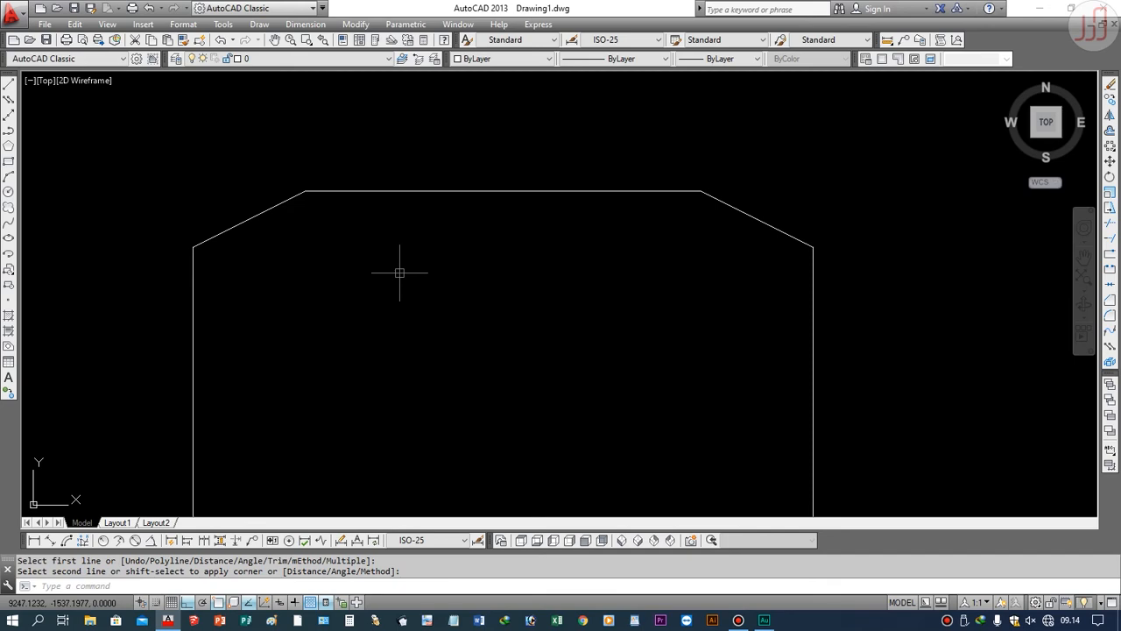
Step: Chamfer the inner corner of the step with 100 on the vertical edge and 200 on the horizontal edge
{"action": "scroll", "coordinate": [400, 272], "scroll_direction": "down", "scroll_amount": 4}
{"action": "scroll", "coordinate": [311, 342], "scroll_direction": "up", "scroll_amount": 2}
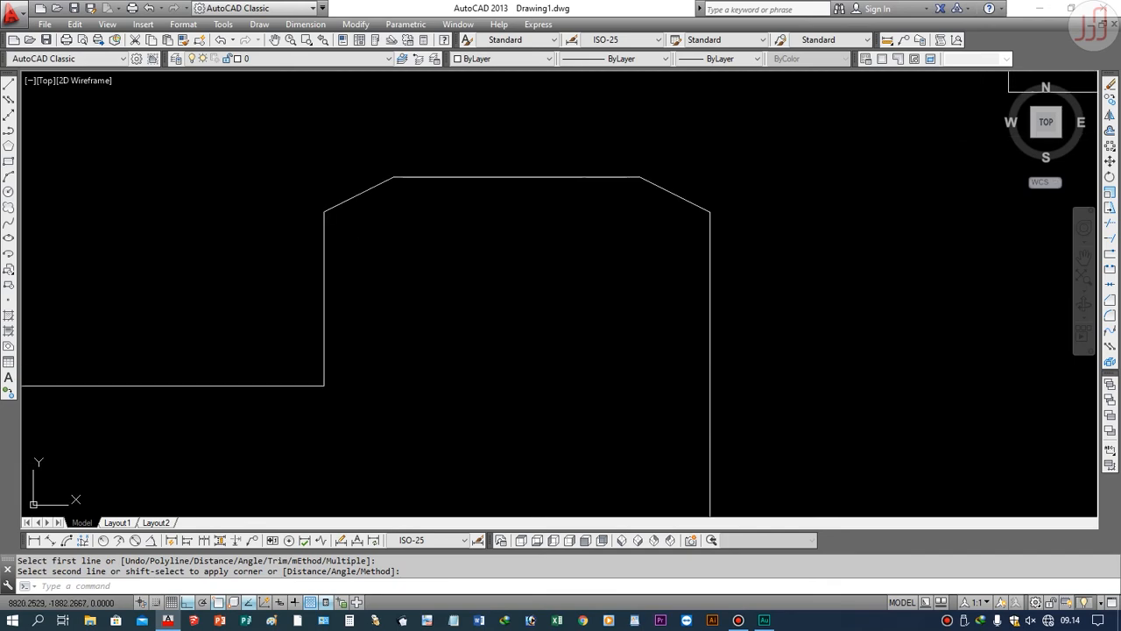
{"action": "scroll", "coordinate": [309, 343], "scroll_direction": "down", "scroll_amount": 2}
{"action": "scroll", "coordinate": [293, 381], "scroll_direction": "up", "scroll_amount": 4}
{"action": "scroll", "coordinate": [354, 362], "scroll_direction": "down", "scroll_amount": 2}
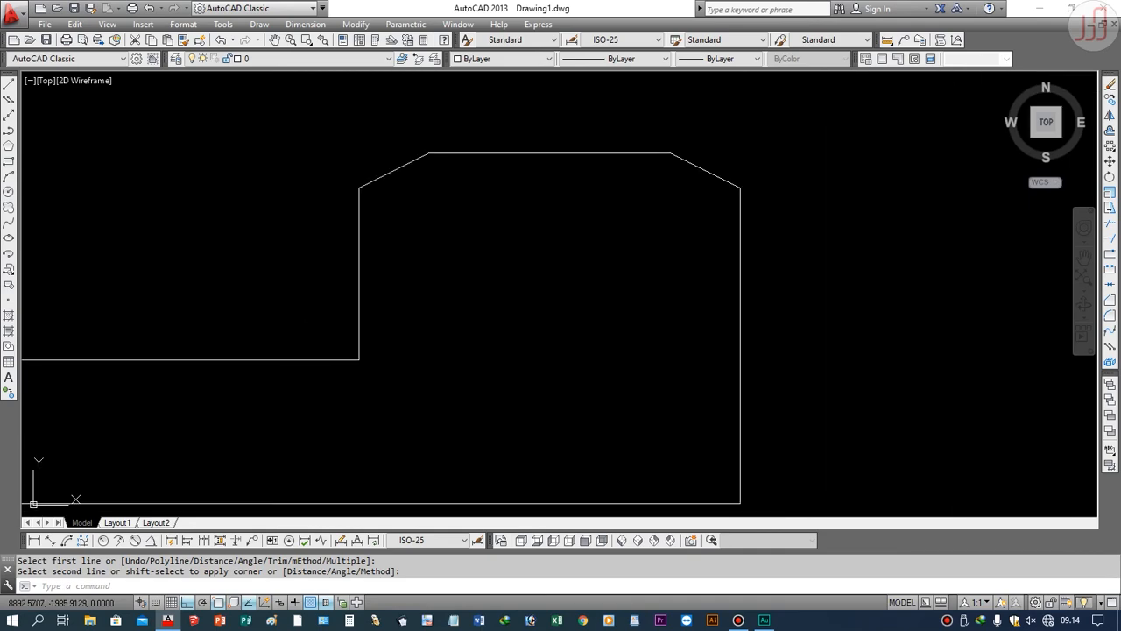
{"action": "left_click", "coordinate": [1110, 299]}
{"action": "left_click", "coordinate": [358, 347]}
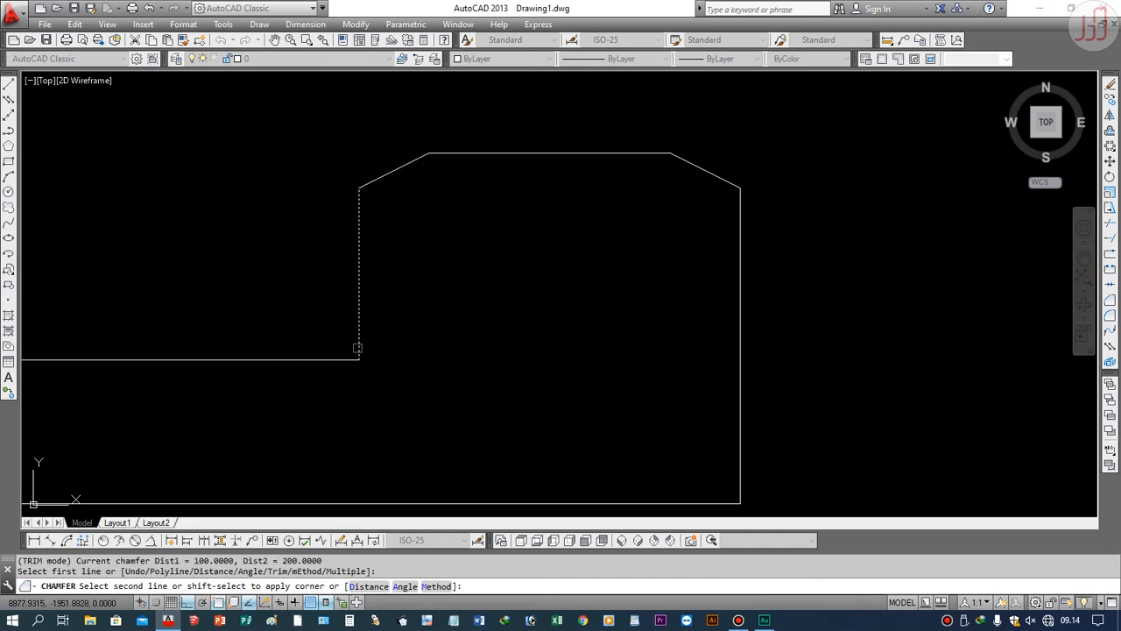
{"action": "left_click", "coordinate": [332, 359]}
Step: Chamfer the upper-left corner of the lower part with 100 on the short left edge and 200 on its top edge
{"action": "scroll", "coordinate": [473, 344], "scroll_direction": "down", "scroll_amount": 4}
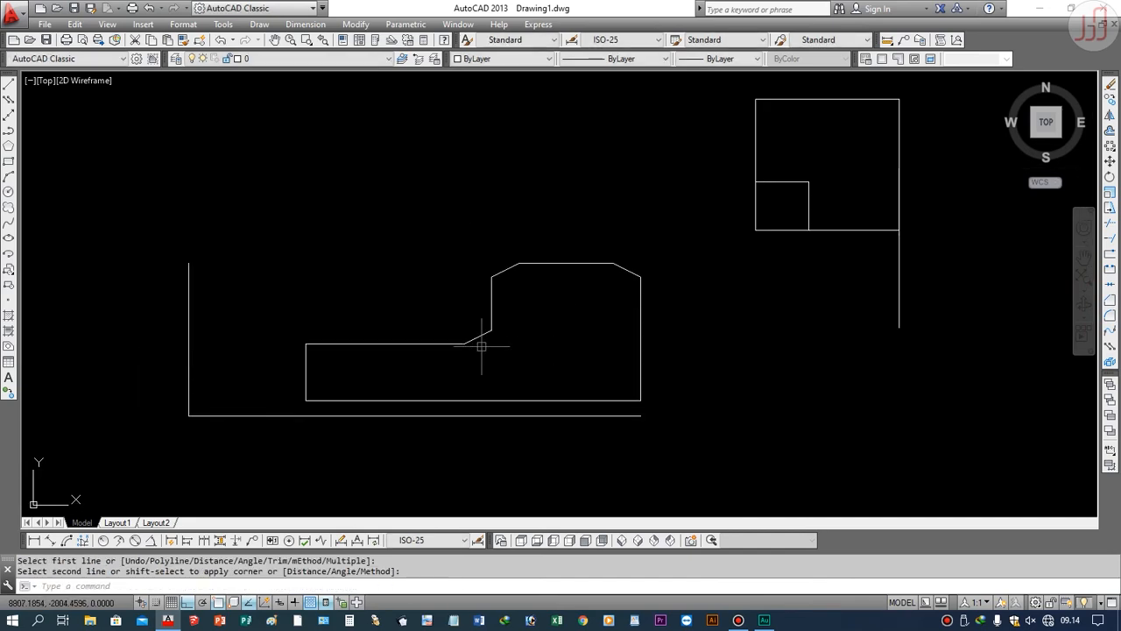
{"action": "key", "text": "Return"}
{"action": "left_click", "coordinate": [306, 353]}
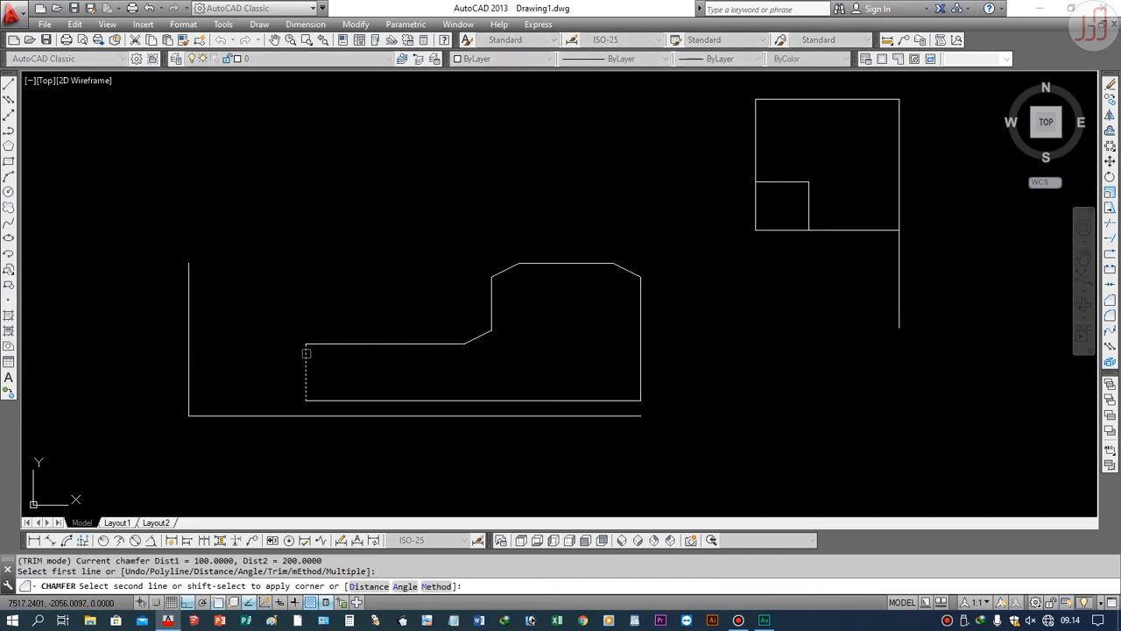
{"action": "left_click", "coordinate": [341, 347]}
Step: Chamfer the shape's lower-left corner with 100 on the short left edge and 200 on the bottom edge
{"action": "scroll", "coordinate": [400, 357], "scroll_direction": "up", "scroll_amount": 4}
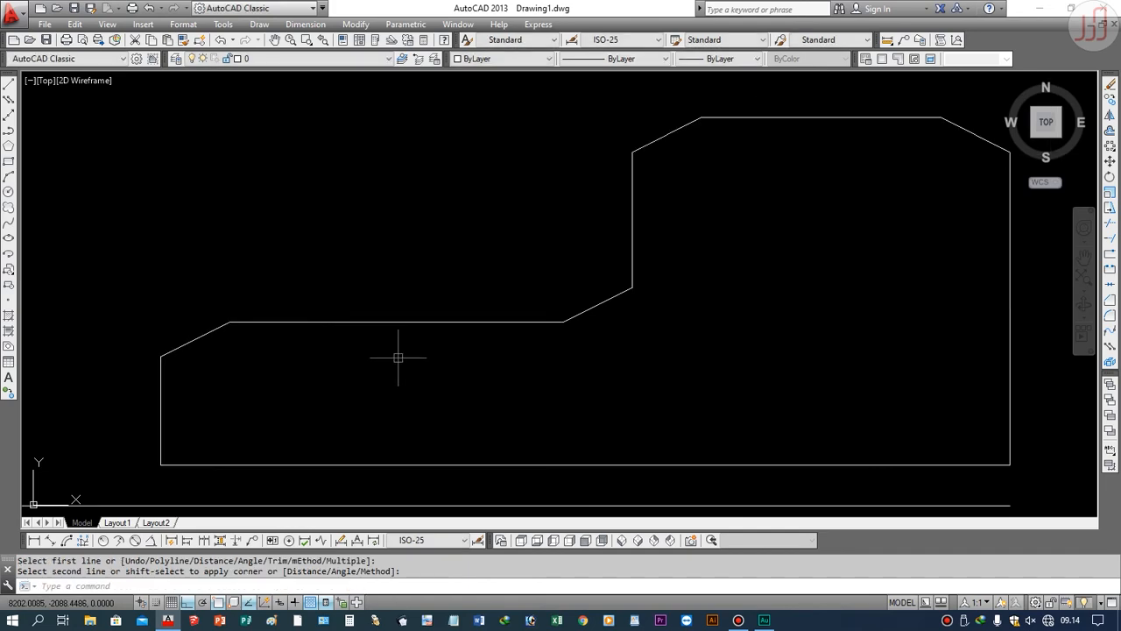
{"action": "key", "text": "Return"}
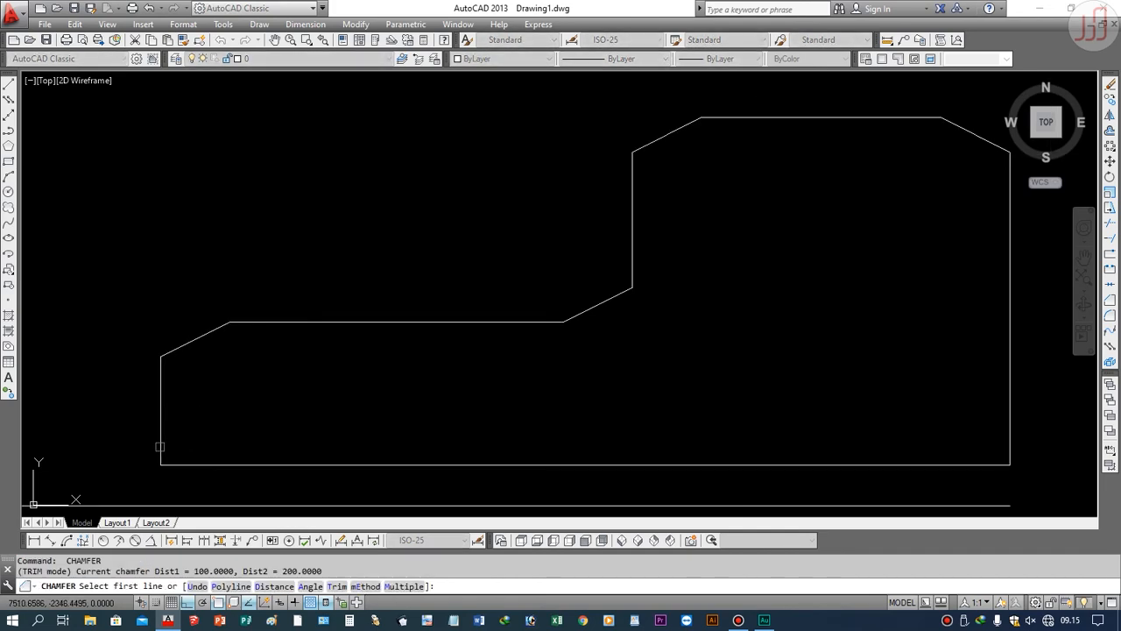
{"action": "left_click", "coordinate": [160, 447]}
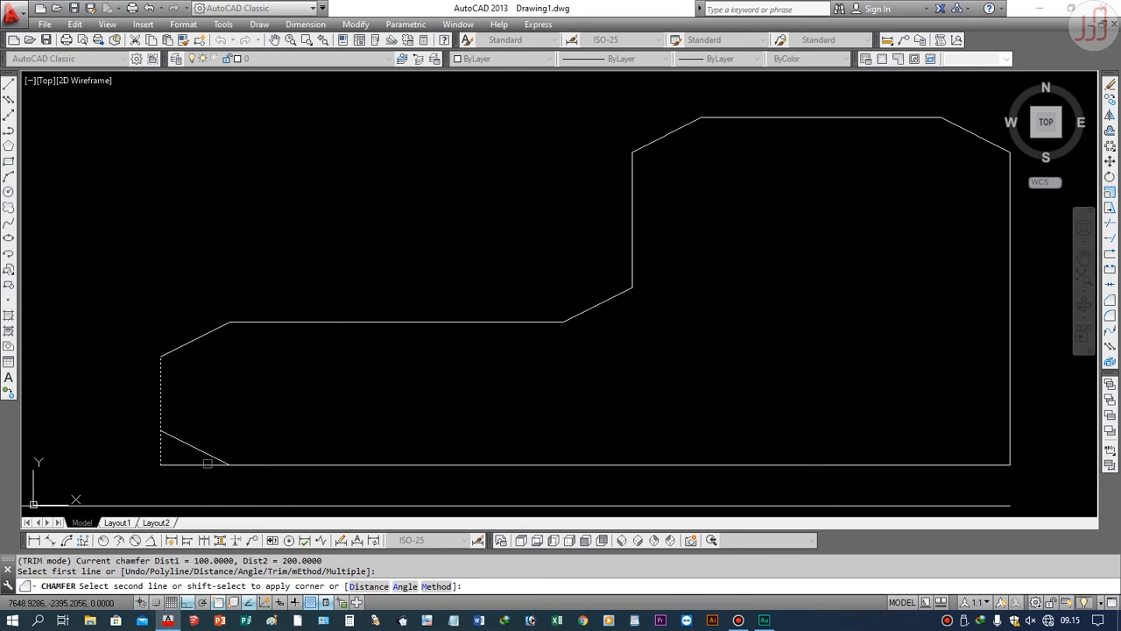
{"action": "left_click", "coordinate": [251, 467]}
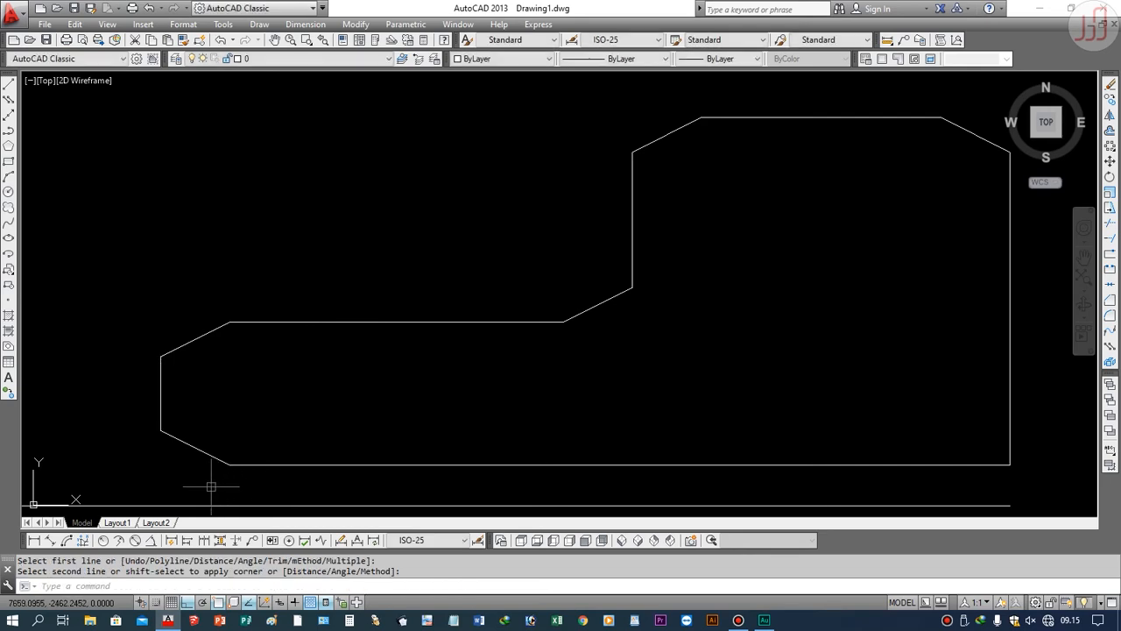
Step: Chamfer the shape's lower-right corner with 100 on the bottom edge and 200 on the right edge
{"action": "key", "text": "Return"}
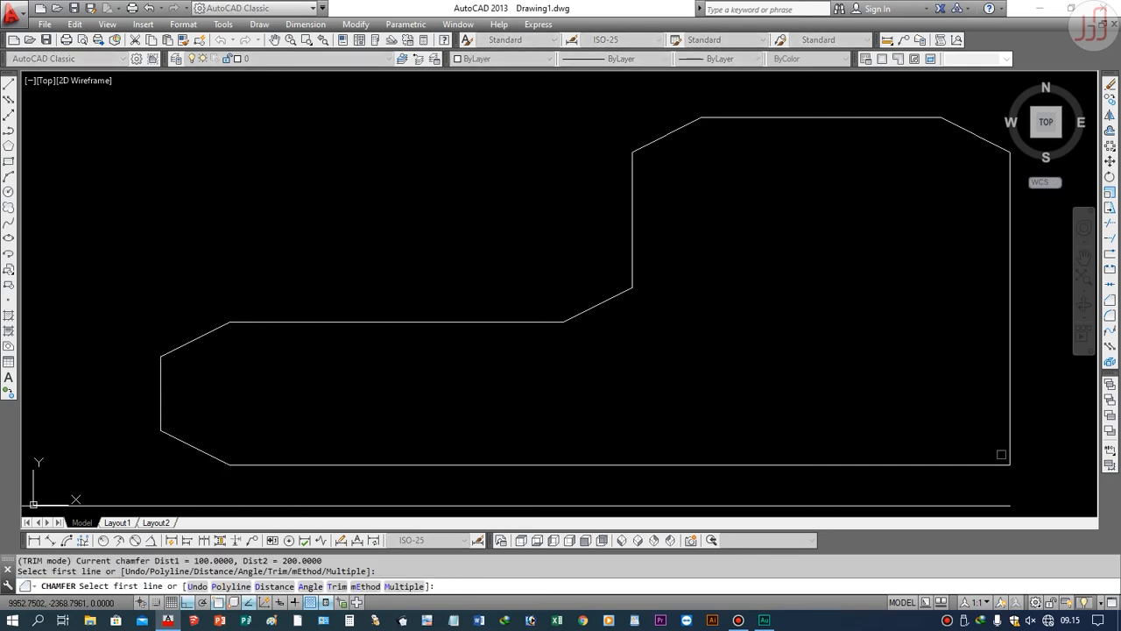
{"action": "left_click", "coordinate": [996, 464]}
{"action": "left_click", "coordinate": [1008, 388]}
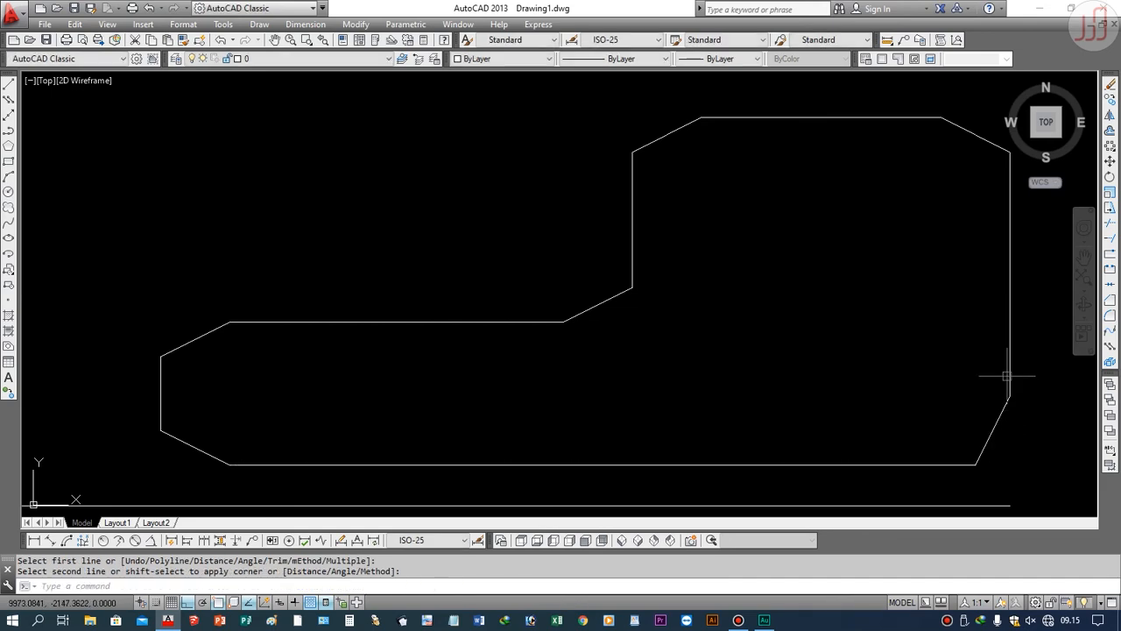
Step: Chamfer the step's vertical edge against the sloped inner chamfer, with 100 on the vertical edge and 200 on the slope
{"action": "key", "text": "Return"}
{"action": "left_click", "coordinate": [632, 261]}
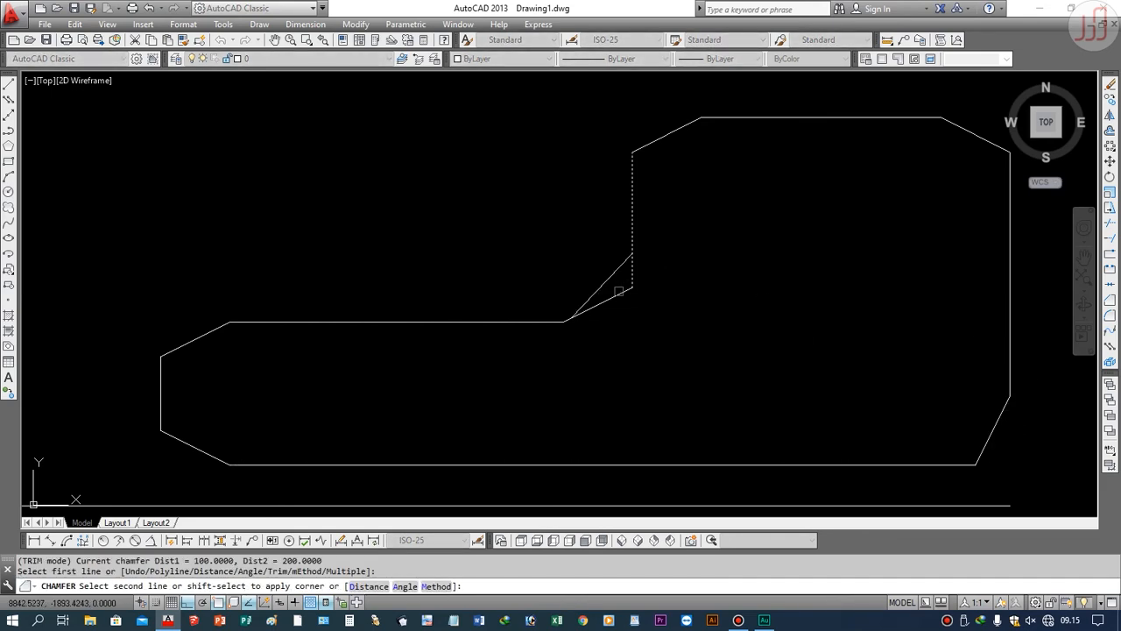
{"action": "left_click", "coordinate": [619, 290]}
Step: Chamfer the newly cut sloped edge against the vertical edge above it, with 100 on the slope and 200 on the vertical edge
{"action": "key", "text": "Return"}
{"action": "left_click", "coordinate": [623, 259]}
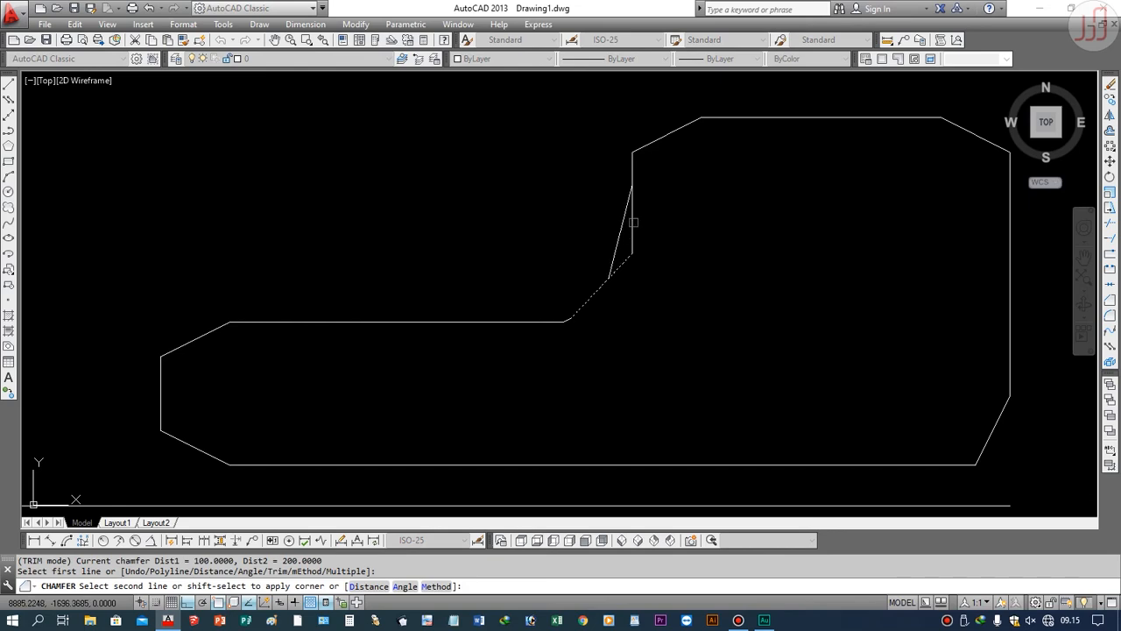
{"action": "left_click", "coordinate": [633, 221]}
Step: Check the remaining sloped line of the step and the whole chamfered outline by selecting them, leaving both unselected
{"action": "left_click", "coordinate": [586, 299]}
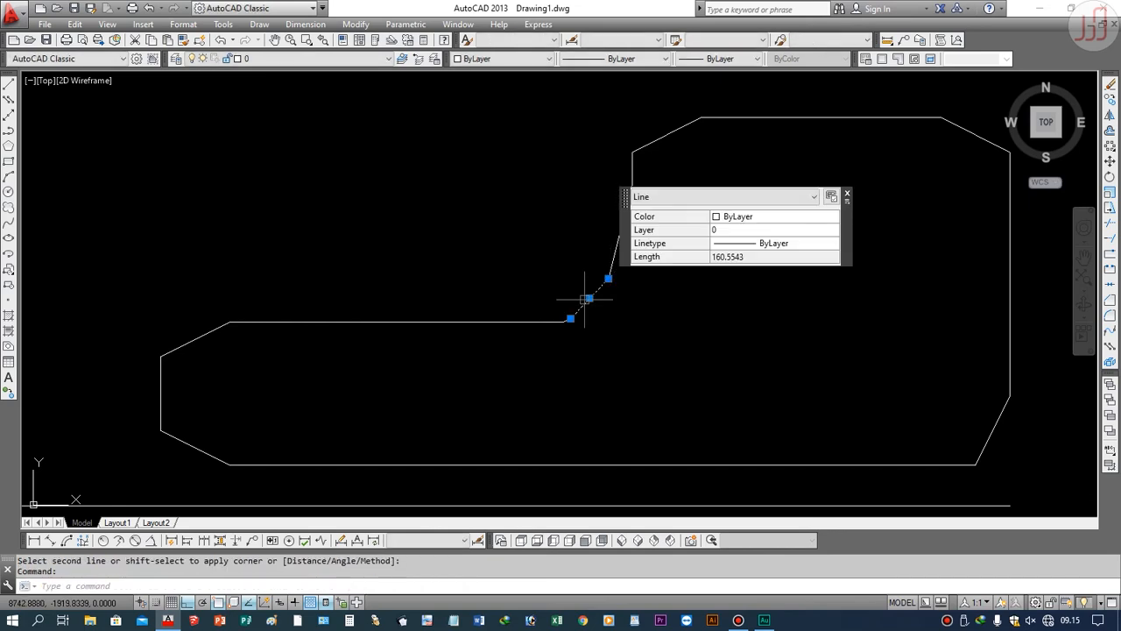
{"action": "key", "text": "Escape"}
{"action": "key", "text": "Escape"}
{"action": "scroll", "coordinate": [551, 293], "scroll_direction": "down", "scroll_amount": 8}
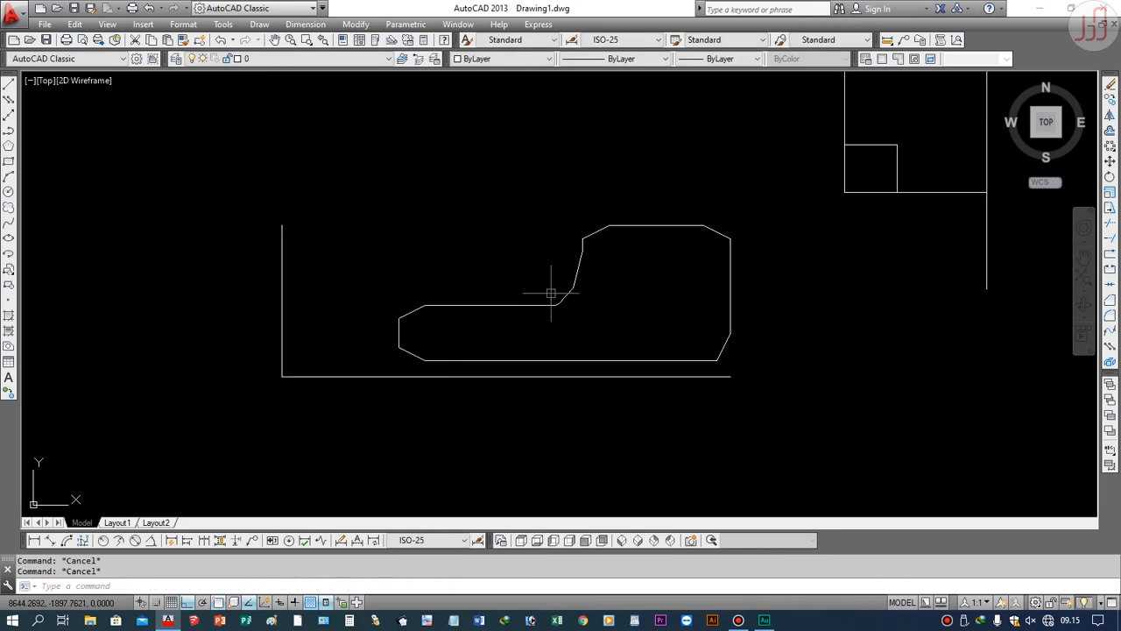
{"action": "scroll", "coordinate": [557, 300], "scroll_direction": "up", "scroll_amount": 4}
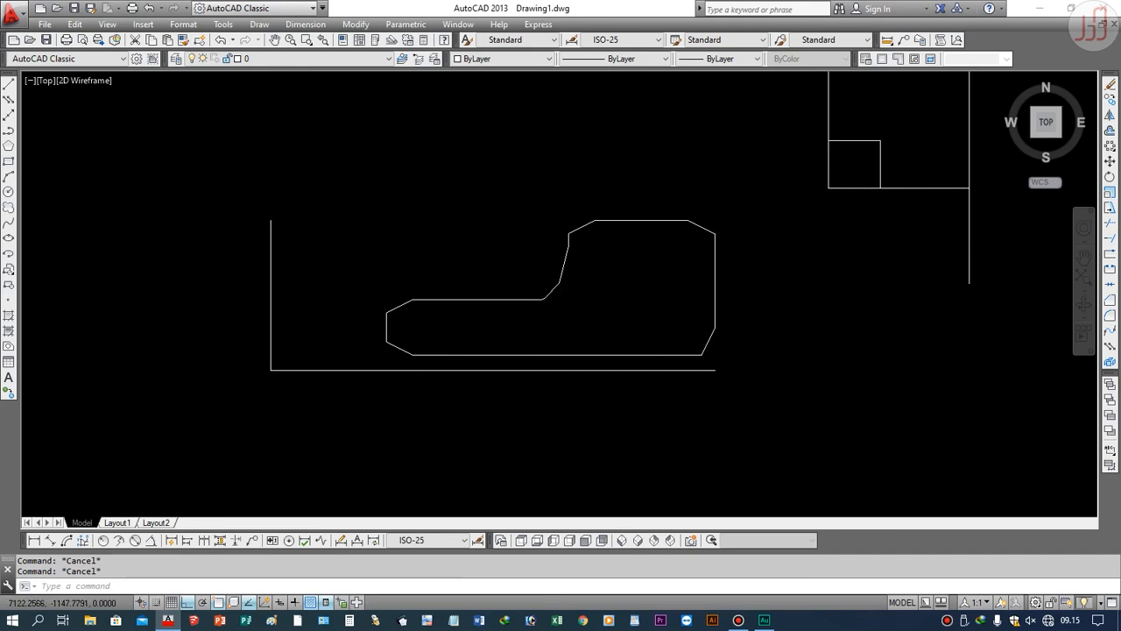
{"action": "left_click", "coordinate": [333, 185]}
{"action": "left_click", "coordinate": [733, 363]}
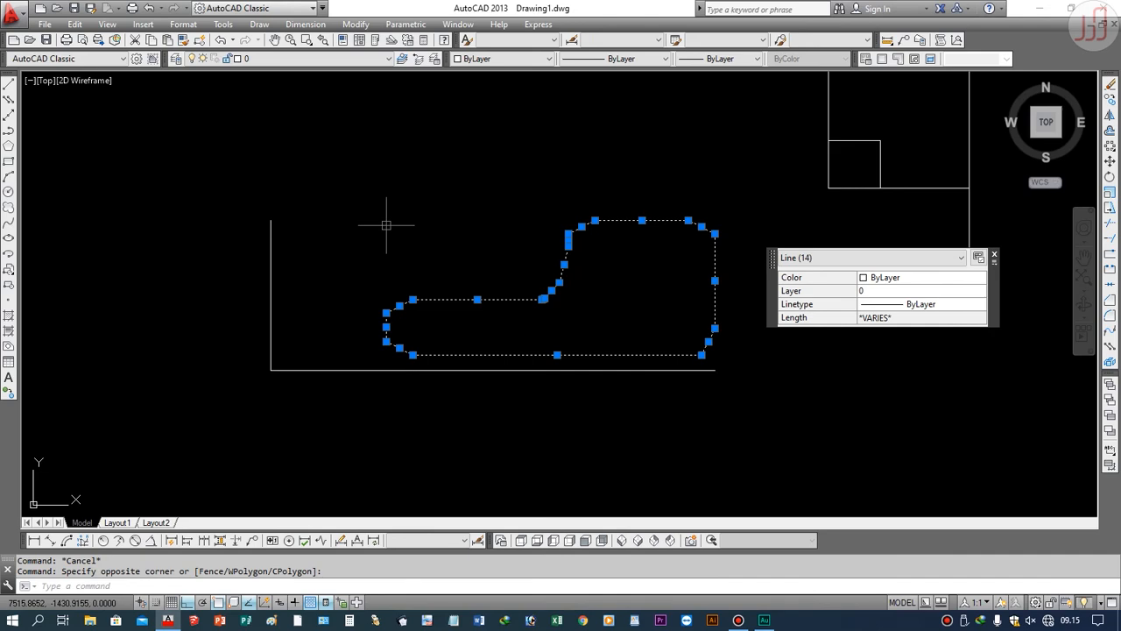
{"action": "key", "text": "Escape"}
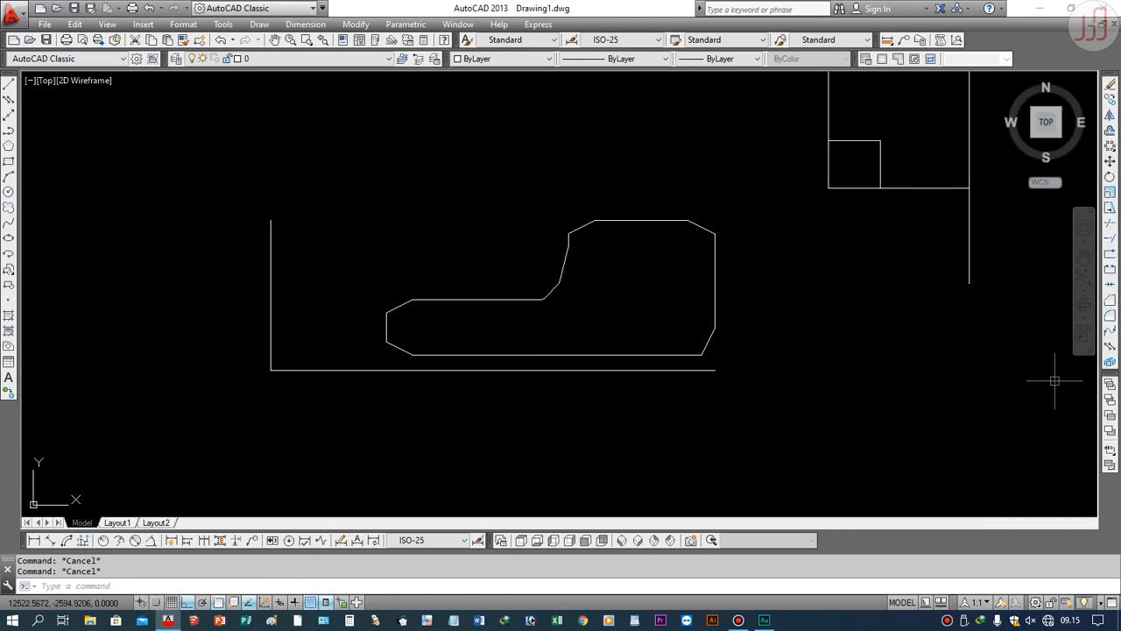
Step: Draw a long horizontal line in the empty area below the existing shapes
{"action": "scroll", "coordinate": [89, 340], "scroll_direction": "down", "scroll_amount": 3}
{"action": "scroll", "coordinate": [352, 240], "scroll_direction": "down", "scroll_amount": 3}
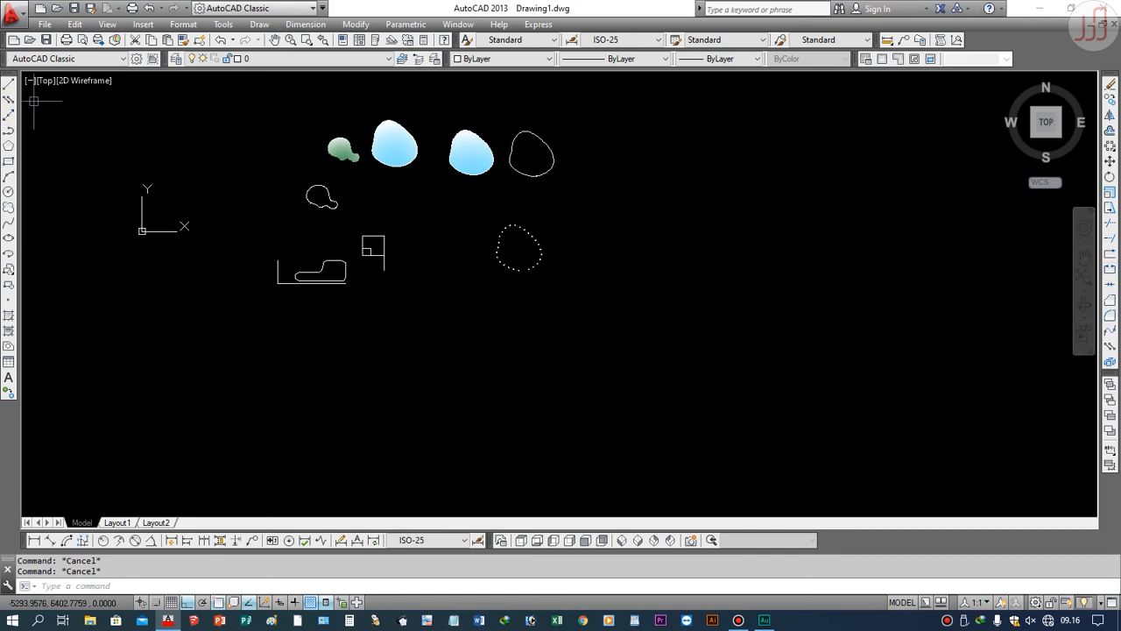
{"action": "left_click", "coordinate": [9, 83]}
{"action": "left_click", "coordinate": [172, 320]}
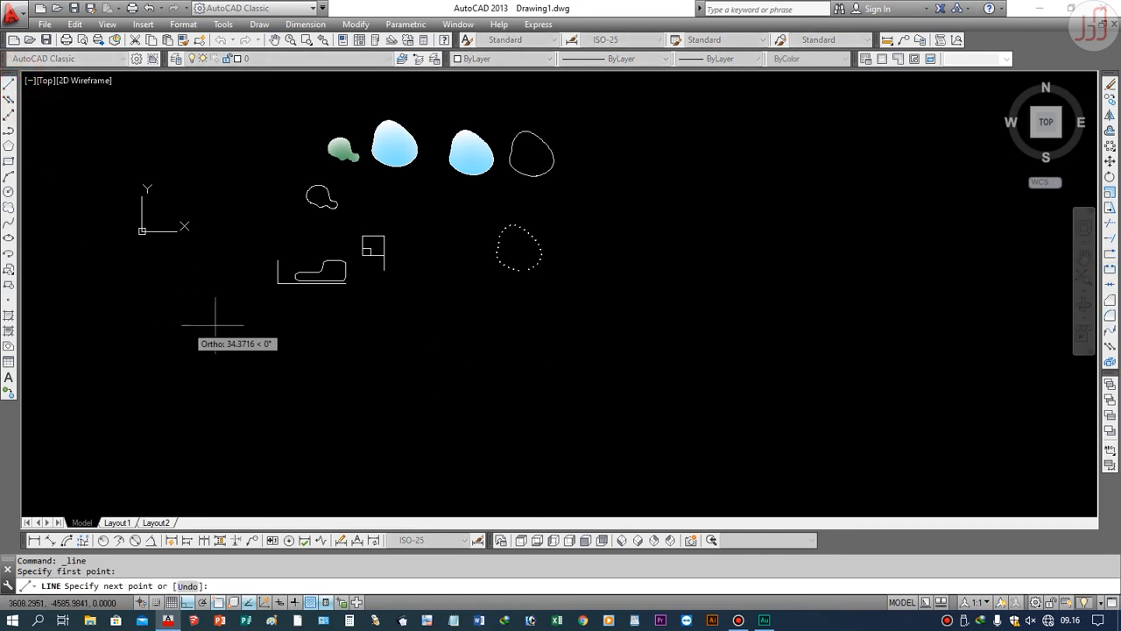
{"action": "left_click", "coordinate": [672, 350]}
{"action": "key", "text": "Escape"}
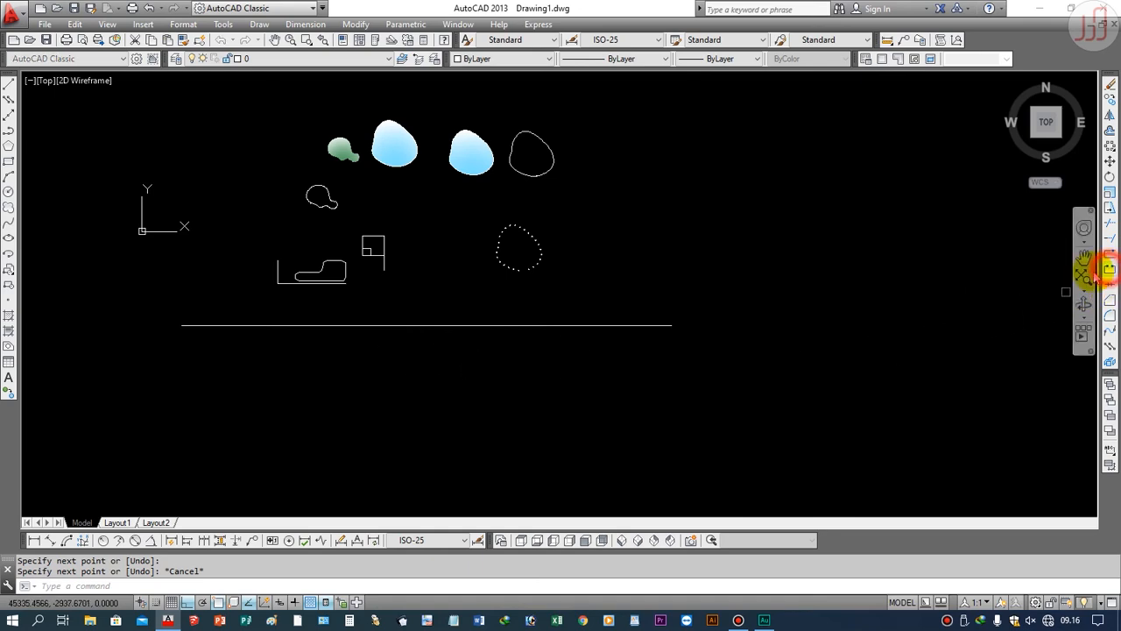
Step: Break a small gap near the middle of the long horizontal line and select both pieces to check they are separate
{"action": "left_click", "coordinate": [1108, 269]}
{"action": "left_click", "coordinate": [474, 325]}
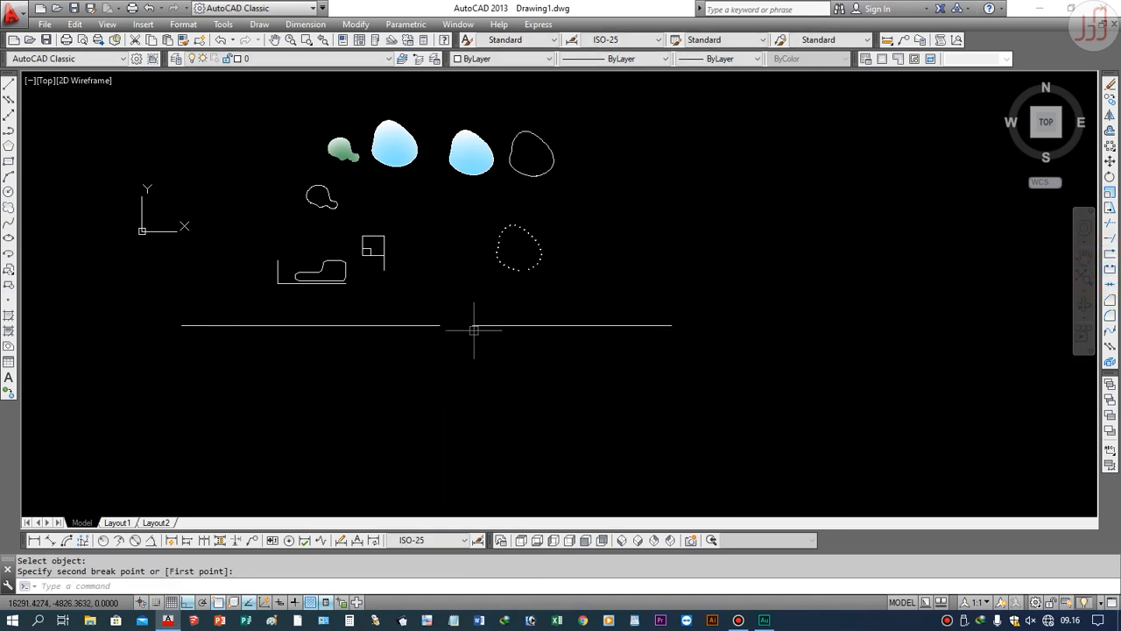
{"action": "left_click", "coordinate": [486, 328]}
{"action": "left_click", "coordinate": [406, 328]}
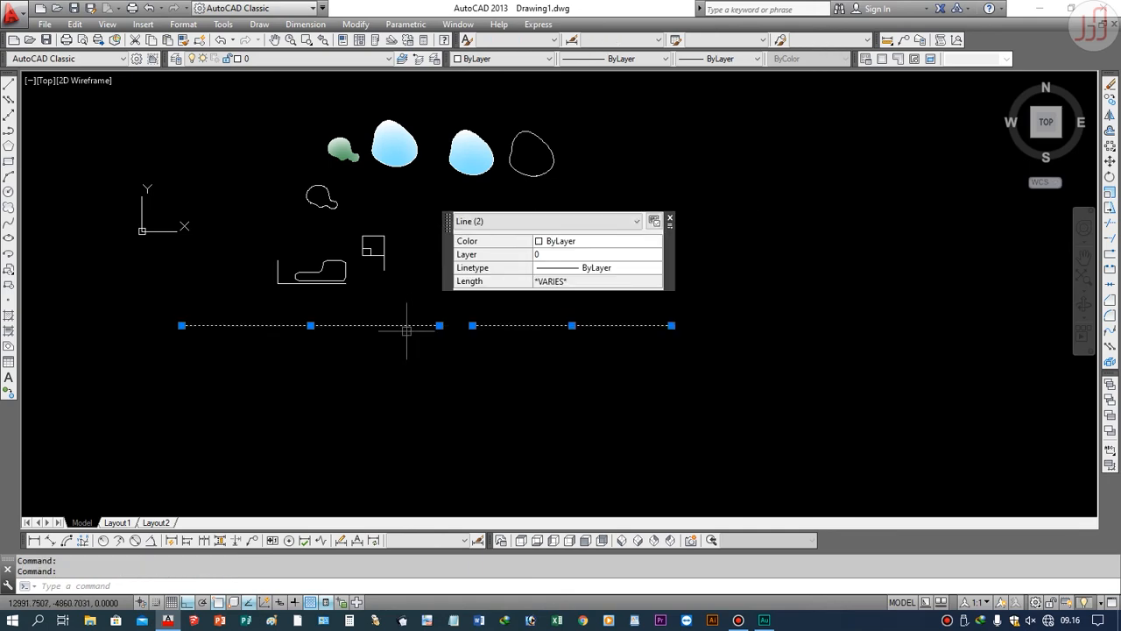
Step: Break off the left end of the right-hand line piece to widen the gap slightly
{"action": "left_click", "coordinate": [1111, 270]}
{"action": "left_click", "coordinate": [479, 325]}
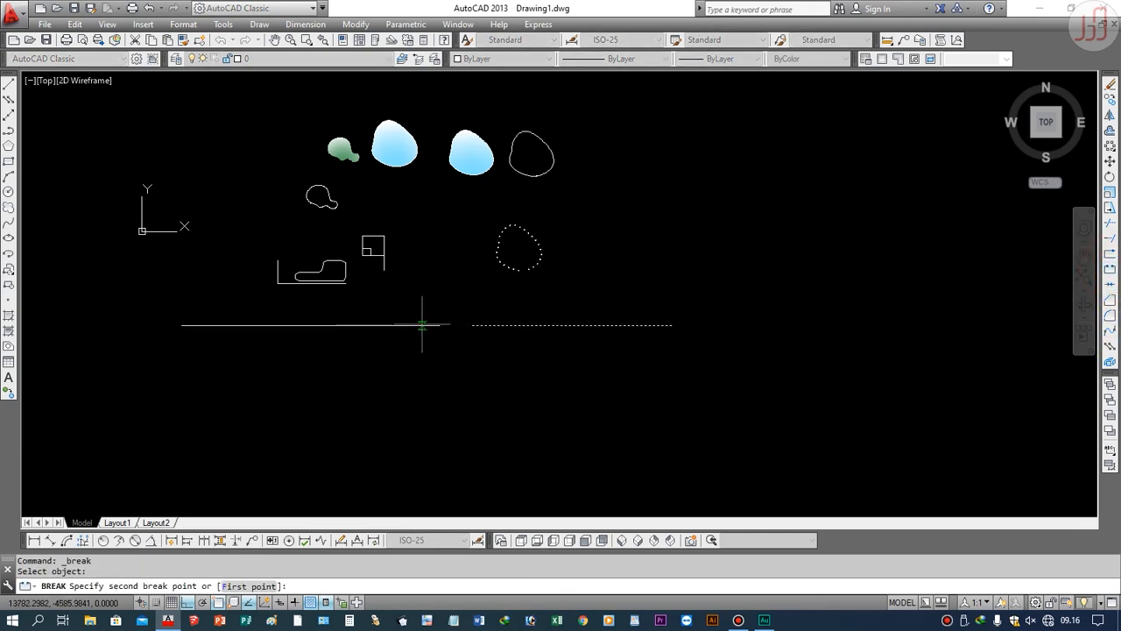
{"action": "left_click", "coordinate": [423, 325]}
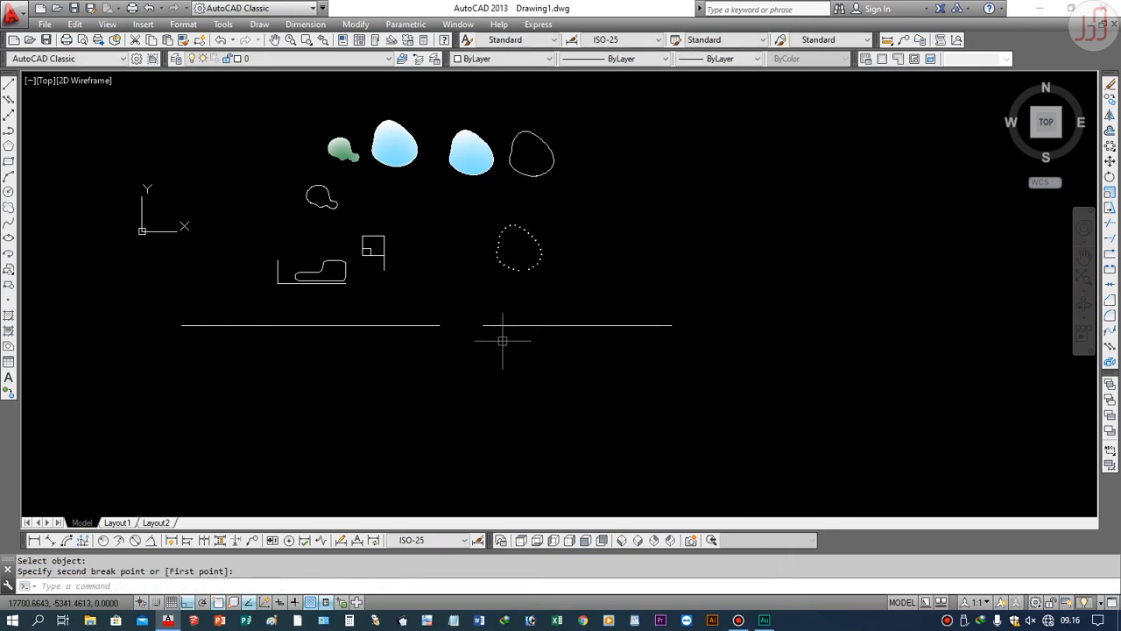
Step: Join the two horizontal line pieces back into a single line across the middle gap
{"action": "left_click", "coordinate": [1112, 289]}
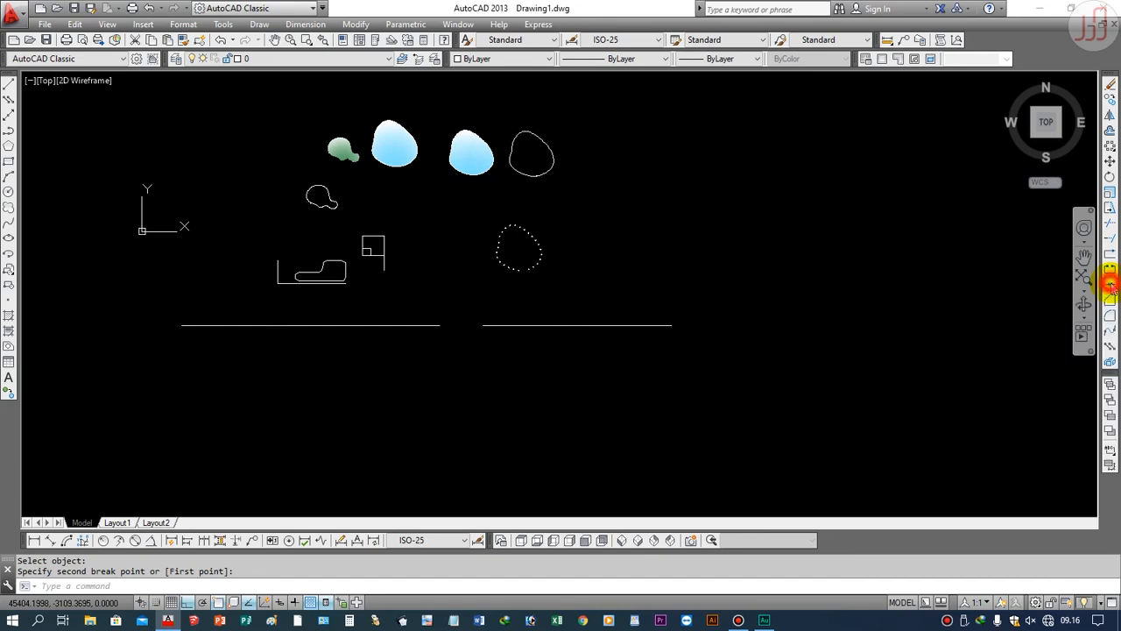
{"action": "left_click", "coordinate": [511, 325]}
{"action": "left_click", "coordinate": [409, 325]}
{"action": "key", "text": "Return"}
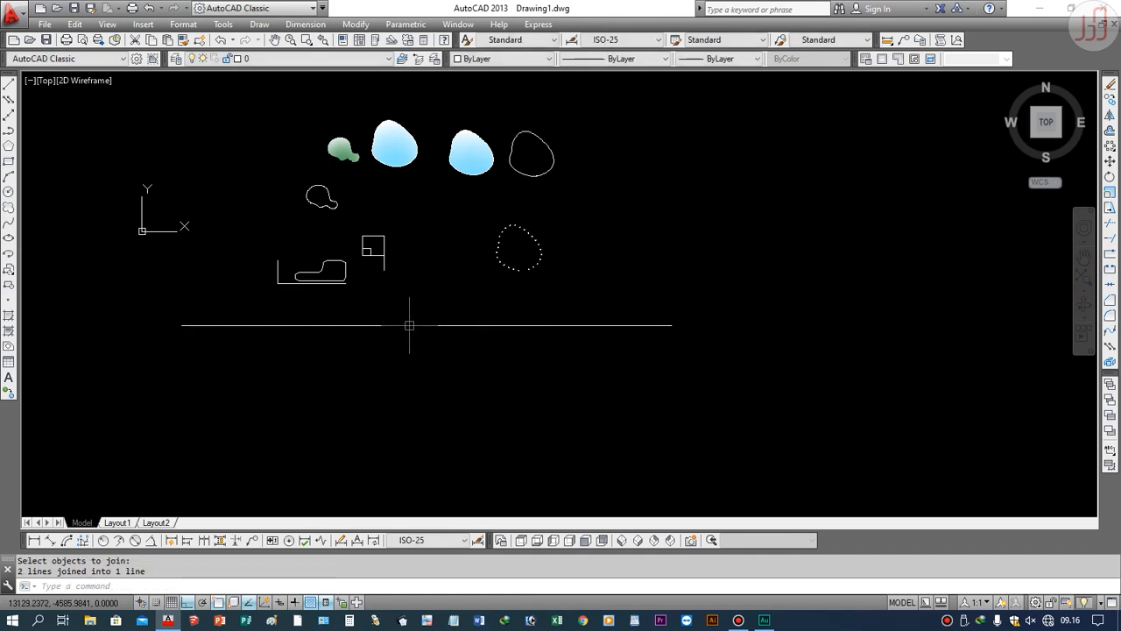
Step: Break a wider gap in the left half of the rejoined horizontal line
{"action": "left_click", "coordinate": [1109, 271]}
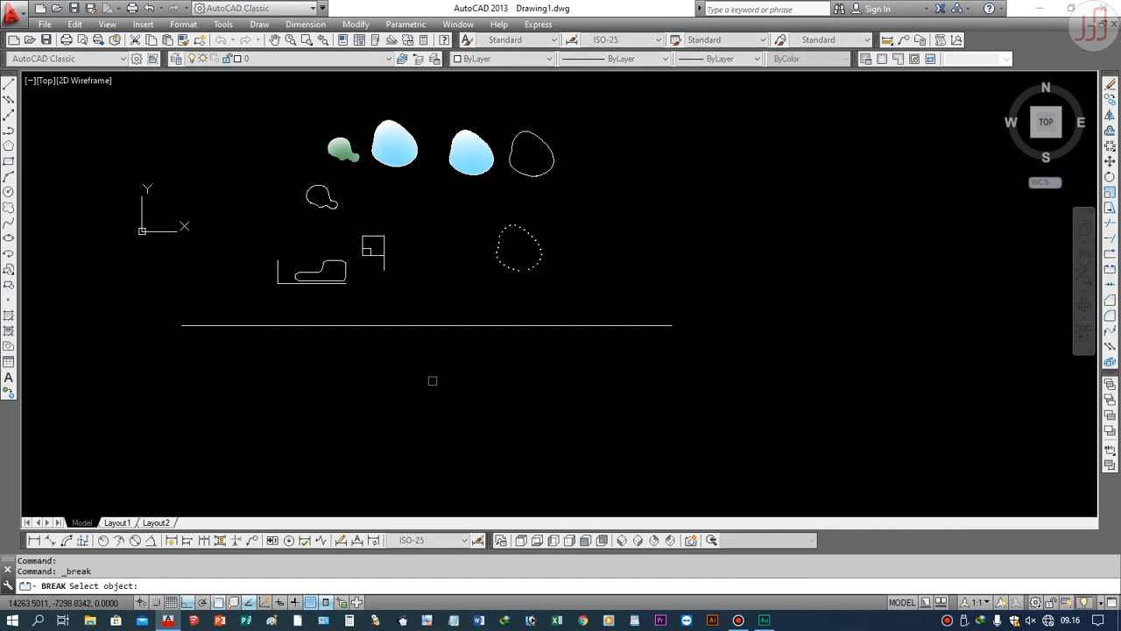
{"action": "left_click", "coordinate": [290, 326]}
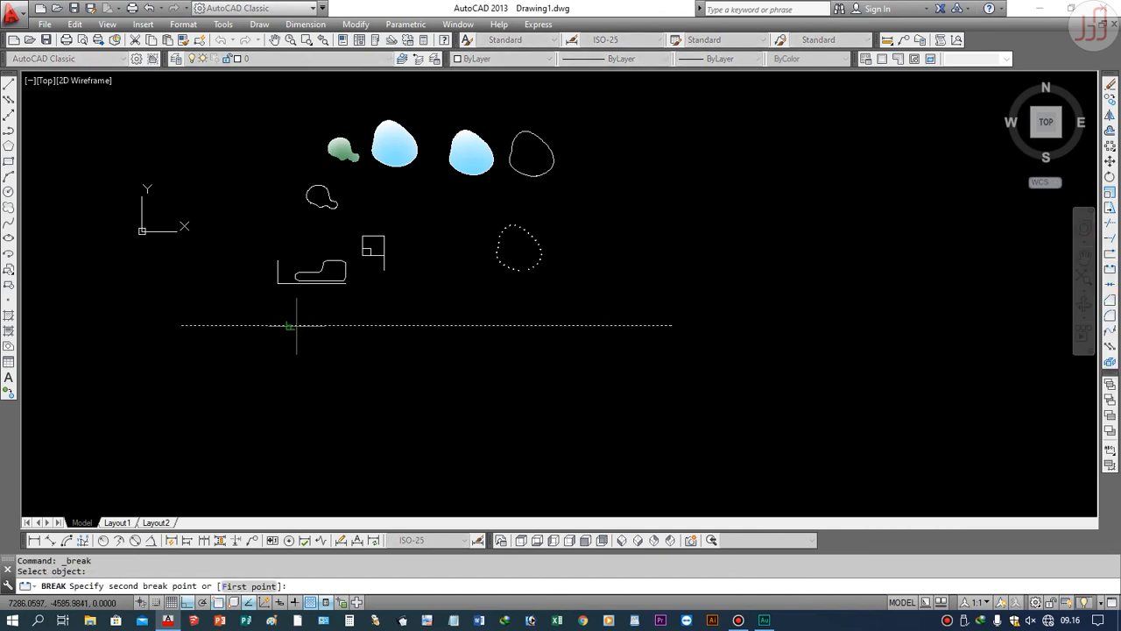
{"action": "left_click", "coordinate": [364, 325]}
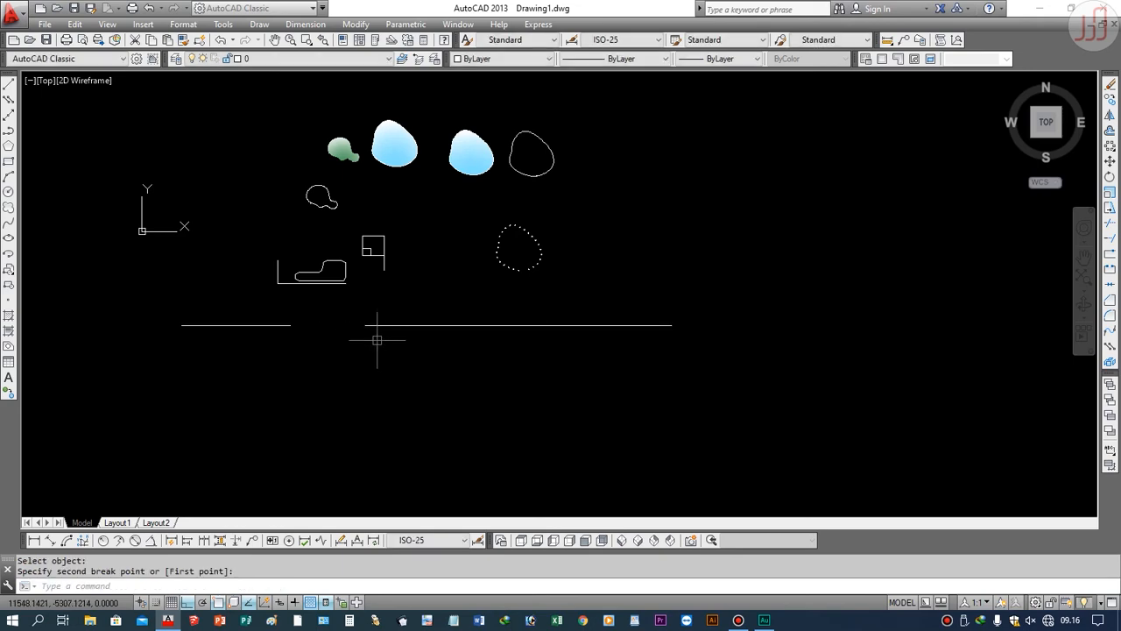
Step: Join the long right-hand piece and the short left-hand piece into one horizontal line
{"action": "left_click", "coordinate": [1111, 286]}
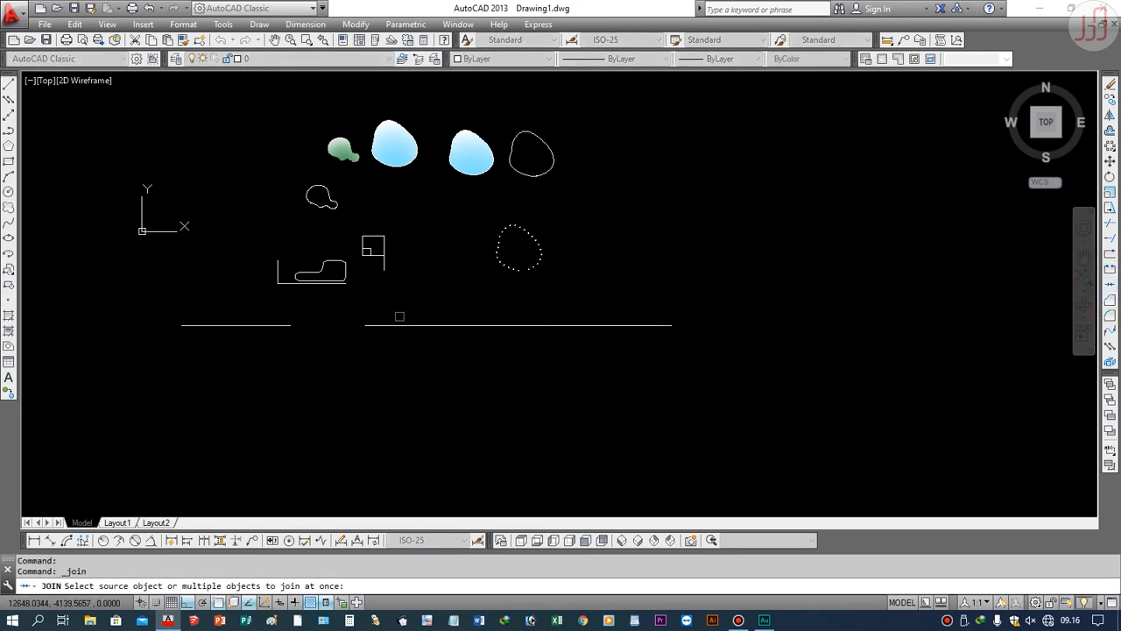
{"action": "left_click", "coordinate": [390, 325]}
{"action": "left_click", "coordinate": [278, 325]}
{"action": "key", "text": "Return"}
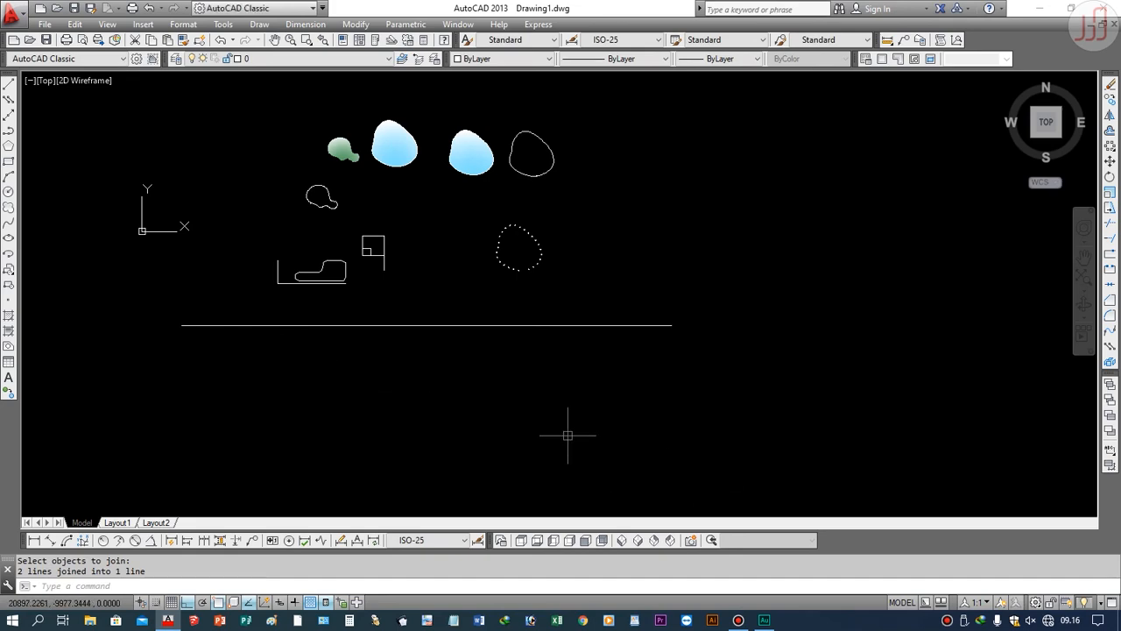
Step: Draw a stepped multiline of six segments below the horizontal line, rising twice to the right and ending with a downward segment
{"action": "left_click", "coordinate": [1110, 351]}
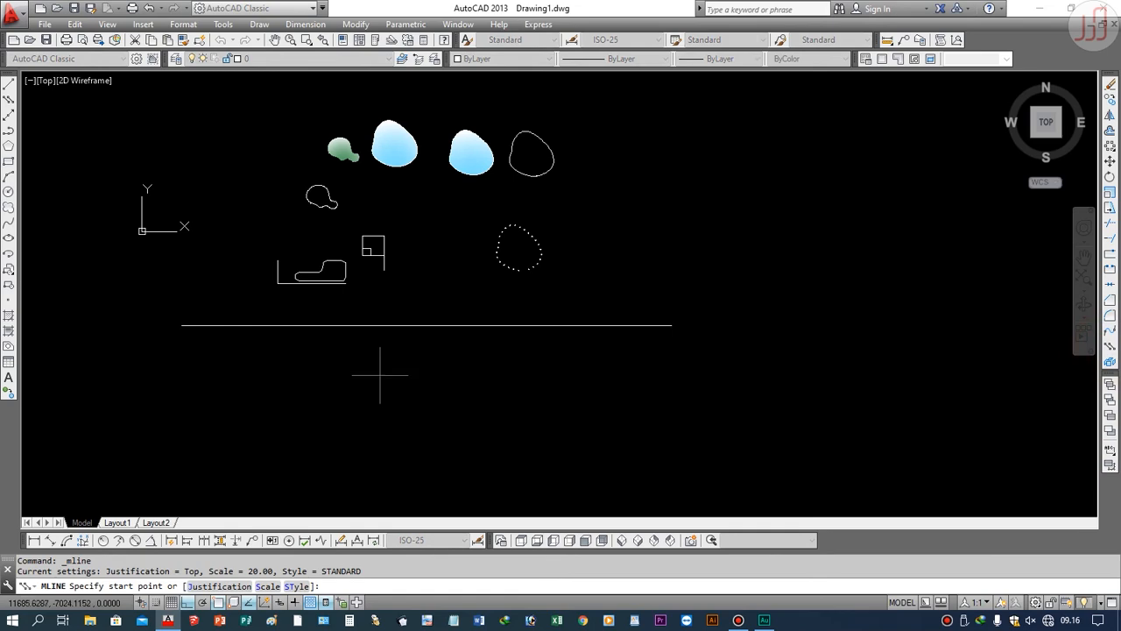
{"action": "left_click", "coordinate": [282, 408]}
{"action": "left_click", "coordinate": [533, 437]}
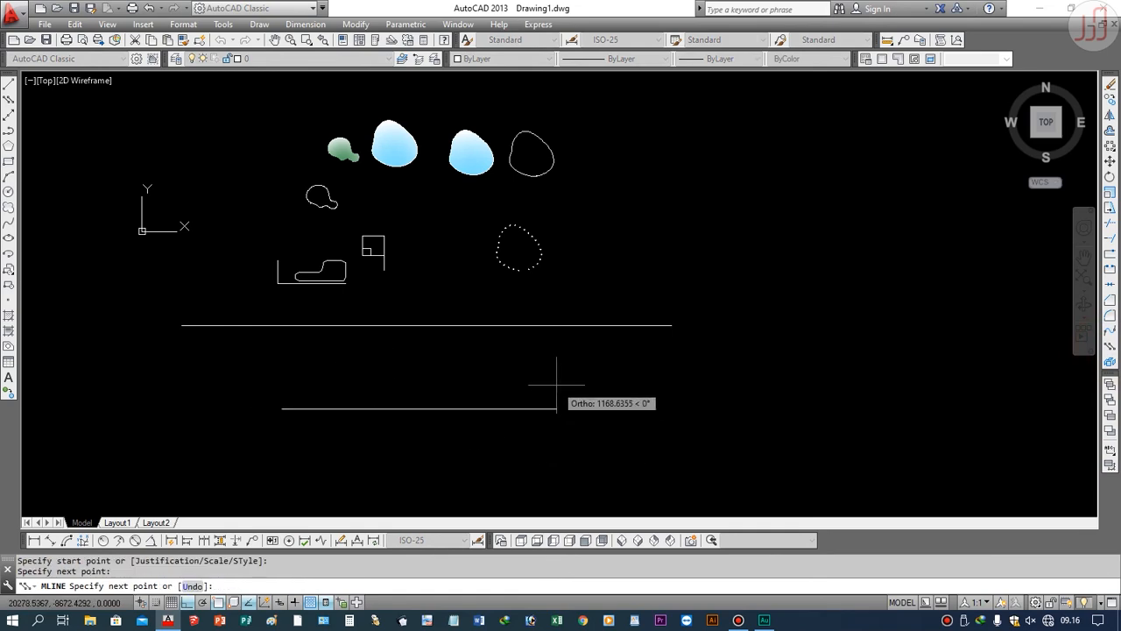
{"action": "left_click", "coordinate": [562, 371]}
{"action": "scroll", "coordinate": [559, 372], "scroll_direction": "up", "scroll_amount": 4}
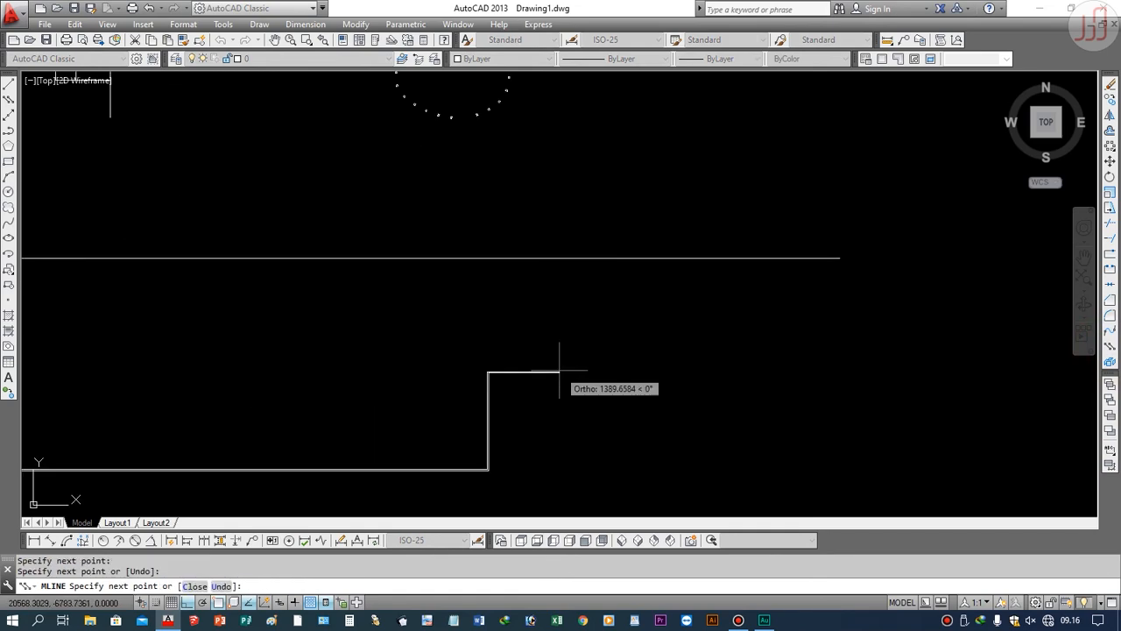
{"action": "scroll", "coordinate": [559, 372], "scroll_direction": "up", "scroll_amount": 6}
{"action": "left_click", "coordinate": [566, 356]}
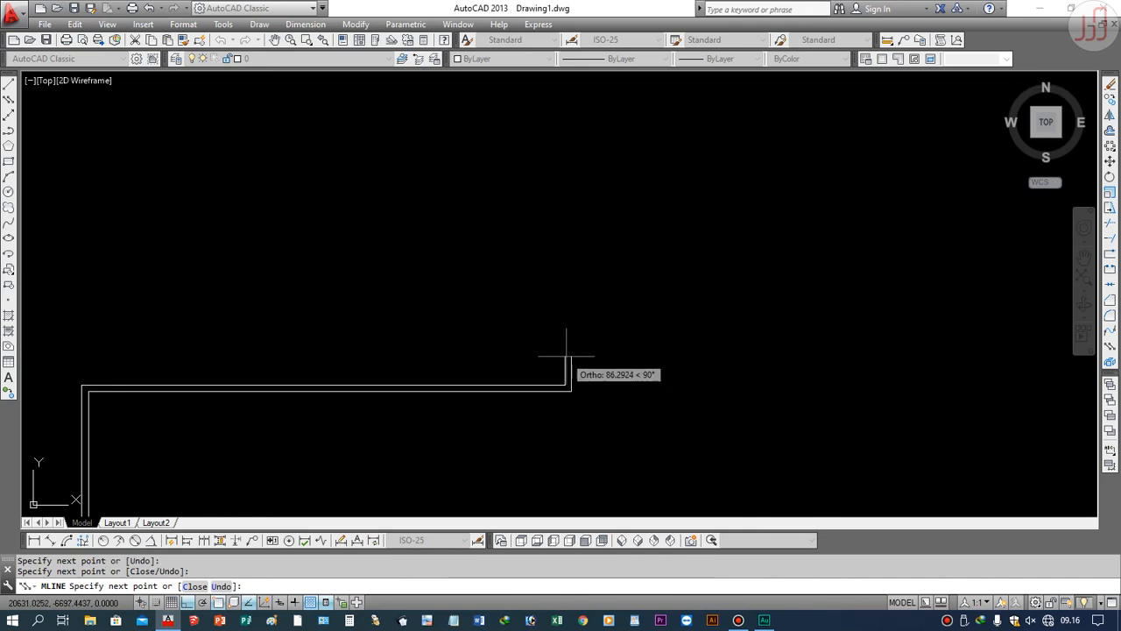
{"action": "left_click", "coordinate": [567, 276]}
{"action": "left_click", "coordinate": [685, 276]}
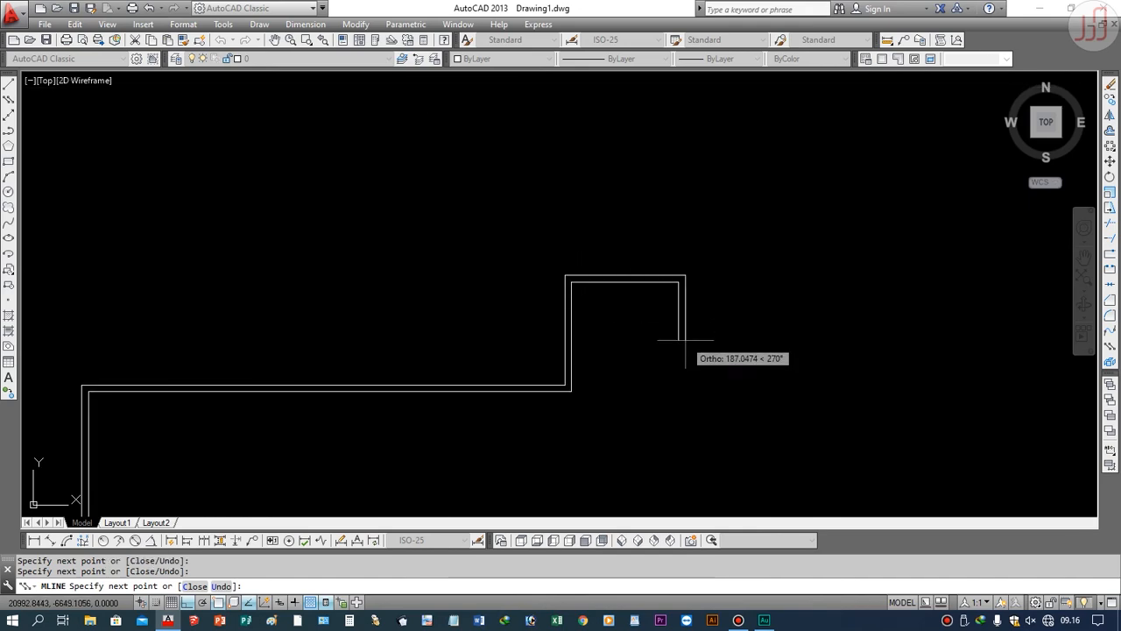
{"action": "scroll", "coordinate": [685, 363], "scroll_direction": "down", "scroll_amount": 5}
{"action": "left_click", "coordinate": [686, 413]}
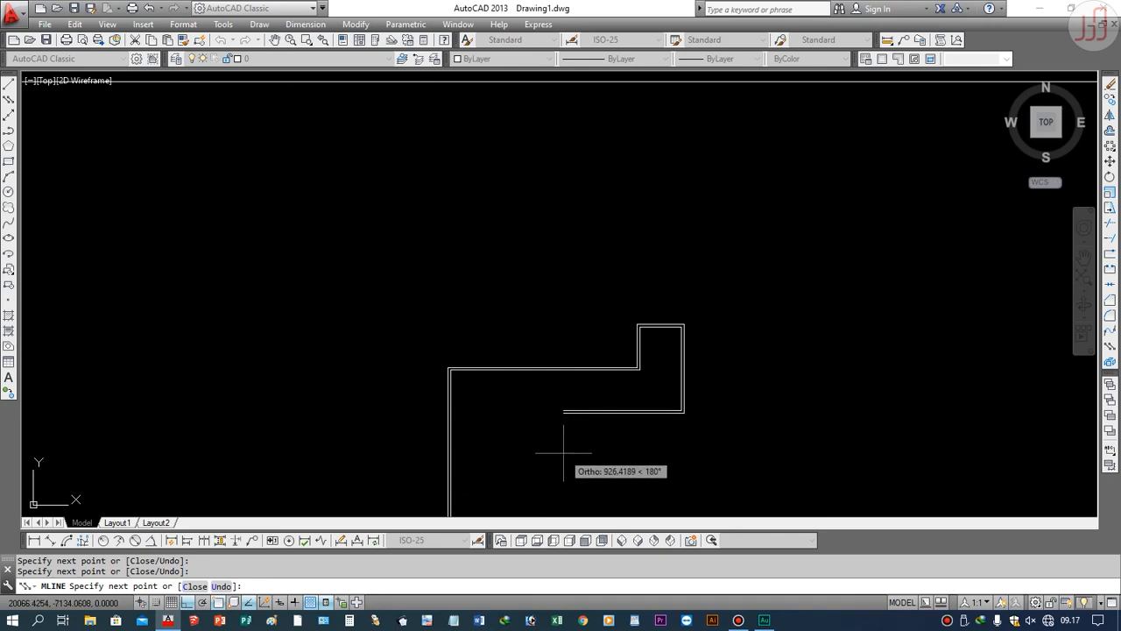
{"action": "key", "text": "Return"}
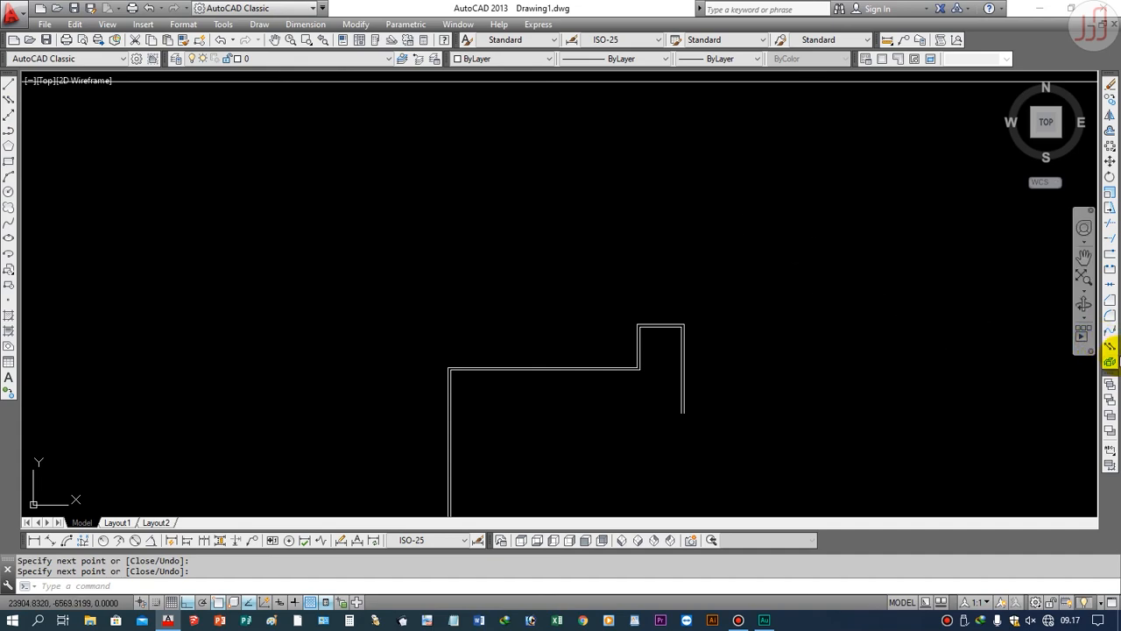
{"action": "right_click", "coordinate": [1110, 355]}
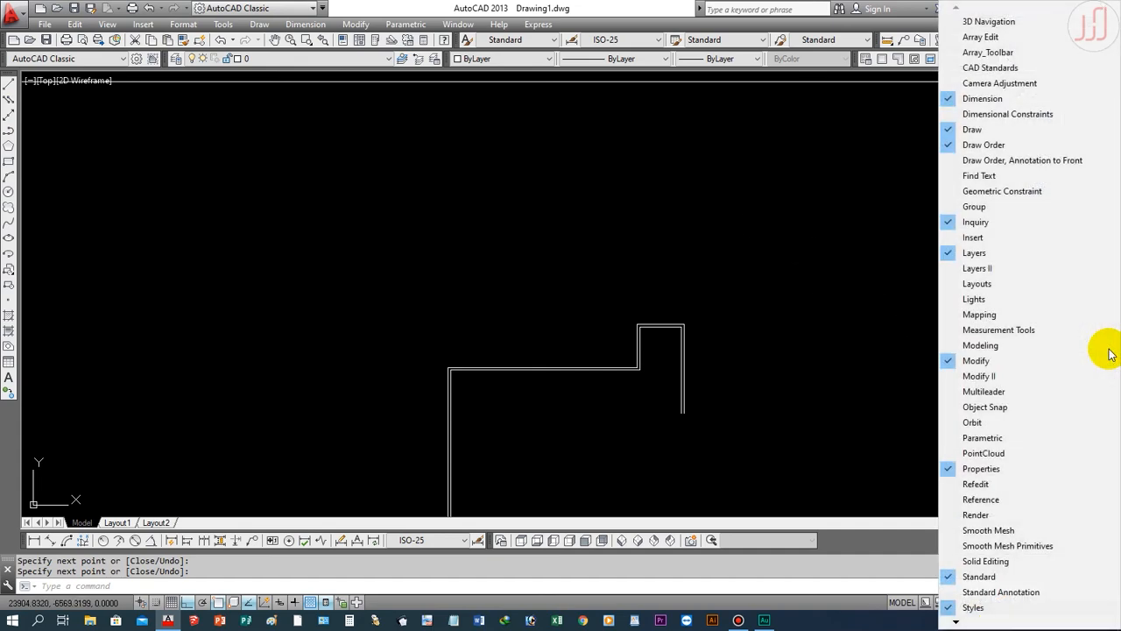
{"action": "left_click", "coordinate": [819, 311]}
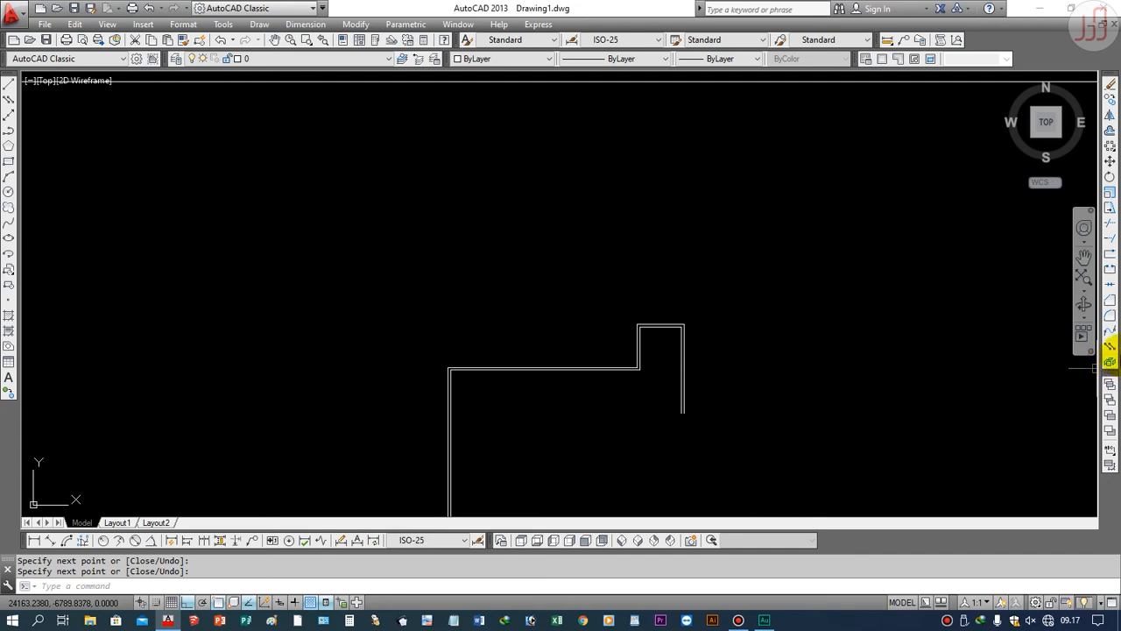
Step: Erase the stepped multiline and the long horizontal practice line above it
{"action": "left_click", "coordinate": [795, 447]}
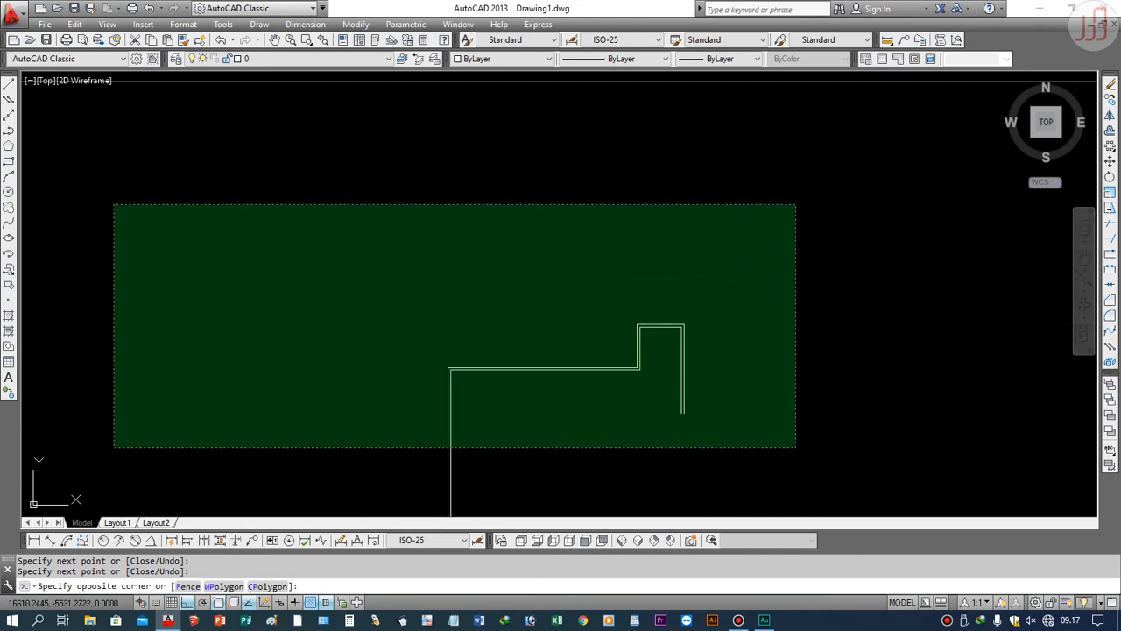
{"action": "left_click", "coordinate": [130, 204]}
{"action": "key", "text": "Delete"}
{"action": "scroll", "coordinate": [371, 268], "scroll_direction": "down", "scroll_amount": 2}
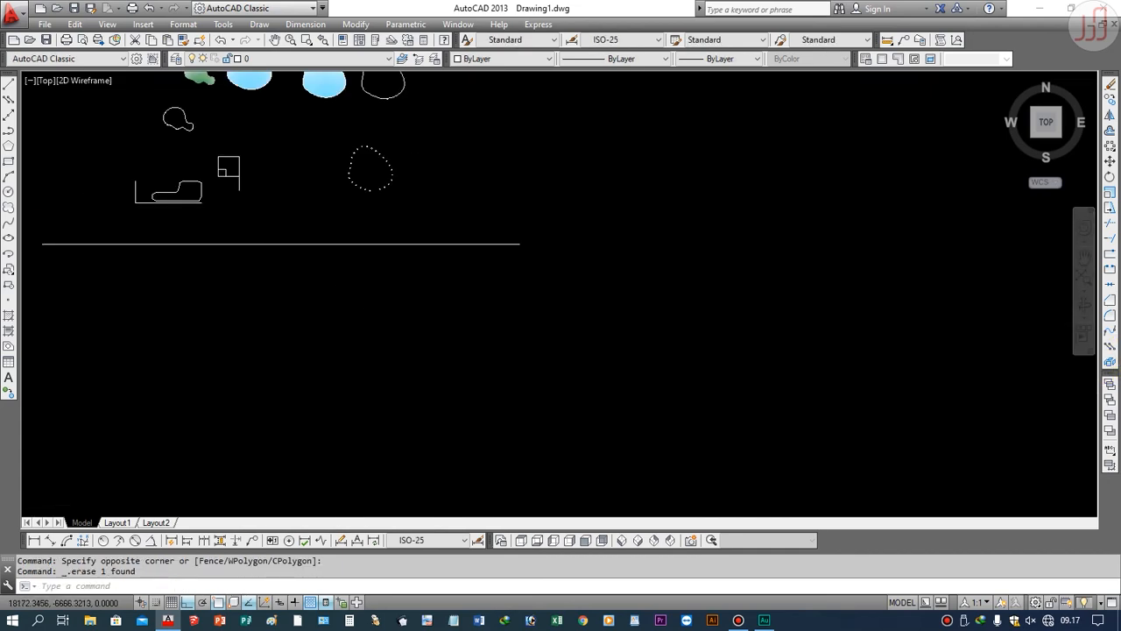
{"action": "left_click", "coordinate": [608, 310]}
{"action": "left_click", "coordinate": [373, 232]}
{"action": "key", "text": "Delete"}
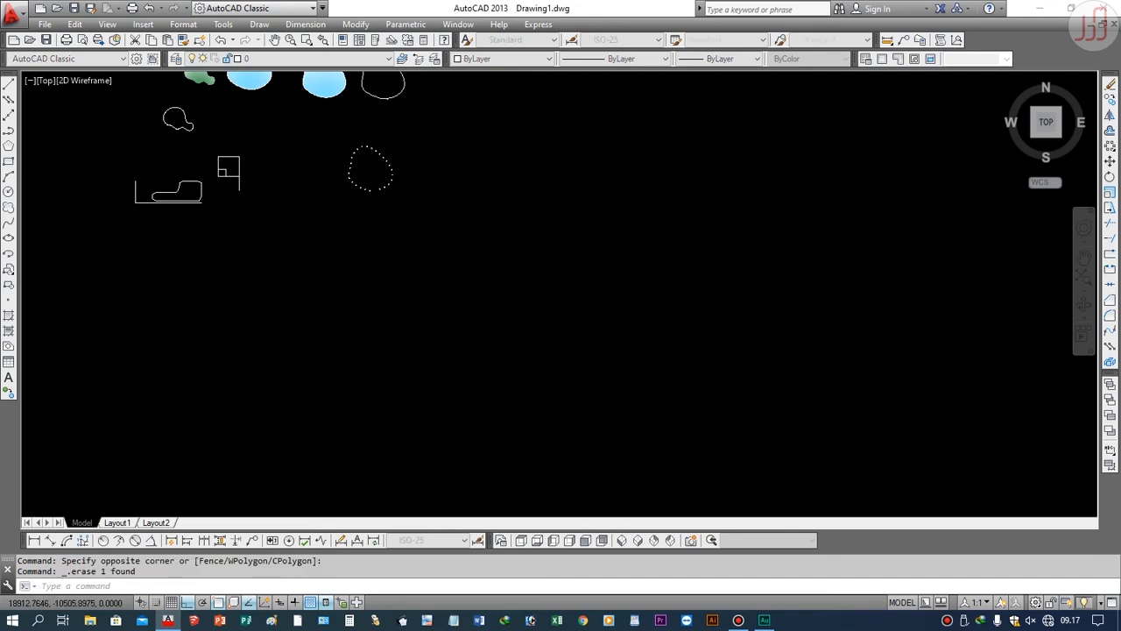
{"action": "scroll", "coordinate": [380, 381], "scroll_direction": "down", "scroll_amount": 2}
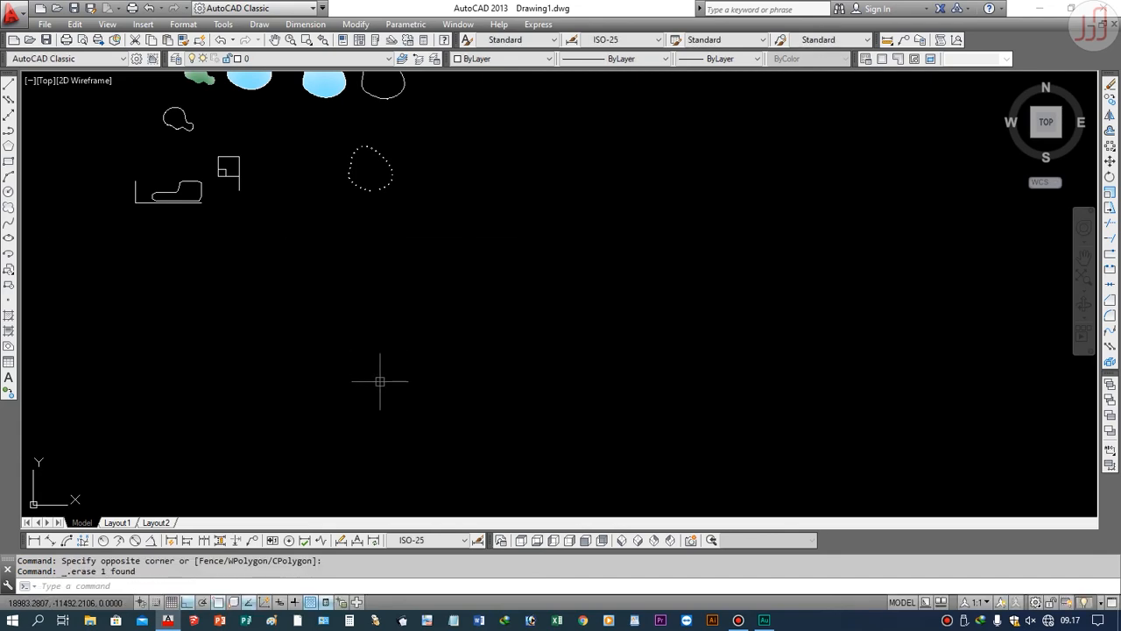